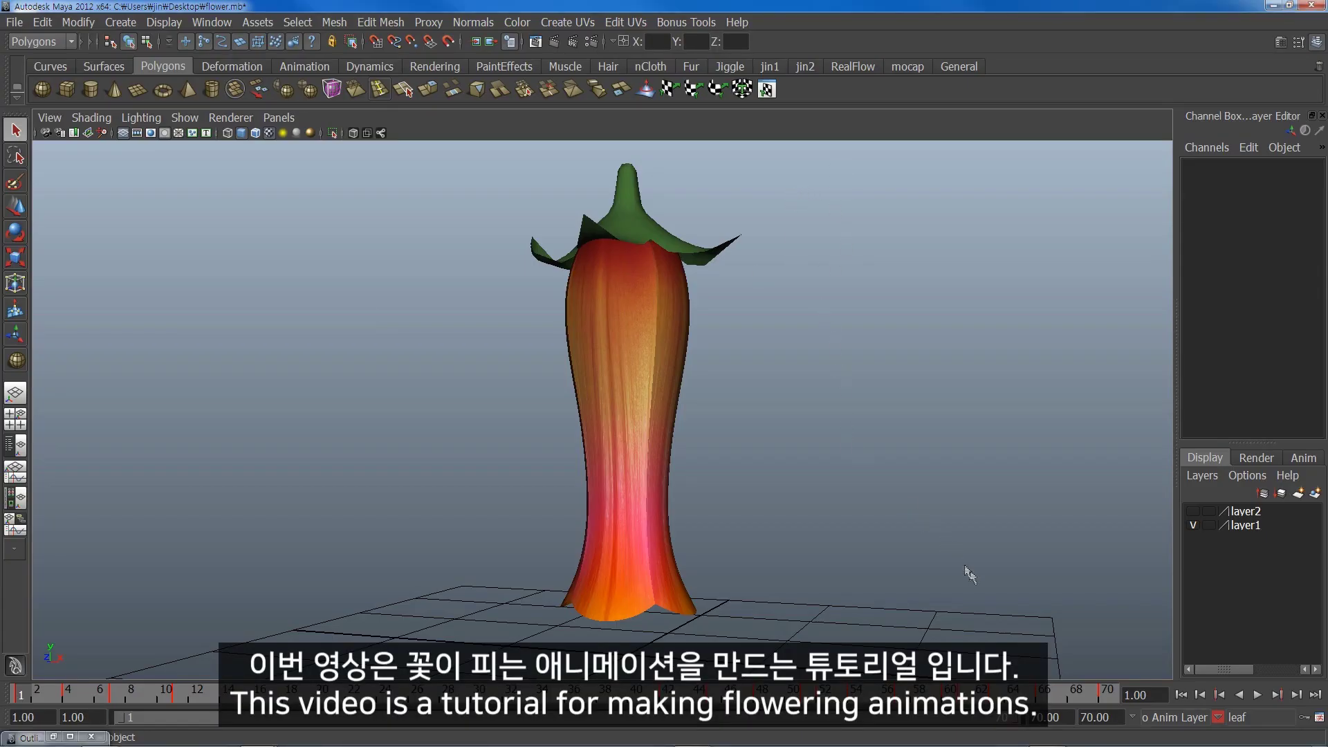
# Play the finished flower-opening animation, then stop it back at frame 1
pyautogui.click(1258, 695)
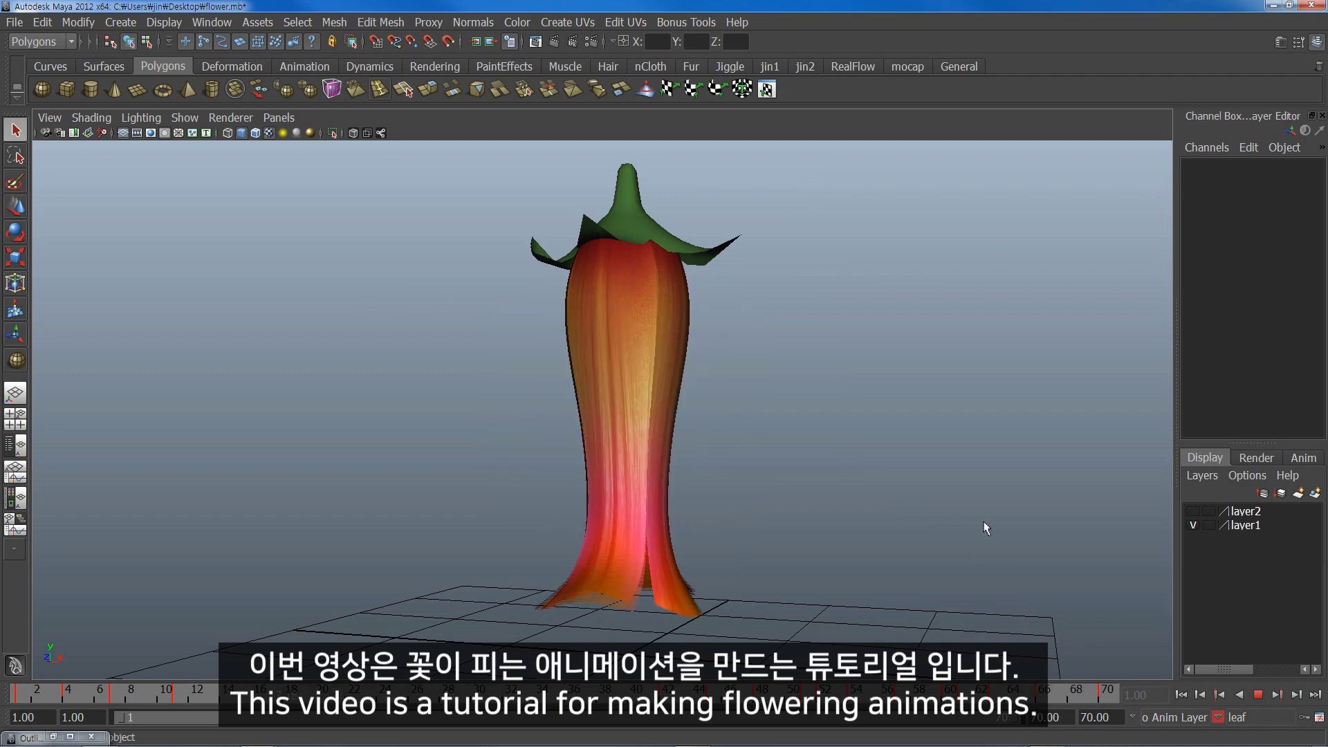
pyautogui.moveTo(881, 525)
pyautogui.keyDown('alt'); pyautogui.mouseDown()
pyautogui.moveTo(825, 539)
pyautogui.moveTo(893, 490)
pyautogui.moveTo(850, 527)
pyautogui.moveTo(860, 519)
pyautogui.mouseUp(); pyautogui.keyUp('alt')
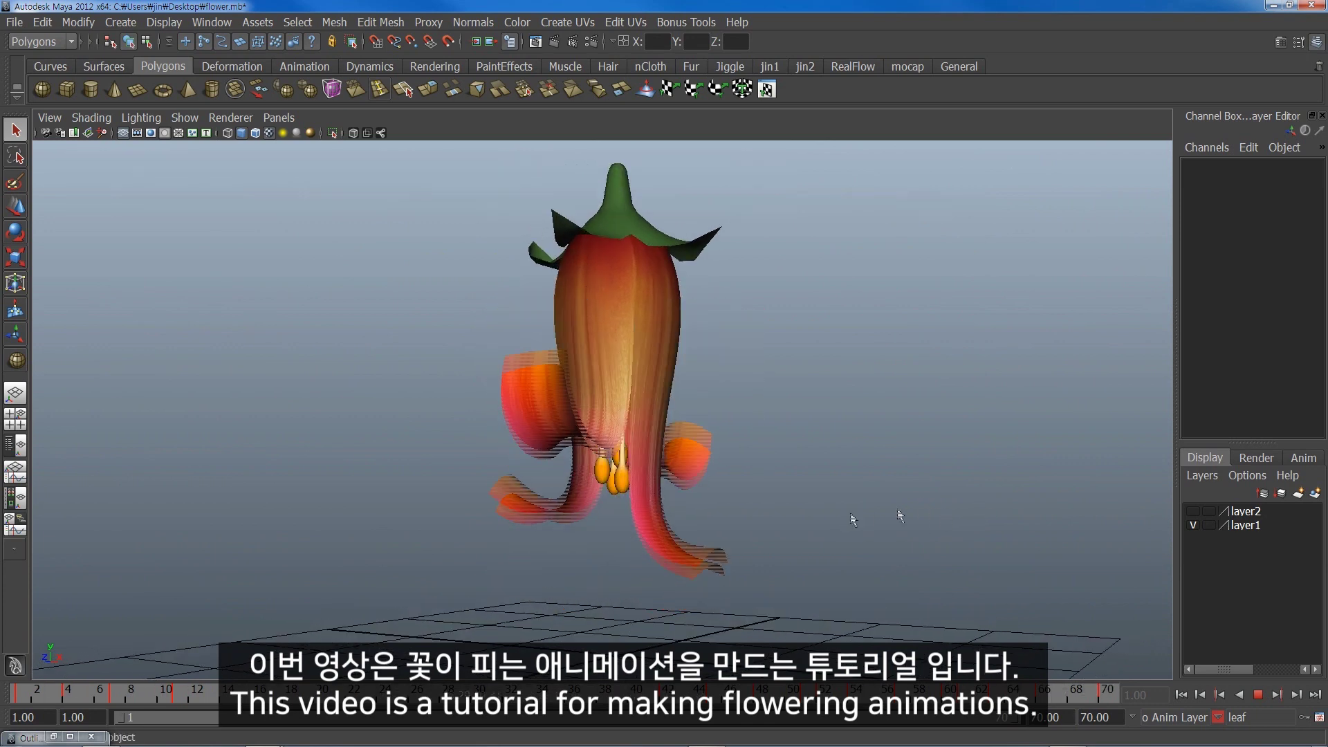
pyautogui.click(1182, 694)
pyautogui.keyDown('alt'); pyautogui.moveTo(682, 445); pyautogui.dragTo(624, 413); pyautogui.keyUp('alt')
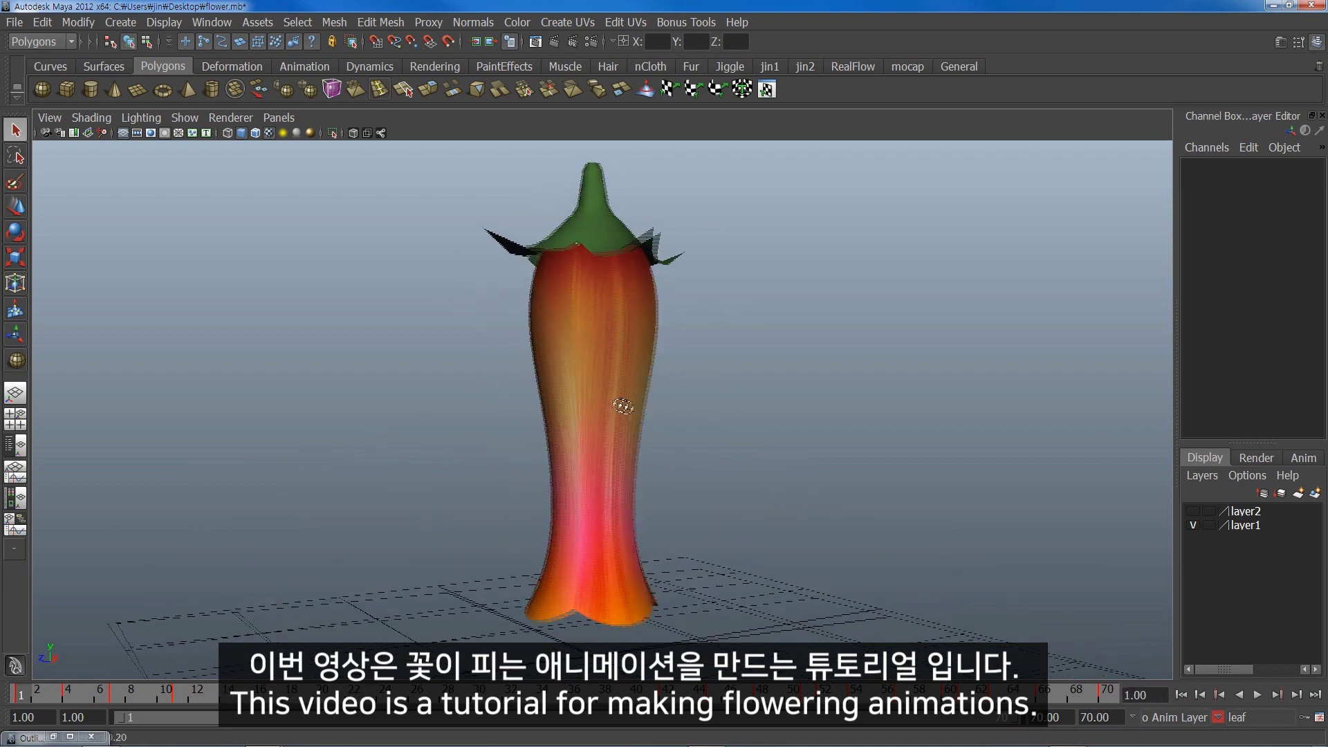
pyautogui.keyDown('alt'); pyautogui.moveTo(624, 412); pyautogui.dragTo(659, 405, button='middle'); pyautogui.keyUp('alt')
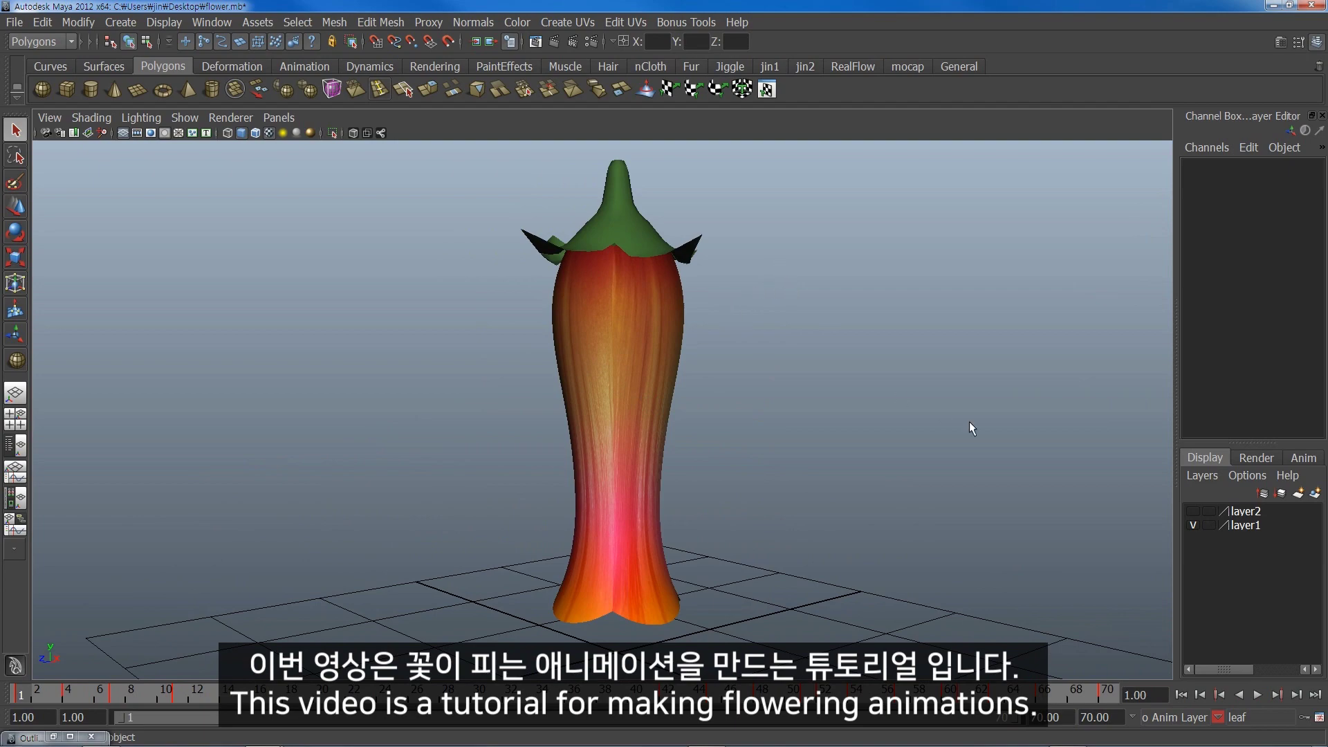
# Make layer2 visible to show the rig controls around the closed bud
pyautogui.click(1193, 511)
pyautogui.click(865, 516)
pyautogui.click(774, 488)
# Select the flower mesh and all rig curves and delete them
pyautogui.keyDown('alt'); pyautogui.moveTo(985, 510); pyautogui.dragTo(1039, 519); pyautogui.keyUp('alt')
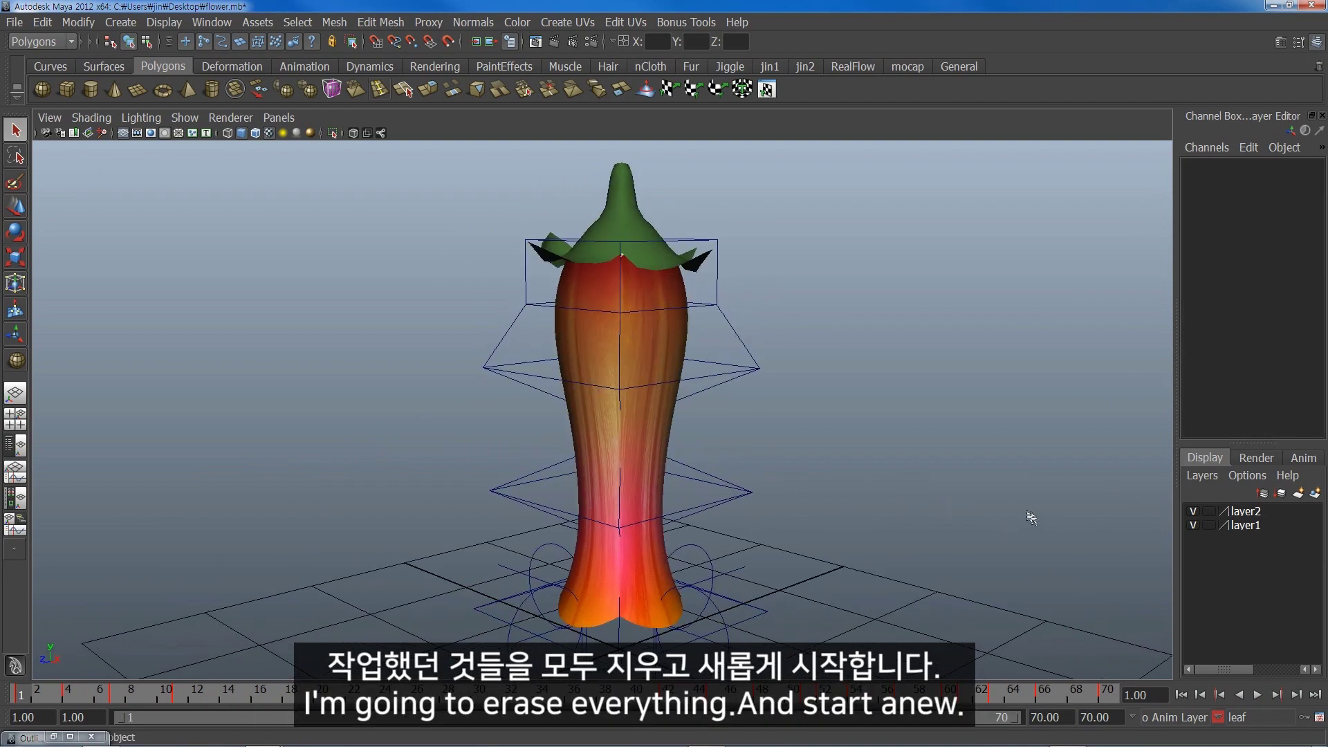
pyautogui.moveTo(815, 234); pyautogui.dragTo(219, 567)
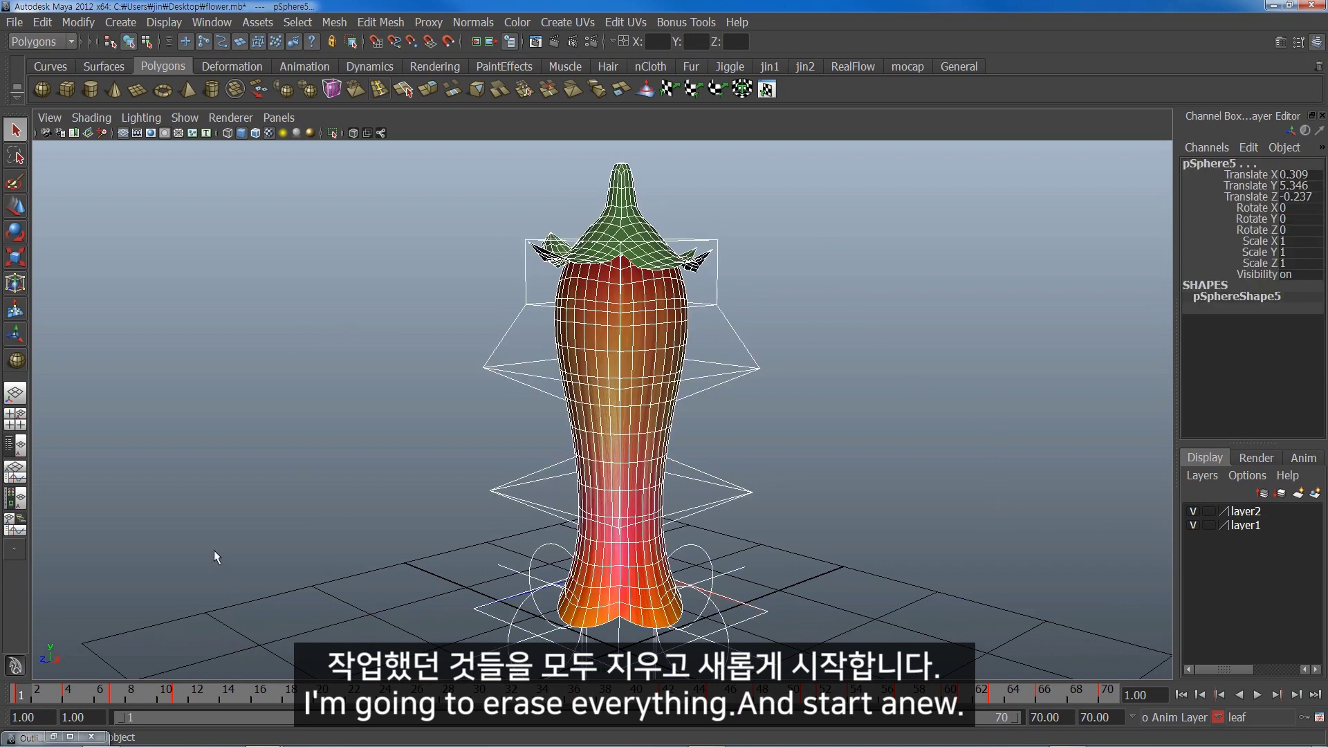
pyautogui.press('Delete')
pyautogui.press('f')
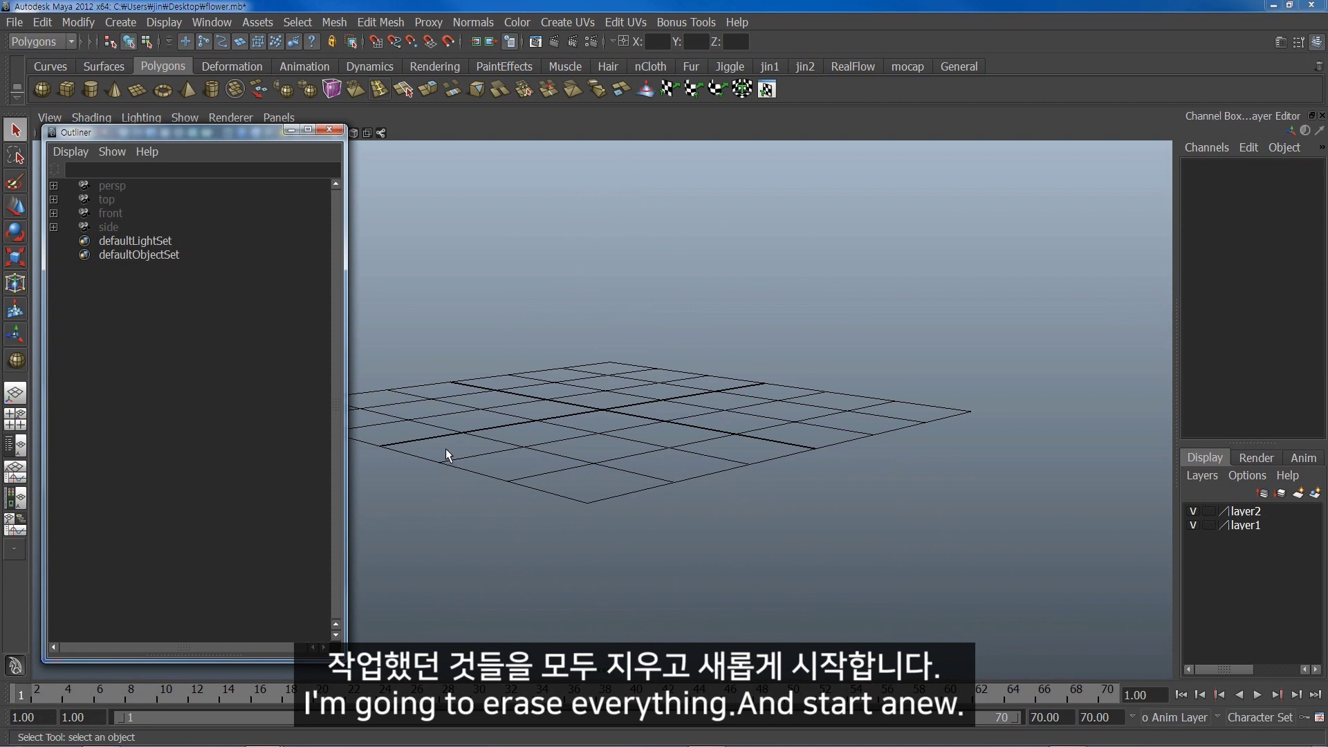
pyautogui.click(291, 129)
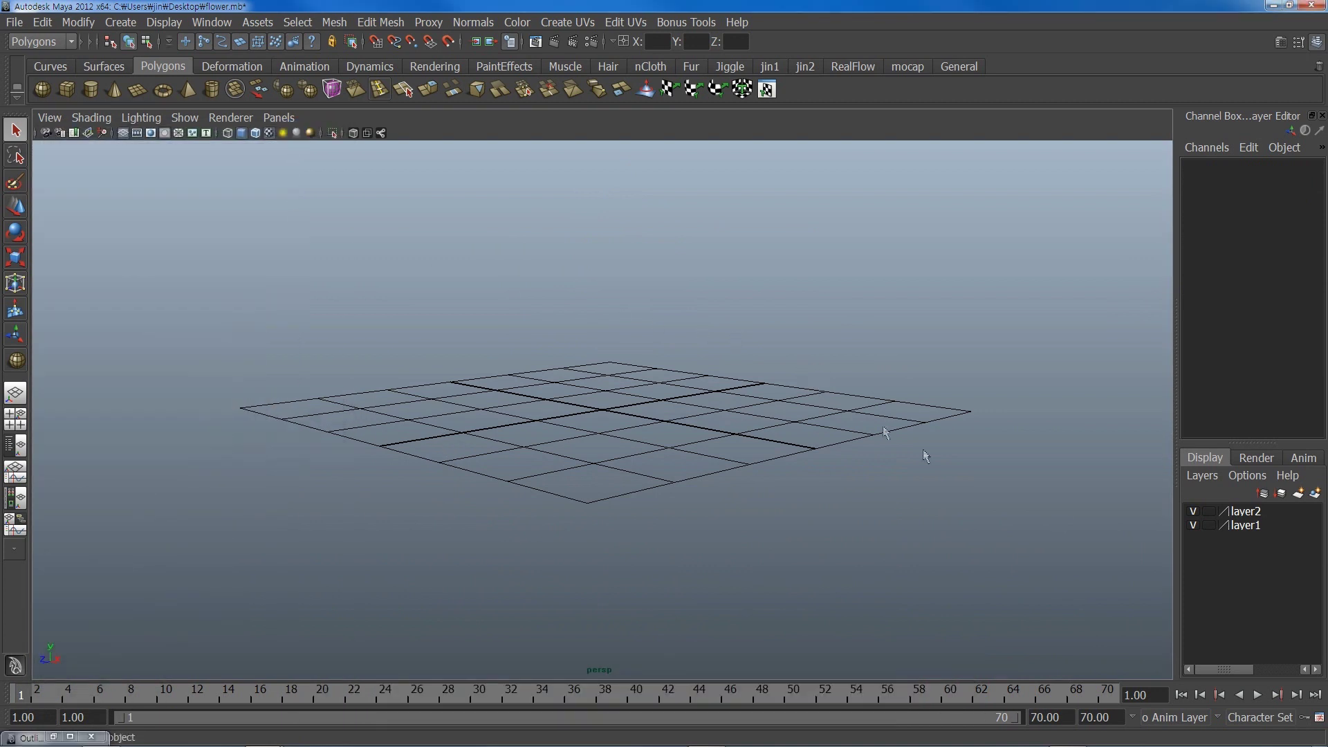
# Delete the display layers layer2 and layer1 in the Layer Editor
pyautogui.click(1248, 514)
pyautogui.rightClick(1250, 518)
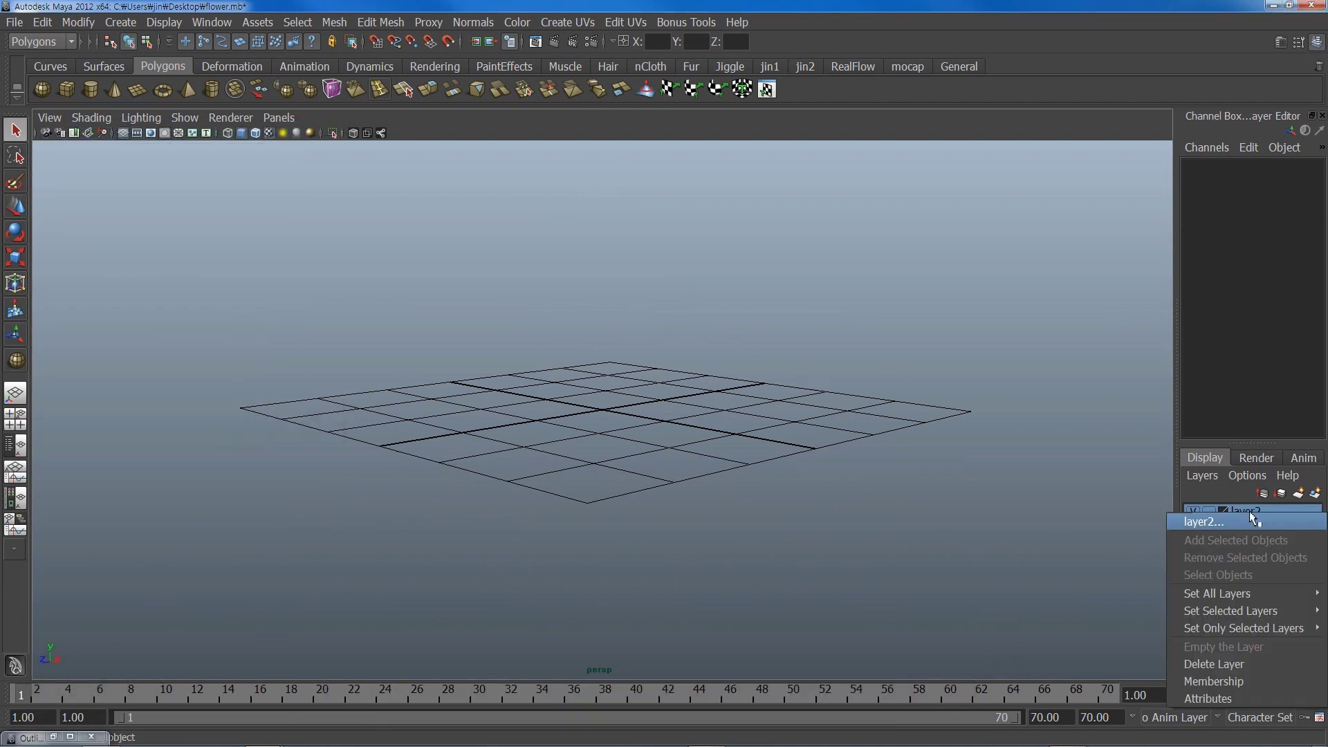
pyautogui.click(1200, 663)
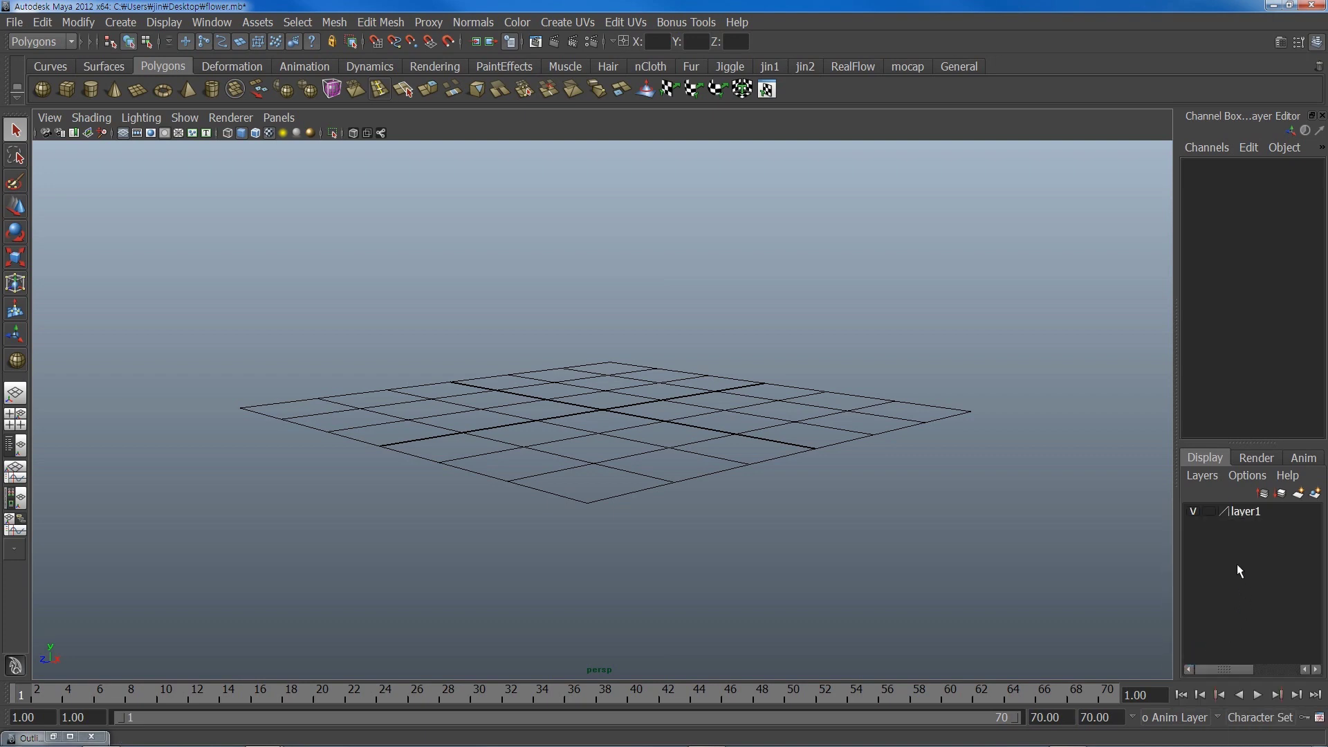
pyautogui.rightClick(1258, 523)
pyautogui.click(1205, 669)
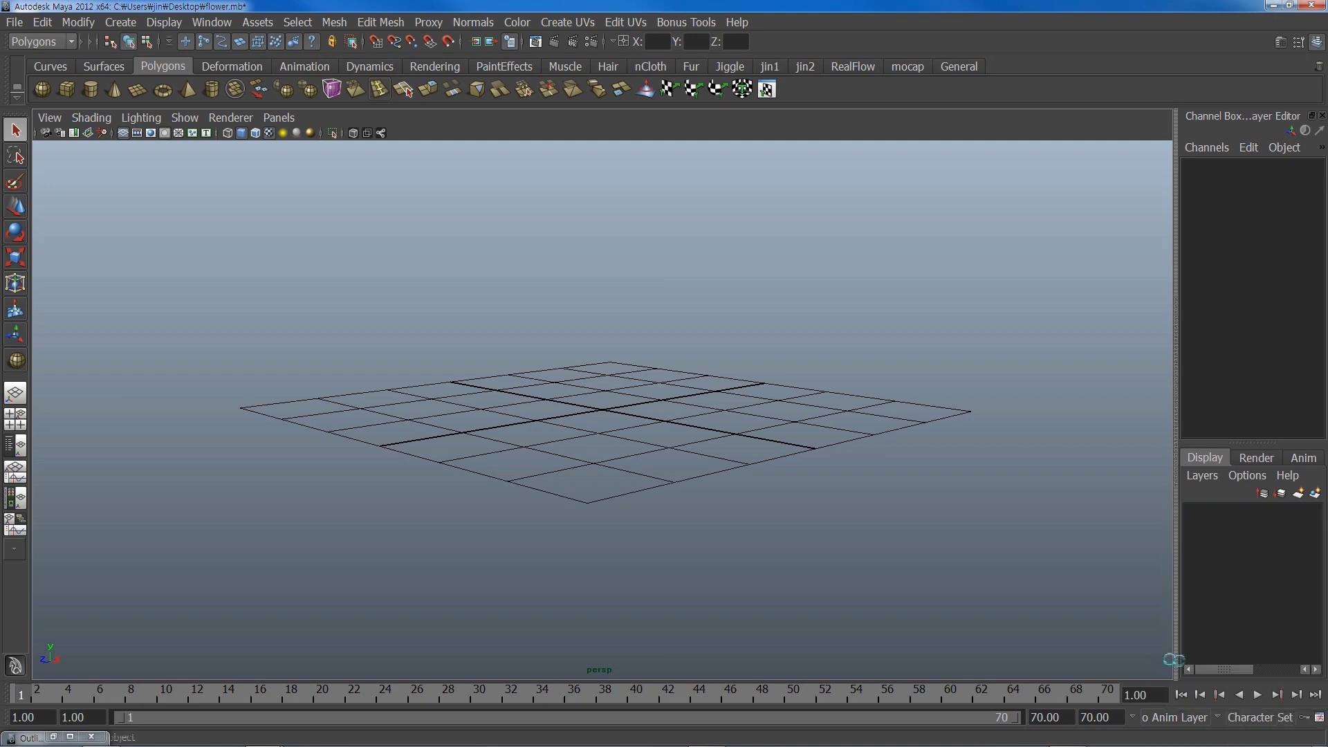
pyautogui.moveTo(599, 462)
pyautogui.keyDown('alt'); pyautogui.mouseDown()
pyautogui.moveTo(613, 483)
pyautogui.moveTo(678, 469)
pyautogui.moveTo(616, 468)
pyautogui.moveTo(632, 474)
pyautogui.mouseUp(); pyautogui.keyUp('alt')
# In four-view layout, create a polygon cube and zero its Translate values to the origin
pyautogui.press('space')
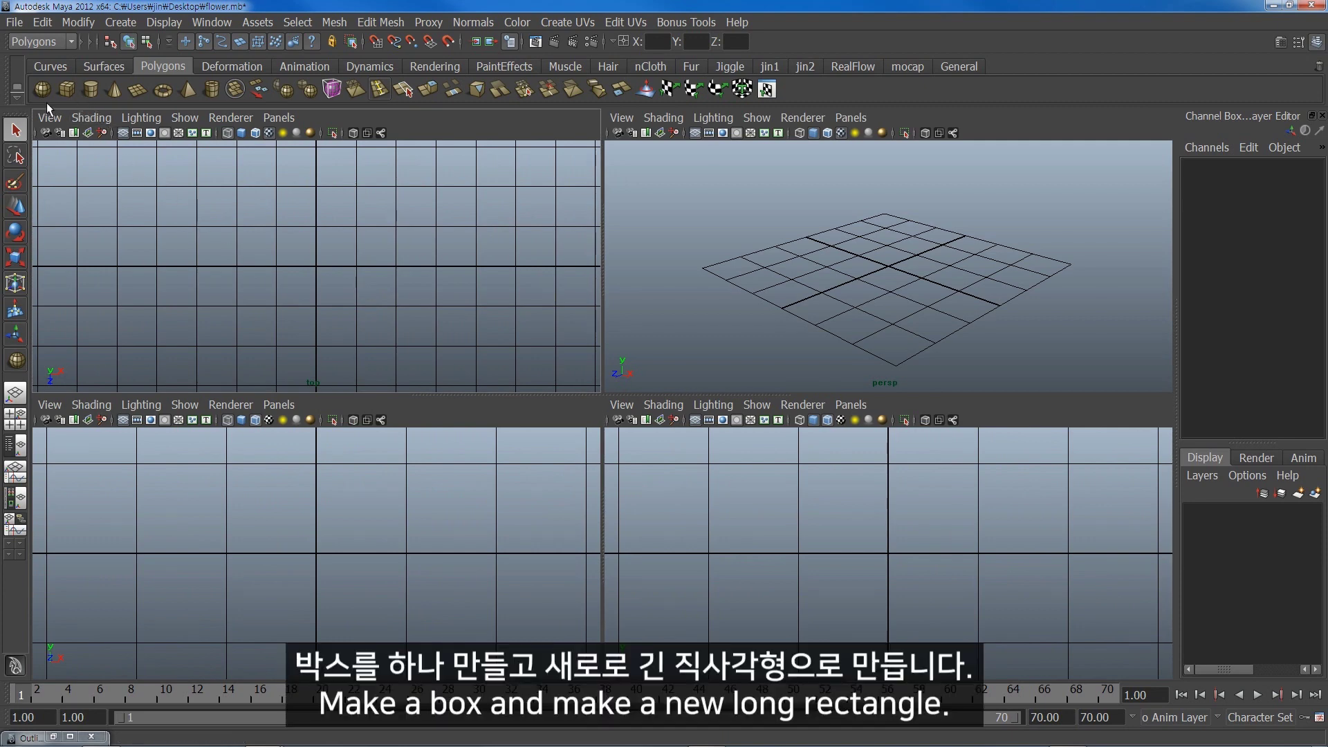
pyautogui.click(66, 89)
pyautogui.moveTo(324, 275); pyautogui.dragTo(356, 299)
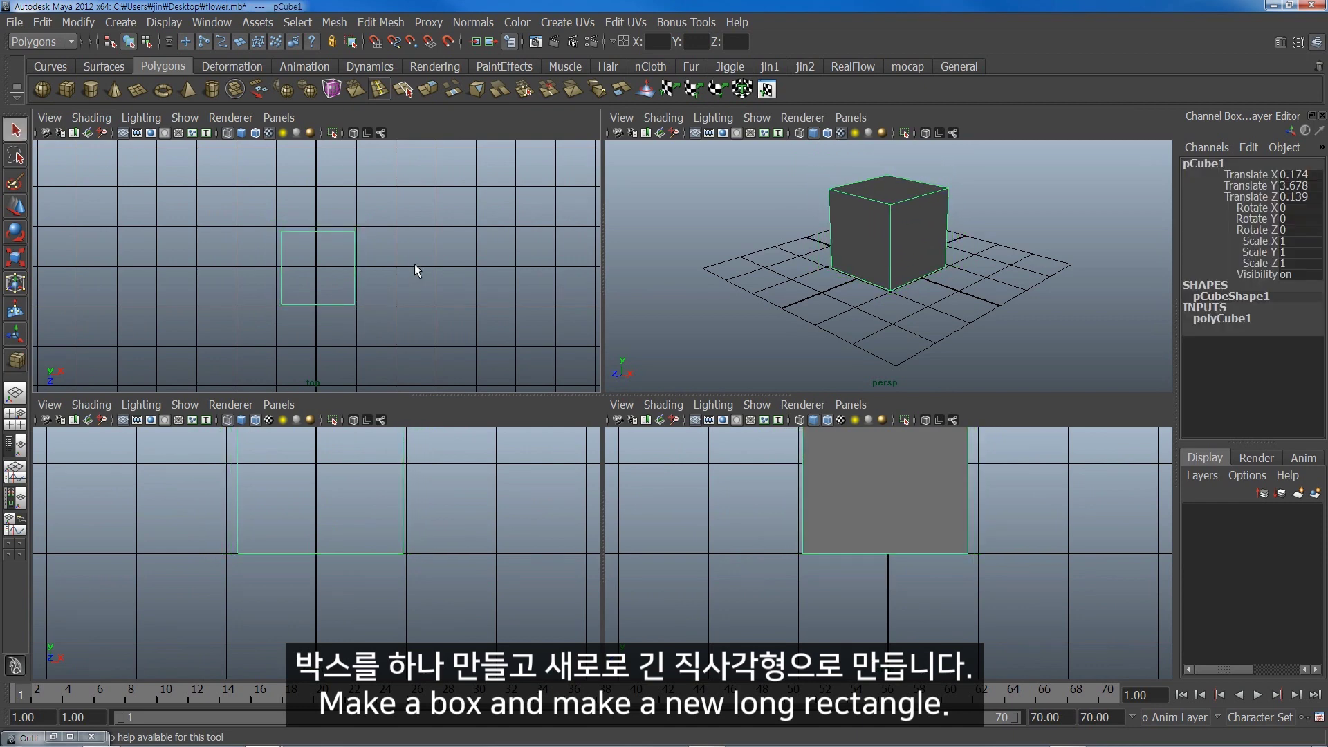
pyautogui.press('w')
pyautogui.moveTo(1298, 174); pyautogui.dragTo(1293, 198)
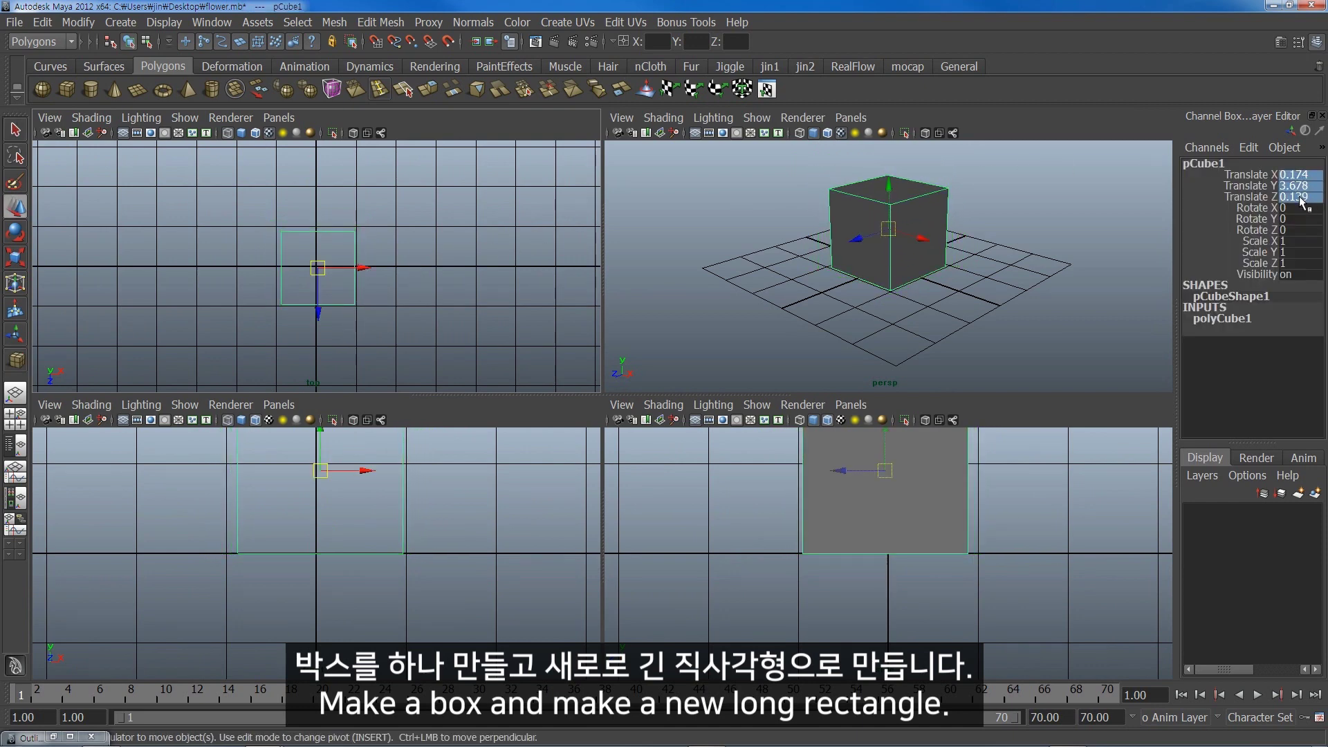
pyautogui.write('0')
pyautogui.press('Return')
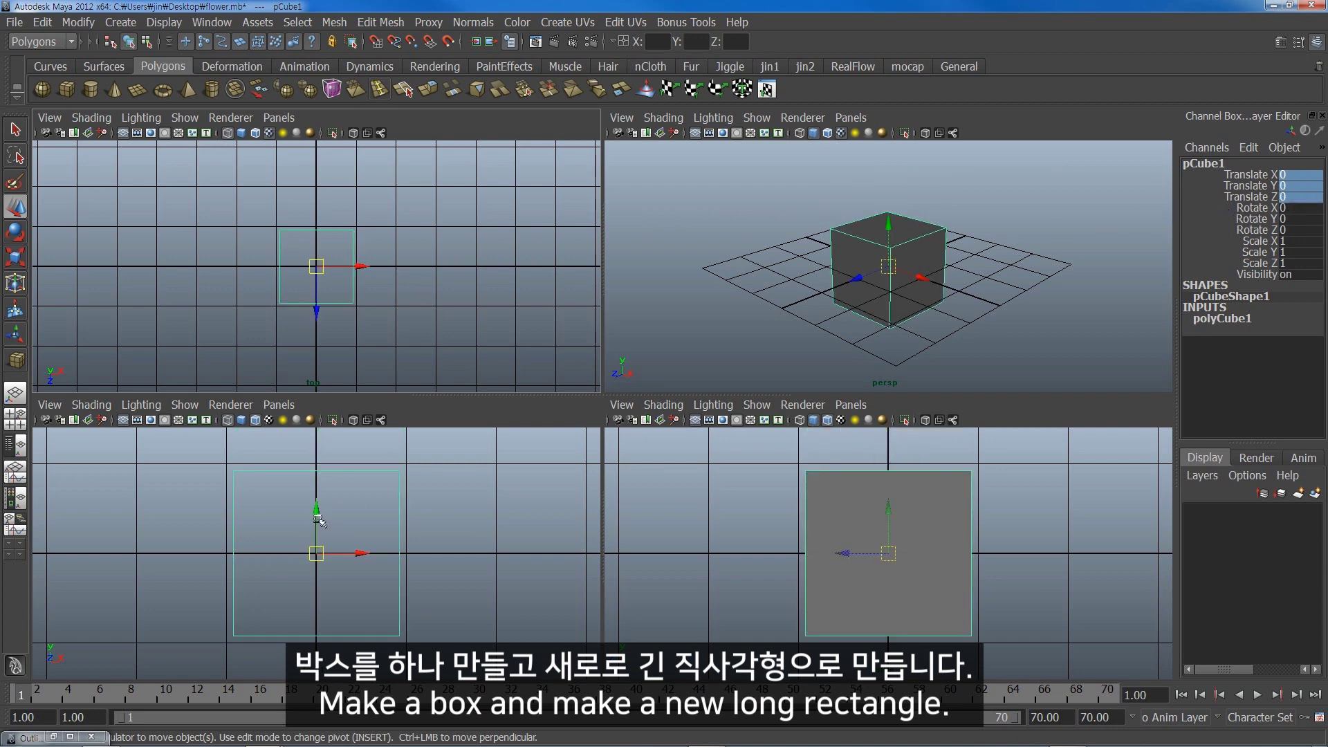
# Raise the cube along Y to 4.123 and frame it in the enlarged front view
pyautogui.moveTo(318, 520); pyautogui.dragTo(364, 479)
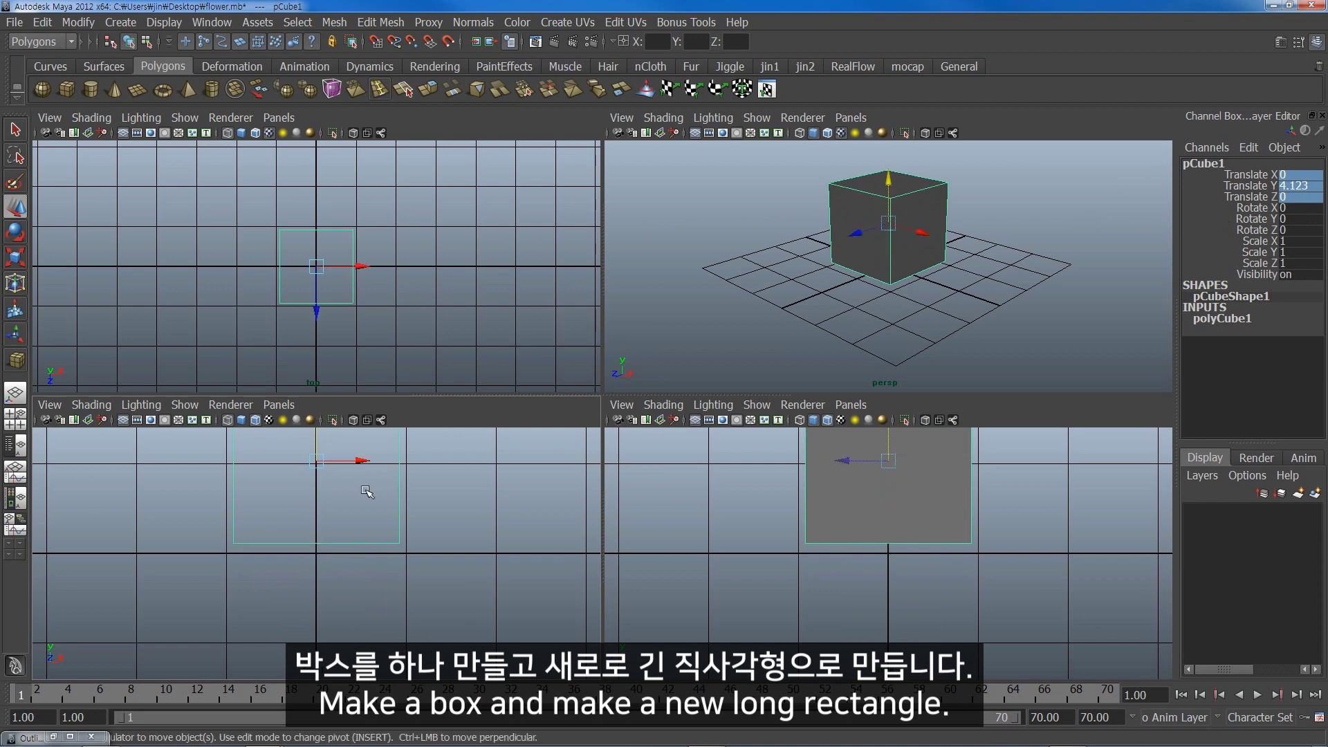
pyautogui.scroll(-2, 365, 479)
pyautogui.keyDown('alt'); pyautogui.moveTo(364, 479); pyautogui.dragTo(298, 522, button='middle'); pyautogui.keyUp('alt')
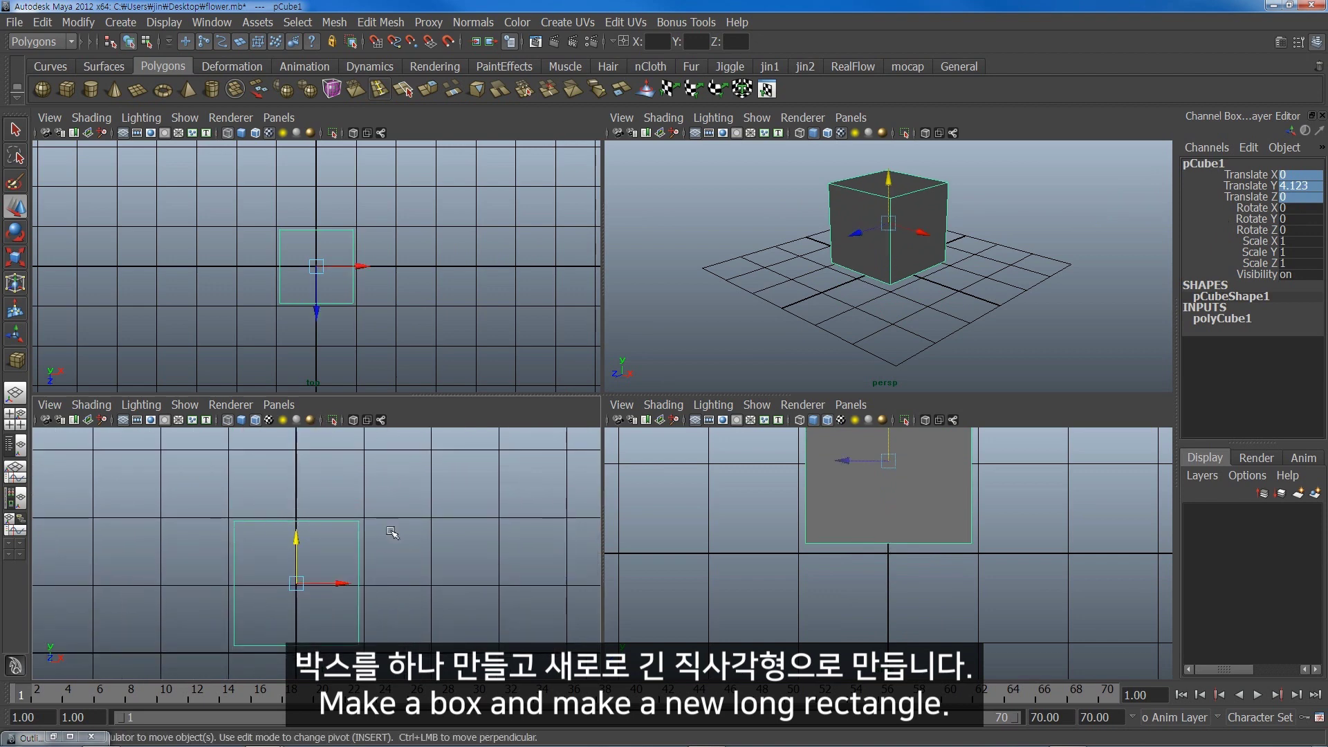
pyautogui.scroll(-2, 385, 533)
pyautogui.press('space')
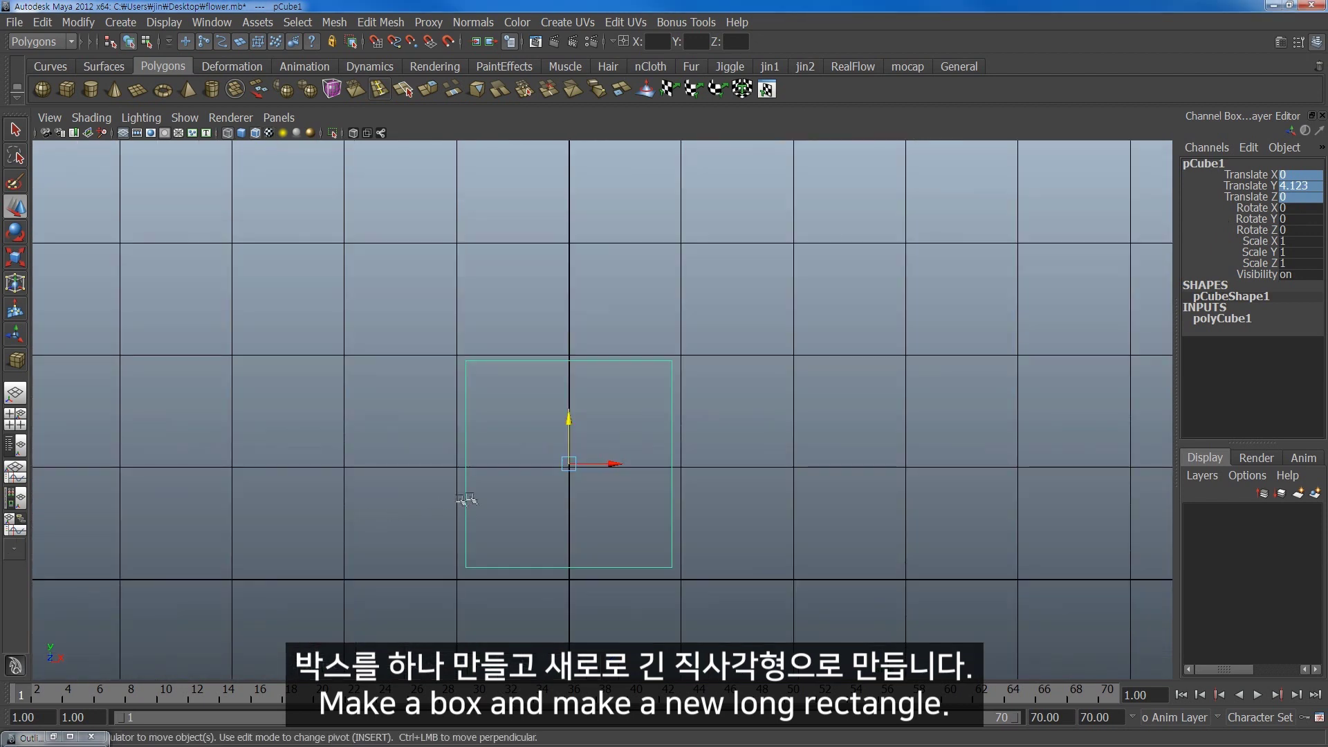
pyautogui.scroll(-1, 297, 510)
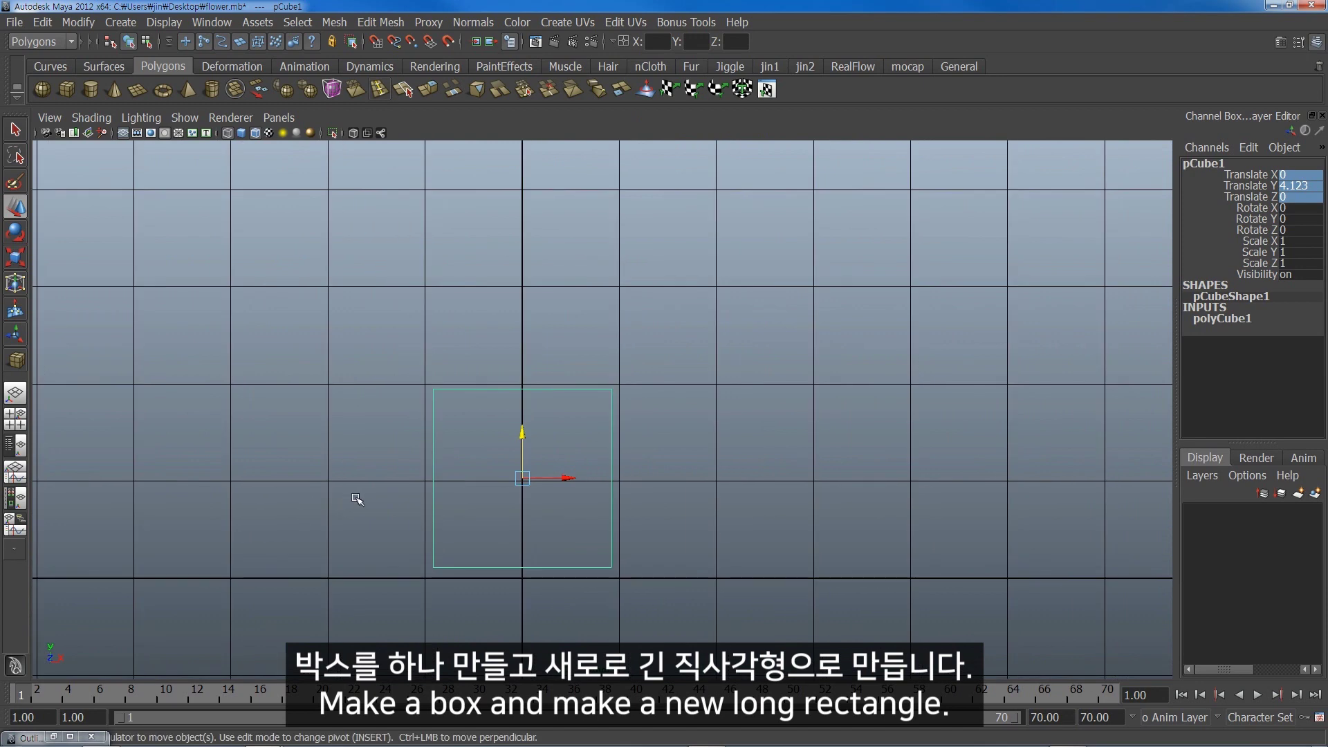
# Pull the cube's top vertices upward into a tall rectangular box
pyautogui.press('F8')
pyautogui.moveTo(718, 362); pyautogui.dragTo(415, 422)
pyautogui.moveTo(520, 349); pyautogui.dragTo(548, 136)
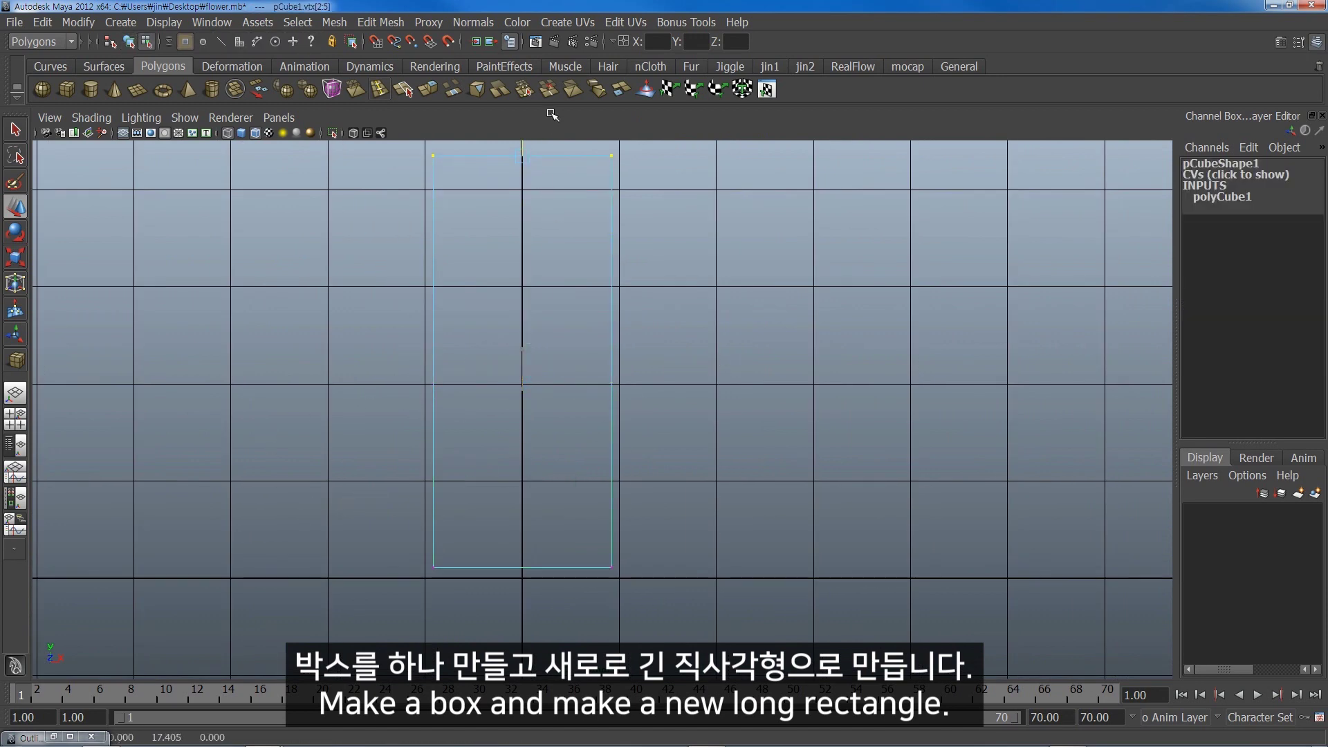
pyautogui.keyDown('alt'); pyautogui.moveTo(679, 317); pyautogui.dragTo(623, 350, button='middle'); pyautogui.keyUp('alt')
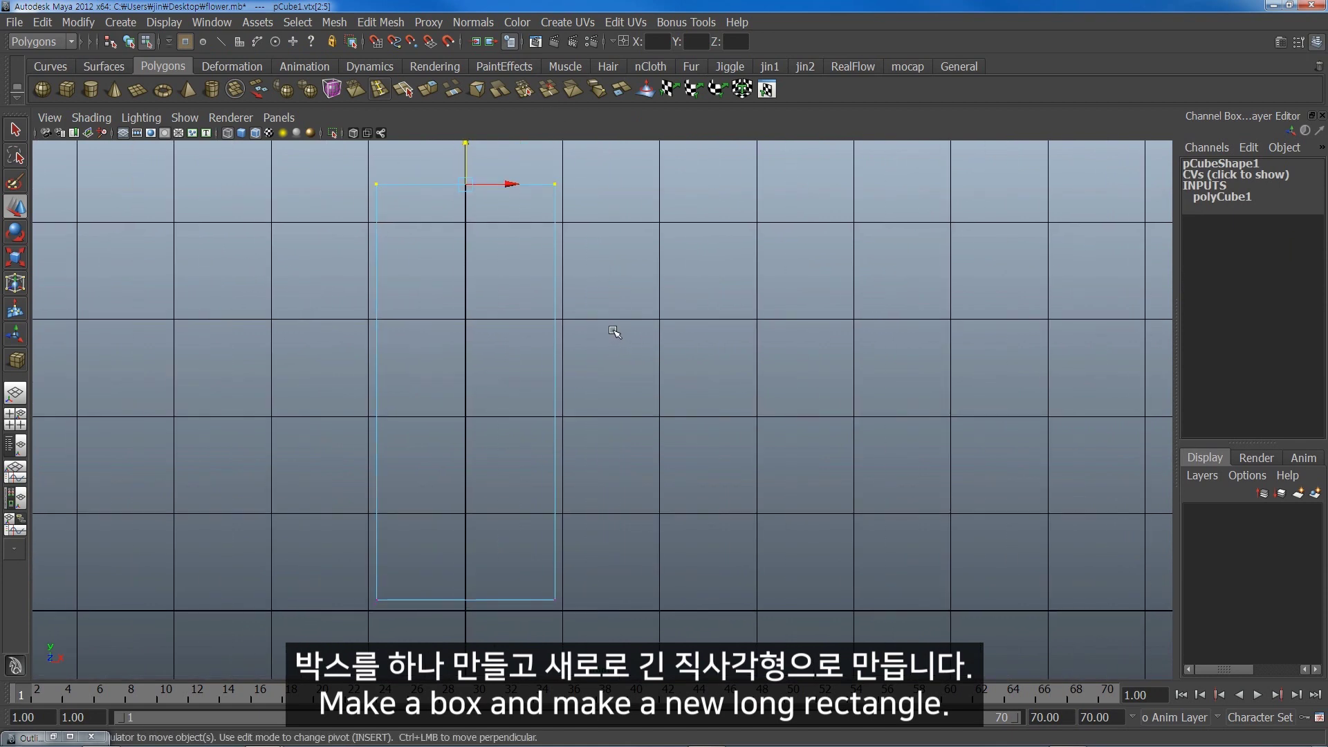
pyautogui.press('F8')
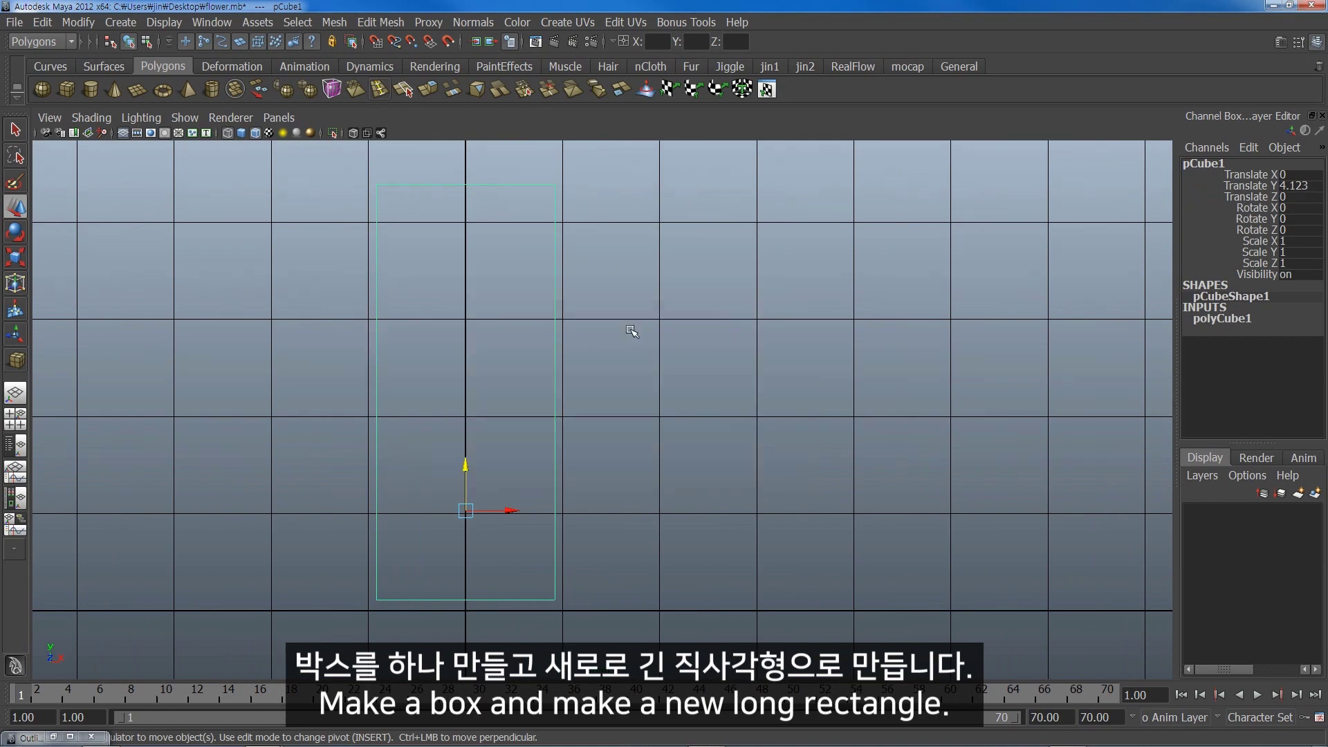
pyautogui.press('space')
pyautogui.press('space')
pyautogui.moveTo(682, 317)
pyautogui.keyDown('alt'); pyautogui.mouseDown()
pyautogui.moveTo(703, 353)
pyautogui.moveTo(688, 346)
pyautogui.mouseUp(); pyautogui.keyUp('alt')
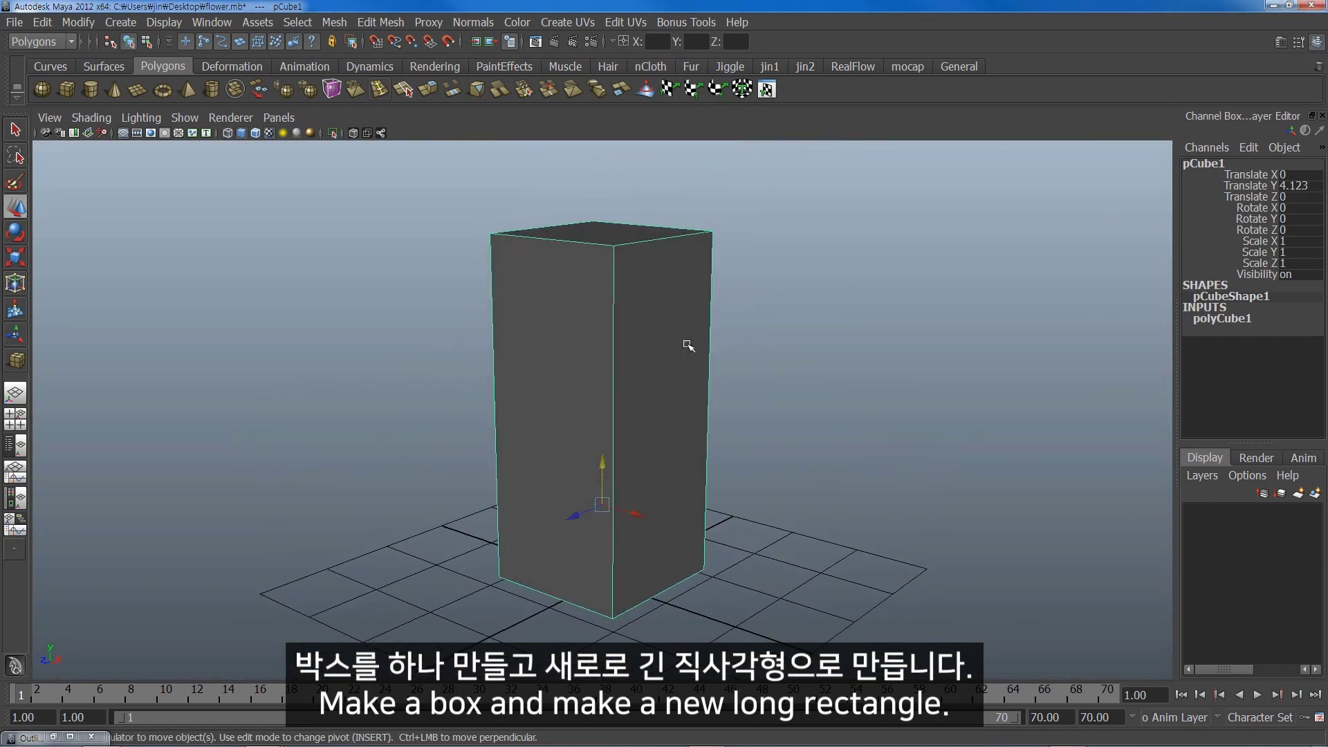
# Insert a horizontal edge loop at mid-height of the box and nudge it slightly down
pyautogui.click(382, 89)
pyautogui.click(615, 429)
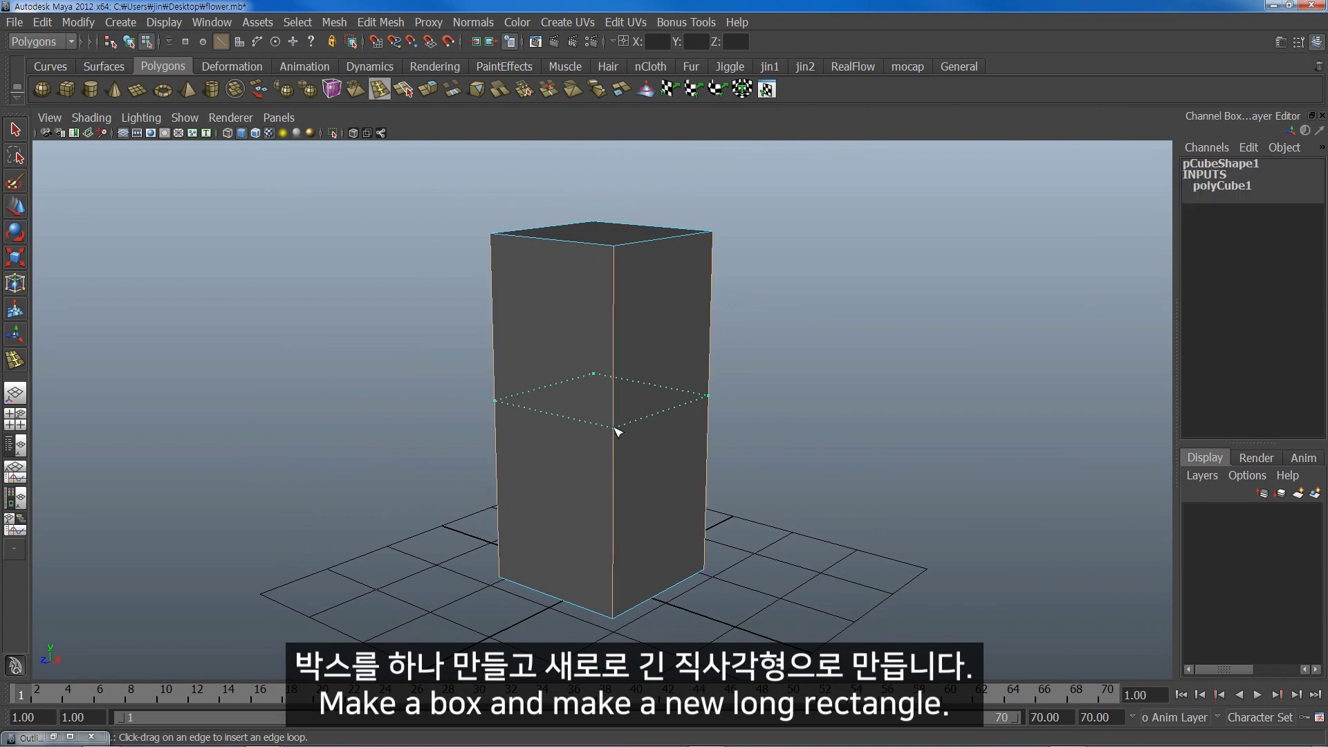
pyautogui.keyDown('alt'); pyautogui.moveTo(664, 436); pyautogui.dragTo(692, 400); pyautogui.keyUp('alt')
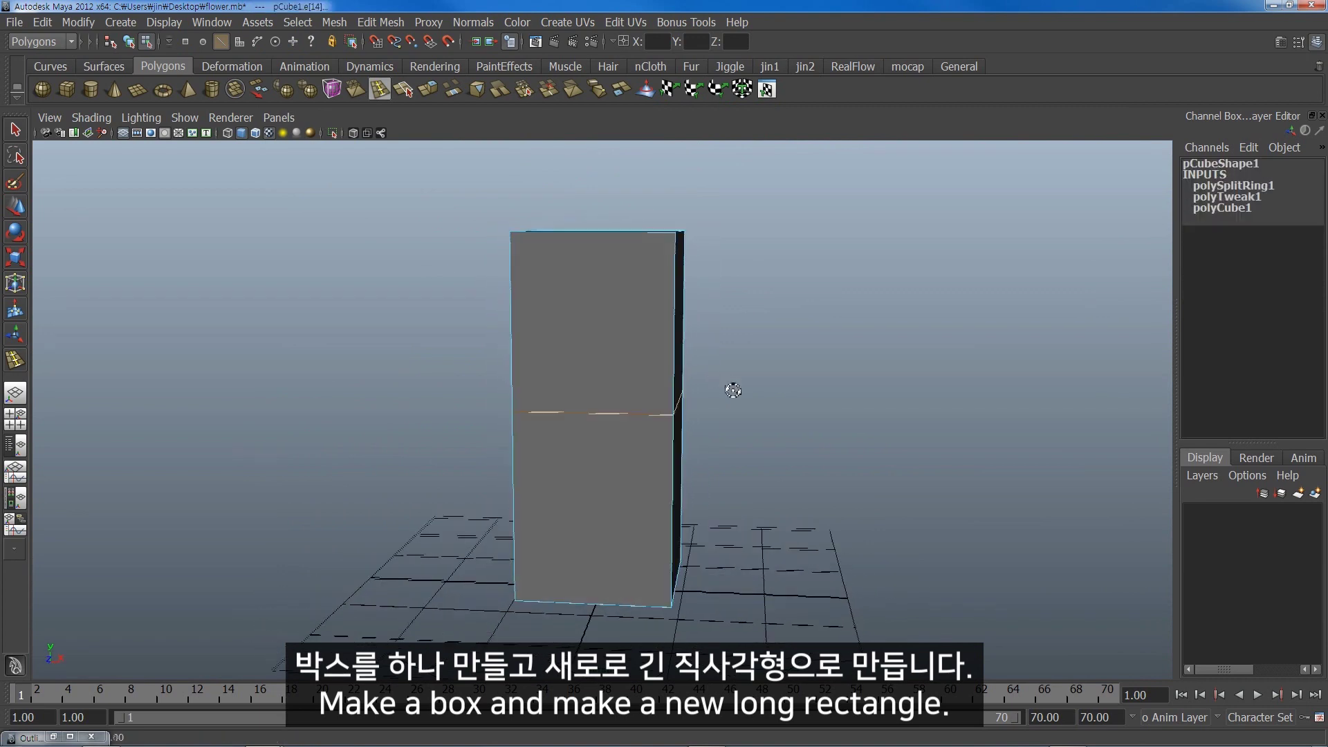
pyautogui.press('w')
pyautogui.press('space')
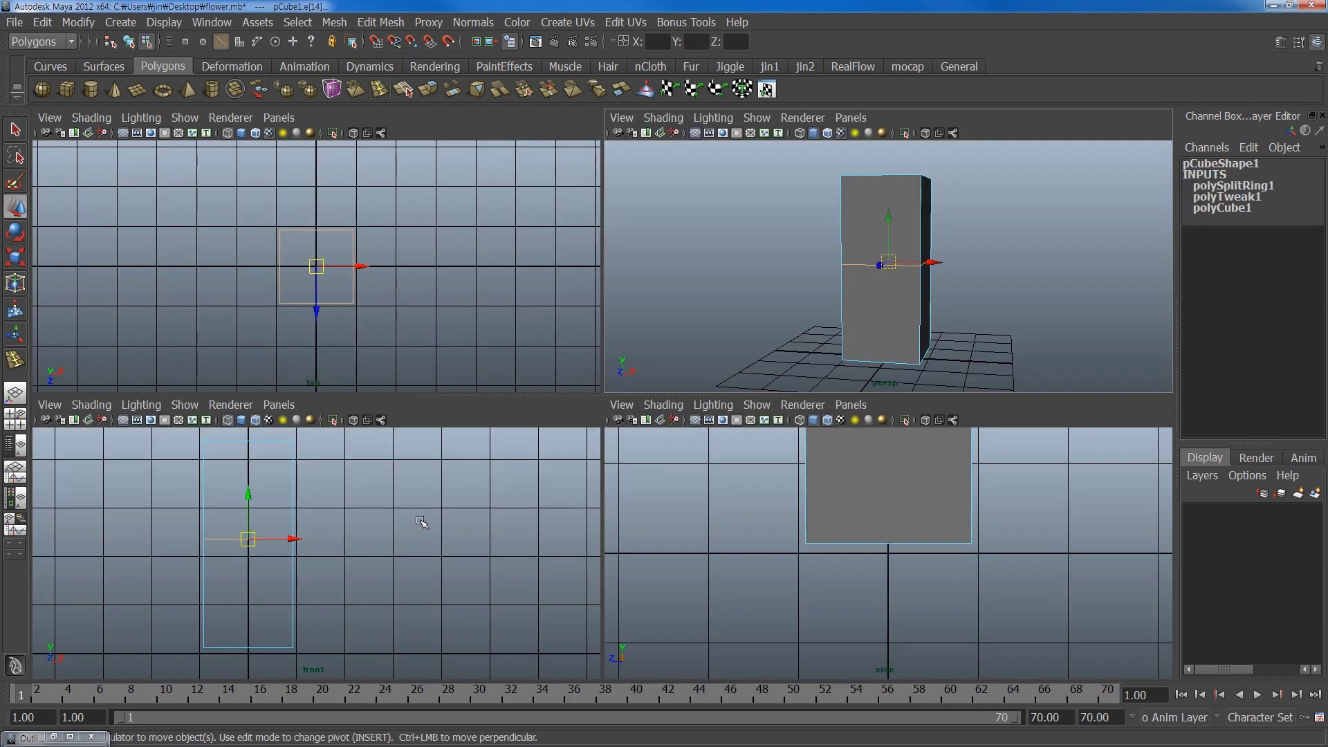
pyautogui.press('space')
pyautogui.moveTo(467, 337); pyautogui.dragTo(467, 346)
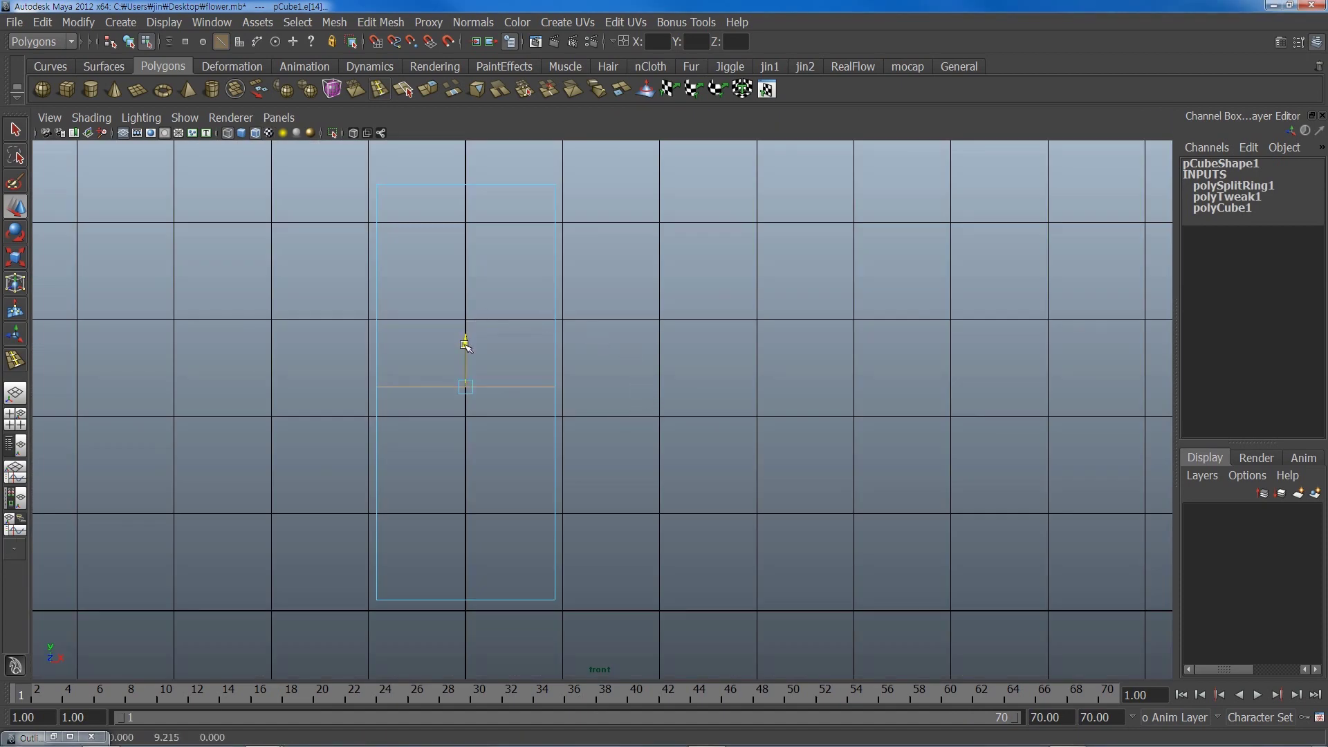
# Turn on Wireframe on Shaded, select pCube1 and apply Smooth to it
pyautogui.press('space')
pyautogui.press('space')
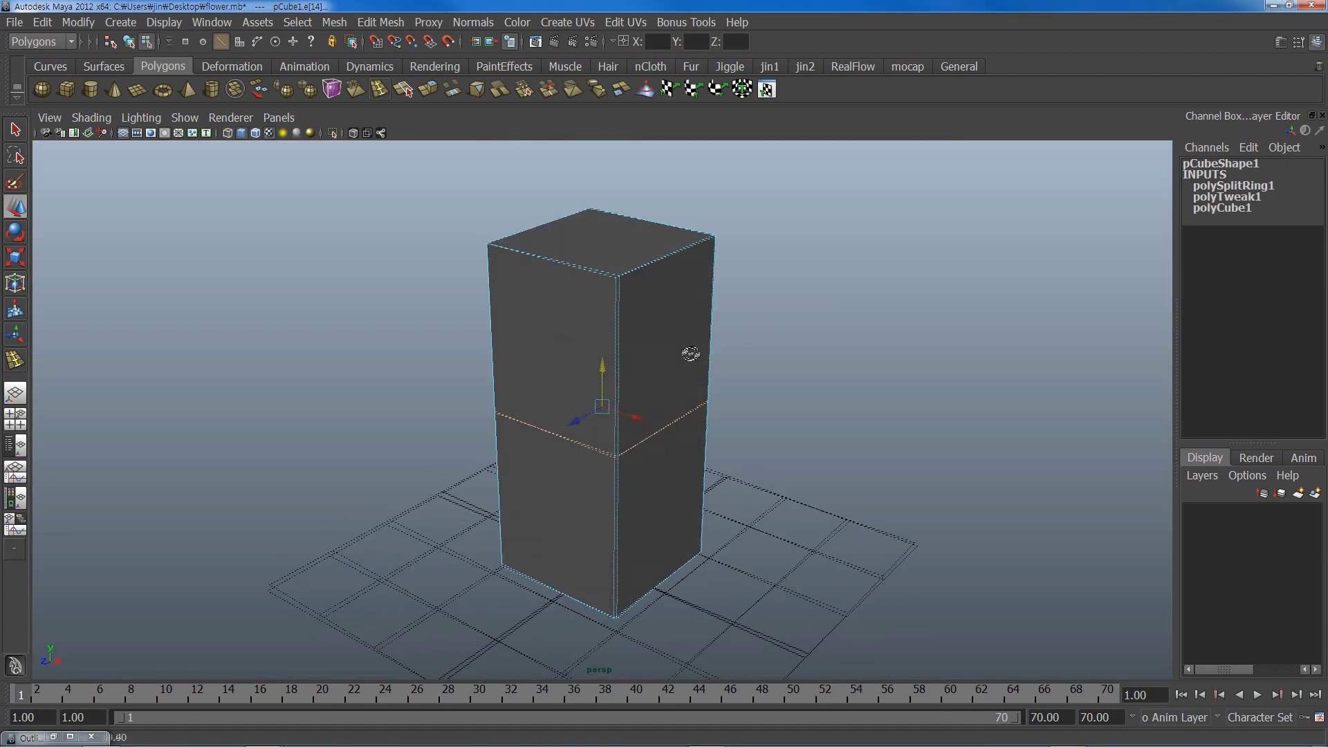
pyautogui.press('q')
pyautogui.press('F8')
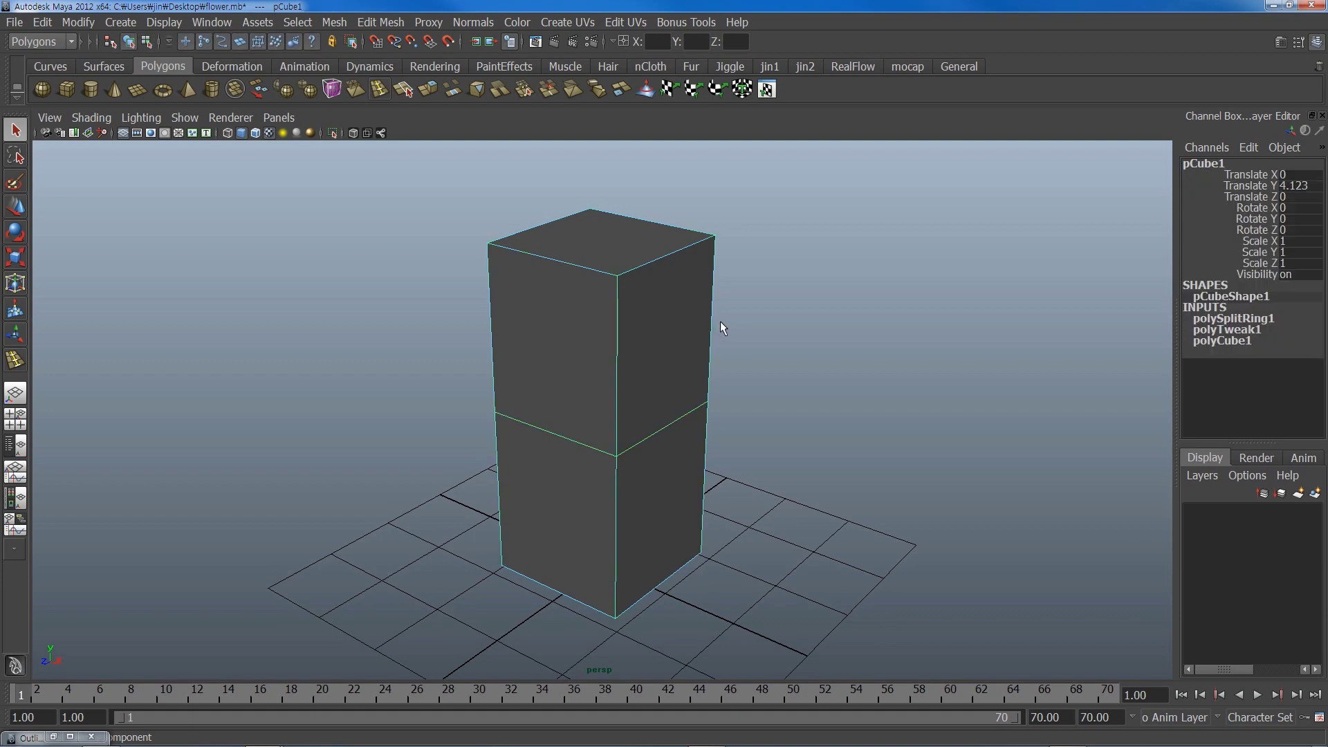
pyautogui.click(807, 296)
pyautogui.keyDown('alt'); pyautogui.moveTo(770, 308); pyautogui.dragTo(761, 299); pyautogui.keyUp('alt')
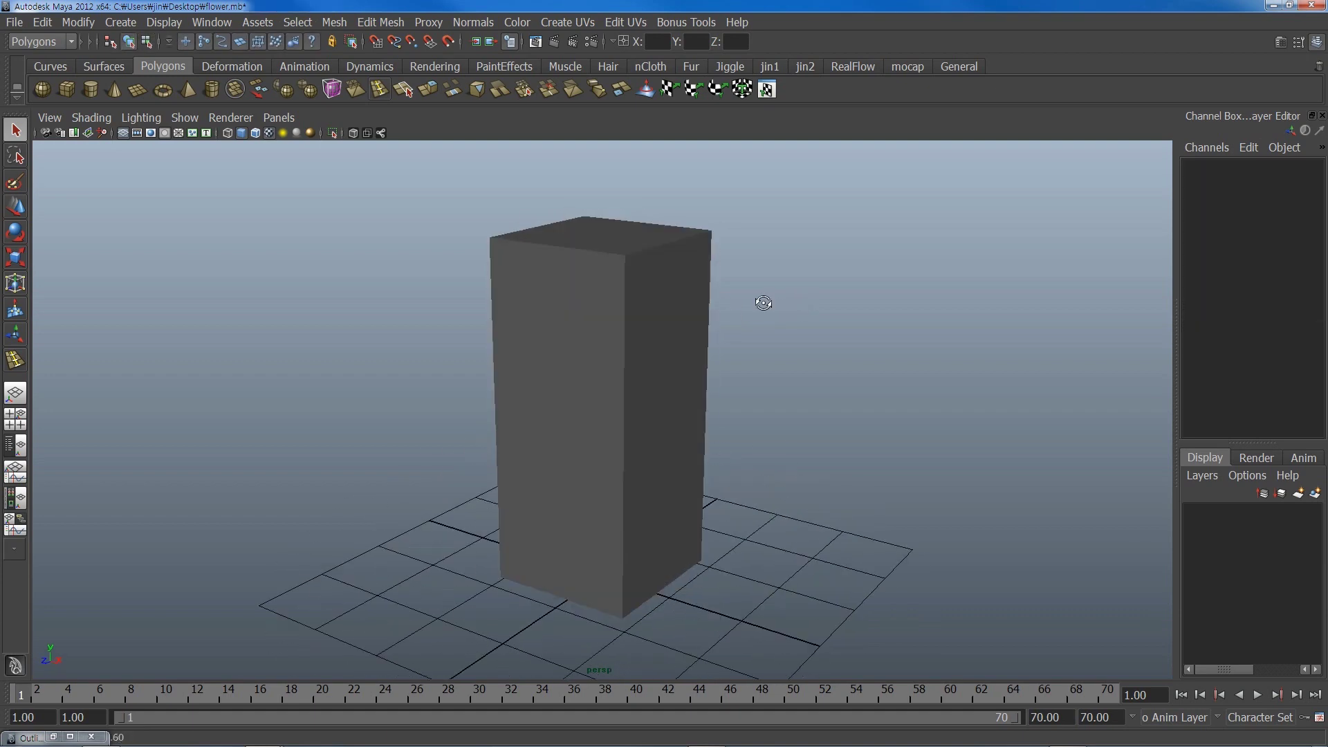
pyautogui.click(255, 133)
pyautogui.keyDown('alt'); pyautogui.moveTo(385, 223); pyautogui.dragTo(813, 325); pyautogui.keyUp('alt')
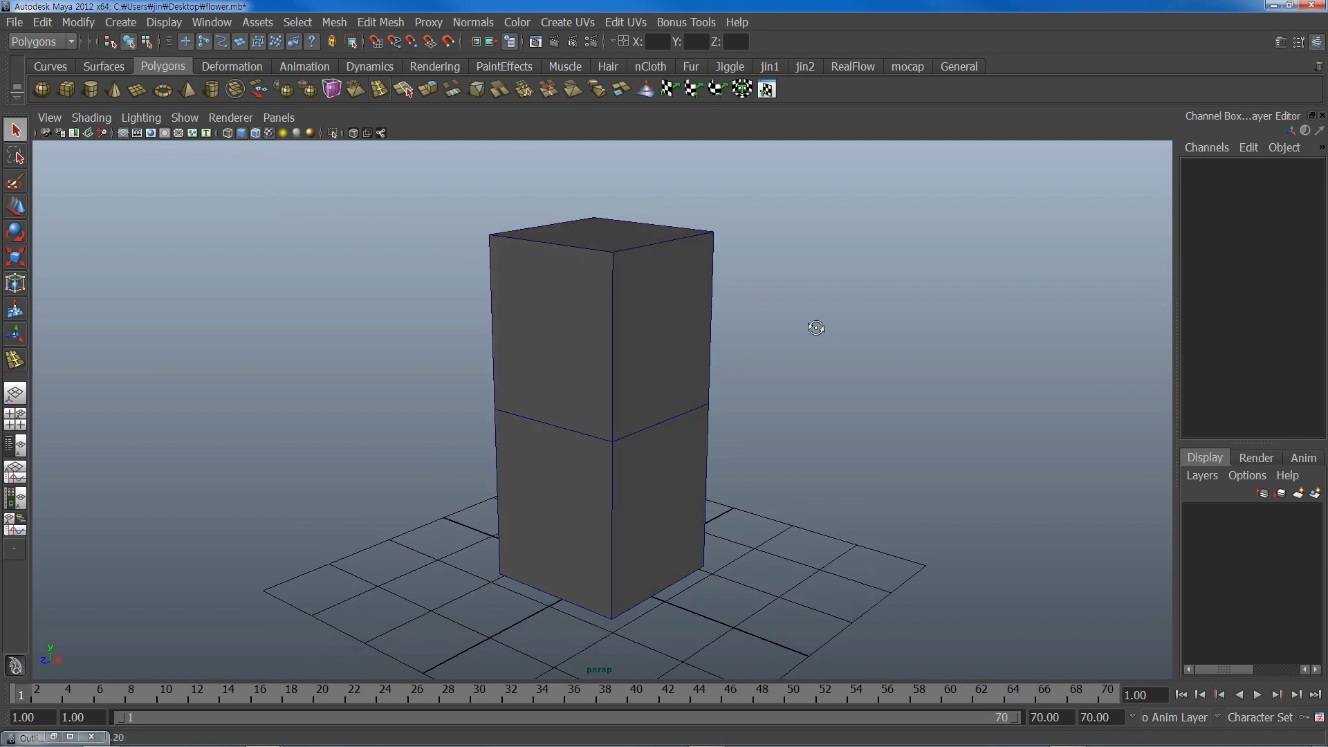
pyautogui.click(619, 377)
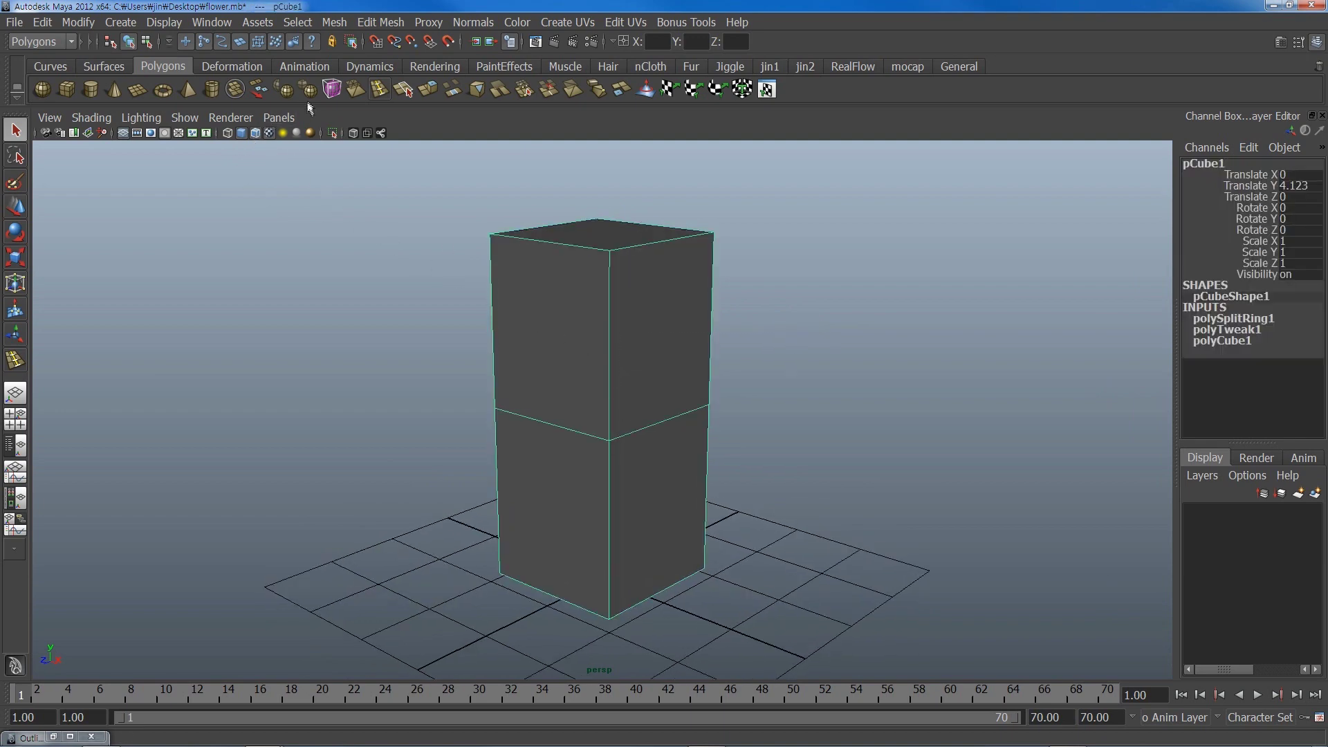
pyautogui.click(289, 90)
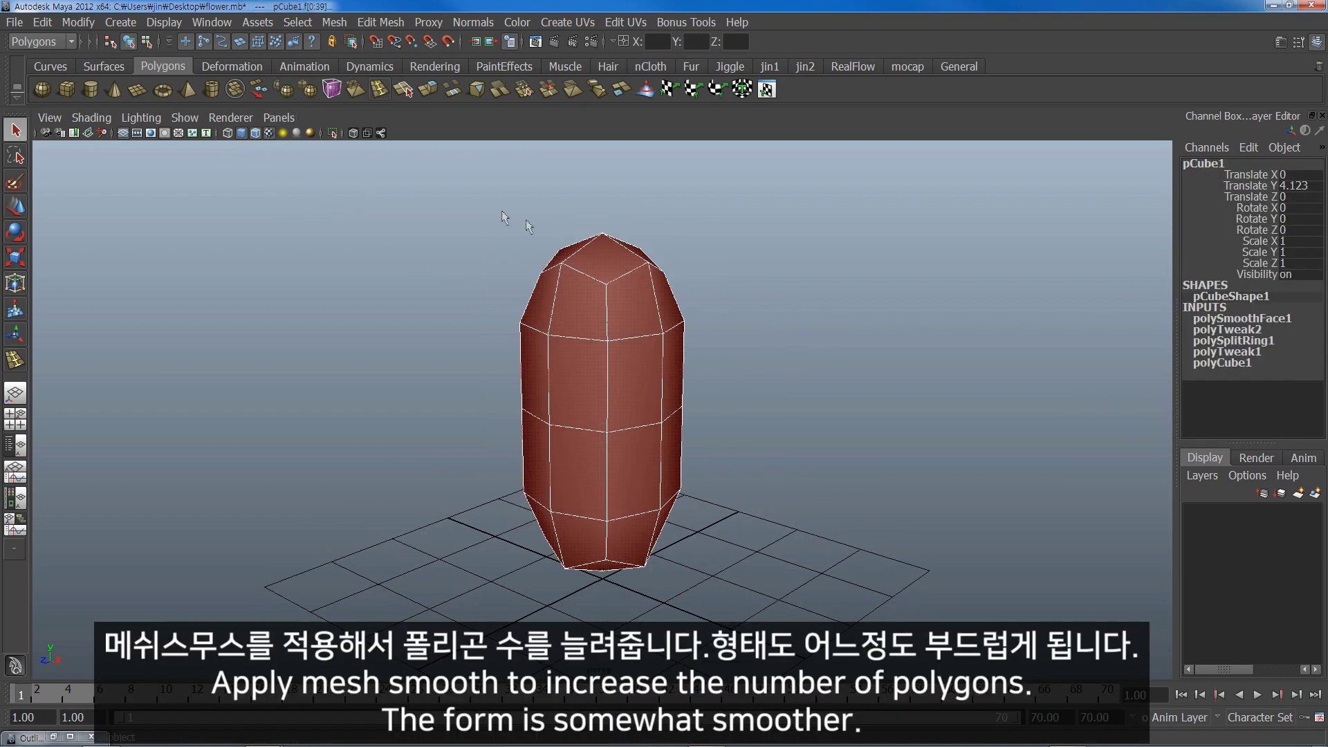
# Set the polySmoothFace1 Divisions to 2
pyautogui.click(1207, 319)
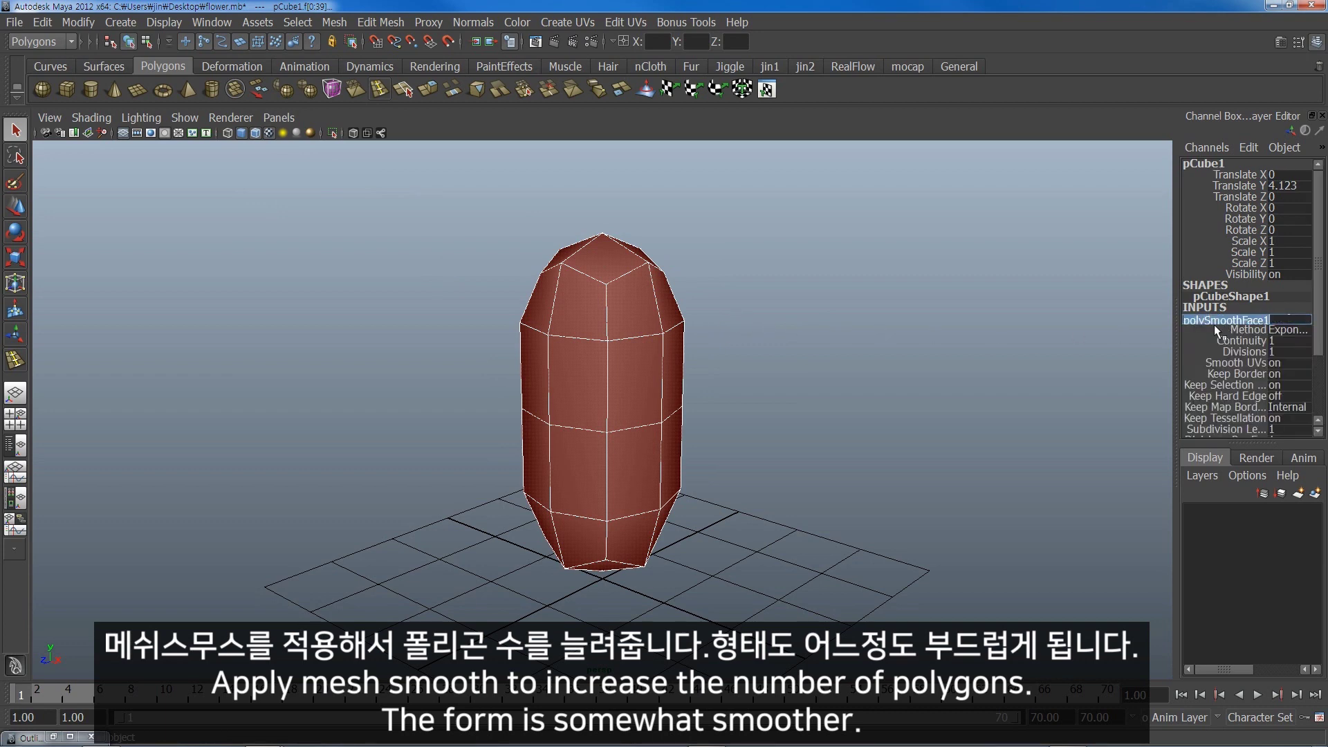
pyautogui.click(1278, 353)
pyautogui.write('2')
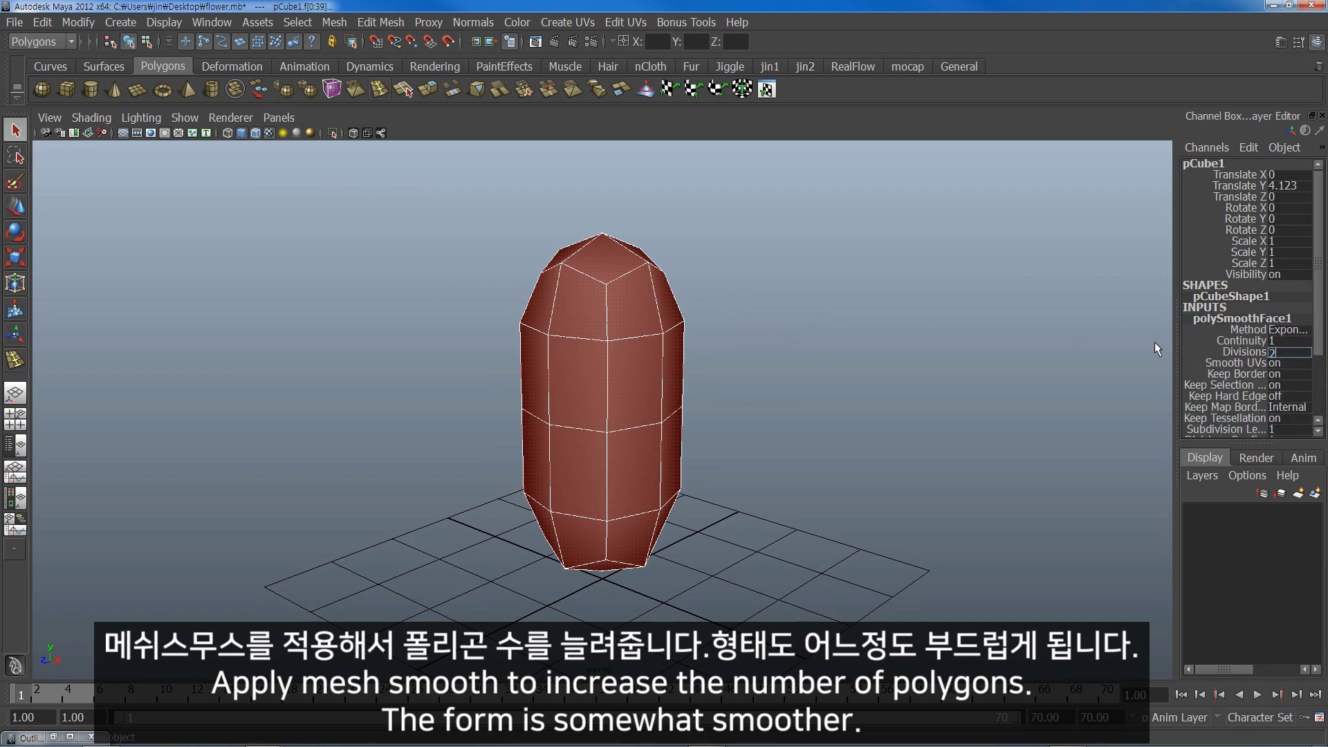
pyautogui.press('Return')
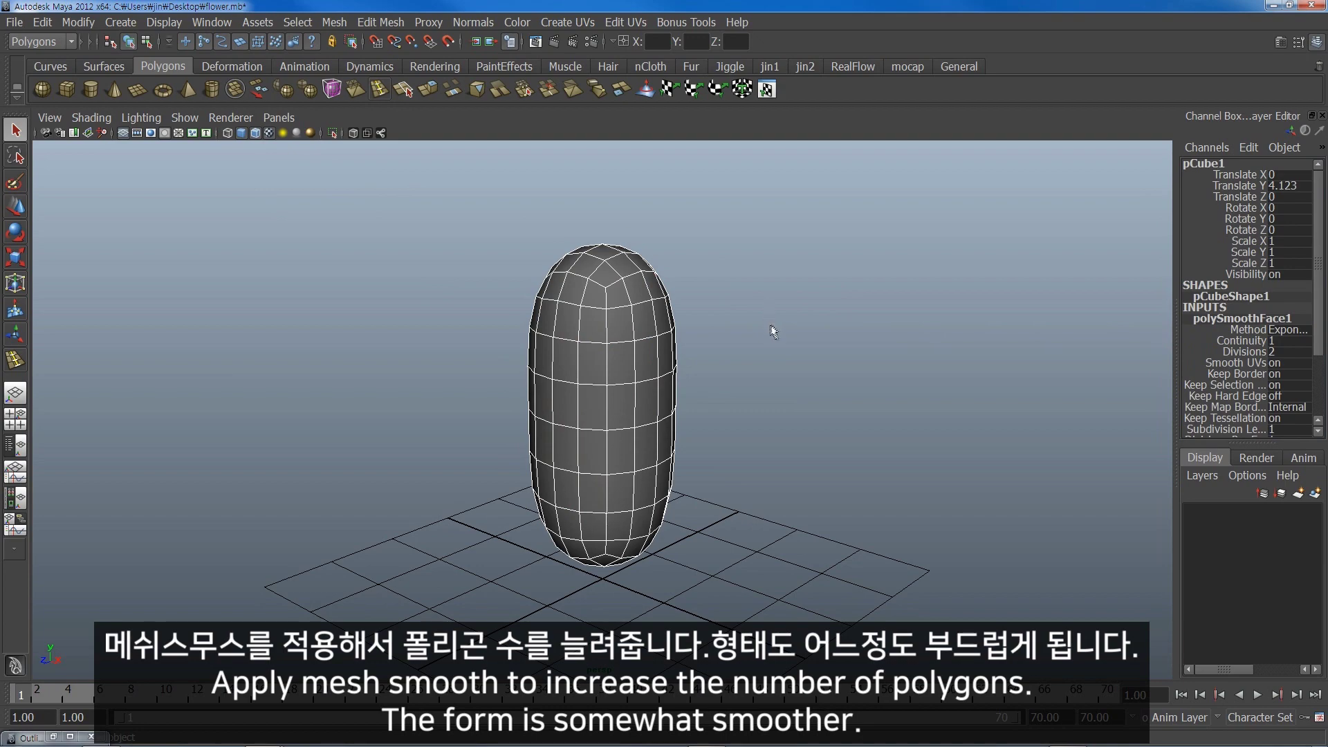
# Orbit around the smoothed capsule, then maximize the front view
pyautogui.moveTo(774, 338)
pyautogui.keyDown('alt'); pyautogui.mouseDown()
pyautogui.moveTo(760, 311)
pyautogui.moveTo(727, 311)
pyautogui.moveTo(748, 323)
pyautogui.mouseUp(); pyautogui.keyUp('alt')
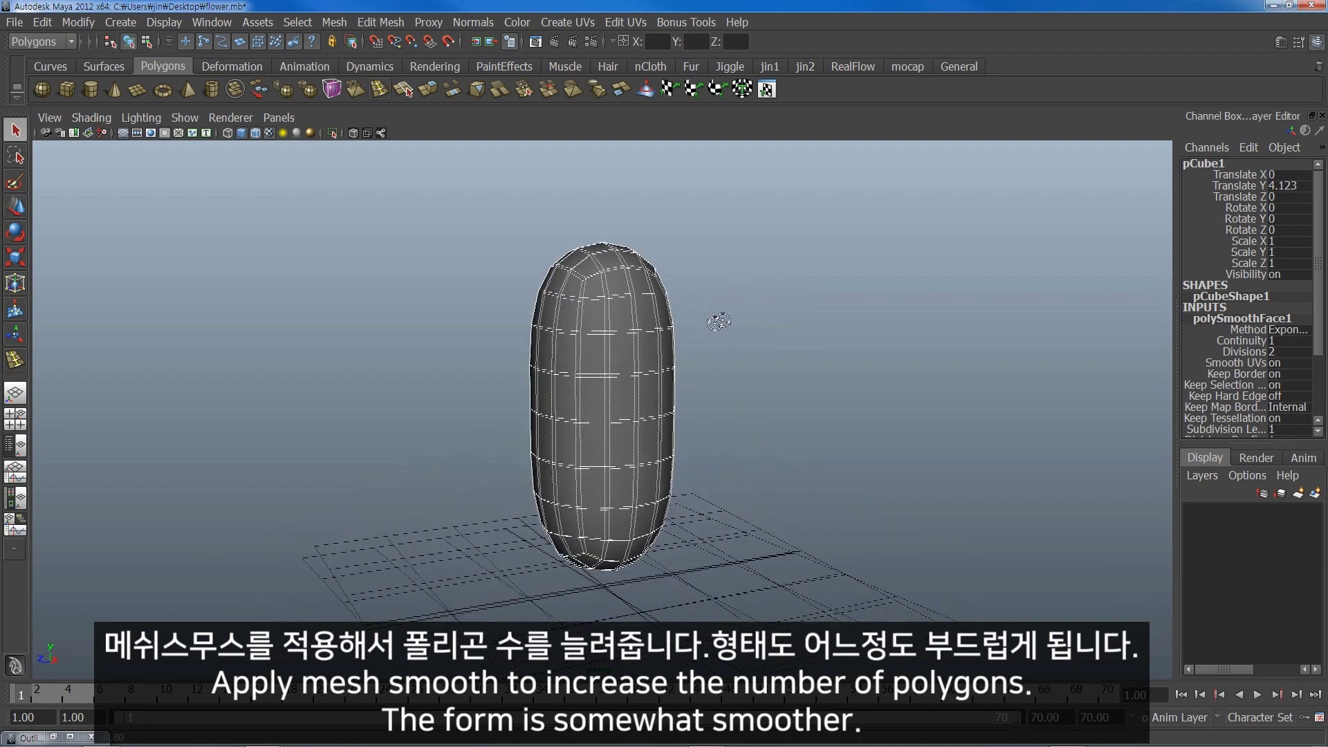
pyautogui.click(657, 360)
pyautogui.keyDown('alt'); pyautogui.moveTo(657, 360); pyautogui.dragTo(776, 326); pyautogui.keyUp('alt')
pyautogui.moveTo(751, 422)
pyautogui.keyDown('alt'); pyautogui.mouseDown()
pyautogui.moveTo(720, 421)
pyautogui.moveTo(747, 422)
pyautogui.mouseUp(); pyautogui.keyUp('alt')
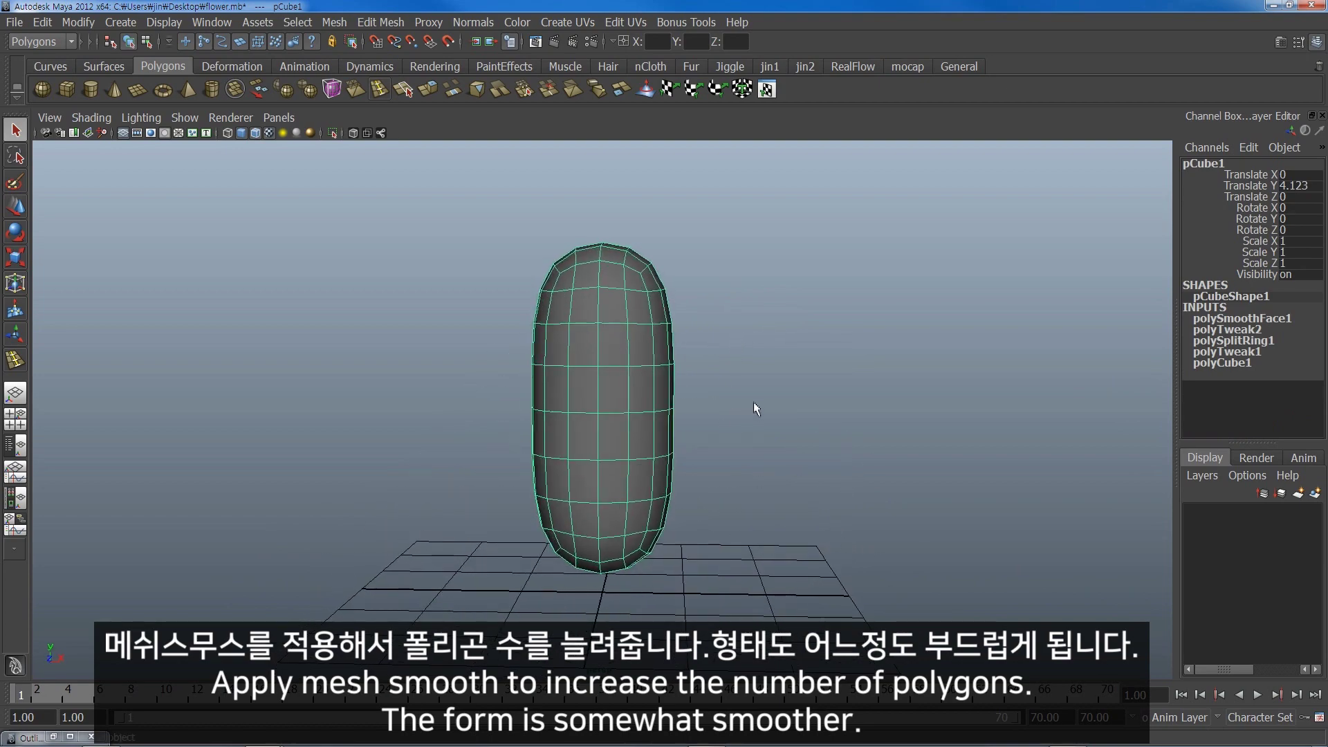
pyautogui.press('space')
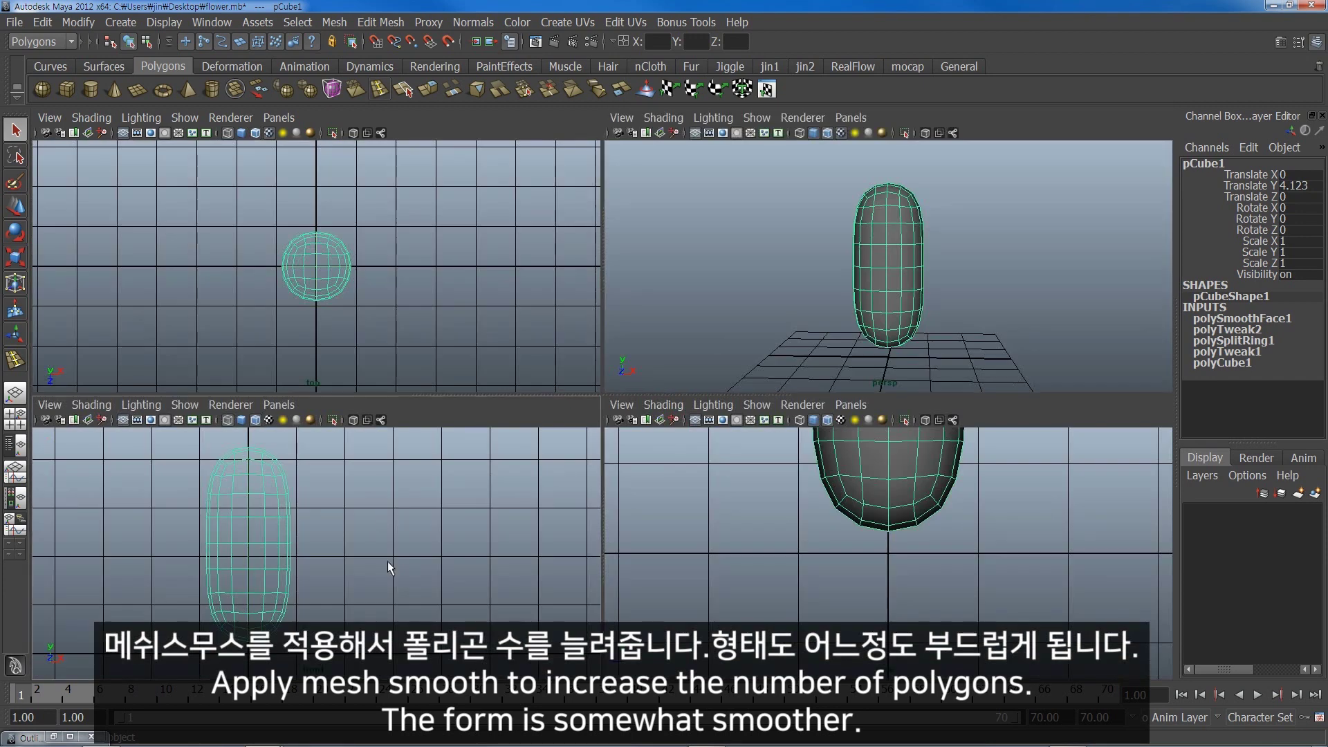
pyautogui.press('space')
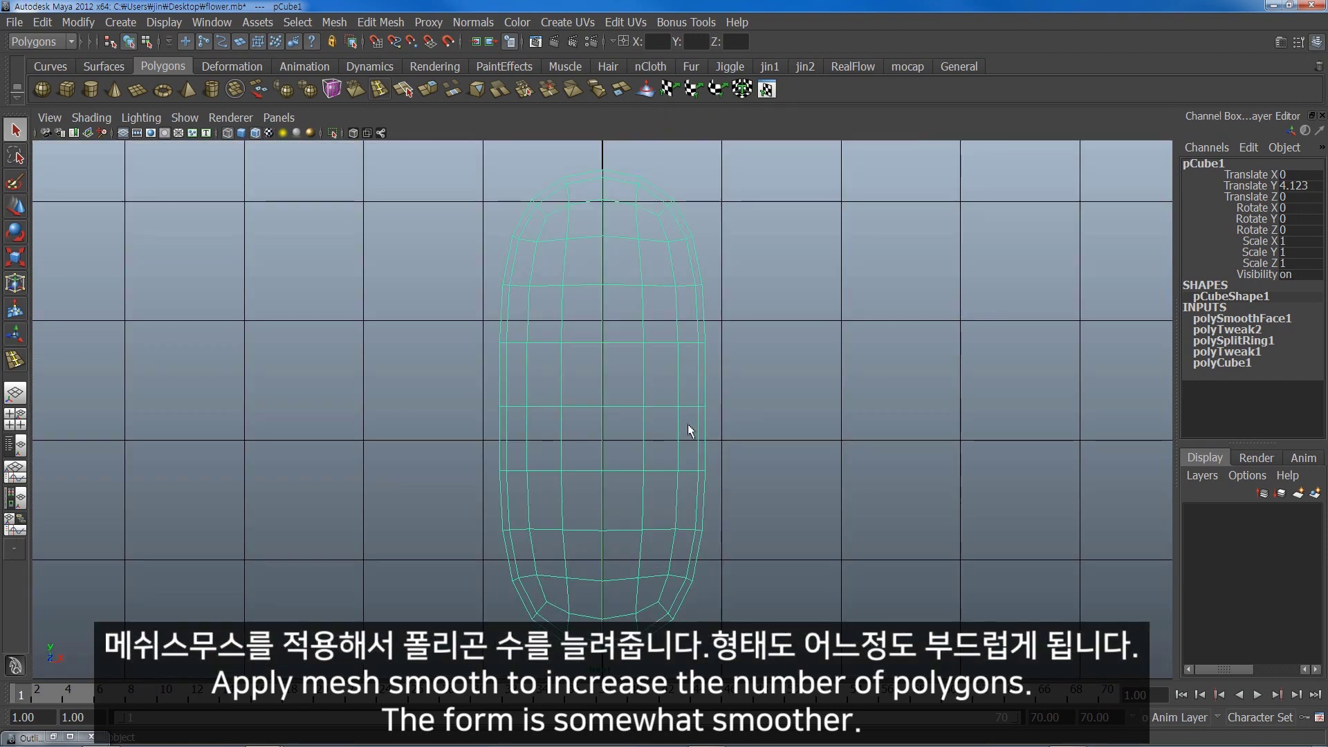
pyautogui.keyDown('alt'); pyautogui.moveTo(682, 439); pyautogui.dragTo(658, 406, button='middle'); pyautogui.keyUp('alt')
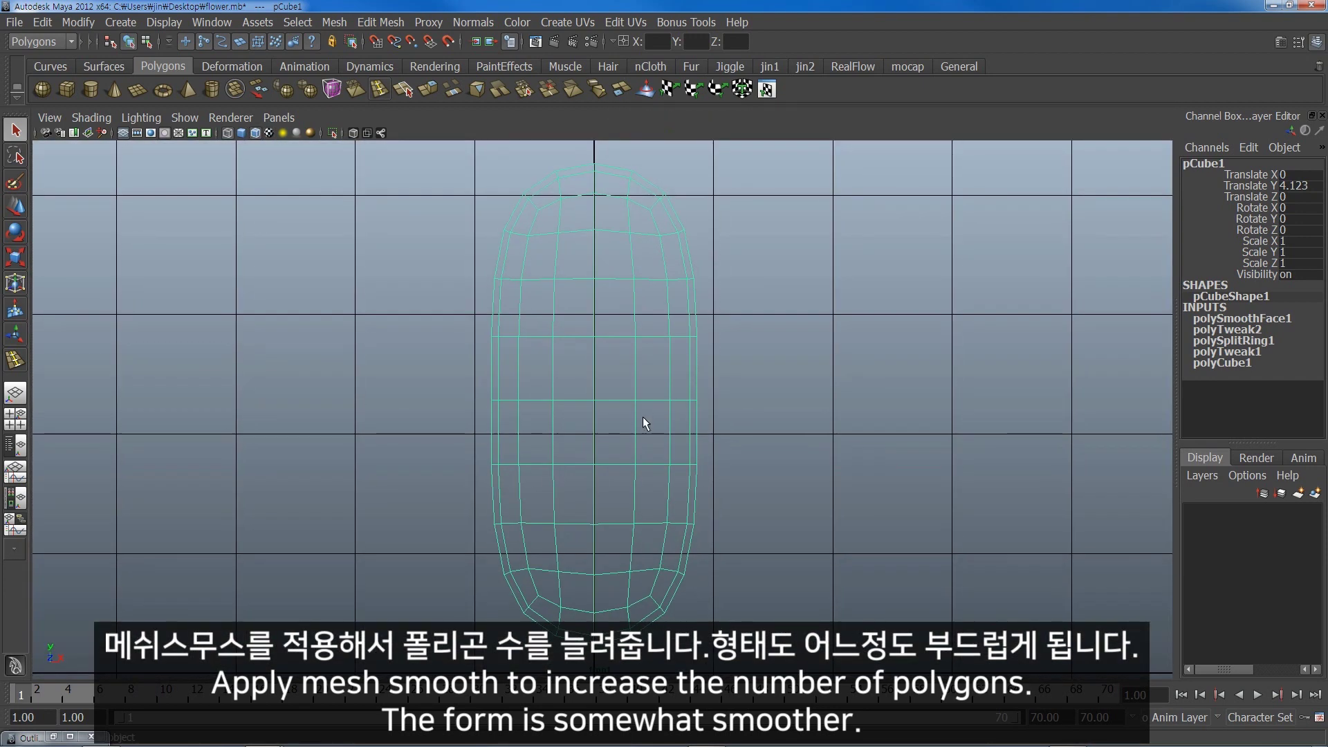
pyautogui.press('F11')
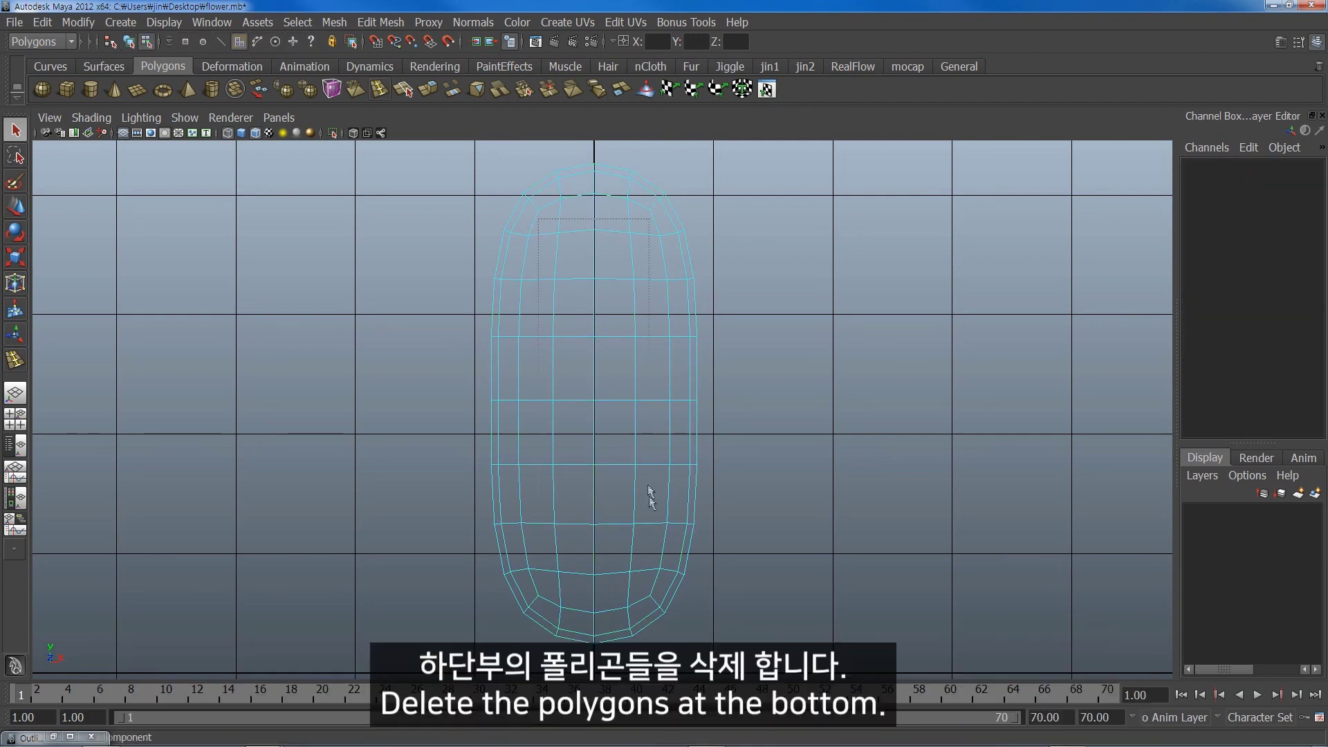
# Delete the capsule's bottom ring of faces and switch to smooth-shaded display
pyautogui.moveTo(642, 645); pyautogui.dragTo(547, 638)
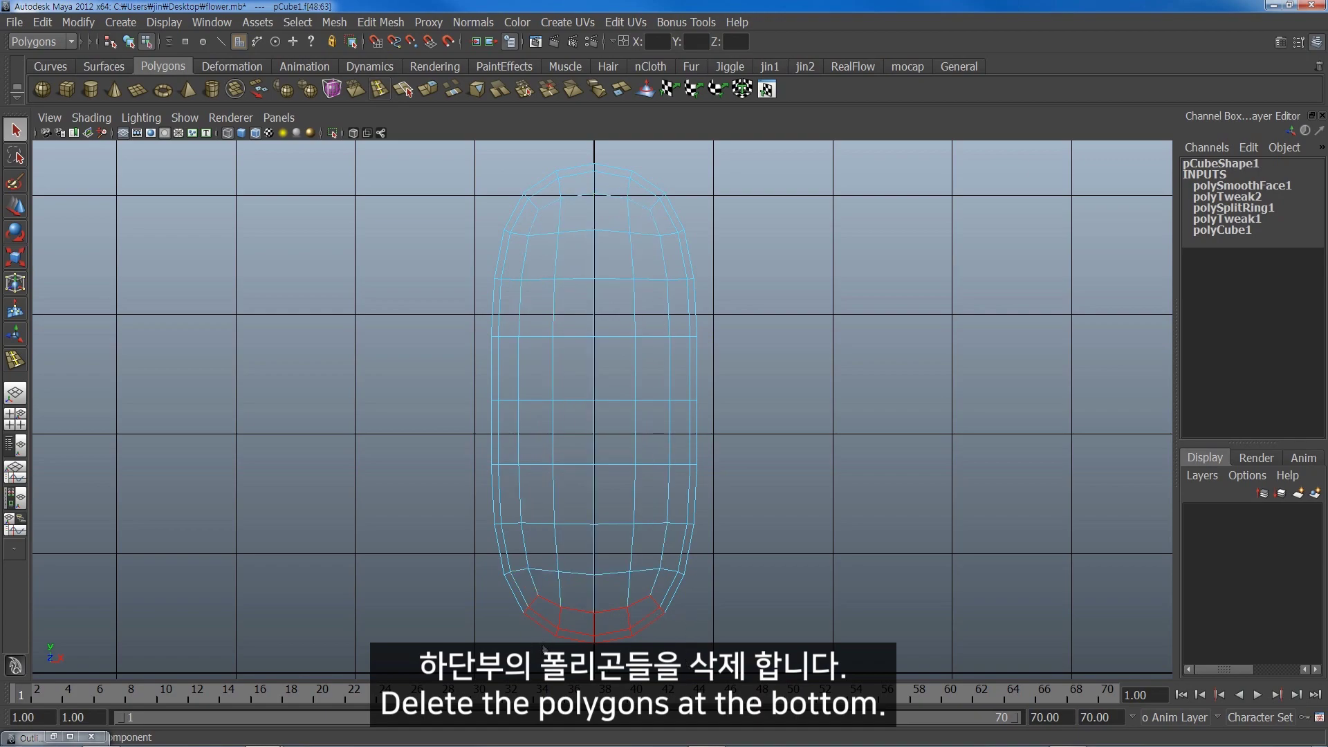
pyautogui.press('Delete')
pyautogui.press('space')
pyautogui.press('space')
pyautogui.moveTo(801, 385)
pyautogui.keyDown('alt'); pyautogui.mouseDown()
pyautogui.moveTo(687, 315)
pyautogui.moveTo(786, 370)
pyautogui.mouseUp(); pyautogui.keyUp('alt')
pyautogui.press('space')
pyautogui.press('space')
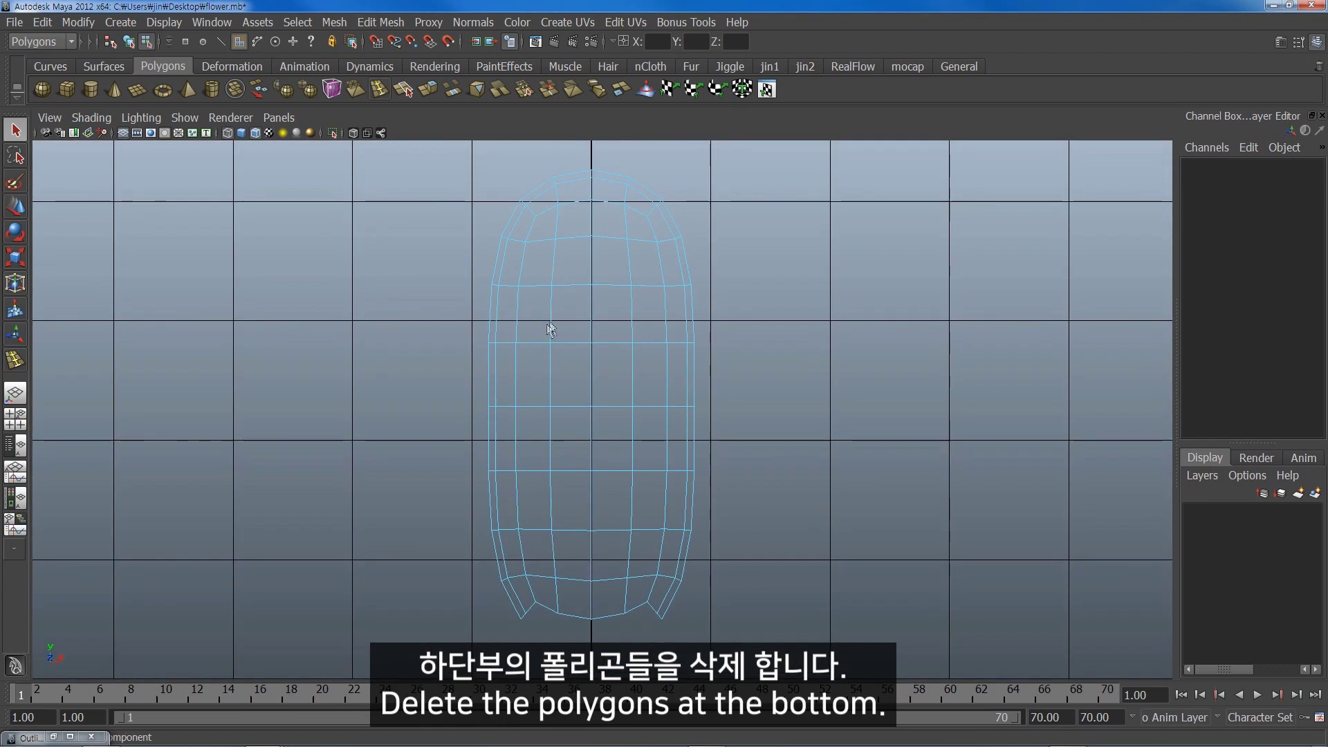
pyautogui.press('5')
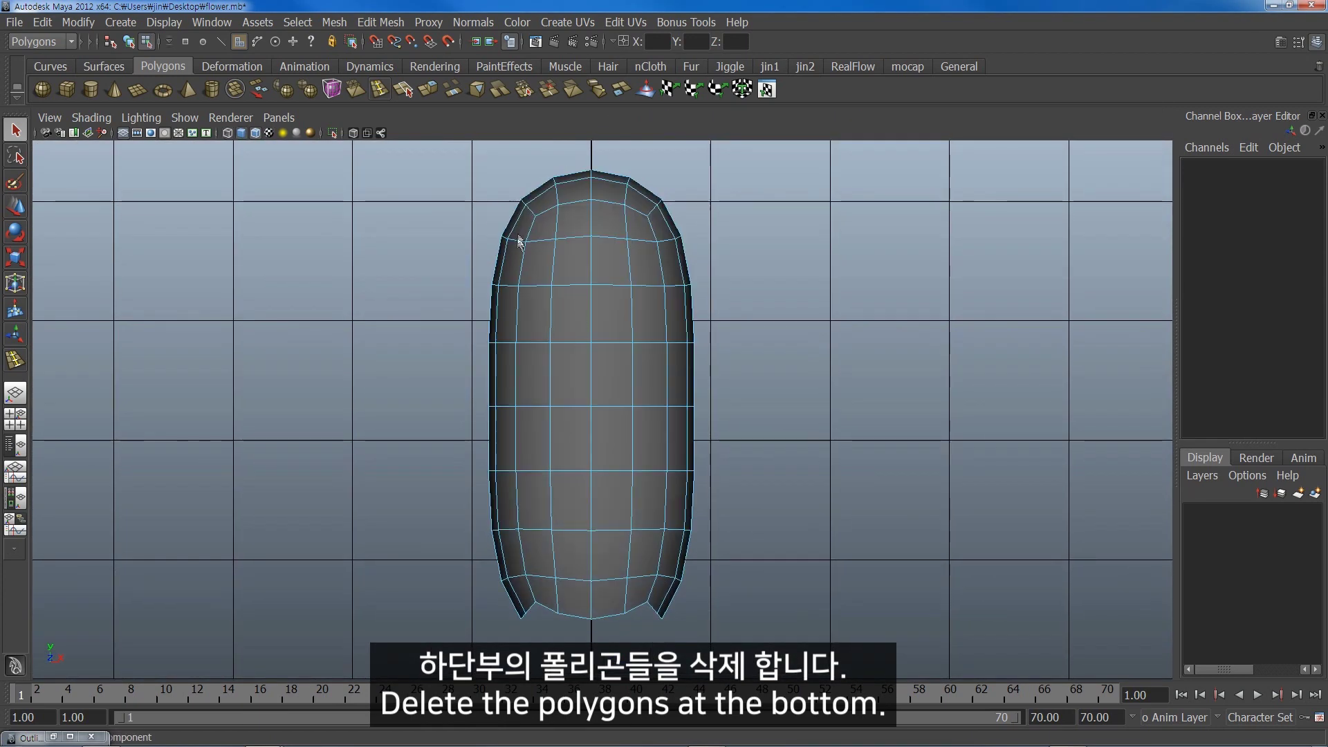
pyautogui.moveTo(540, 224); pyautogui.dragTo(639, 621)
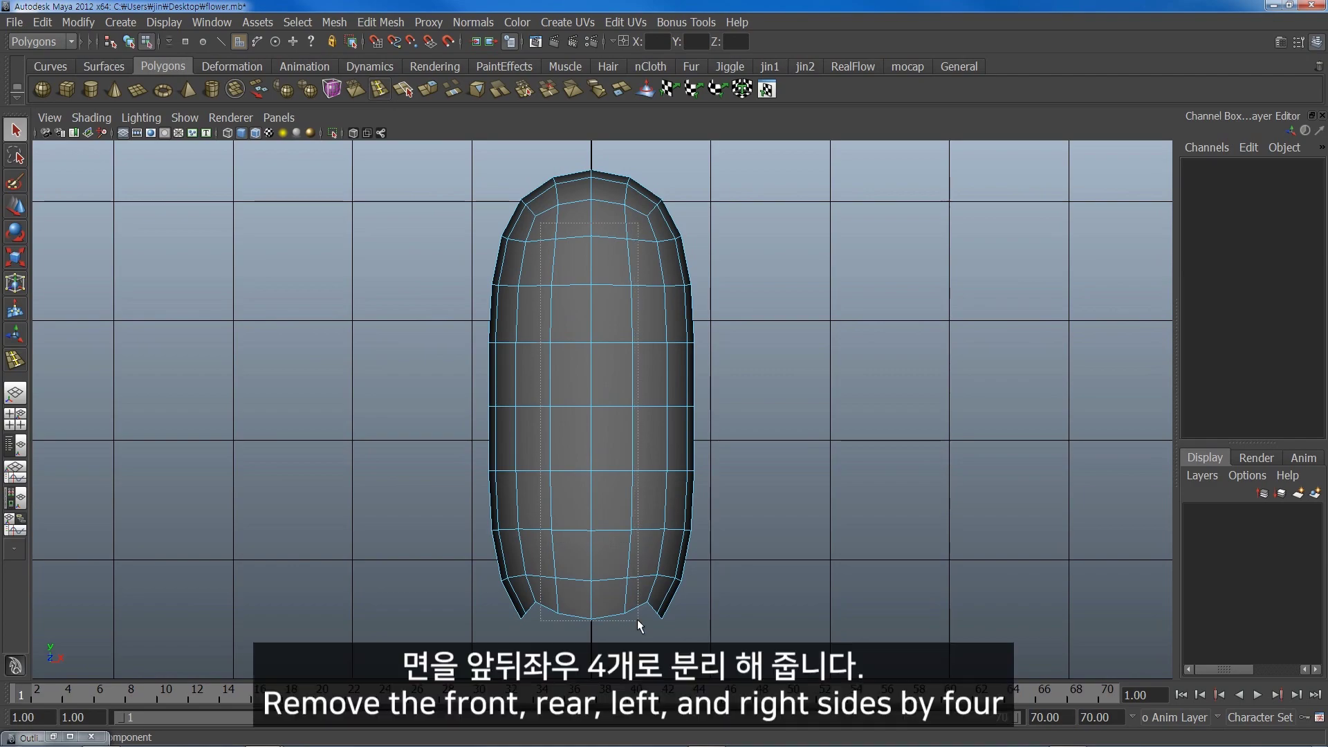
# Extract the selected side band of faces and delete the mesh's construction history
pyautogui.press('space')
pyautogui.press('space')
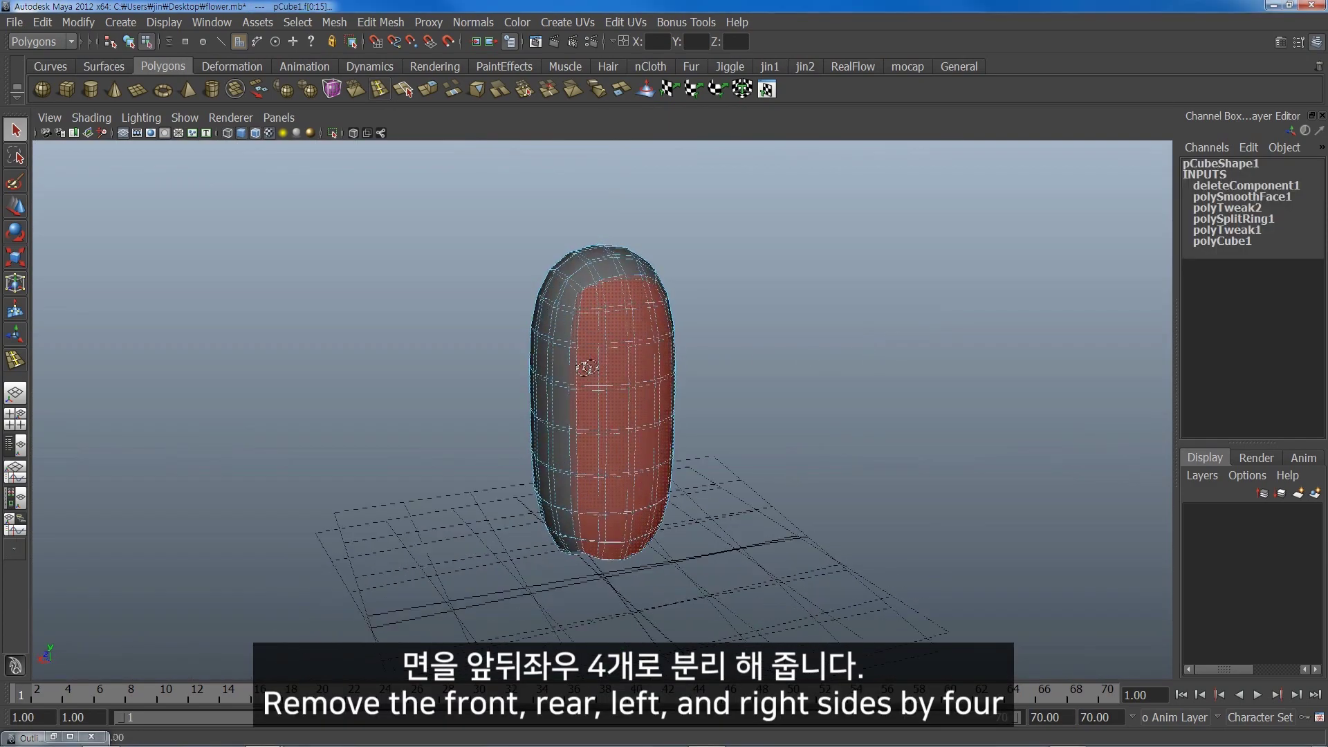
pyautogui.keyDown('alt'); pyautogui.moveTo(702, 391); pyautogui.dragTo(822, 351); pyautogui.keyUp('alt')
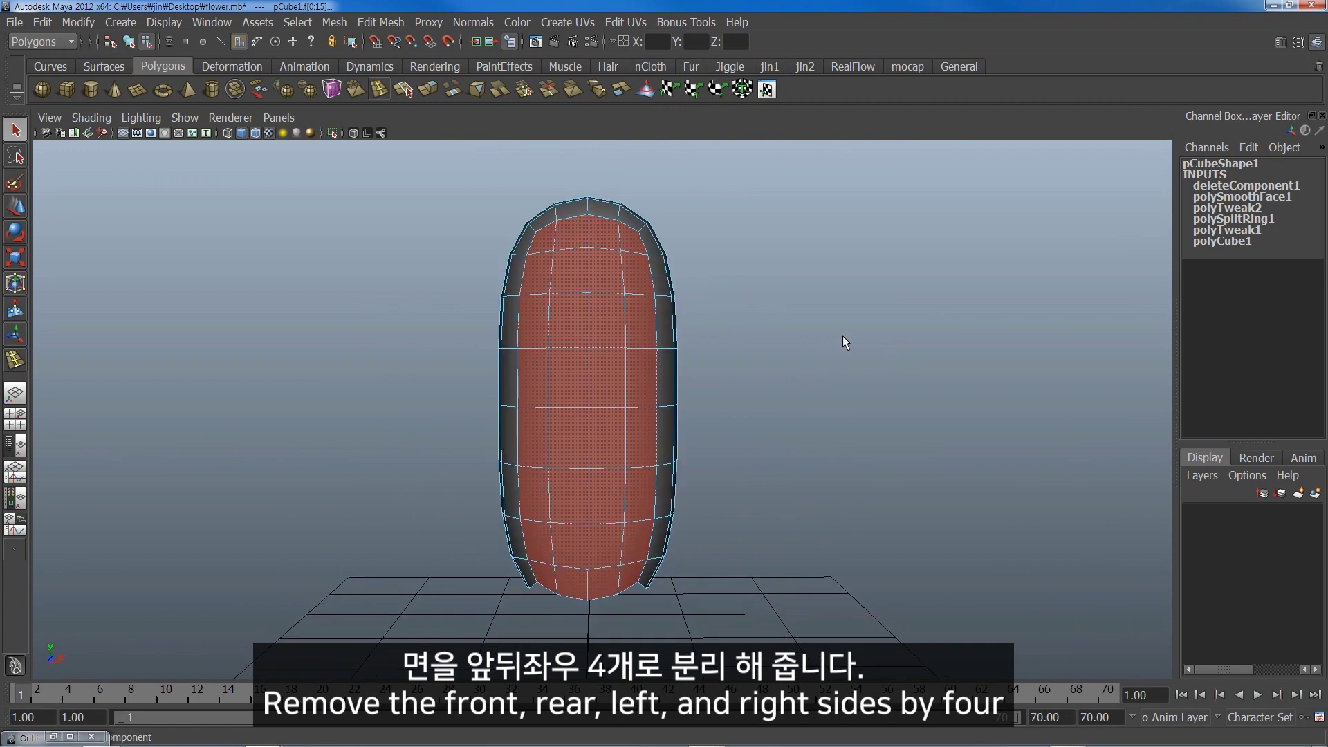
pyautogui.click(377, 22)
pyautogui.click(350, 81)
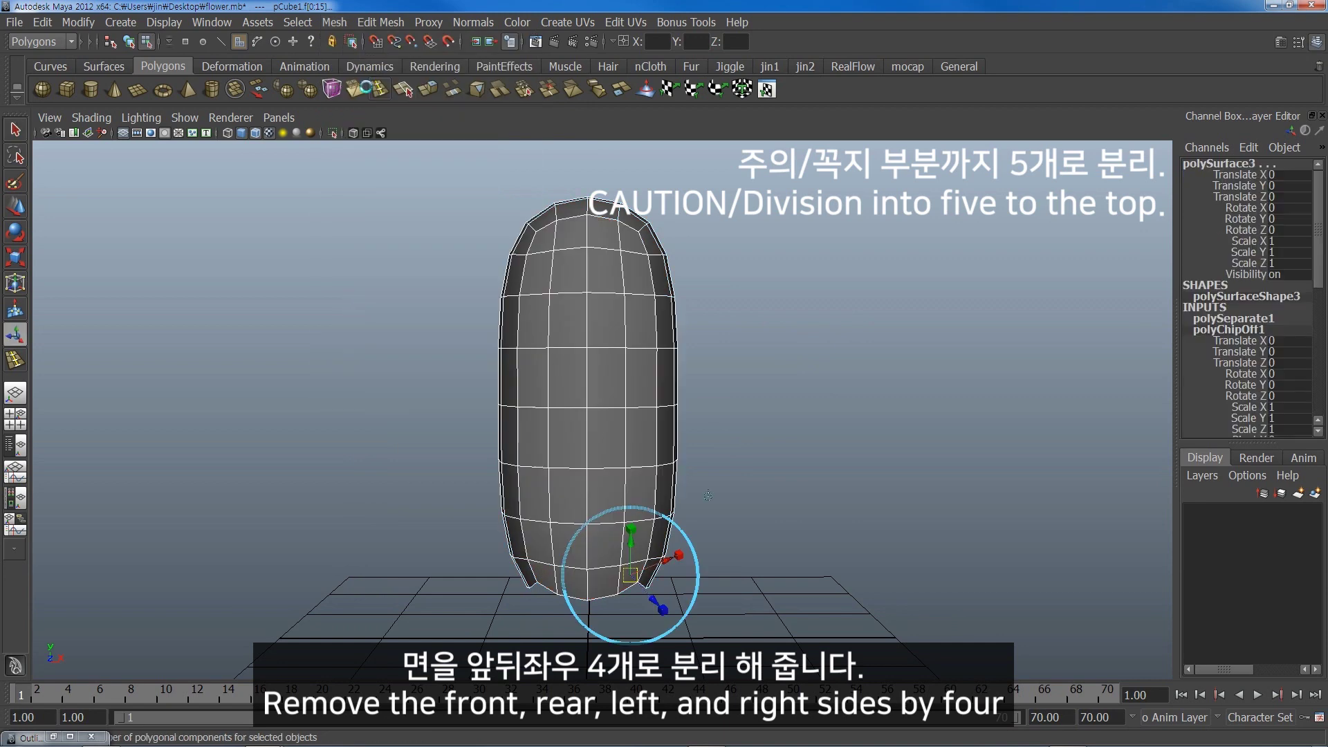
pyautogui.keyDown('alt'); pyautogui.moveTo(830, 409); pyautogui.dragTo(770, 417); pyautogui.keyUp('alt')
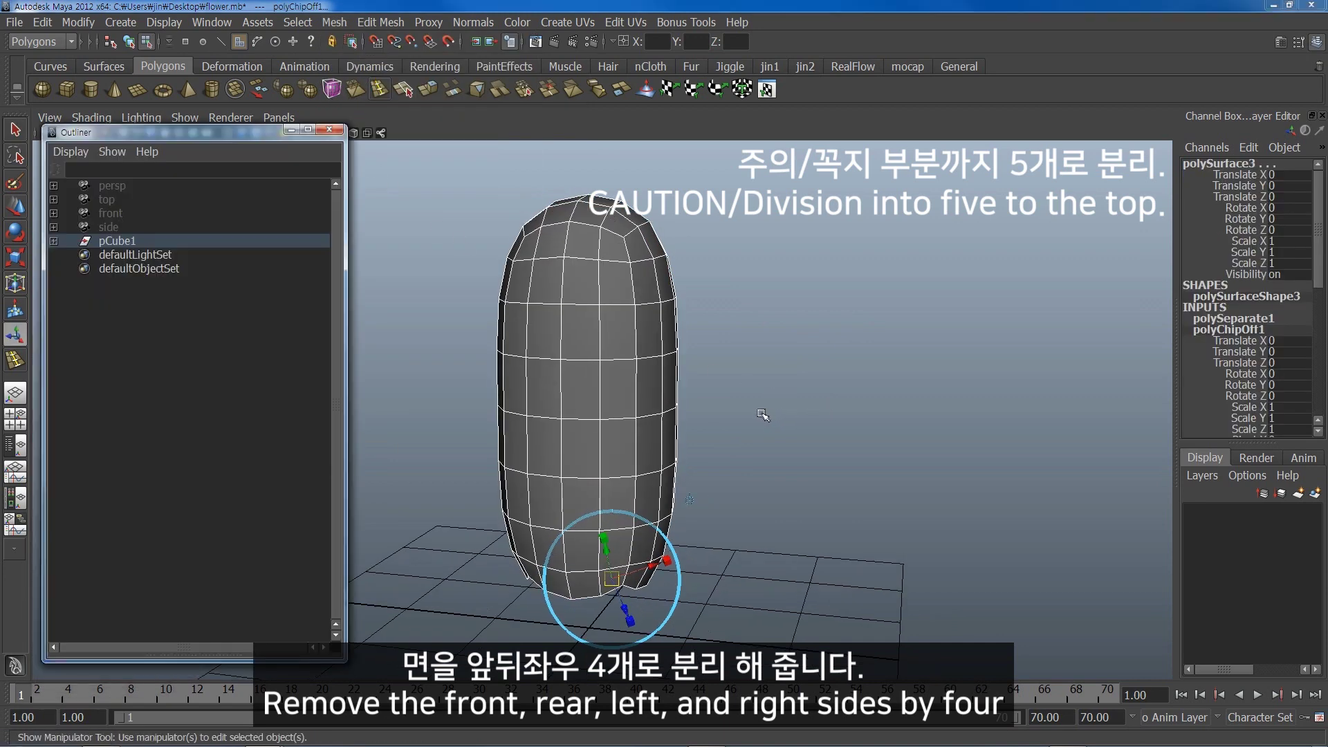
pyautogui.press('q')
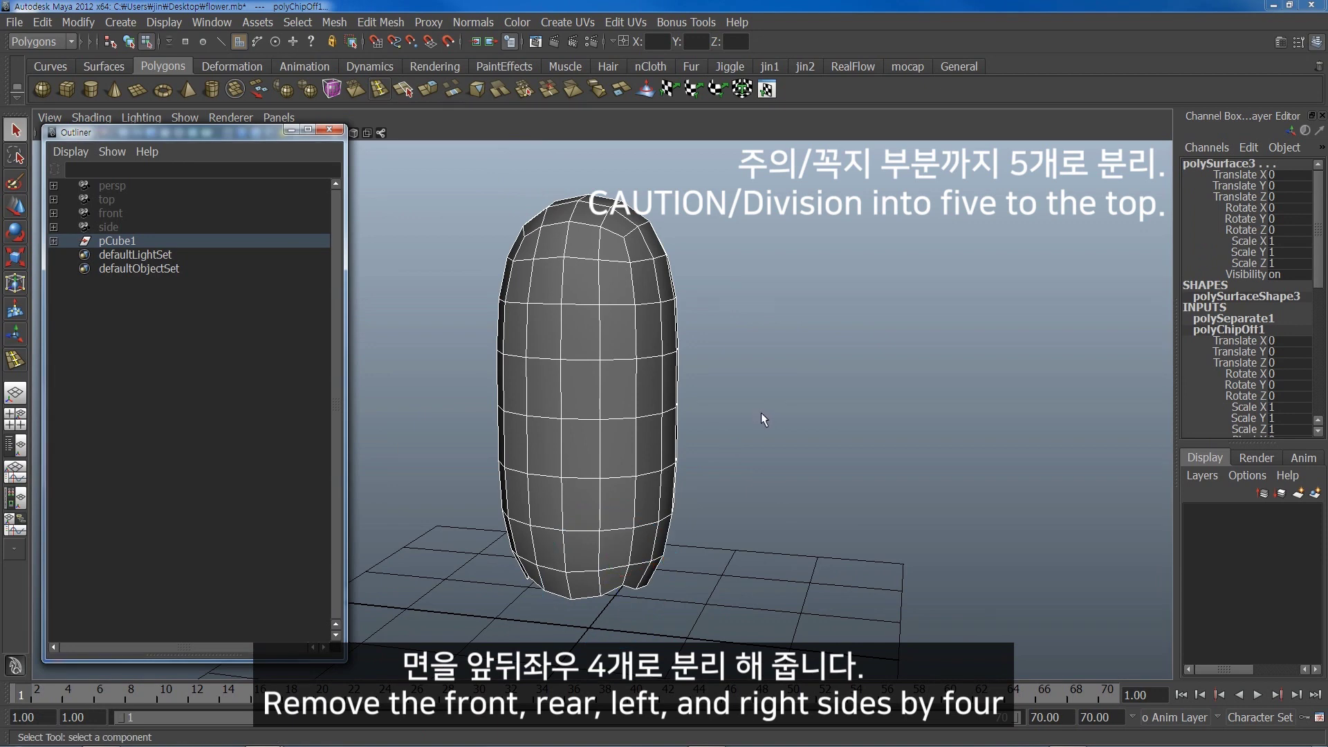
pyautogui.hotkey('alt', 'shift', 'd')
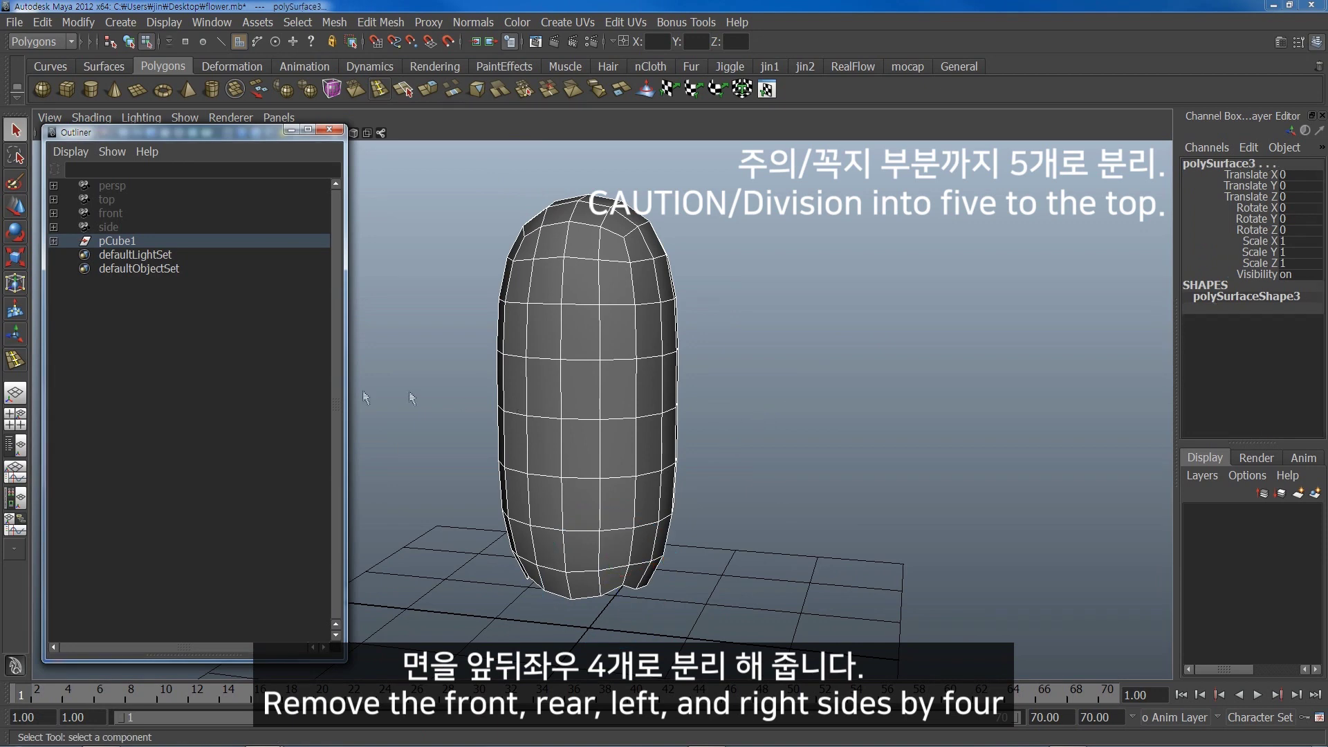
# Ungroup pCube1 so polySurface1, polySurface2 and polySurface3 become separate meshes
pyautogui.keyDown('alt'); pyautogui.moveTo(650, 384); pyautogui.dragTo(765, 367); pyautogui.keyUp('alt')
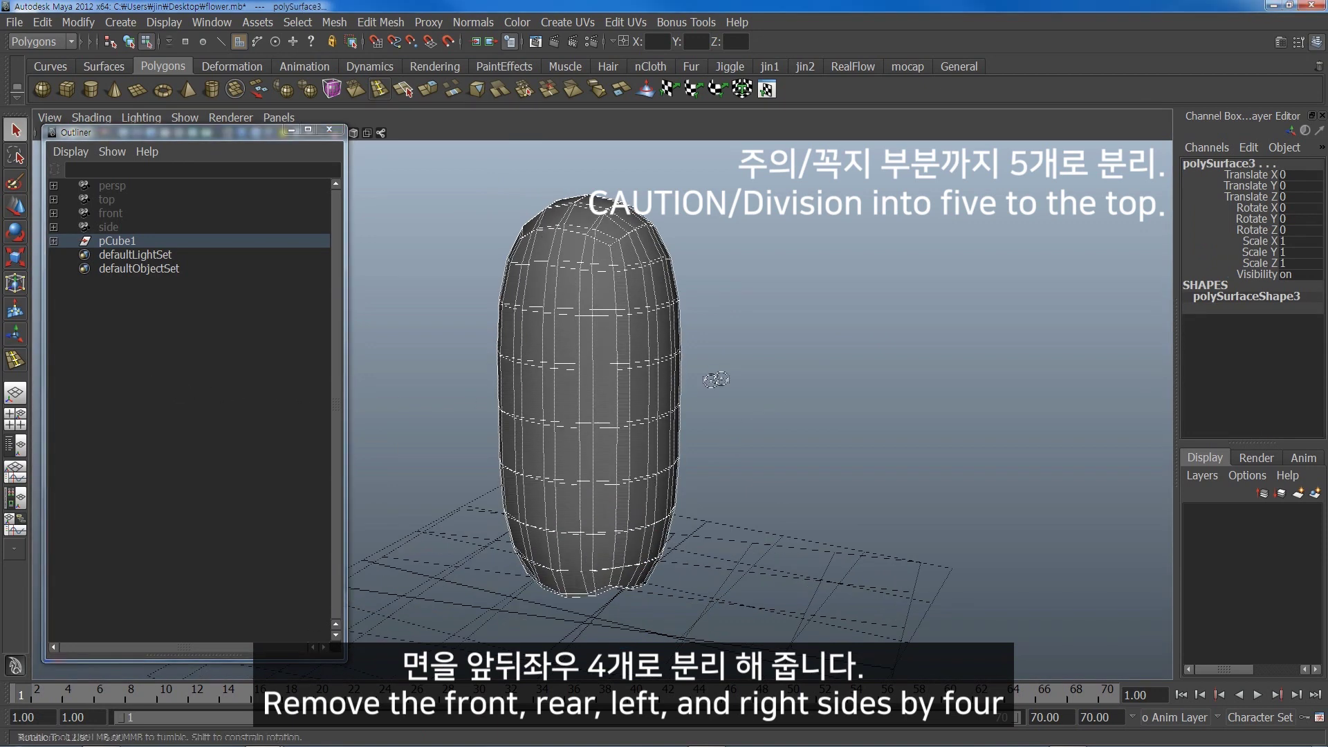
pyautogui.click(765, 368)
pyautogui.click(116, 243)
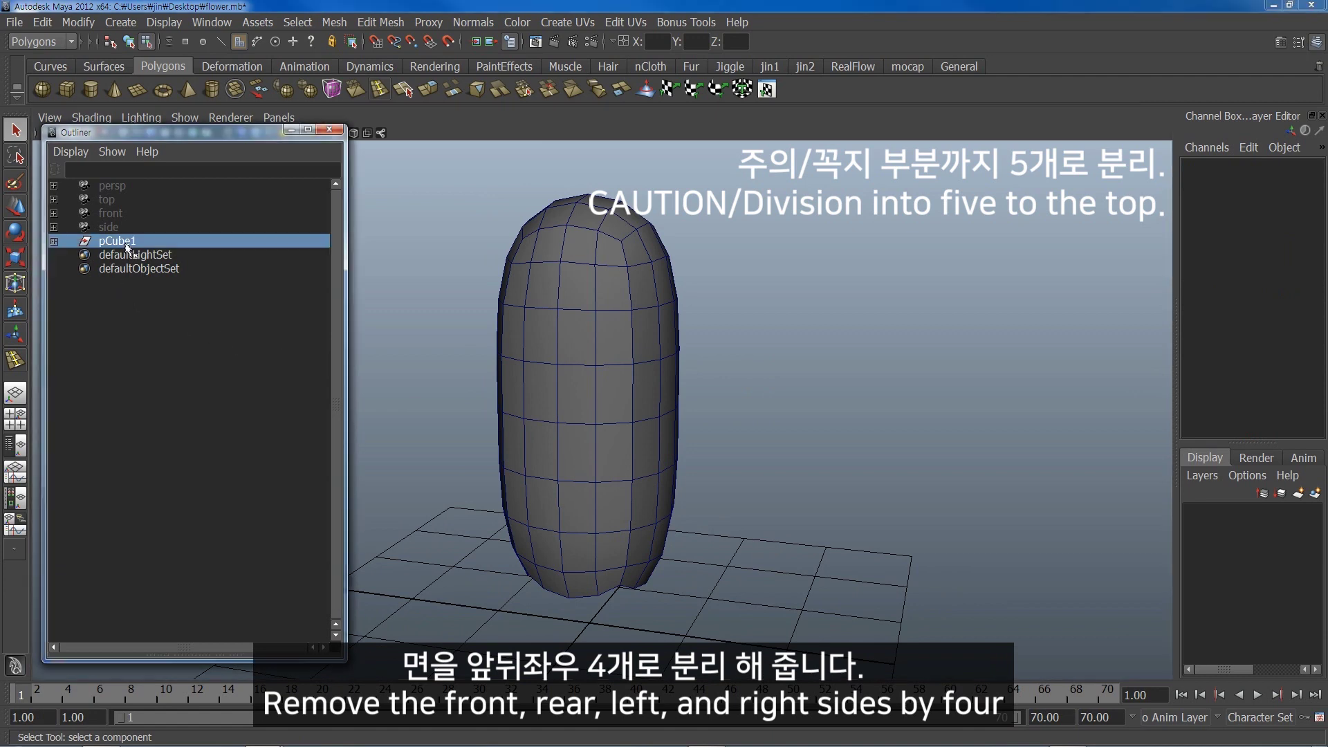
pyautogui.click(54, 241)
pyautogui.click(54, 242)
pyautogui.moveTo(526, 291)
pyautogui.keyDown('alt'); pyautogui.mouseDown()
pyautogui.moveTo(601, 285)
pyautogui.moveTo(581, 286)
pyautogui.mouseUp(); pyautogui.keyUp('alt')
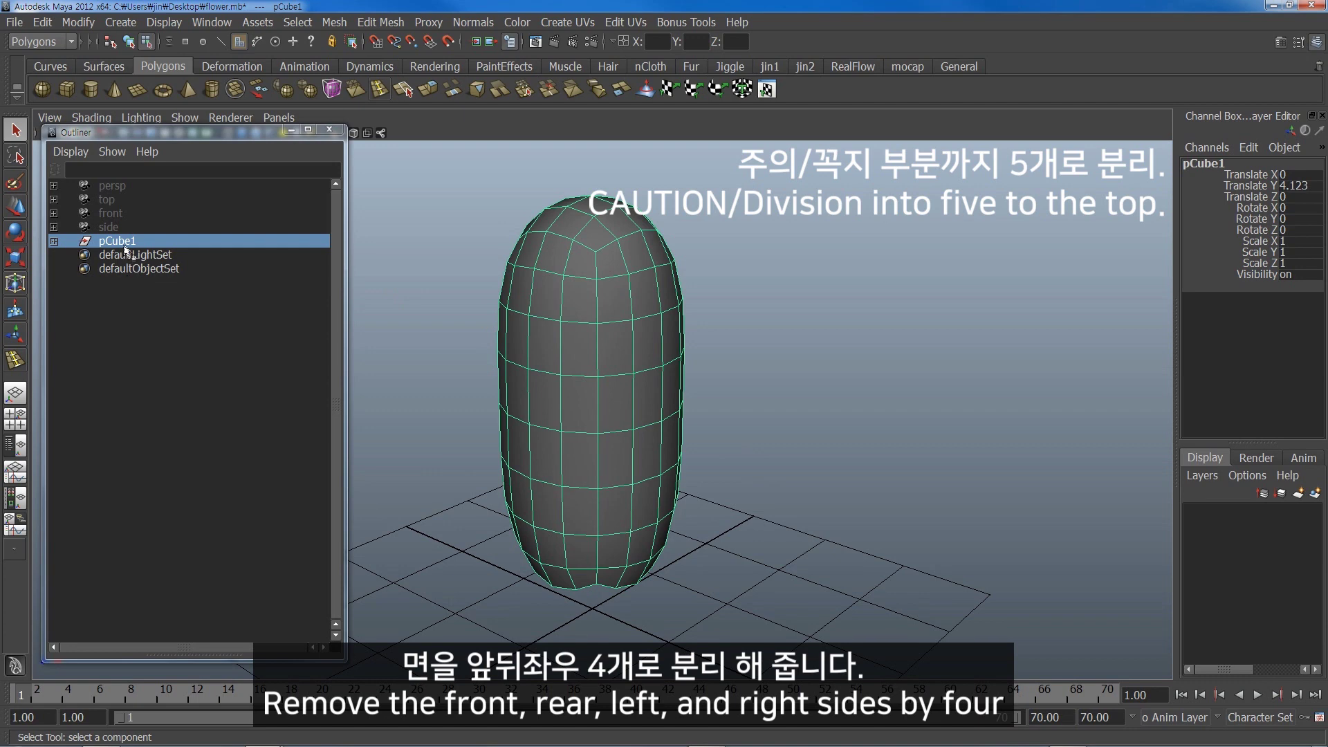
pyautogui.click(42, 22)
pyautogui.click(124, 467)
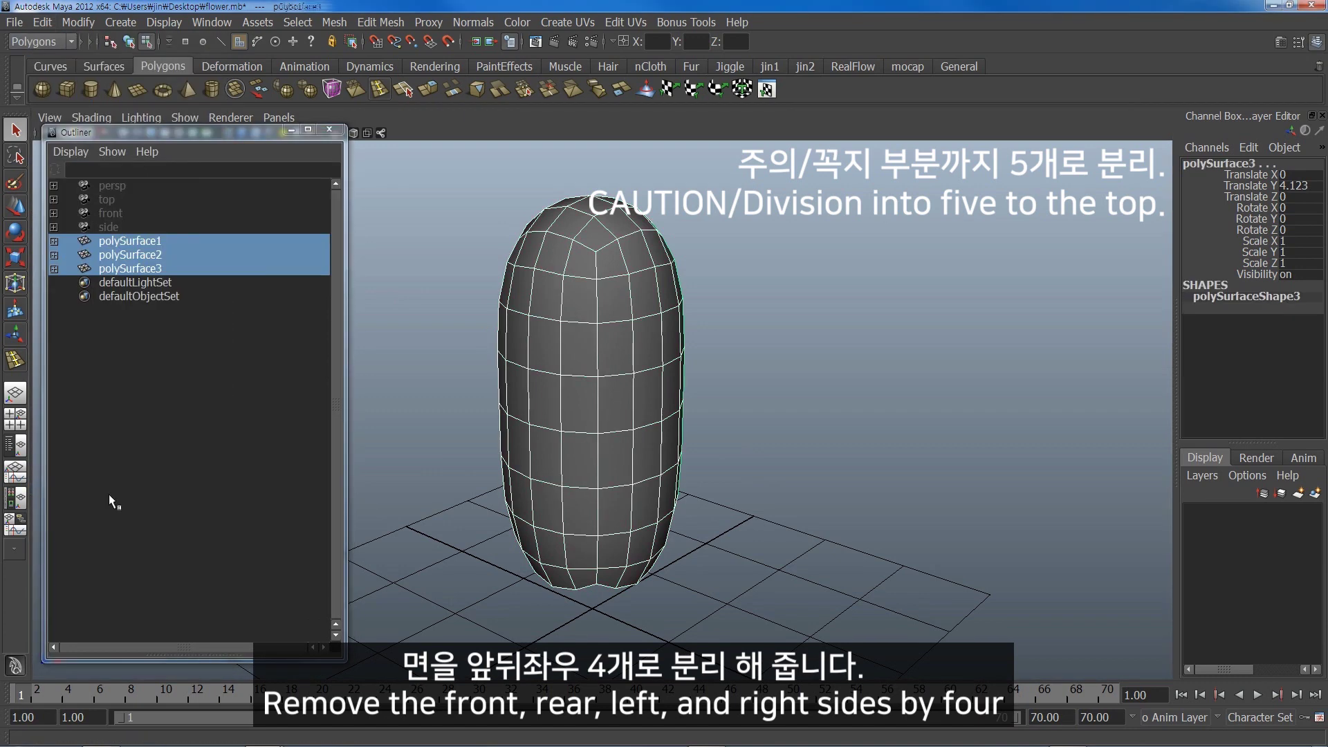
pyautogui.click(117, 481)
pyautogui.keyDown('alt'); pyautogui.moveTo(498, 443); pyautogui.dragTo(565, 446); pyautogui.keyUp('alt')
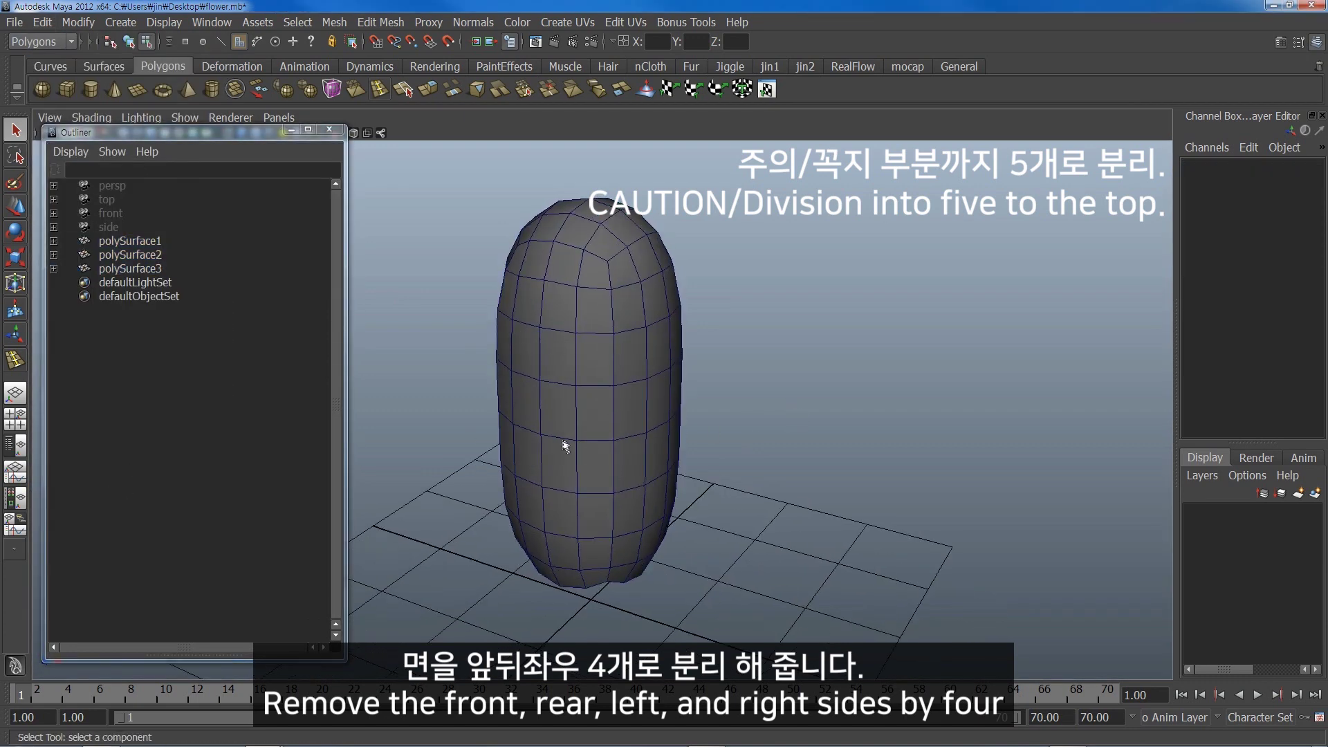
# Check polySurface1, polySurface3 and polySurface2, then enlarge the front view with polySurface2 selected
pyautogui.keyDown('alt'); pyautogui.moveTo(687, 438); pyautogui.dragTo(622, 456); pyautogui.keyUp('alt')
pyautogui.click(554, 489)
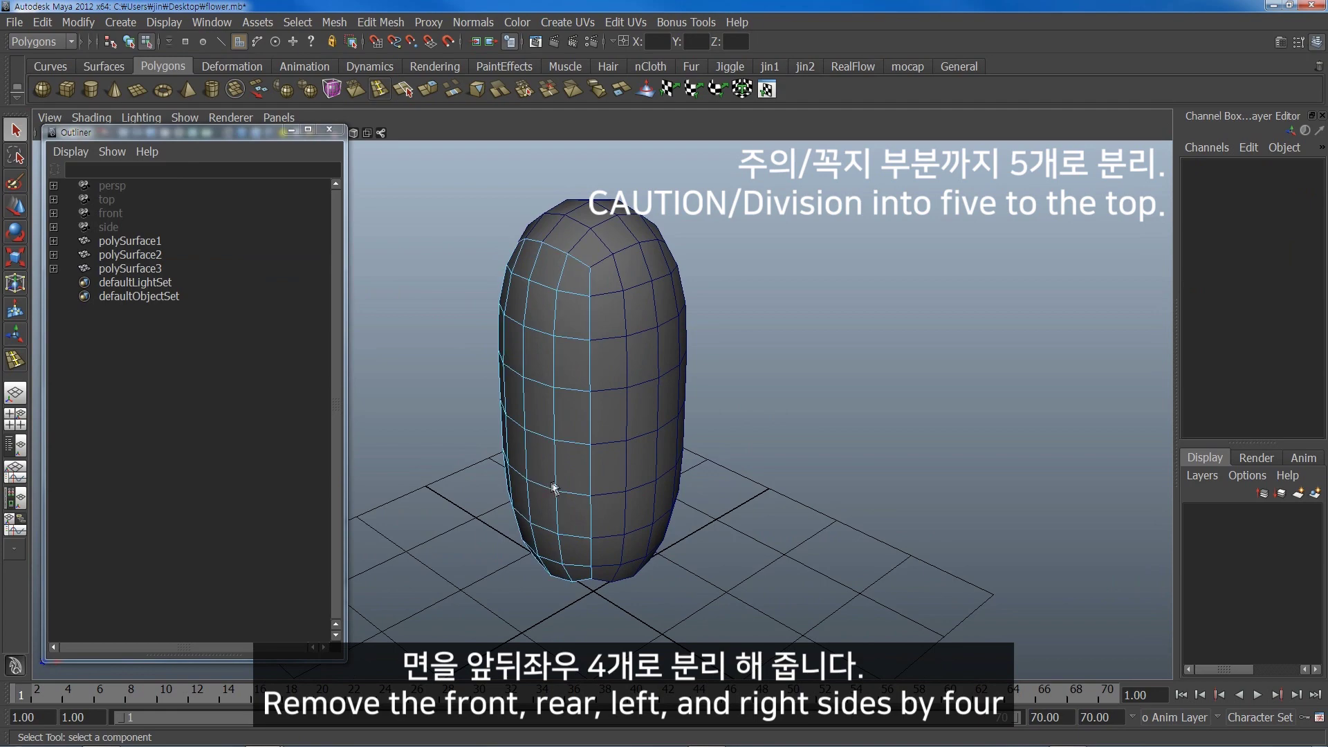
pyautogui.click(617, 449)
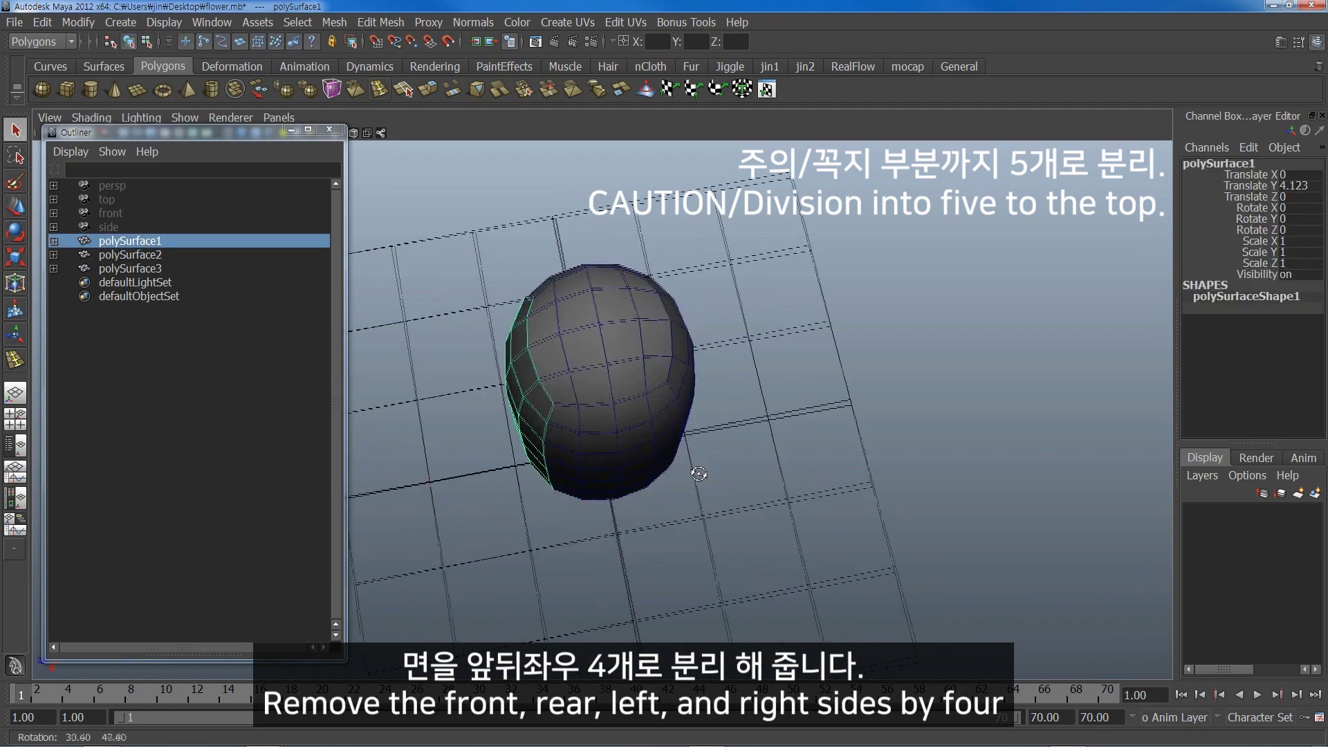
pyautogui.keyDown('alt'); pyautogui.moveTo(651, 446); pyautogui.dragTo(687, 385); pyautogui.keyUp('alt')
pyautogui.click(690, 386)
pyautogui.moveTo(618, 423)
pyautogui.keyDown('alt'); pyautogui.mouseDown()
pyautogui.moveTo(629, 421)
pyautogui.moveTo(617, 418)
pyautogui.mouseUp(); pyautogui.keyUp('alt')
pyautogui.click(629, 421)
pyautogui.press('space')
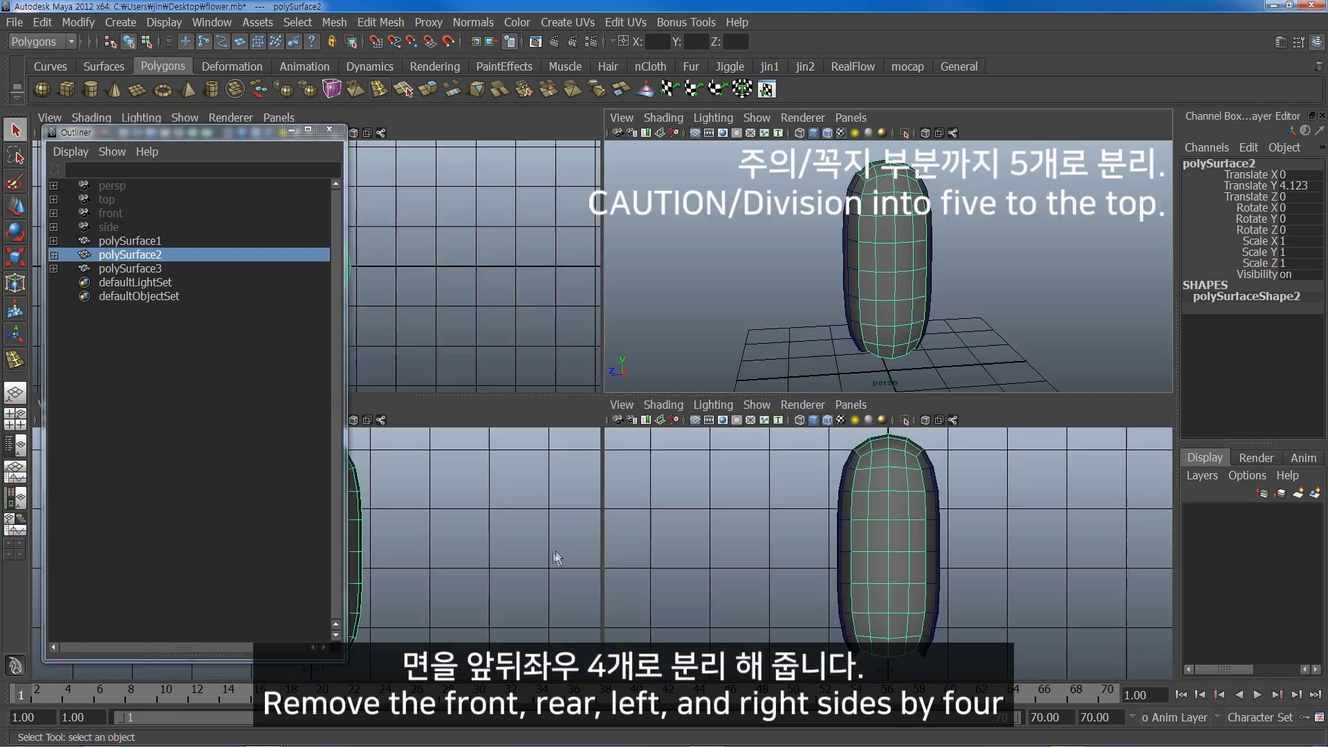
pyautogui.press('space')
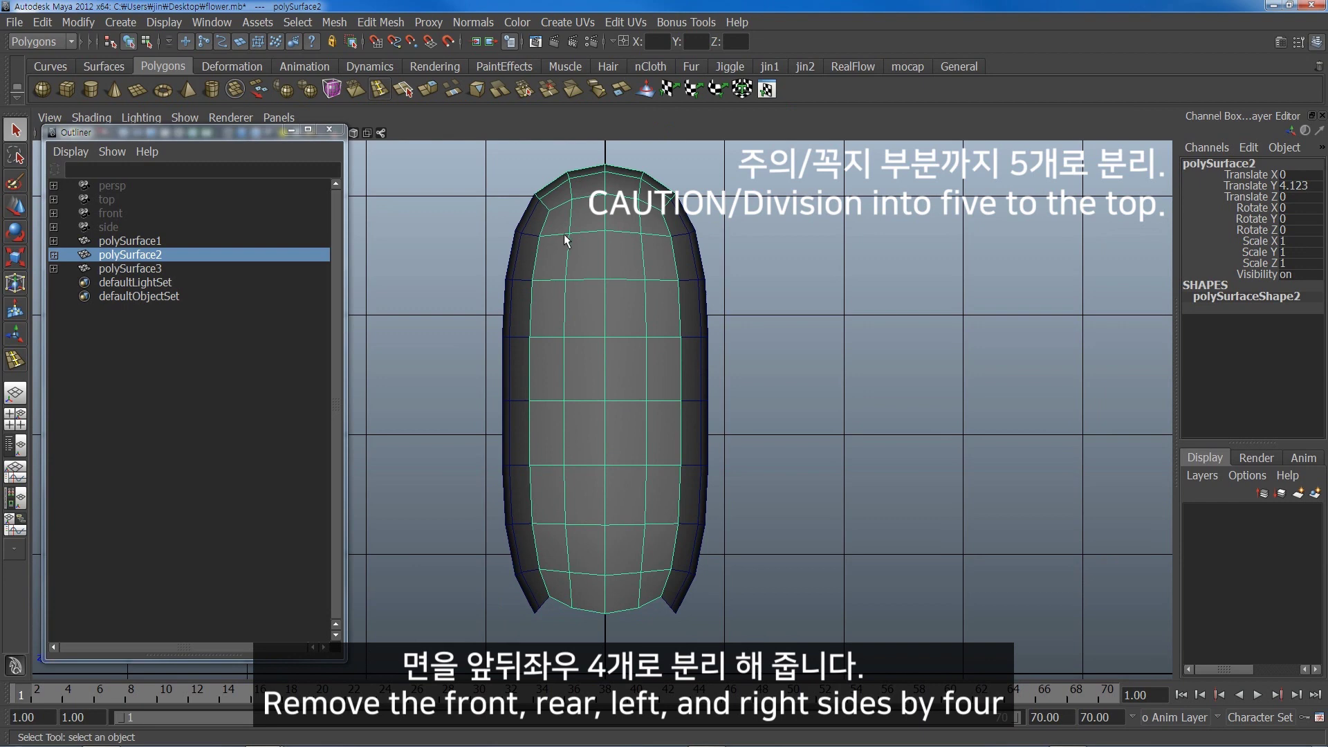
# Extract polySurface2's inner front faces as a separate piece
pyautogui.press('F11')
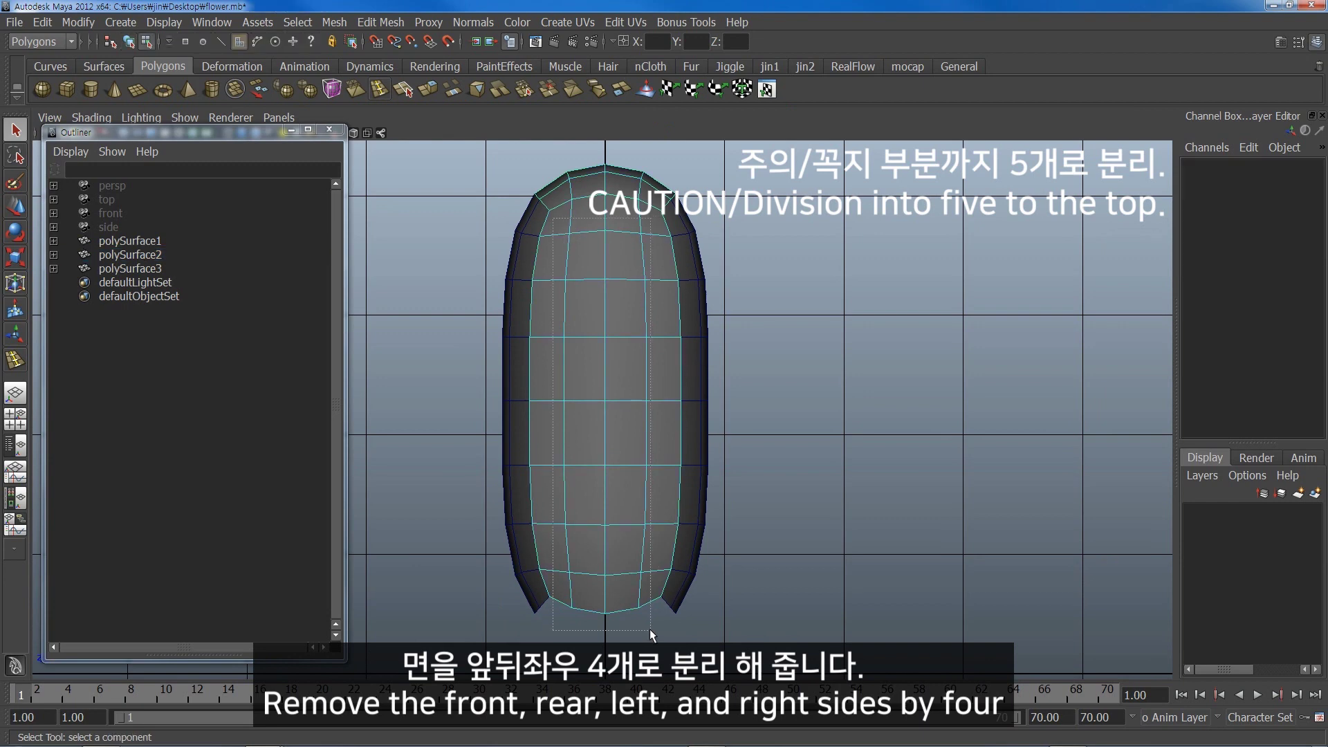
pyautogui.moveTo(649, 628); pyautogui.dragTo(649, 628)
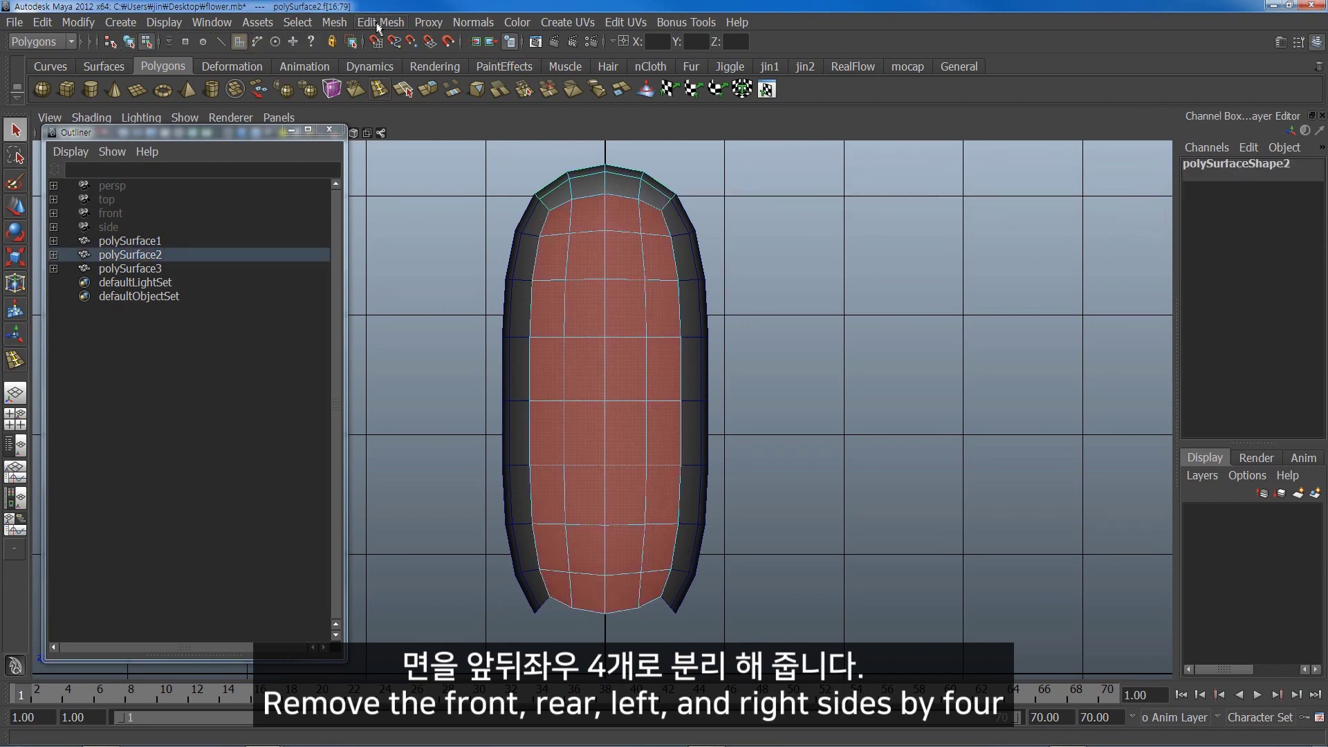
pyautogui.click(381, 22)
pyautogui.click(346, 67)
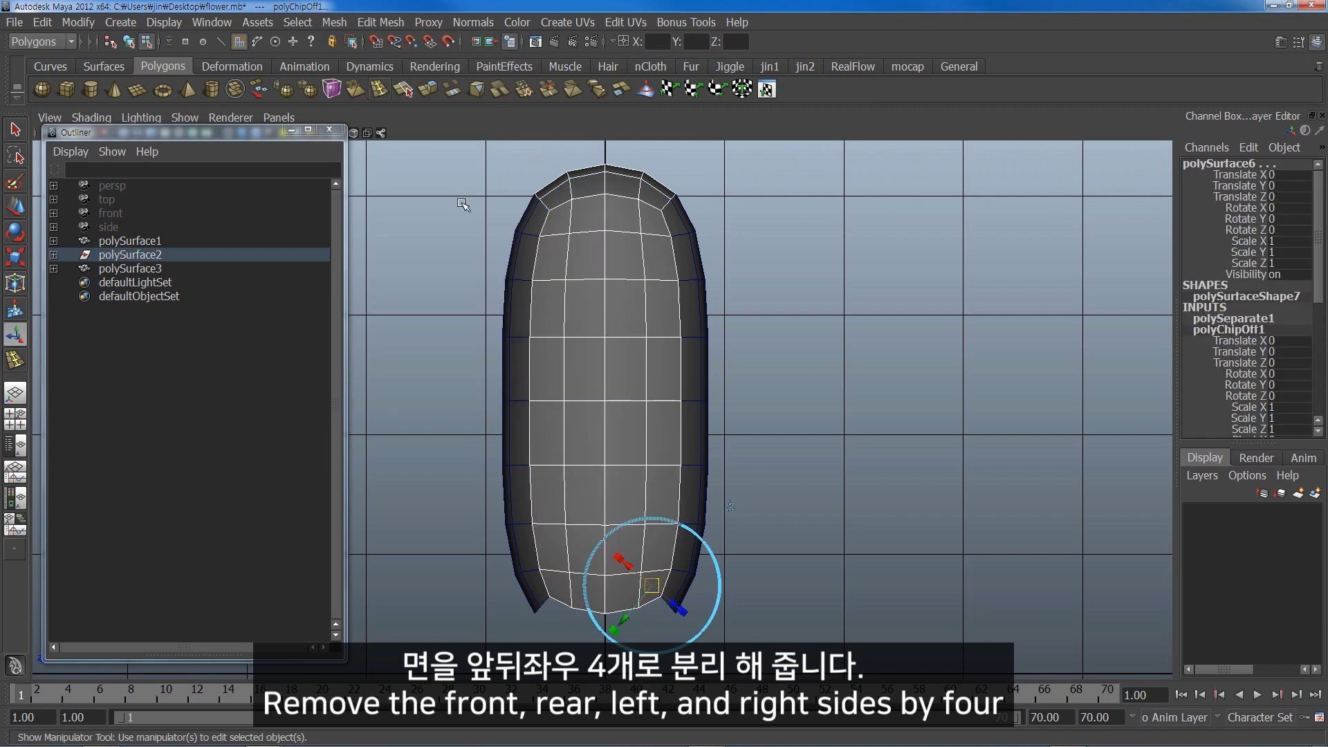
pyautogui.keyDown('alt'); pyautogui.moveTo(643, 394); pyautogui.dragTo(623, 385, button='middle'); pyautogui.keyUp('alt')
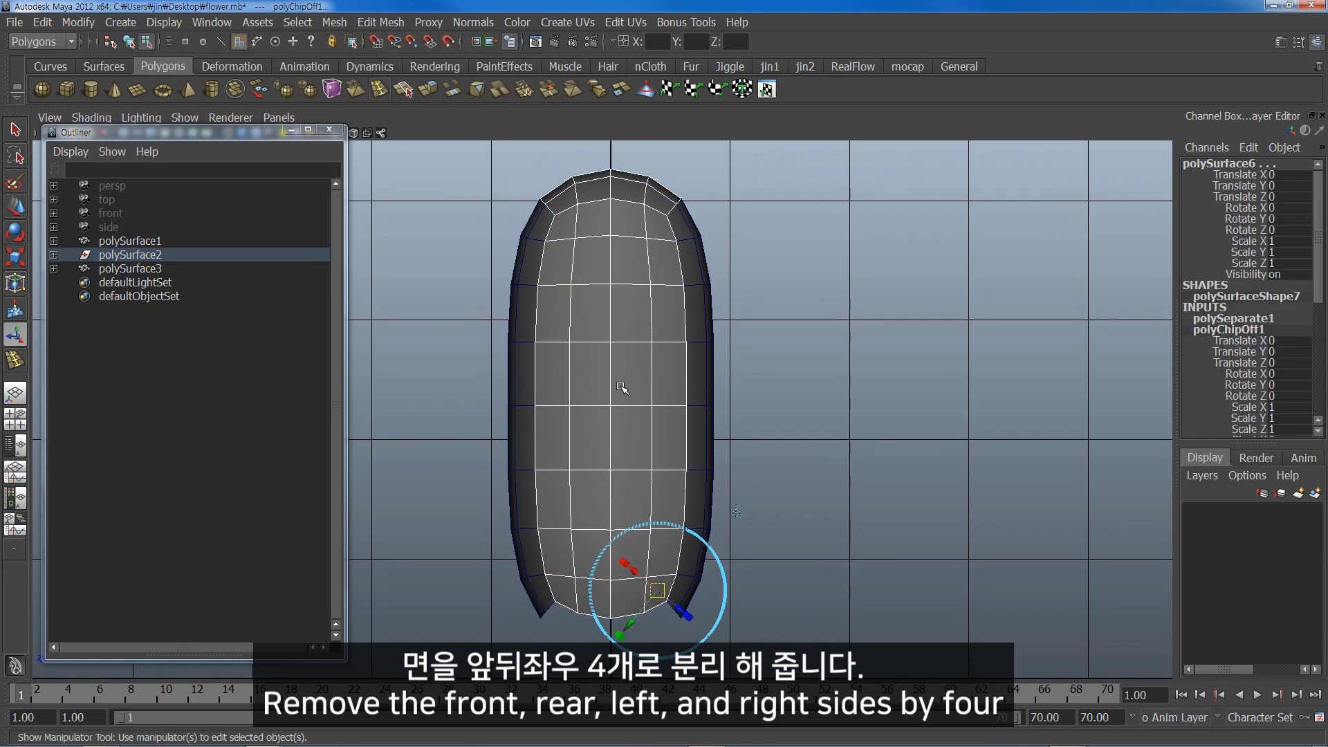
pyautogui.press('q')
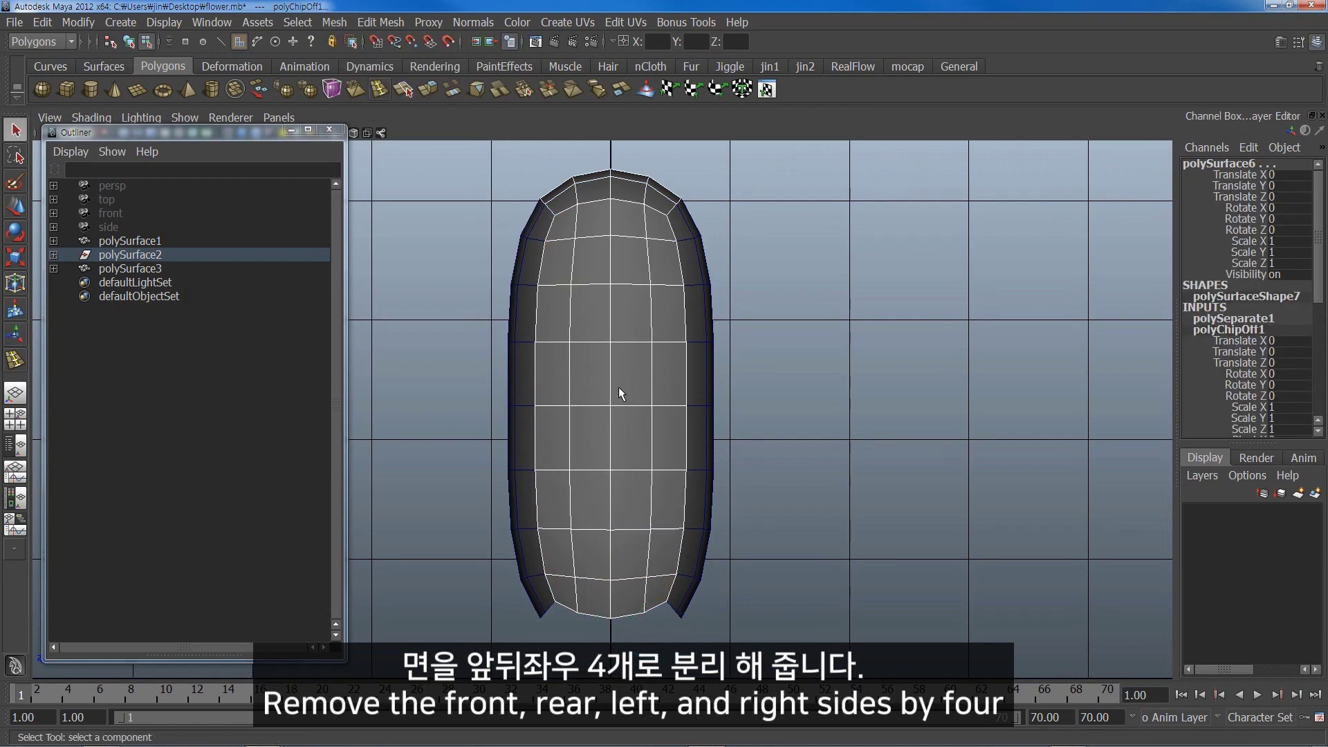
pyautogui.click(616, 393)
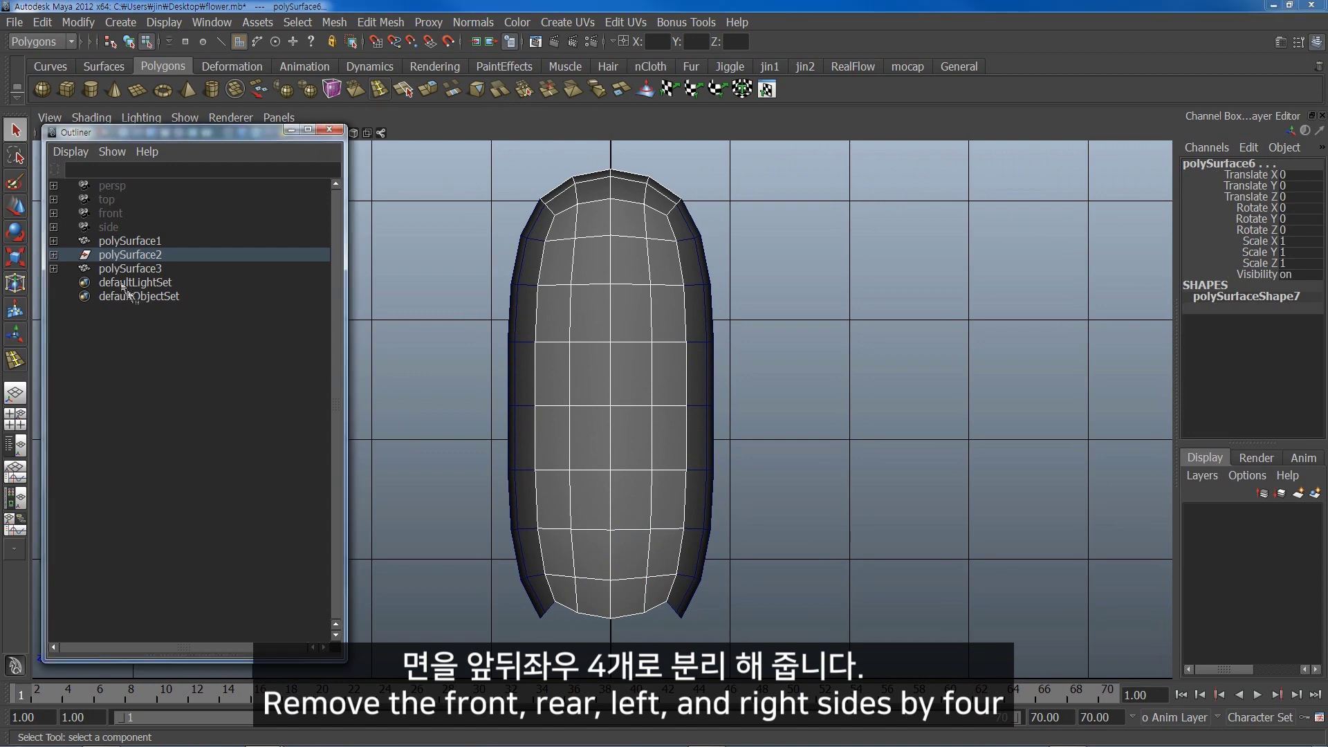
# Ungroup polySurface2 into standalone polySurface4, polySurface5 and polySurface6
pyautogui.click(109, 256)
pyautogui.click(54, 256)
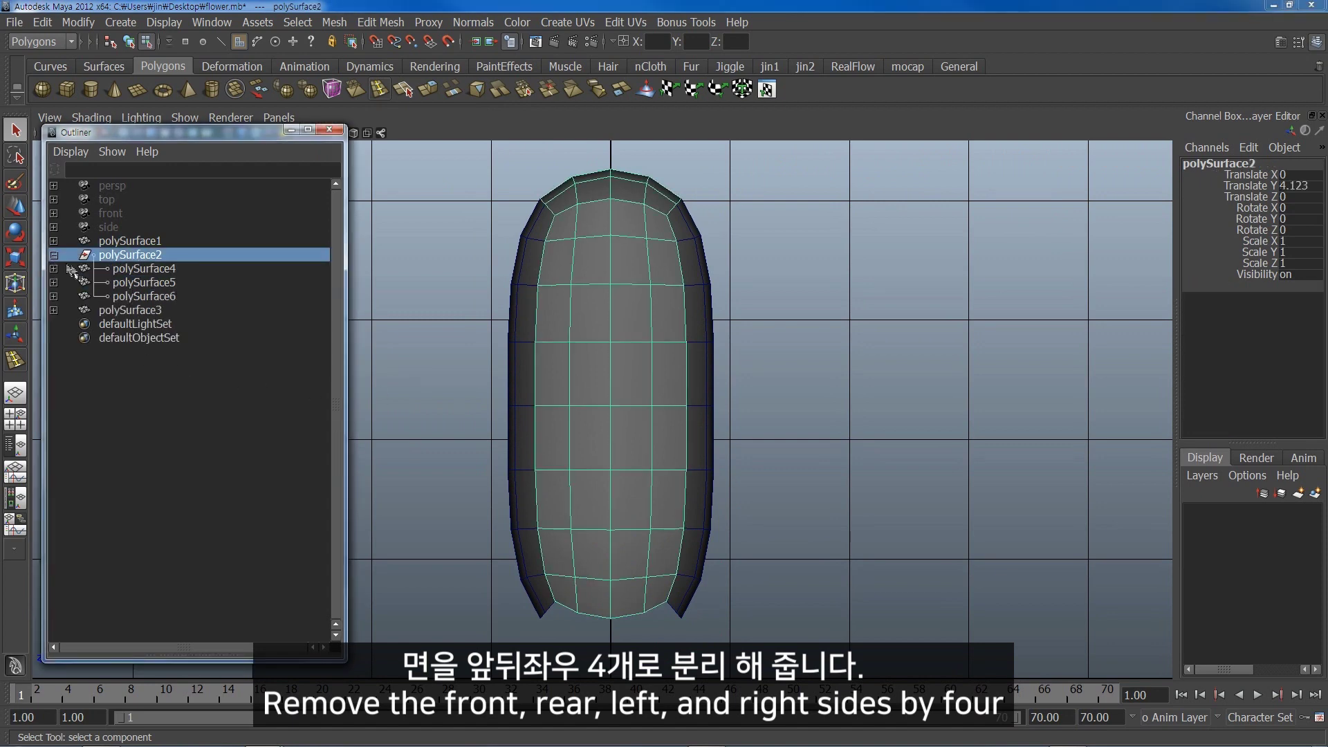
pyautogui.press('space')
pyautogui.press('space')
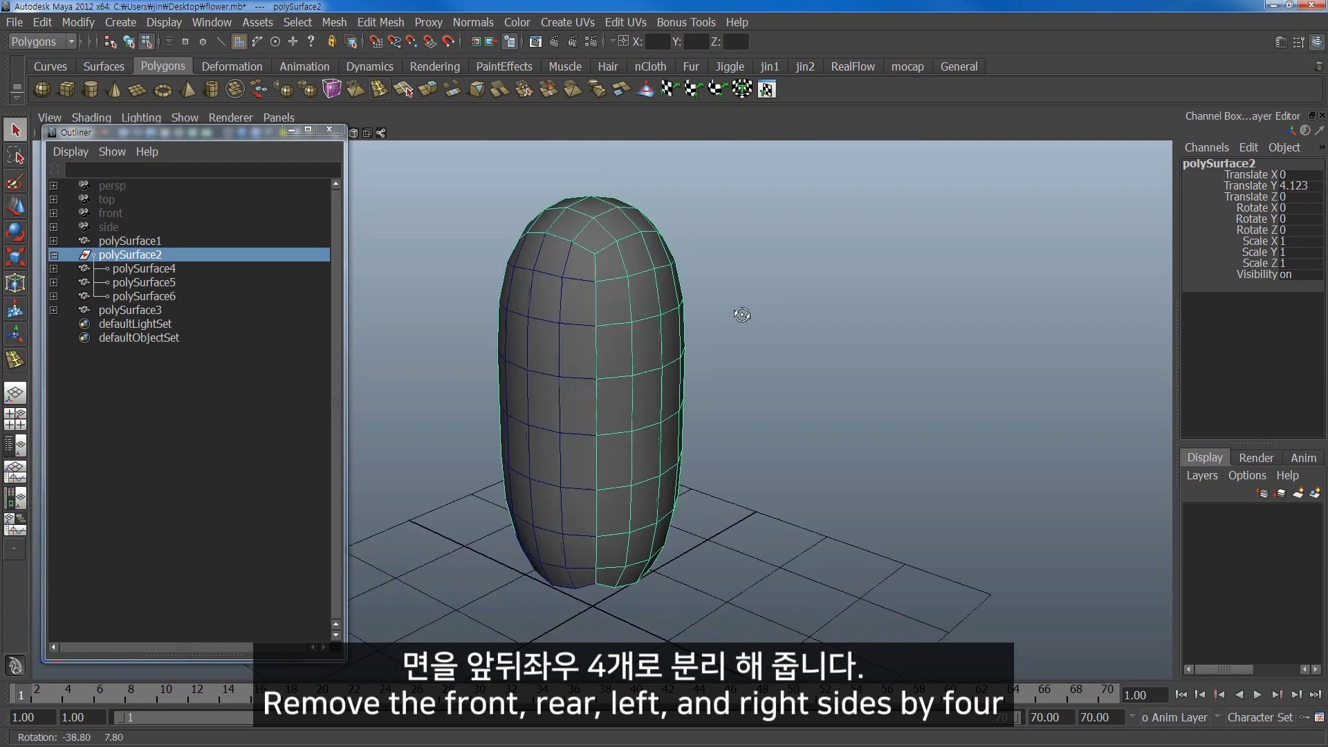
pyautogui.click(40, 27)
pyautogui.click(102, 502)
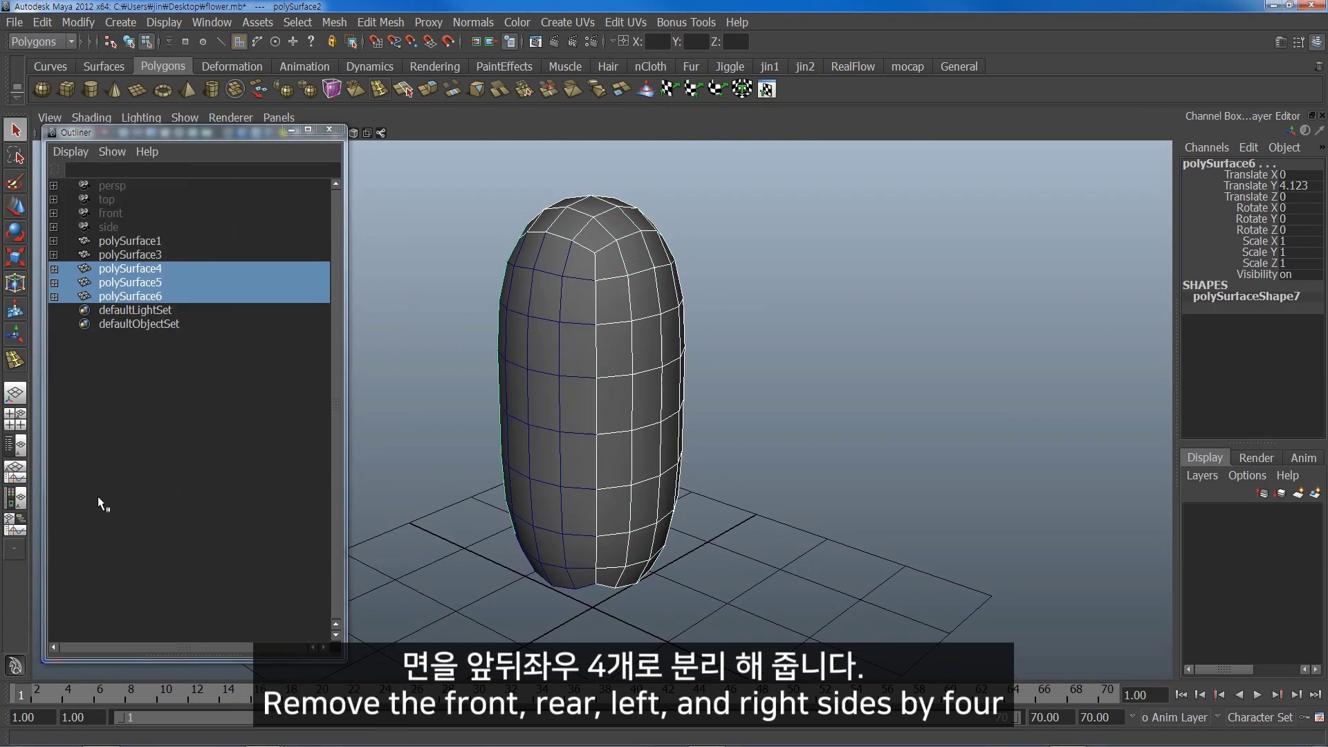
# Select each separated capsule piece in turn, including polySurface1 and polySurface4, to check them
pyautogui.click(916, 400)
pyautogui.keyDown('alt'); pyautogui.moveTo(916, 399); pyautogui.dragTo(589, 459); pyautogui.keyUp('alt')
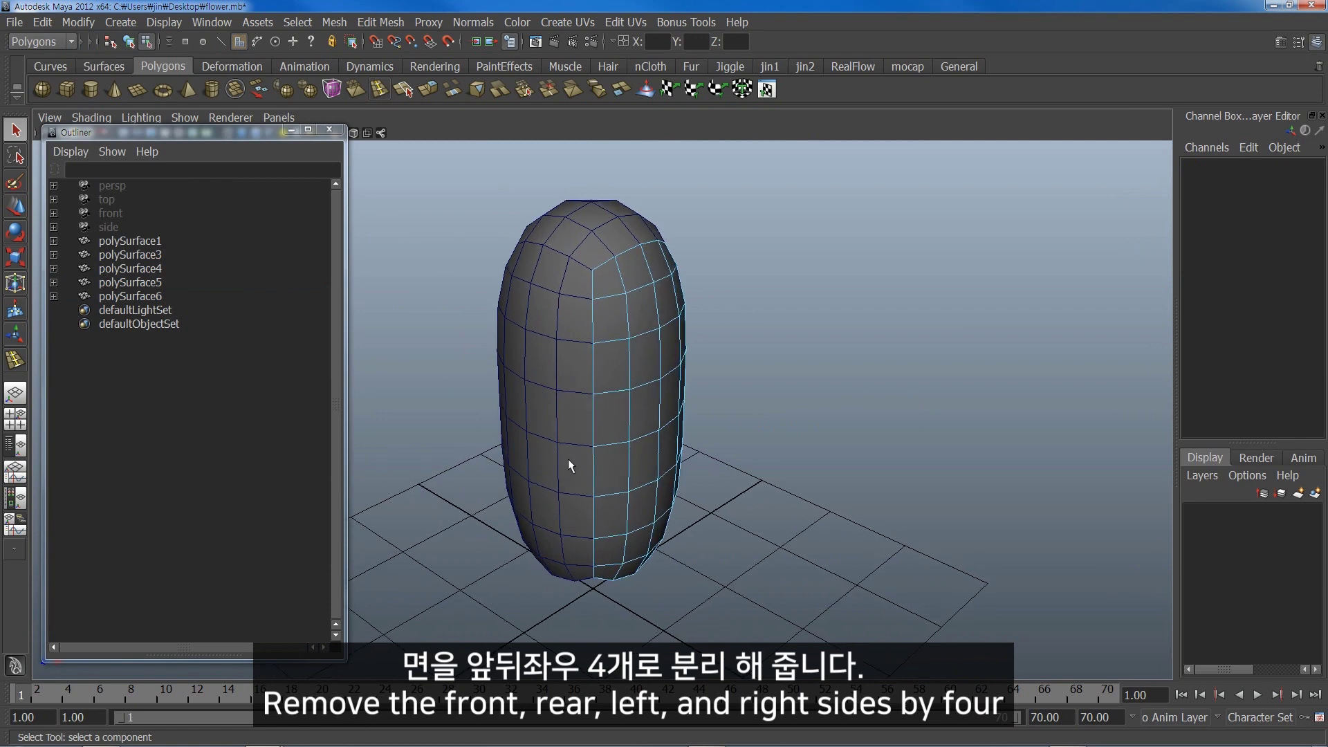
pyautogui.press('F8')
pyautogui.press('F8')
pyautogui.click(507, 434)
pyautogui.moveTo(506, 434)
pyautogui.keyDown('alt'); pyautogui.mouseDown()
pyautogui.moveTo(716, 420)
pyautogui.moveTo(563, 400)
pyautogui.moveTo(540, 445)
pyautogui.moveTo(865, 380)
pyautogui.mouseUp(); pyautogui.keyUp('alt')
pyautogui.click(630, 428)
pyautogui.click(866, 380)
pyautogui.click(622, 287)
pyautogui.moveTo(622, 287)
pyautogui.keyDown('alt'); pyautogui.mouseDown()
pyautogui.moveTo(554, 282)
pyautogui.moveTo(692, 305)
pyautogui.mouseUp(); pyautogui.keyUp('alt')
pyautogui.click(847, 342)
pyautogui.keyDown('alt'); pyautogui.moveTo(848, 343); pyautogui.dragTo(696, 388); pyautogui.keyUp('alt')
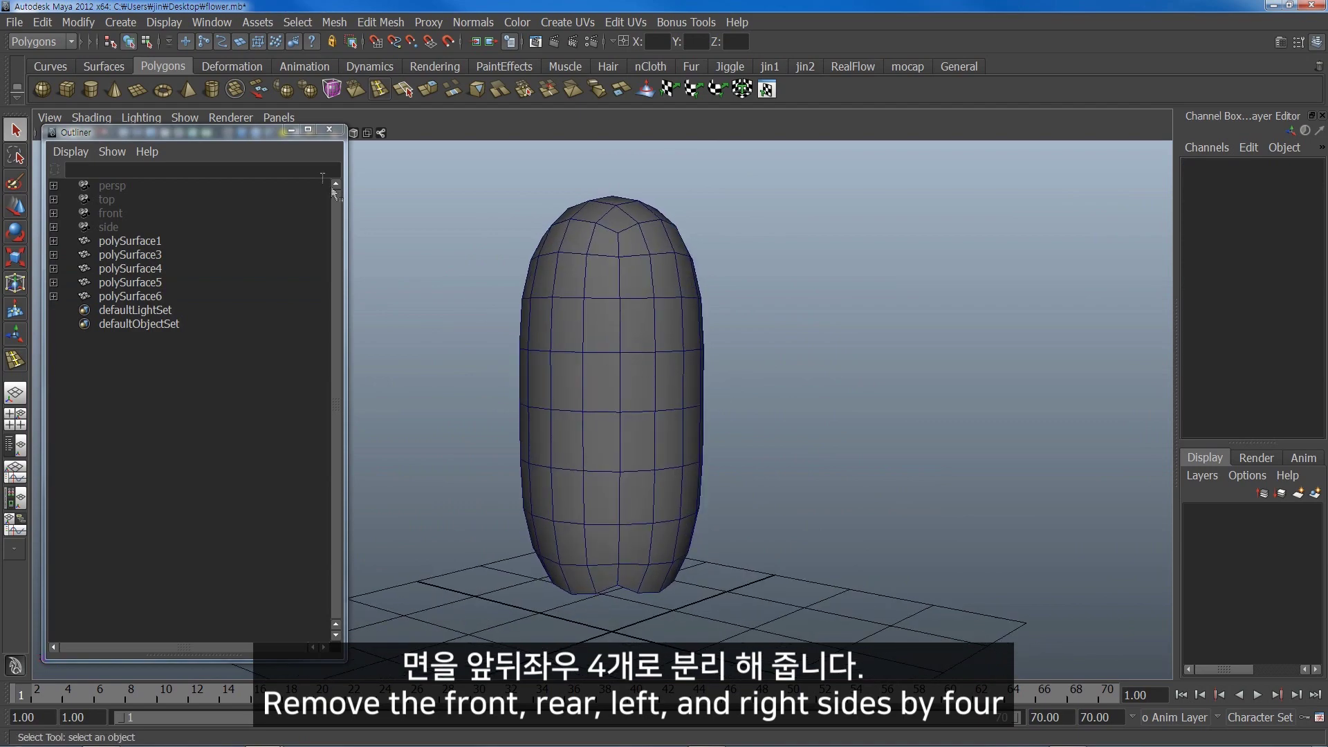
# Close the Outliner, return to the full perspective view and select the left strip polySurface6
pyautogui.click(288, 131)
pyautogui.moveTo(803, 457)
pyautogui.keyDown('alt'); pyautogui.mouseDown()
pyautogui.moveTo(533, 459)
pyautogui.moveTo(573, 445)
pyautogui.moveTo(554, 424)
pyautogui.moveTo(595, 469)
pyautogui.moveTo(505, 475)
pyautogui.moveTo(608, 477)
pyautogui.moveTo(606, 448)
pyautogui.moveTo(608, 468)
pyautogui.moveTo(581, 459)
pyautogui.mouseUp(); pyautogui.keyUp('alt')
pyautogui.click(595, 469)
pyautogui.click(763, 443)
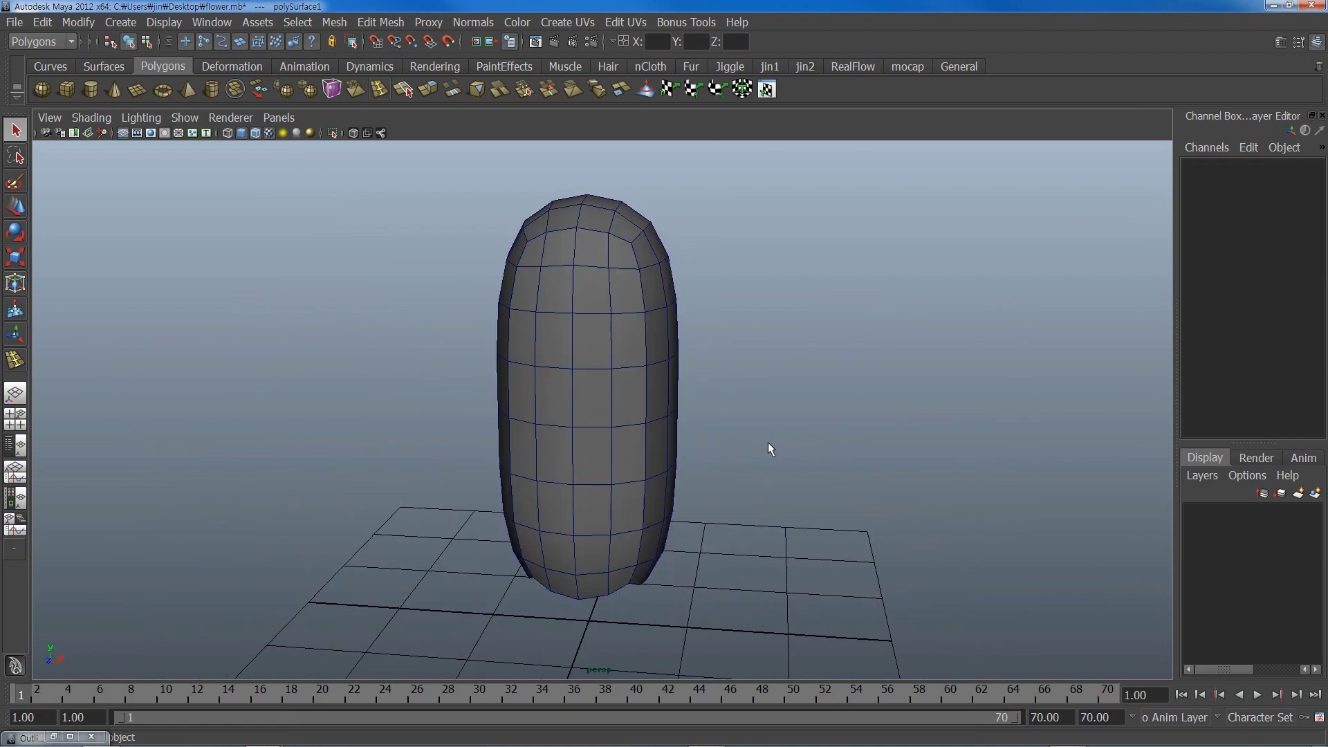
pyautogui.press('space')
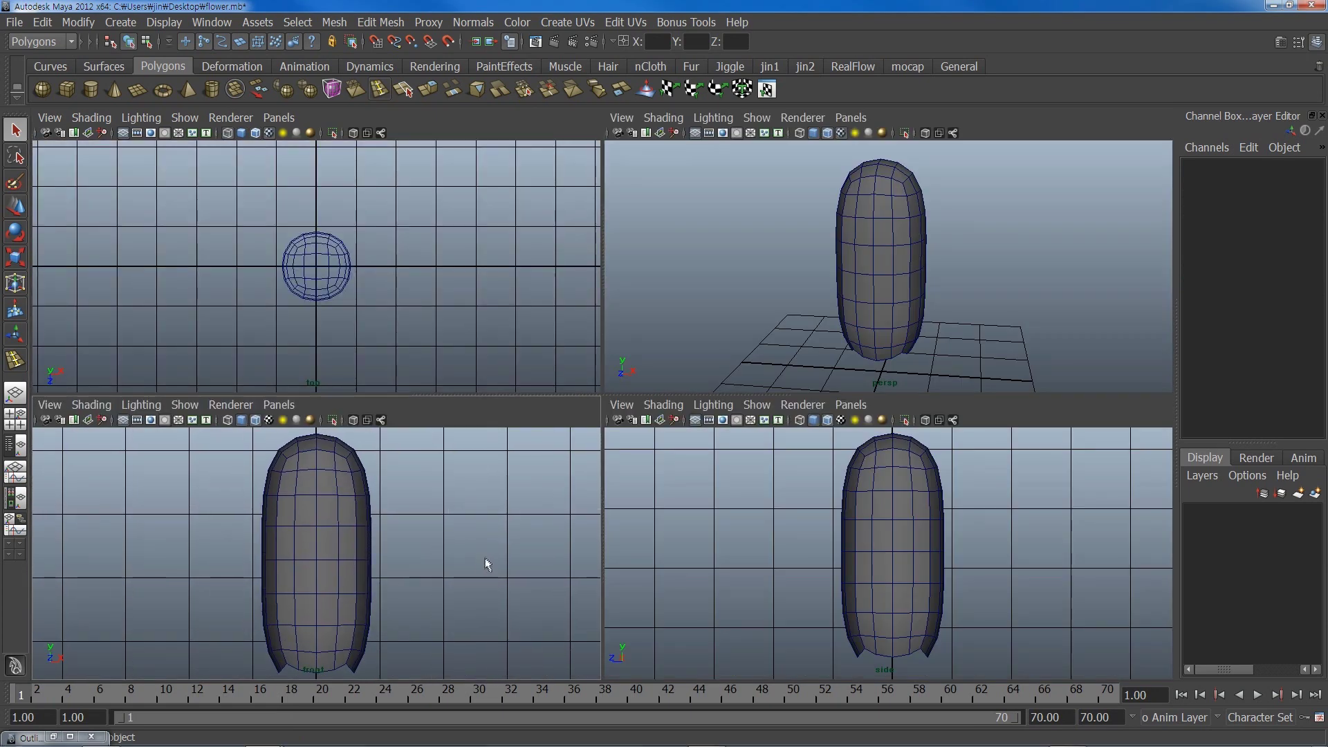
pyautogui.scroll(5, 379, 334)
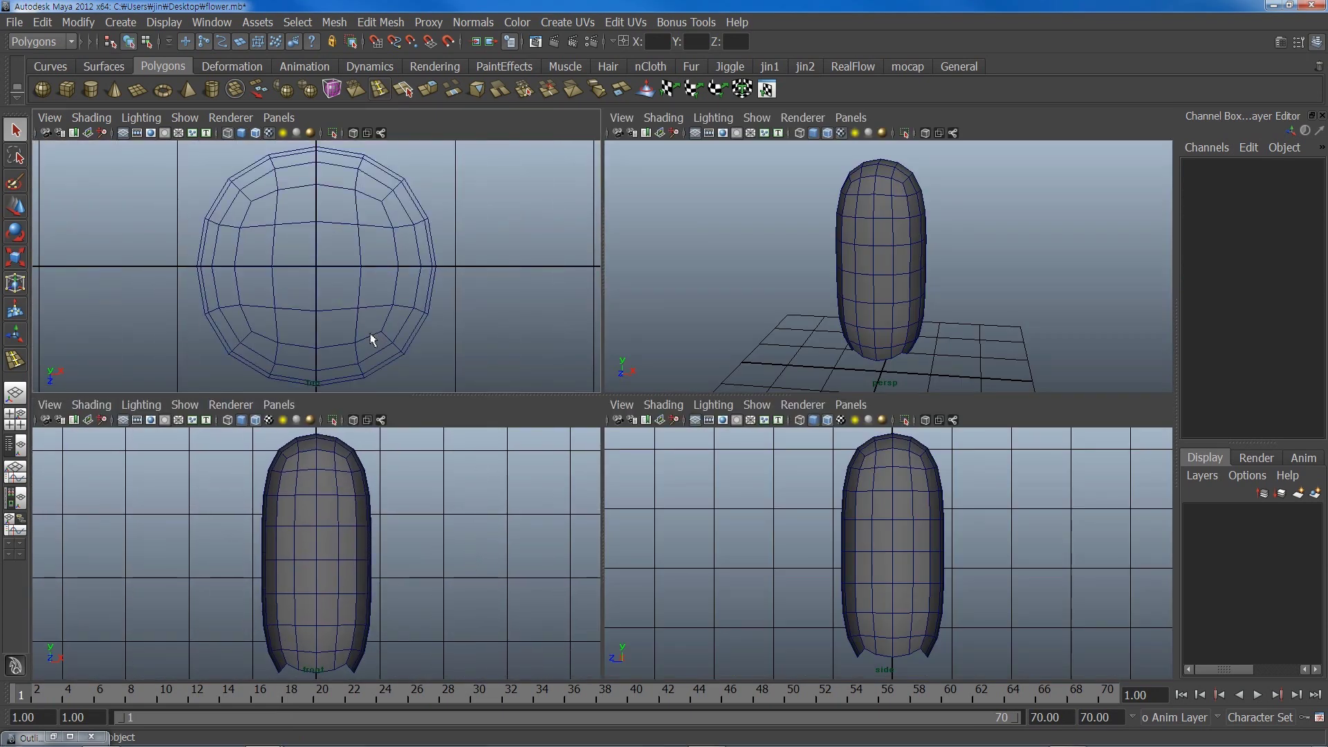
pyautogui.press('space')
pyautogui.moveTo(498, 349)
pyautogui.keyDown('alt'); pyautogui.mouseDown()
pyautogui.moveTo(503, 336)
pyautogui.moveTo(584, 371)
pyautogui.moveTo(507, 341)
pyautogui.moveTo(573, 277)
pyautogui.mouseUp(); pyautogui.keyUp('alt')
pyautogui.click(492, 361)
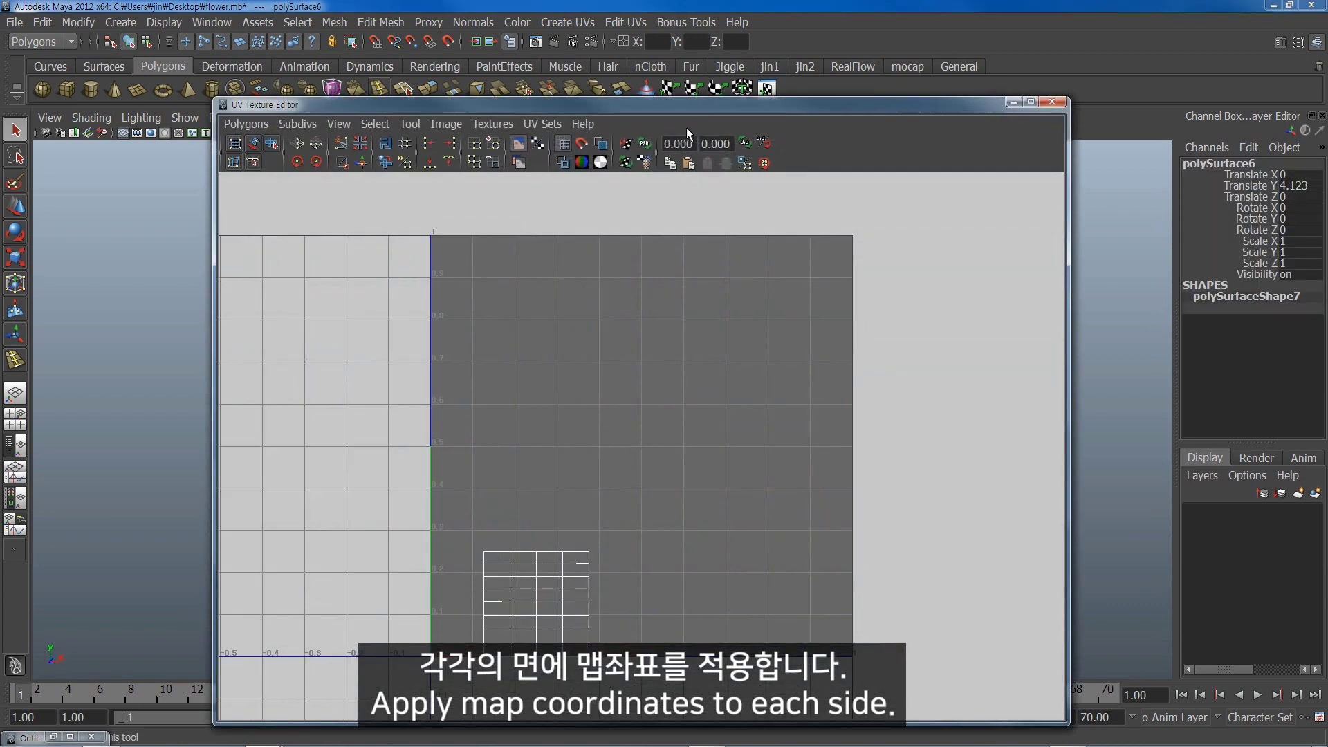
# Close the UV Texture Editor and reset the Planar Mapping options to defaults
pyautogui.click(1052, 101)
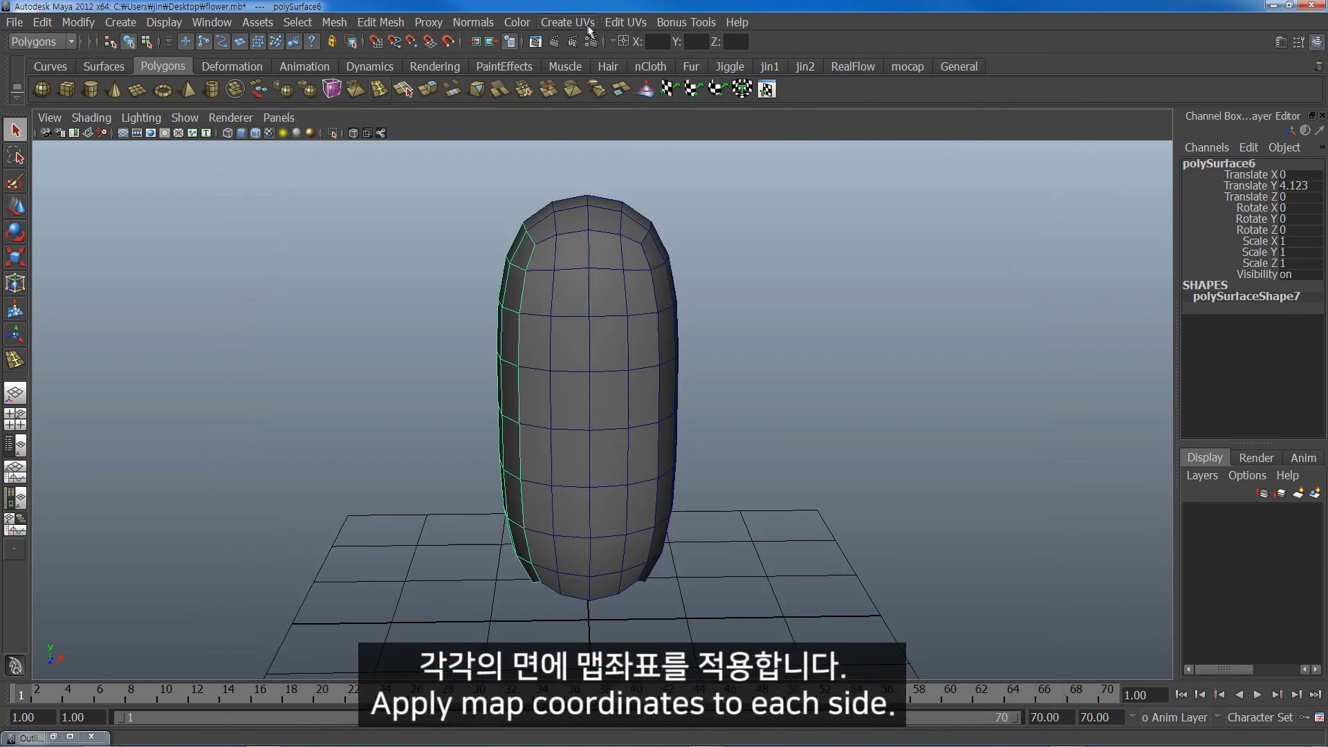
pyautogui.click(562, 24)
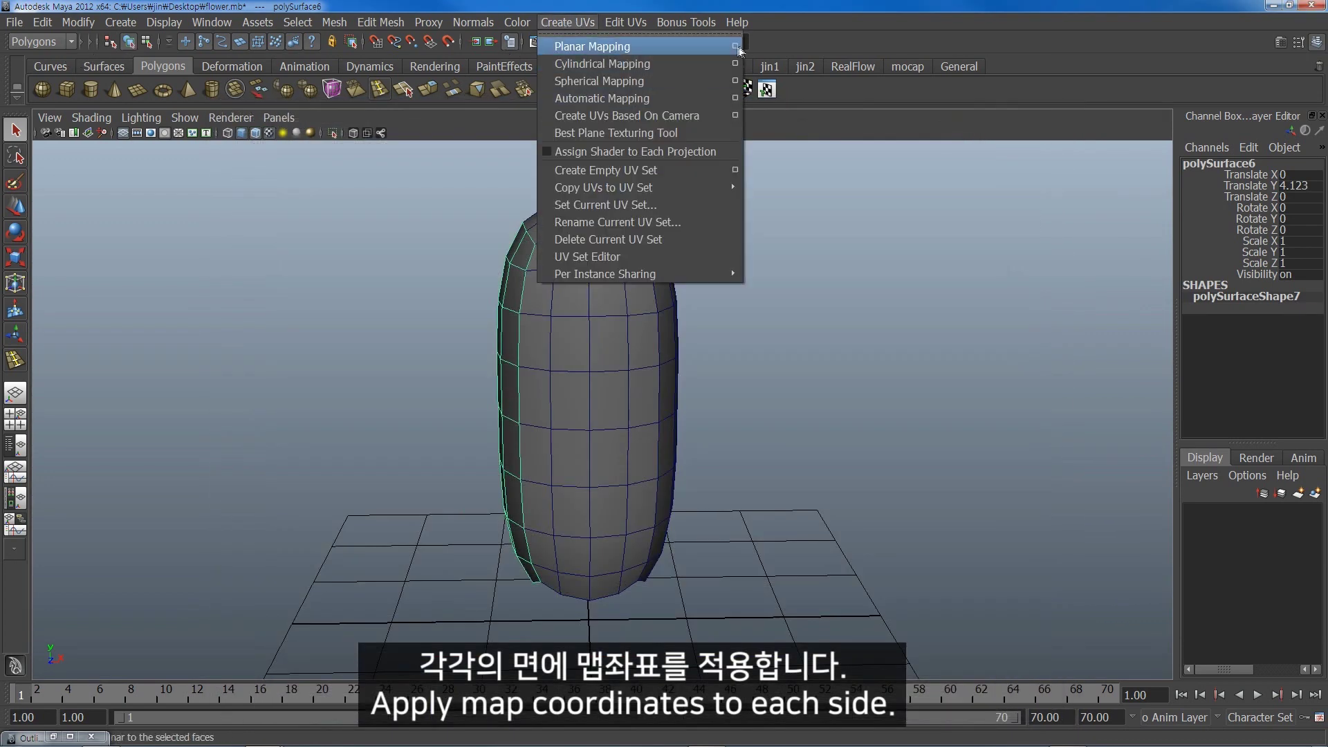
pyautogui.click(740, 44)
pyautogui.moveTo(973, 183); pyautogui.dragTo(1001, 175)
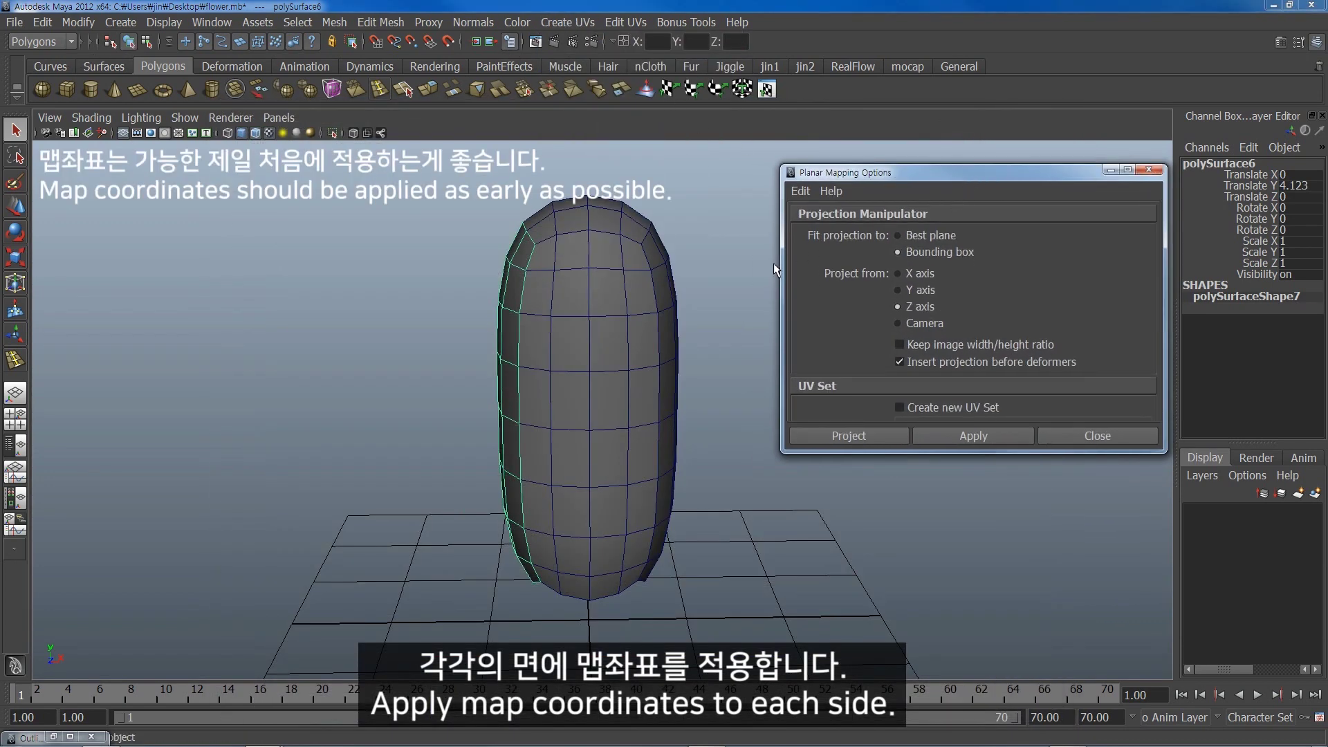
pyautogui.click(803, 201)
pyautogui.click(797, 230)
# Apply planar UV projections to the left strip and the right strip polySurface5
pyautogui.keyDown('alt'); pyautogui.moveTo(623, 312); pyautogui.dragTo(436, 298); pyautogui.keyUp('alt')
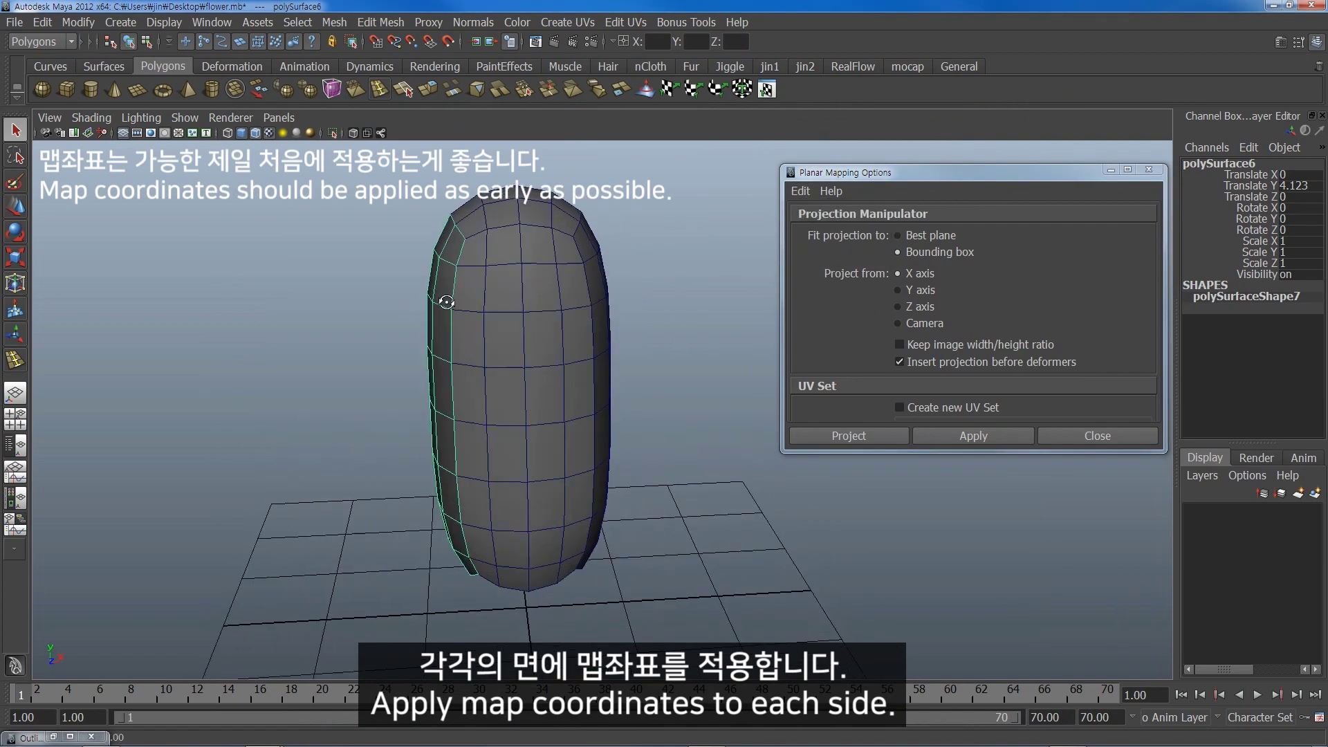
pyautogui.click(922, 436)
pyautogui.keyDown('alt'); pyautogui.moveTo(657, 401); pyautogui.dragTo(535, 409); pyautogui.keyUp('alt')
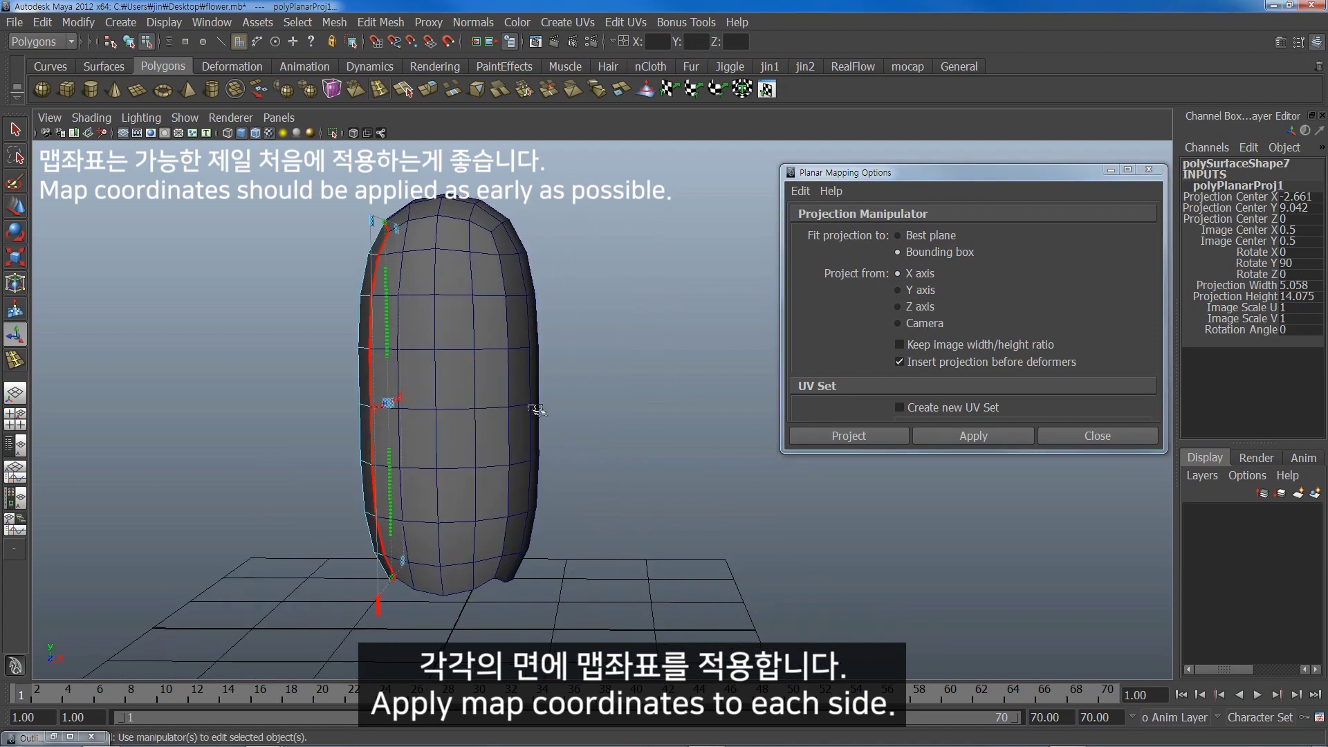
pyautogui.press('q')
pyautogui.click(531, 418)
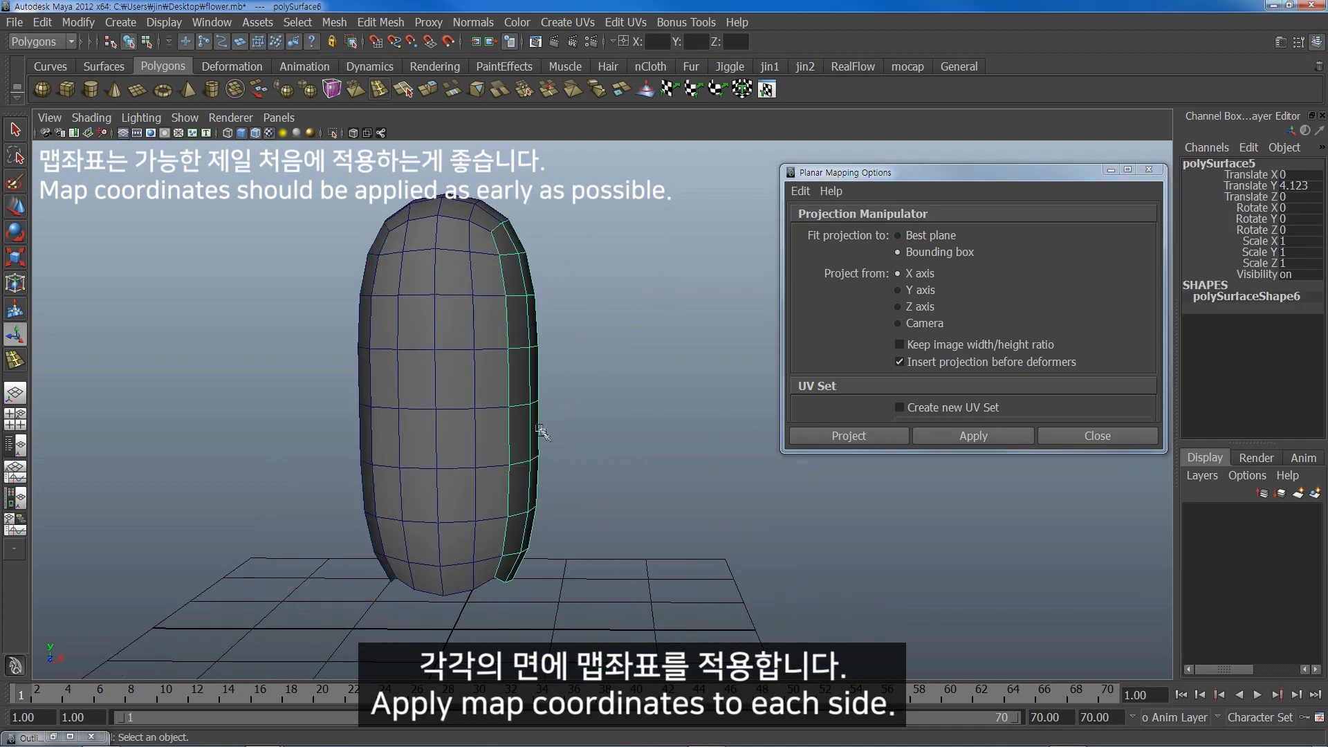
pyautogui.click(975, 442)
pyautogui.keyDown('alt'); pyautogui.moveTo(664, 429); pyautogui.dragTo(636, 434); pyautogui.keyUp('alt')
pyautogui.press('q')
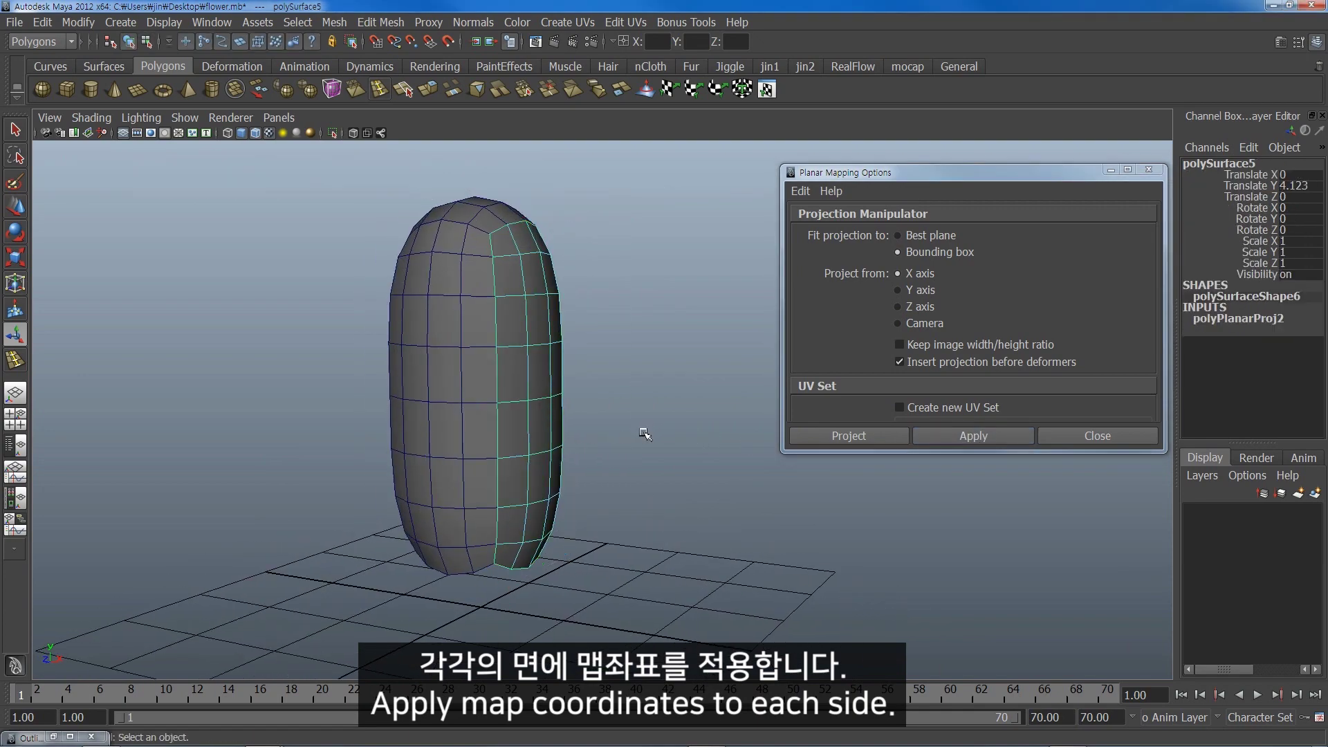
pyautogui.moveTo(597, 434)
pyautogui.keyDown('alt'); pyautogui.mouseDown()
pyautogui.moveTo(650, 430)
pyautogui.moveTo(694, 406)
pyautogui.mouseUp(); pyautogui.keyUp('alt')
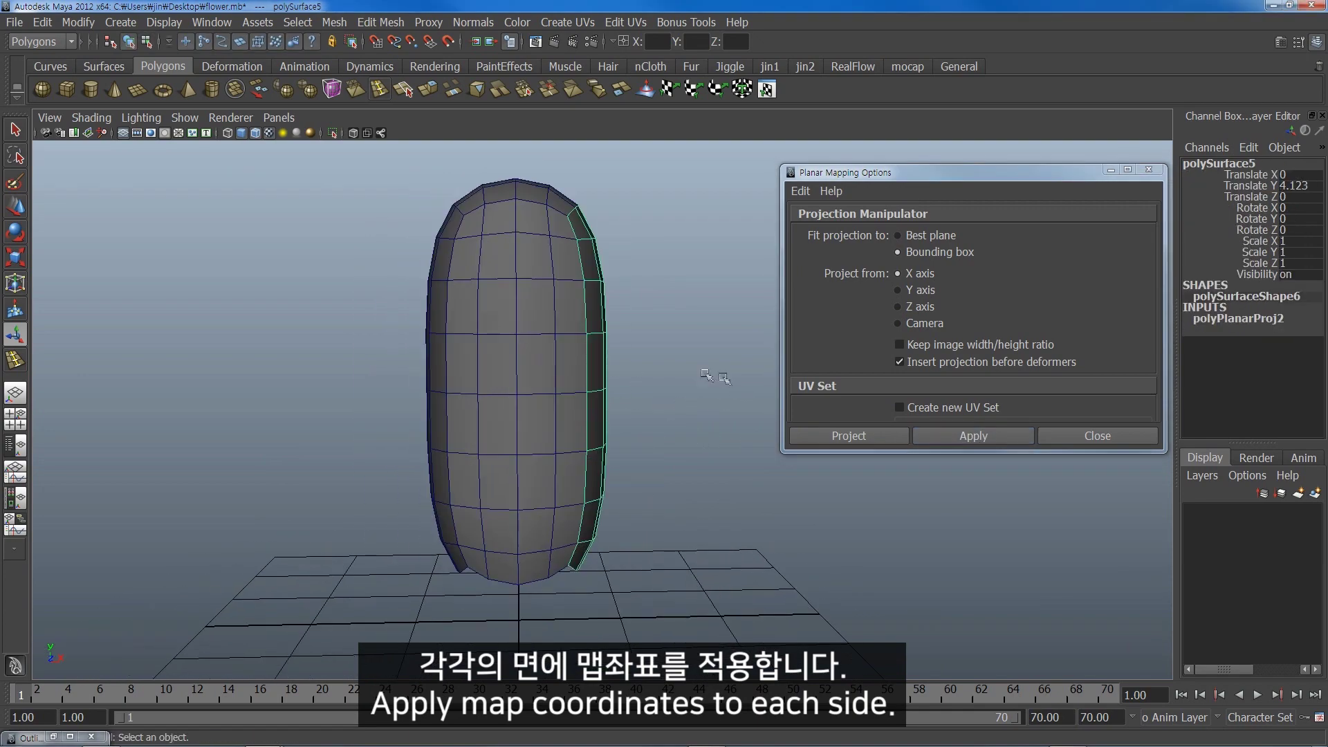
# Project planar UVs from the Z axis onto the front piece polySurface1
pyautogui.click(496, 380)
pyautogui.keyDown('alt'); pyautogui.moveTo(496, 380); pyautogui.dragTo(668, 375); pyautogui.keyUp('alt')
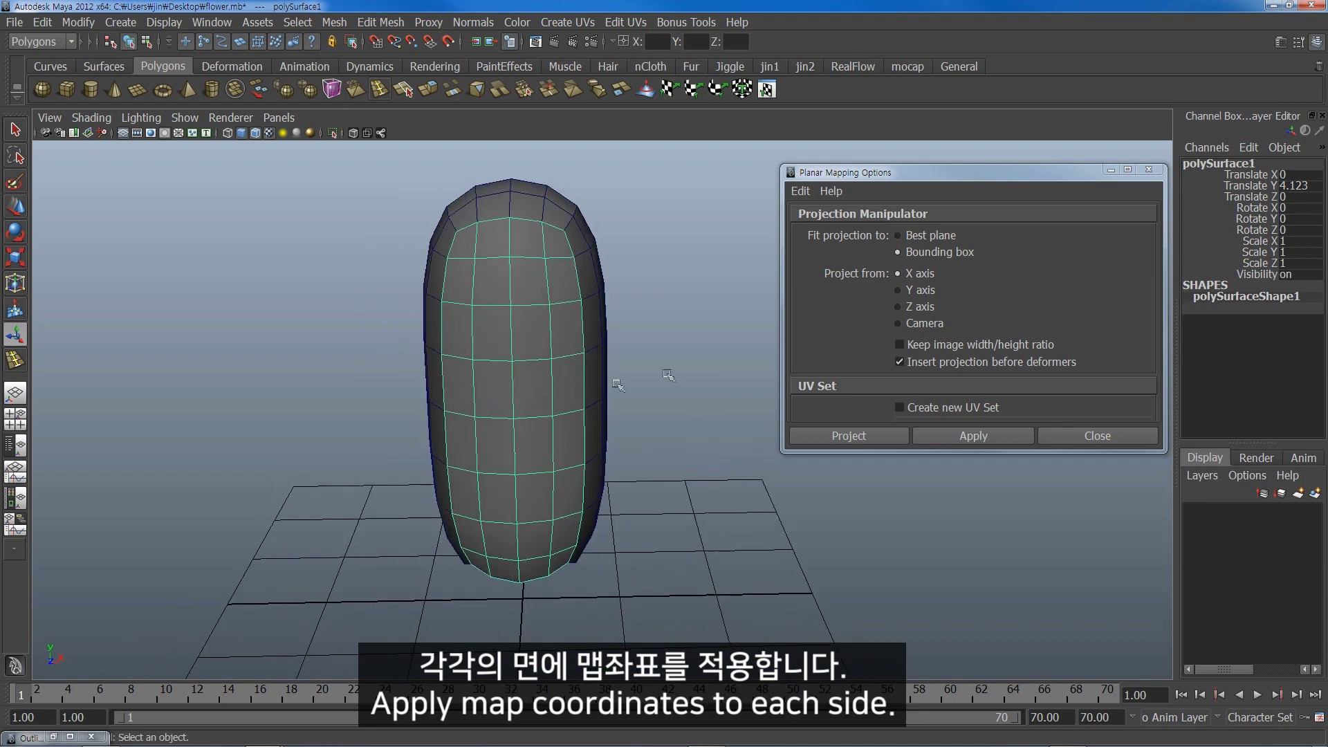
pyautogui.click(921, 310)
pyautogui.click(974, 437)
pyautogui.moveTo(637, 434)
pyautogui.keyDown('alt'); pyautogui.mouseDown()
pyautogui.moveTo(604, 424)
pyautogui.moveTo(577, 391)
pyautogui.mouseUp(); pyautogui.keyUp('alt')
pyautogui.press('F8')
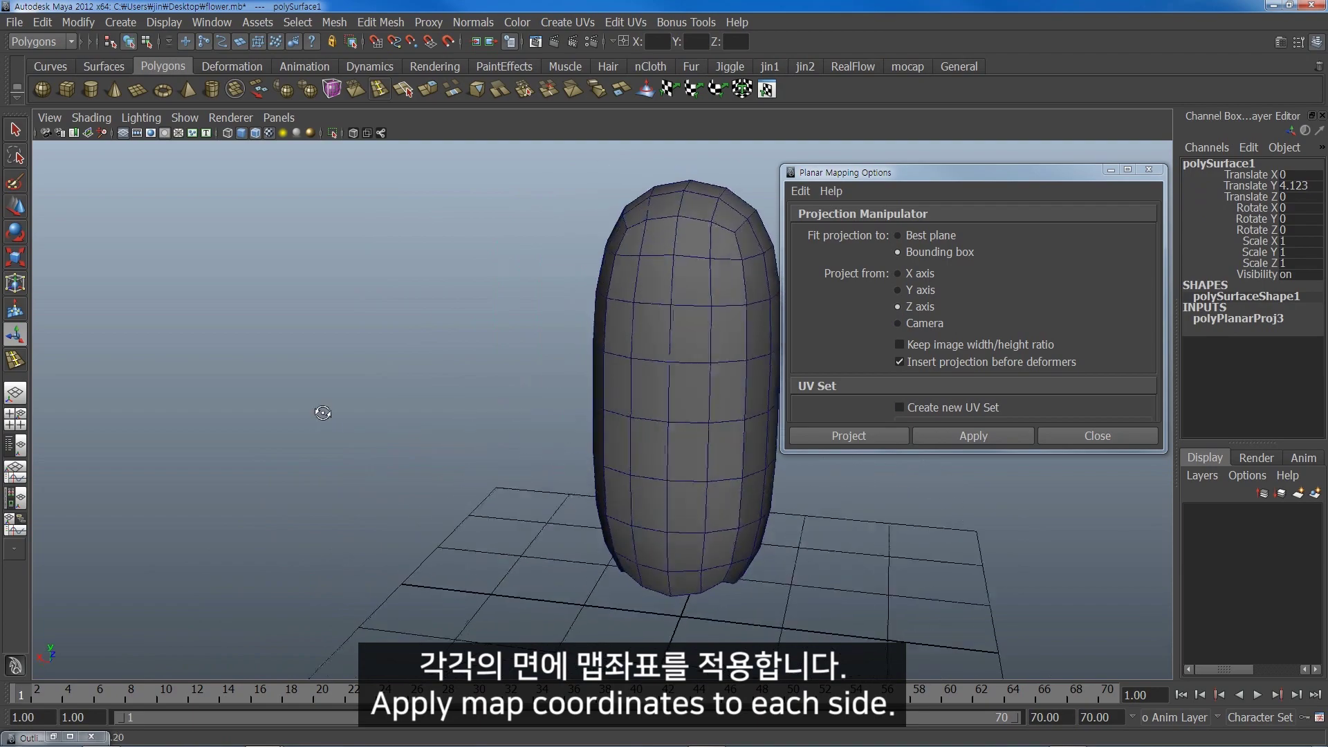
# Apply a planar UV projection to side strip polySurface3 and close the mapping options
pyautogui.click(577, 391)
pyautogui.moveTo(577, 391)
pyautogui.keyDown('alt'); pyautogui.mouseDown()
pyautogui.moveTo(691, 468)
pyautogui.moveTo(519, 433)
pyautogui.moveTo(647, 351)
pyautogui.mouseUp(); pyautogui.keyUp('alt')
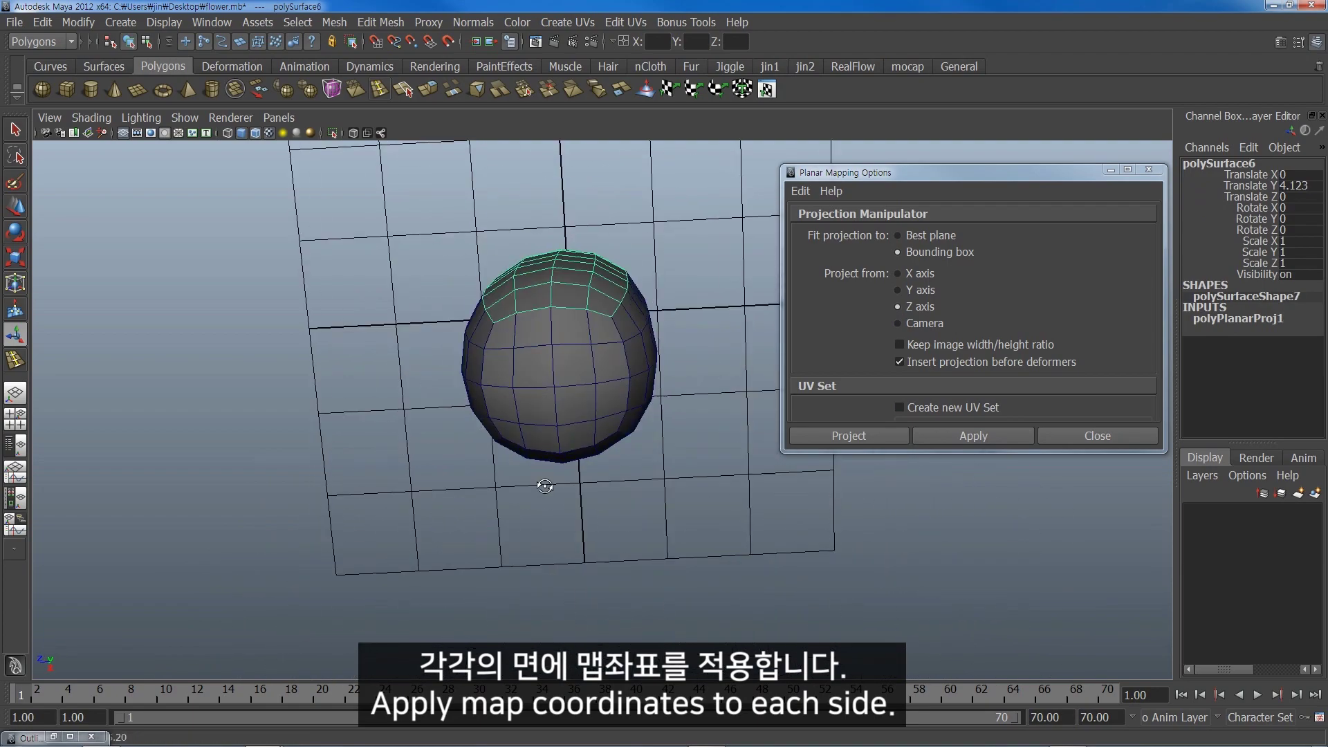
pyautogui.click(648, 351)
pyautogui.moveTo(476, 436)
pyautogui.keyDown('alt'); pyautogui.mouseDown()
pyautogui.moveTo(643, 347)
pyautogui.moveTo(716, 384)
pyautogui.mouseUp(); pyautogui.keyUp('alt')
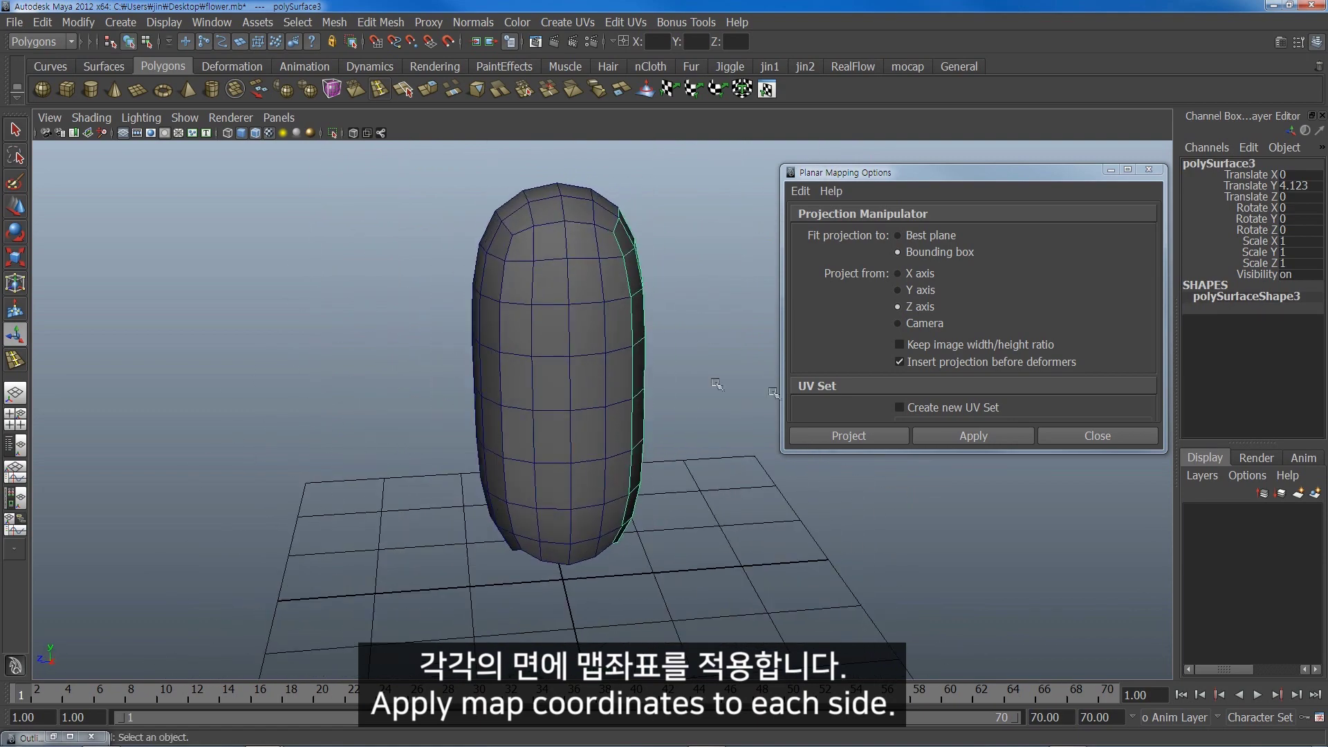
pyautogui.click(974, 436)
pyautogui.keyDown('alt'); pyautogui.moveTo(622, 387); pyautogui.dragTo(559, 442); pyautogui.keyUp('alt')
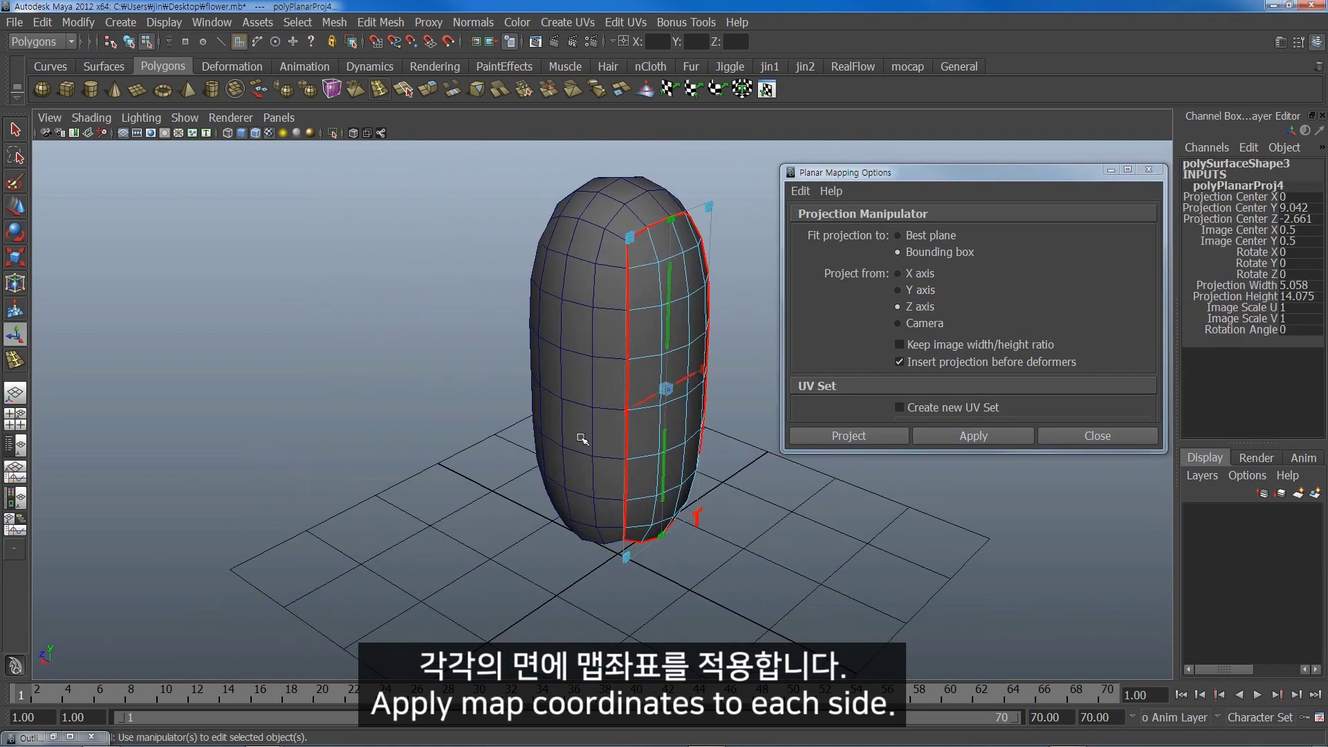
pyautogui.press('F8')
pyautogui.click(1096, 436)
pyautogui.moveTo(812, 436)
pyautogui.keyDown('alt'); pyautogui.mouseDown()
pyautogui.moveTo(895, 413)
pyautogui.moveTo(642, 413)
pyautogui.mouseUp(); pyautogui.keyUp('alt')
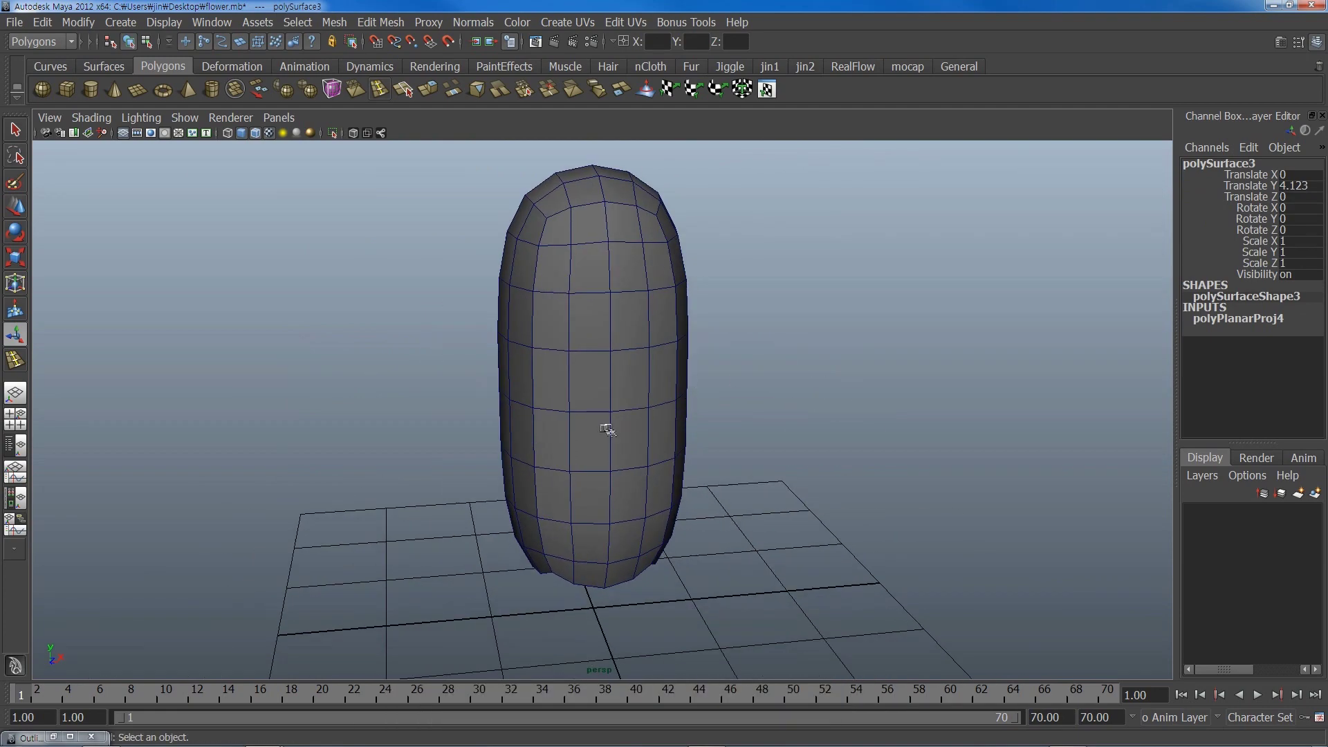
pyautogui.keyDown('alt'); pyautogui.moveTo(810, 414); pyautogui.dragTo(685, 261); pyautogui.keyUp('alt')
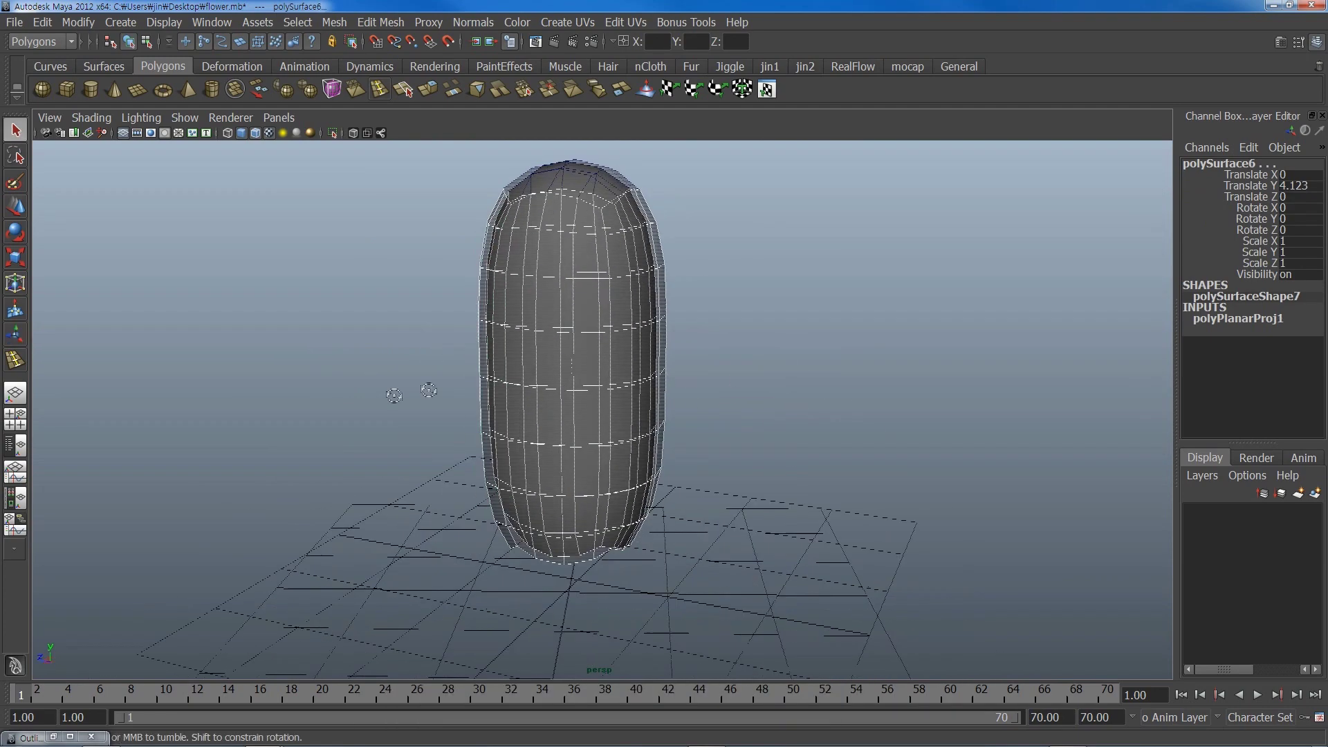
pyautogui.click(766, 89)
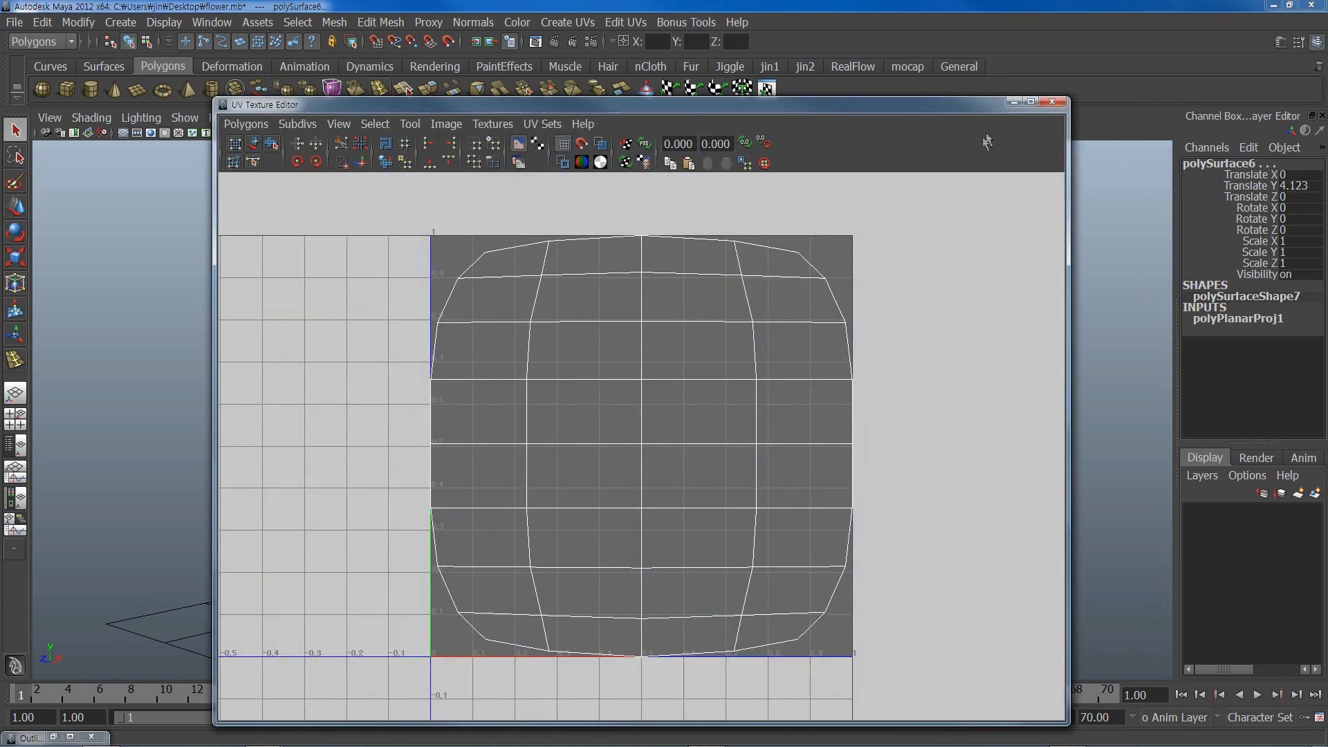
pyautogui.click(1059, 106)
pyautogui.click(767, 391)
pyautogui.moveTo(767, 390)
pyautogui.keyDown('alt'); pyautogui.mouseDown()
pyautogui.moveTo(625, 385)
pyautogui.moveTo(607, 421)
pyautogui.moveTo(563, 421)
pyautogui.moveTo(474, 409)
pyautogui.moveTo(499, 383)
pyautogui.moveTo(499, 394)
pyautogui.moveTo(554, 395)
pyautogui.moveTo(475, 388)
pyautogui.mouseUp(); pyautogui.keyUp('alt')
pyautogui.moveTo(476, 387)
pyautogui.keyDown('alt'); pyautogui.mouseDown(button='right')
pyautogui.moveTo(721, 356)
pyautogui.moveTo(602, 505)
pyautogui.mouseUp(button='right'); pyautogui.keyUp('alt')
pyautogui.click(595, 507)
pyautogui.moveTo(595, 508)
pyautogui.keyDown('alt'); pyautogui.mouseDown()
pyautogui.moveTo(551, 453)
pyautogui.moveTo(563, 408)
pyautogui.moveTo(617, 507)
pyautogui.mouseUp(); pyautogui.keyUp('alt')
# Switch to the Move tool and four-view layout, framing the capsule's lower end
pyautogui.press('w')
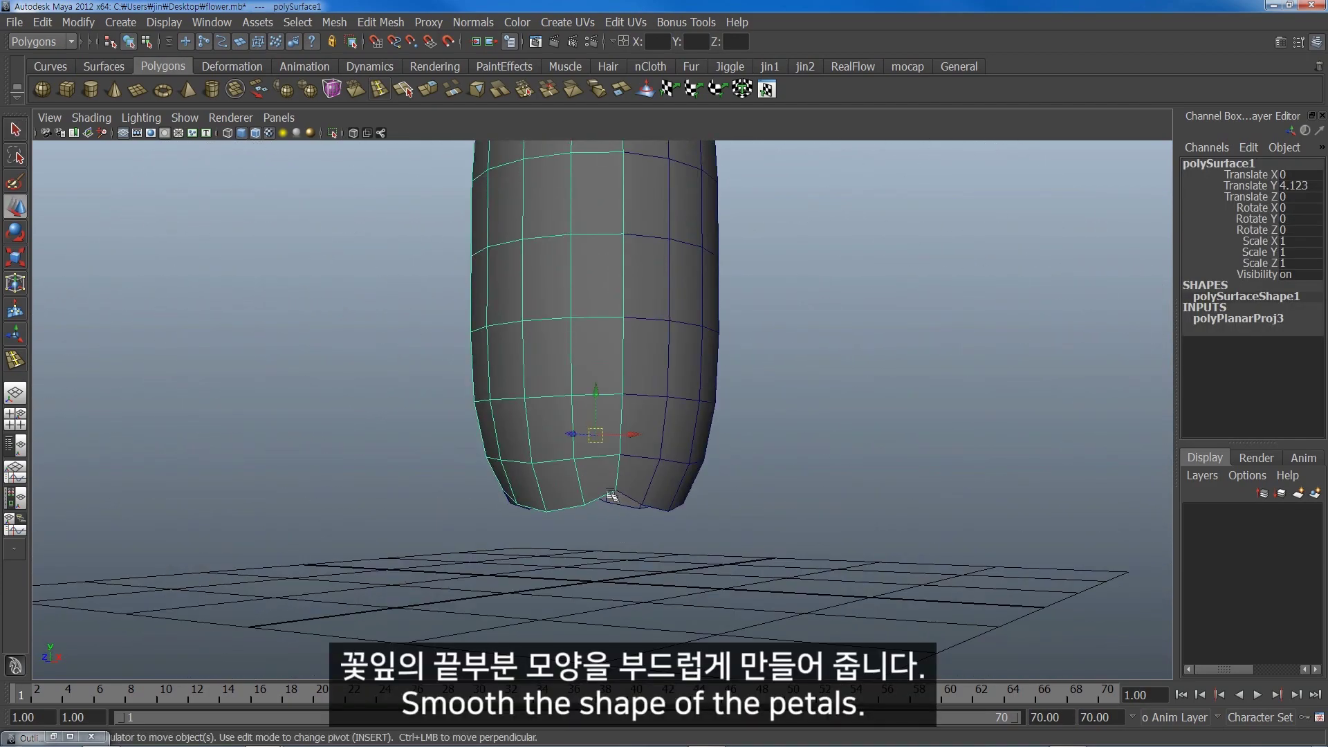
pyautogui.press('space')
pyautogui.keyDown('alt'); pyautogui.moveTo(487, 319); pyautogui.dragTo(362, 220, button='middle'); pyautogui.keyUp('alt')
pyautogui.keyDown('alt'); pyautogui.moveTo(303, 261); pyautogui.dragTo(293, 245, button='middle'); pyautogui.keyUp('alt')
pyautogui.scroll(2, 887, 270)
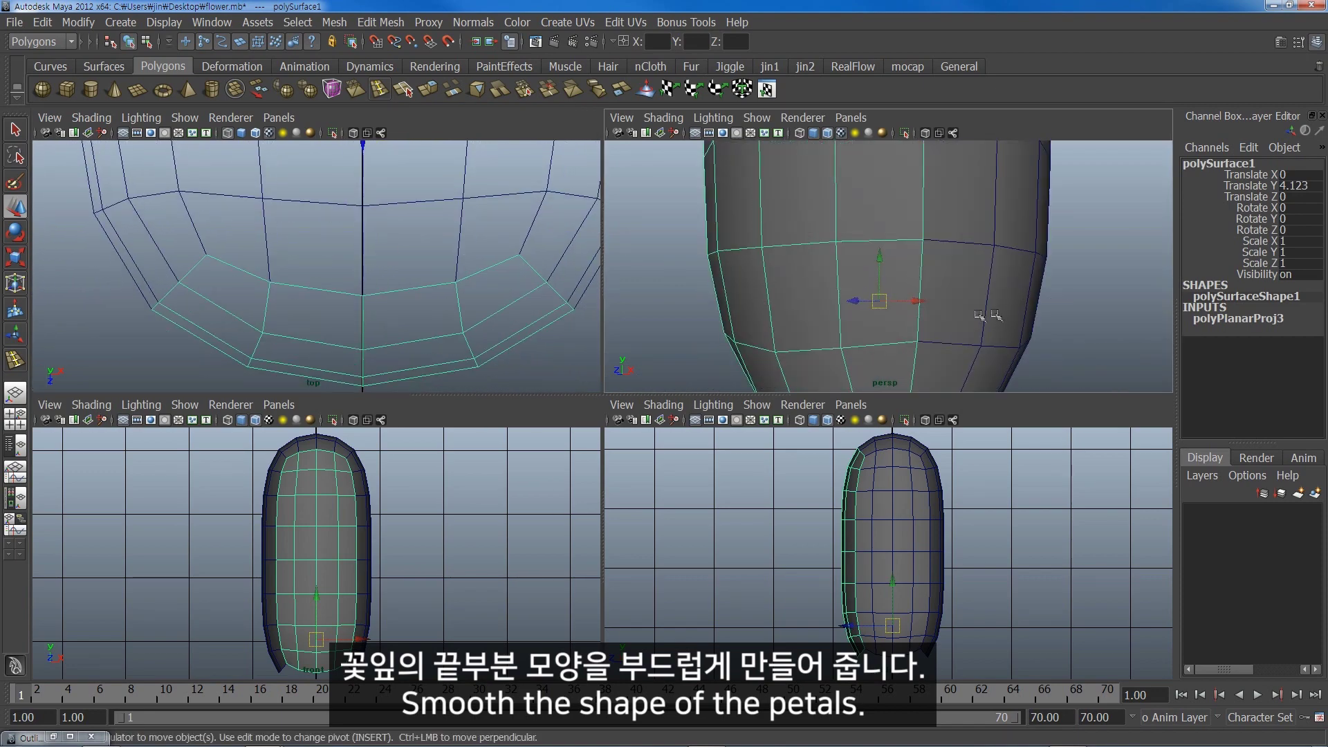
pyautogui.scroll(2, 887, 270)
pyautogui.scroll(2, 887, 270)
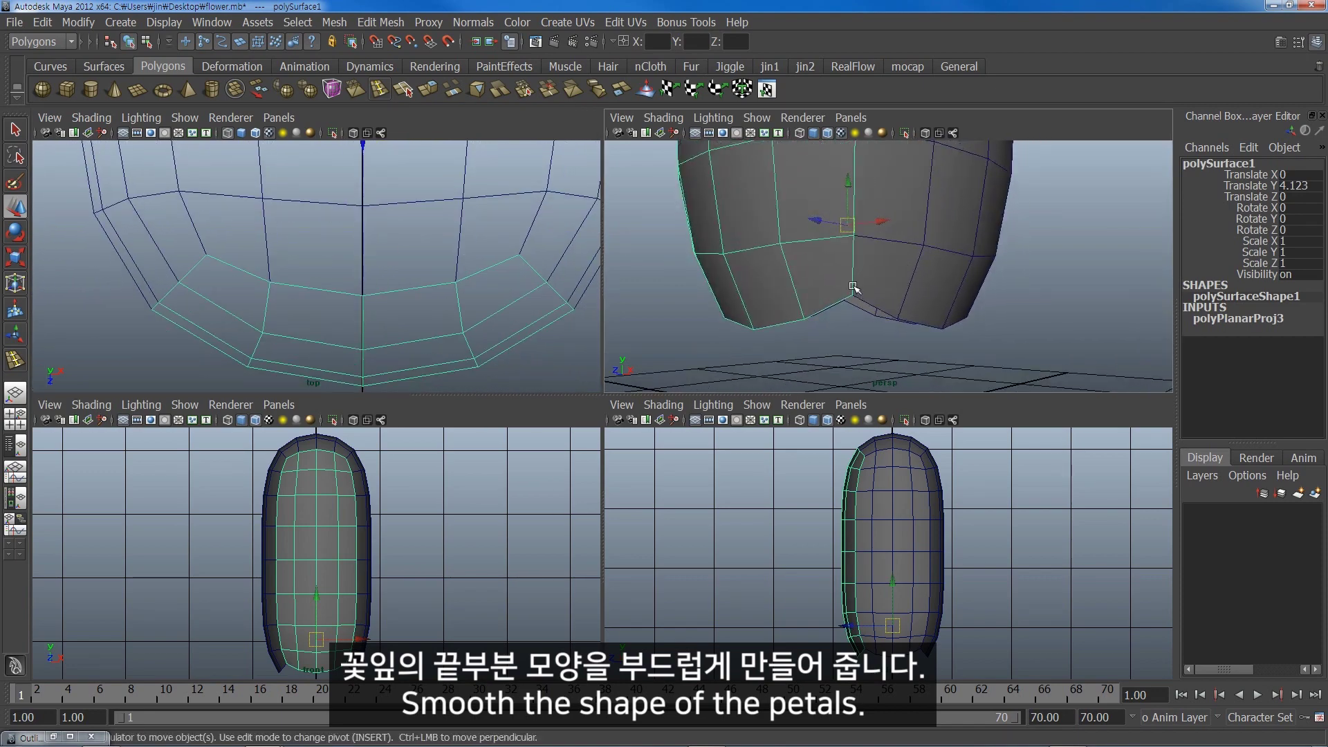
pyautogui.click(852, 313)
# Nudge tip vertex vtx[24] down-left to round the first petal's tip
pyautogui.click(855, 296)
pyautogui.keyDown('alt'); pyautogui.moveTo(465, 312); pyautogui.dragTo(390, 338, button='middle'); pyautogui.keyUp('alt')
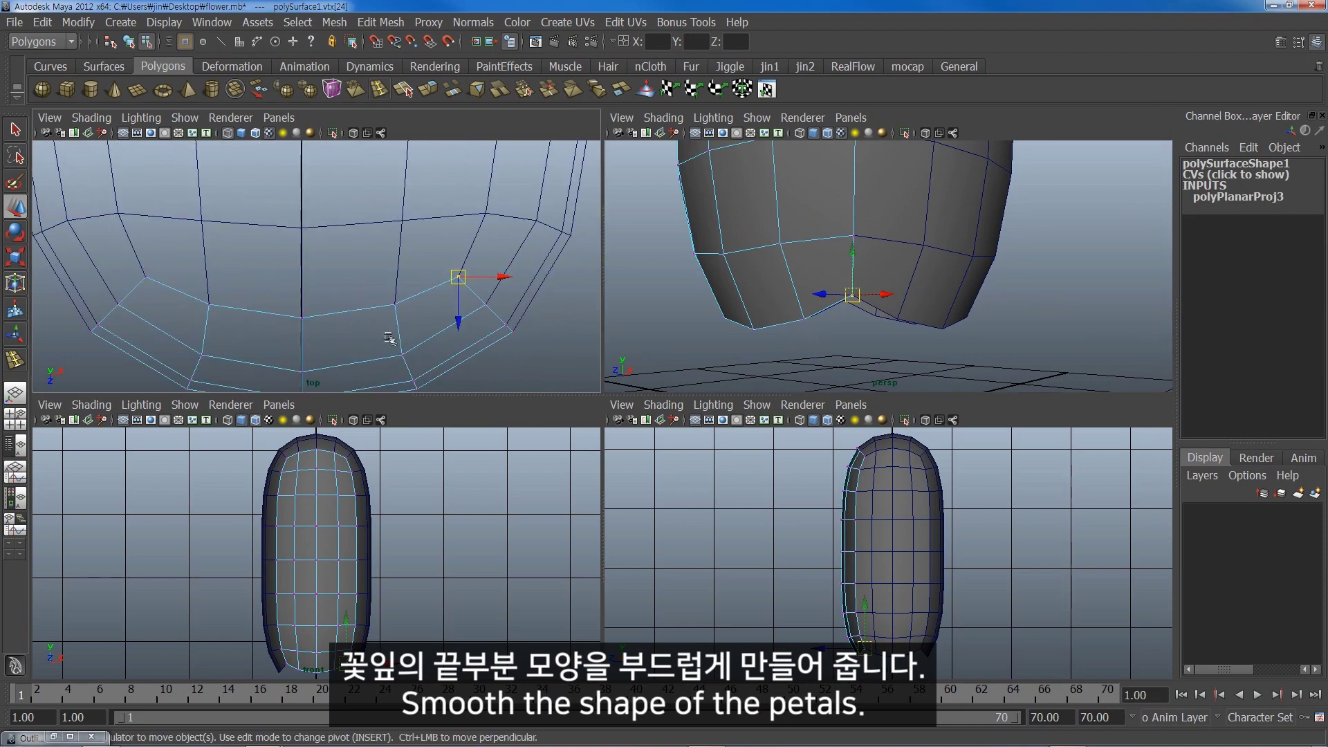
pyautogui.moveTo(885, 297)
pyautogui.keyDown('alt'); pyautogui.mouseDown()
pyautogui.moveTo(916, 296)
pyautogui.moveTo(899, 292)
pyautogui.mouseUp(); pyautogui.keyUp('alt')
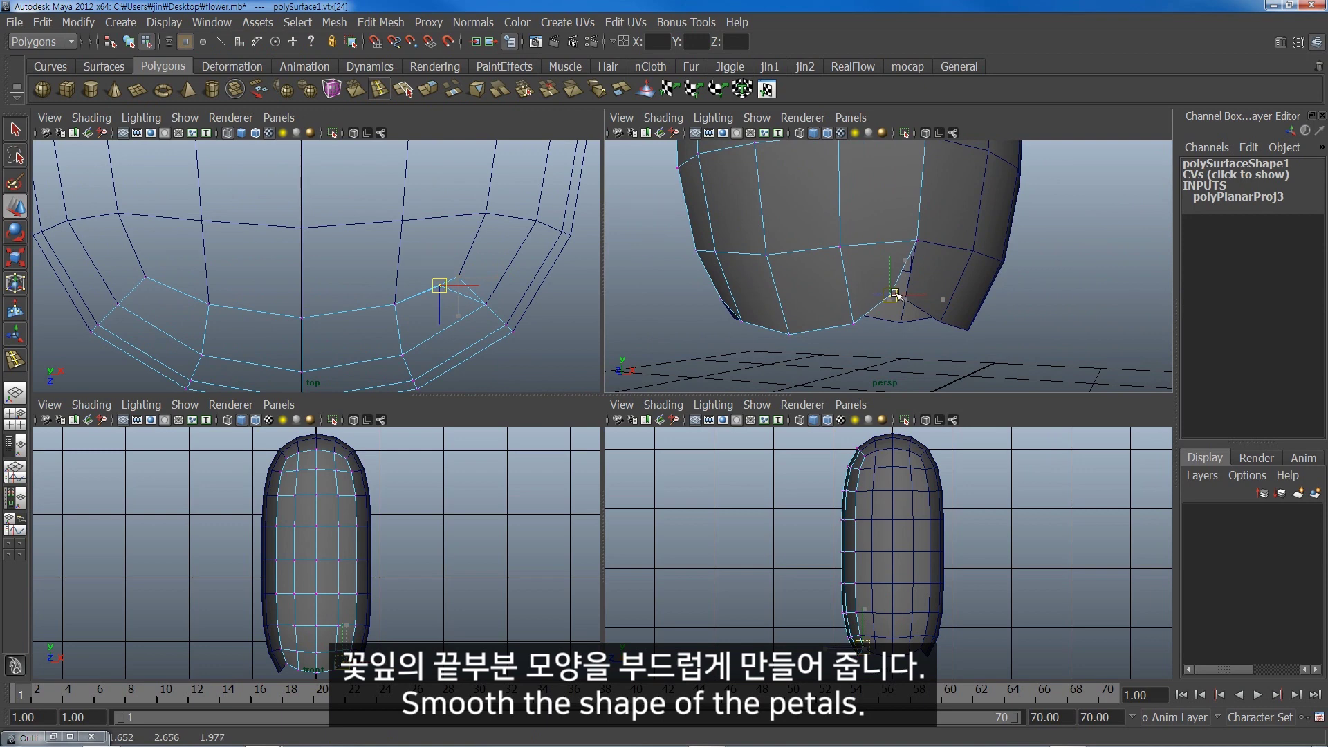
pyautogui.moveTo(896, 293)
pyautogui.keyDown('alt'); pyautogui.mouseDown()
pyautogui.moveTo(876, 294)
pyautogui.moveTo(914, 298)
pyautogui.moveTo(705, 302)
pyautogui.mouseUp(); pyautogui.keyUp('alt')
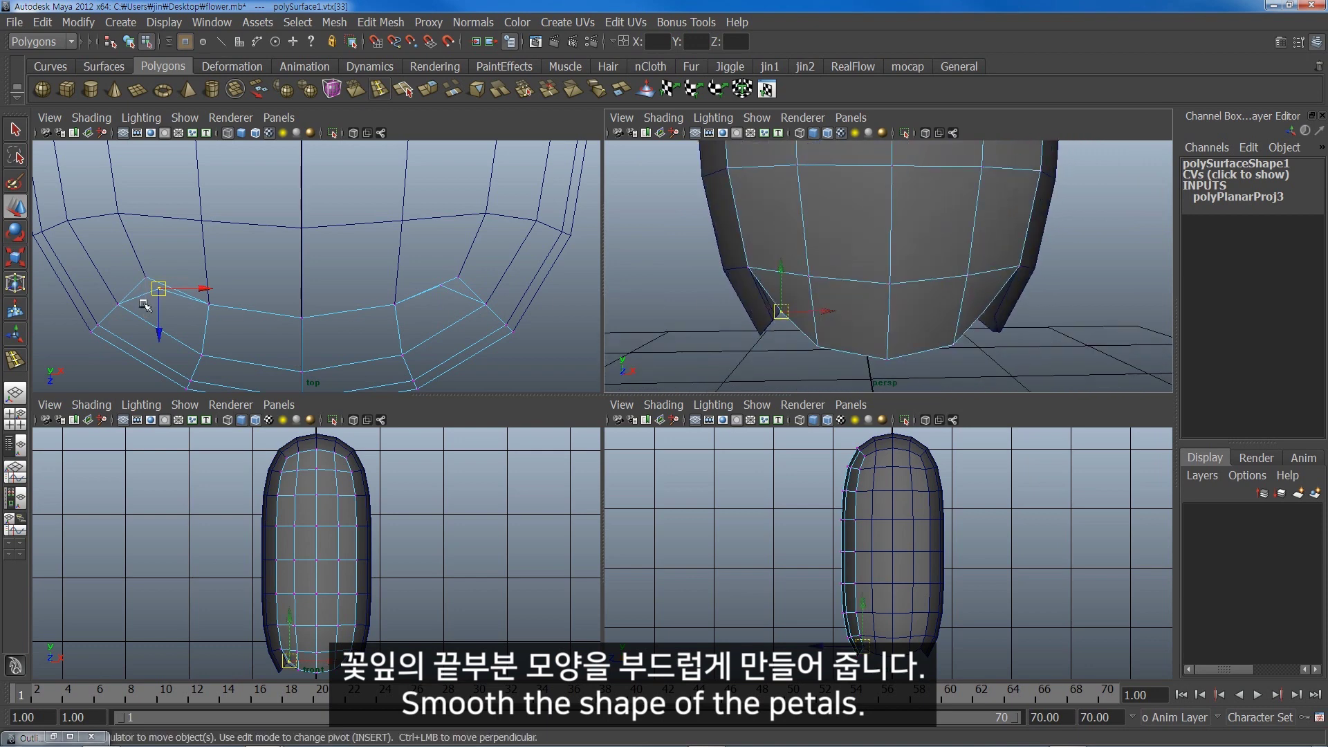
pyautogui.click(440, 283)
pyautogui.moveTo(440, 283); pyautogui.dragTo(437, 291)
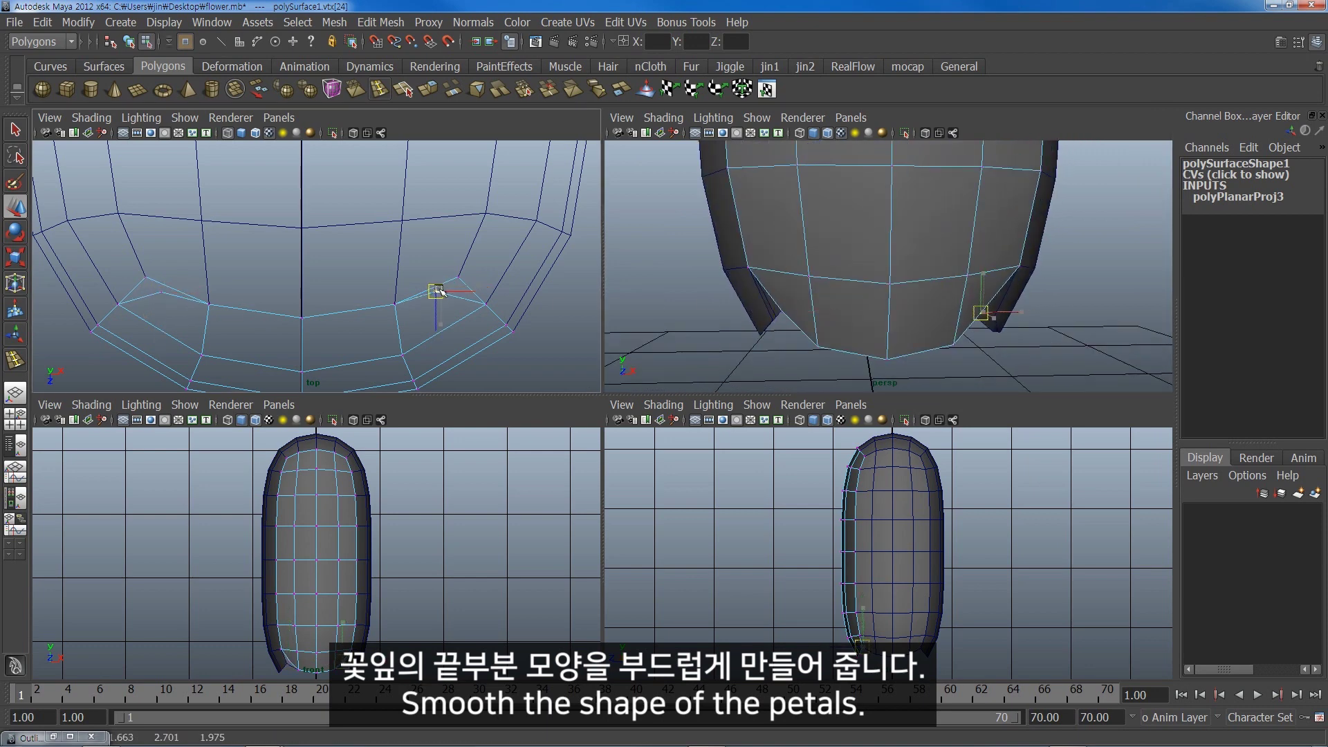
pyautogui.moveTo(666, 285)
pyautogui.keyDown('alt'); pyautogui.mouseDown()
pyautogui.moveTo(982, 288)
pyautogui.moveTo(878, 297)
pyautogui.mouseUp(); pyautogui.keyUp('alt')
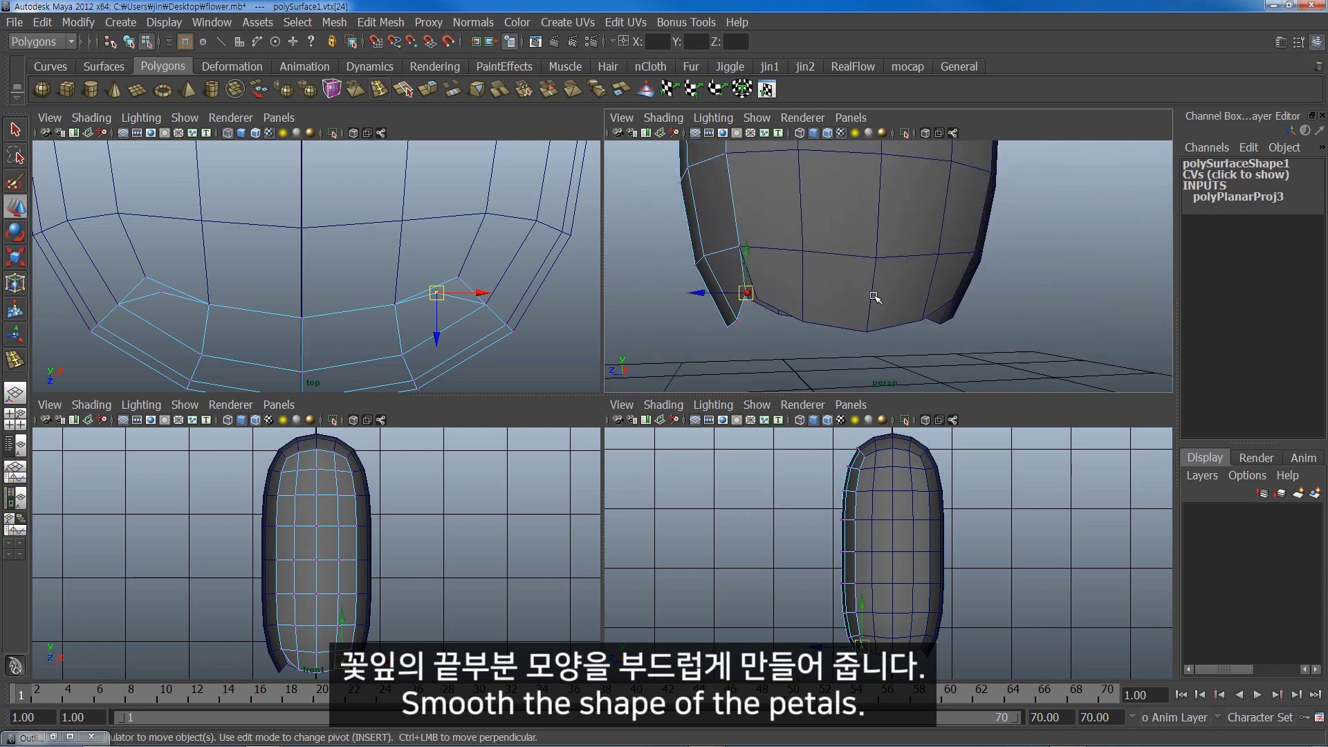
pyautogui.keyDown('alt'); pyautogui.moveTo(780, 319); pyautogui.dragTo(820, 334); pyautogui.keyUp('alt')
pyautogui.click(825, 336)
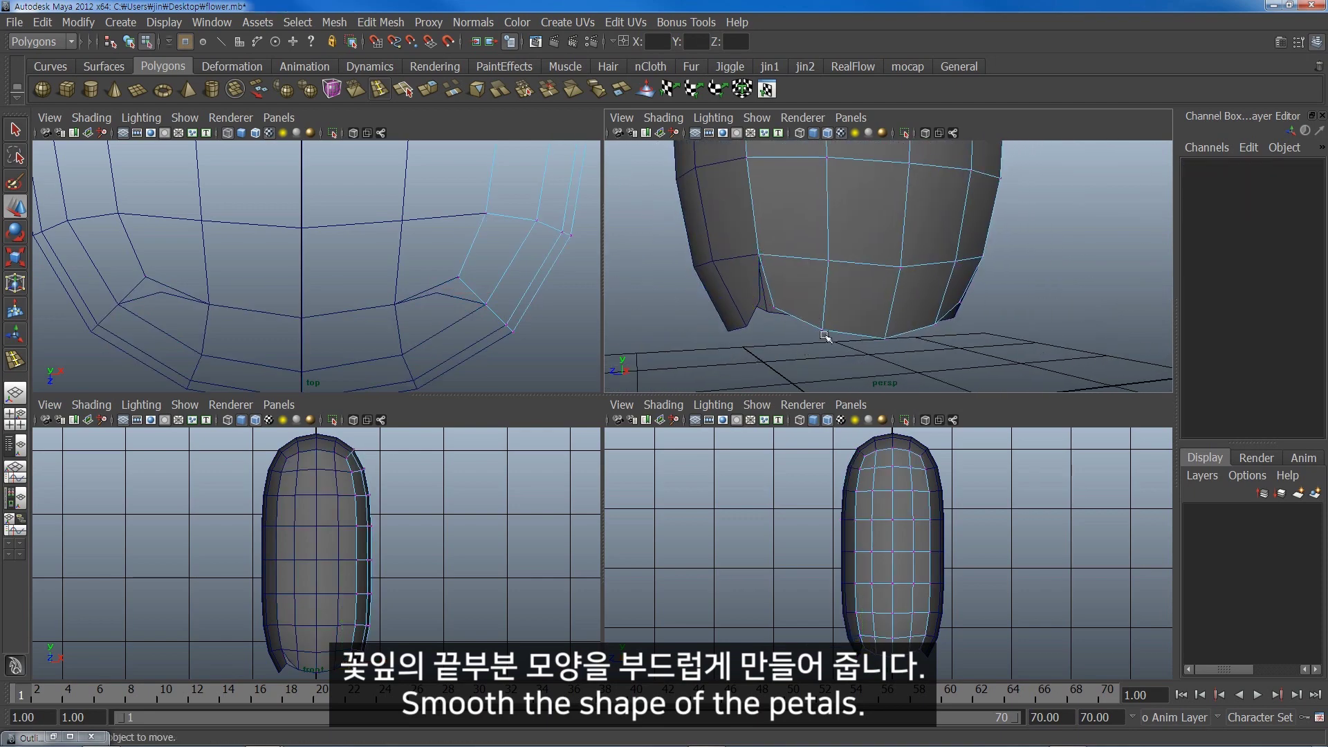
# Reposition tip vertices vtx[0] and vtx[1] of the next petal to smooth its end
pyautogui.click(772, 308)
pyautogui.moveTo(462, 282); pyautogui.dragTo(443, 294)
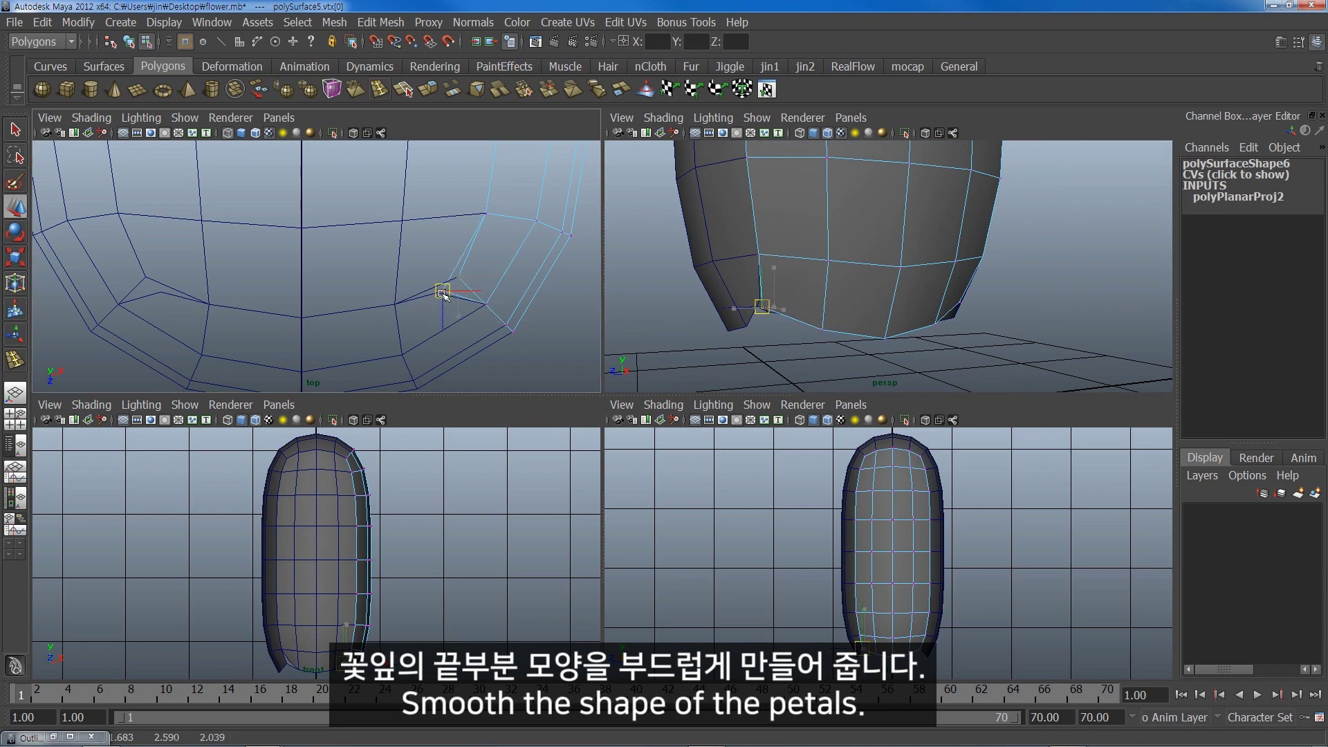
pyautogui.keyDown('alt'); pyautogui.moveTo(753, 300); pyautogui.dragTo(859, 306); pyautogui.keyUp('alt')
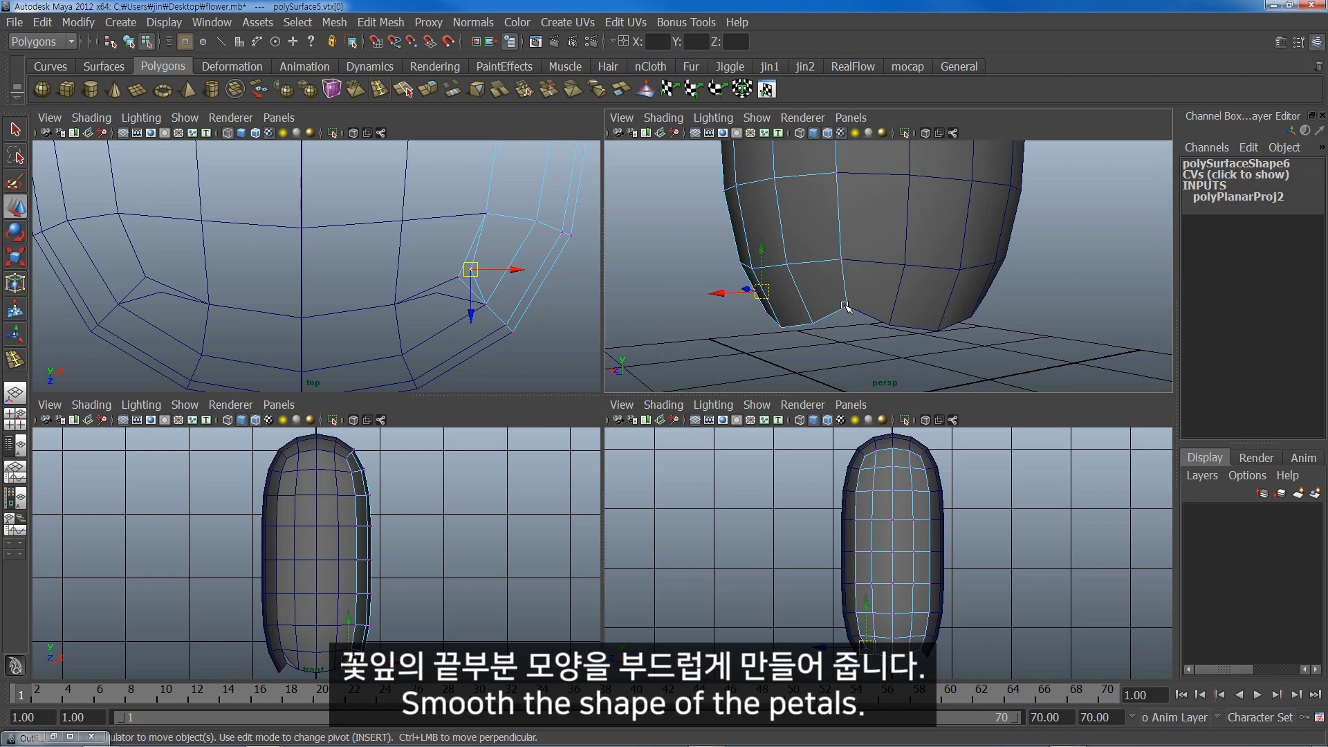
pyautogui.click(845, 306)
pyautogui.scroll(3, 569, 305)
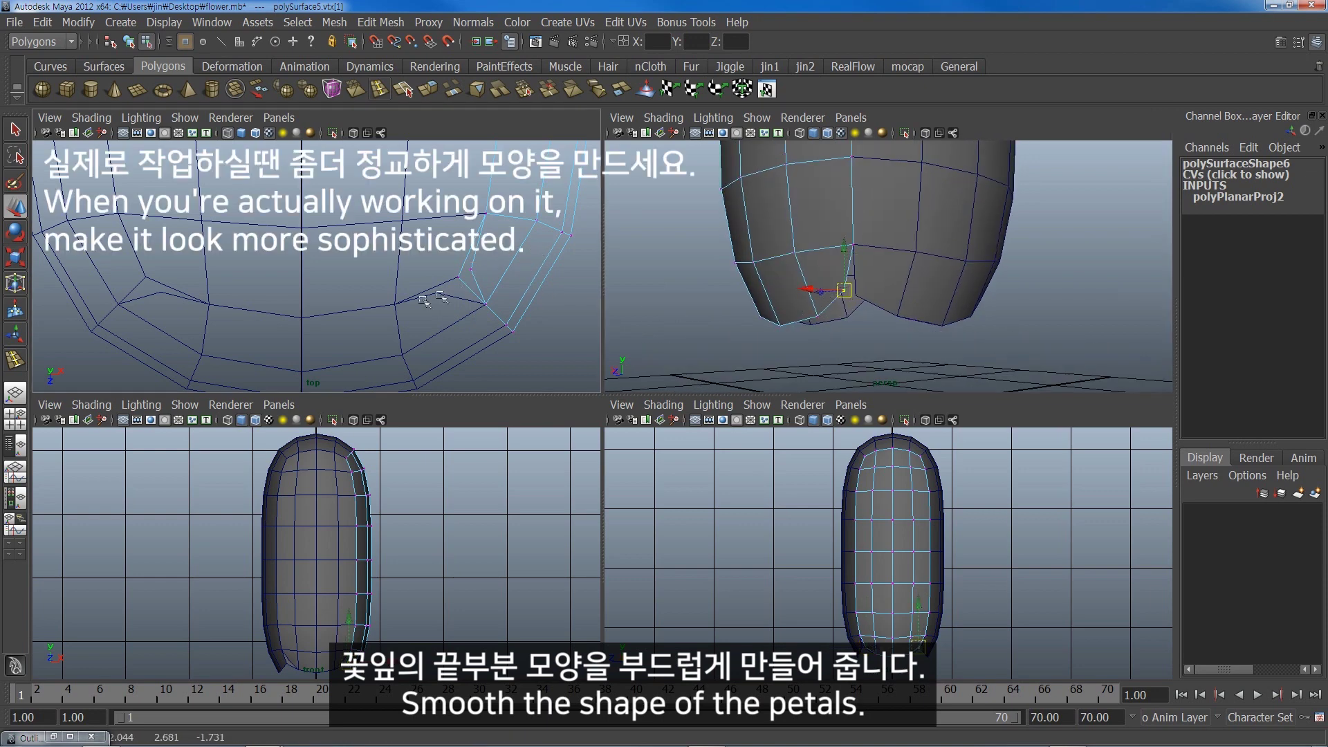
pyautogui.keyDown('alt'); pyautogui.moveTo(569, 305); pyautogui.dragTo(392, 280, button='middle'); pyautogui.keyUp('alt')
pyautogui.moveTo(392, 280); pyautogui.dragTo(393, 276)
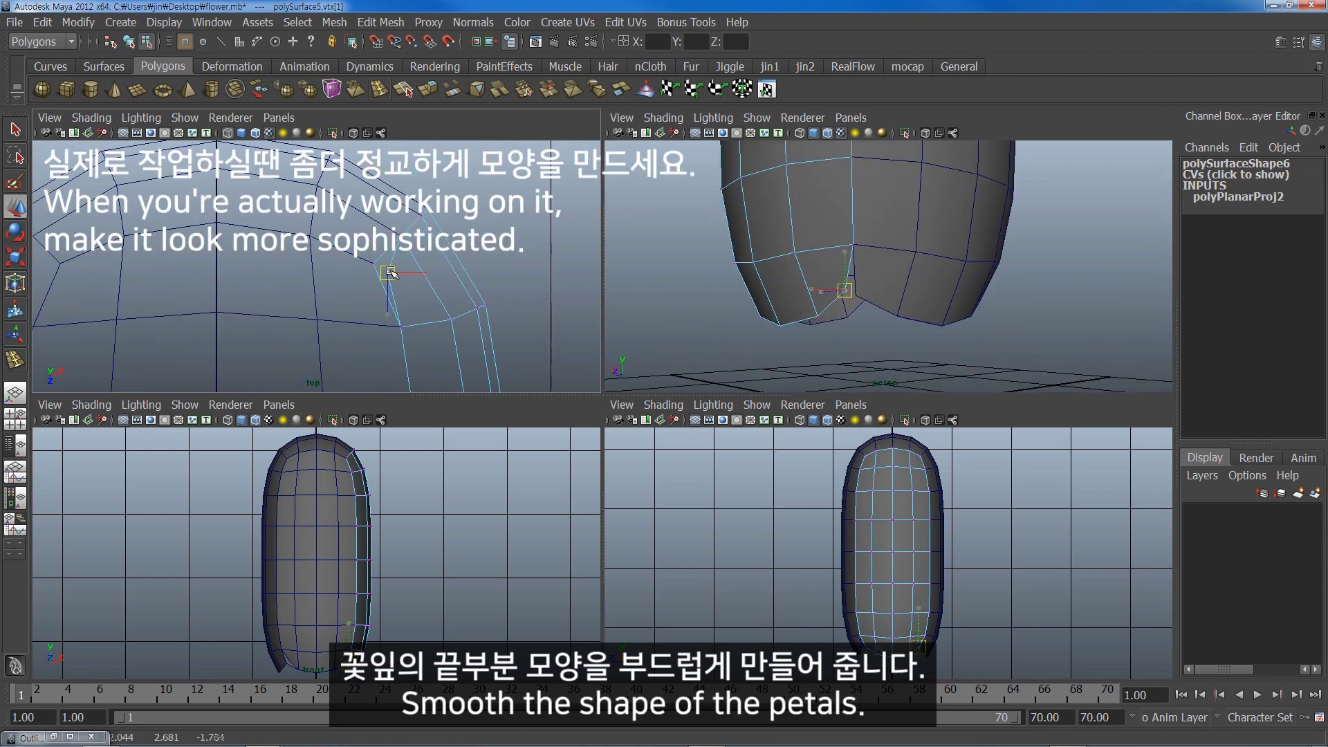
pyautogui.keyDown('alt'); pyautogui.moveTo(651, 289); pyautogui.dragTo(808, 316); pyautogui.keyUp('alt')
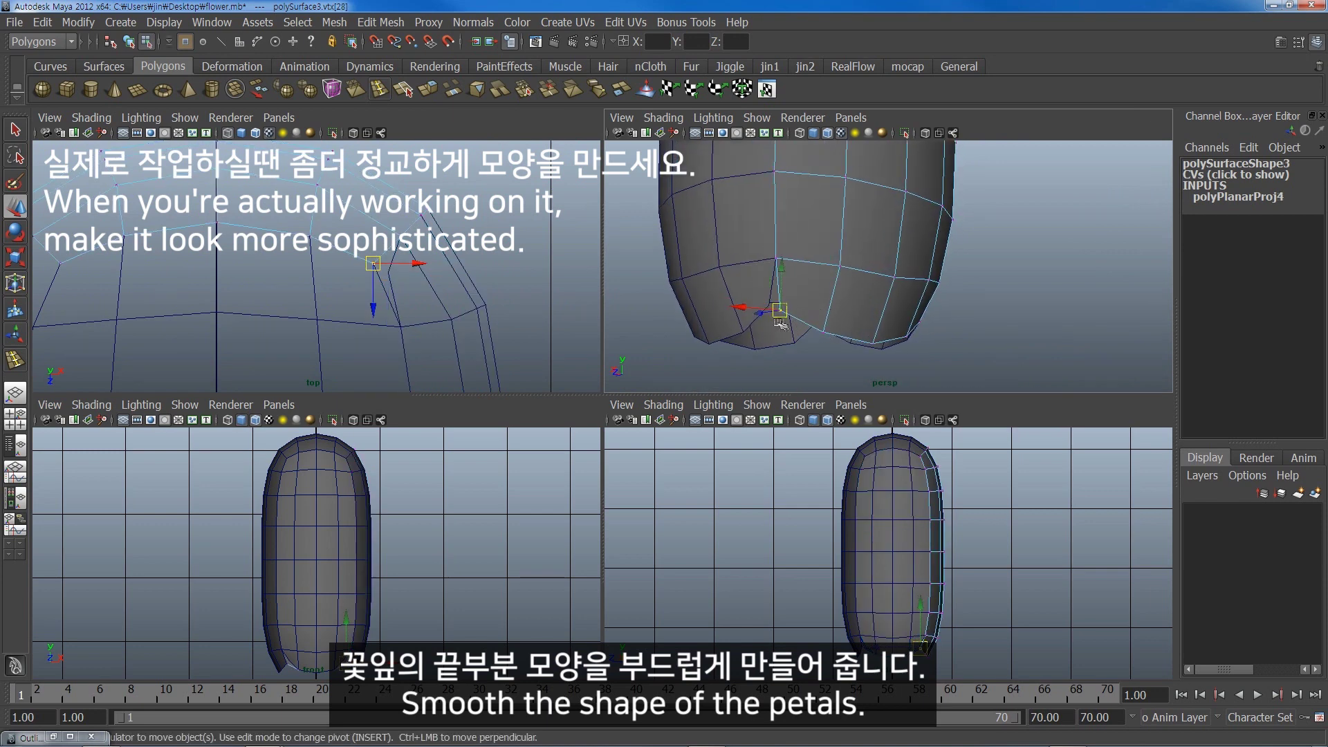
pyautogui.moveTo(783, 311); pyautogui.dragTo(791, 303)
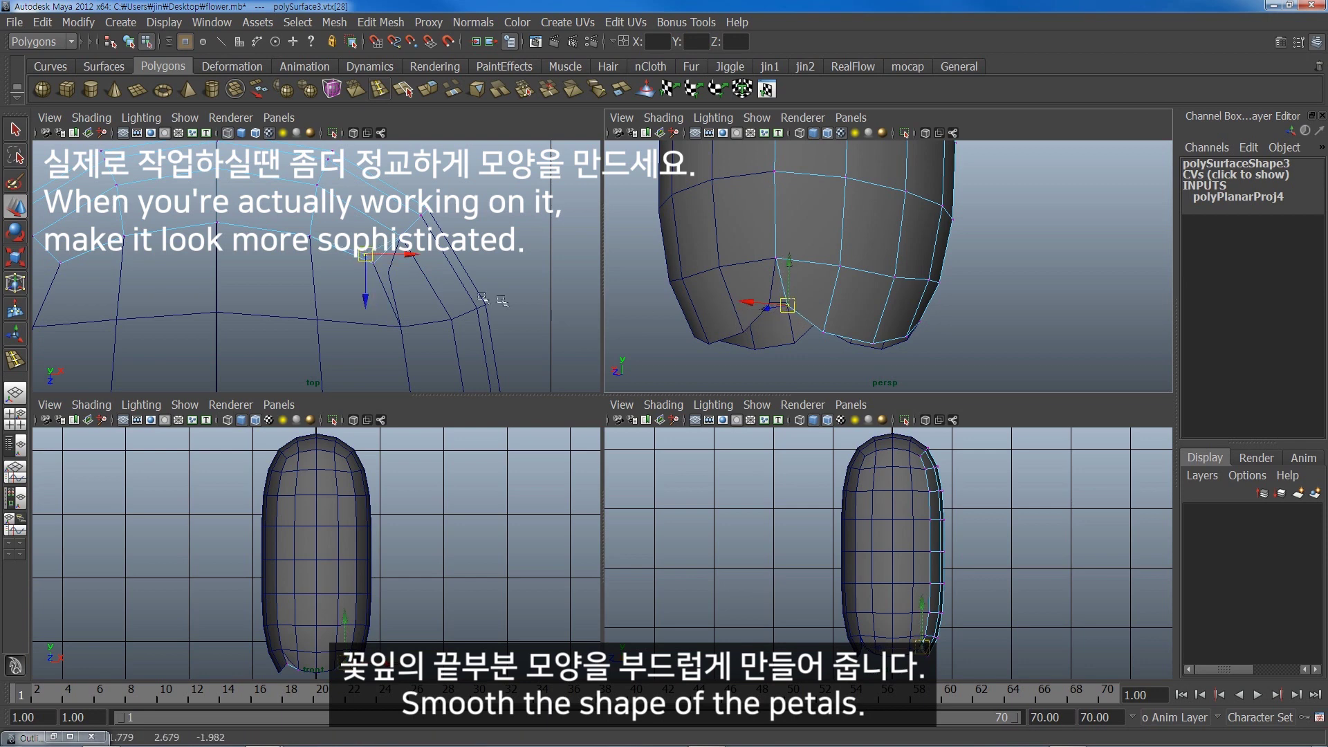
pyautogui.keyDown('alt'); pyautogui.moveTo(816, 305); pyautogui.dragTo(936, 322); pyautogui.keyUp('alt')
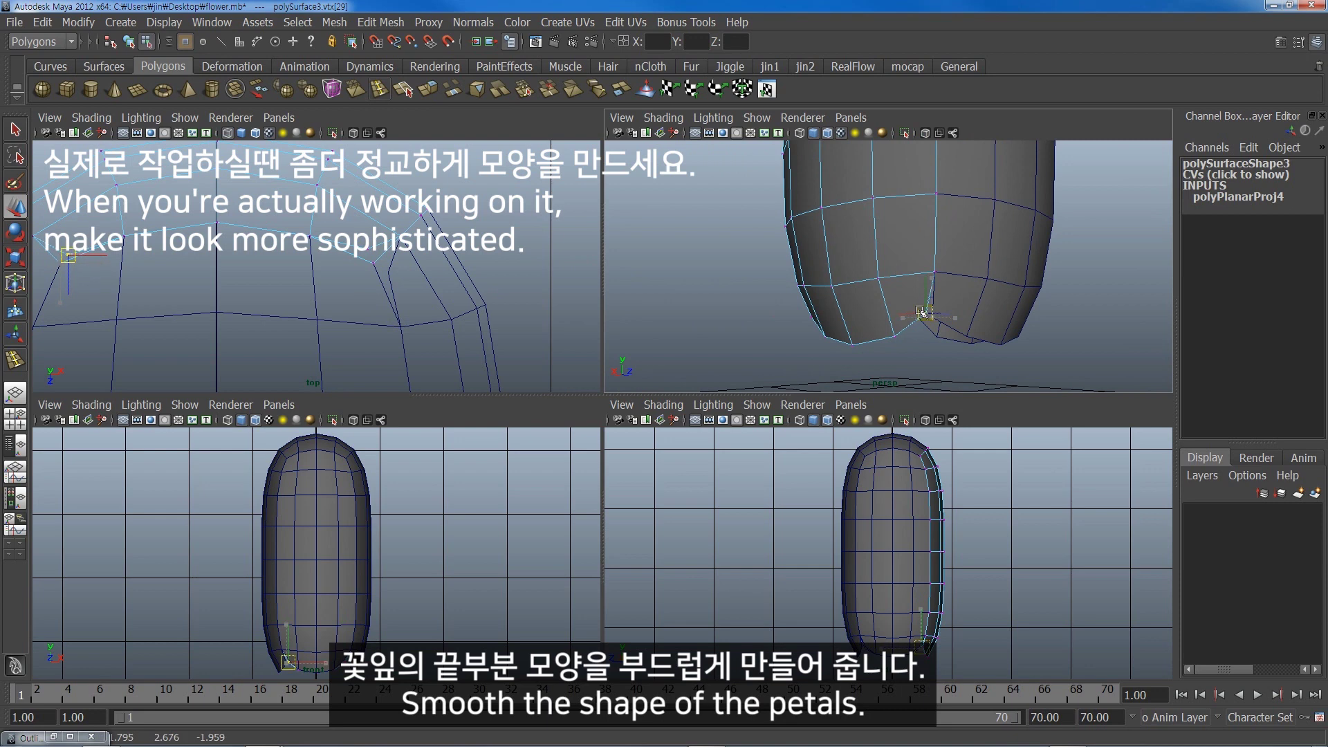
# Nudge vertex vtx[29] on the next petal slightly up-right
pyautogui.click(924, 311)
pyautogui.keyDown('alt'); pyautogui.moveTo(410, 271); pyautogui.dragTo(280, 285, button='middle'); pyautogui.keyUp('alt')
pyautogui.moveTo(282, 288); pyautogui.dragTo(283, 285)
pyautogui.keyDown('alt'); pyautogui.moveTo(895, 285); pyautogui.dragTo(738, 287); pyautogui.keyUp('alt')
pyautogui.moveTo(937, 296)
pyautogui.keyDown('alt'); pyautogui.mouseDown()
pyautogui.moveTo(988, 296)
pyautogui.moveTo(947, 322)
pyautogui.mouseUp(); pyautogui.keyUp('alt')
# Move tip vertex vtx[6] of polySurface6 and frame vertex vtx[0] from the front
pyautogui.click(853, 344)
pyautogui.keyDown('alt'); pyautogui.moveTo(853, 344); pyautogui.dragTo(852, 313); pyautogui.keyUp('alt')
pyautogui.keyDown('alt'); pyautogui.moveTo(263, 294); pyautogui.dragTo(255, 290, button='middle'); pyautogui.keyUp('alt')
pyautogui.keyDown('alt'); pyautogui.moveTo(892, 305); pyautogui.dragTo(934, 310); pyautogui.keyUp('alt')
pyautogui.click(922, 313)
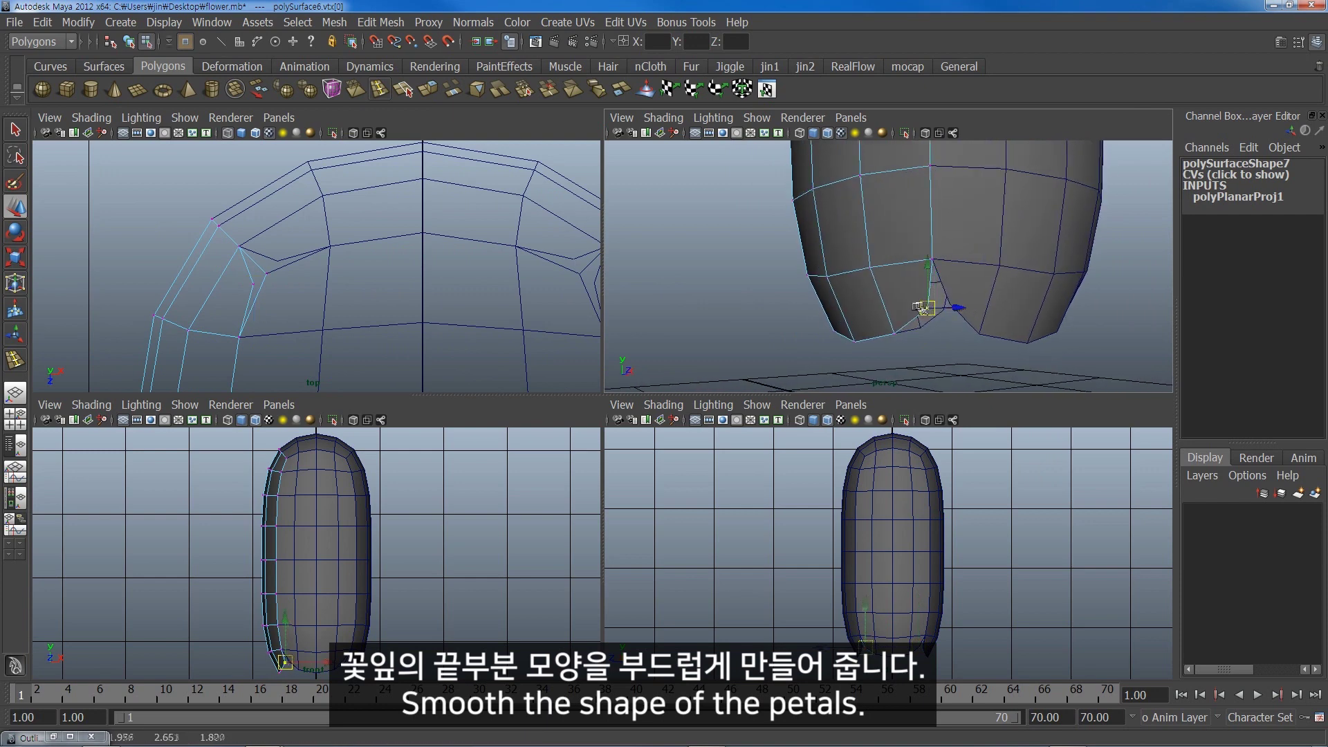
pyautogui.keyDown('alt'); pyautogui.moveTo(309, 323); pyautogui.dragTo(289, 283, button='middle'); pyautogui.keyUp('alt')
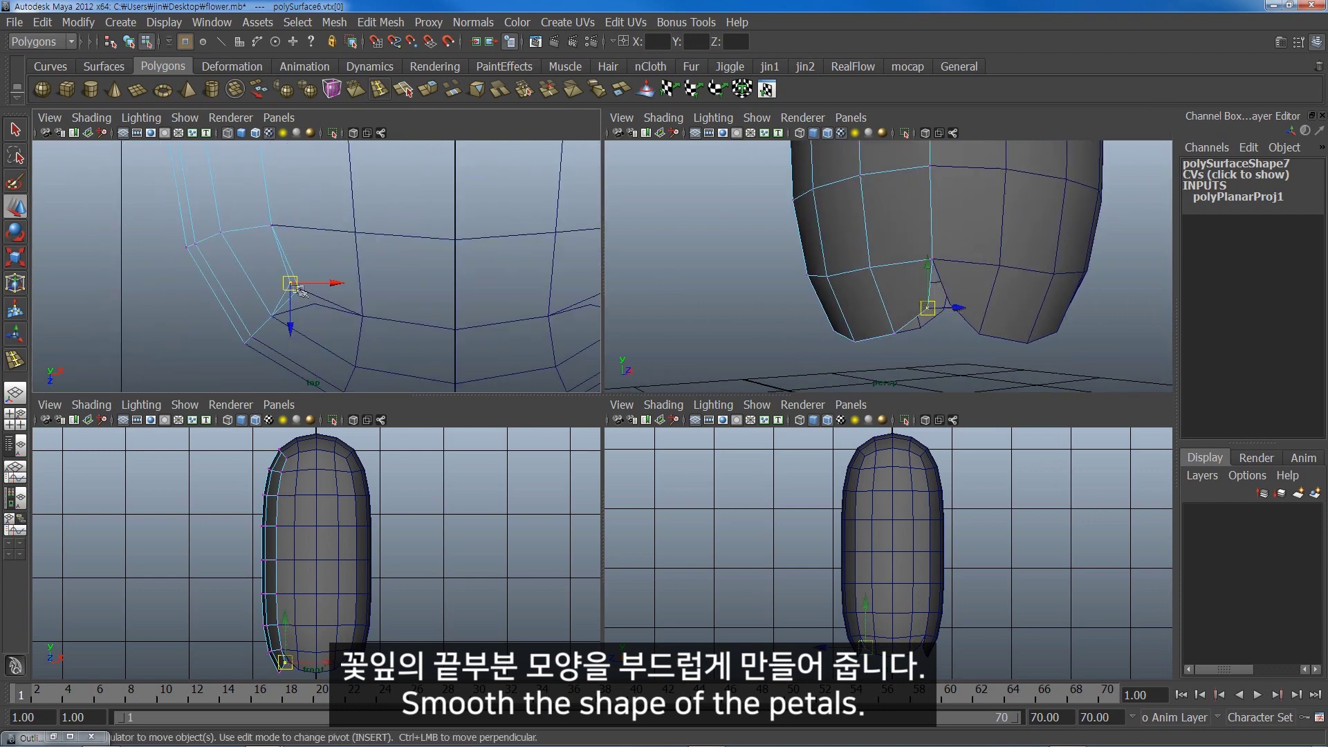
pyautogui.moveTo(733, 289)
pyautogui.keyDown('alt'); pyautogui.mouseDown()
pyautogui.moveTo(747, 287)
pyautogui.moveTo(681, 278)
pyautogui.moveTo(865, 272)
pyautogui.mouseUp(); pyautogui.keyUp('alt')
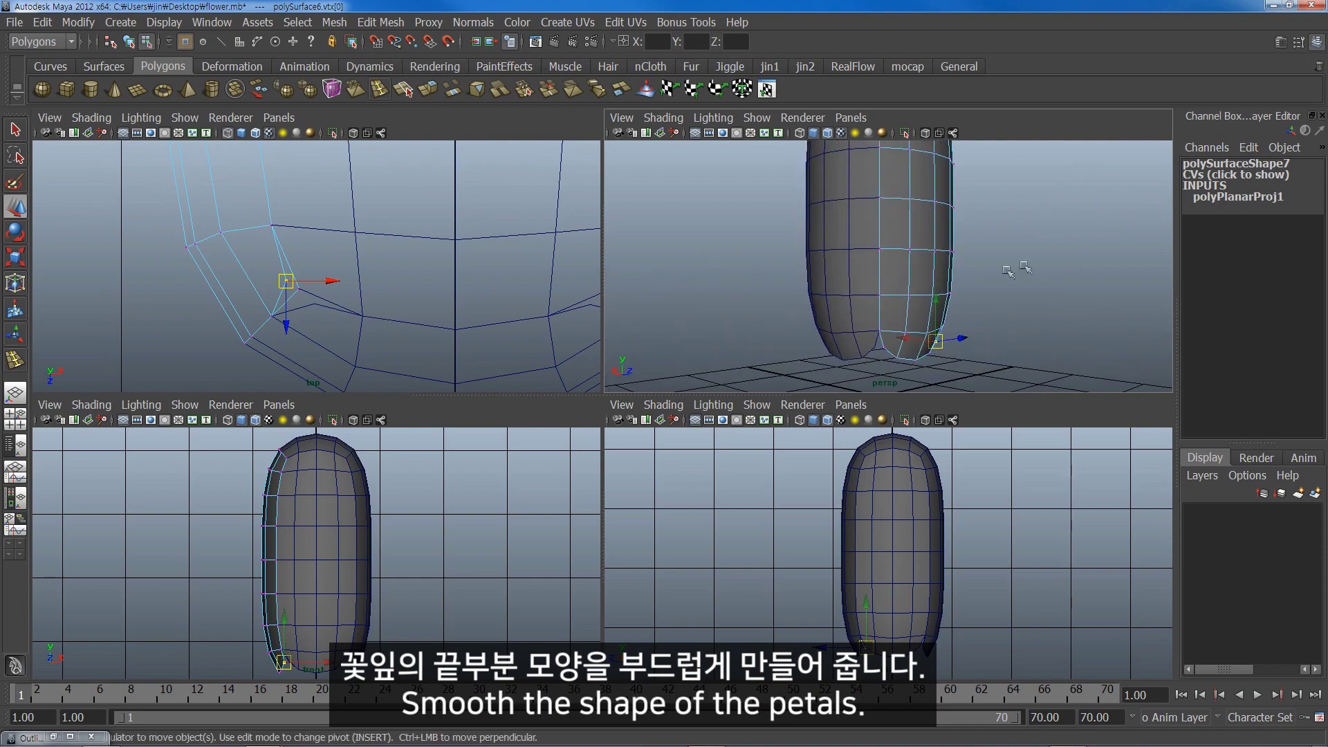
pyautogui.press('space')
# Return to object mode, inspect the reshaped petal tips, and select polySurface6
pyautogui.keyDown('alt'); pyautogui.moveTo(865, 272); pyautogui.dragTo(551, 379, button='right'); pyautogui.keyUp('alt')
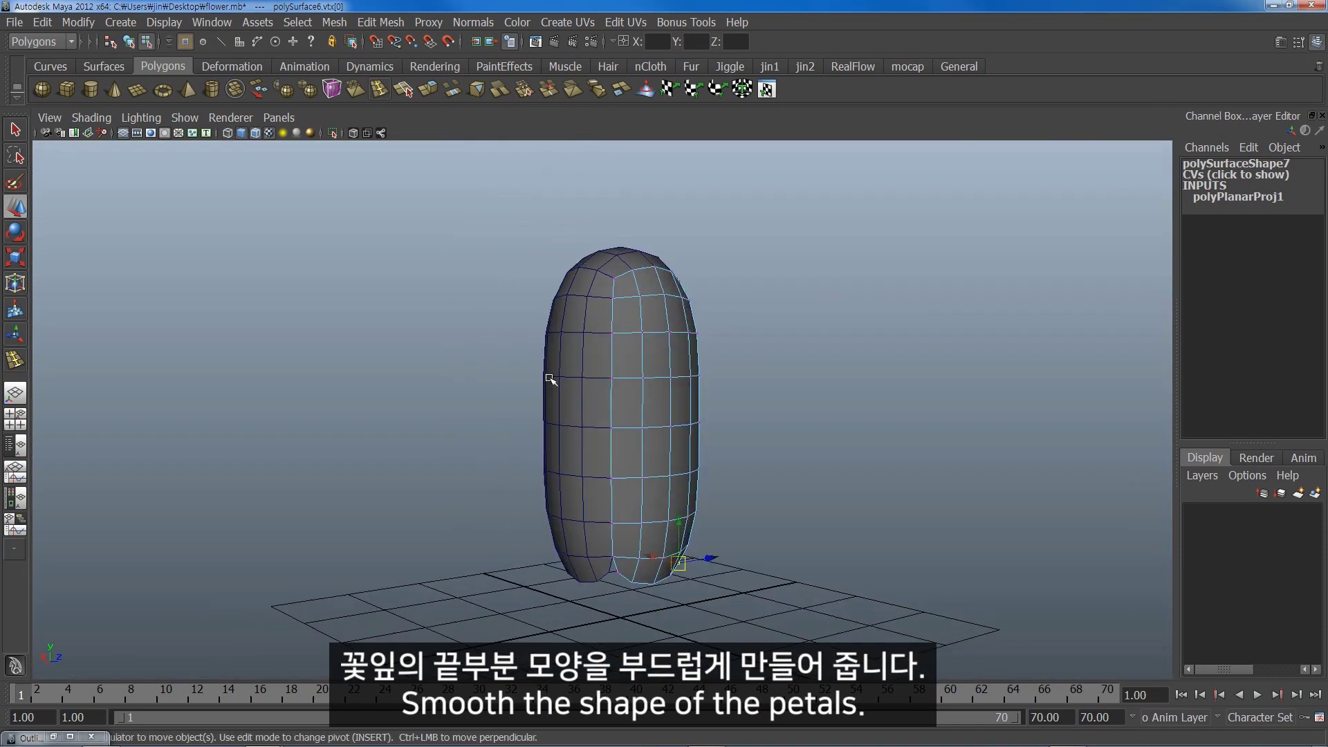
pyautogui.press('F8')
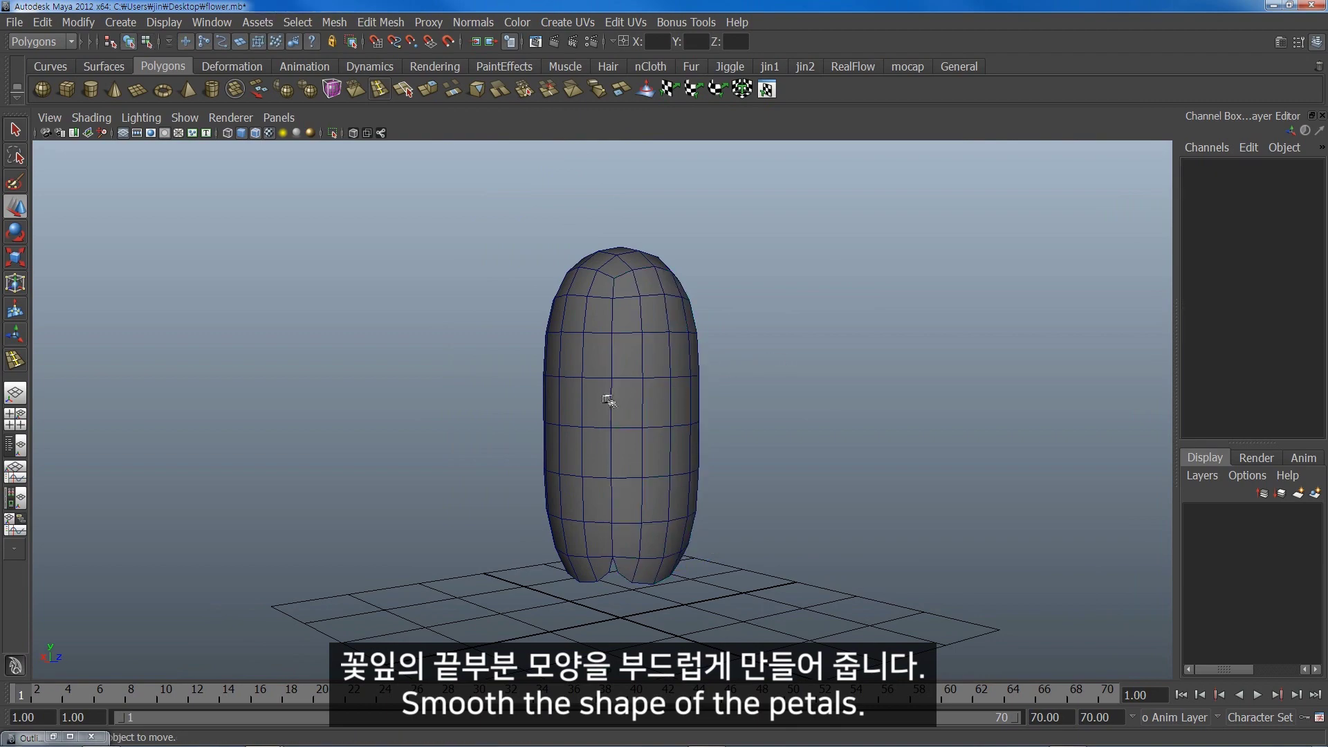
pyautogui.moveTo(580, 401)
pyautogui.keyDown('alt'); pyautogui.mouseDown()
pyautogui.moveTo(611, 389)
pyautogui.moveTo(551, 389)
pyautogui.moveTo(674, 382)
pyautogui.mouseUp(); pyautogui.keyUp('alt')
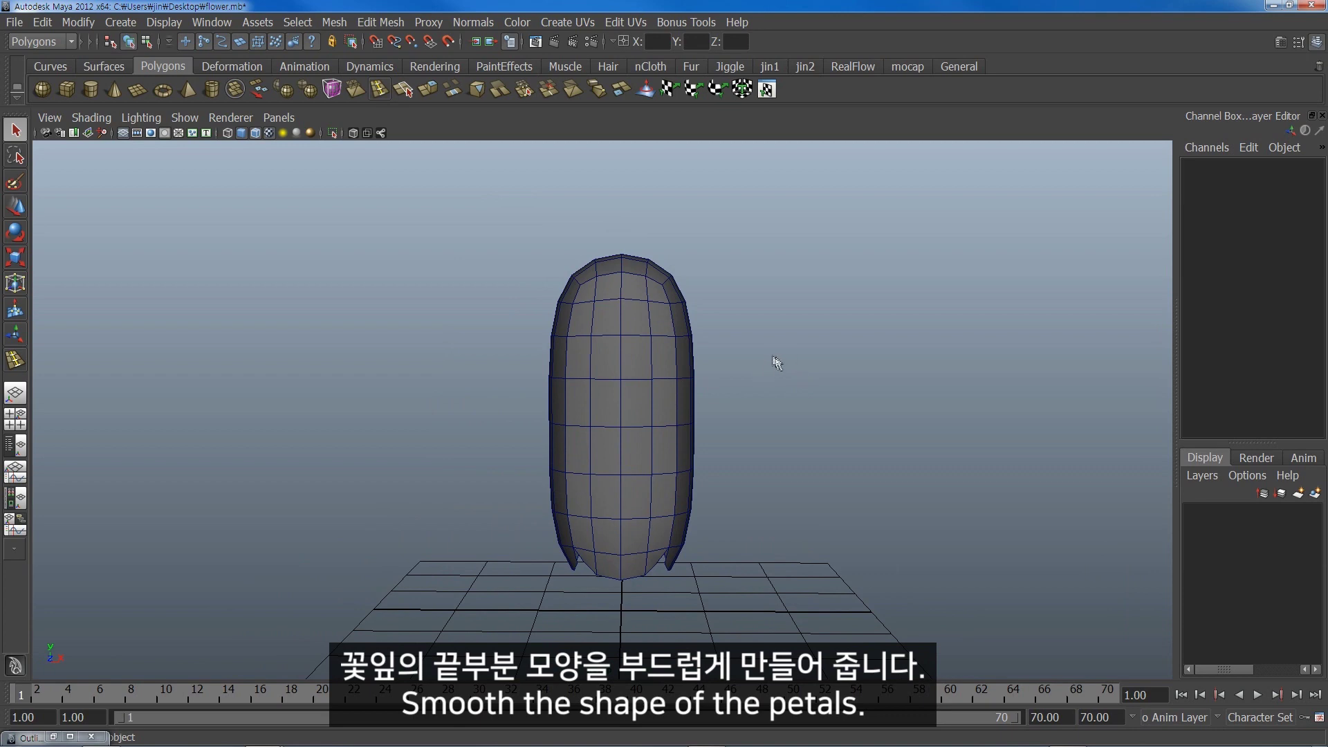
pyautogui.moveTo(777, 380)
pyautogui.keyDown('alt'); pyautogui.mouseDown()
pyautogui.moveTo(756, 380)
pyautogui.moveTo(795, 379)
pyautogui.moveTo(775, 381)
pyautogui.mouseUp(); pyautogui.keyUp('alt')
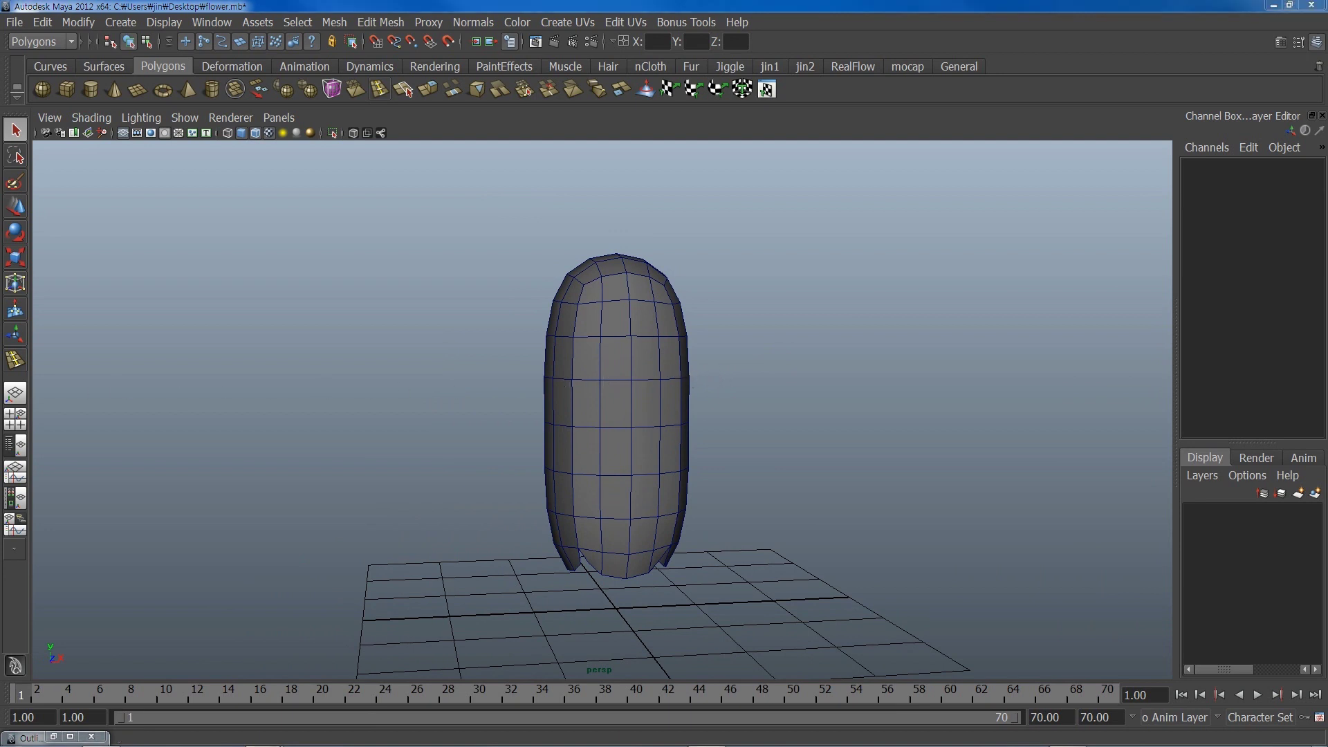
pyautogui.moveTo(296, 370)
pyautogui.keyDown('alt'); pyautogui.mouseDown()
pyautogui.moveTo(780, 373)
pyautogui.moveTo(735, 382)
pyautogui.moveTo(845, 409)
pyautogui.moveTo(690, 394)
pyautogui.moveTo(738, 407)
pyautogui.moveTo(733, 418)
pyautogui.mouseUp(); pyautogui.keyUp('alt')
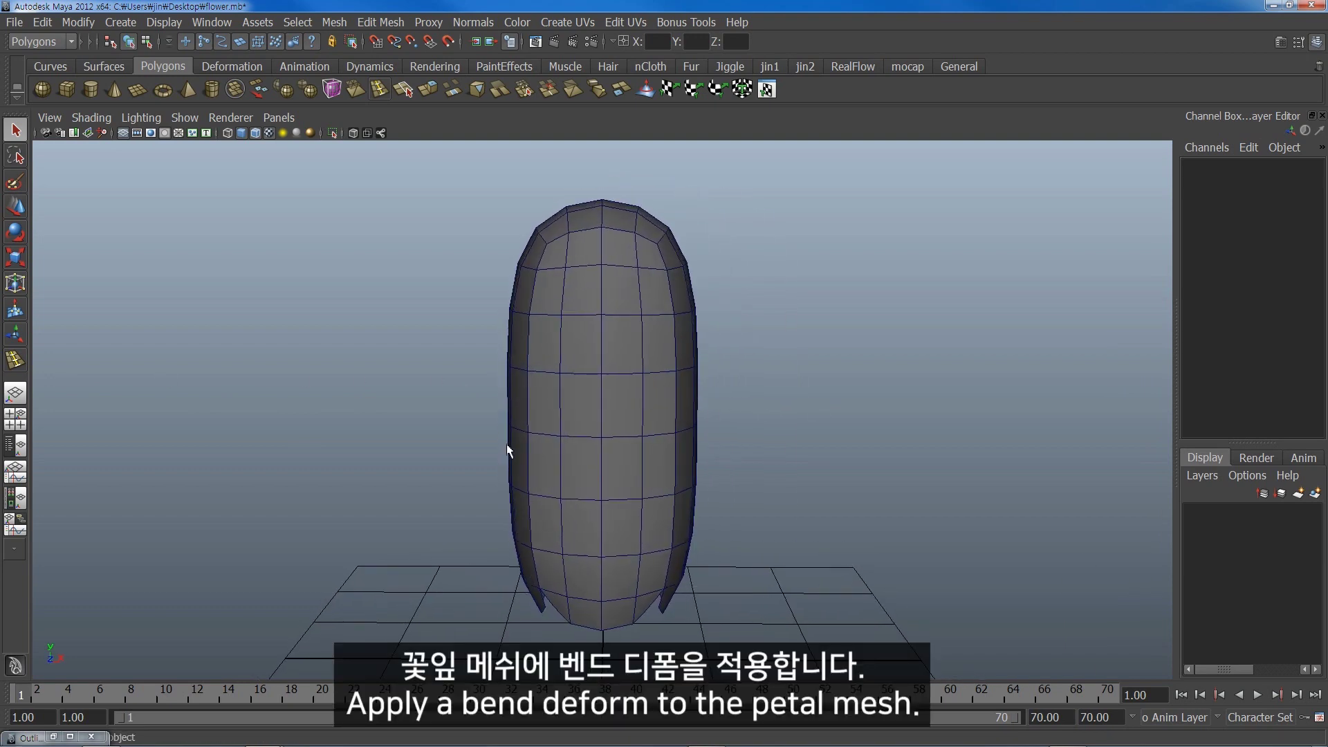
pyautogui.click(509, 450)
pyautogui.keyDown('alt'); pyautogui.moveTo(575, 424); pyautogui.dragTo(581, 409); pyautogui.keyUp('alt')
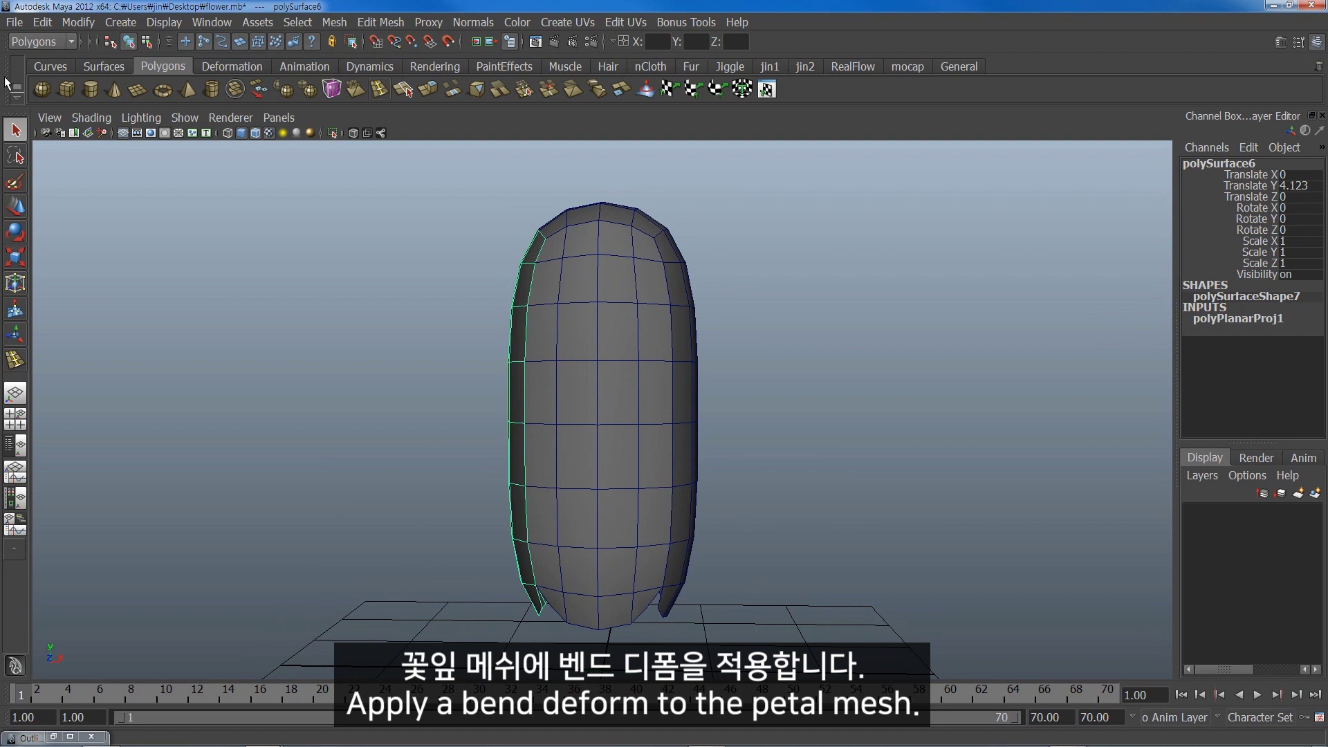
pyautogui.click(42, 41)
# Create a bend deformer on polySurface6 using default Bend options
pyautogui.click(31, 56)
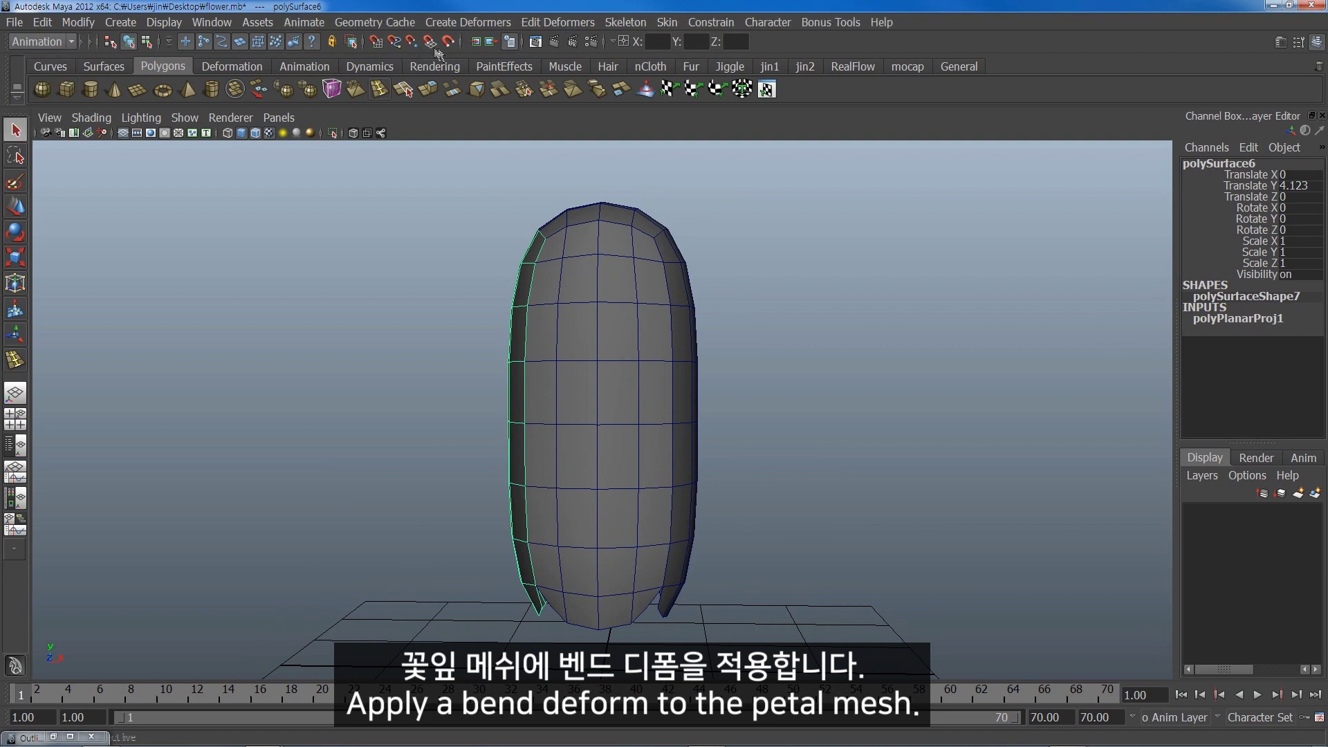
pyautogui.click(468, 22)
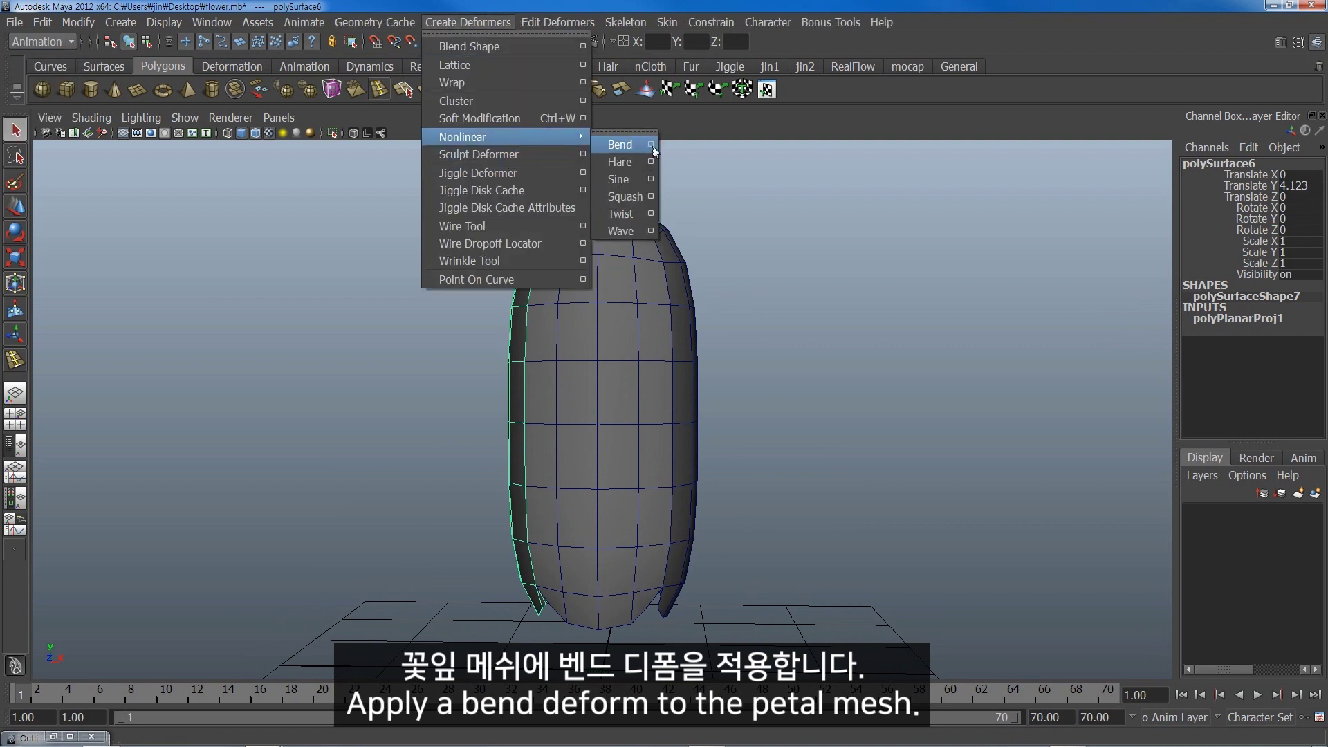
pyautogui.click(651, 145)
pyautogui.click(801, 191)
pyautogui.click(802, 228)
pyautogui.click(847, 411)
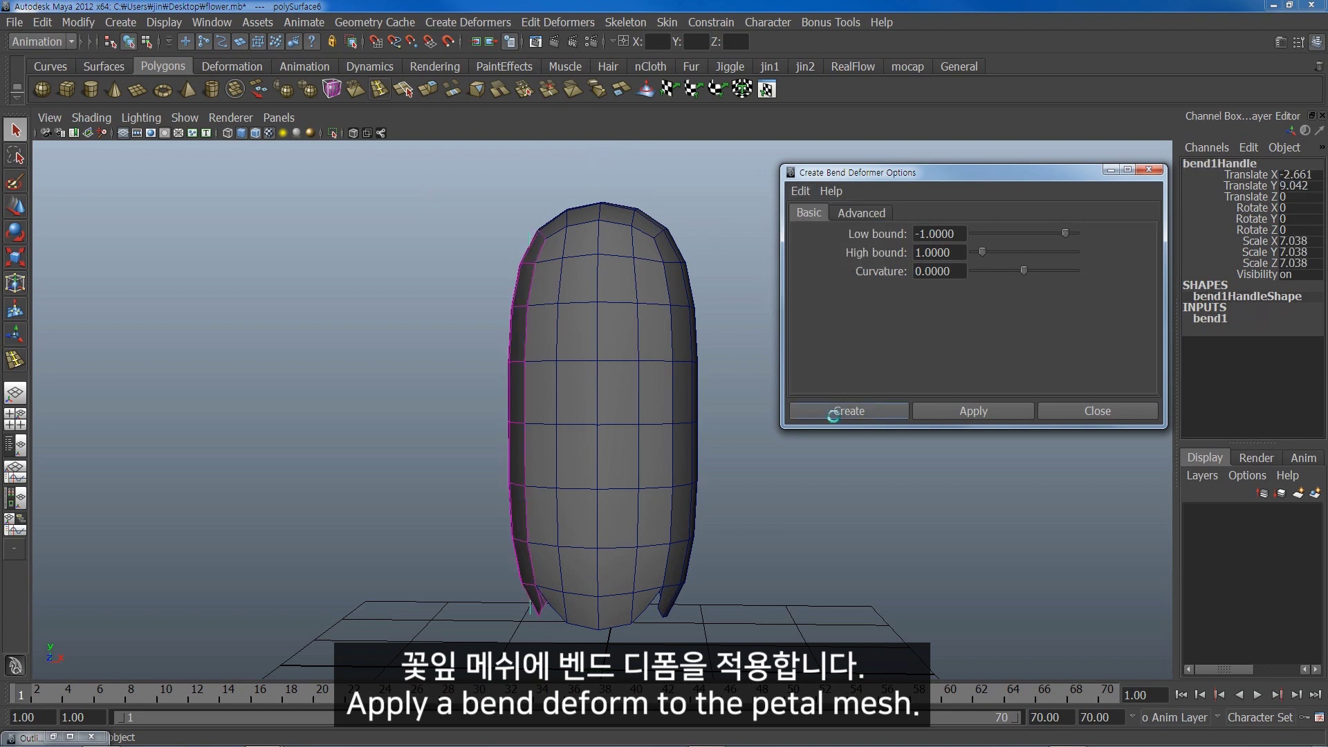
# Raise the bend1 handle to Translate Y 11.219 and show its bend attributes
pyautogui.press('w')
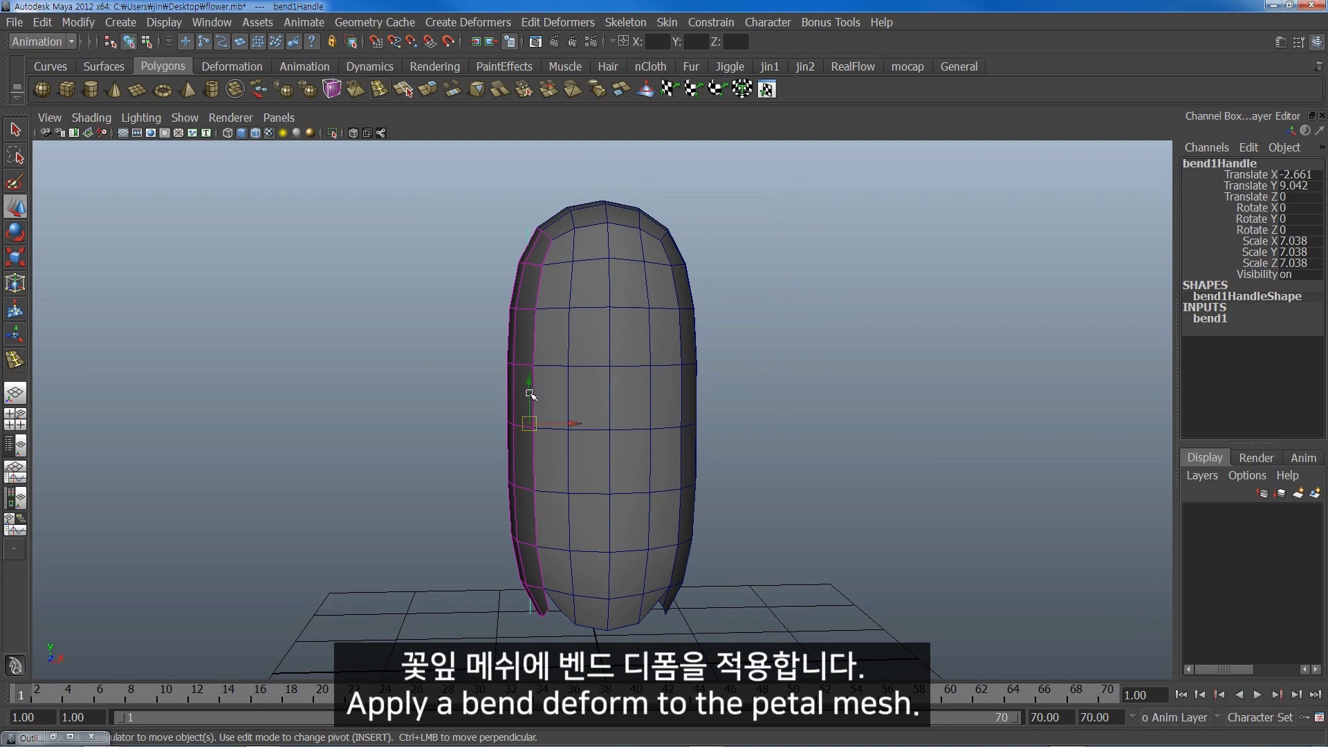
pyautogui.moveTo(530, 389); pyautogui.dragTo(529, 332)
pyautogui.press('space')
pyautogui.press('space')
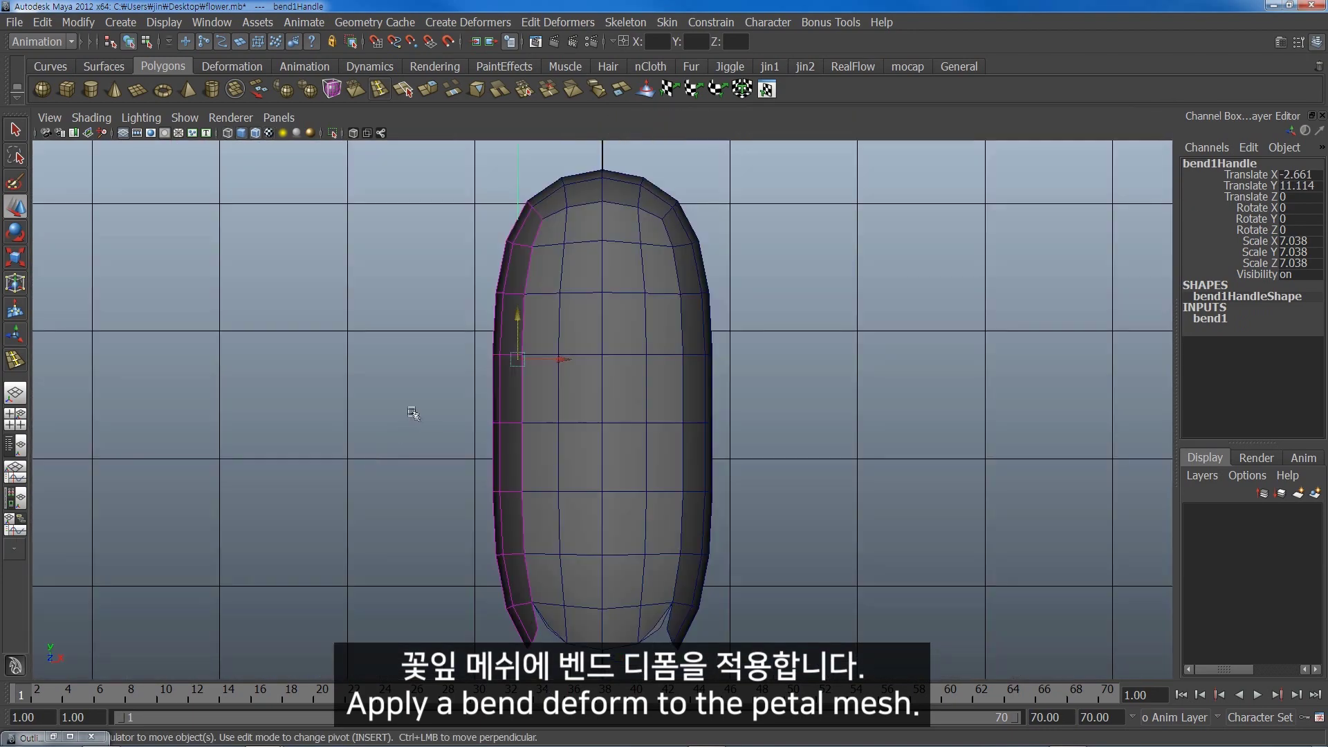
pyautogui.keyDown('alt'); pyautogui.moveTo(691, 372); pyautogui.dragTo(584, 371, button='middle'); pyautogui.keyUp('alt')
pyautogui.moveTo(579, 333); pyautogui.dragTo(743, 323)
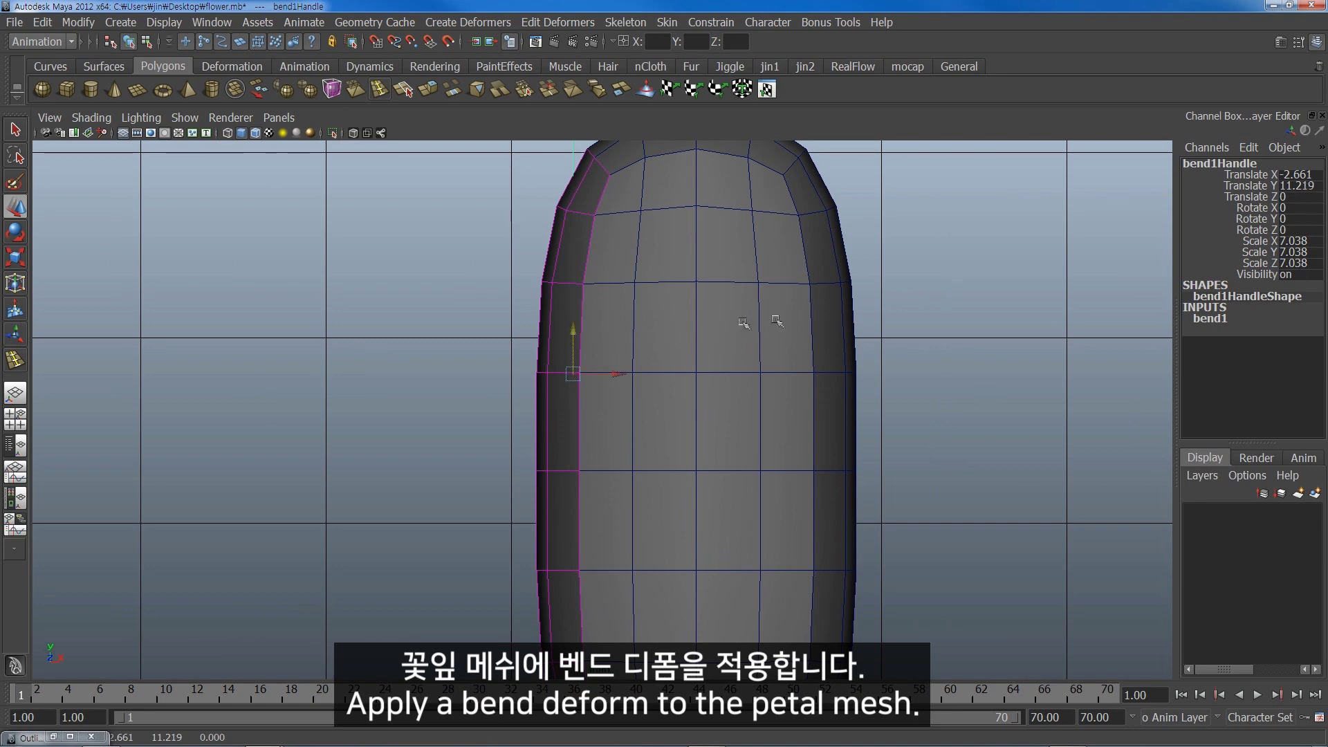
pyautogui.click(1213, 322)
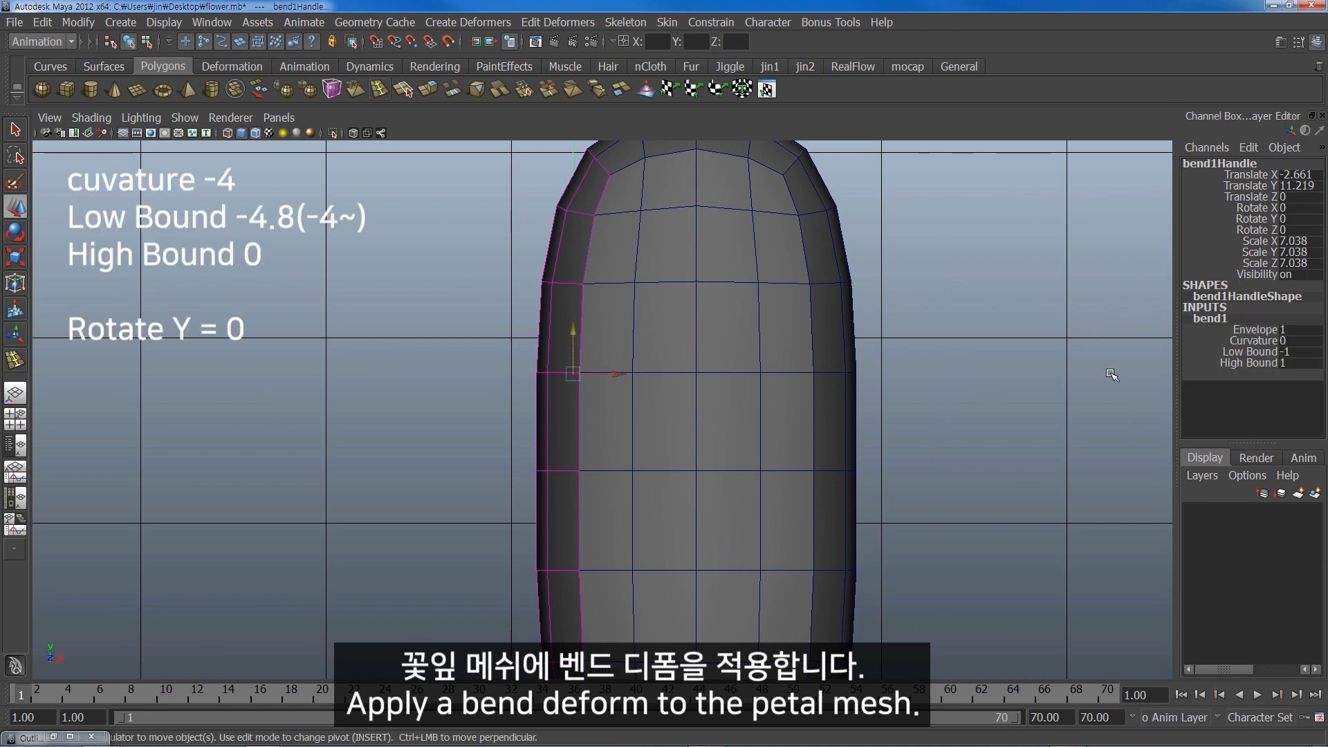
# Set bend1's High Bound to 0 and its handle's Rotate Y back to 0
pyautogui.click(1255, 364)
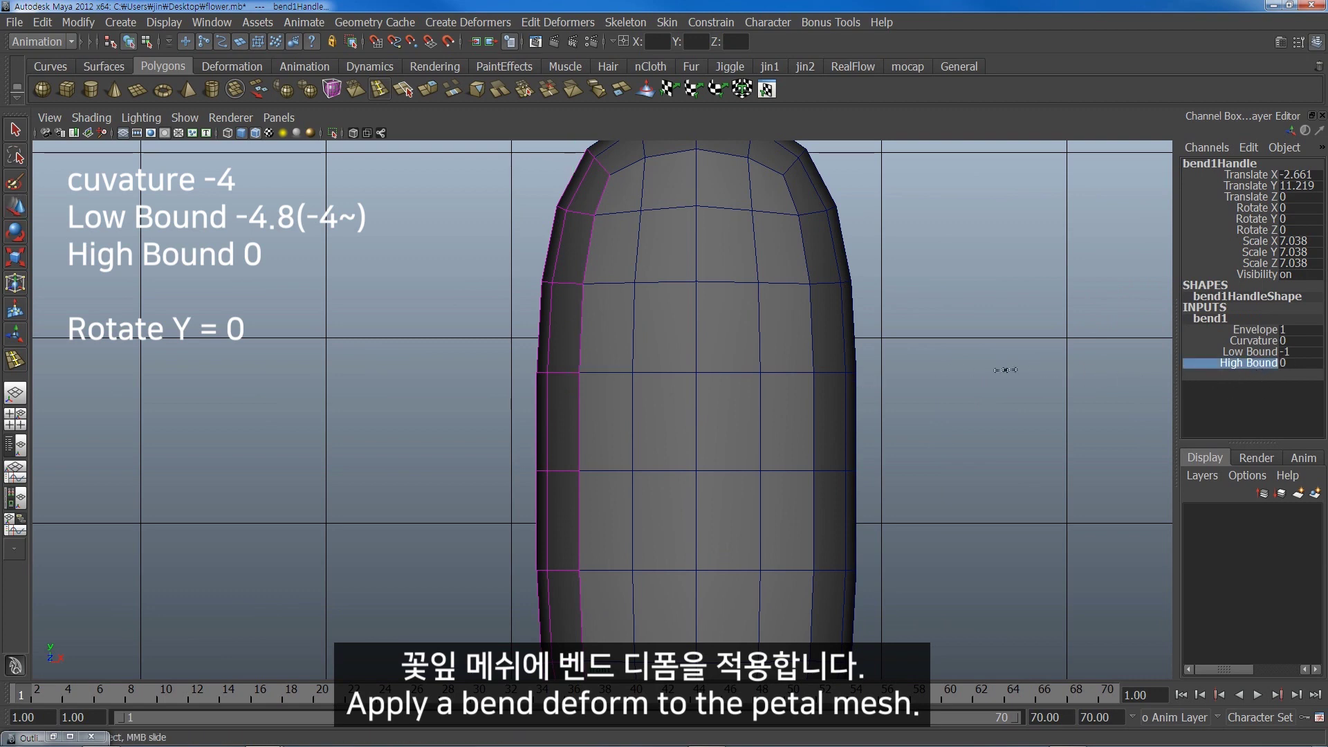
pyautogui.keyDown('alt'); pyautogui.moveTo(950, 371); pyautogui.dragTo(878, 381, button='middle'); pyautogui.keyUp('alt')
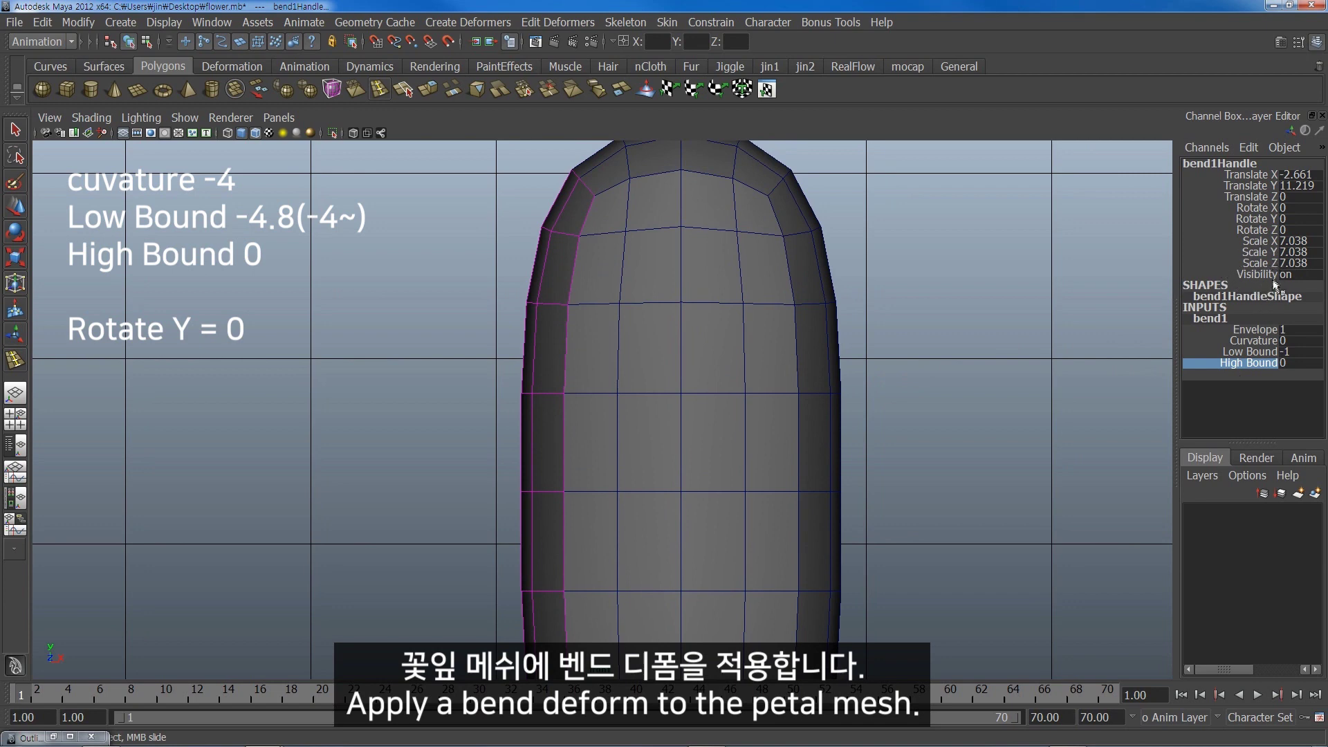
pyautogui.click(1290, 220)
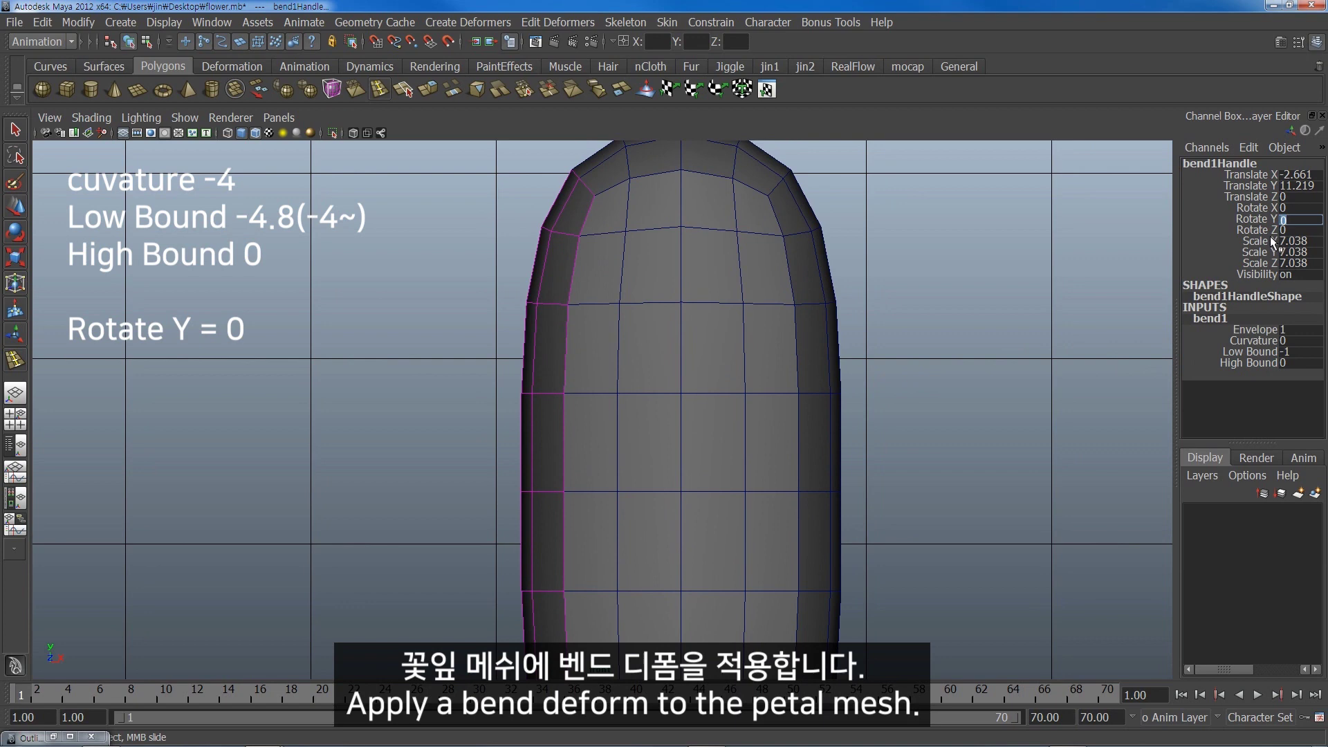
pyautogui.write('-90')
pyautogui.press('Return')
pyautogui.scroll(-2, 735, 327)
pyautogui.keyDown('alt'); pyautogui.moveTo(735, 327); pyautogui.dragTo(830, 294, button='middle'); pyautogui.keyUp('alt')
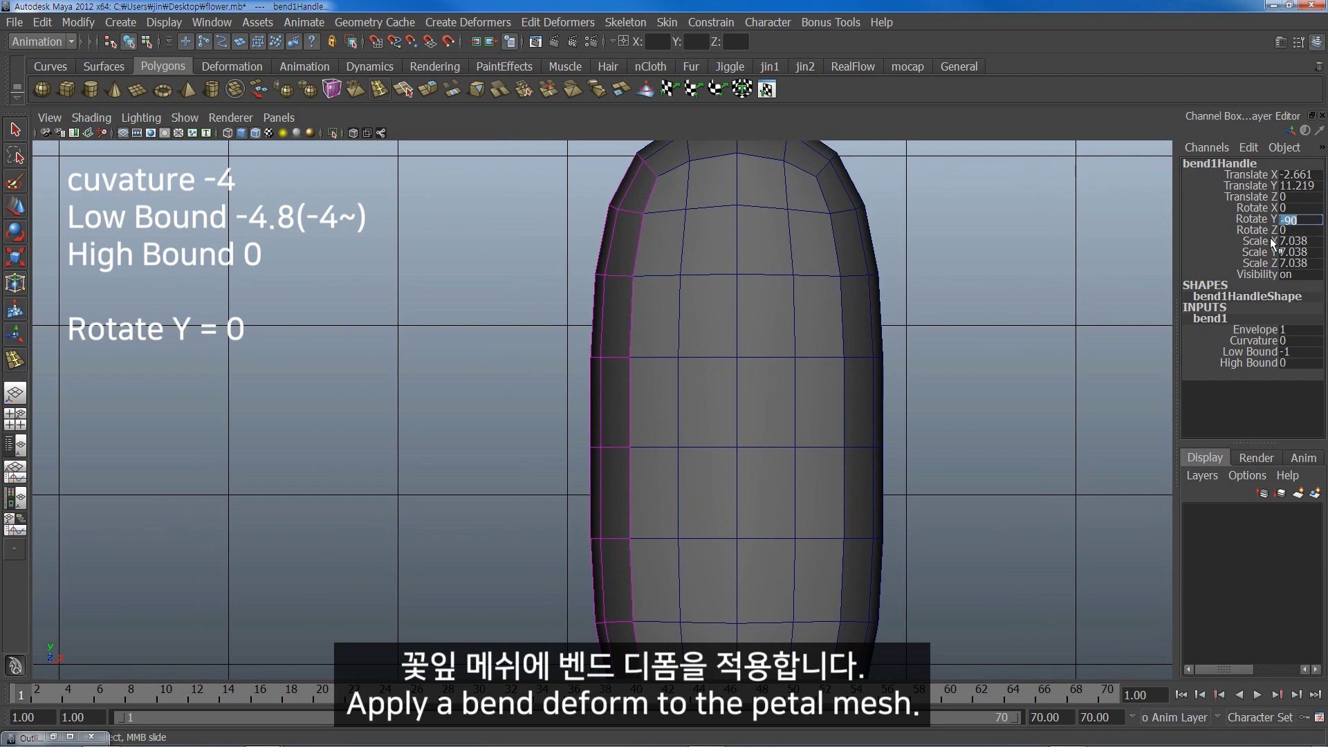
pyautogui.write('0')
pyautogui.press('Return')
# Curl the petal with Curvature -4 and a Low Bound of -4.8
pyautogui.click(1256, 340)
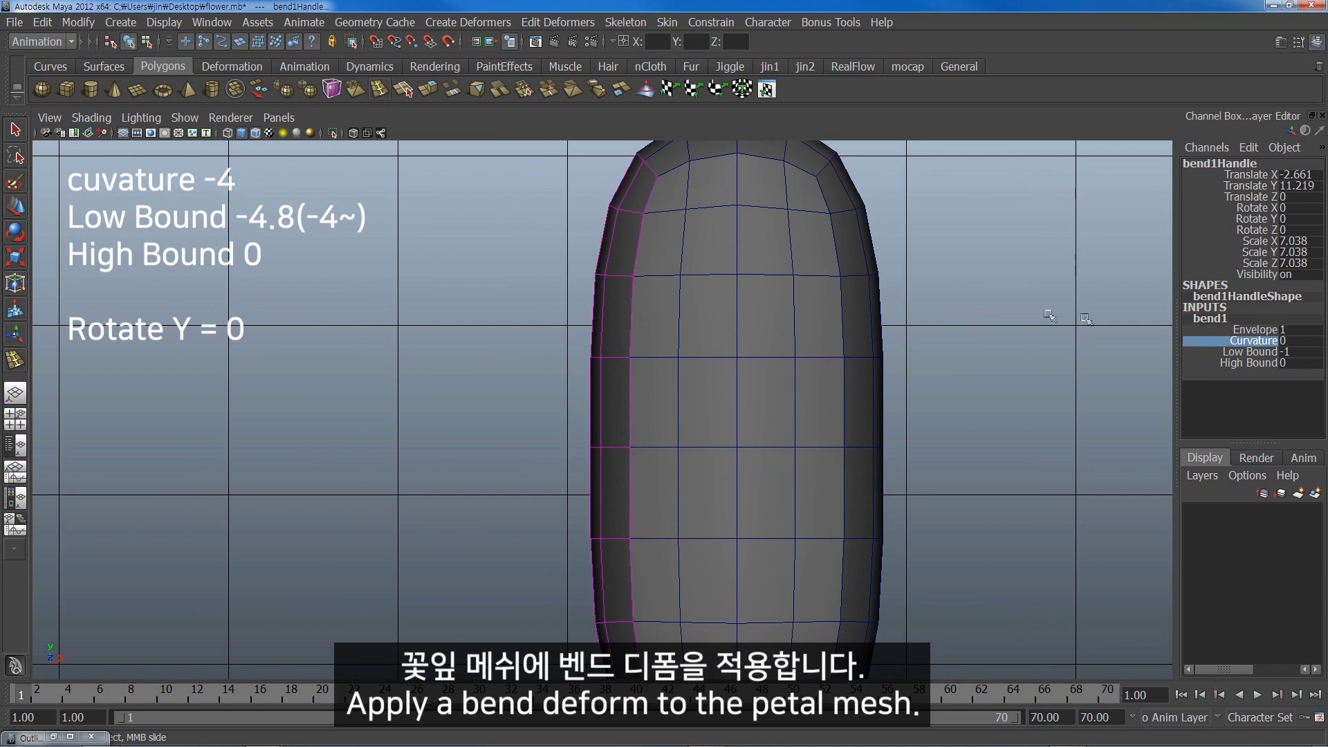
pyautogui.moveTo(912, 308); pyautogui.dragTo(903, 312, button='middle')
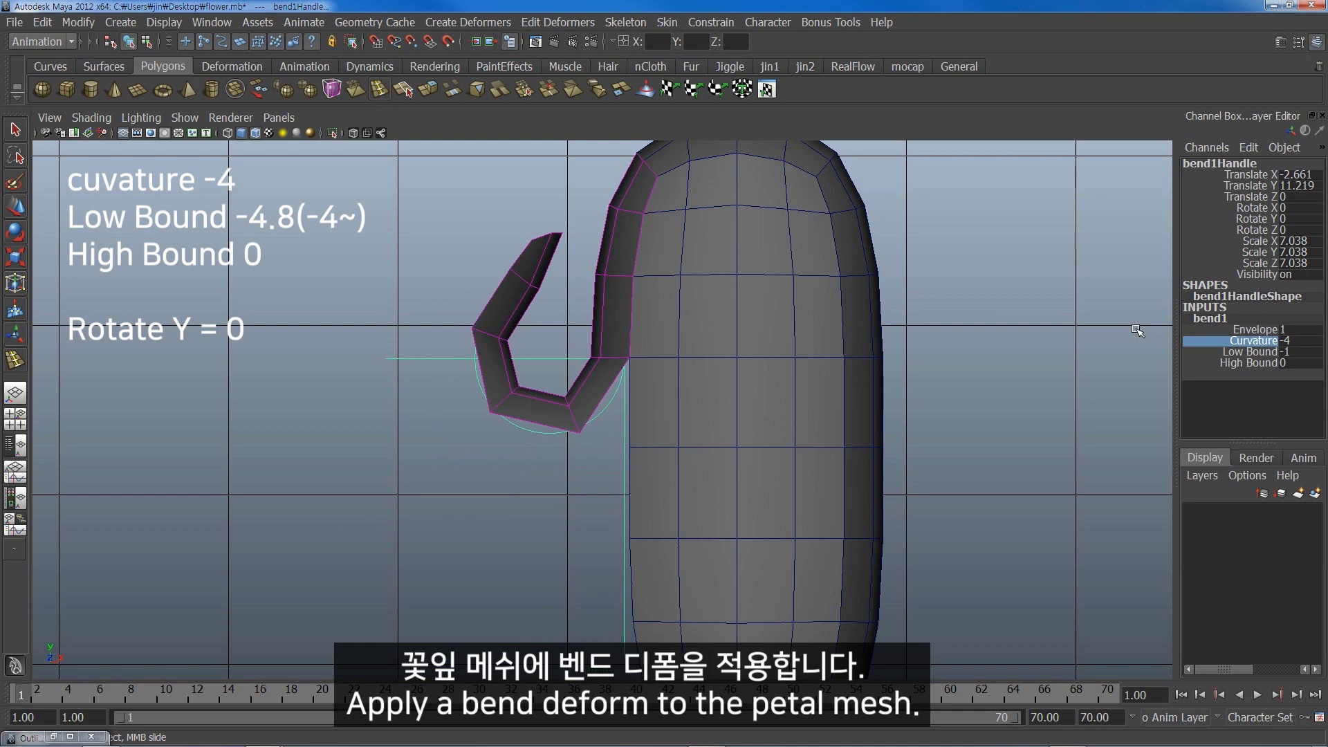
pyautogui.keyDown('alt'); pyautogui.moveTo(869, 396); pyautogui.dragTo(869, 363, button='middle'); pyautogui.keyUp('alt')
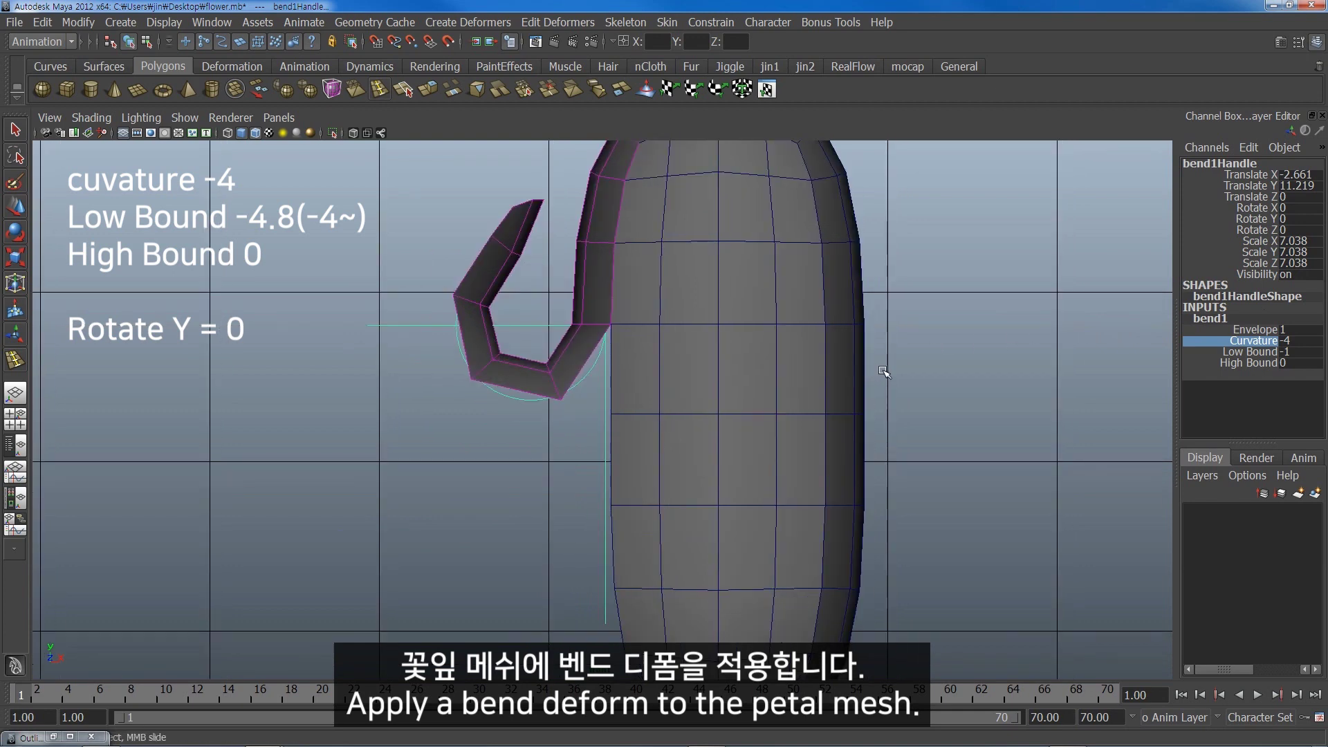
pyautogui.keyDown('alt'); pyautogui.moveTo(900, 382); pyautogui.dragTo(911, 337, button='middle'); pyautogui.keyUp('alt')
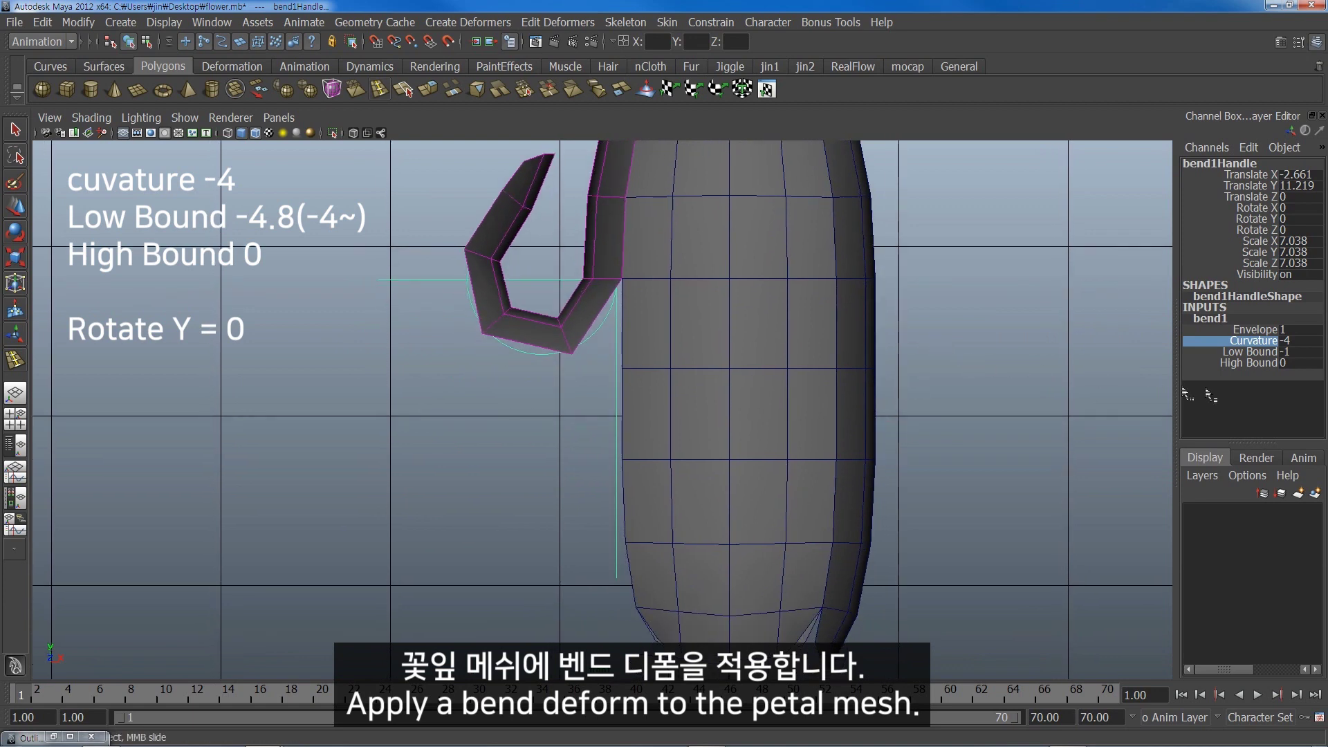
pyautogui.click(1275, 353)
pyautogui.moveTo(1020, 359); pyautogui.dragTo(967, 364, button='middle')
pyautogui.click(1291, 353)
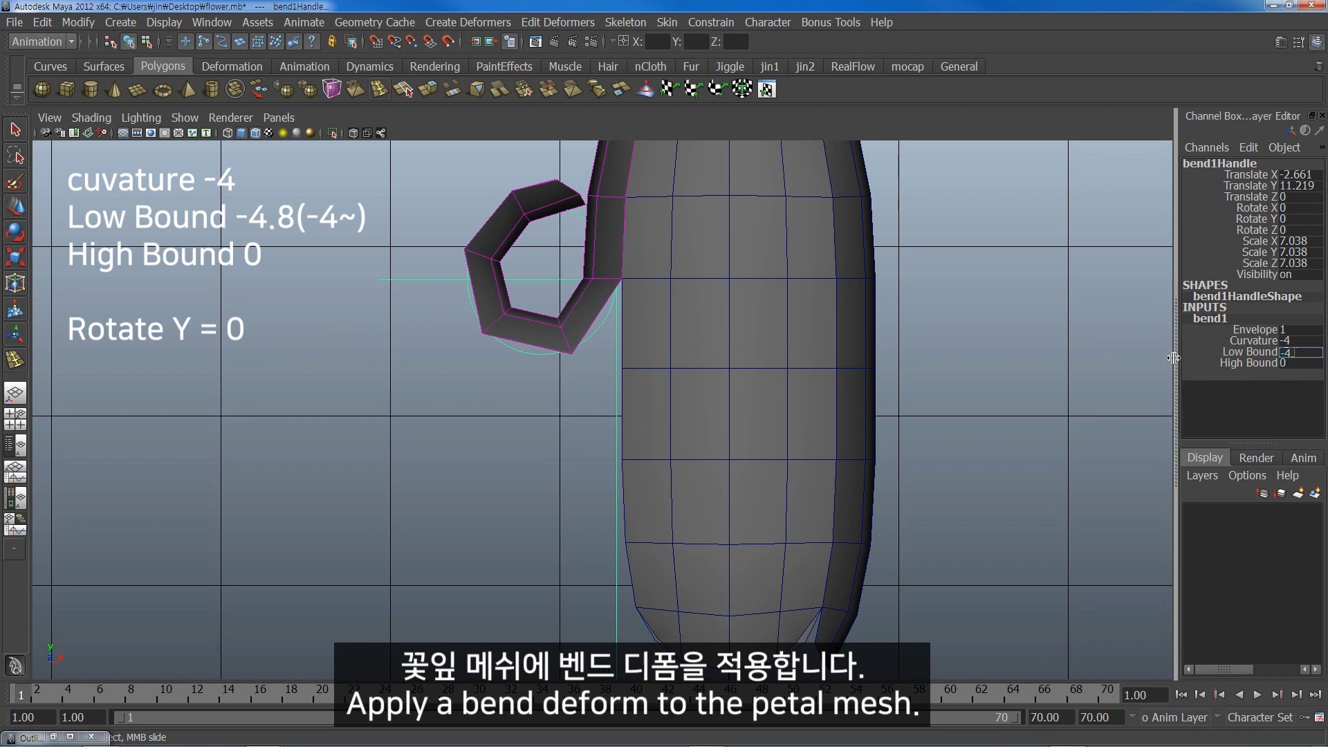
pyautogui.write('8')
pyautogui.press('Return')
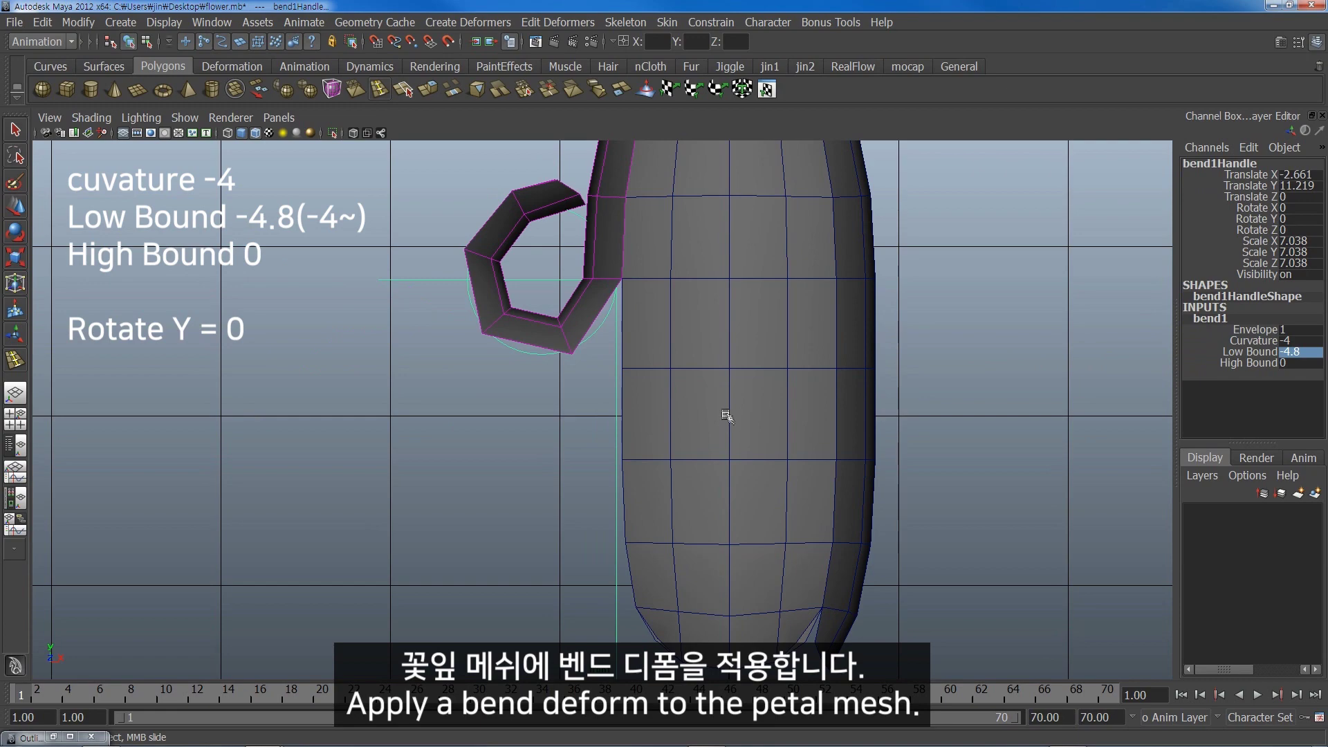
# Check the High Bound and inspect the curled petal from several angles
pyautogui.keyDown('alt'); pyautogui.moveTo(715, 412); pyautogui.dragTo(568, 413, button='right'); pyautogui.keyUp('alt')
pyautogui.keyDown('alt'); pyautogui.moveTo(568, 413); pyautogui.dragTo(595, 467, button='middle'); pyautogui.keyUp('alt')
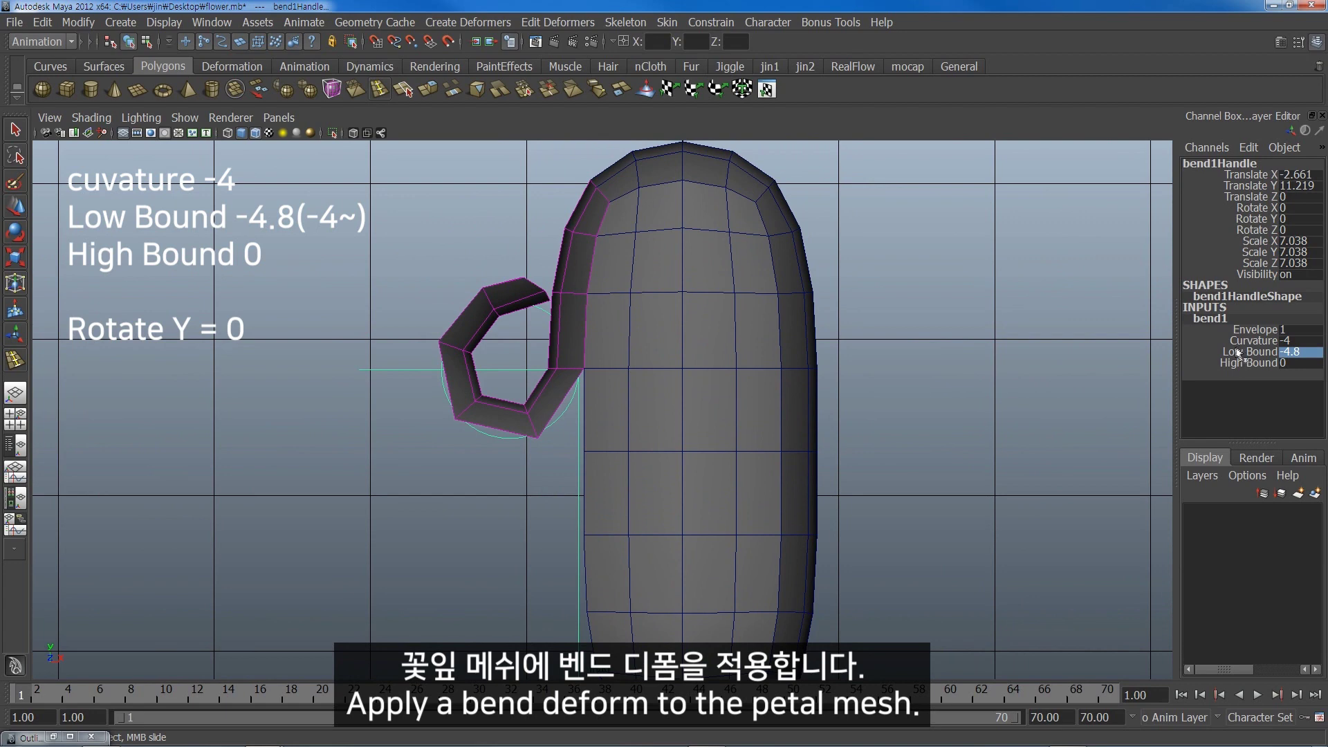
pyautogui.keyDown('alt'); pyautogui.moveTo(975, 361); pyautogui.dragTo(981, 364, button='middle'); pyautogui.keyUp('alt')
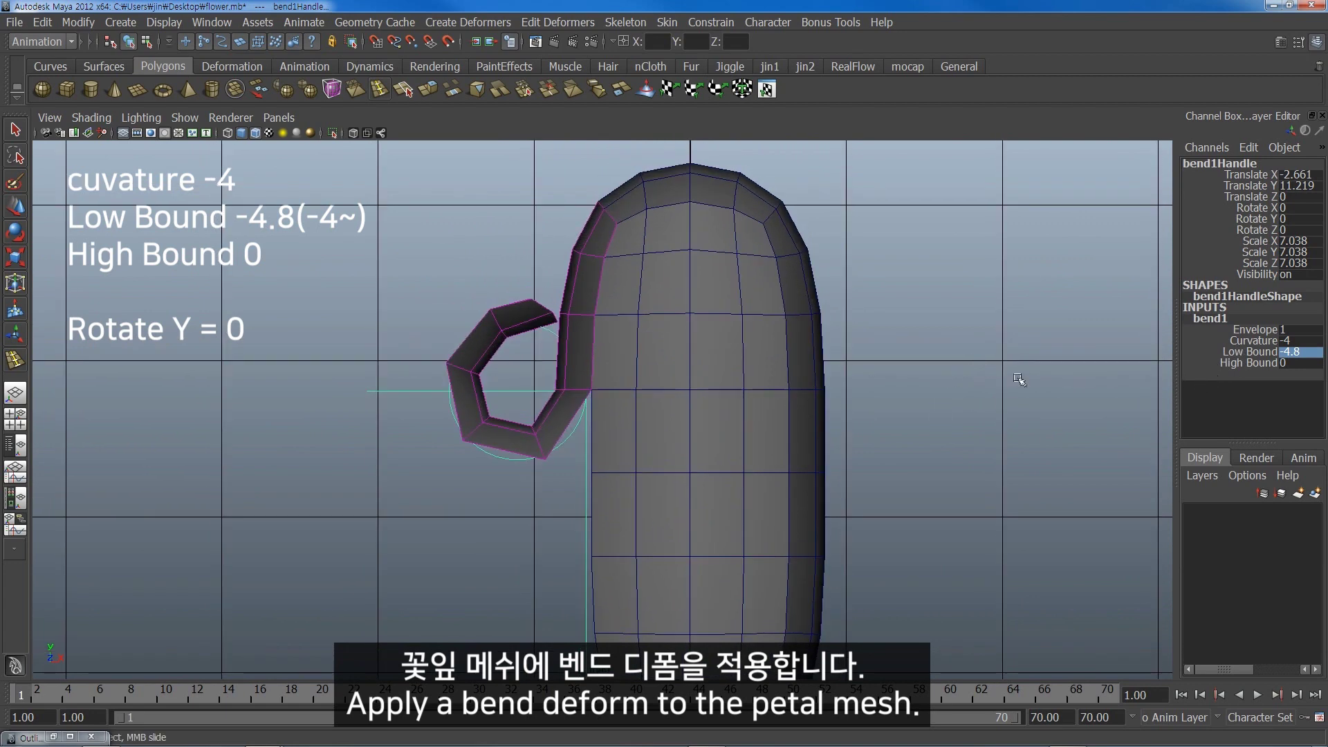
pyautogui.scroll(-1, 1019, 380)
pyautogui.click(1249, 363)
pyautogui.moveTo(914, 381); pyautogui.dragTo(934, 375, button='middle')
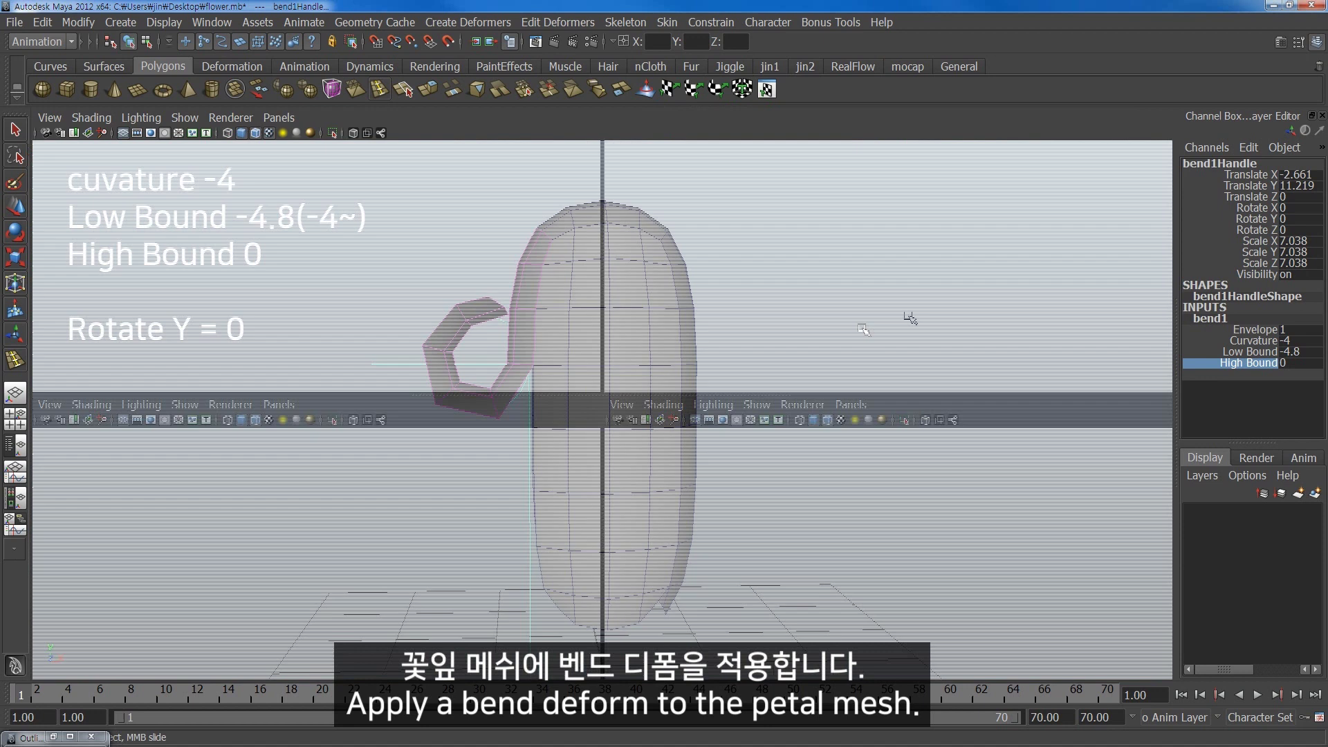
pyautogui.moveTo(864, 330)
pyautogui.keyDown('alt'); pyautogui.mouseDown()
pyautogui.moveTo(840, 370)
pyautogui.moveTo(623, 366)
pyautogui.moveTo(687, 391)
pyautogui.moveTo(735, 368)
pyautogui.mouseUp(); pyautogui.keyUp('alt')
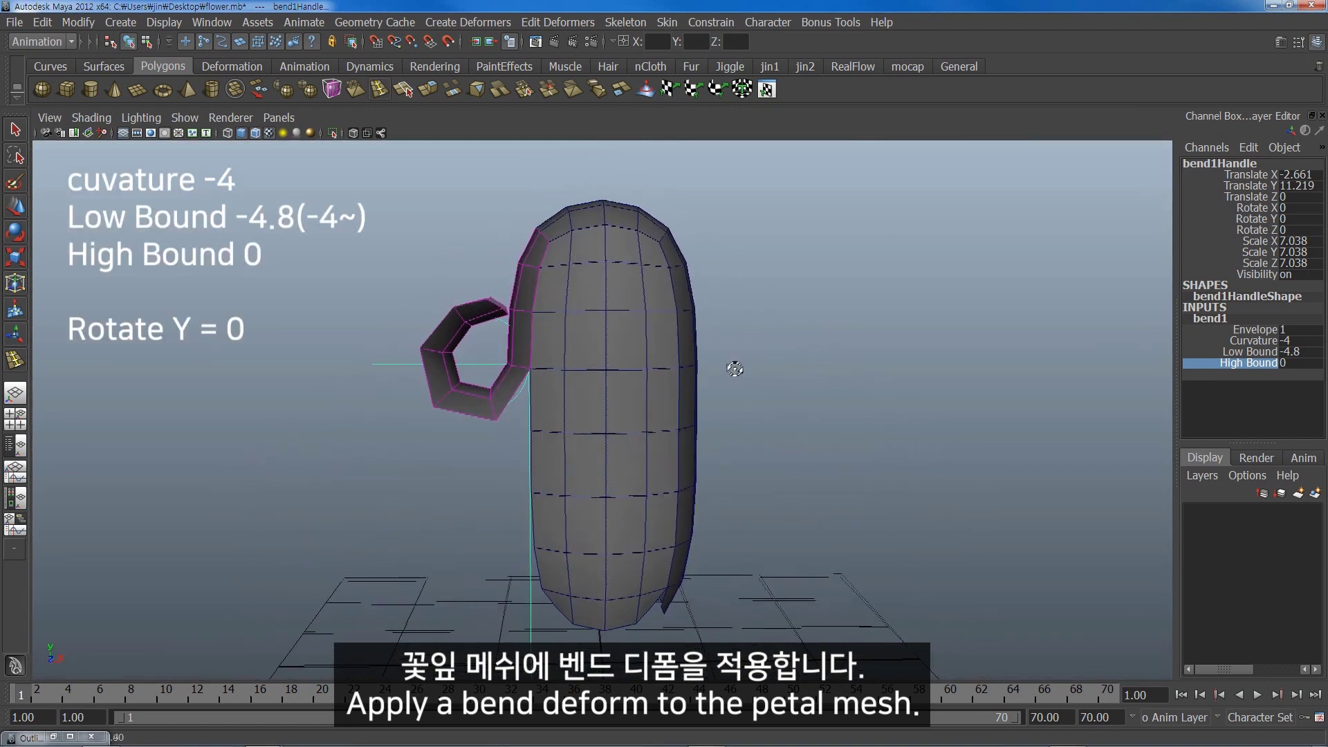
# Test-move the bend1 handle, then select the right petal
pyautogui.press('w')
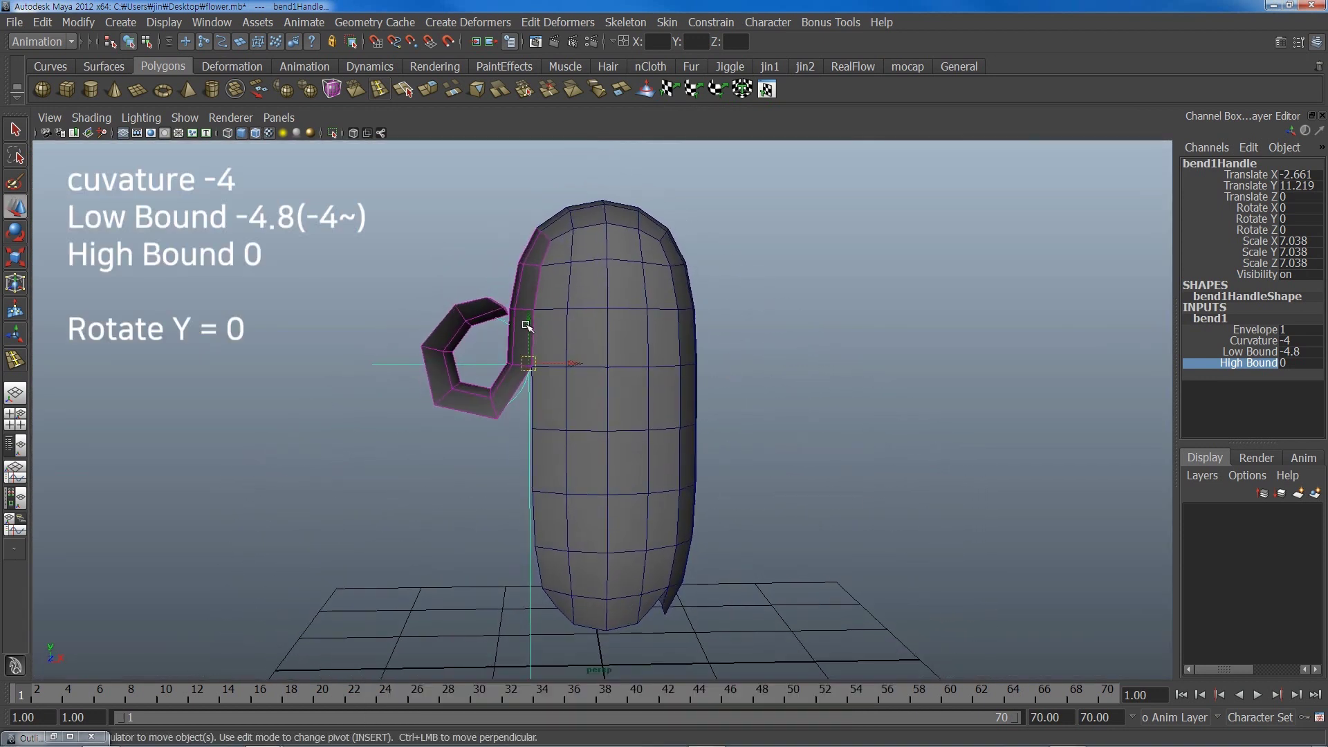
pyautogui.moveTo(527, 325)
pyautogui.mouseDown()
pyautogui.moveTo(526, 519)
pyautogui.moveTo(528, 325)
pyautogui.mouseUp()
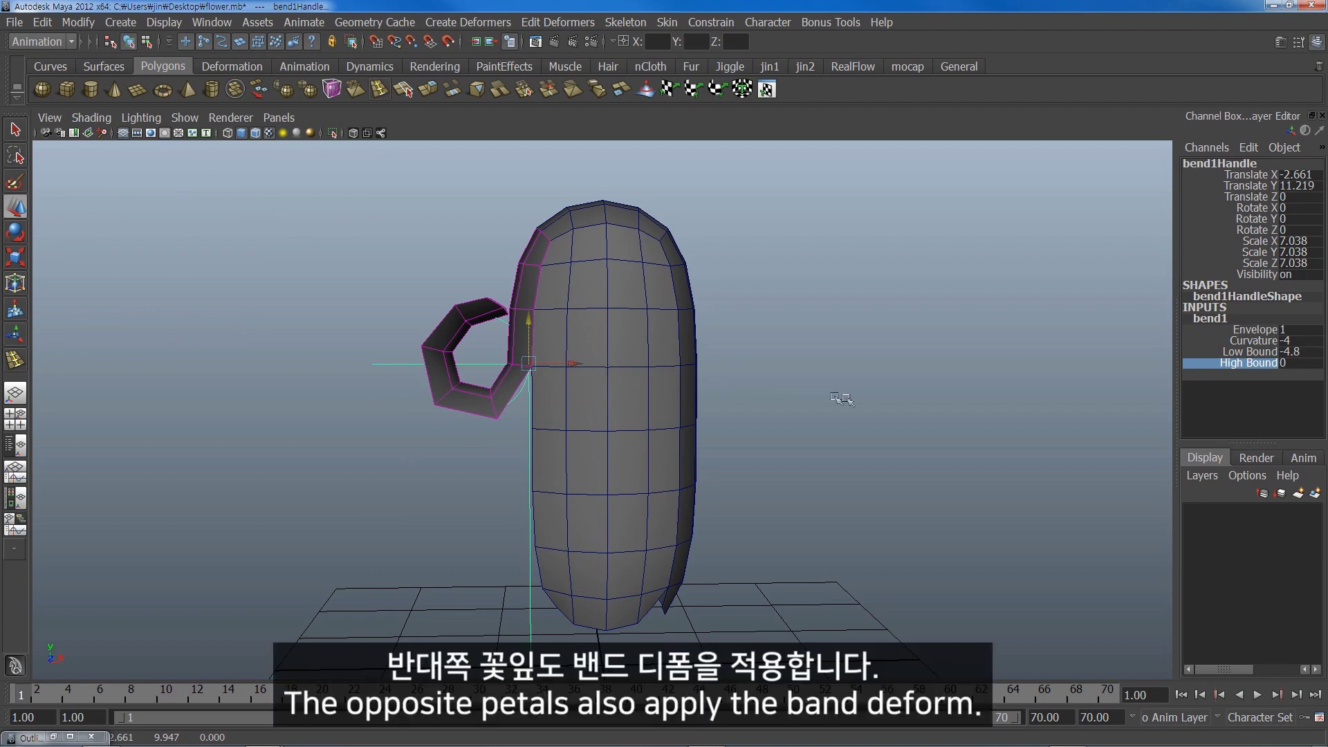
pyautogui.press('q')
pyautogui.moveTo(791, 414)
pyautogui.keyDown('alt'); pyautogui.mouseDown()
pyautogui.moveTo(805, 388)
pyautogui.moveTo(693, 432)
pyautogui.mouseUp(); pyautogui.keyUp('alt')
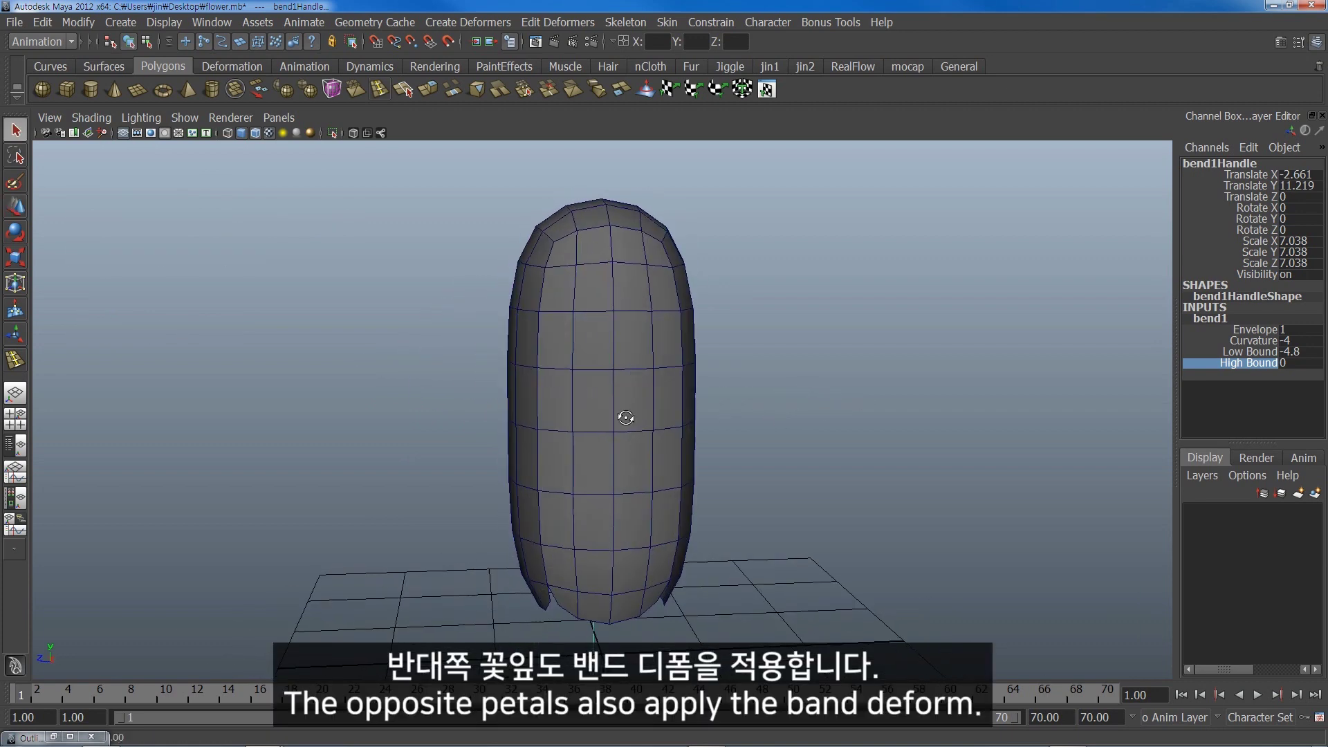
pyautogui.click(672, 443)
pyautogui.keyDown('alt'); pyautogui.moveTo(672, 443); pyautogui.dragTo(691, 439); pyautogui.keyUp('alt')
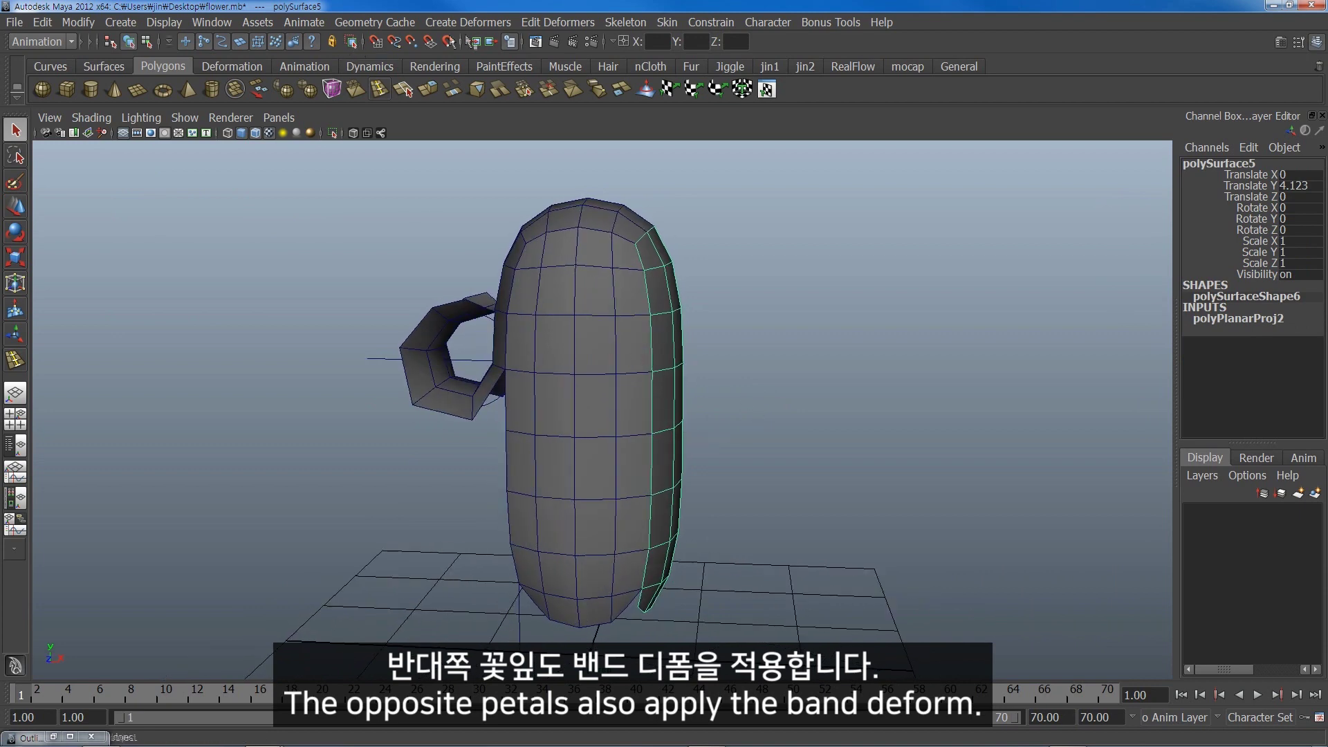
# Add bend deformer bend2 to the right petal and raise its handle to about 11.2
pyautogui.click(468, 23)
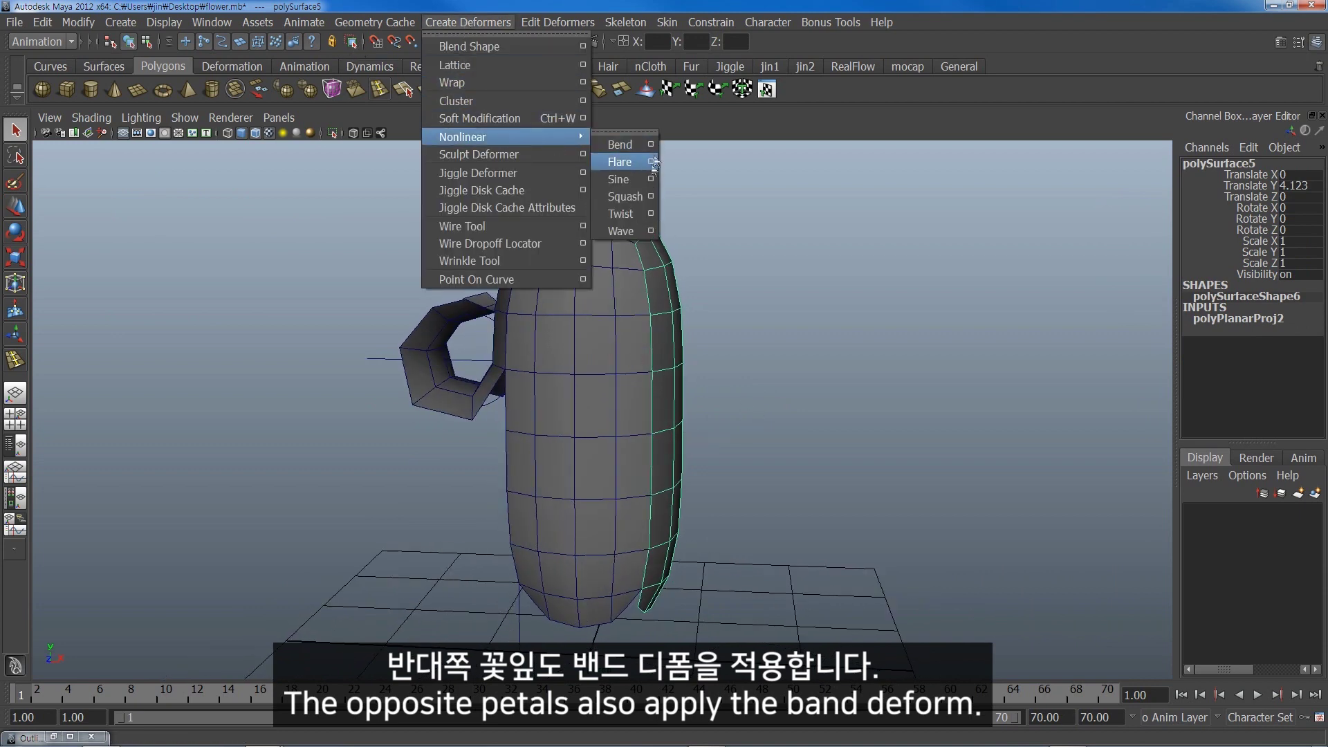
pyautogui.click(630, 143)
pyautogui.keyDown('alt'); pyautogui.moveTo(699, 387); pyautogui.dragTo(725, 372); pyautogui.keyUp('alt')
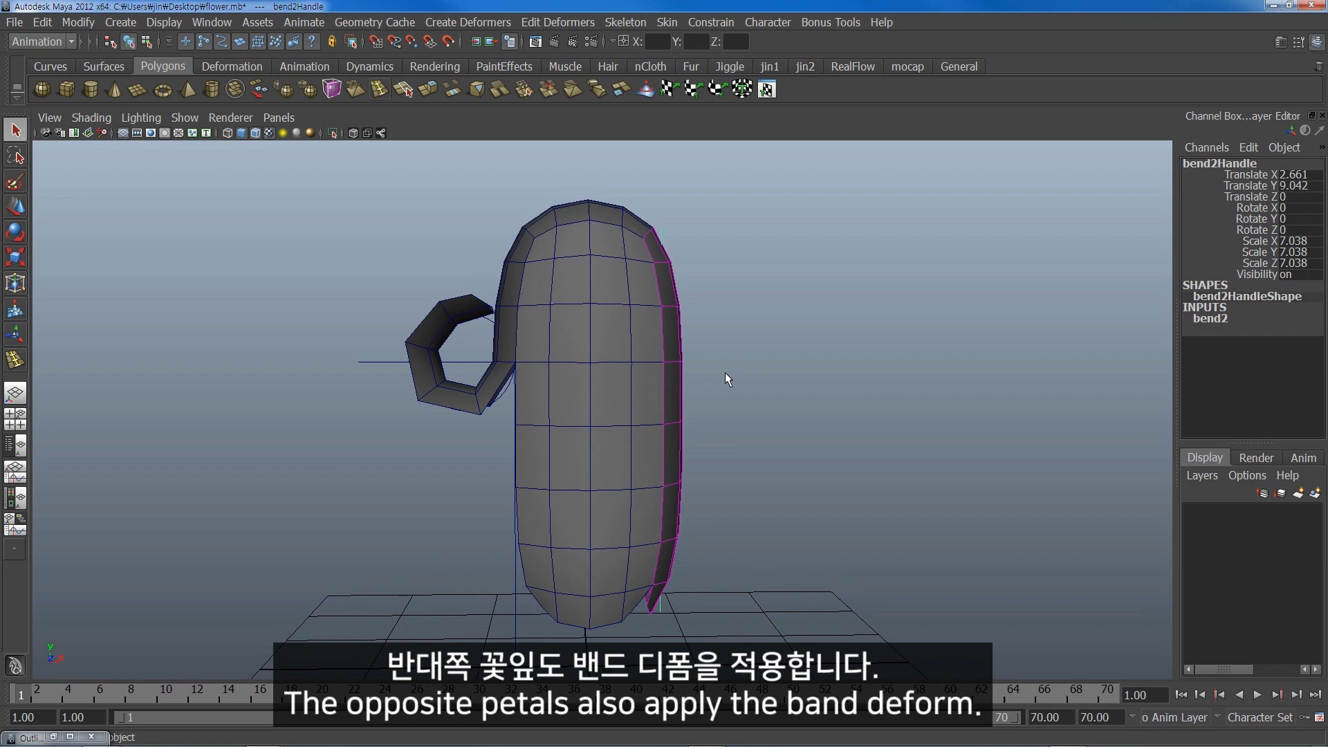
pyautogui.press('w')
pyautogui.press('space')
pyautogui.press('space')
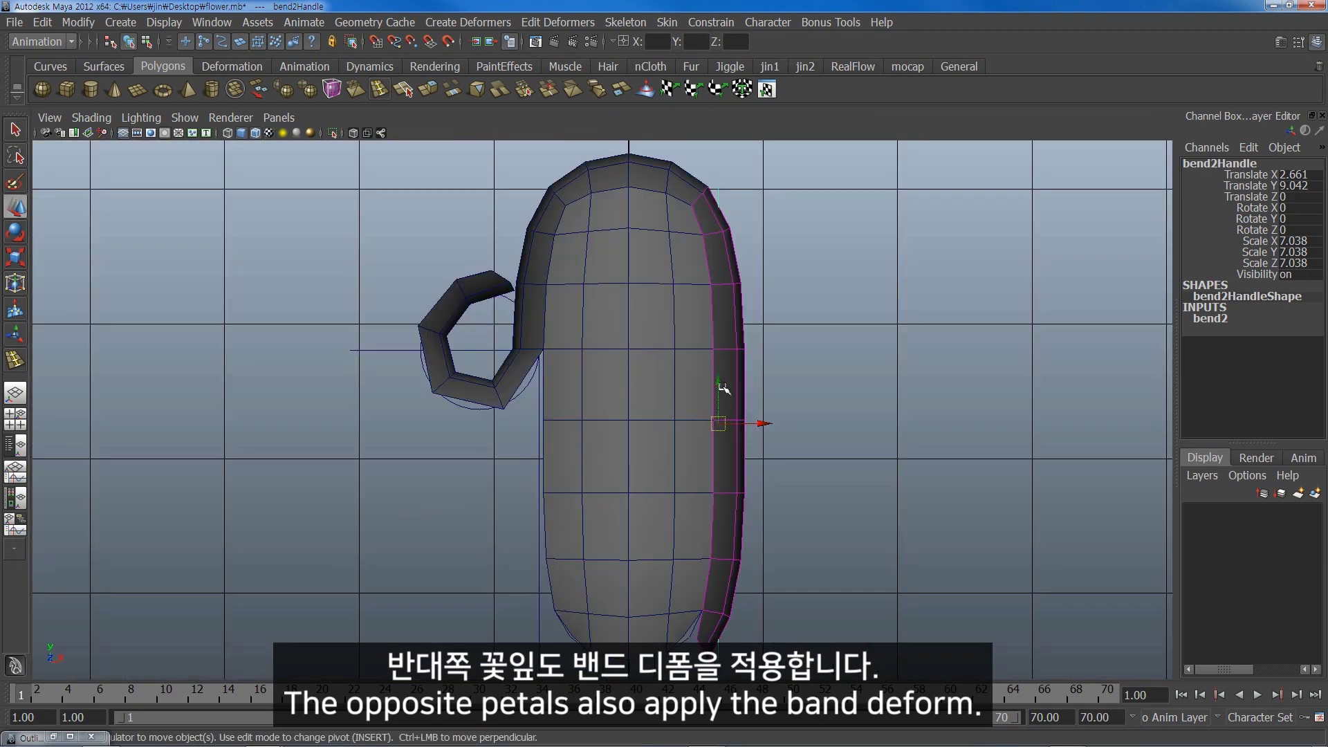
pyautogui.moveTo(725, 389); pyautogui.dragTo(716, 314)
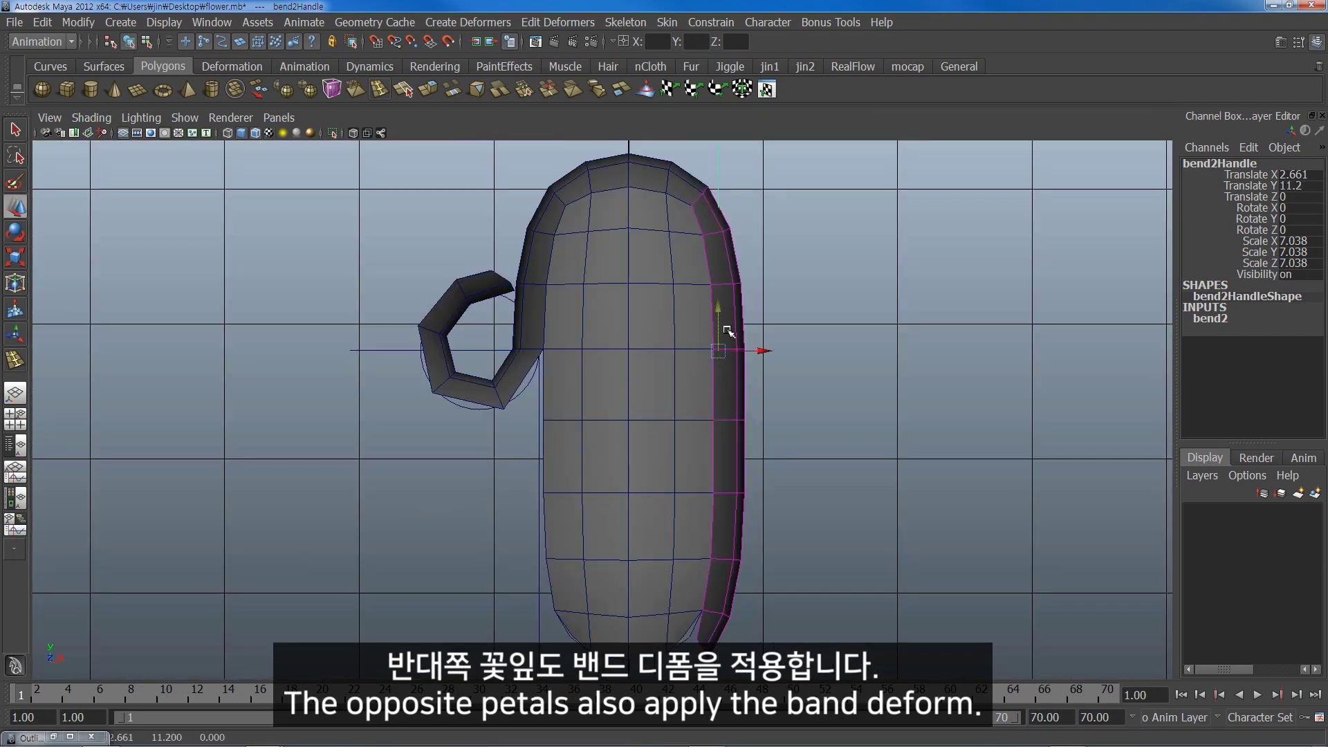
pyautogui.click(1212, 320)
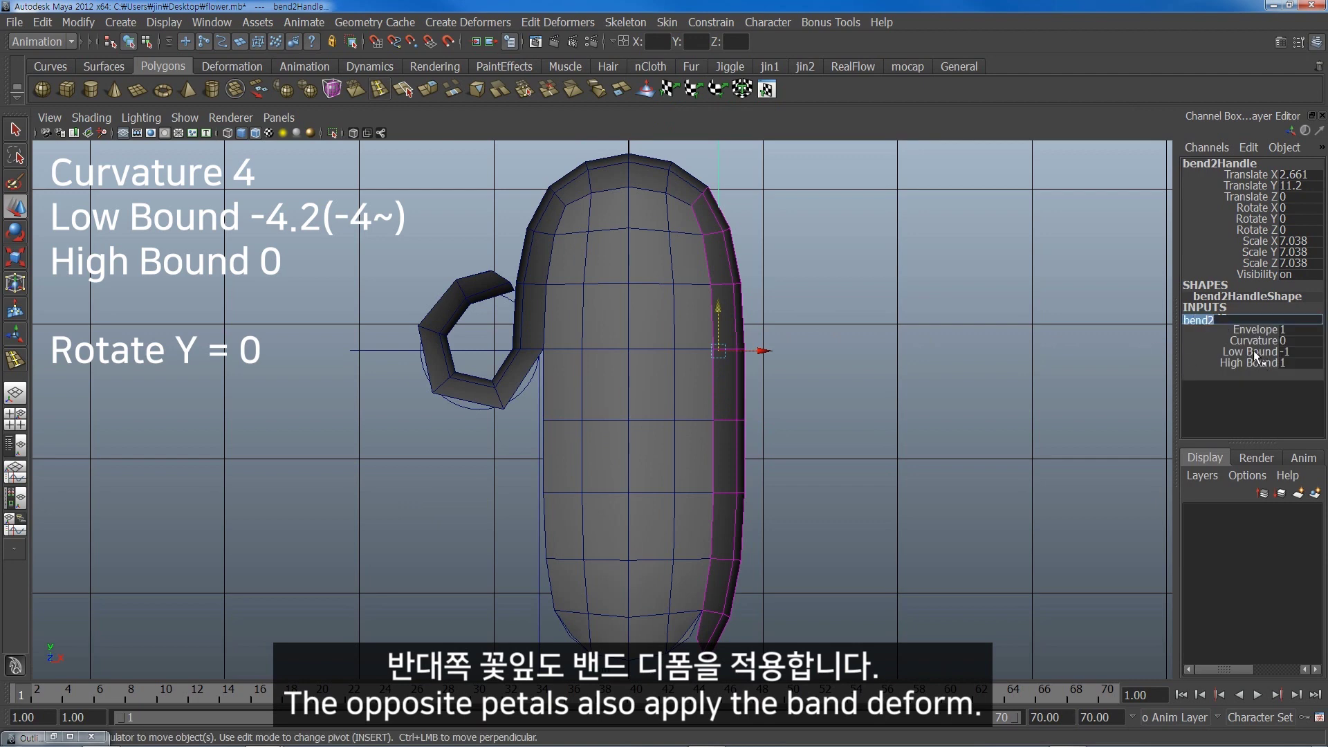
# Set bend2 to Curvature 4, High Bound 0 and Low Bound -4.8
pyautogui.click(1284, 342)
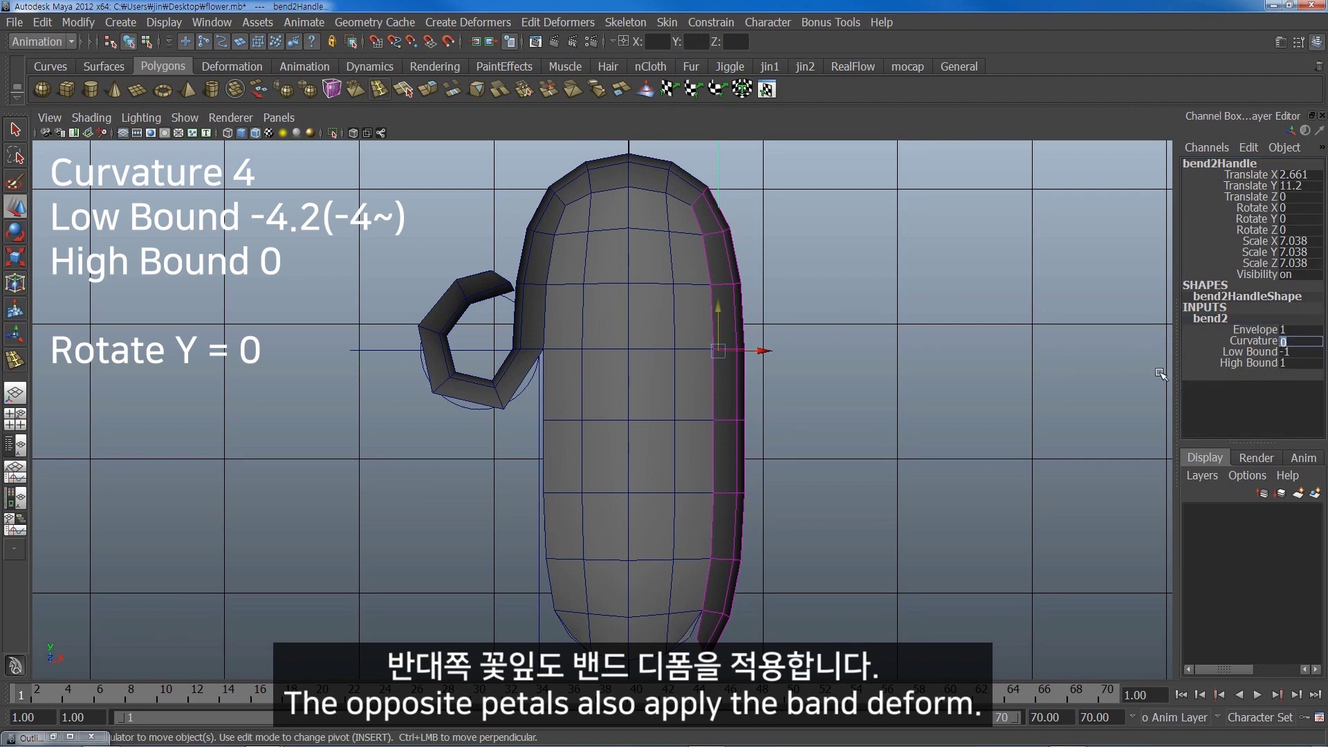
pyautogui.write('4')
pyautogui.press('Return')
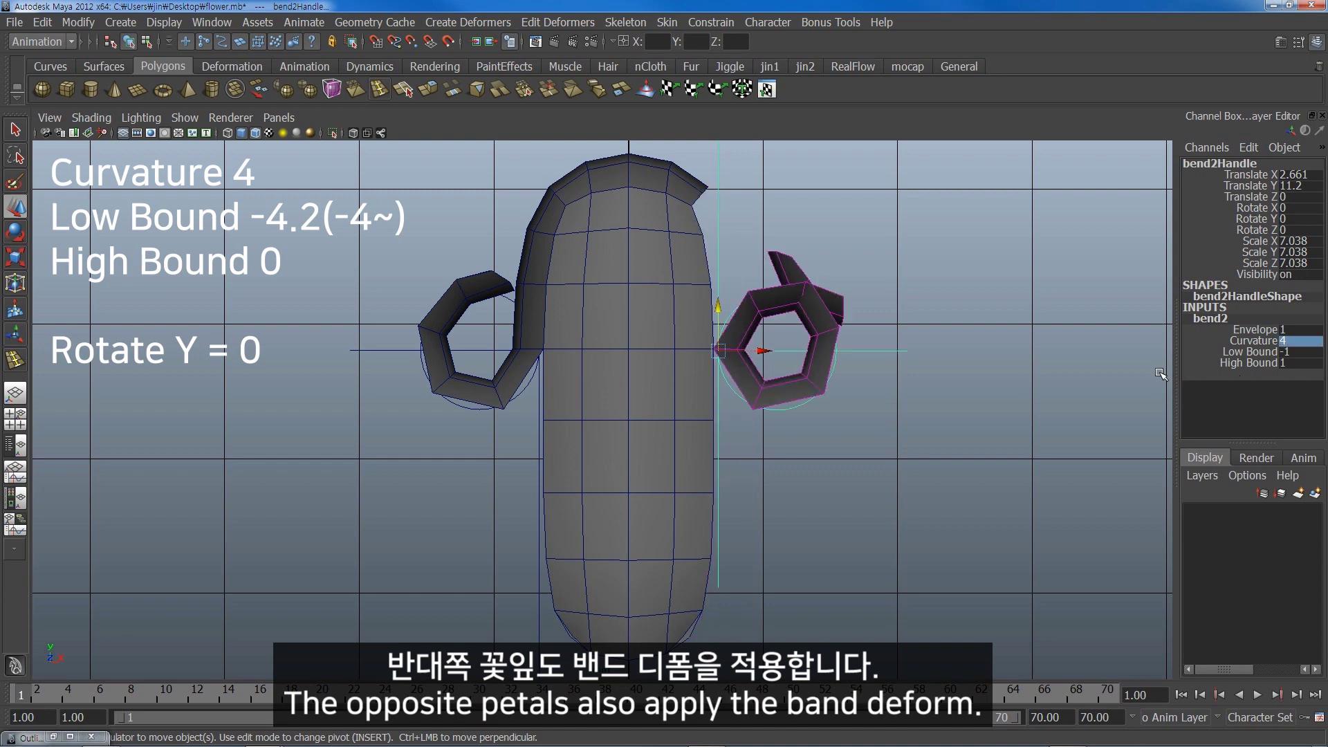
pyautogui.click(1260, 365)
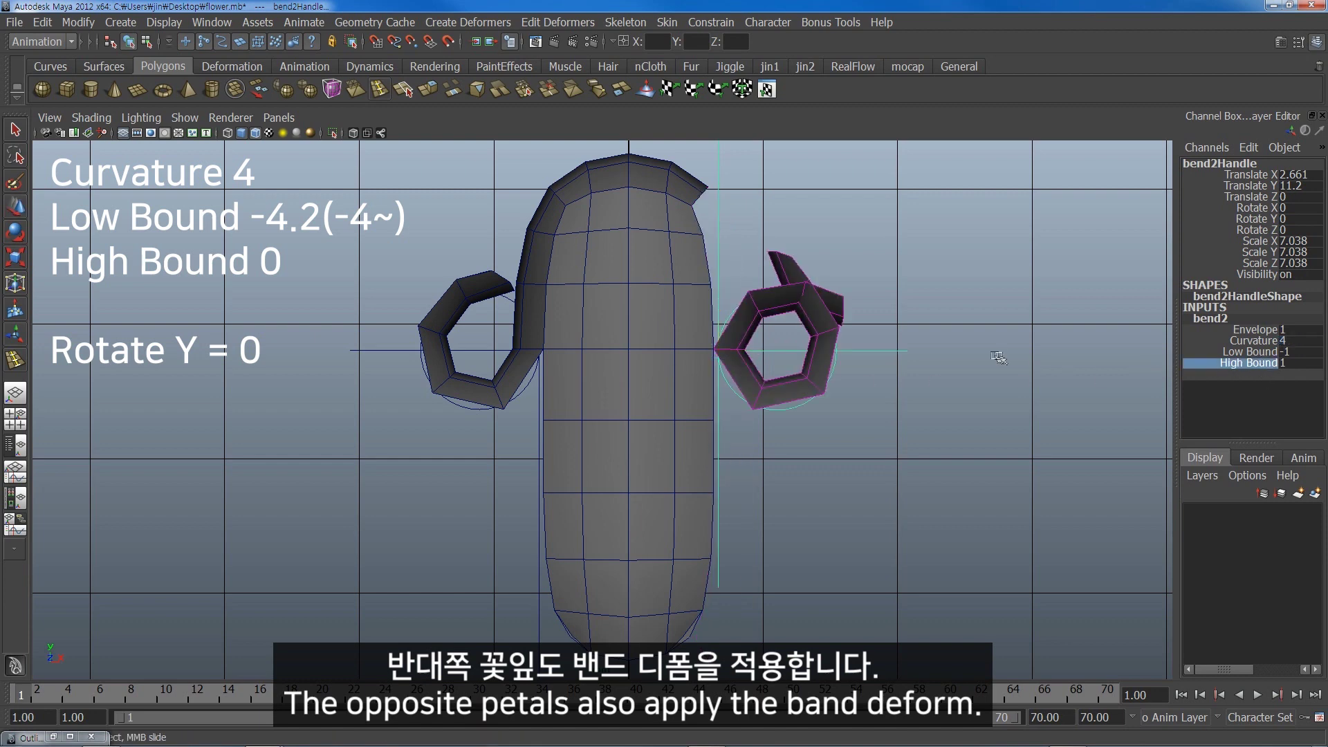
pyautogui.write('0')
pyautogui.press('Return')
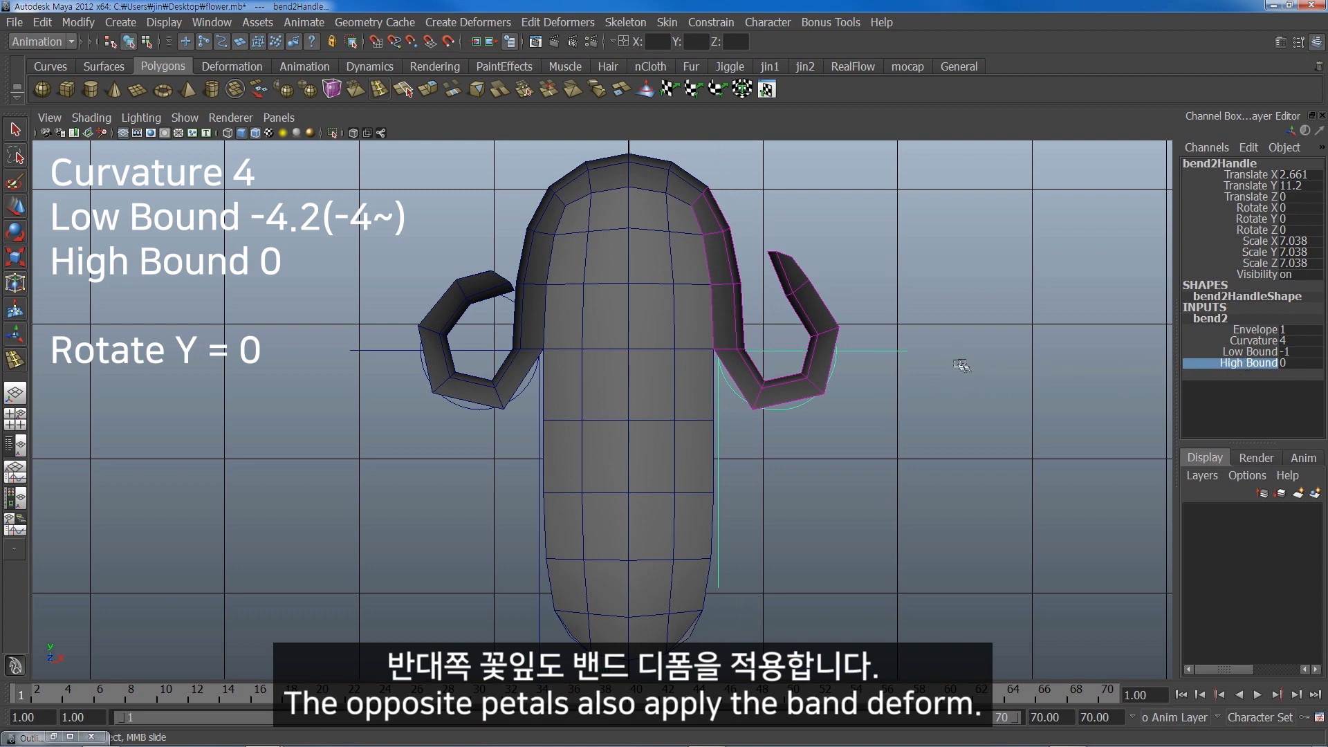
pyautogui.click(1290, 352)
pyautogui.write('-4.8')
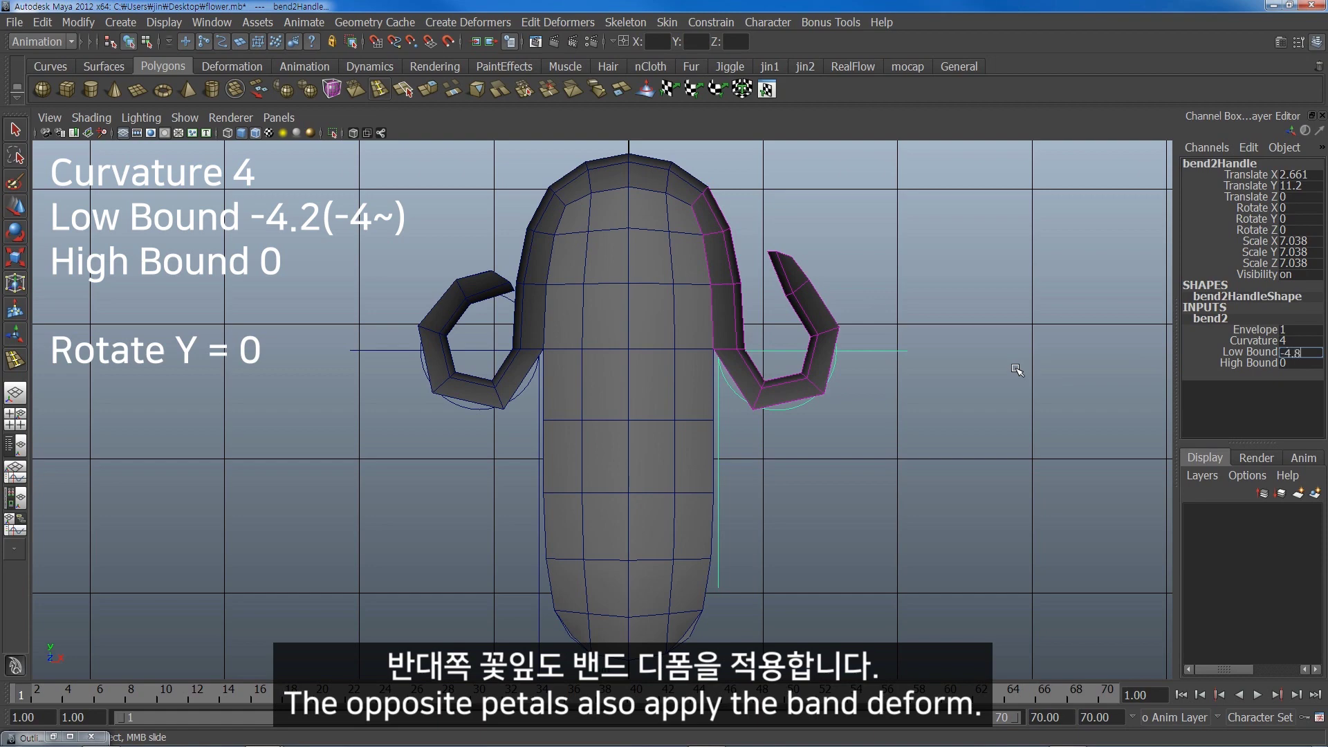
pyautogui.press('Return')
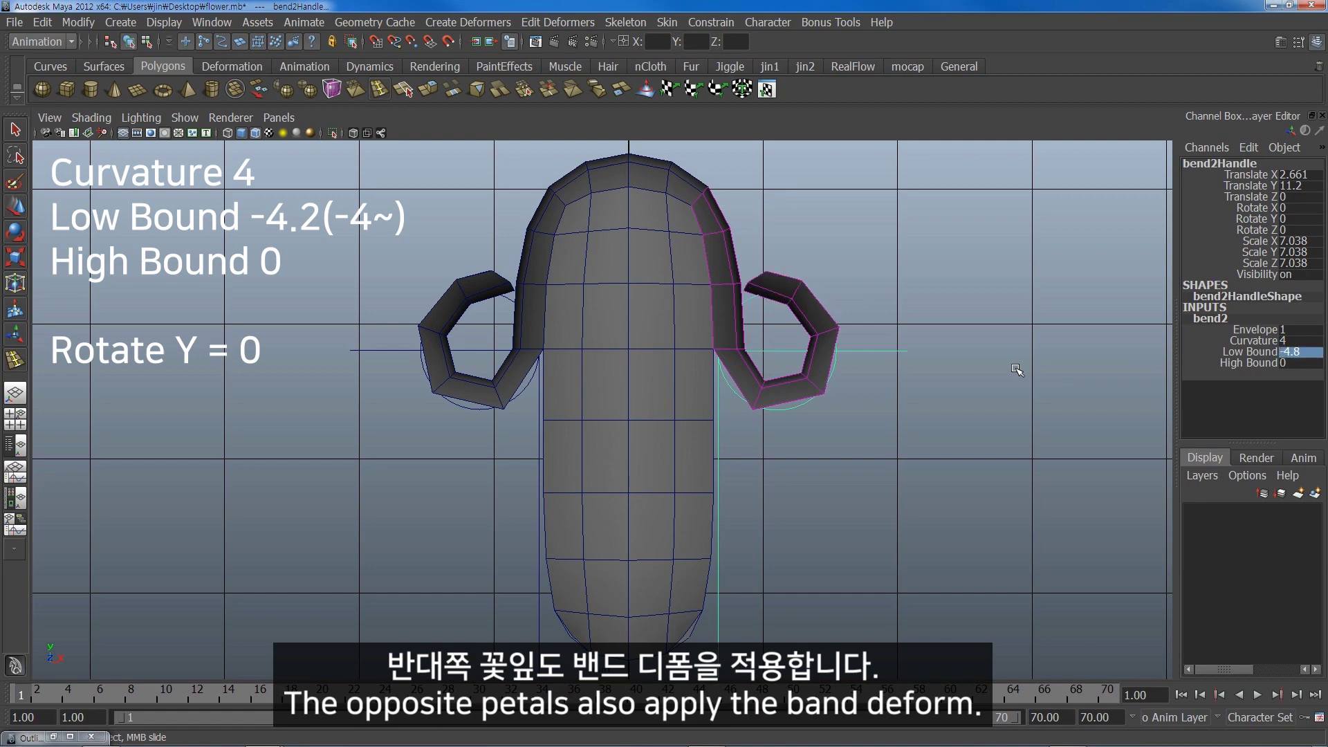
pyautogui.keyDown('alt'); pyautogui.moveTo(1017, 370); pyautogui.dragTo(897, 388, button='middle'); pyautogui.keyUp('alt')
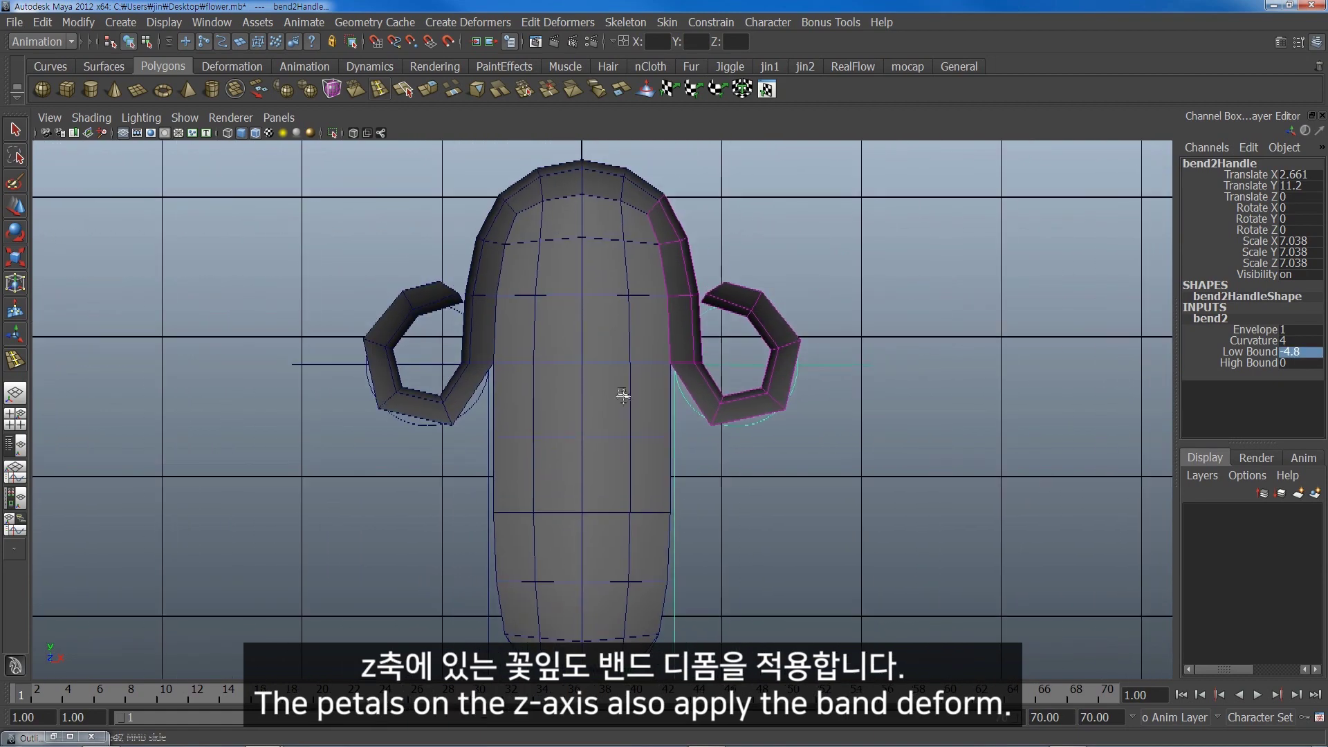
pyautogui.click(916, 387)
pyautogui.press('space')
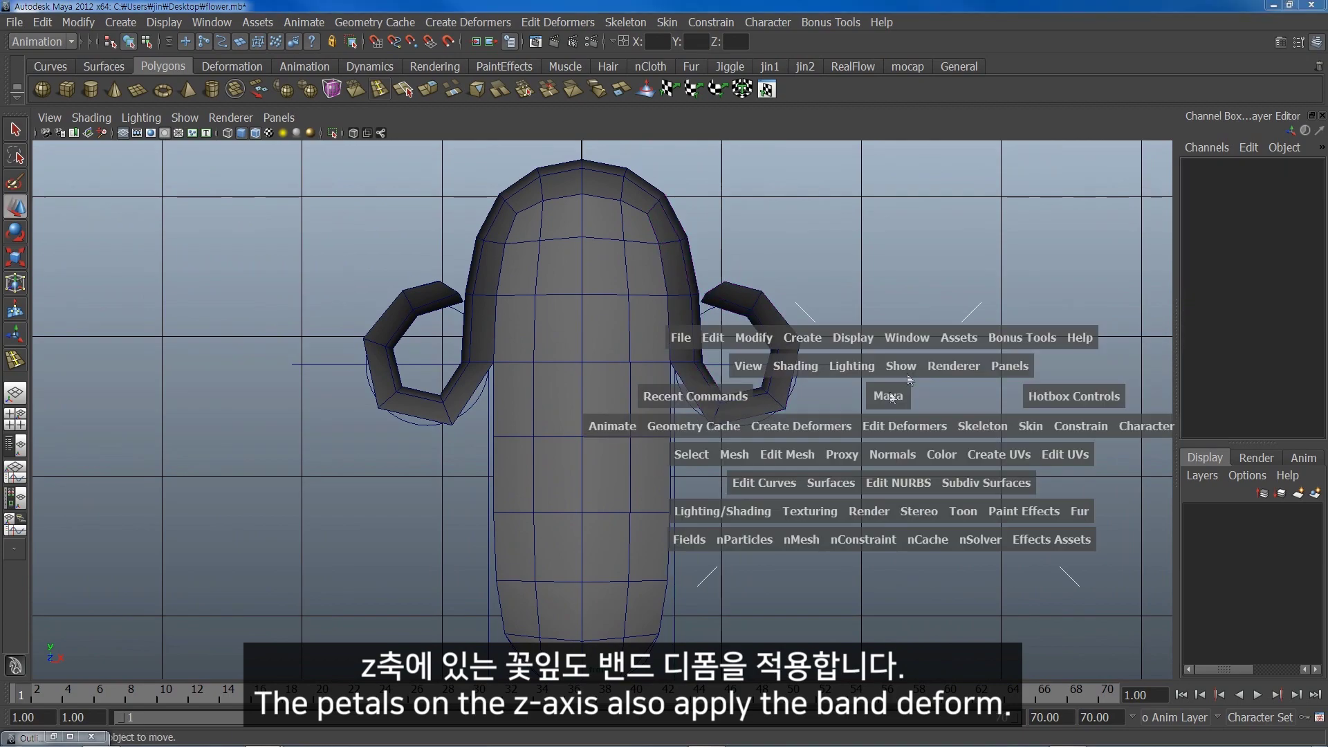
# Select the left half of the flower and add a nonlinear bend deformer to it
pyautogui.moveTo(892, 387); pyautogui.dragTo(816, 388)
pyautogui.moveTo(451, 377)
pyautogui.keyDown('alt'); pyautogui.mouseDown()
pyautogui.moveTo(759, 368)
pyautogui.moveTo(786, 380)
pyautogui.moveTo(646, 380)
pyautogui.moveTo(738, 376)
pyautogui.moveTo(765, 350)
pyautogui.moveTo(671, 401)
pyautogui.moveTo(612, 486)
pyautogui.moveTo(608, 346)
pyautogui.mouseUp(); pyautogui.keyUp('alt')
pyautogui.press('q')
pyautogui.click(613, 451)
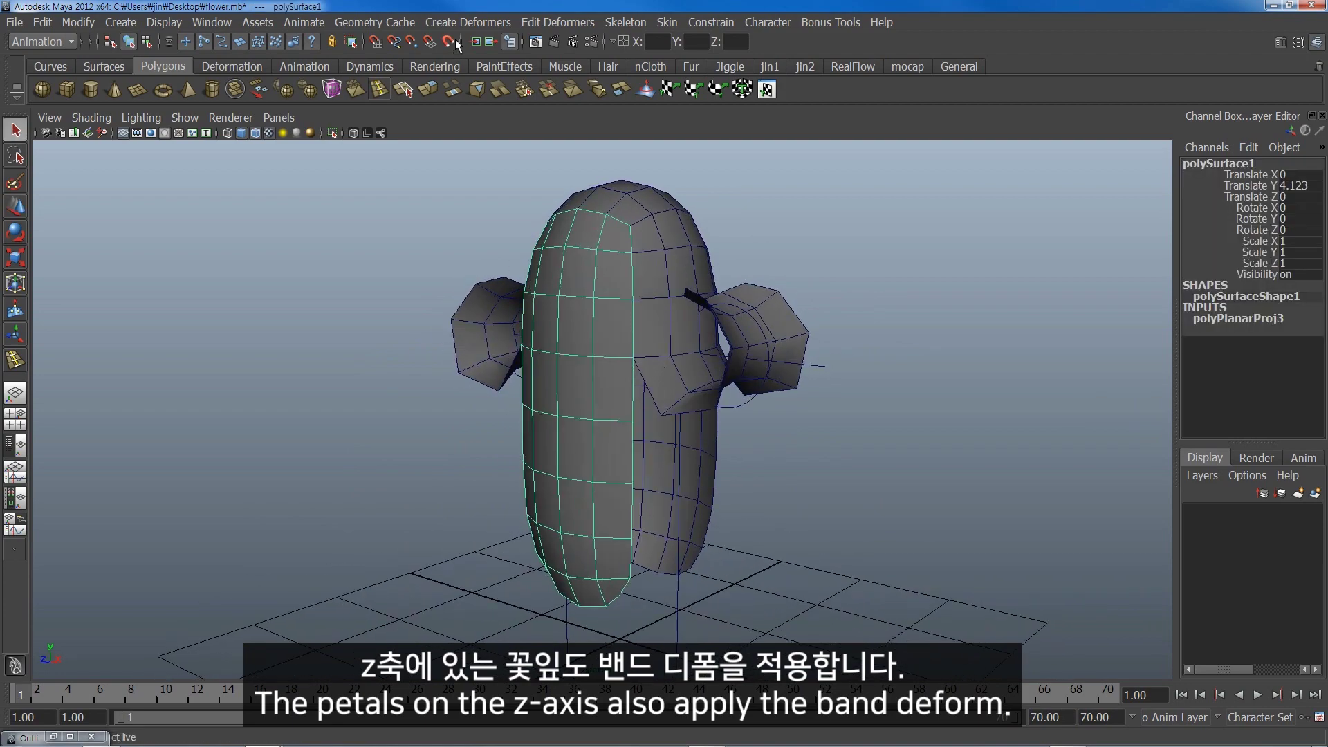
pyautogui.click(468, 22)
pyautogui.moveTo(487, 137)
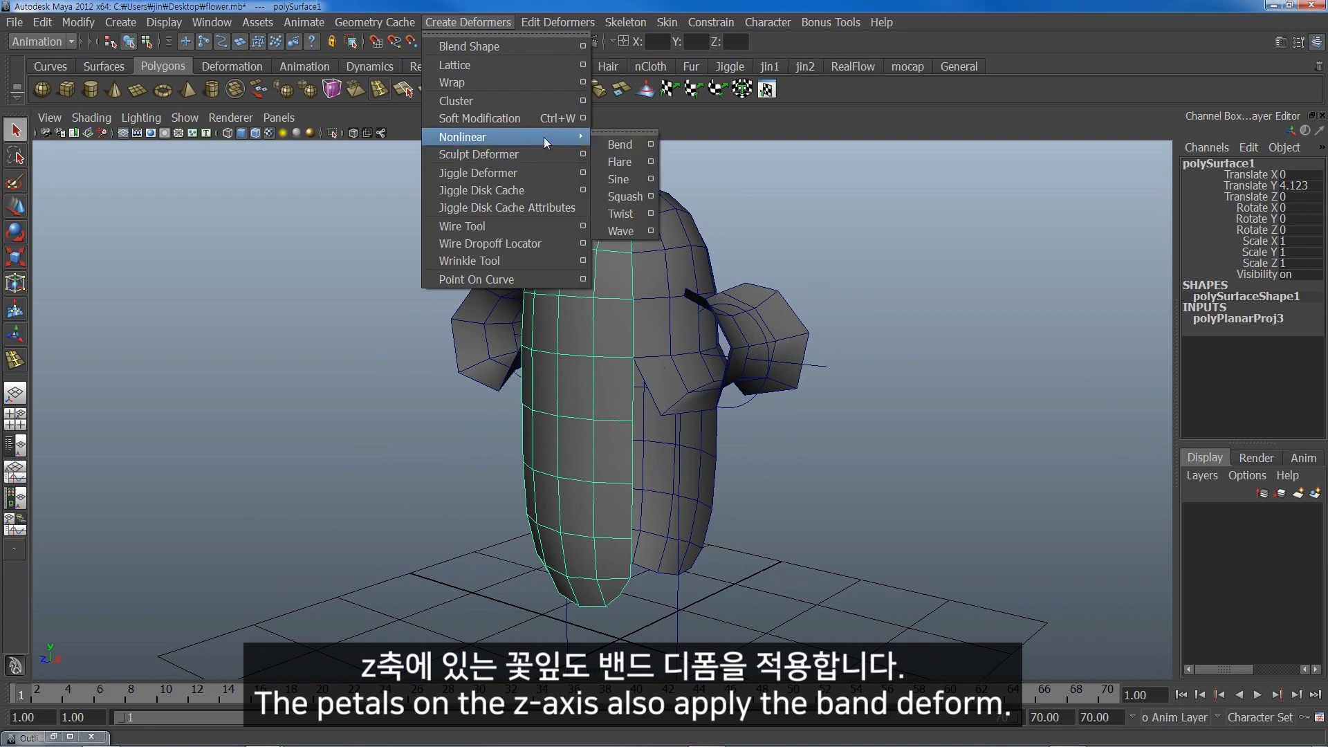
pyautogui.click(613, 143)
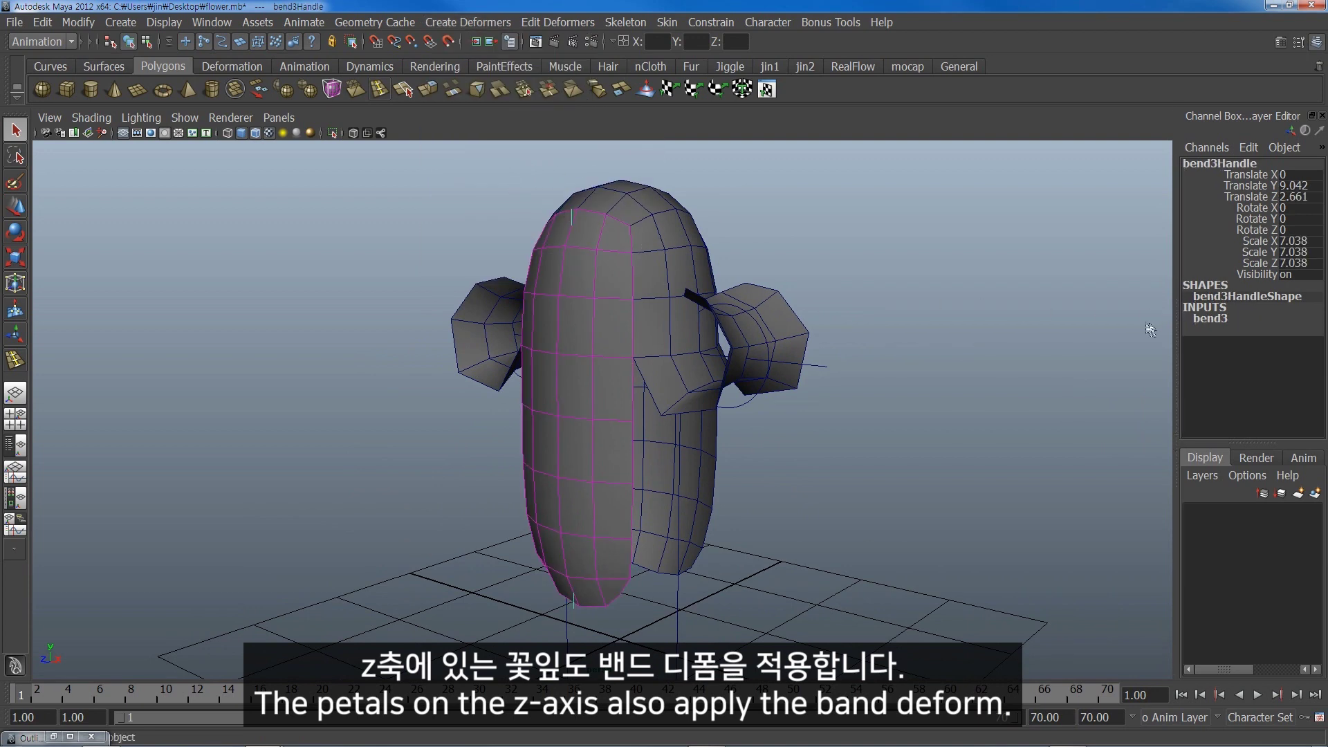
# Give bend3 a High Bound of 0, some curvature, and Rotate Y -90
pyautogui.keyDown('alt'); pyautogui.moveTo(850, 367); pyautogui.dragTo(834, 365); pyautogui.keyUp('alt')
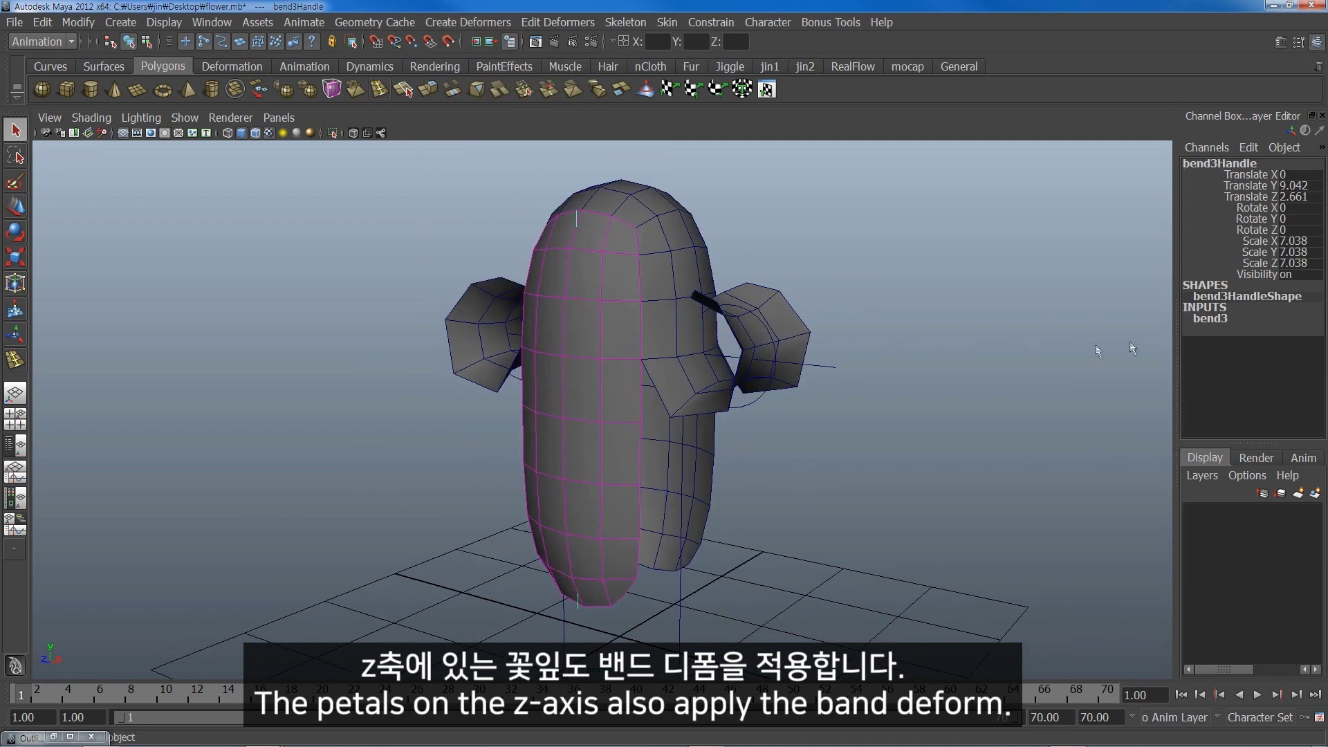
pyautogui.click(1199, 319)
pyautogui.click(1281, 362)
pyautogui.write('0')
pyautogui.press('Return')
pyautogui.click(1195, 340)
pyautogui.moveTo(881, 357); pyautogui.dragTo(916, 350, button='middle')
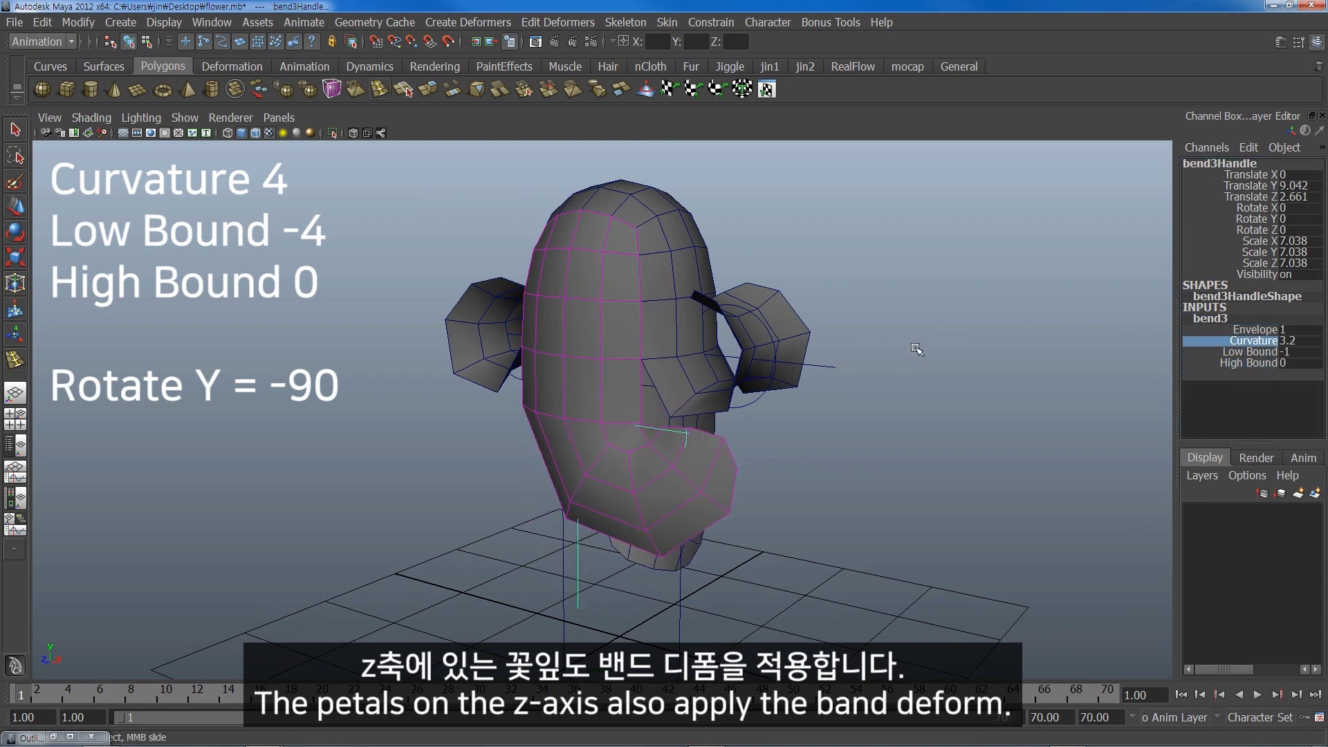
pyautogui.click(1285, 219)
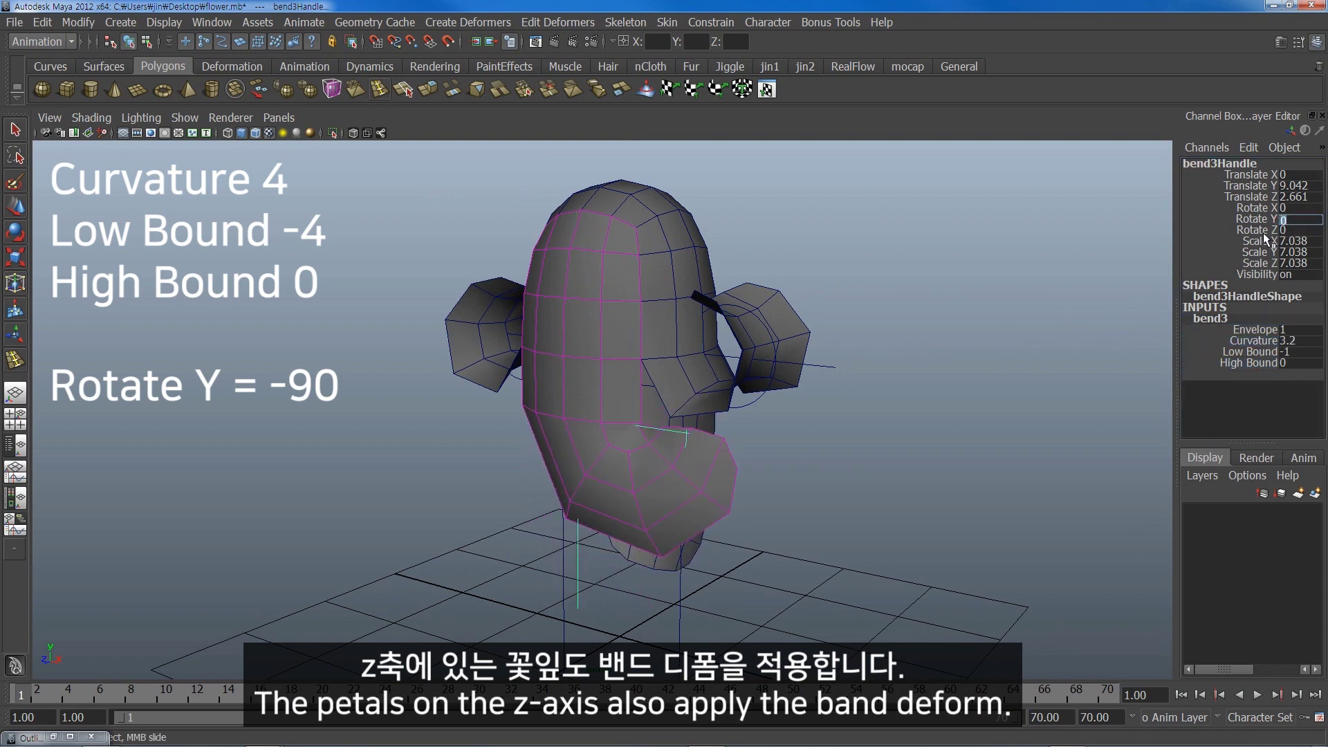
pyautogui.write('-90')
pyautogui.press('Return')
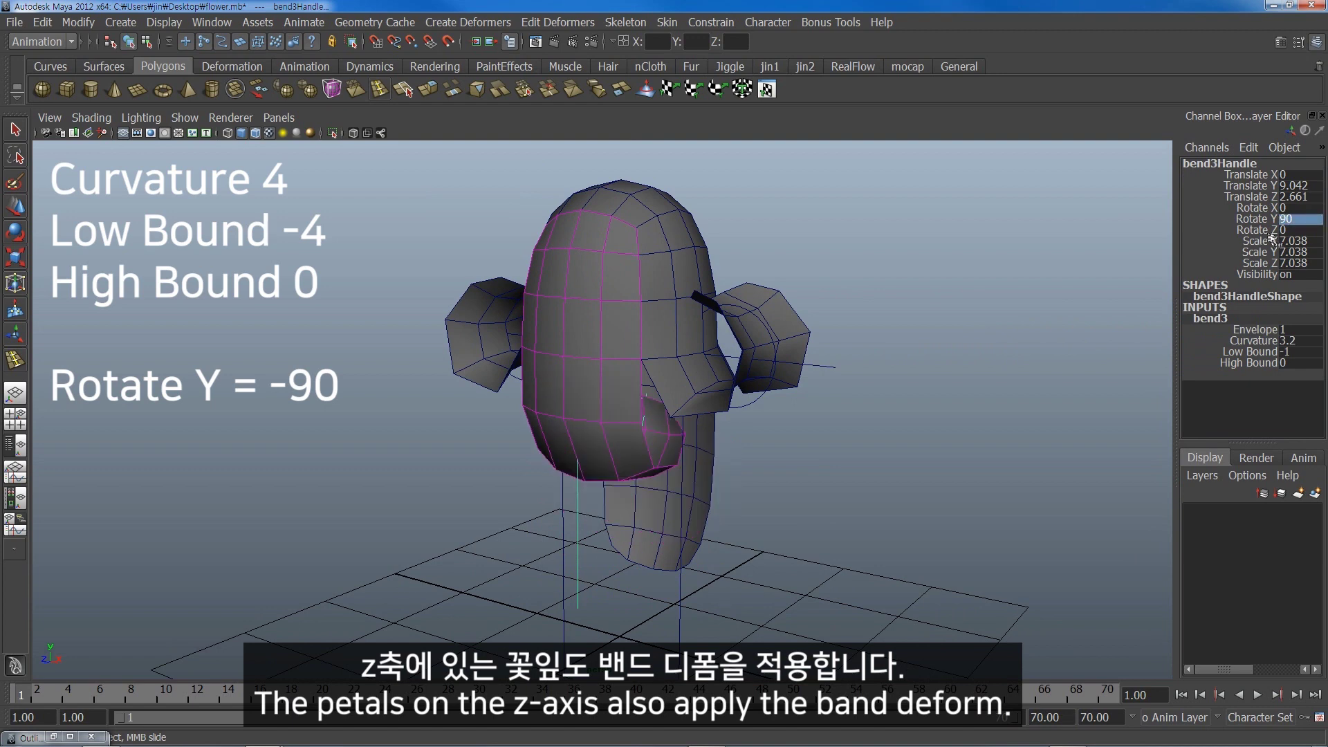
pyautogui.click(1293, 220)
pyautogui.write('-90')
pyautogui.press('Return')
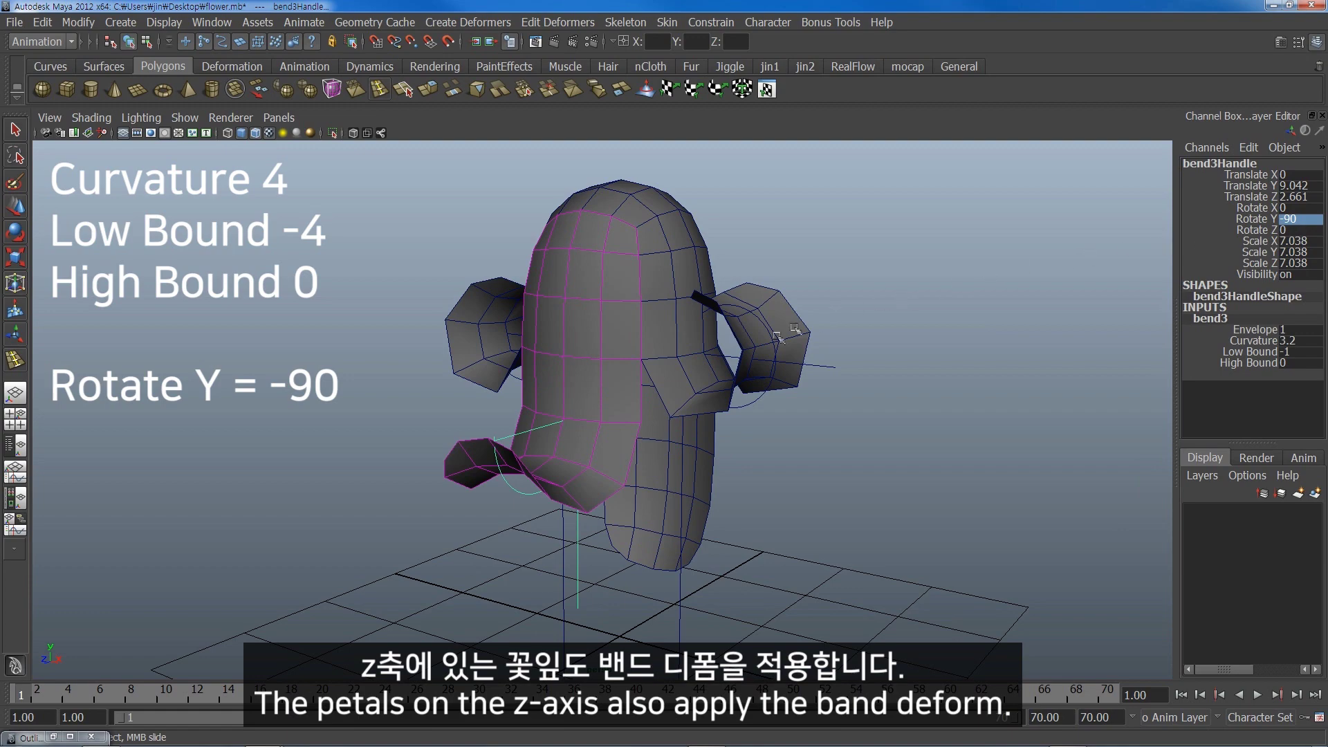
# Move the bend3 handle higher up the petal in the side view
pyautogui.moveTo(806, 370)
pyautogui.keyDown('alt'); pyautogui.mouseDown()
pyautogui.moveTo(714, 364)
pyautogui.moveTo(667, 426)
pyautogui.mouseUp(); pyautogui.keyUp('alt')
pyautogui.press('w')
pyautogui.press('space')
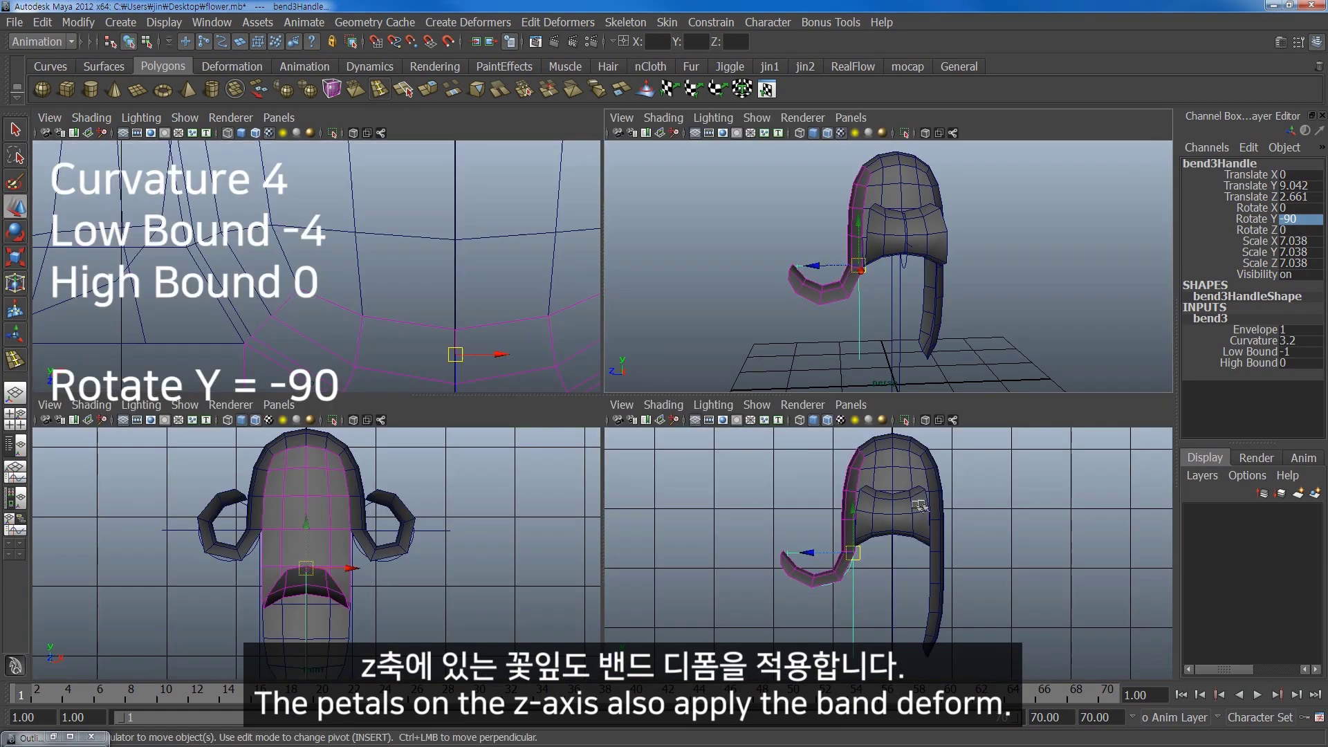
pyautogui.press('space')
pyautogui.moveTo(531, 365); pyautogui.dragTo(532, 304)
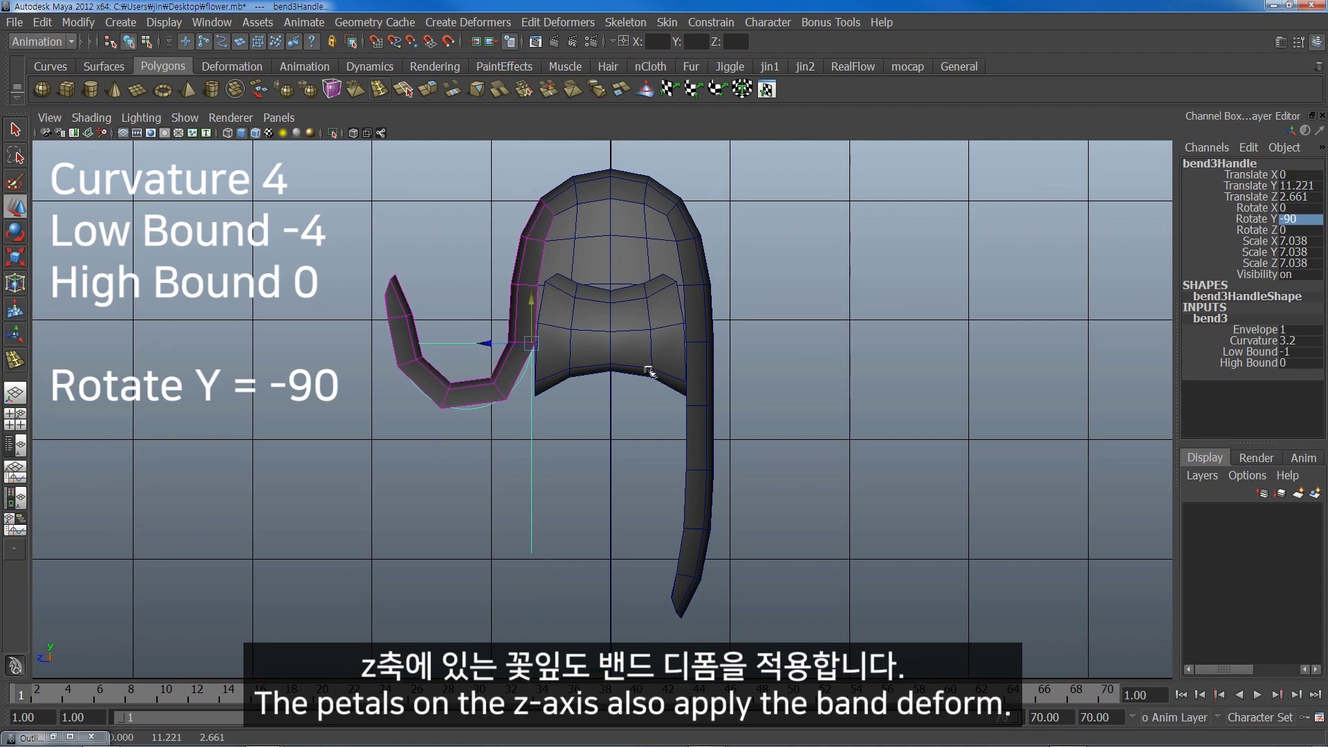
pyautogui.press('space')
pyautogui.press('space')
pyautogui.keyDown('alt'); pyautogui.moveTo(648, 375); pyautogui.dragTo(733, 381); pyautogui.keyUp('alt')
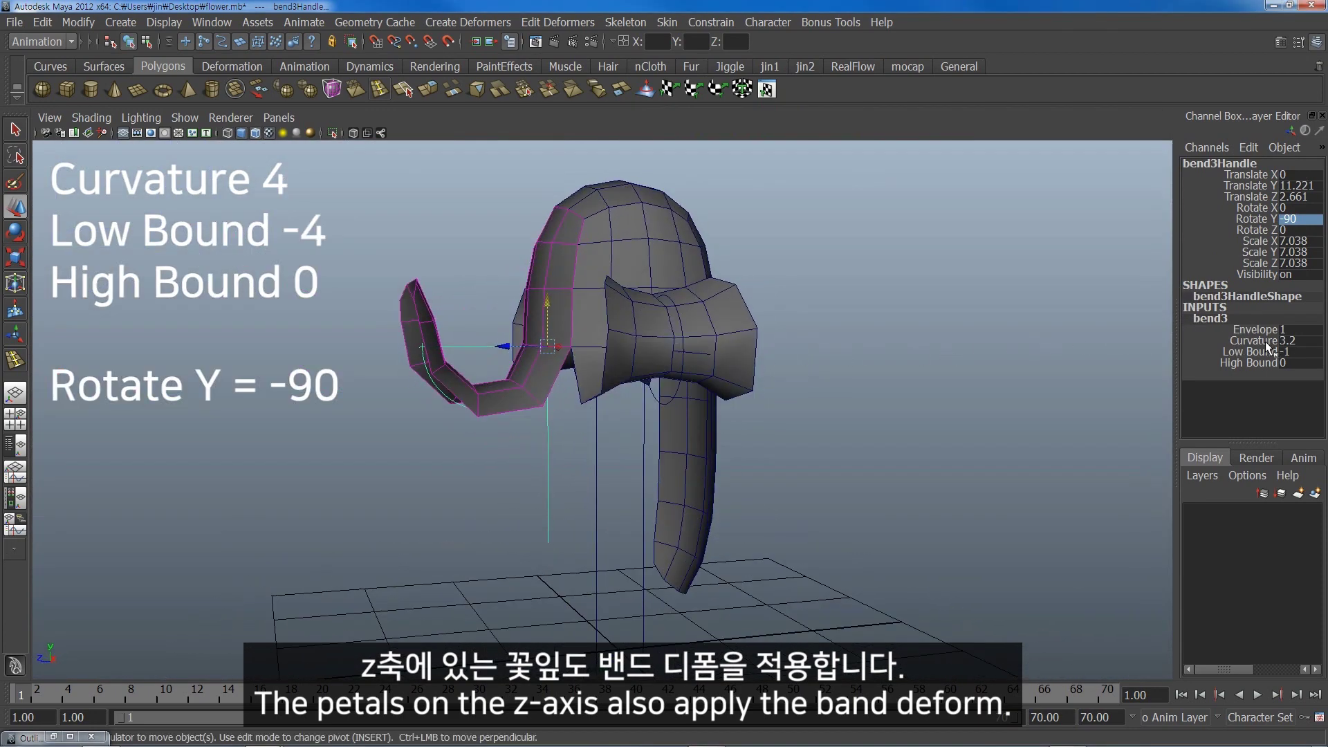
# Set bend3 Curvature to 4 and Low Bound to -5, then select the opposite half
pyautogui.click(1294, 341)
pyautogui.write('4')
pyautogui.press('Return')
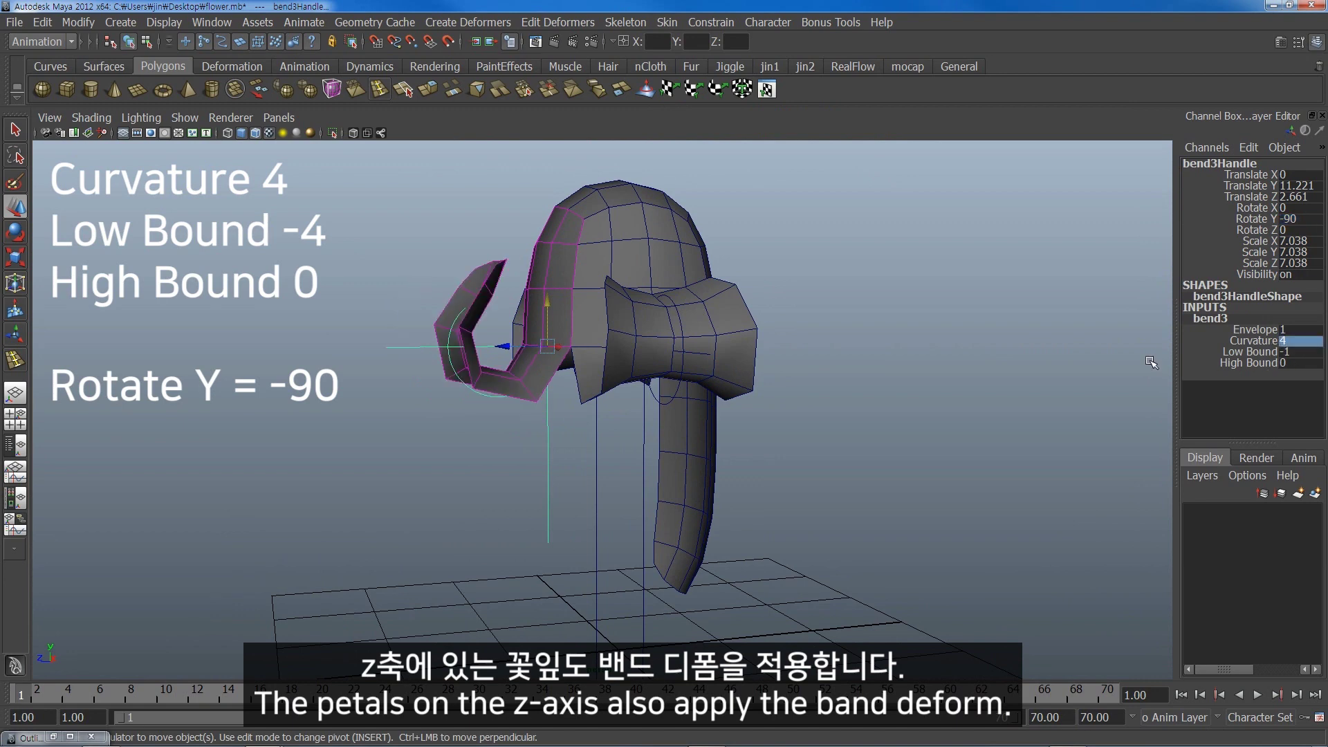
pyautogui.keyDown('alt'); pyautogui.moveTo(754, 372); pyautogui.dragTo(839, 362); pyautogui.keyUp('alt')
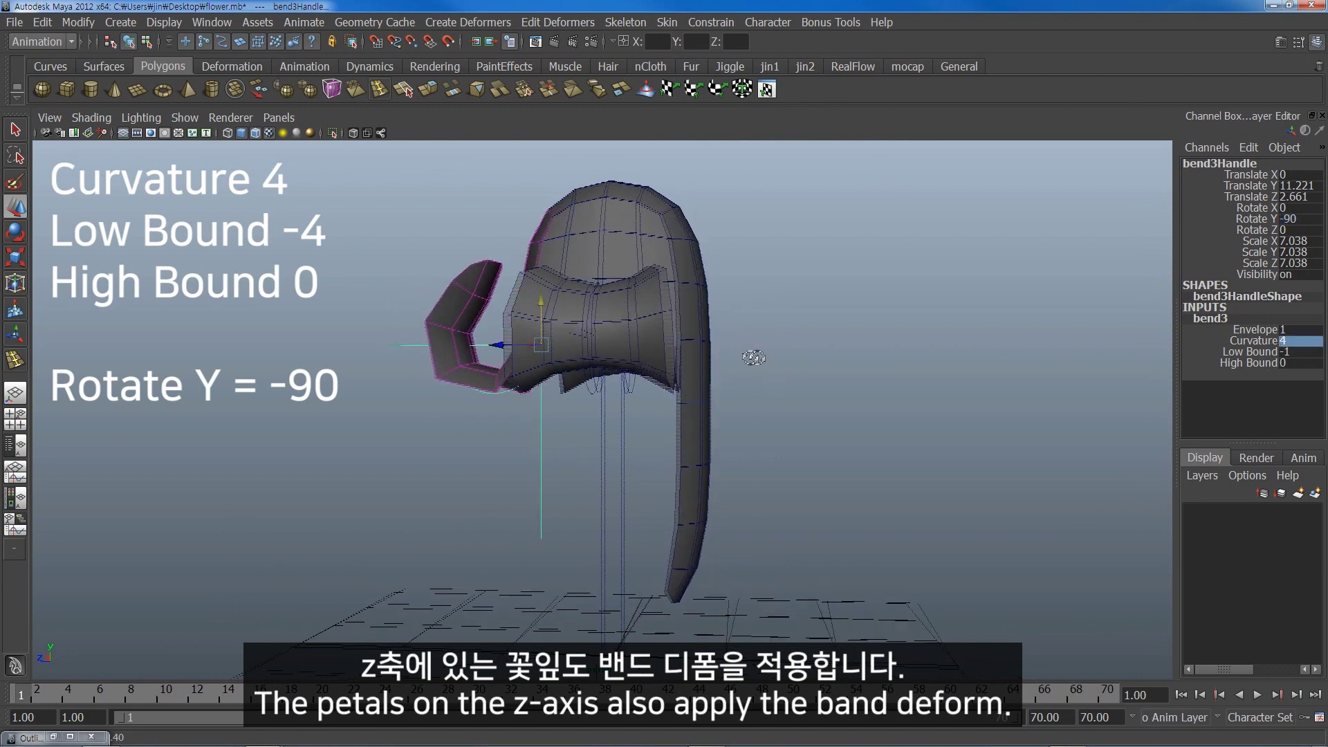
pyautogui.click(1245, 352)
pyautogui.moveTo(823, 367); pyautogui.dragTo(768, 373, button='middle')
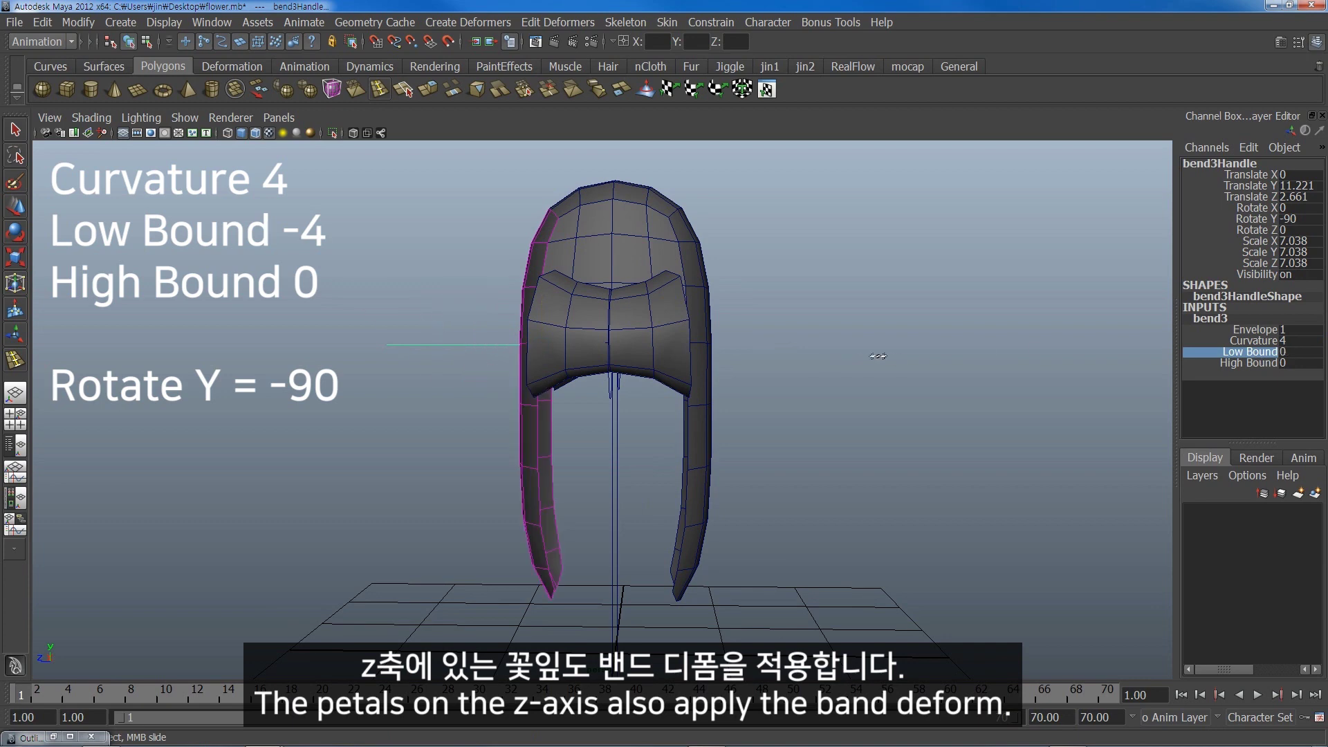
pyautogui.doubleClick(1290, 351)
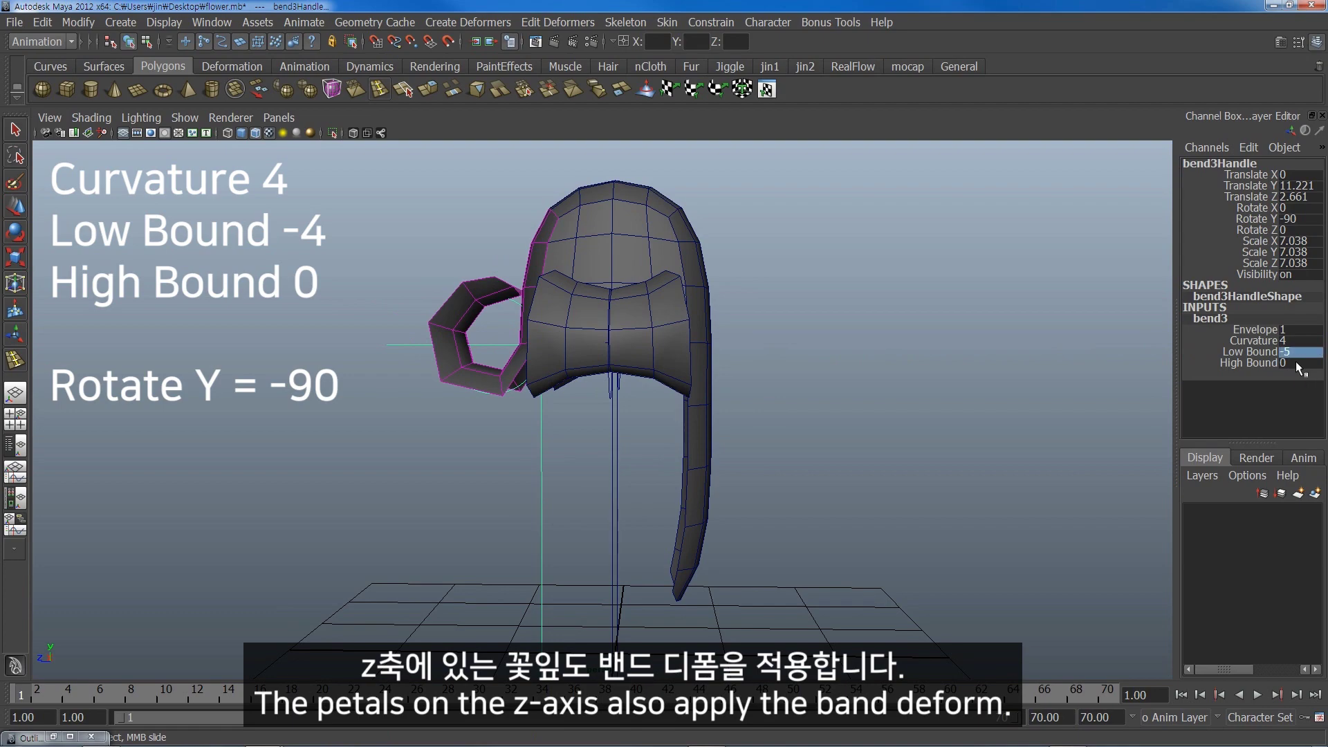
pyautogui.moveTo(764, 374)
pyautogui.keyDown('alt'); pyautogui.mouseDown()
pyautogui.moveTo(833, 344)
pyautogui.moveTo(807, 380)
pyautogui.moveTo(759, 392)
pyautogui.moveTo(823, 377)
pyautogui.moveTo(759, 399)
pyautogui.mouseUp(); pyautogui.keyUp('alt')
pyautogui.click(661, 438)
pyautogui.moveTo(661, 437)
pyautogui.keyDown('alt'); pyautogui.mouseDown()
pyautogui.moveTo(754, 416)
pyautogui.moveTo(731, 421)
pyautogui.mouseUp(); pyautogui.keyUp('alt')
# Add bend4 to the opposite piece with High Bound 0, some curvature and Rotate Y 90
pyautogui.click(467, 22)
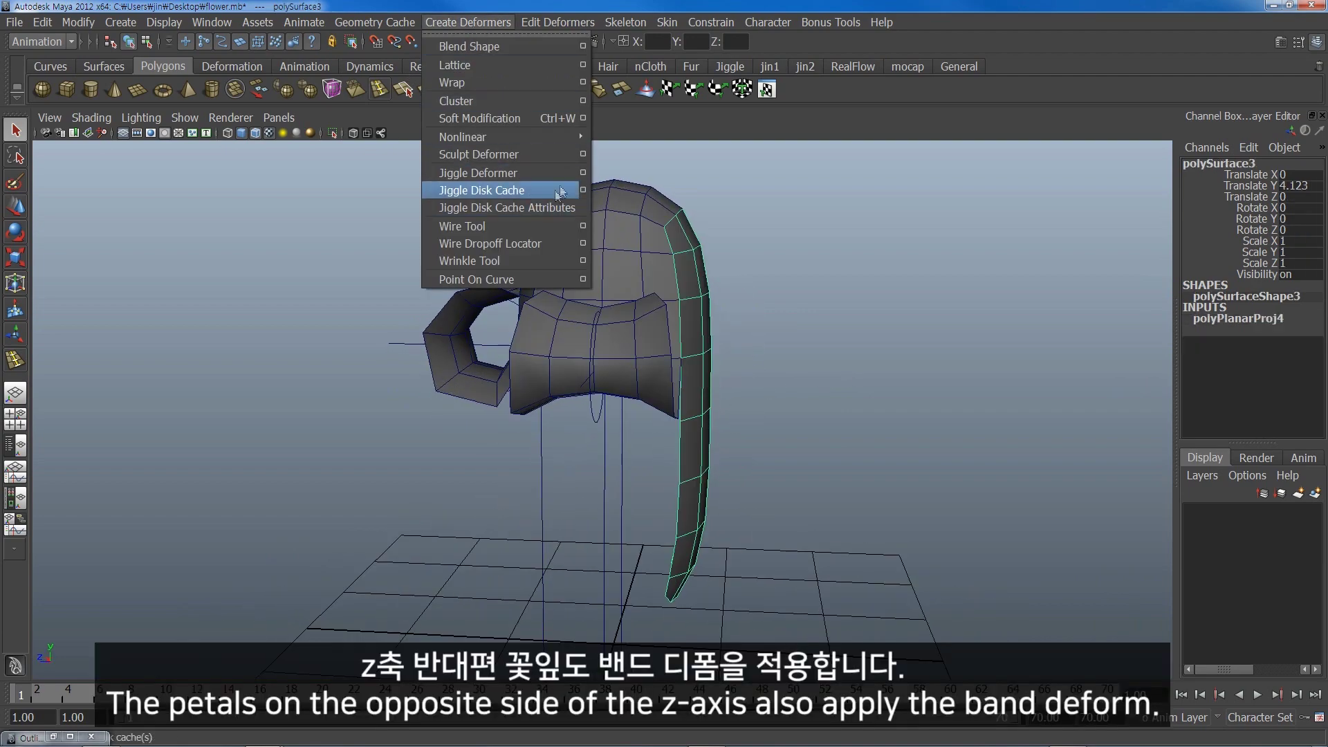
pyautogui.moveTo(463, 135)
pyautogui.click(613, 137)
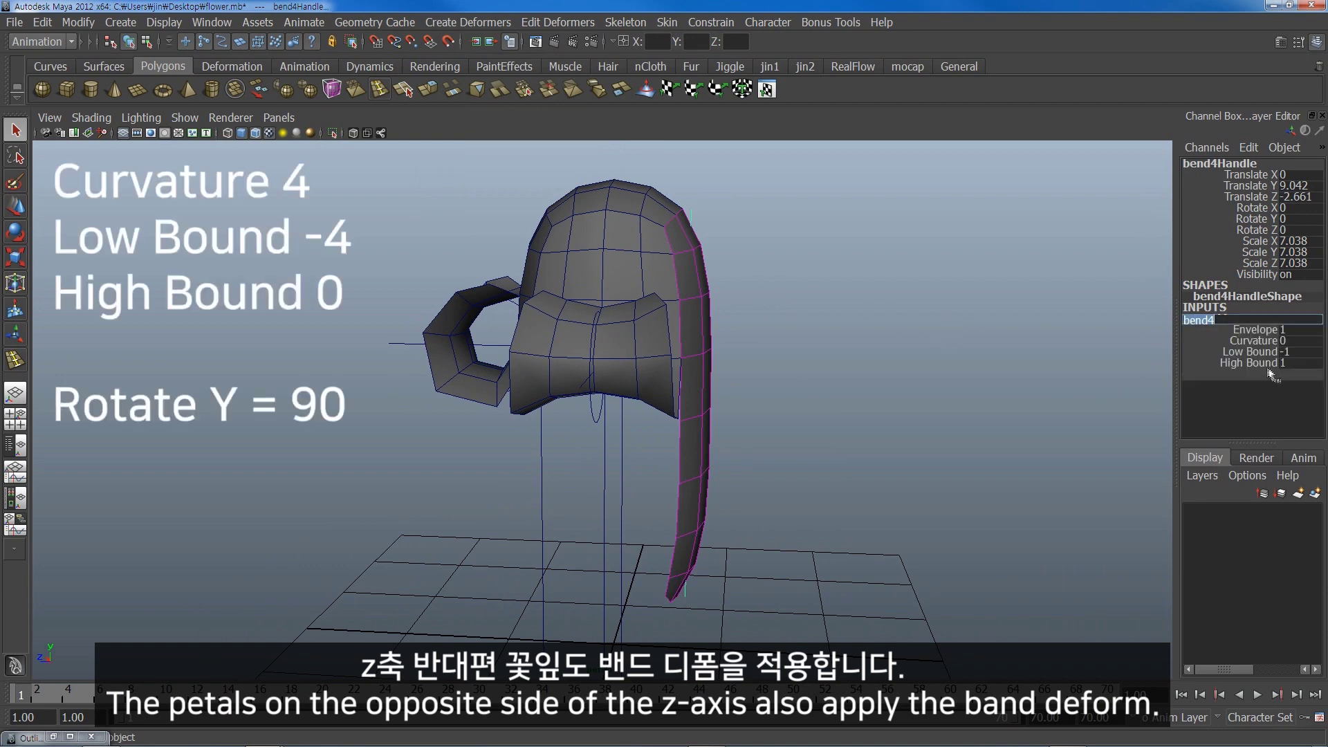
pyautogui.click(1249, 363)
pyautogui.moveTo(849, 345); pyautogui.dragTo(813, 352, button='middle')
pyautogui.click(1242, 341)
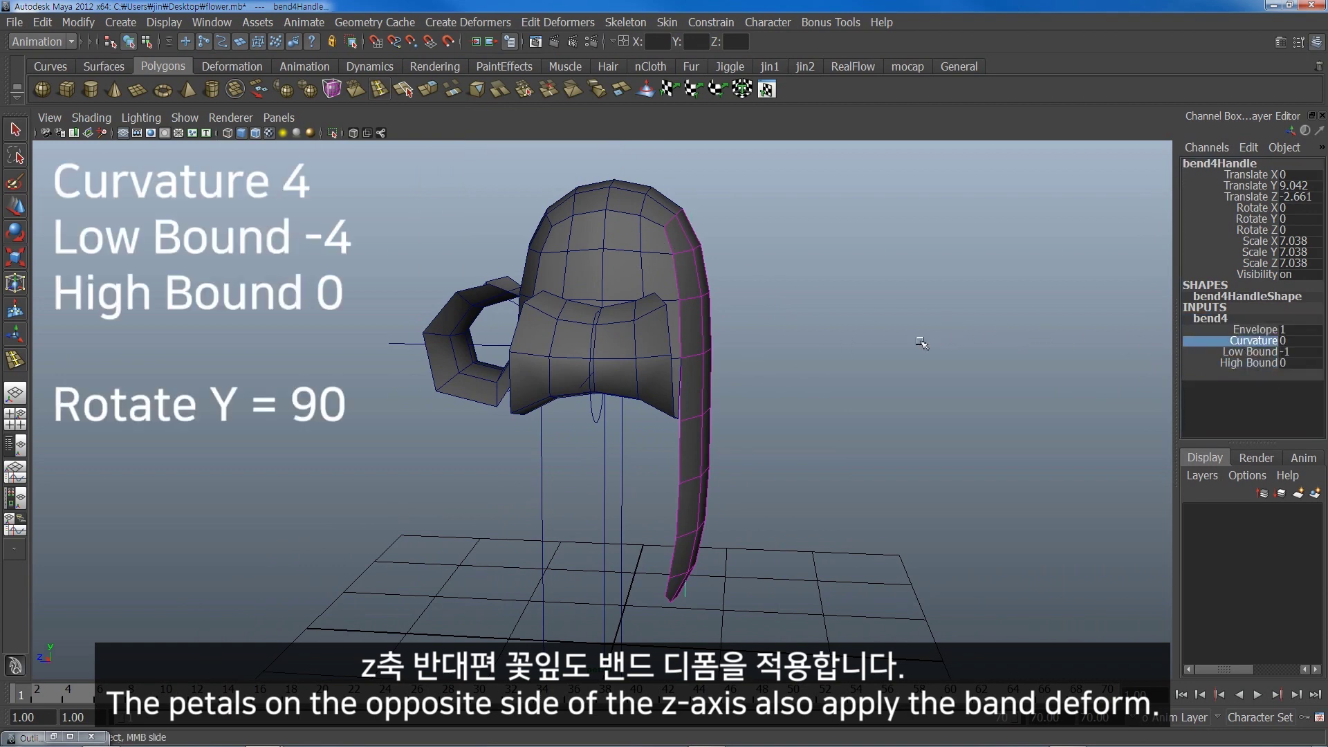
pyautogui.moveTo(927, 343); pyautogui.dragTo(975, 343, button='middle')
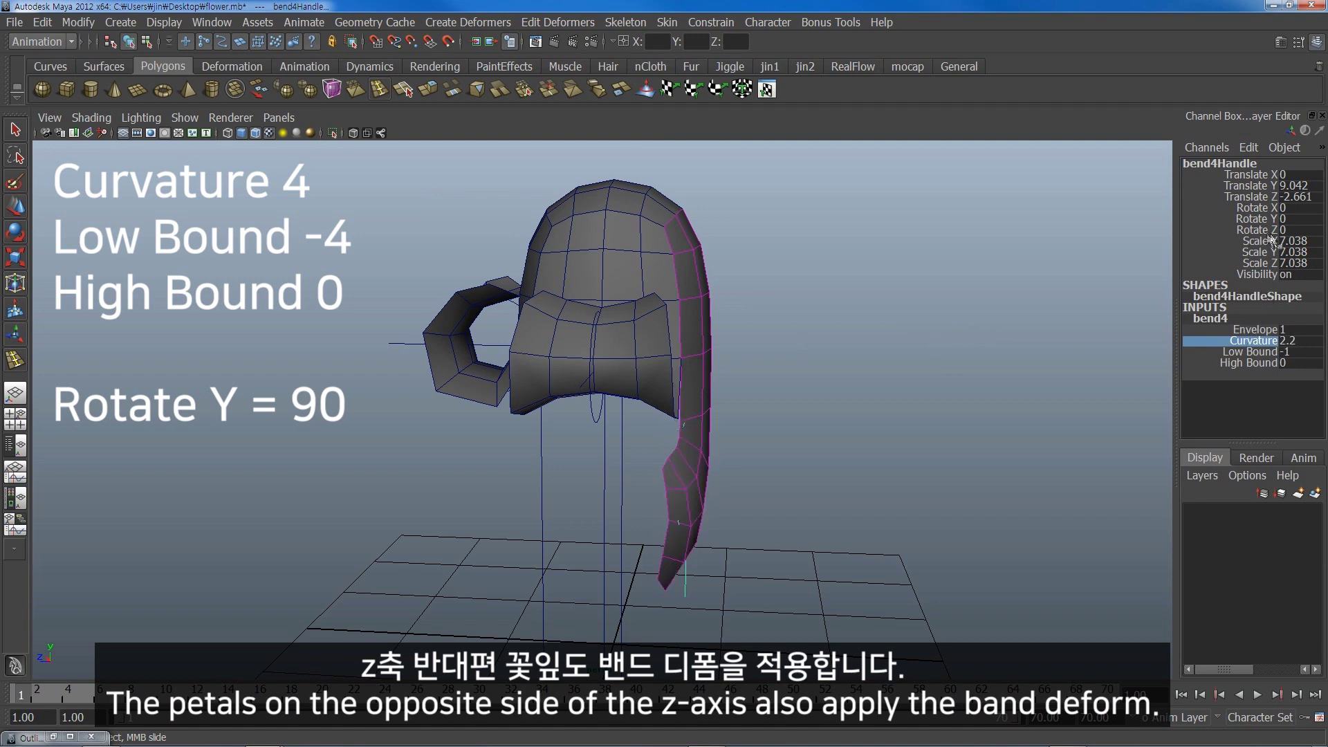
pyautogui.click(1282, 220)
pyautogui.write('90')
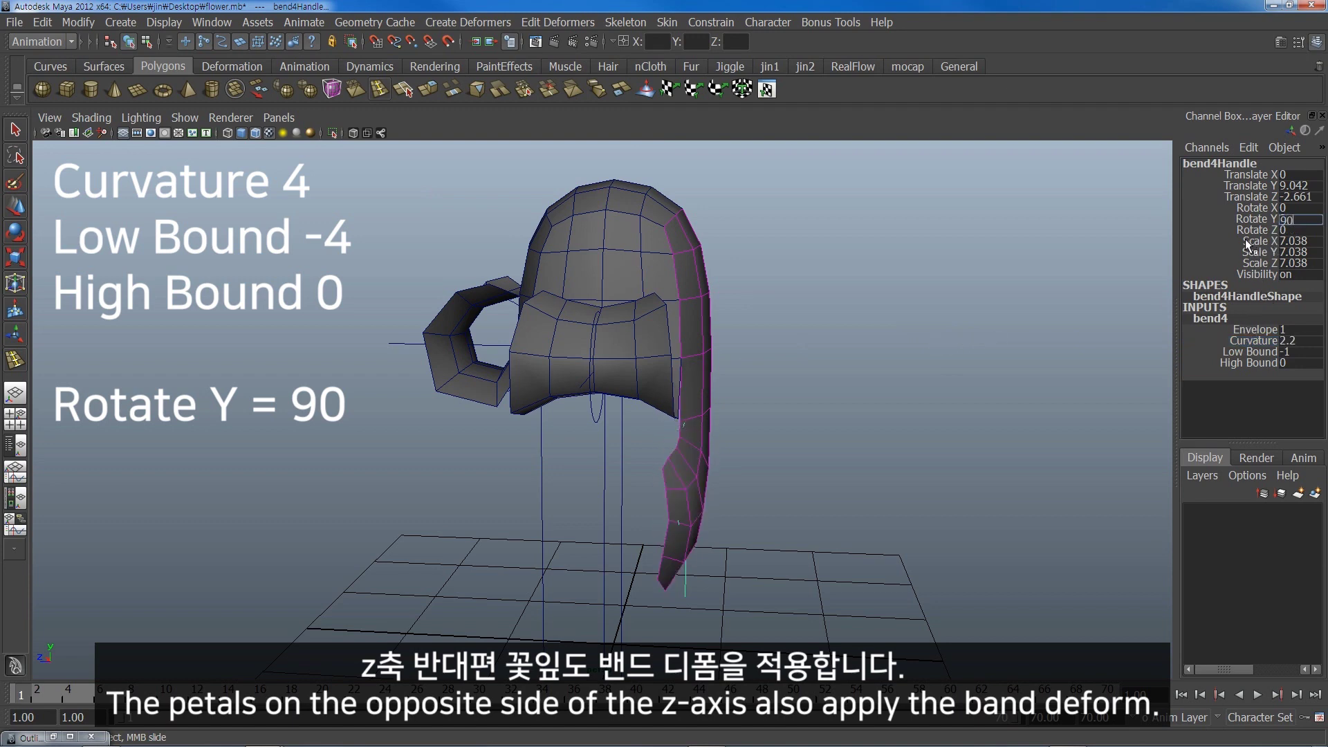
pyautogui.press('Return')
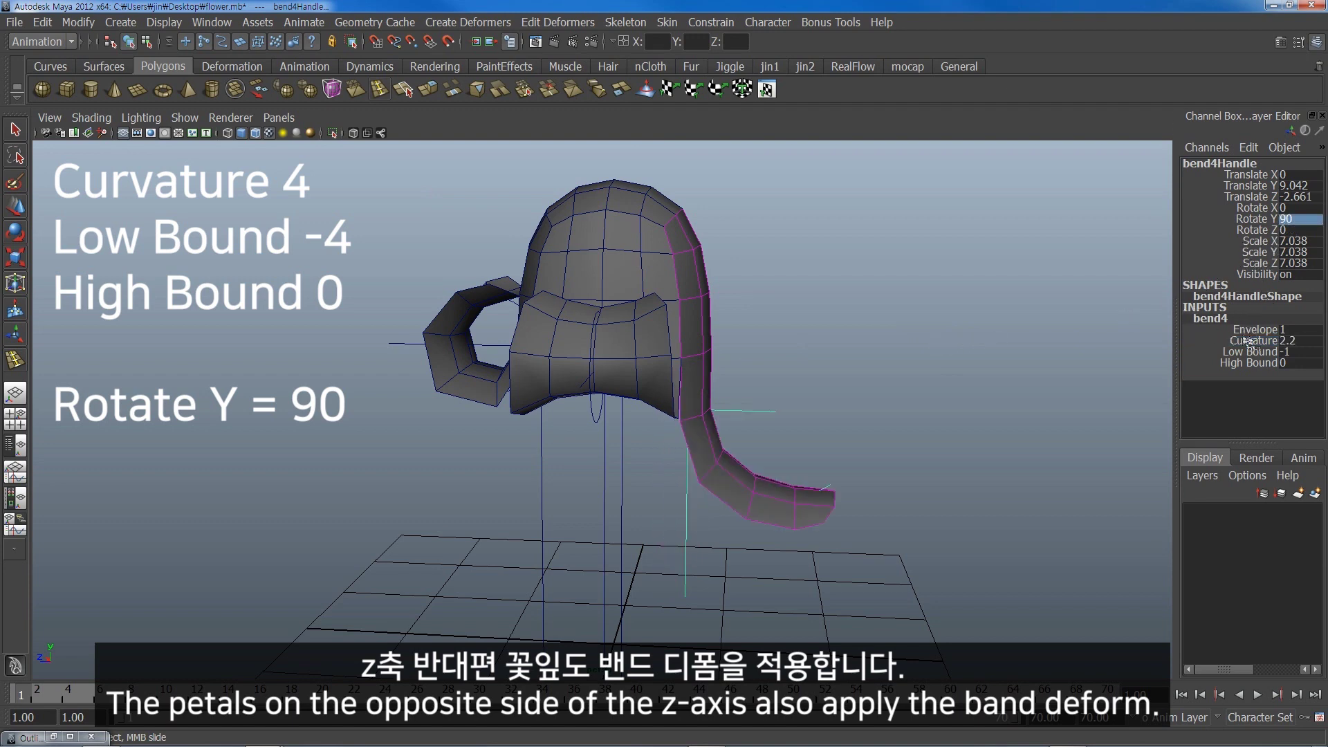
# Set bend4 Curvature to 4 and Low Bound to -5
pyautogui.click(1254, 340)
pyautogui.moveTo(974, 331); pyautogui.dragTo(920, 315, button='middle')
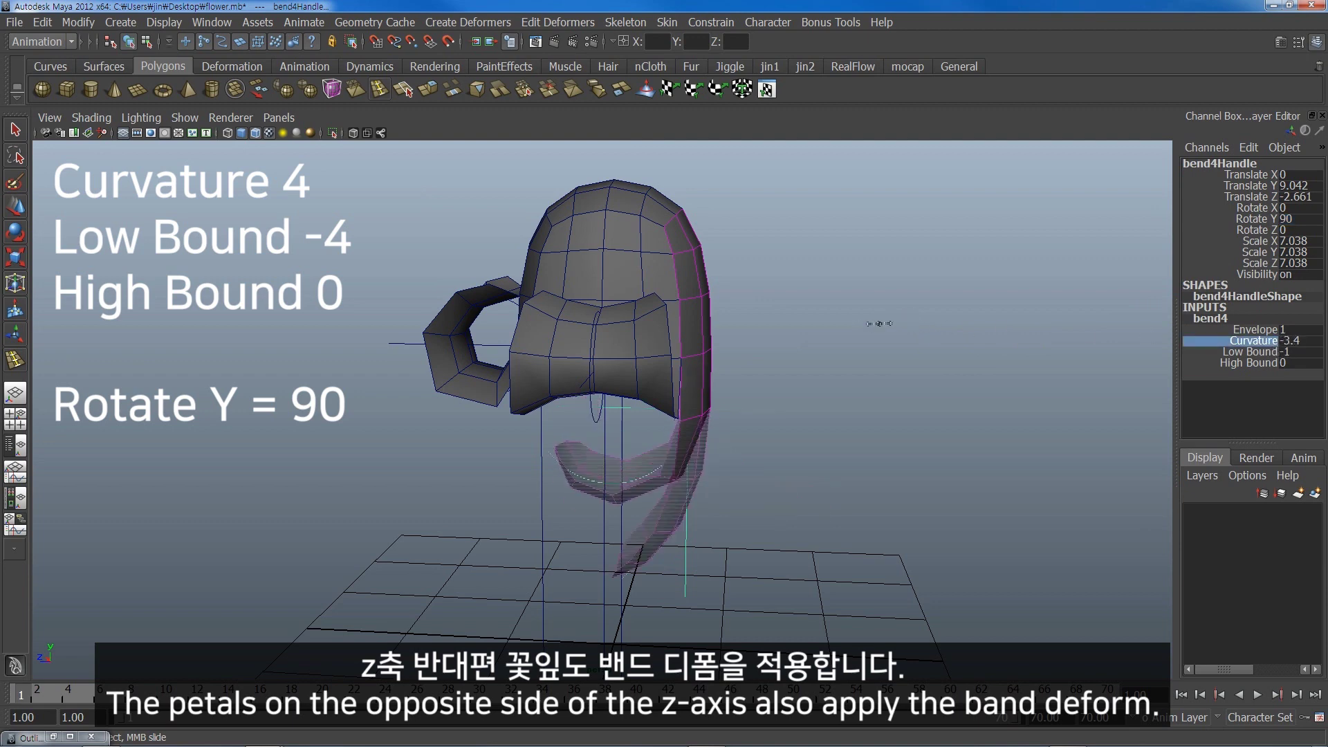
pyautogui.write('4')
pyautogui.click(1286, 352)
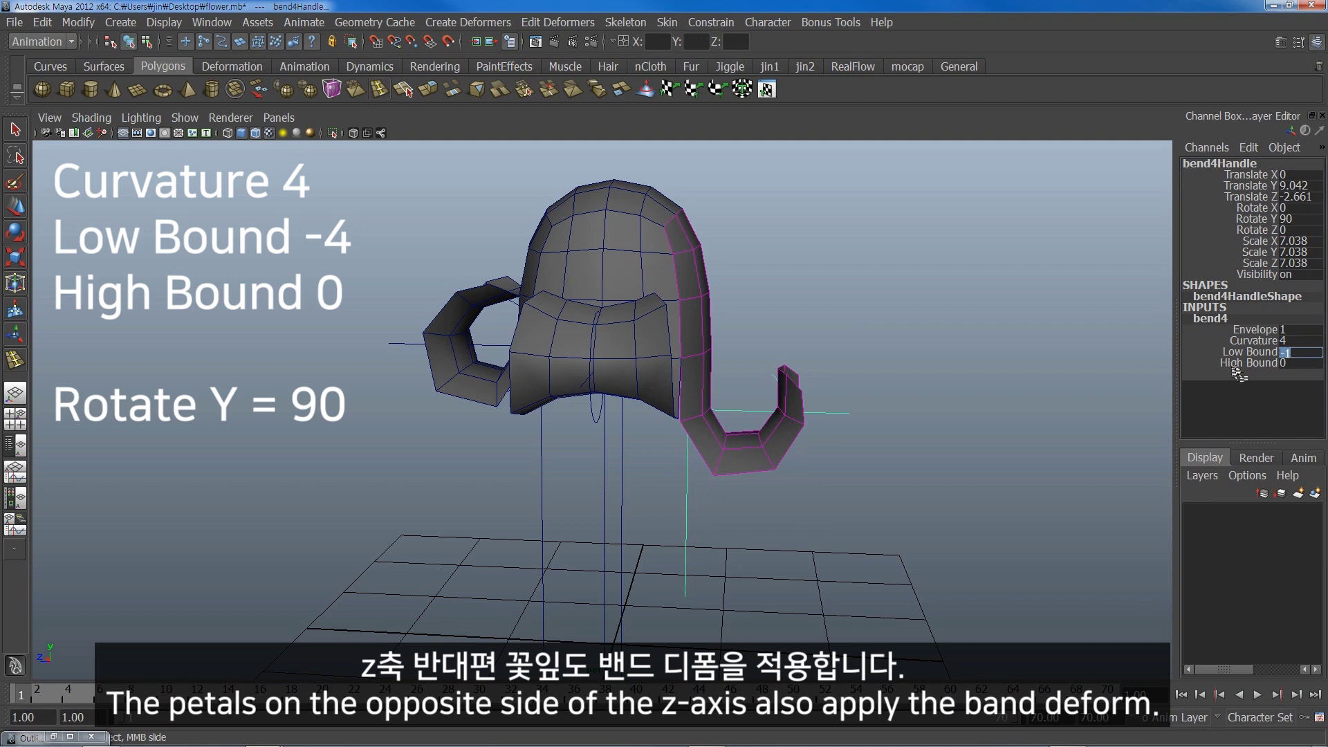
pyautogui.click(1251, 351)
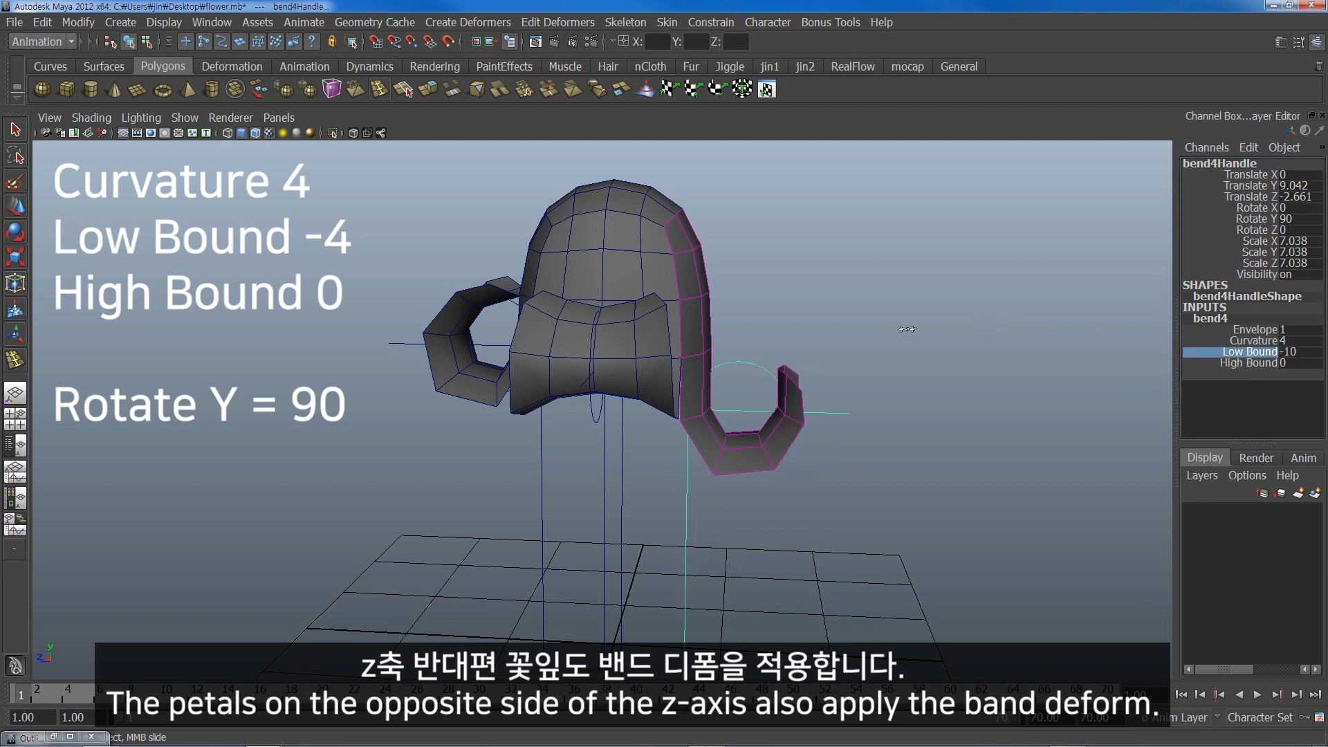
pyautogui.click(1287, 353)
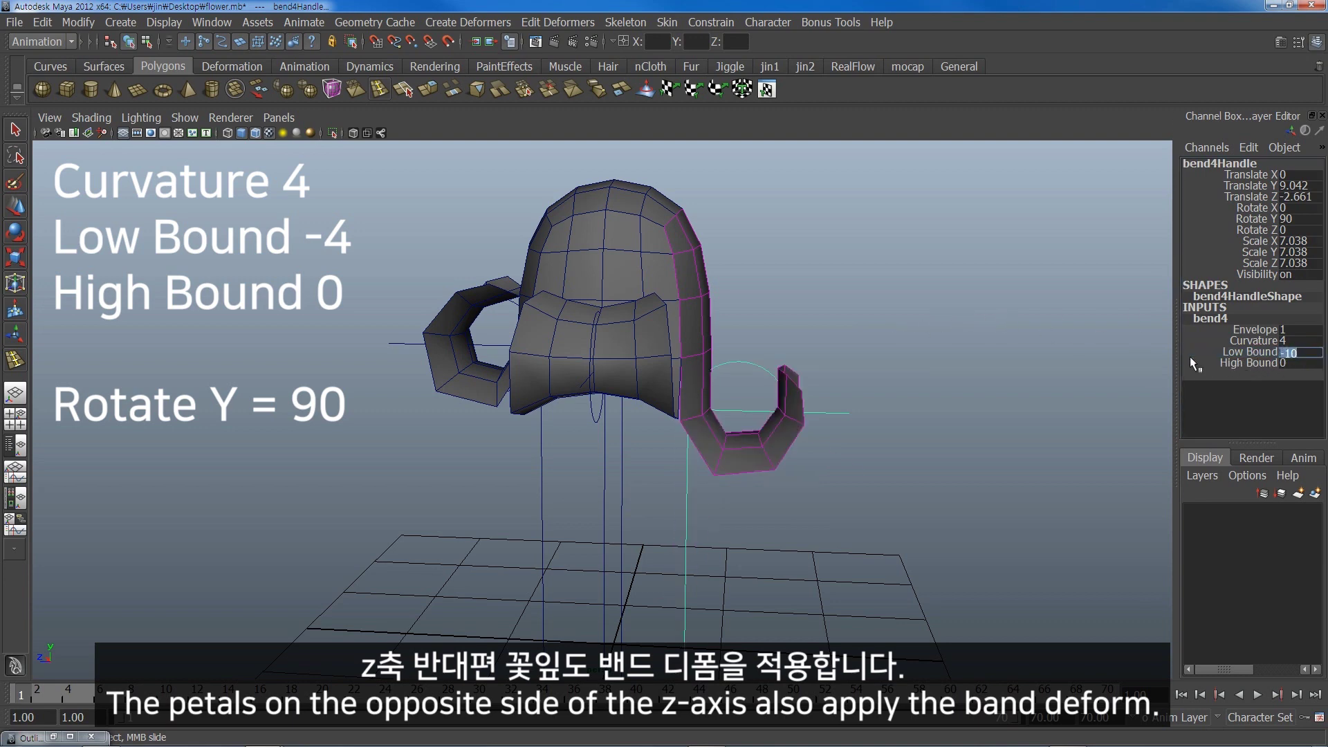
pyautogui.write('-5')
pyautogui.press('Return')
# Raise the bend4 handle in the front view, then return to the perspective view
pyautogui.keyDown('alt'); pyautogui.moveTo(810, 387); pyautogui.dragTo(816, 400); pyautogui.keyUp('alt')
pyautogui.press('w')
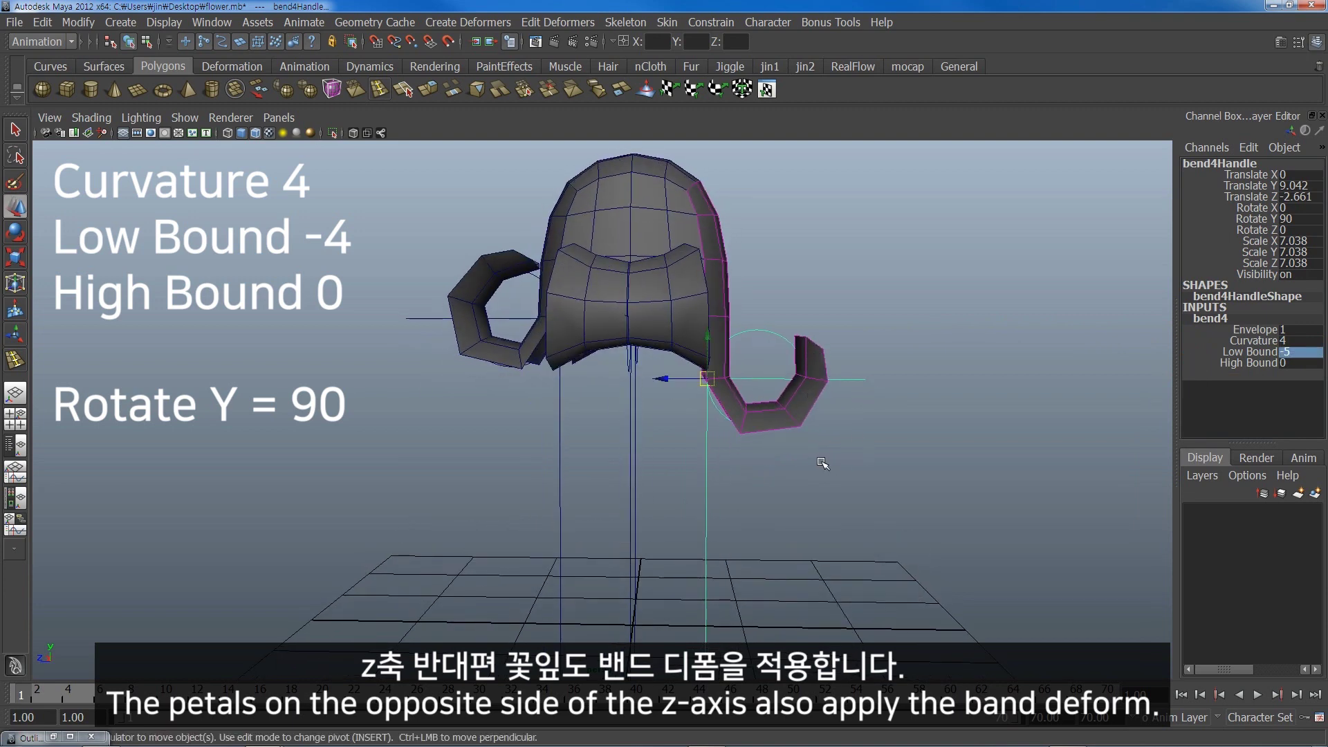
pyautogui.press('space')
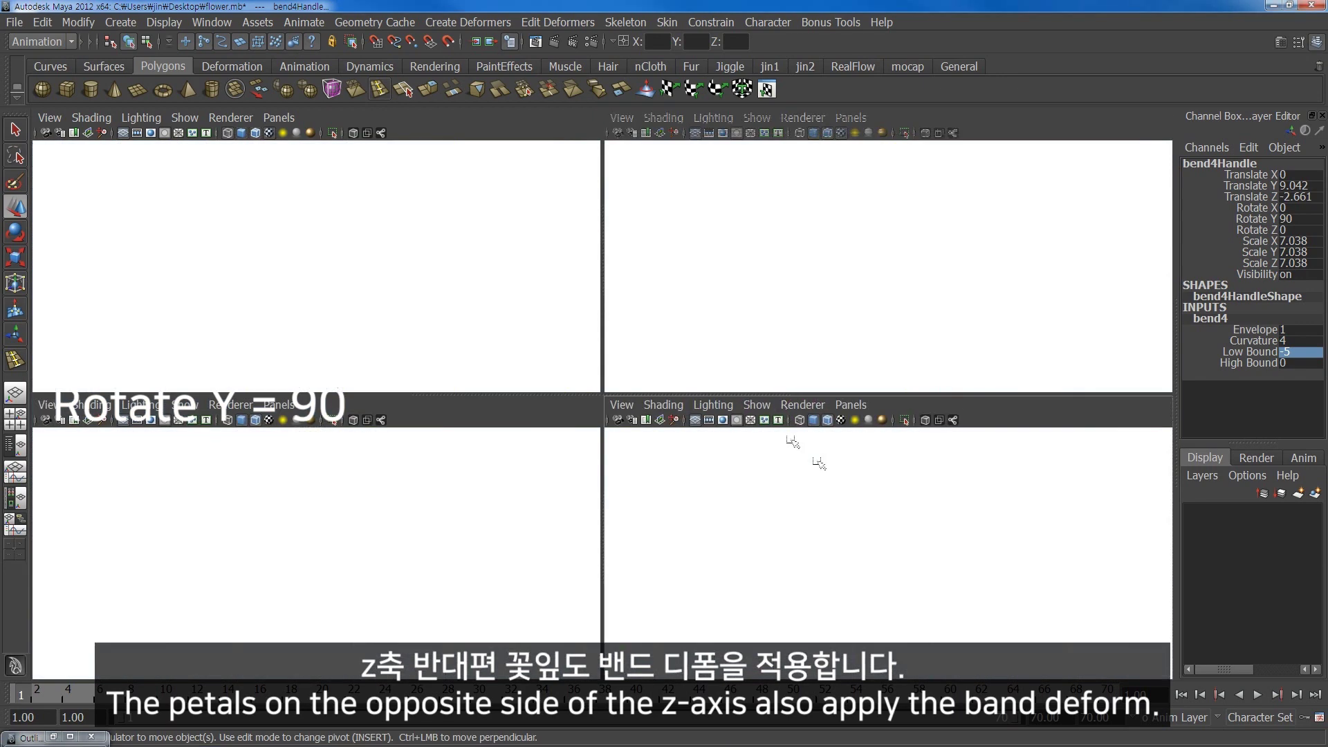
pyautogui.press('space')
pyautogui.moveTo(700, 382); pyautogui.dragTo(702, 316)
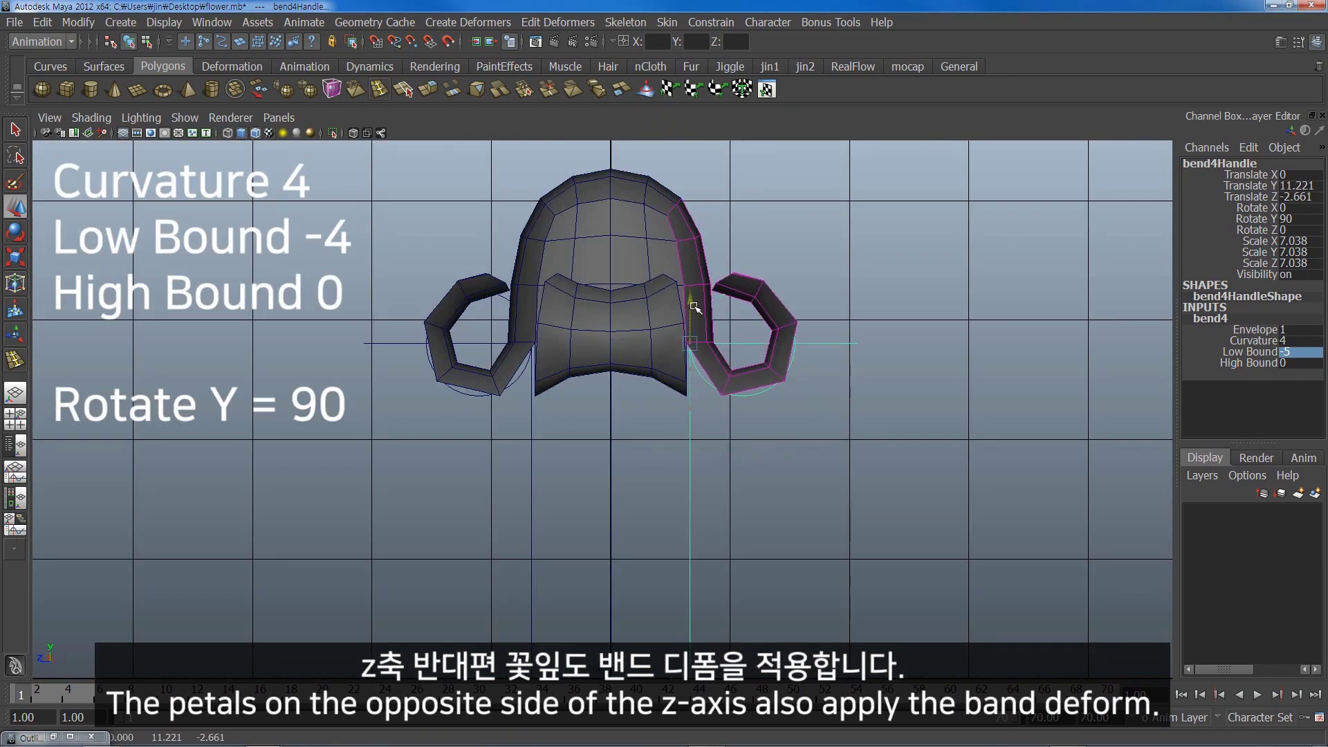
pyautogui.press('space')
pyautogui.moveTo(834, 337)
pyautogui.keyDown('alt'); pyautogui.mouseDown()
pyautogui.moveTo(703, 365)
pyautogui.moveTo(709, 354)
pyautogui.moveTo(642, 339)
pyautogui.moveTo(724, 367)
pyautogui.moveTo(727, 352)
pyautogui.mouseUp(); pyautogui.keyUp('alt')
pyautogui.press('q')
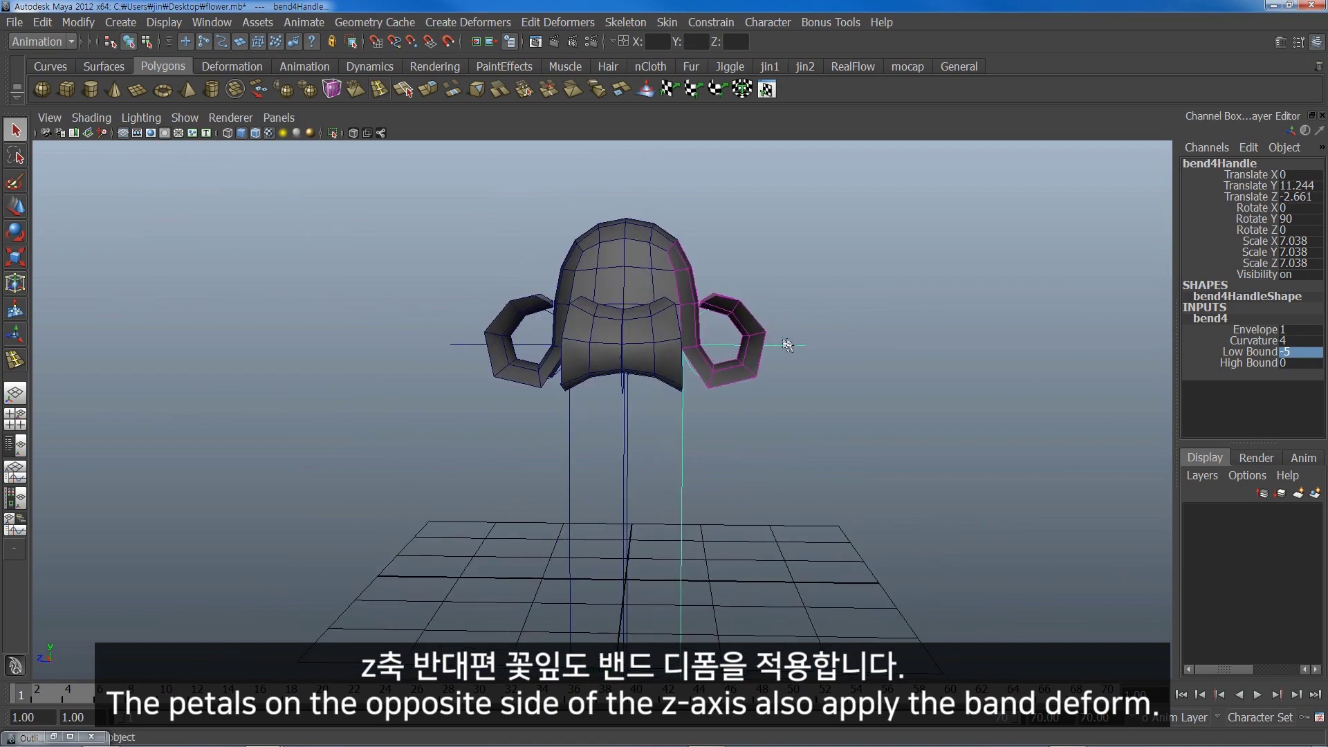
pyautogui.moveTo(803, 353)
pyautogui.keyDown('alt'); pyautogui.mouseDown()
pyautogui.moveTo(851, 350)
pyautogui.moveTo(771, 345)
pyautogui.moveTo(717, 321)
pyautogui.moveTo(756, 325)
pyautogui.moveTo(459, 374)
pyautogui.moveTo(499, 343)
pyautogui.moveTo(818, 344)
pyautogui.moveTo(735, 397)
pyautogui.moveTo(678, 379)
pyautogui.mouseUp(); pyautogui.keyUp('alt')
# Lower the bend handles into a closed capsule bud and select Translate X, Y and Z
pyautogui.click(826, 367)
pyautogui.click(668, 387)
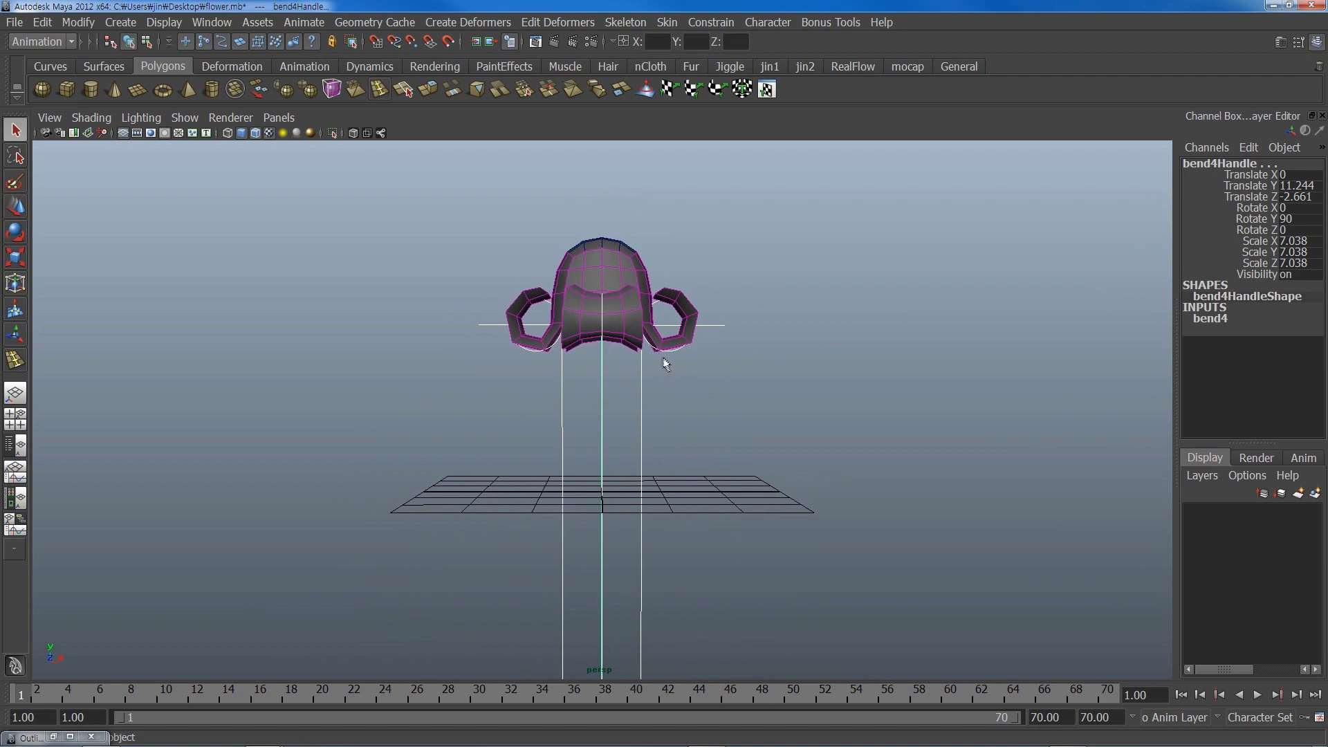
pyautogui.press('w')
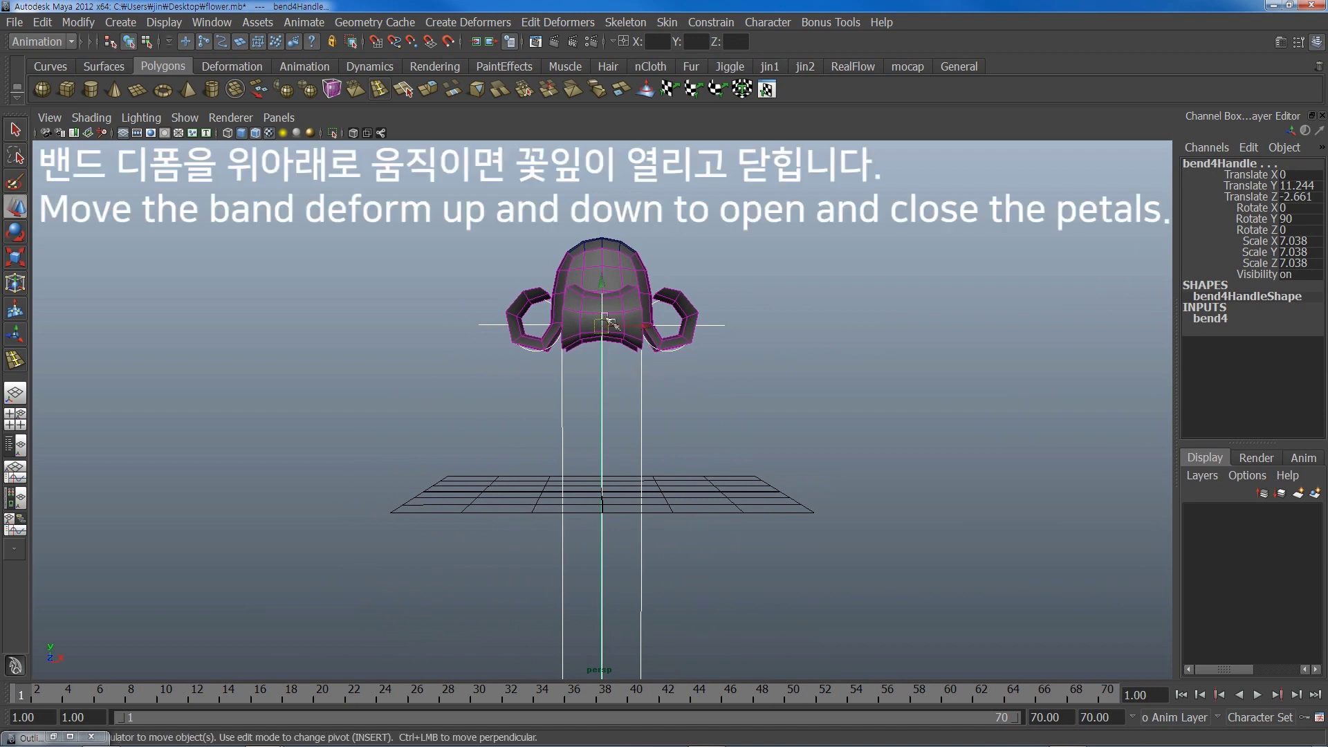
pyautogui.moveTo(604, 287)
pyautogui.mouseDown()
pyautogui.moveTo(597, 374)
pyautogui.moveTo(609, 322)
pyautogui.mouseUp()
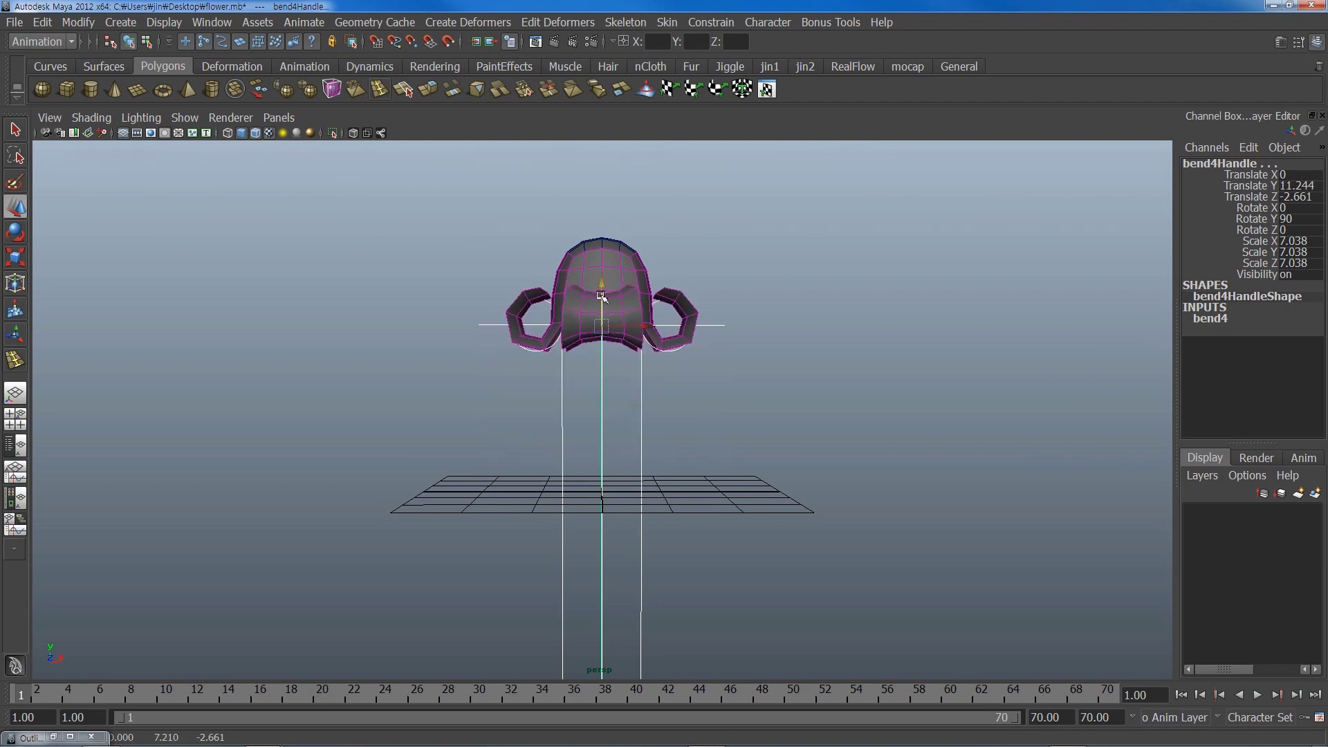
pyautogui.press('space')
pyautogui.press('space')
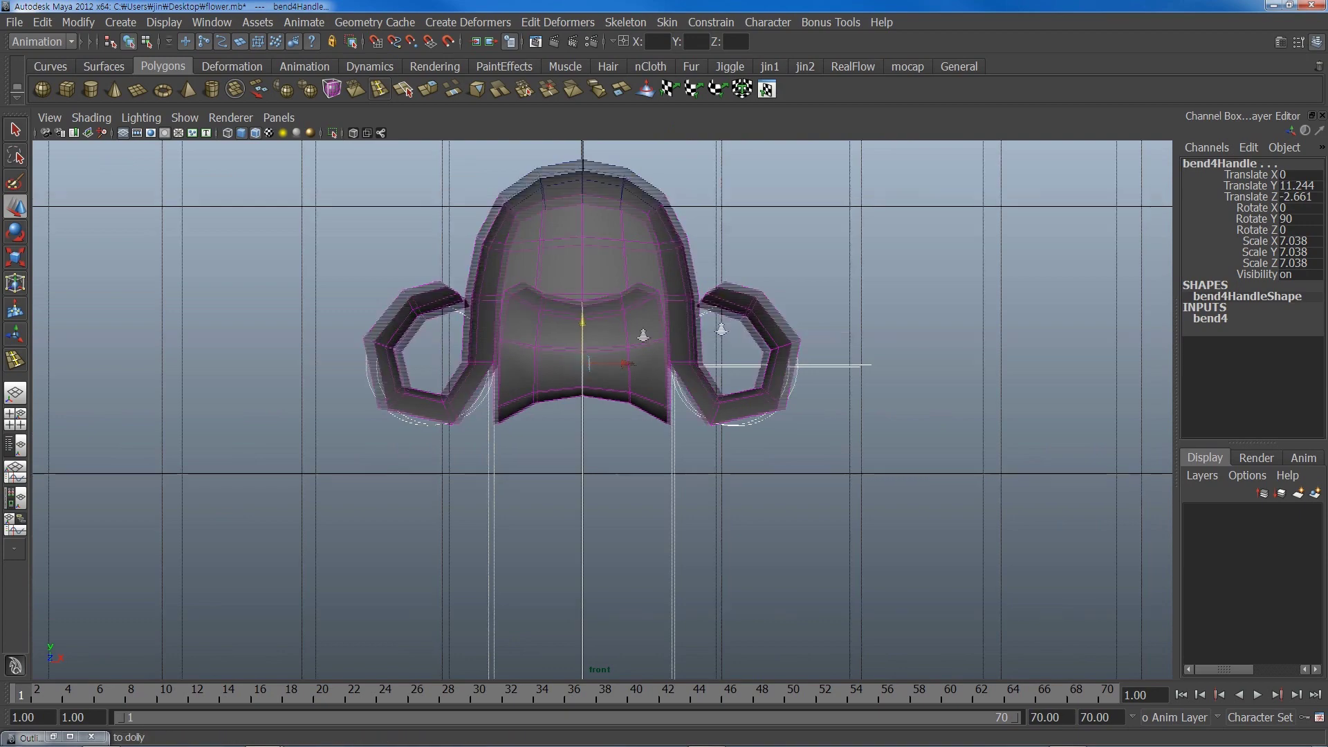
pyautogui.keyDown('alt'); pyautogui.moveTo(720, 335); pyautogui.dragTo(430, 363, button='right'); pyautogui.keyUp('alt')
pyautogui.keyDown('alt'); pyautogui.moveTo(431, 363); pyautogui.dragTo(418, 250, button='middle'); pyautogui.keyUp('alt')
pyautogui.keyDown('alt'); pyautogui.moveTo(489, 317); pyautogui.dragTo(336, 296, button='right'); pyautogui.keyUp('alt')
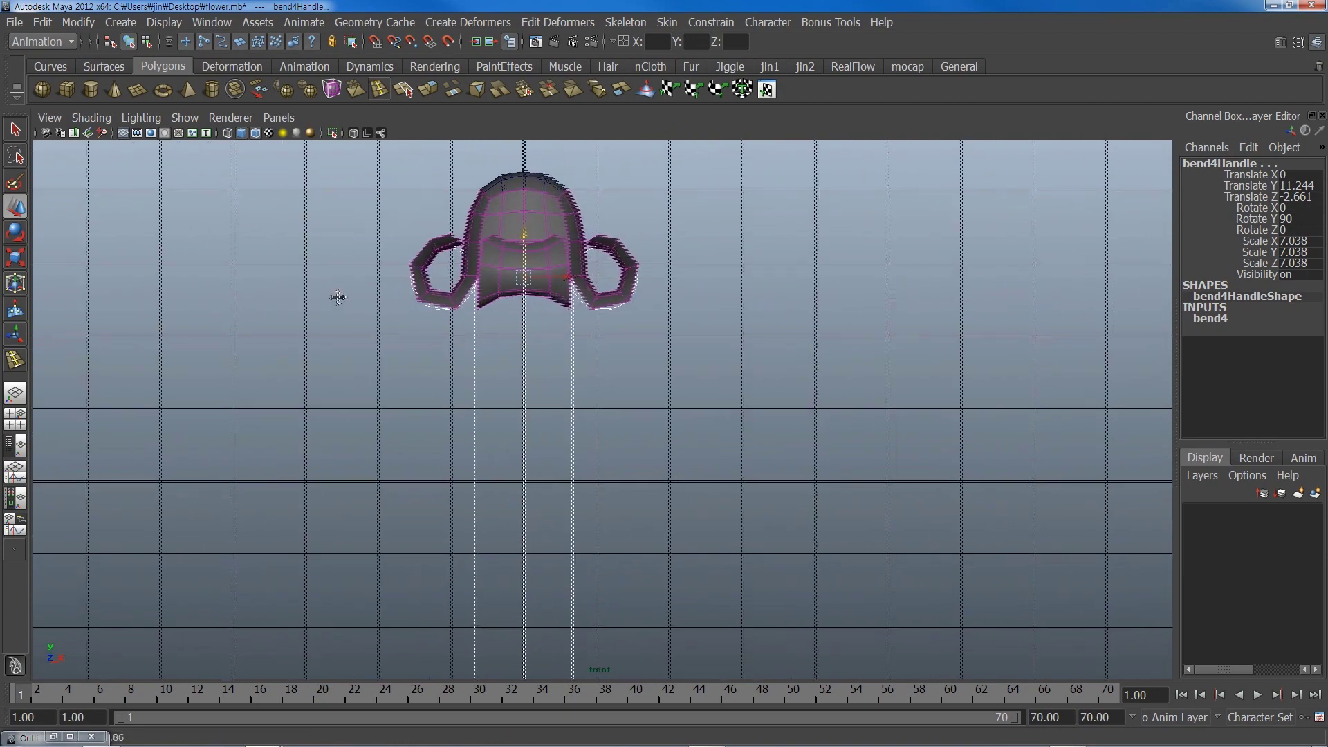
pyautogui.moveTo(527, 235)
pyautogui.mouseDown()
pyautogui.moveTo(532, 399)
pyautogui.moveTo(569, 404)
pyautogui.mouseUp()
pyautogui.keyDown('alt'); pyautogui.moveTo(676, 380); pyautogui.dragTo(673, 462, button='middle'); pyautogui.keyUp('alt')
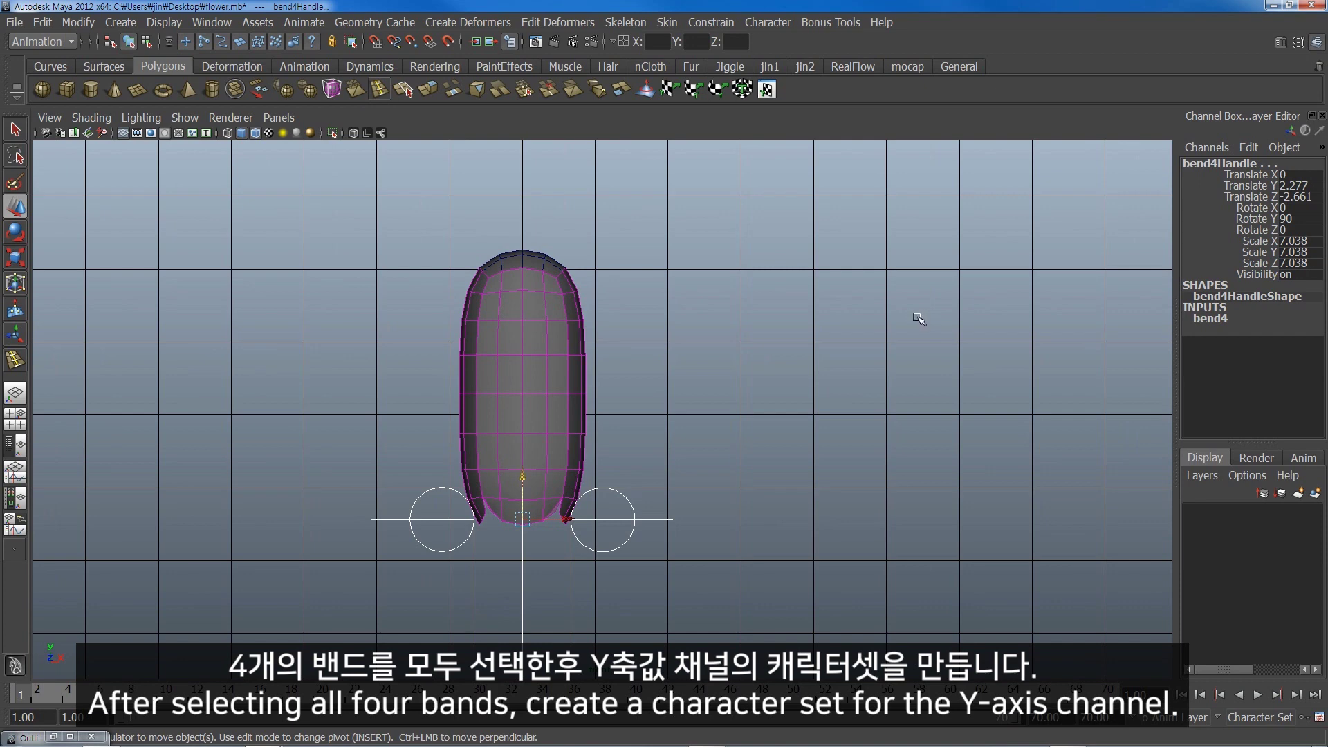
pyautogui.moveTo(1251, 177); pyautogui.dragTo(1249, 198)
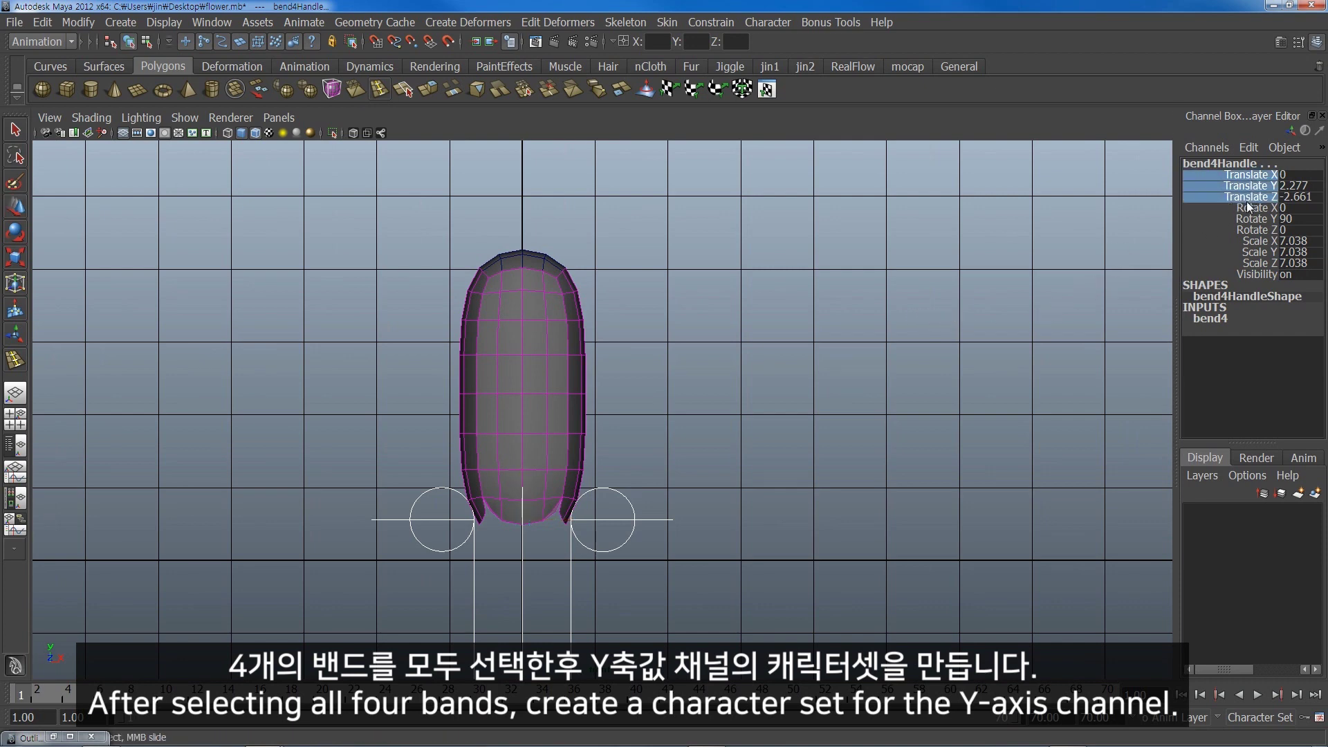
# Create a character set named 'flower' from the Channel Box's selected translate channels
pyautogui.click(765, 23)
pyautogui.click(38, 42)
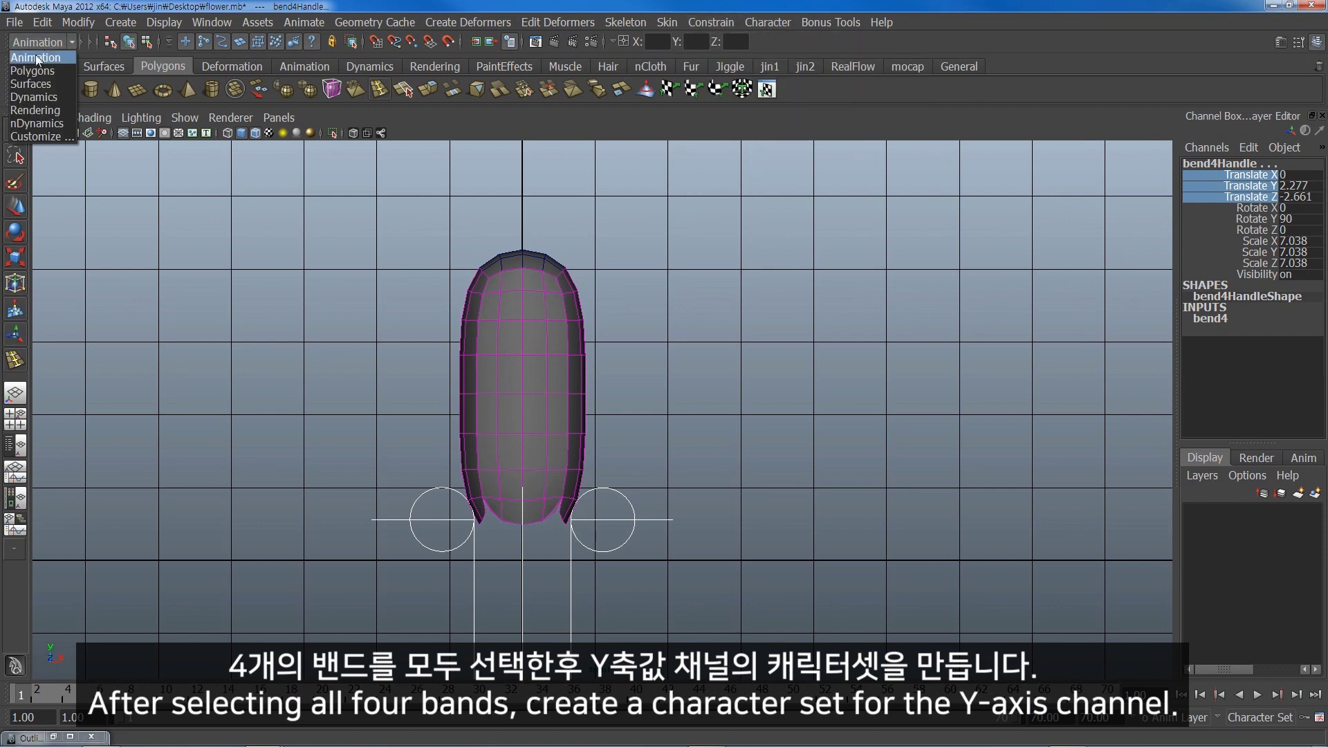
pyautogui.click(768, 22)
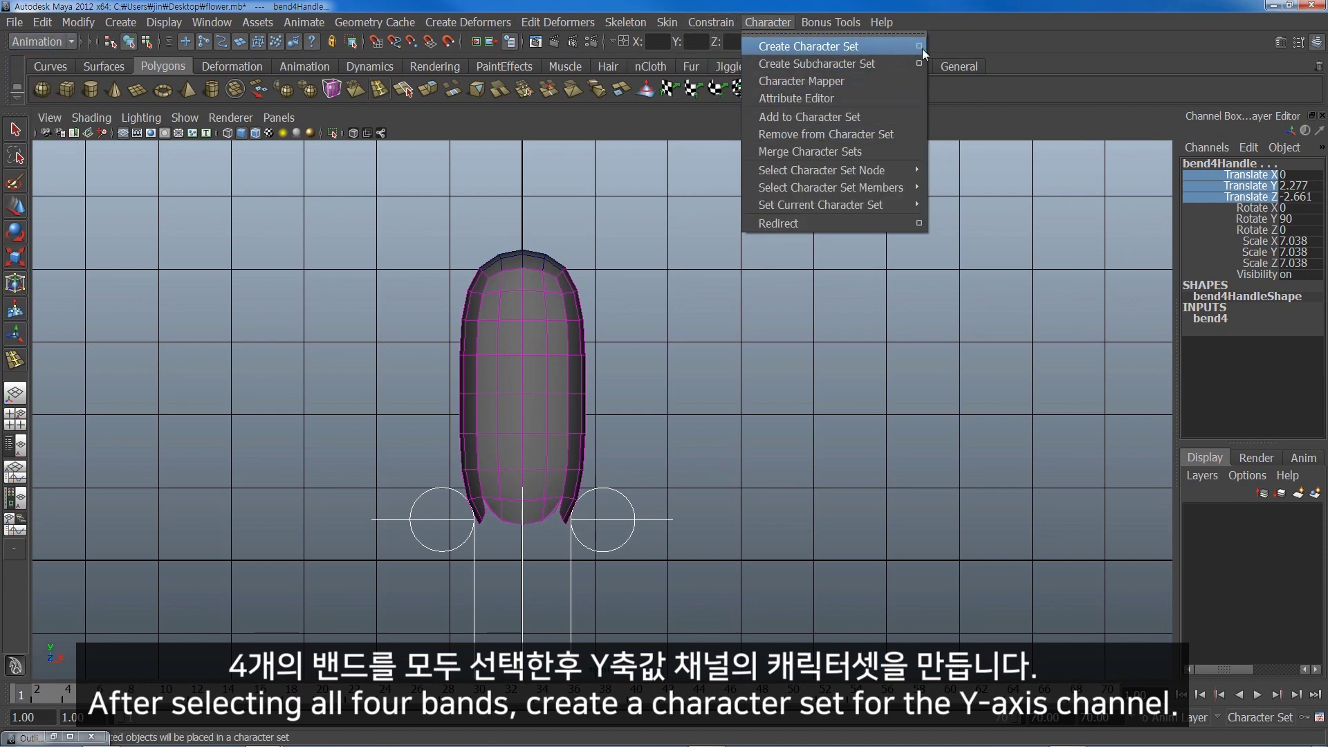
pyautogui.click(920, 46)
pyautogui.moveTo(979, 167)
pyautogui.mouseDown()
pyautogui.moveTo(214, 131)
pyautogui.moveTo(269, 131)
pyautogui.mouseUp()
pyautogui.write('flower')
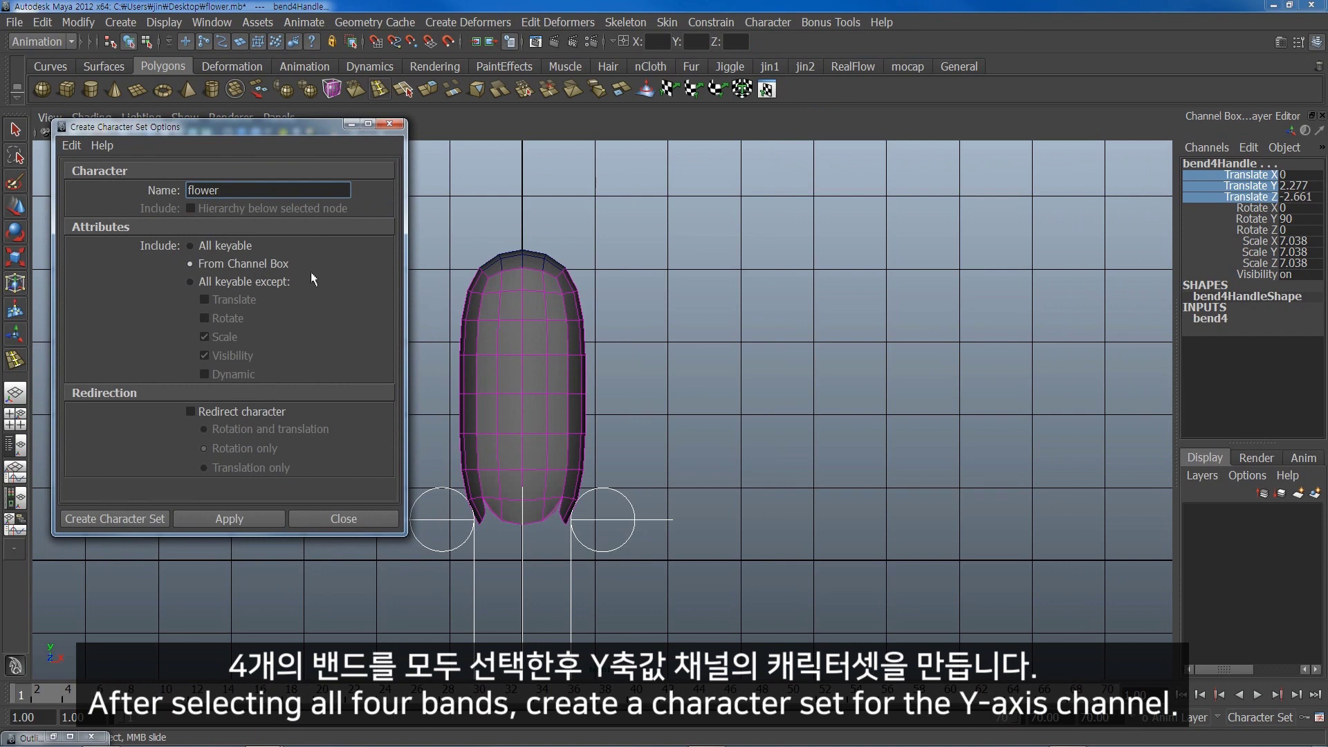
pyautogui.click(135, 519)
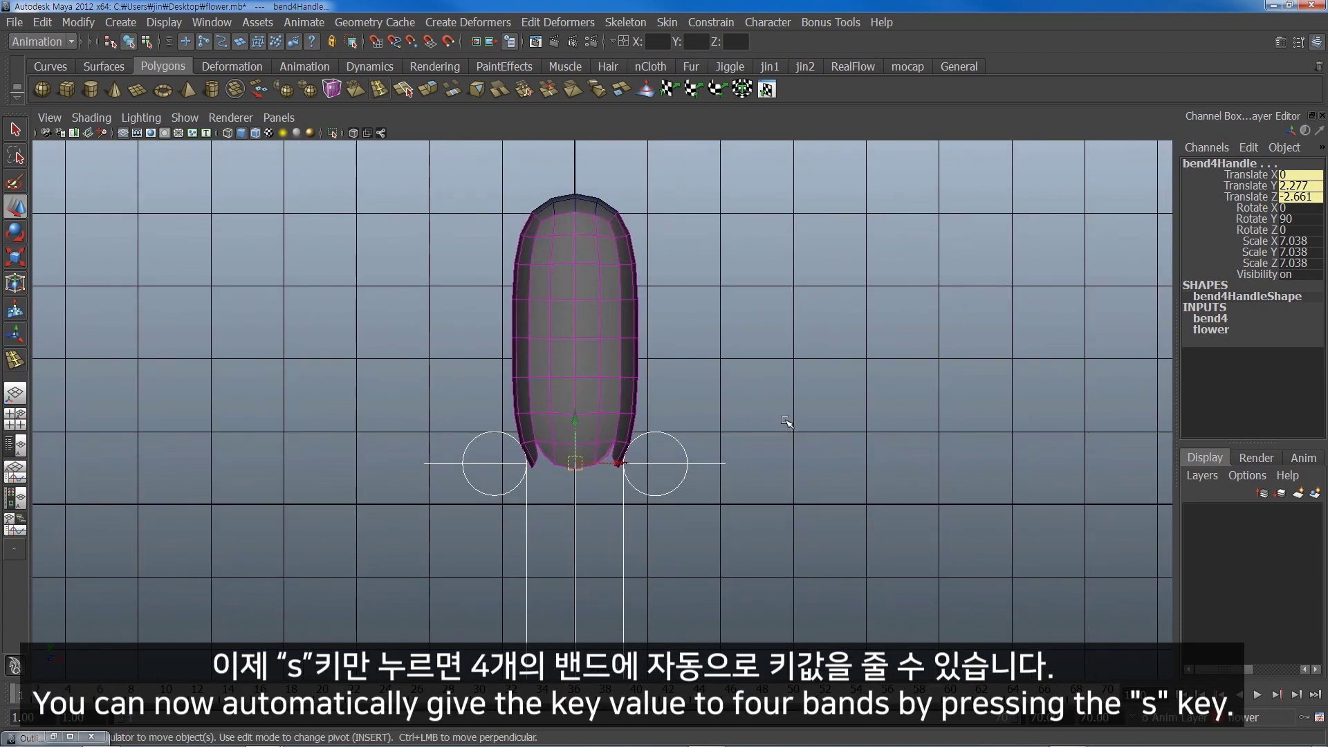
pyautogui.click(762, 423)
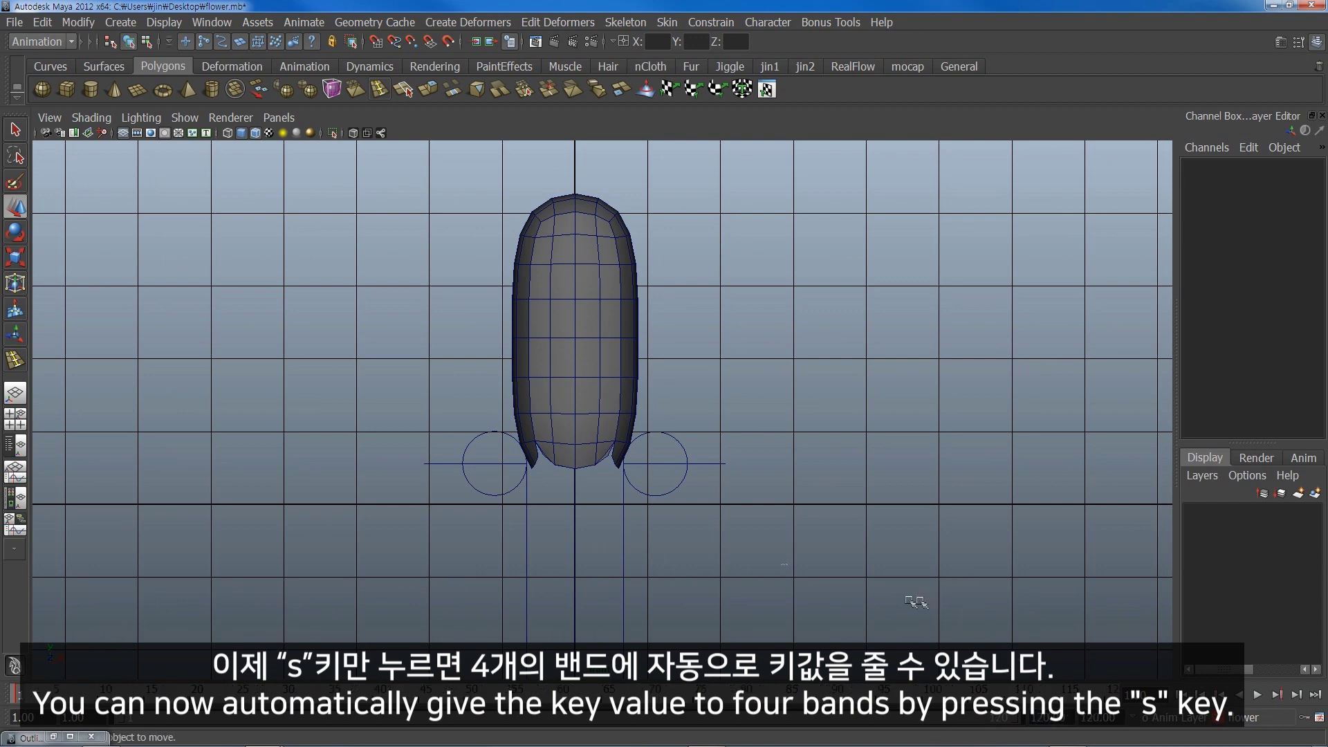
# Select the bend handles and raise them at frame 65 so the petals open fully
pyautogui.hotkey('alt', 'v')
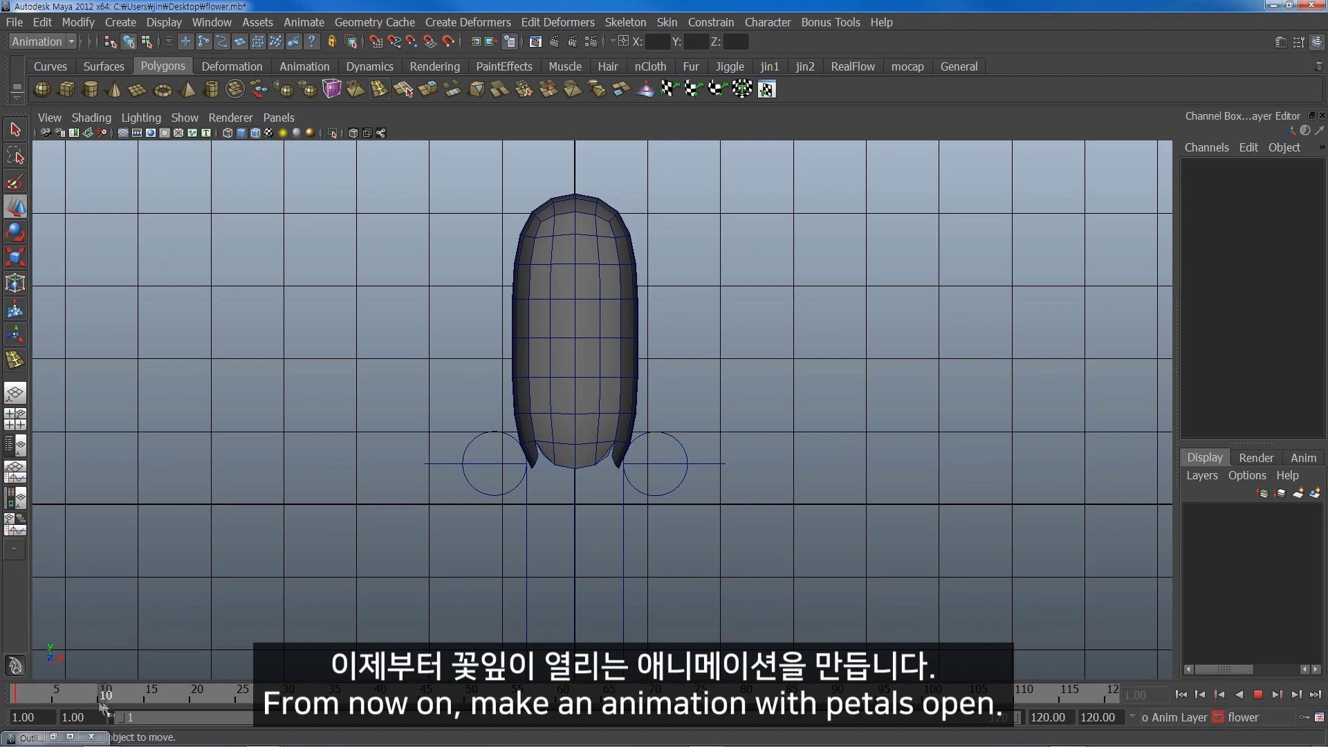
pyautogui.hotkey('alt', 'v')
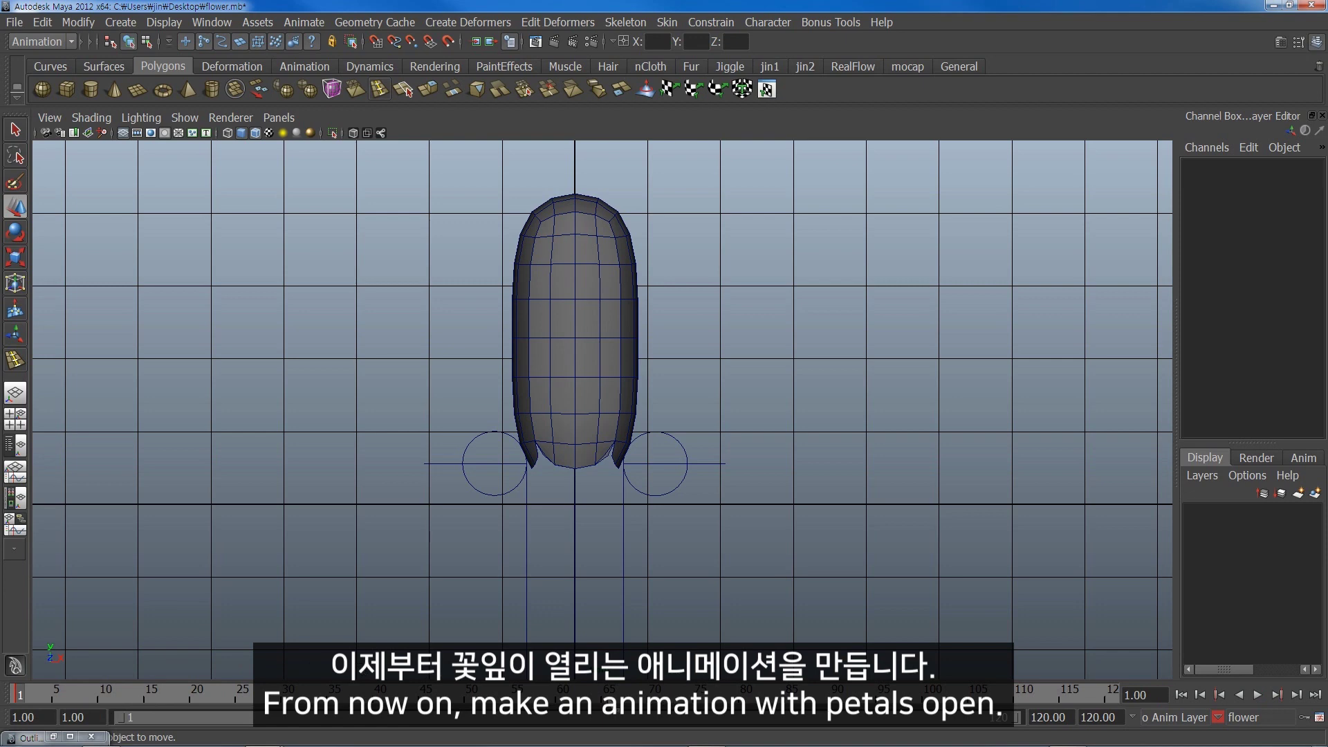
pyautogui.moveTo(818, 578); pyautogui.dragTo(540, 594)
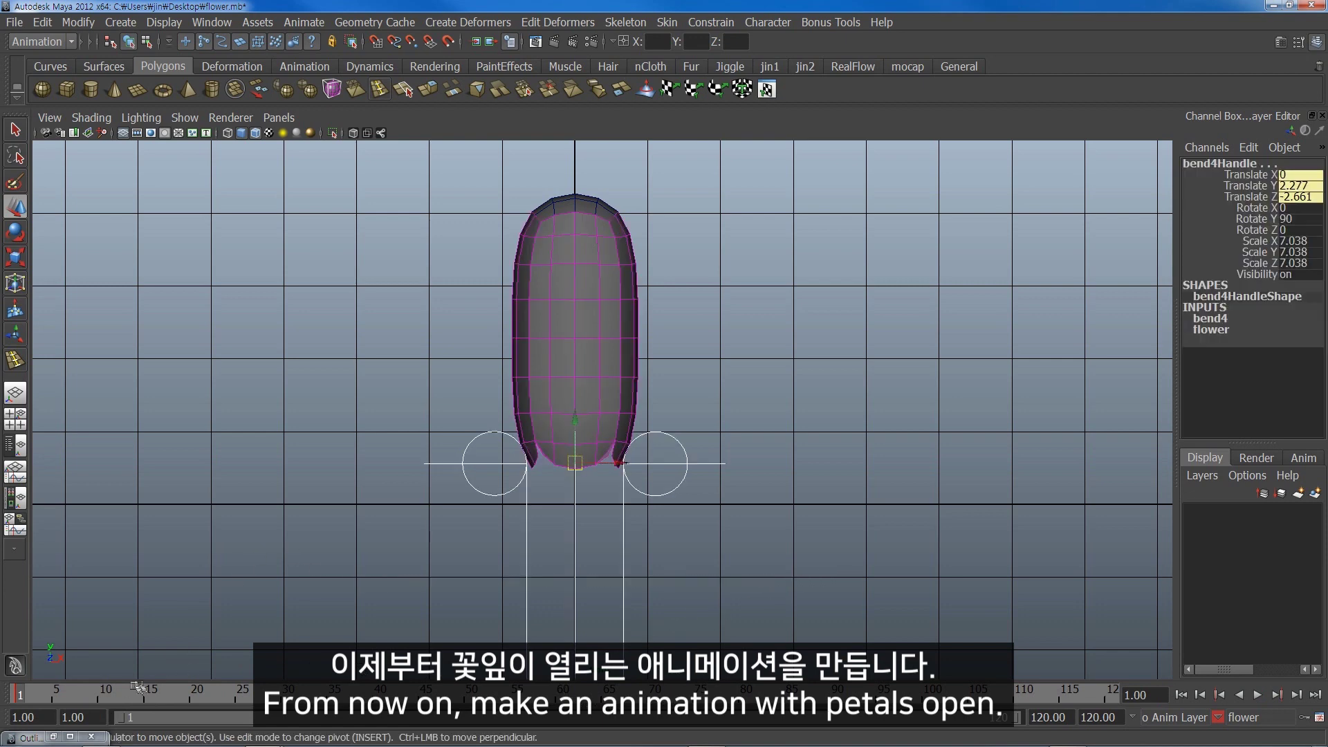
pyautogui.hotkey('alt', 'v')
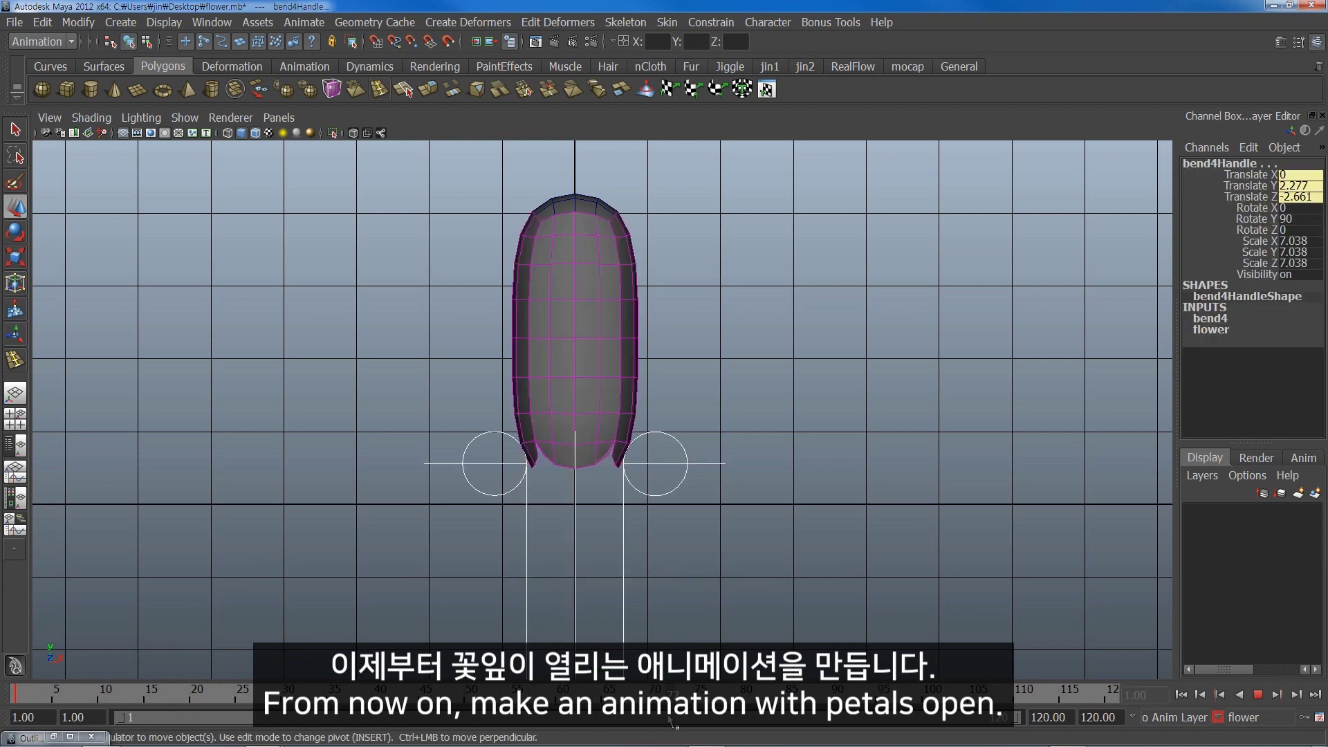
pyautogui.hotkey('alt', 'v')
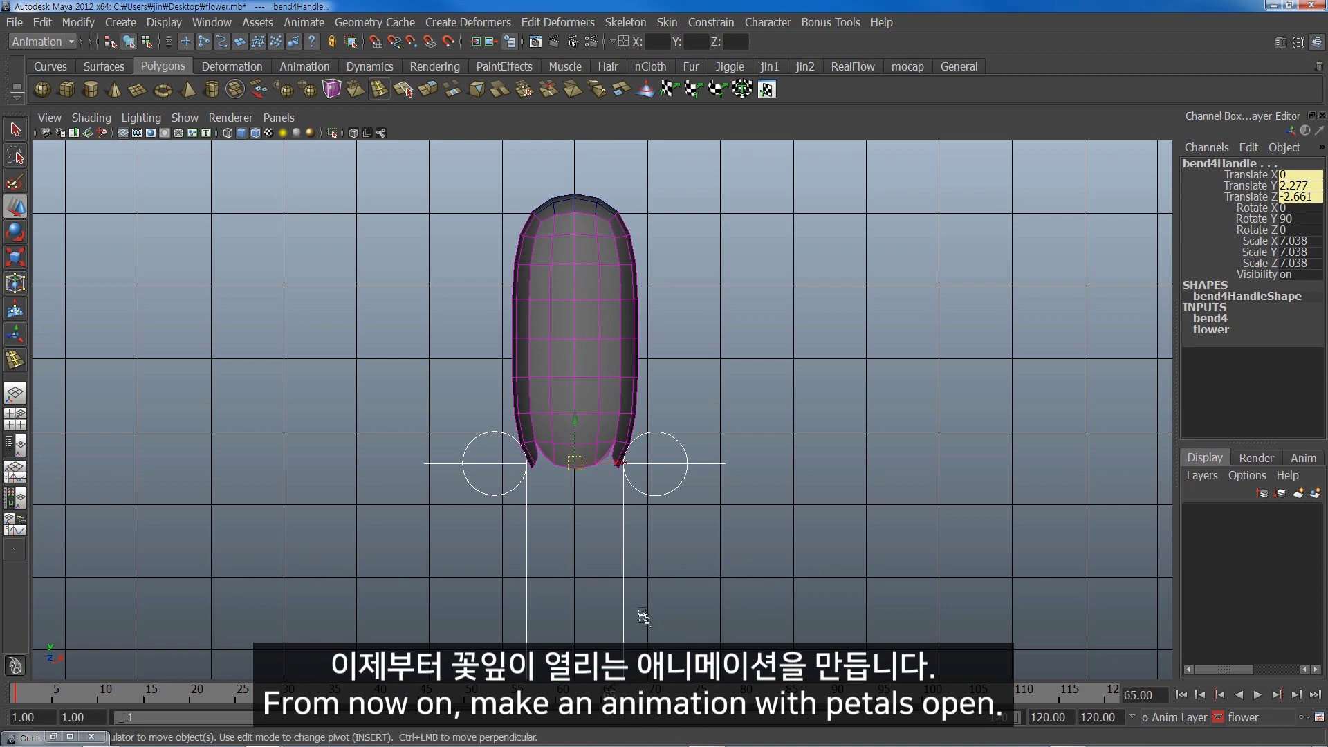
pyautogui.moveTo(574, 427); pyautogui.dragTo(567, 259)
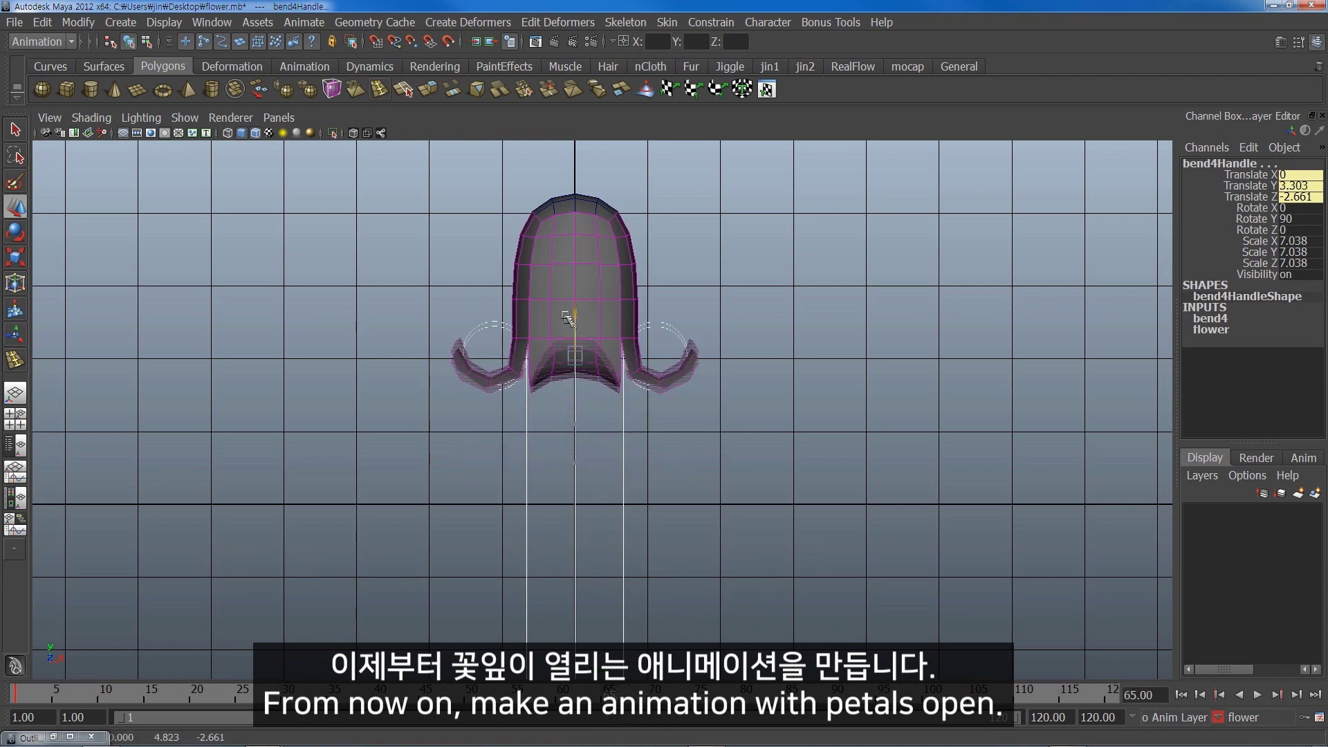
pyautogui.moveTo(568, 258); pyautogui.dragTo(567, 261)
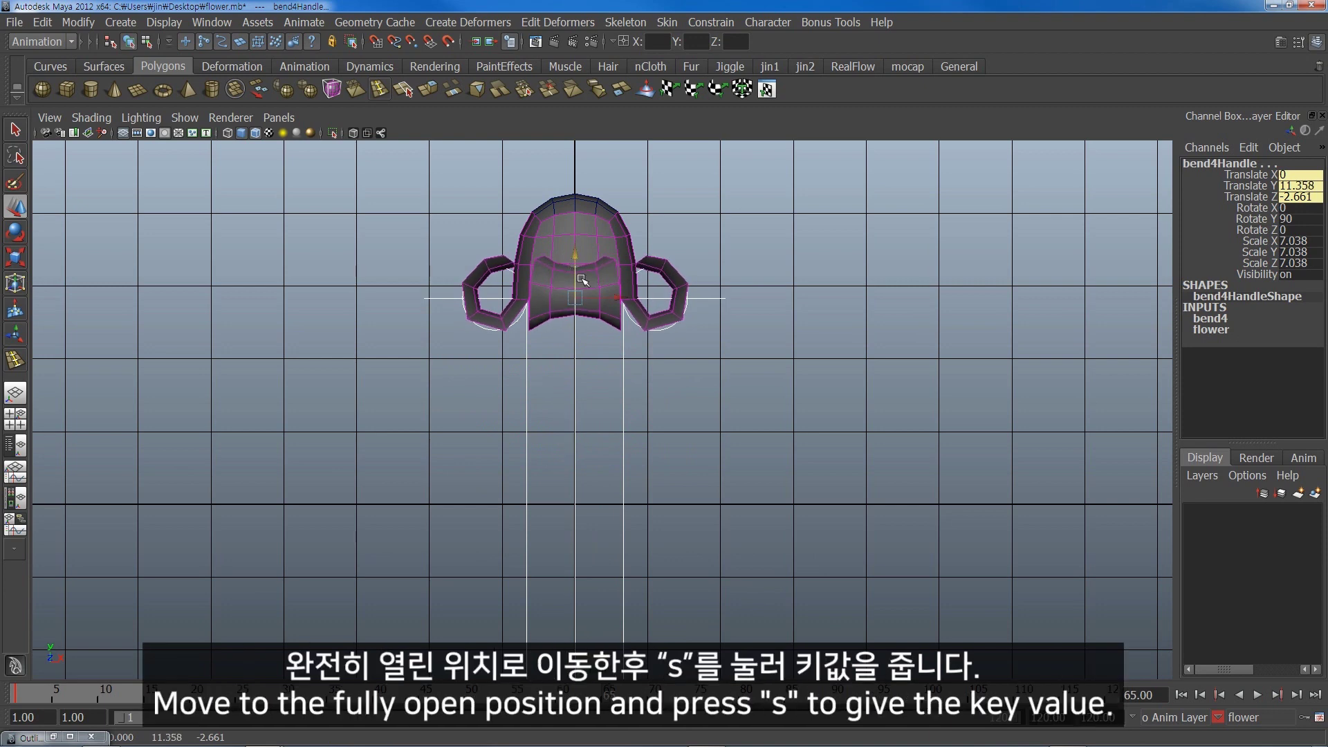
# At frame 89, lower the handles slightly for a spring-back, then play the animation
pyautogui.scroll(2, 547, 315)
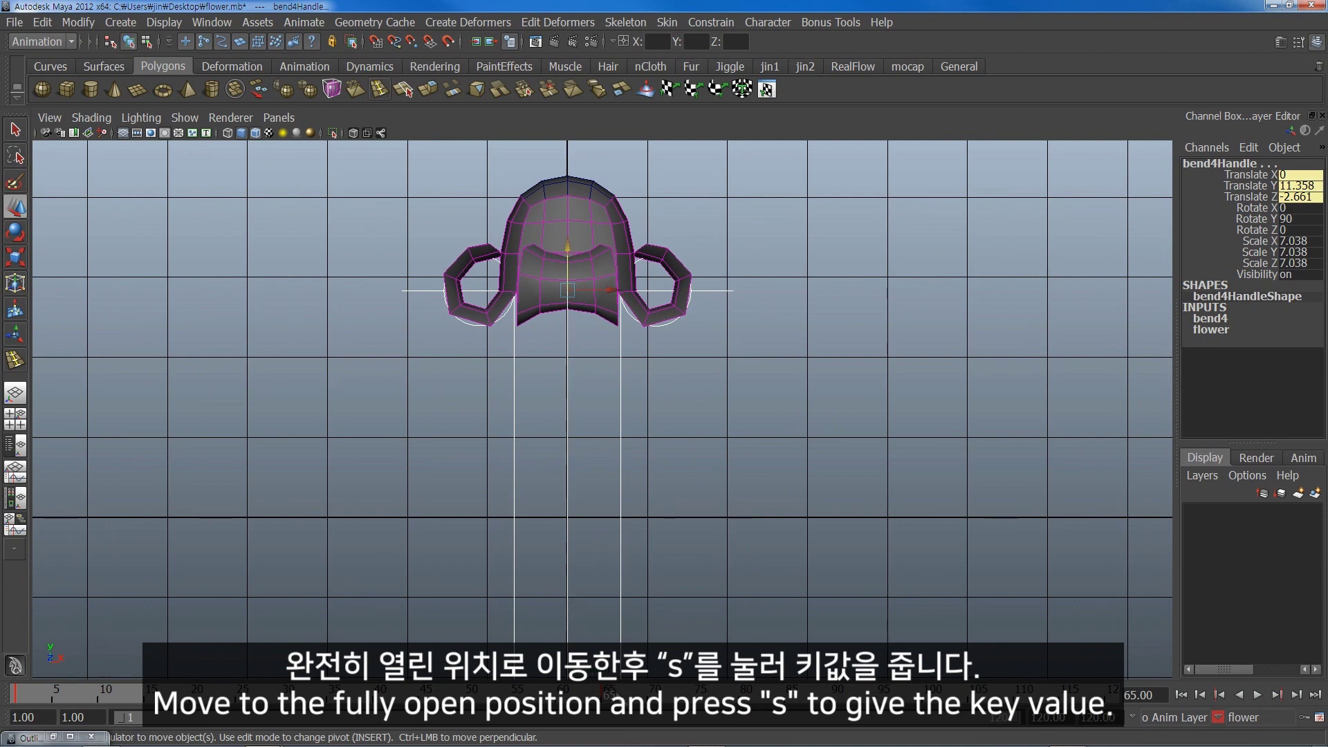
pyautogui.hotkey('alt', 'v')
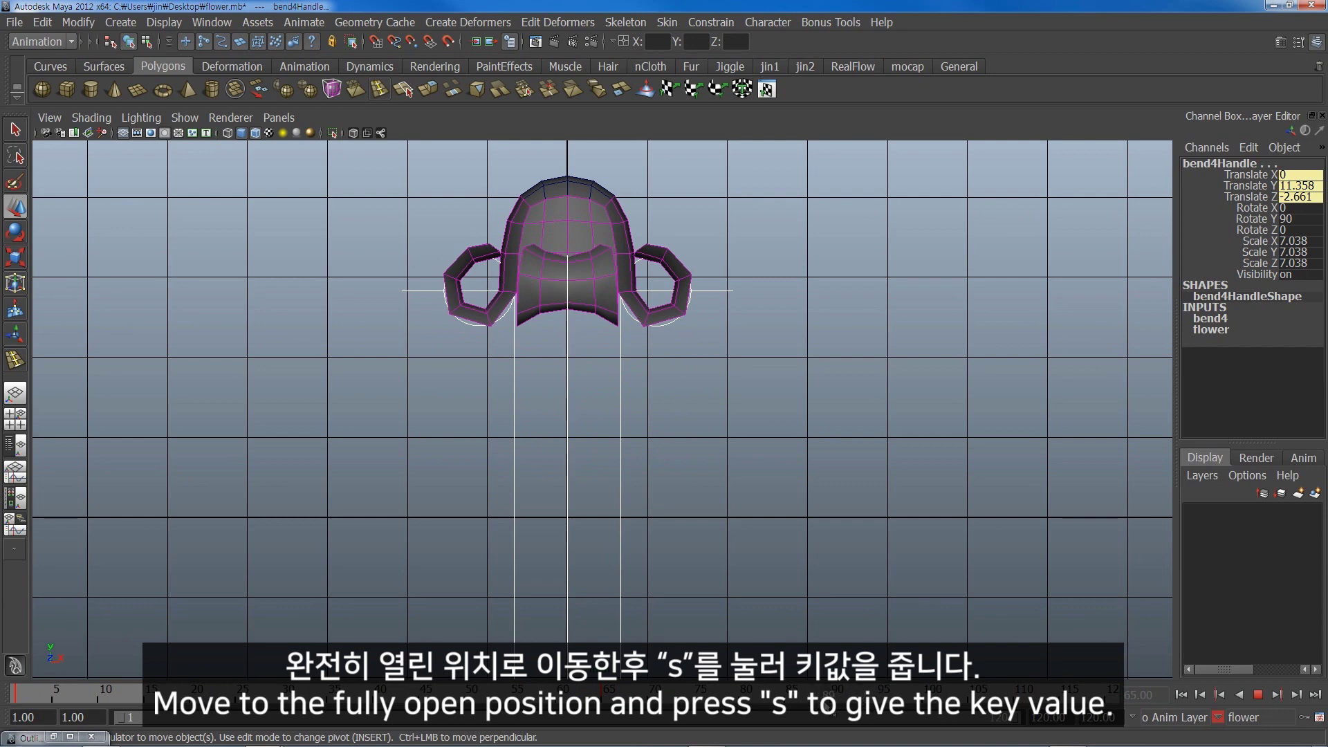
pyautogui.hotkey('alt', 'v')
pyautogui.scroll(5, 607, 465)
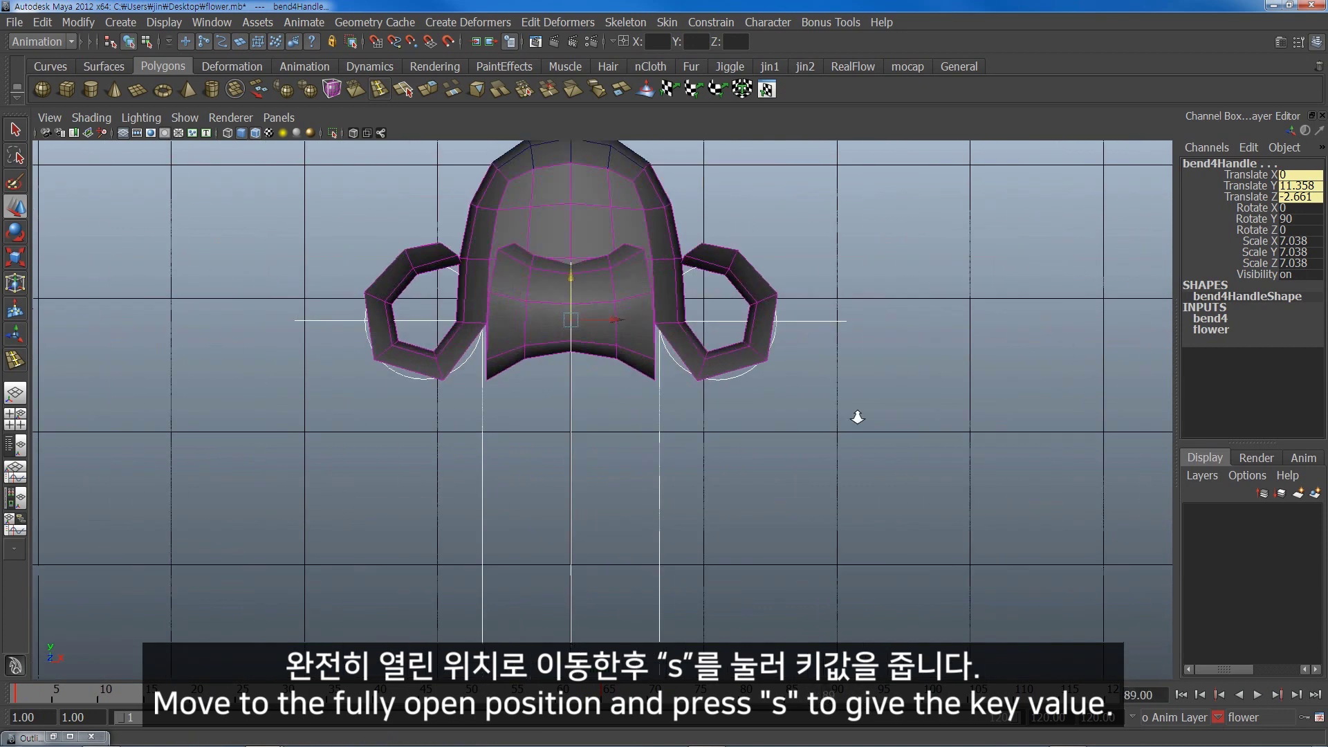
pyautogui.moveTo(569, 267); pyautogui.dragTo(564, 305)
pyautogui.hotkey('alt', 'v')
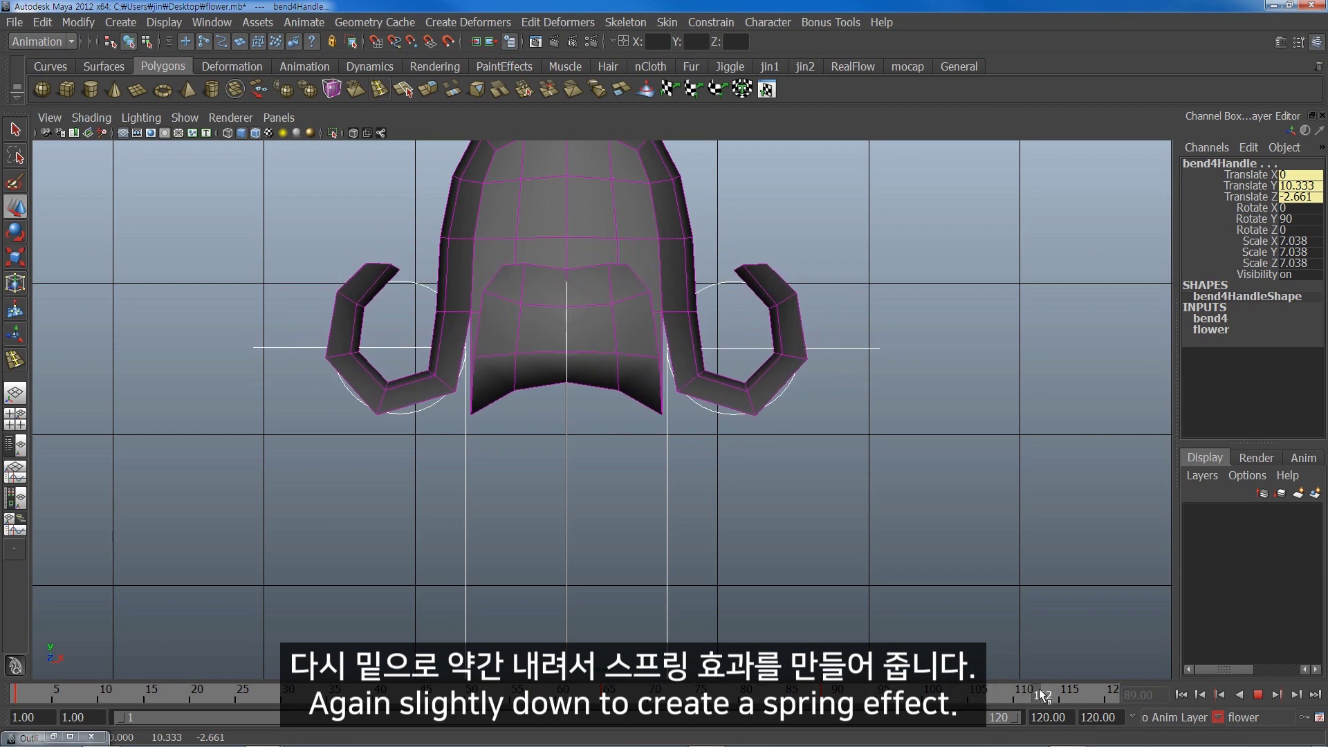
# Raise the handles slightly at frame 117 and set the playback end time to 150
pyautogui.click(1082, 688)
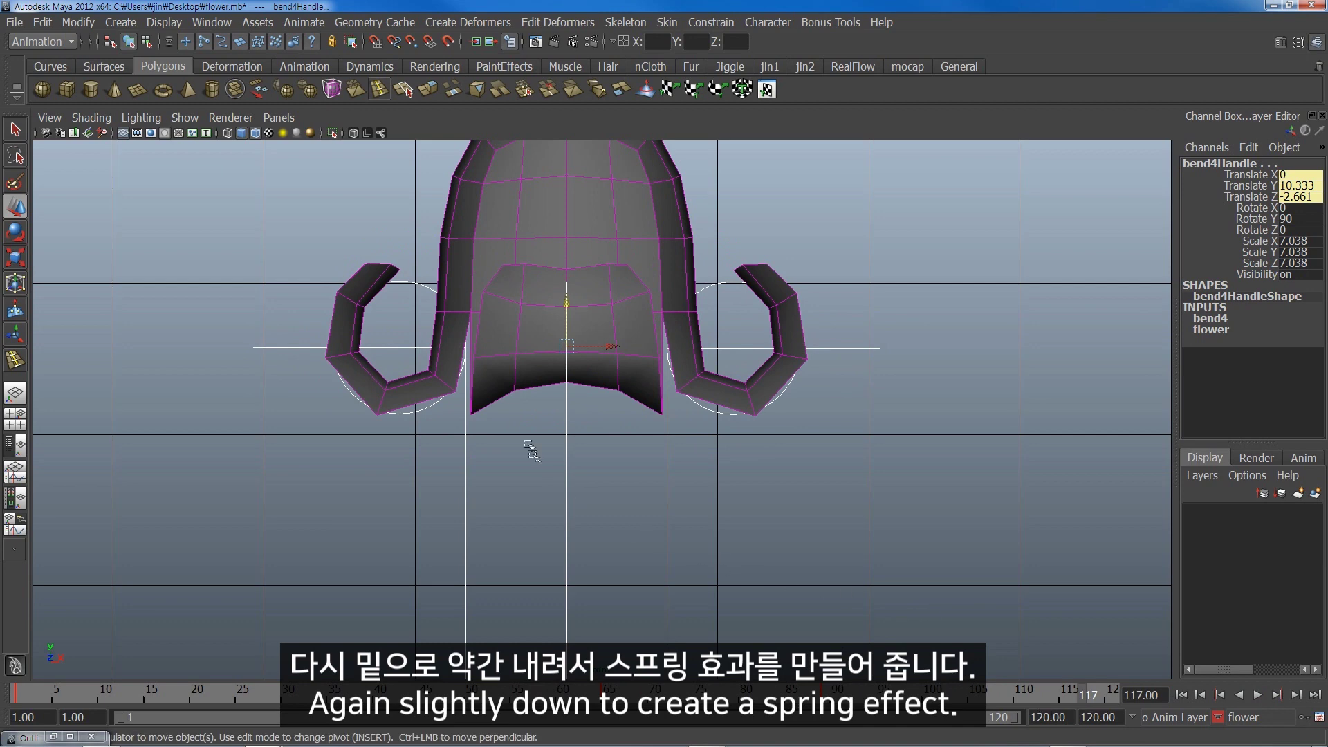
pyautogui.moveTo(569, 312); pyautogui.dragTo(577, 288)
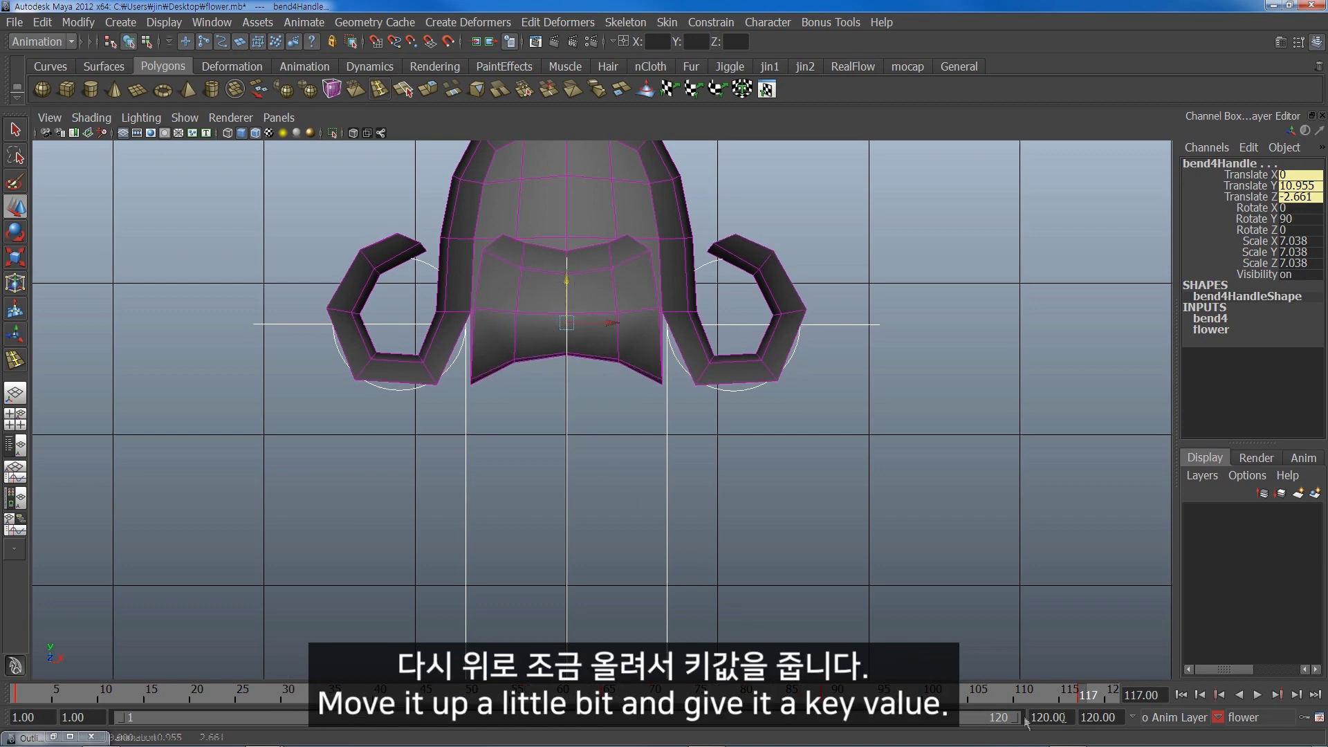
pyautogui.moveTo(1071, 717); pyautogui.dragTo(942, 723)
pyautogui.write('150')
pyautogui.press('Return')
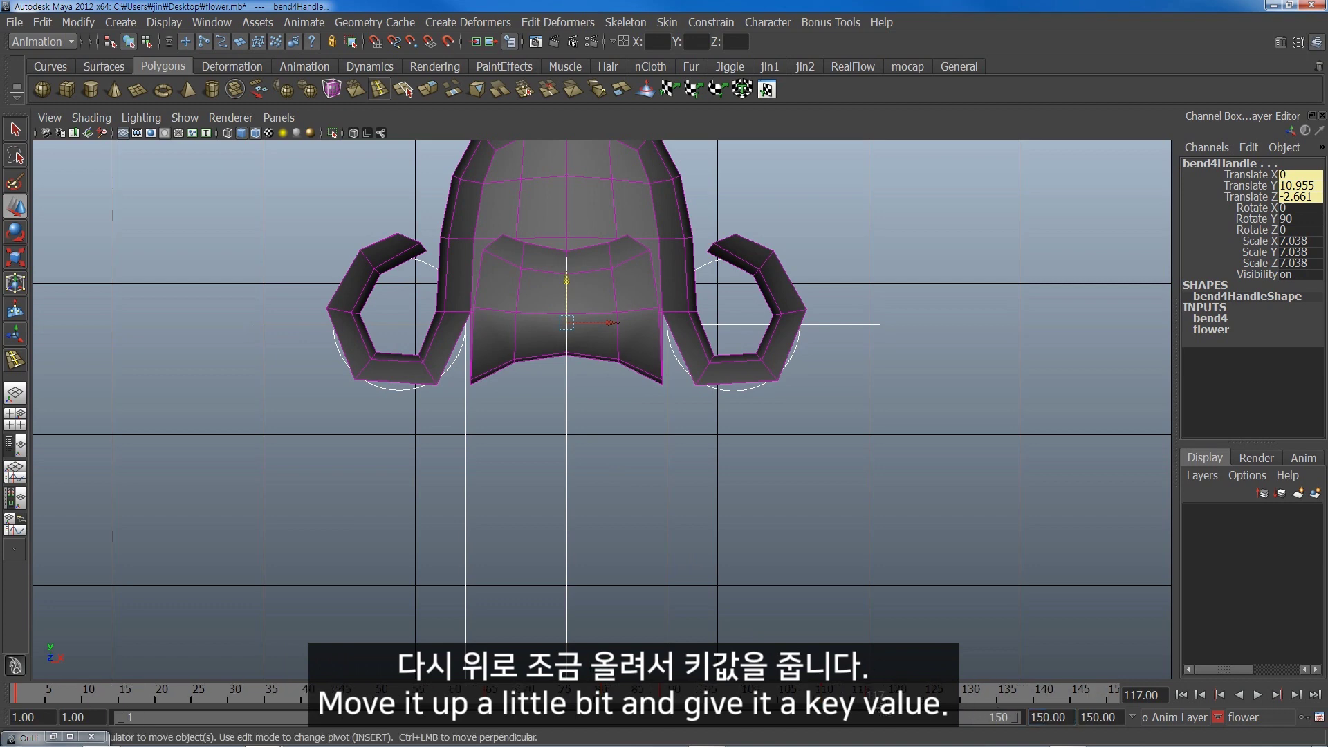
# Lower the handle slightly near frame 141 to Translate Y 10.772, then preview the animation
pyautogui.moveTo(990, 695); pyautogui.dragTo(1044, 695)
pyautogui.moveTo(566, 284); pyautogui.dragTo(578, 299)
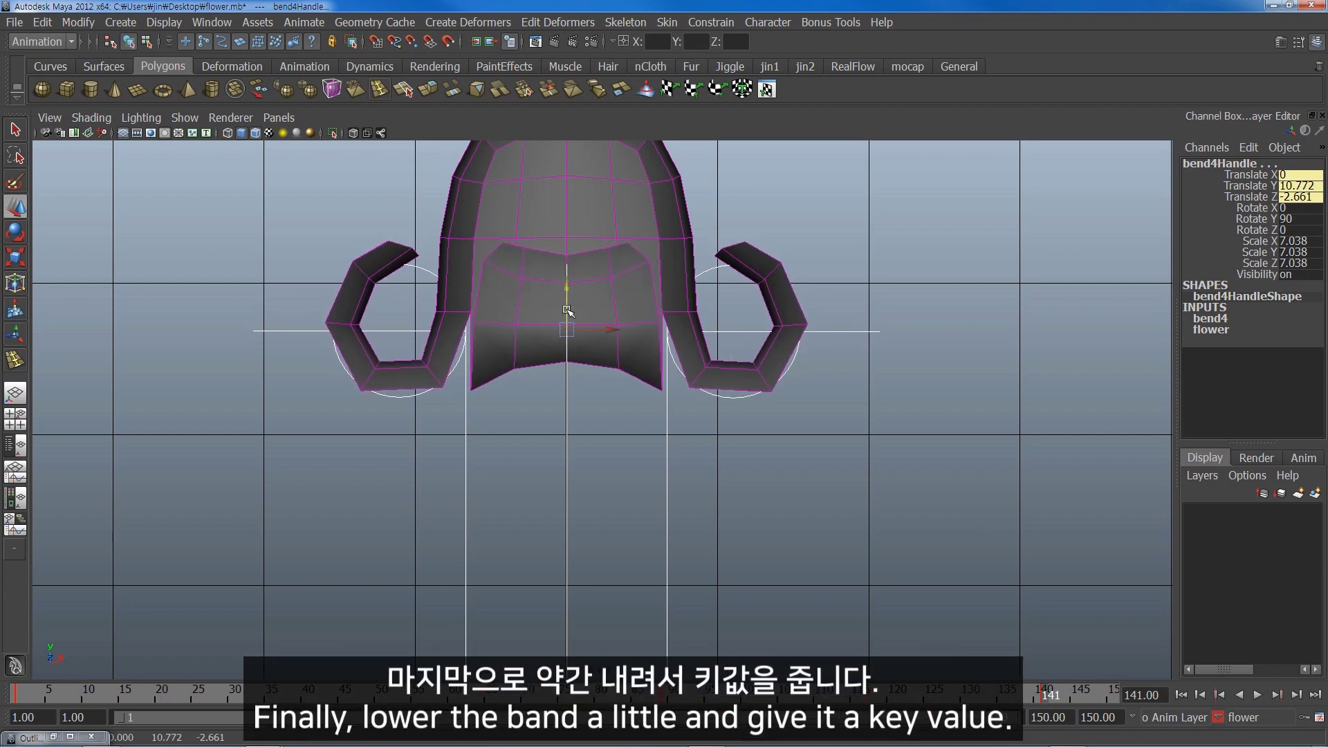
pyautogui.click(1007, 586)
pyautogui.hotkey('alt', 'v')
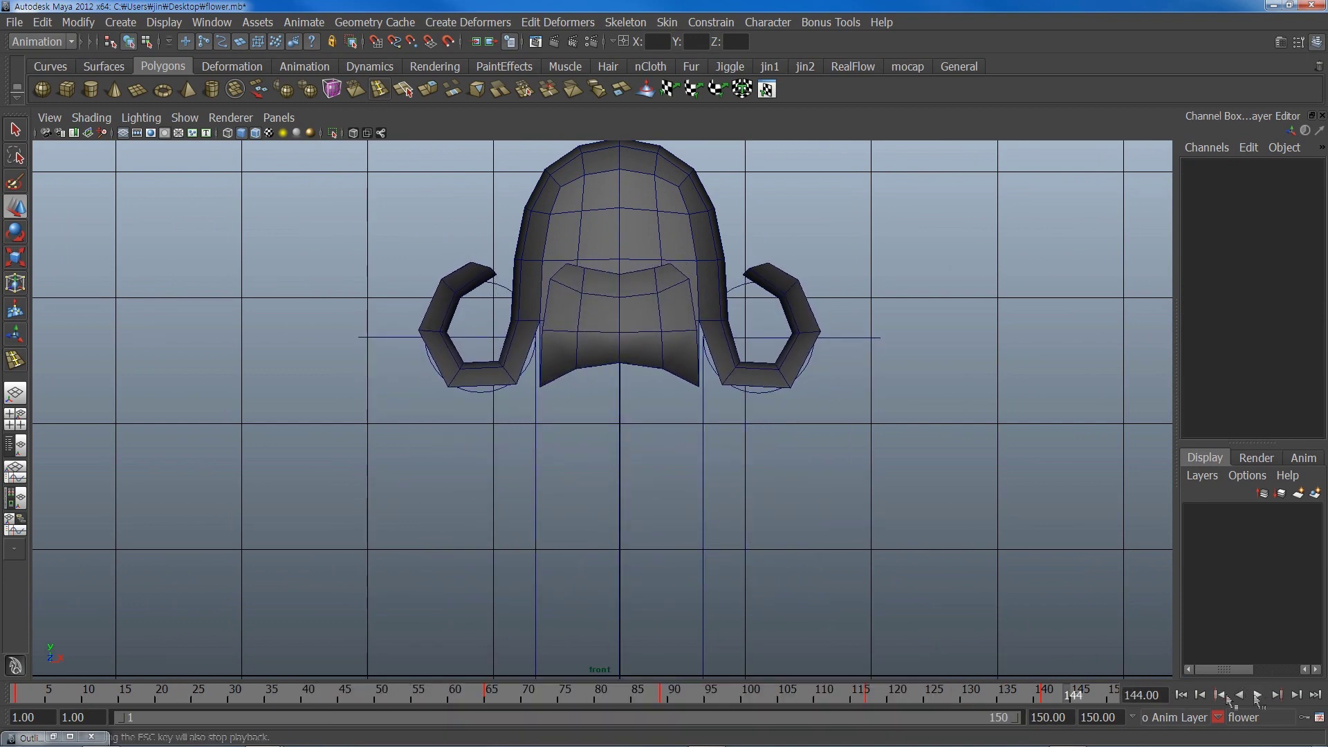
pyautogui.press('Escape')
pyautogui.scroll(5, 821, 544)
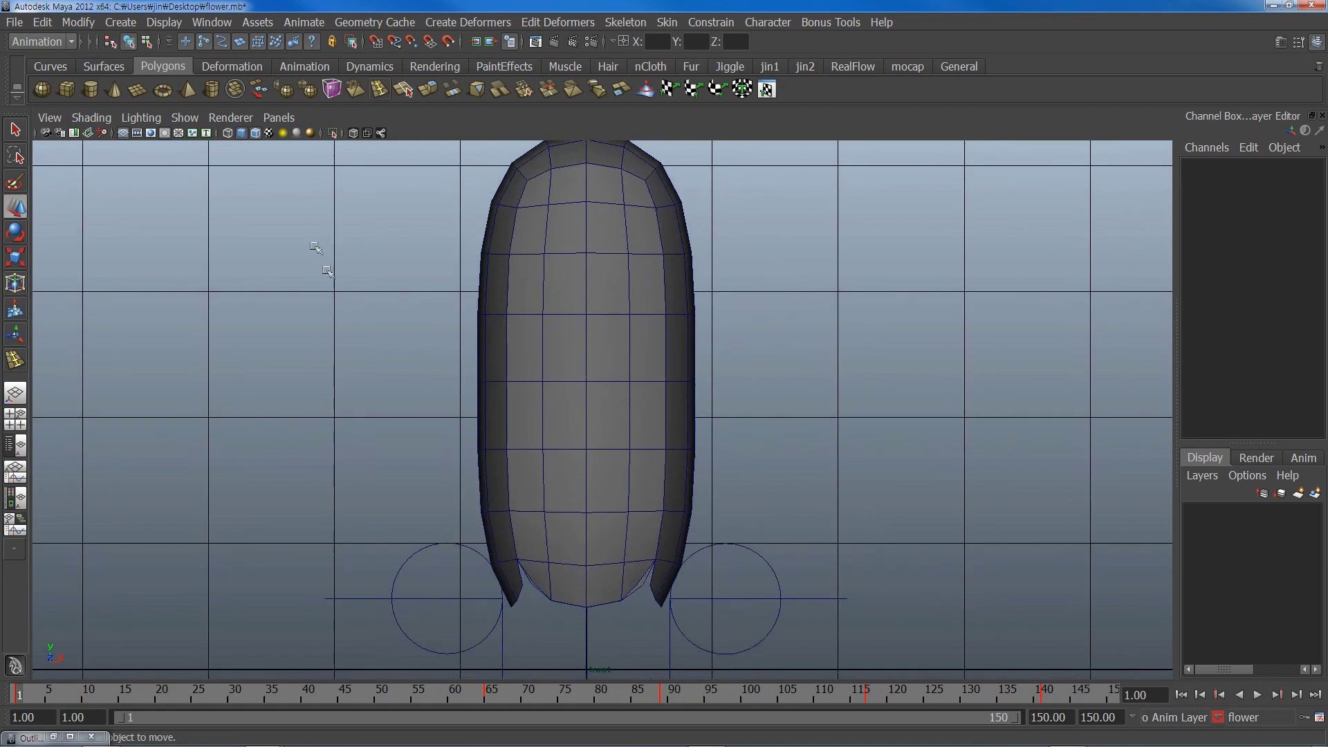
# Give the flower character's curves Spline tangents in the Graph Editor, then play the animation
pyautogui.click(211, 23)
pyautogui.moveTo(249, 80)
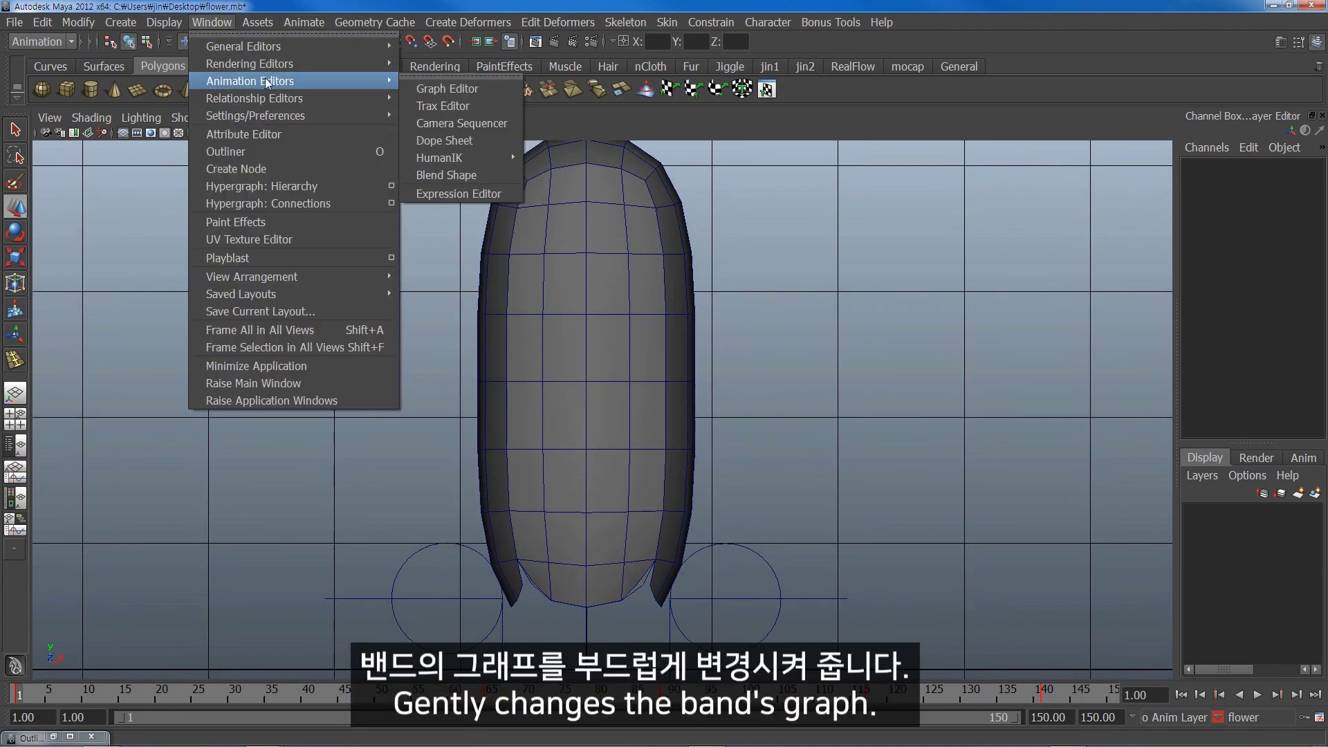
pyautogui.click(447, 88)
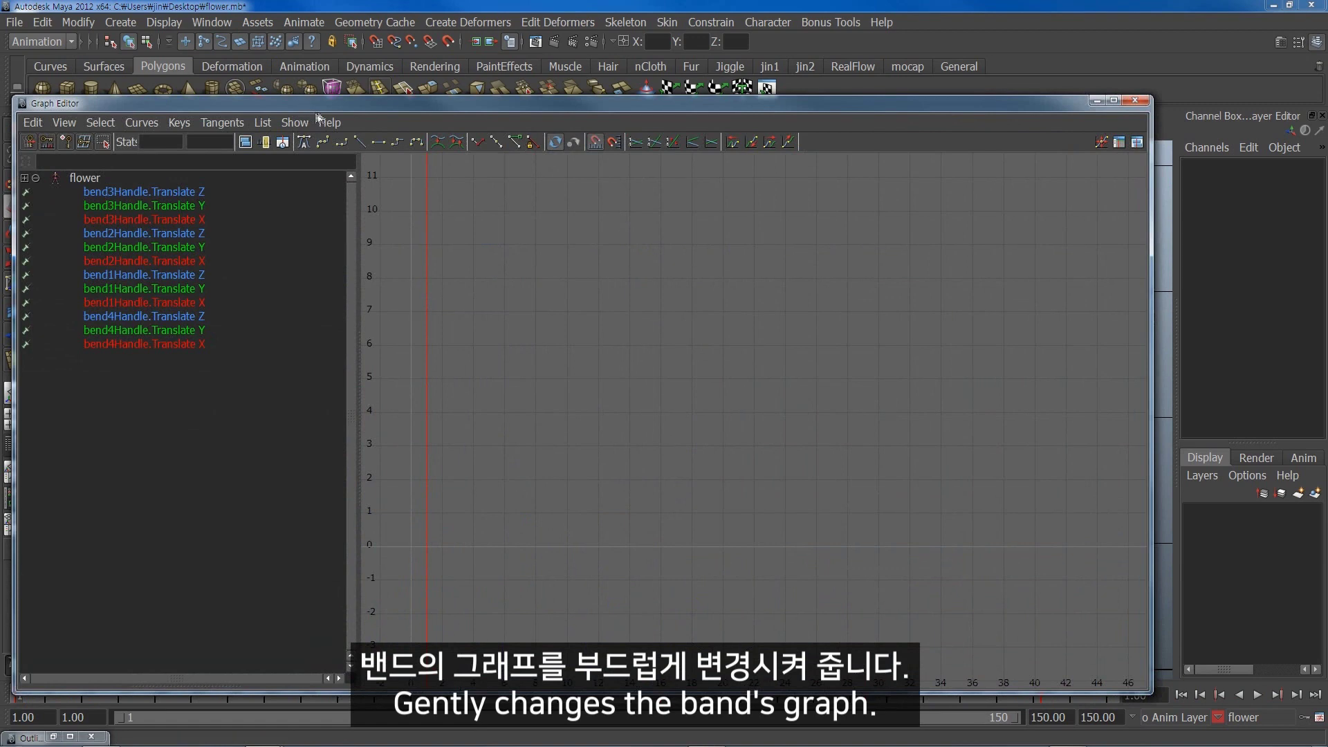
pyautogui.click(136, 129)
pyautogui.press('a')
pyautogui.click(349, 90)
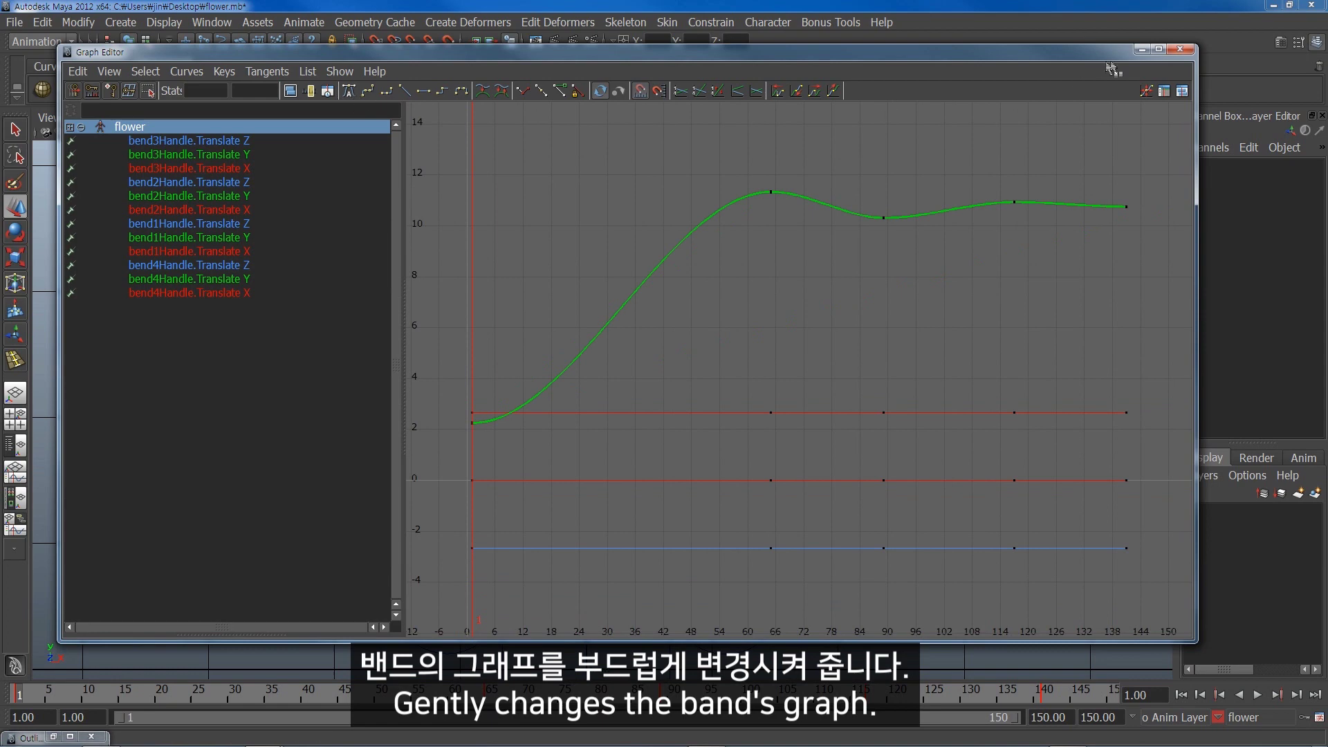
pyautogui.click(1142, 49)
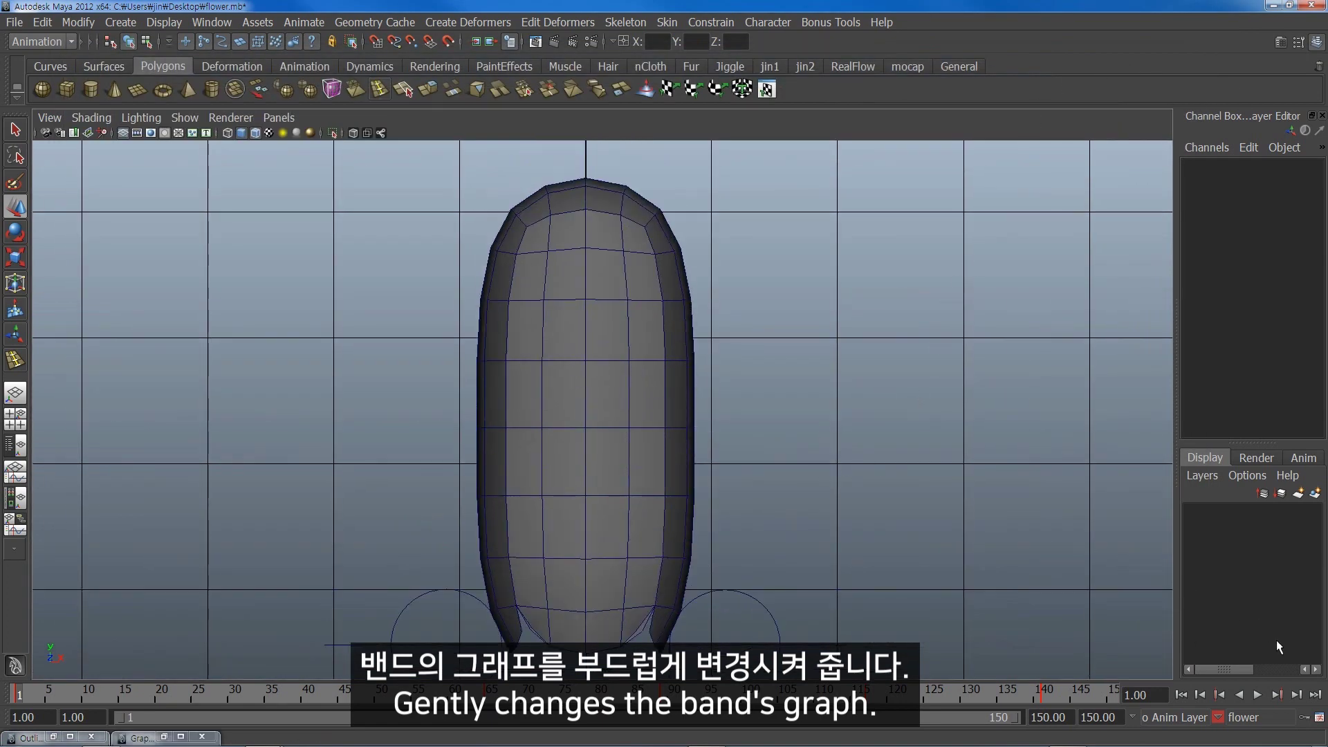
pyautogui.click(1258, 695)
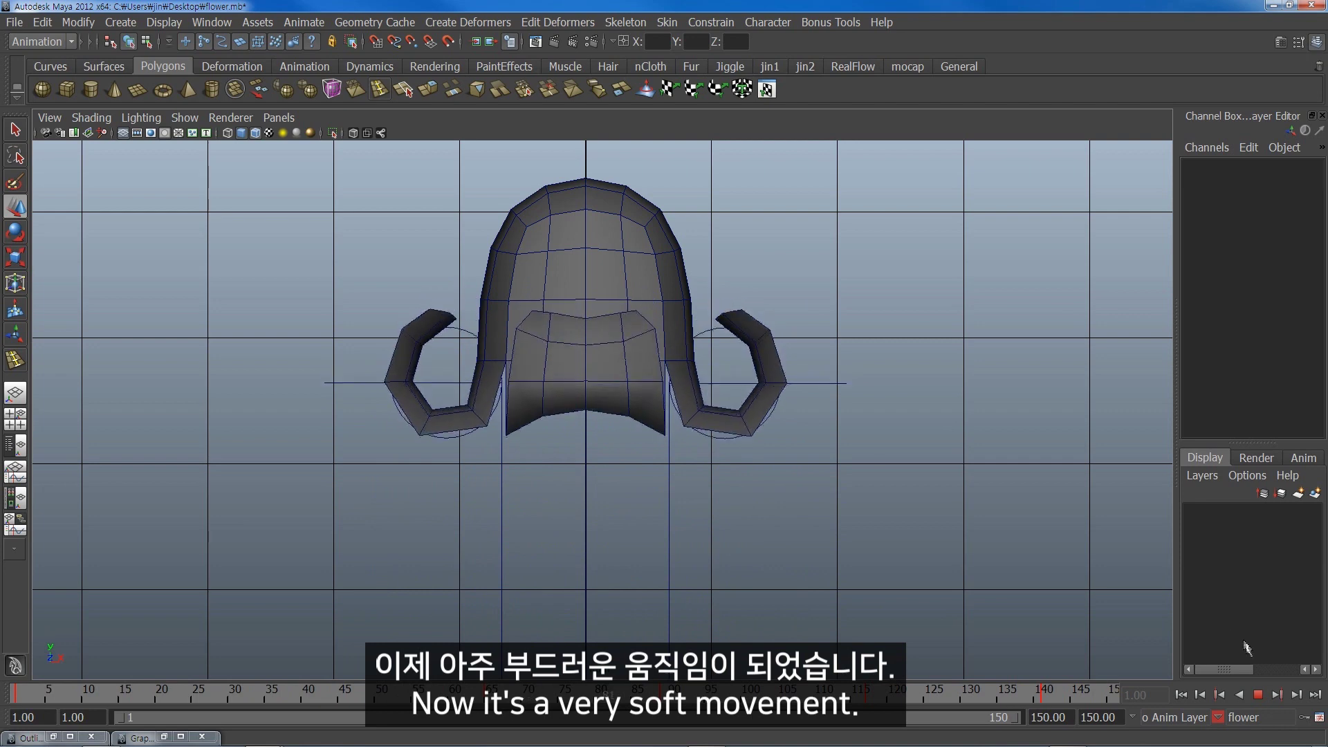
pyautogui.click(1258, 694)
pyautogui.click(1184, 695)
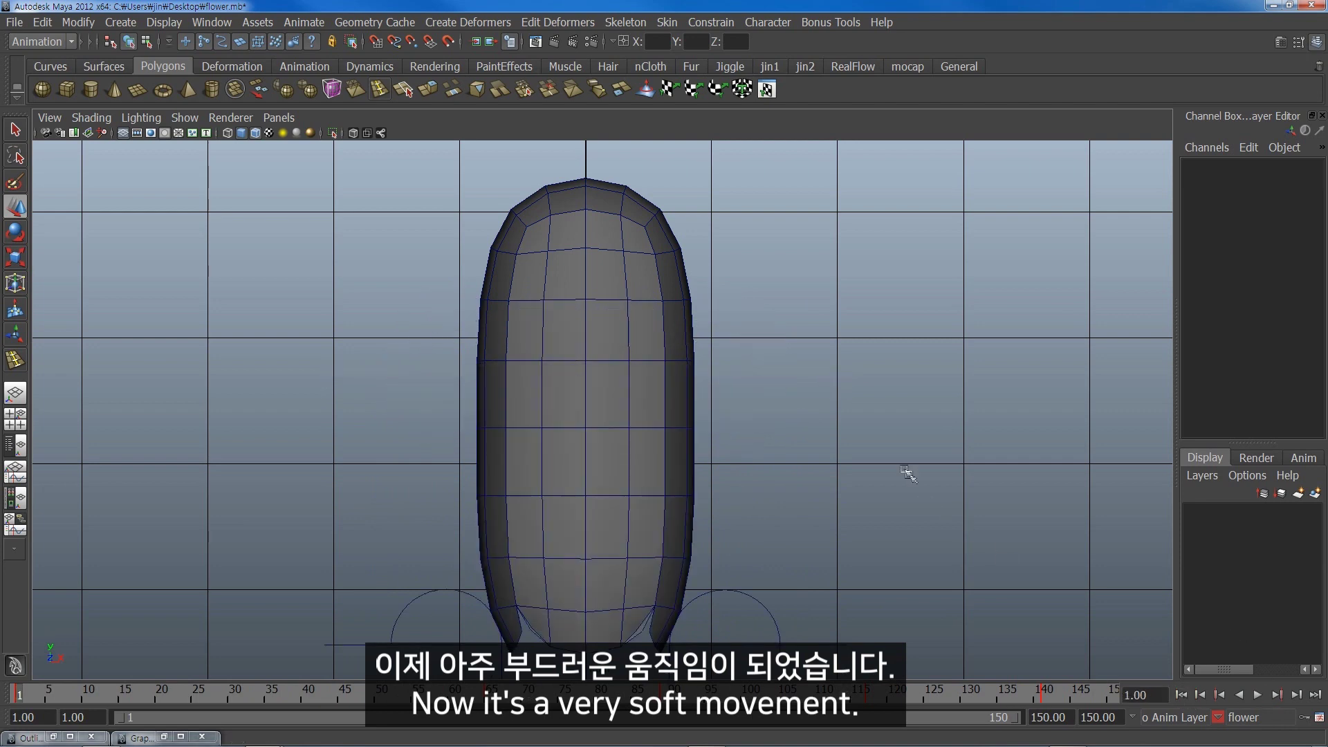
pyautogui.press('q')
pyautogui.keyDown('alt'); pyautogui.moveTo(888, 482); pyautogui.dragTo(793, 454, button='right'); pyautogui.keyUp('alt')
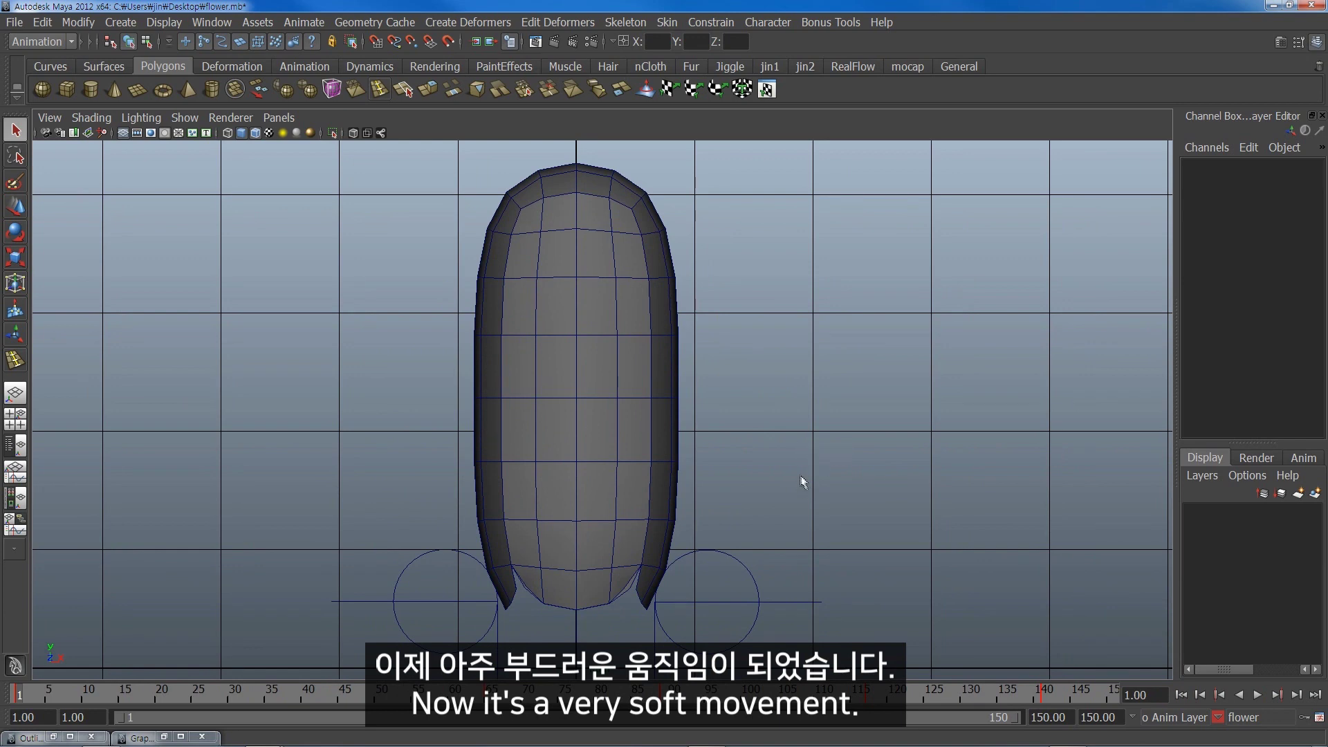
pyautogui.keyDown('alt'); pyautogui.moveTo(801, 485); pyautogui.dragTo(793, 452, button='middle'); pyautogui.keyUp('alt')
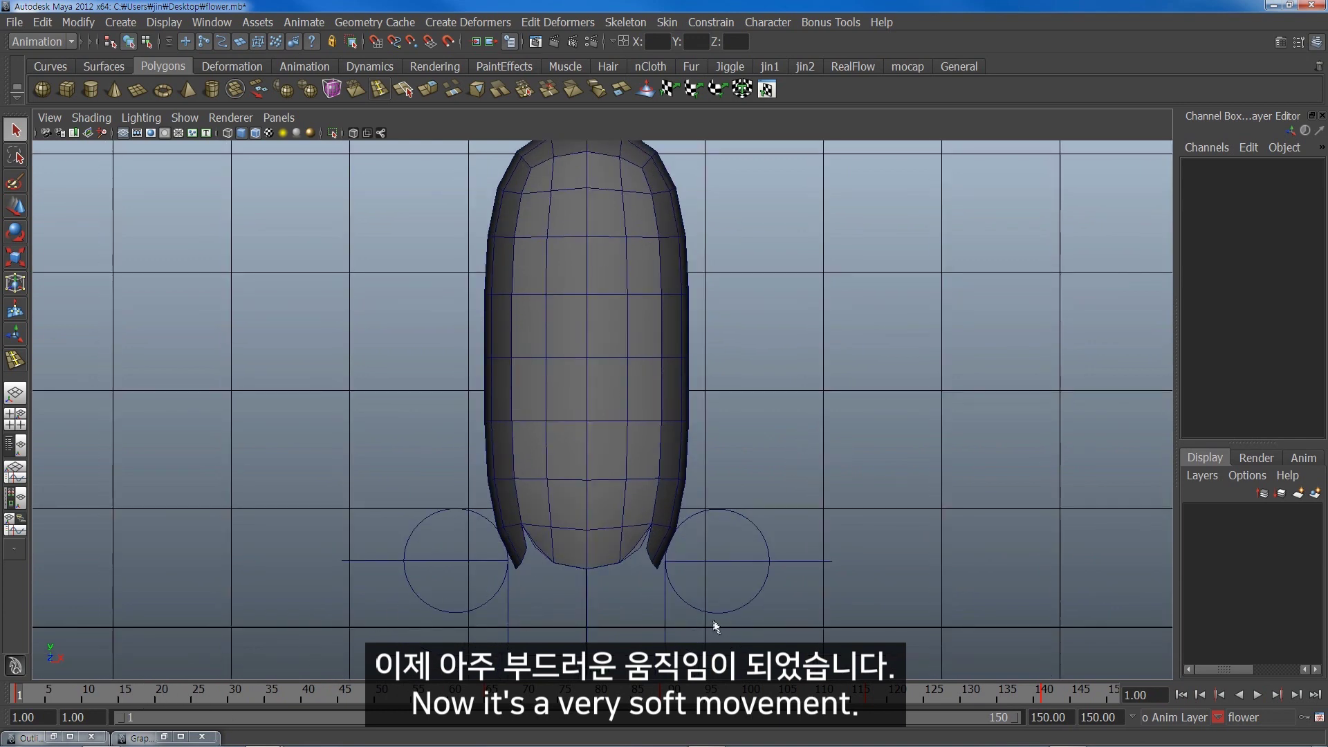
pyautogui.keyDown('alt'); pyautogui.moveTo(689, 603); pyautogui.dragTo(687, 628, button='middle'); pyautogui.keyUp('alt')
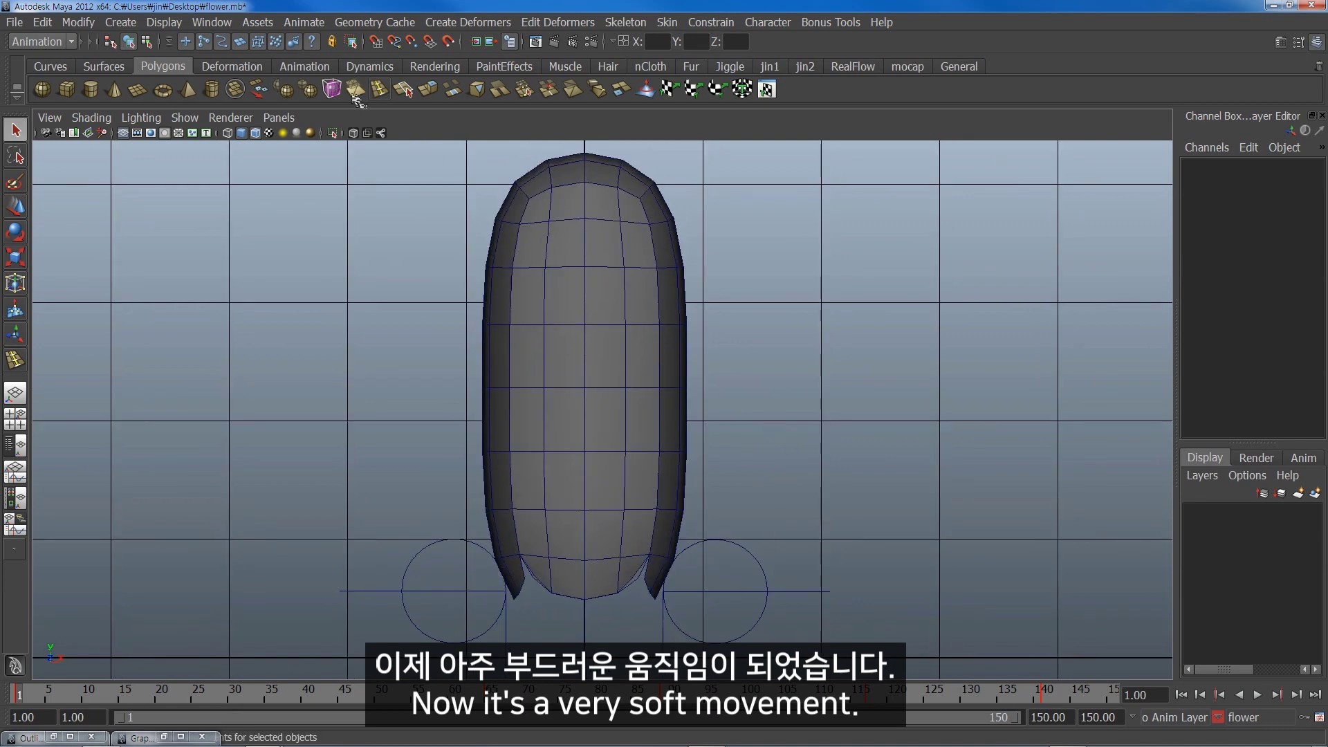
# Make 'flower' the active character set
pyautogui.click(180, 737)
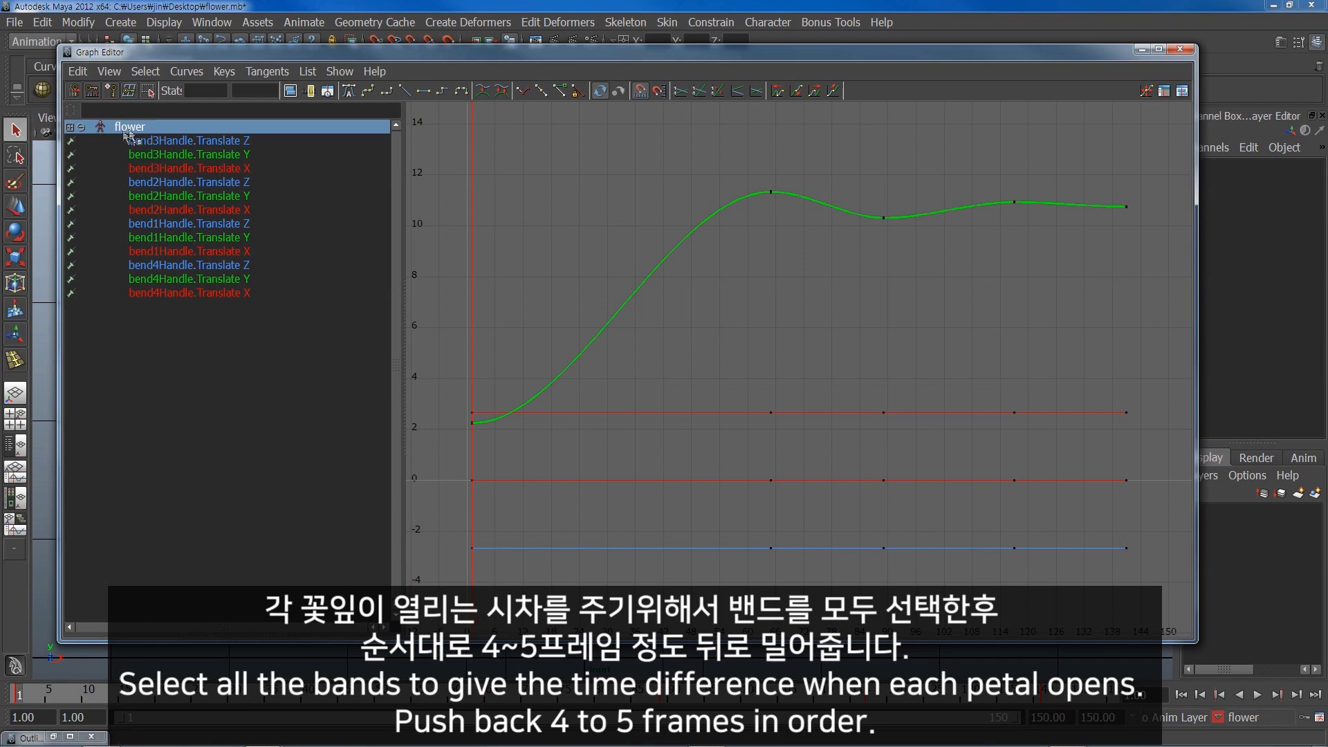
pyautogui.click(1143, 49)
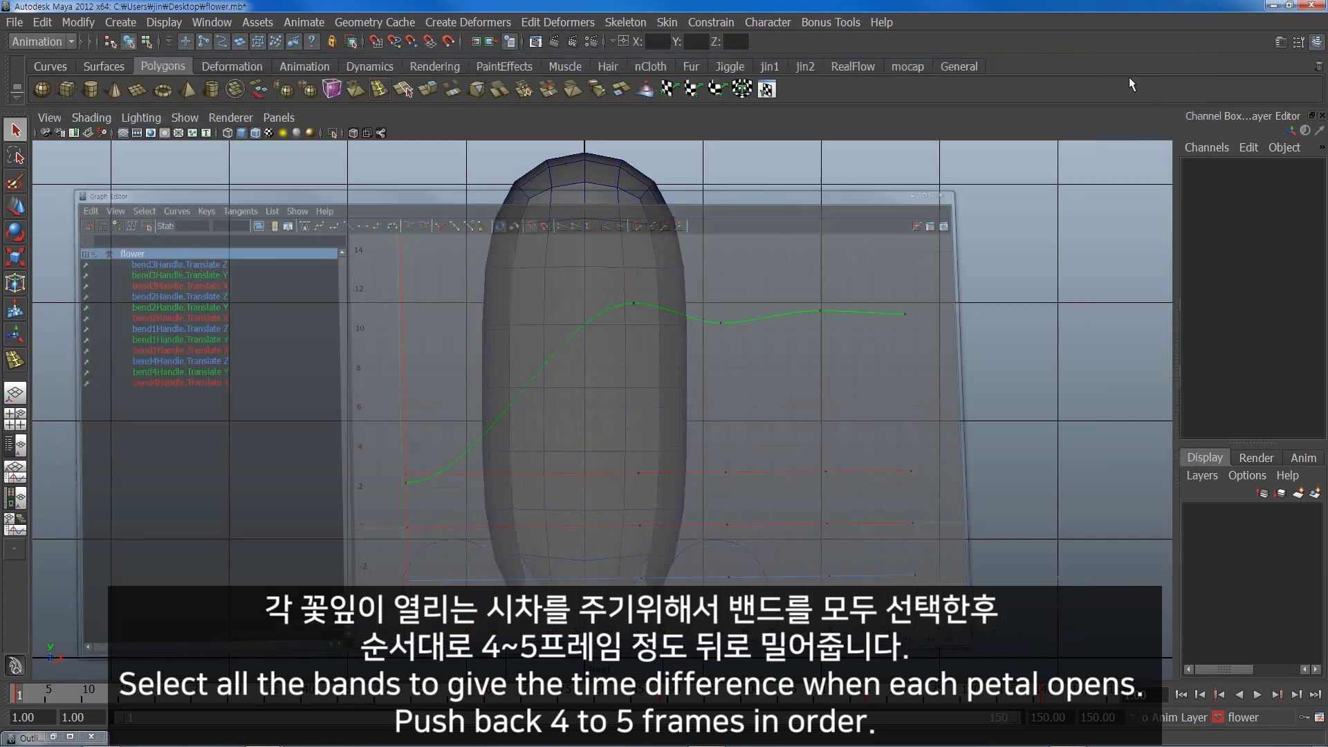
pyautogui.click(1238, 717)
pyautogui.click(1259, 687)
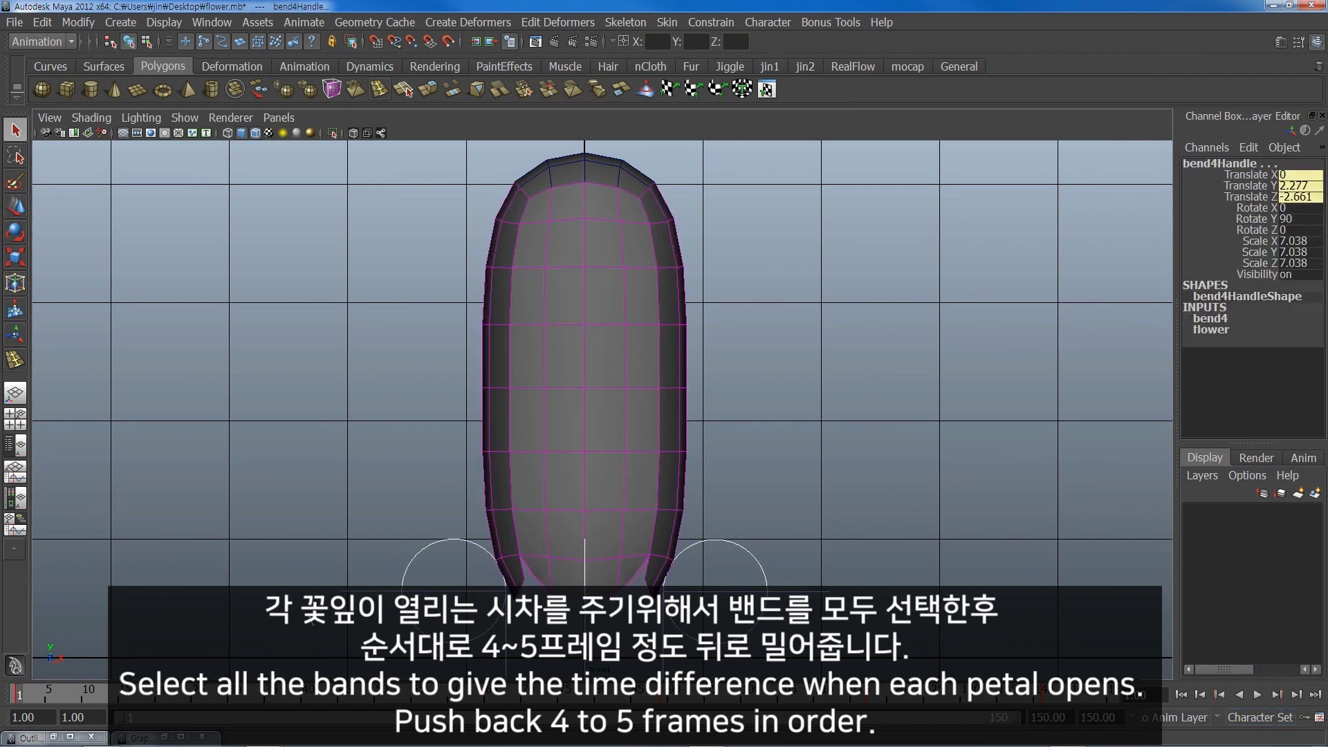
# Bring up the Dope Sheet for the four selected bend handles
pyautogui.click(53, 737)
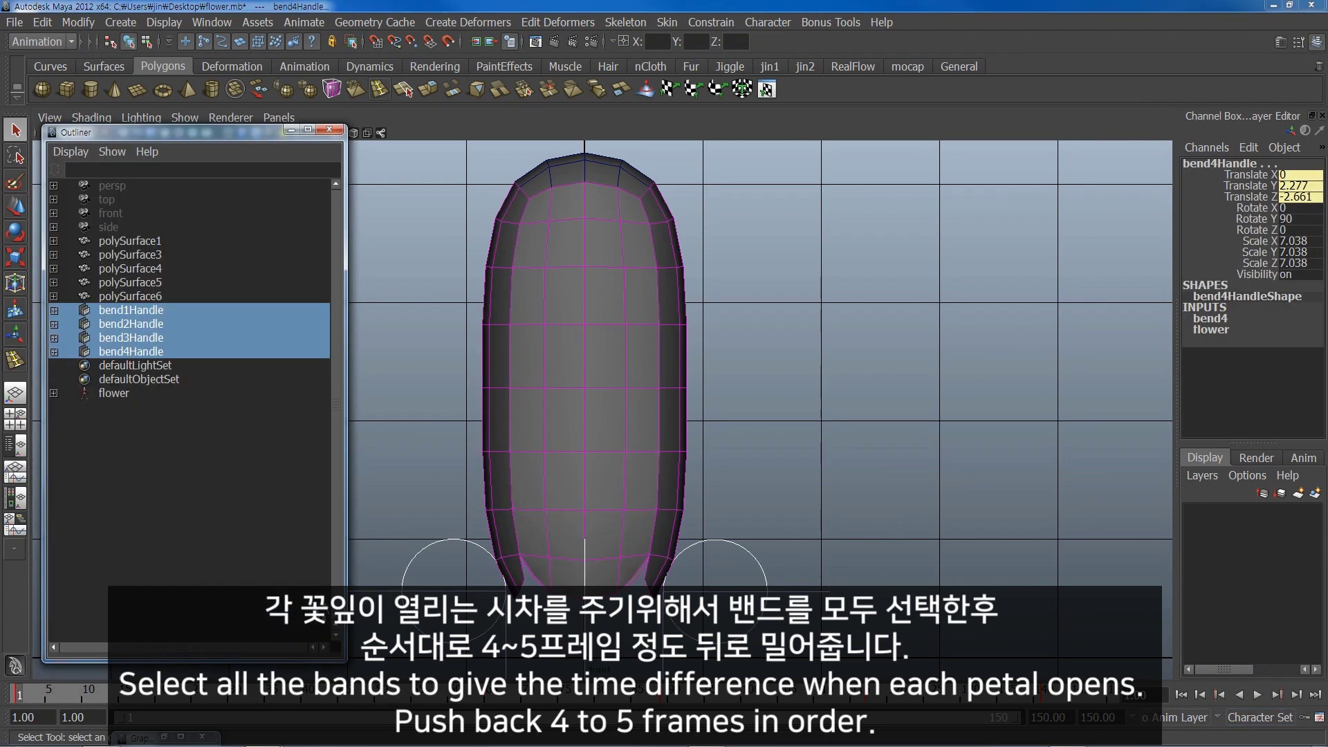
pyautogui.click(292, 130)
pyautogui.click(212, 22)
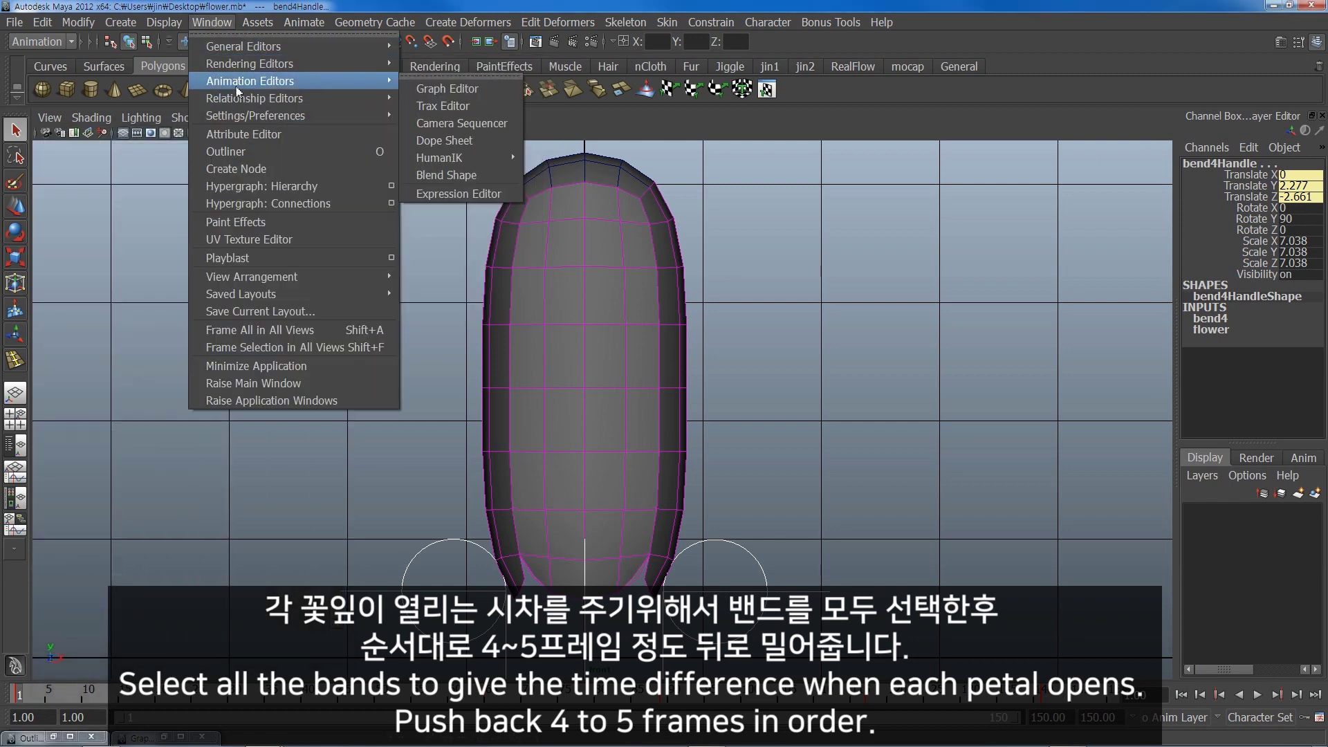
pyautogui.click(449, 83)
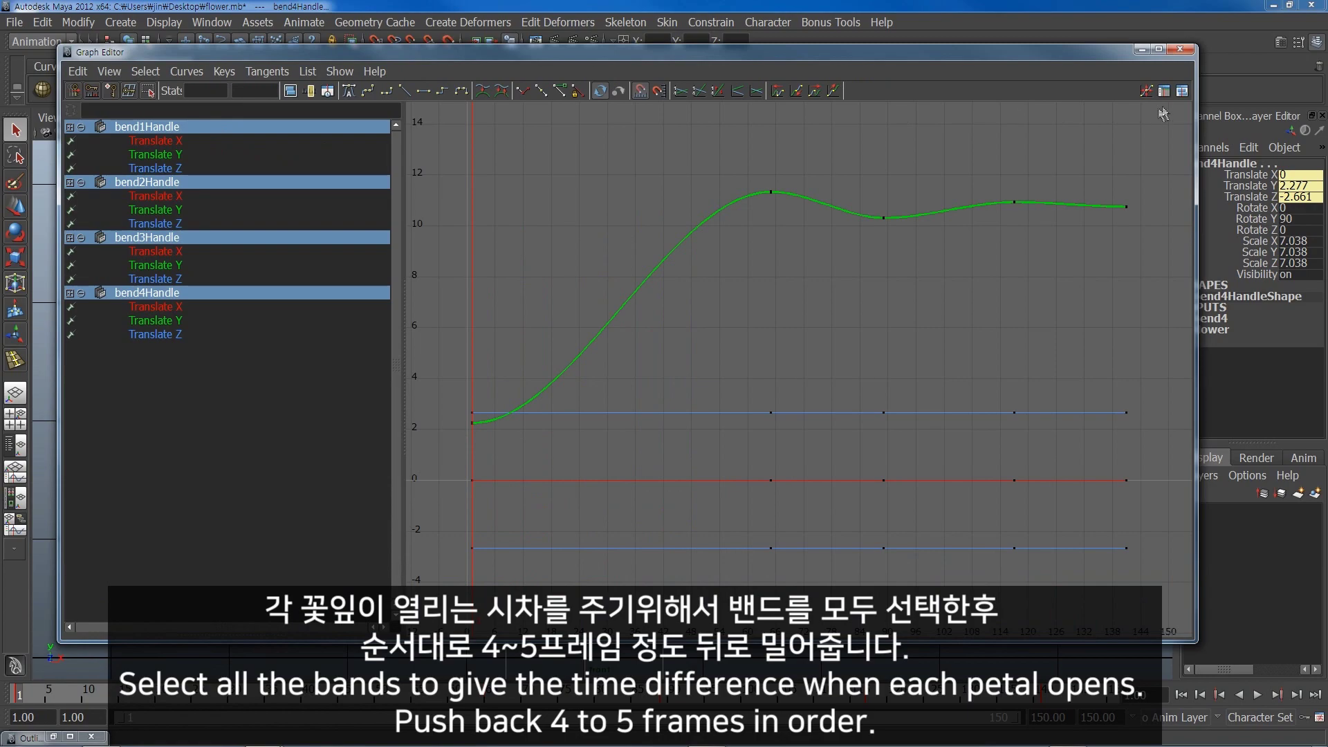
pyautogui.click(1163, 91)
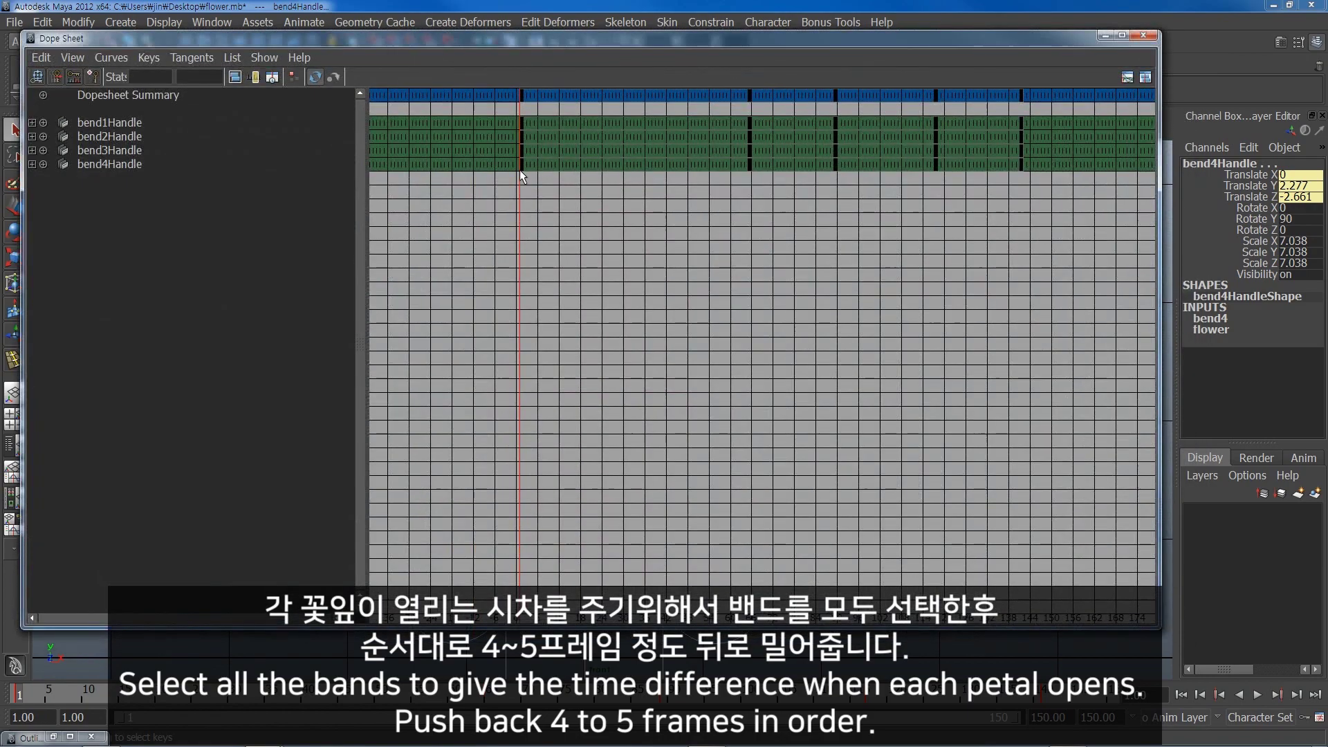
# Stagger the keys: shift bend2–4 about 6 frames later, bend3–4 about 5 more, and bend4 about 6 more
pyautogui.scroll(2, 578, 183)
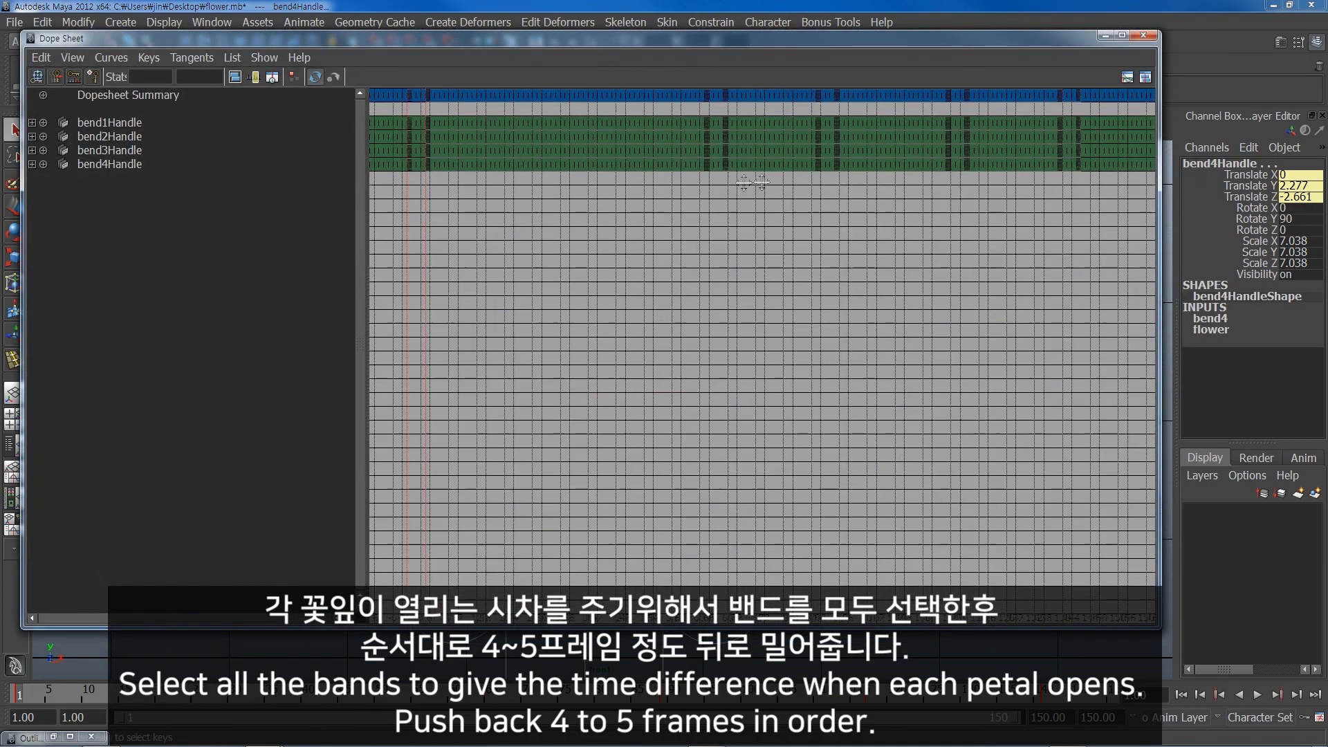
pyautogui.moveTo(778, 183)
pyautogui.keyDown('alt'); pyautogui.mouseDown(button='right')
pyautogui.moveTo(670, 199)
pyautogui.moveTo(706, 181)
pyautogui.moveTo(581, 190)
pyautogui.mouseUp(button='right'); pyautogui.keyUp('alt')
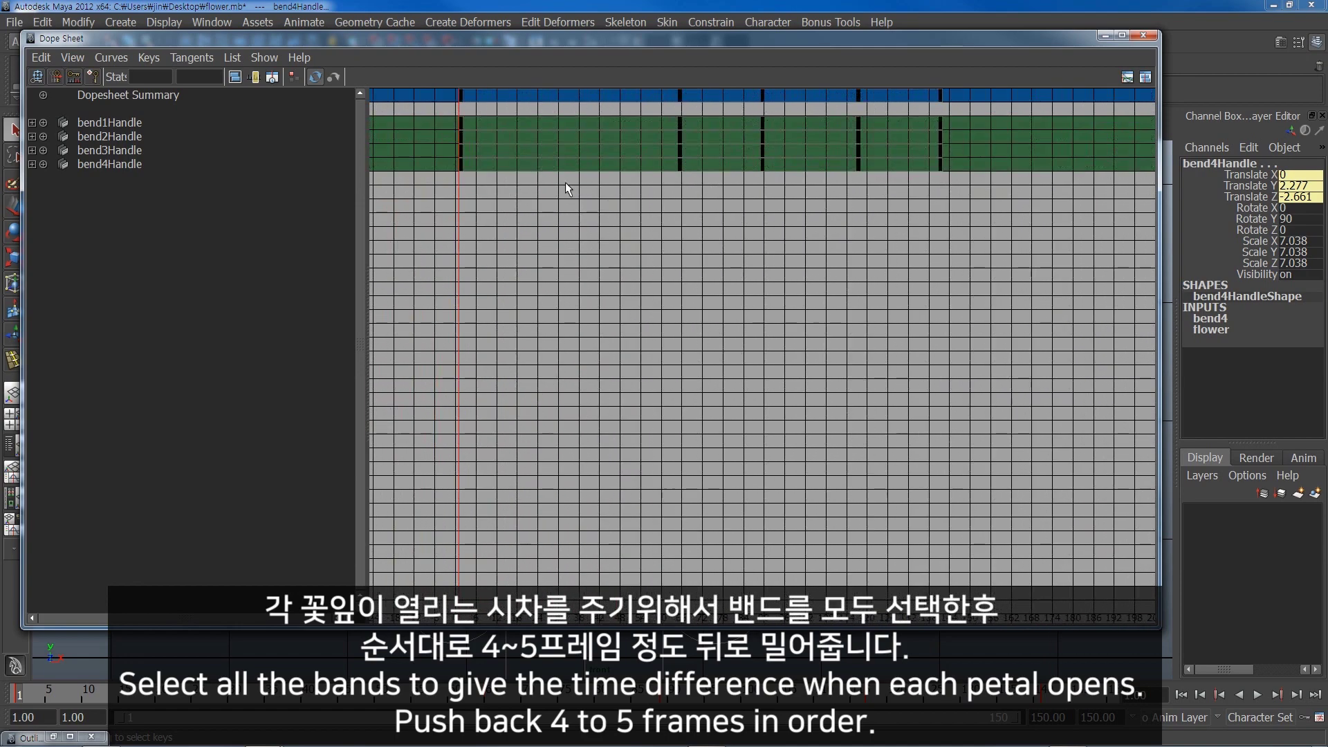
pyautogui.moveTo(987, 135); pyautogui.dragTo(986, 137)
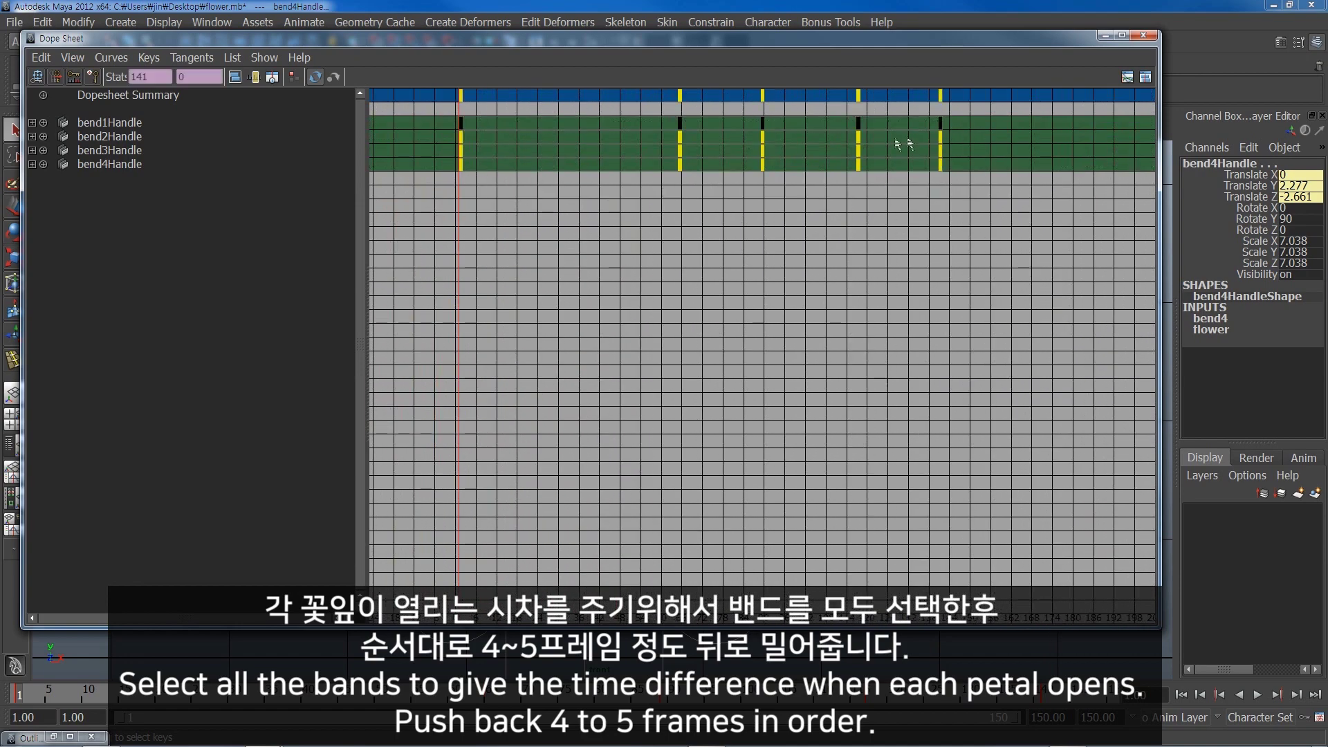
pyautogui.press('w')
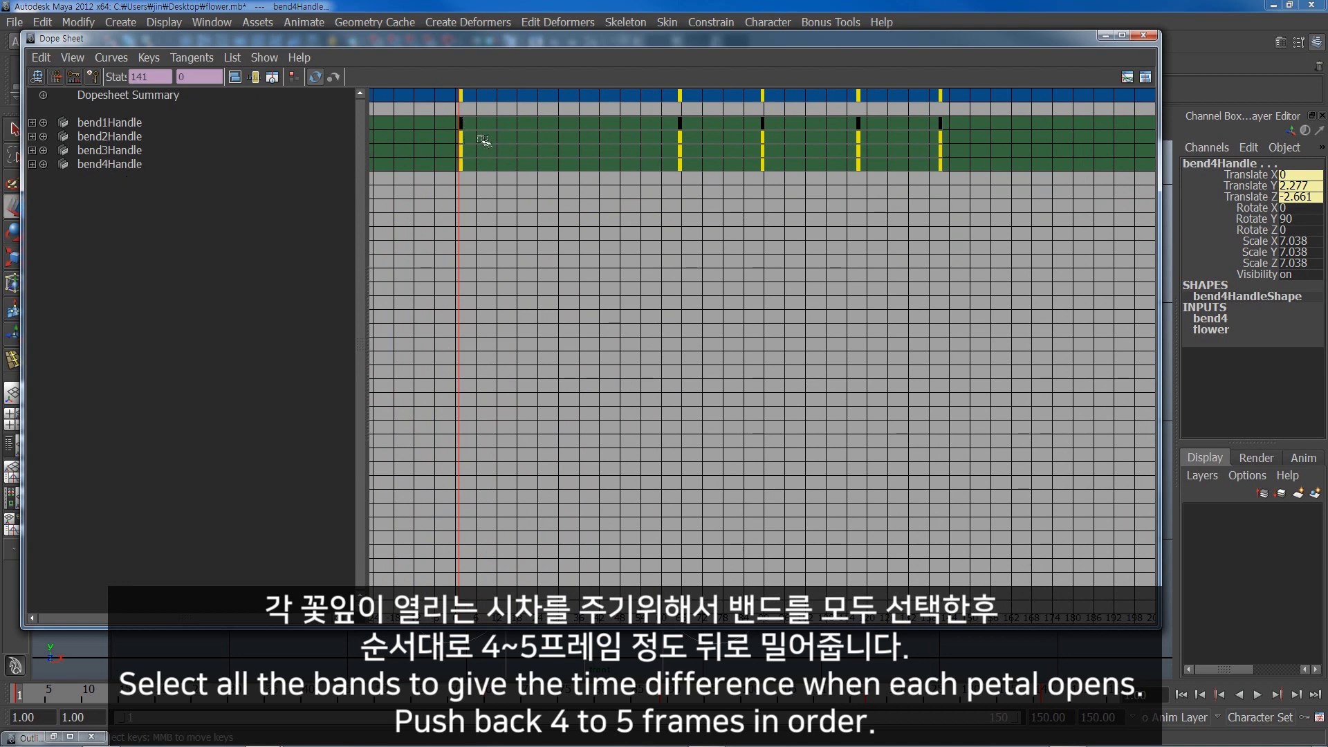
pyautogui.moveTo(461, 140); pyautogui.dragTo(480, 140, button='middle')
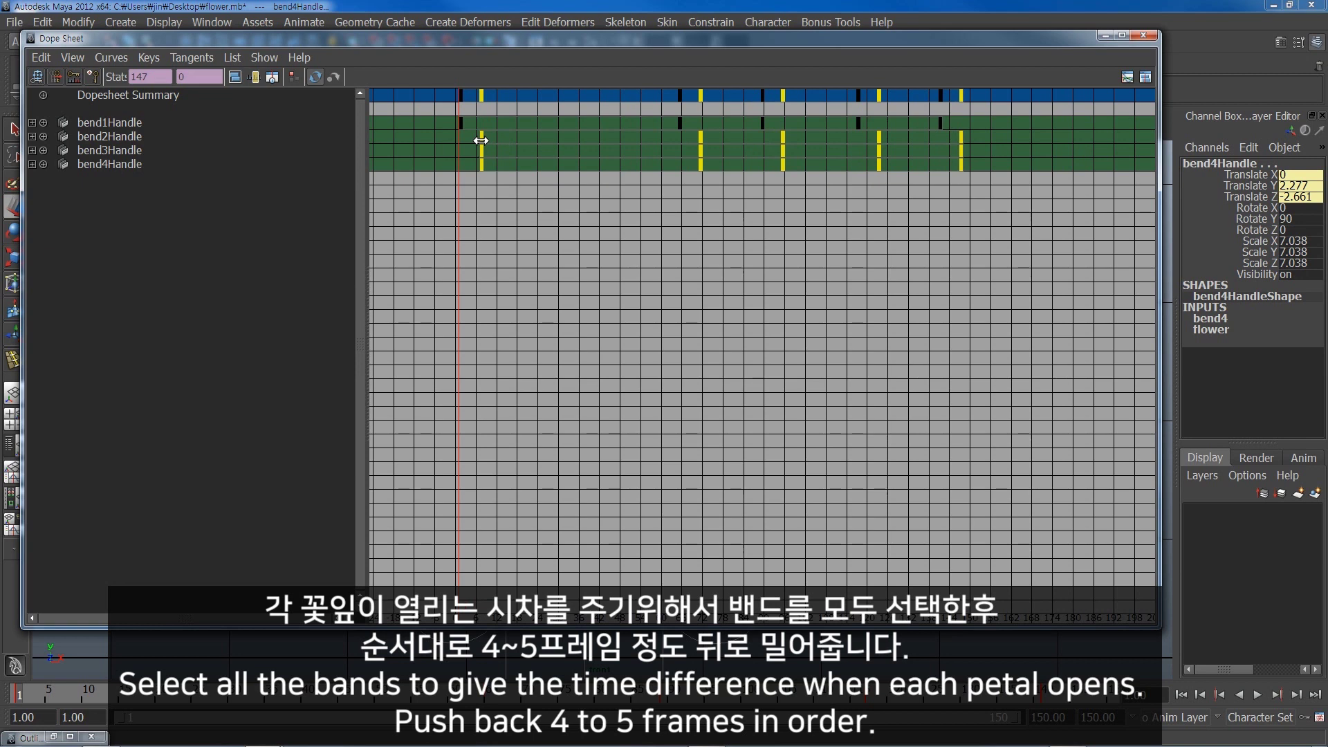
pyautogui.moveTo(590, 173); pyautogui.dragTo(602, 173)
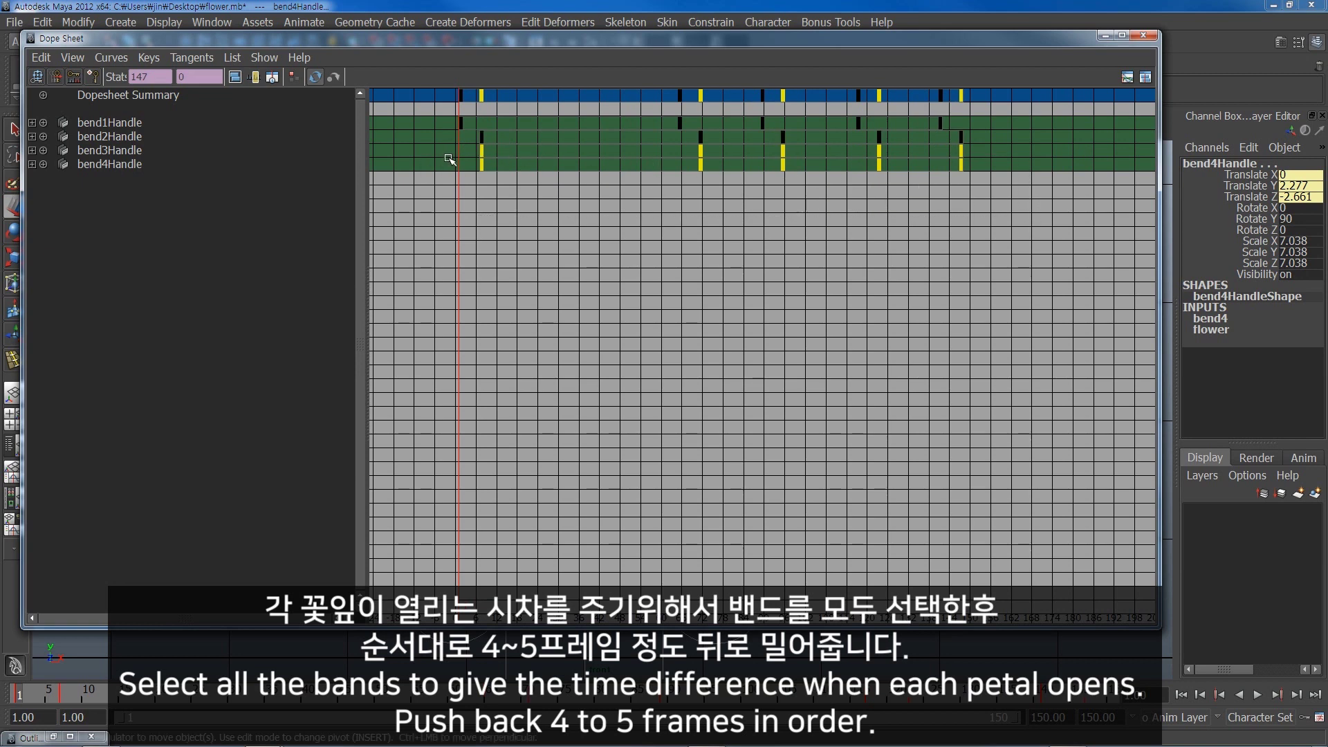
pyautogui.moveTo(482, 152); pyautogui.dragTo(504, 152, button='middle')
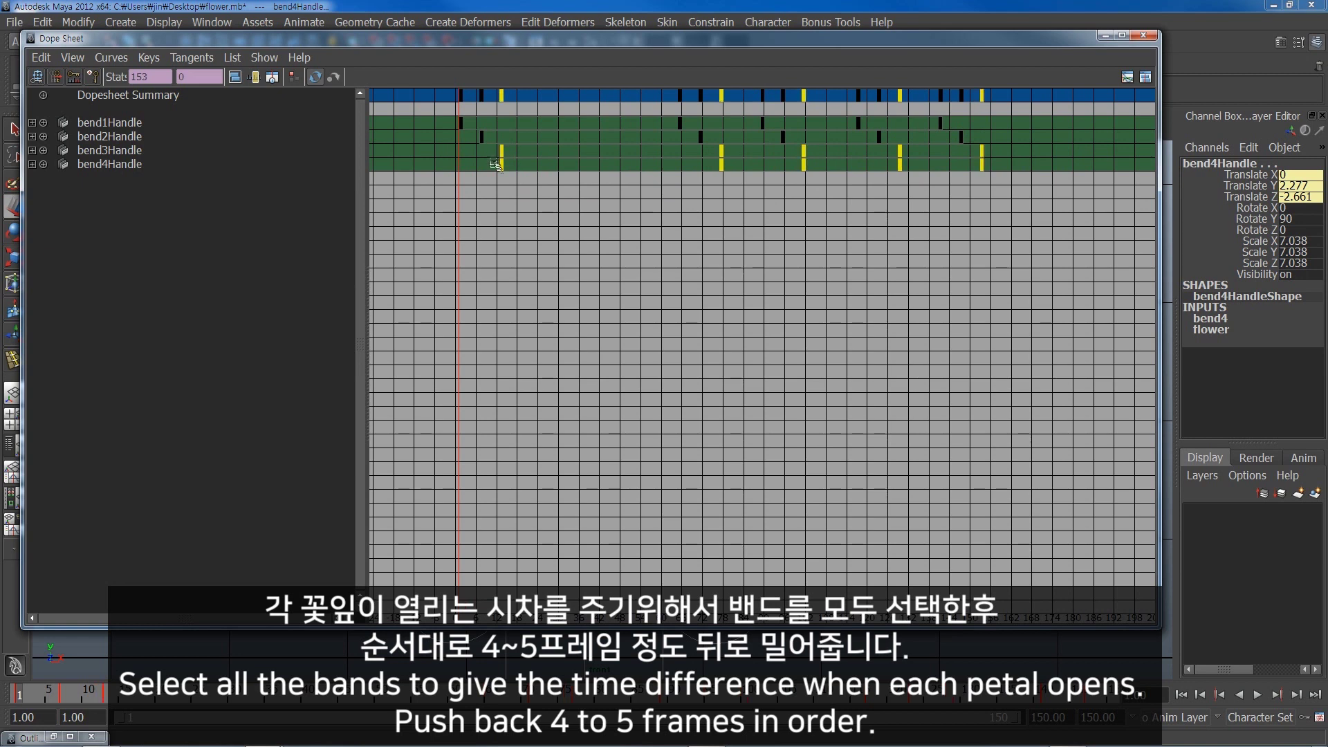
pyautogui.moveTo(991, 207); pyautogui.dragTo(991, 208)
pyautogui.moveTo(501, 166); pyautogui.dragTo(521, 170, button='middle')
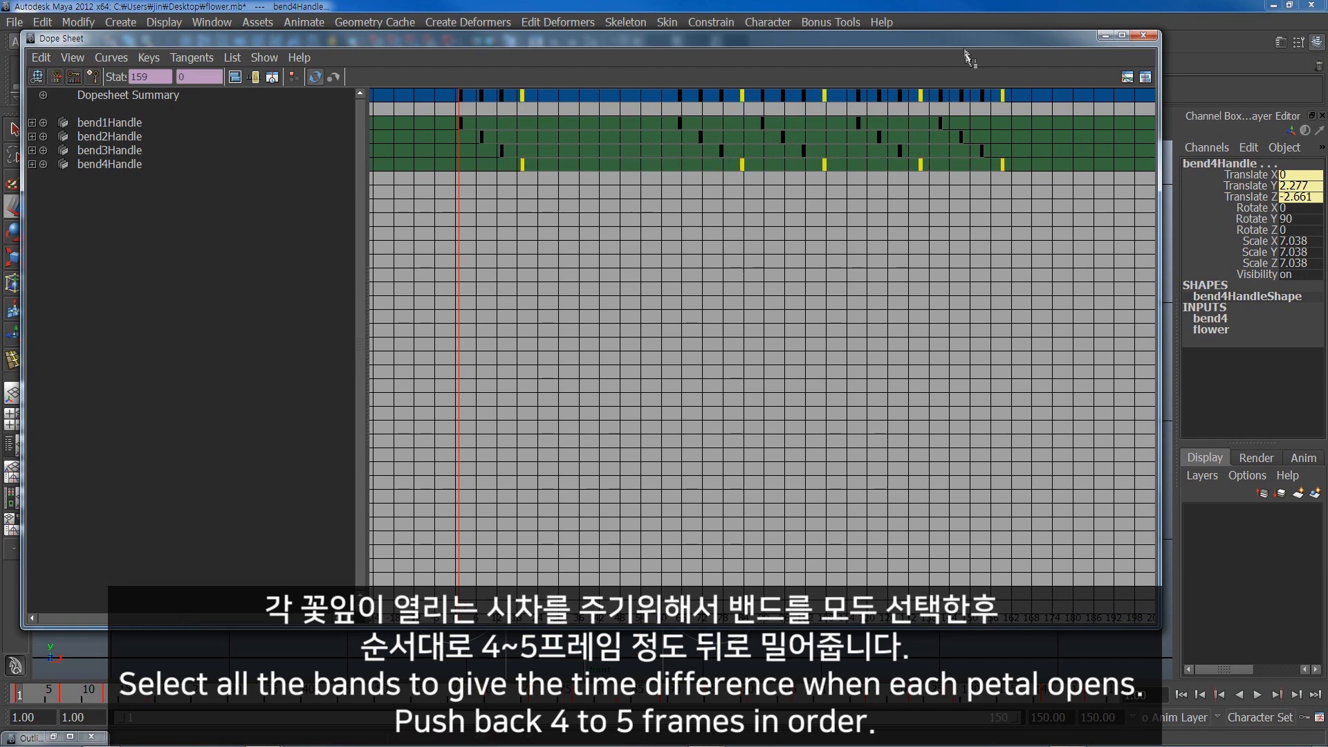
pyautogui.click(1104, 38)
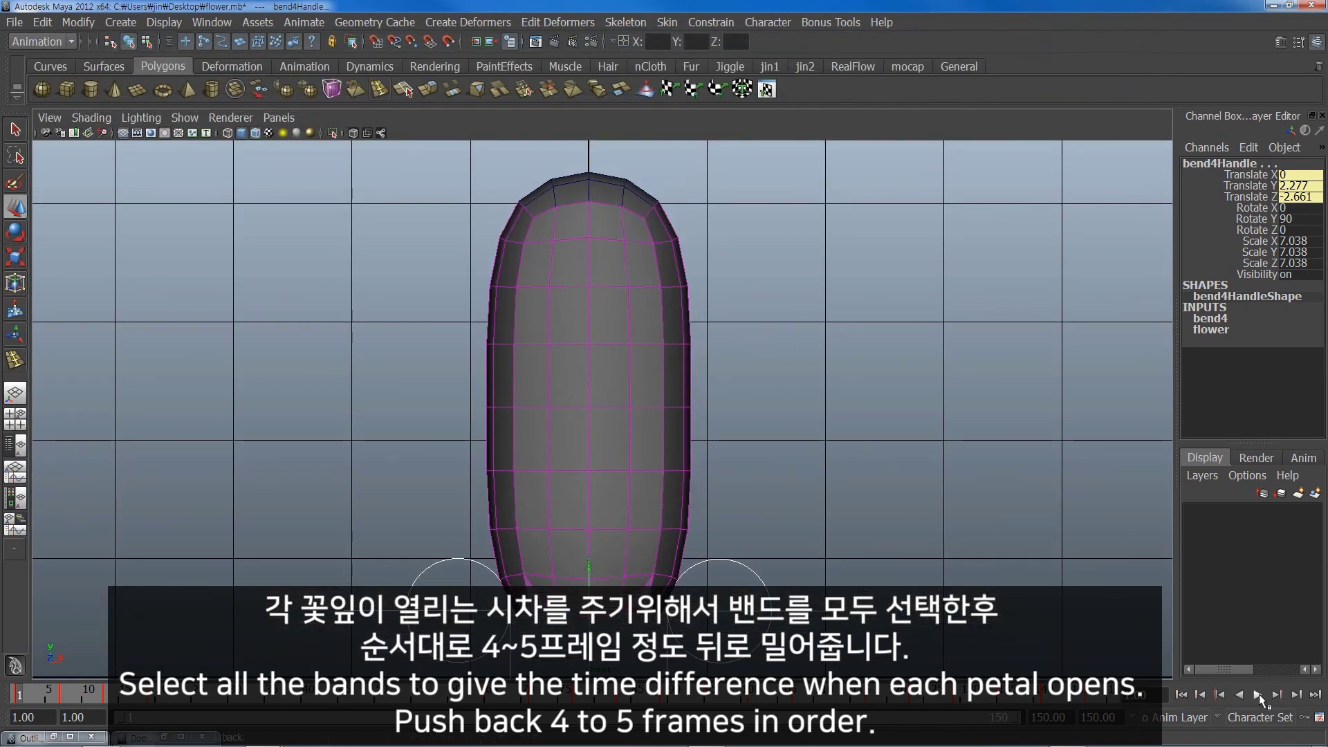
# Play the staggered petal-opening animation in the viewport
pyautogui.click(1257, 694)
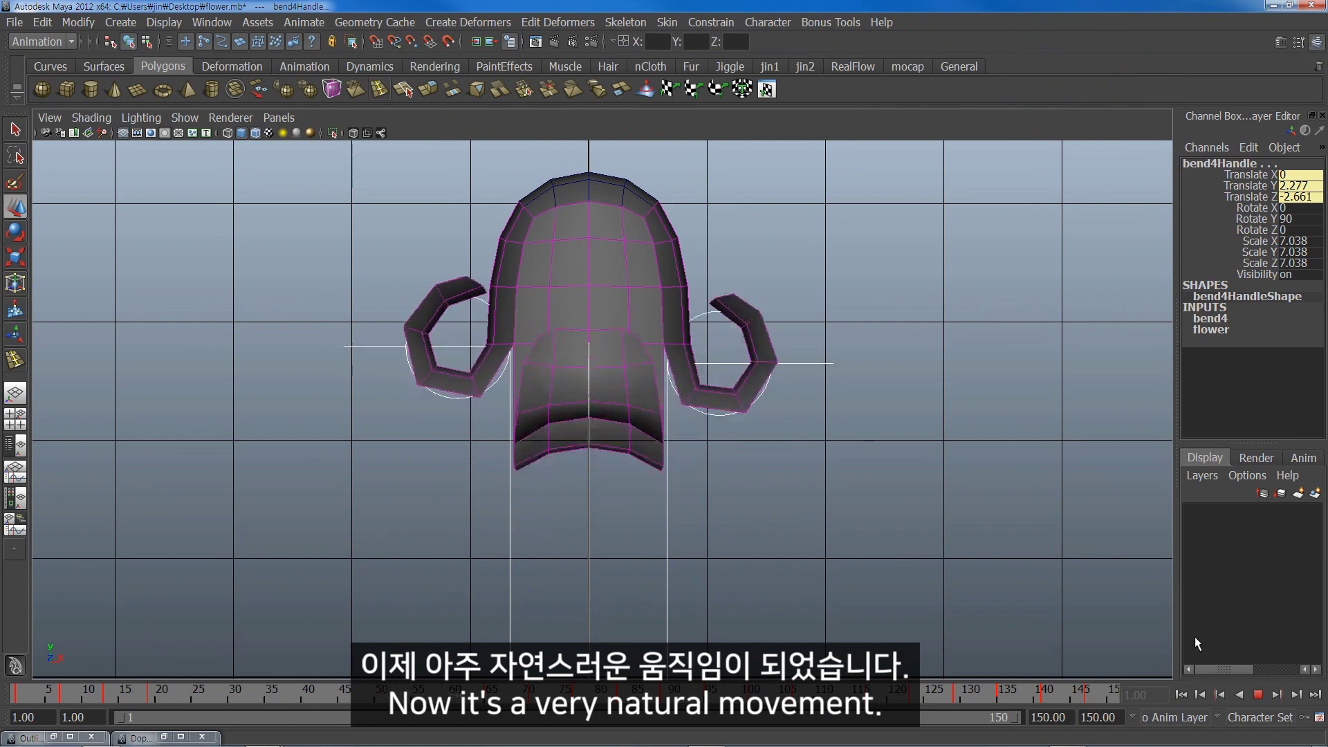
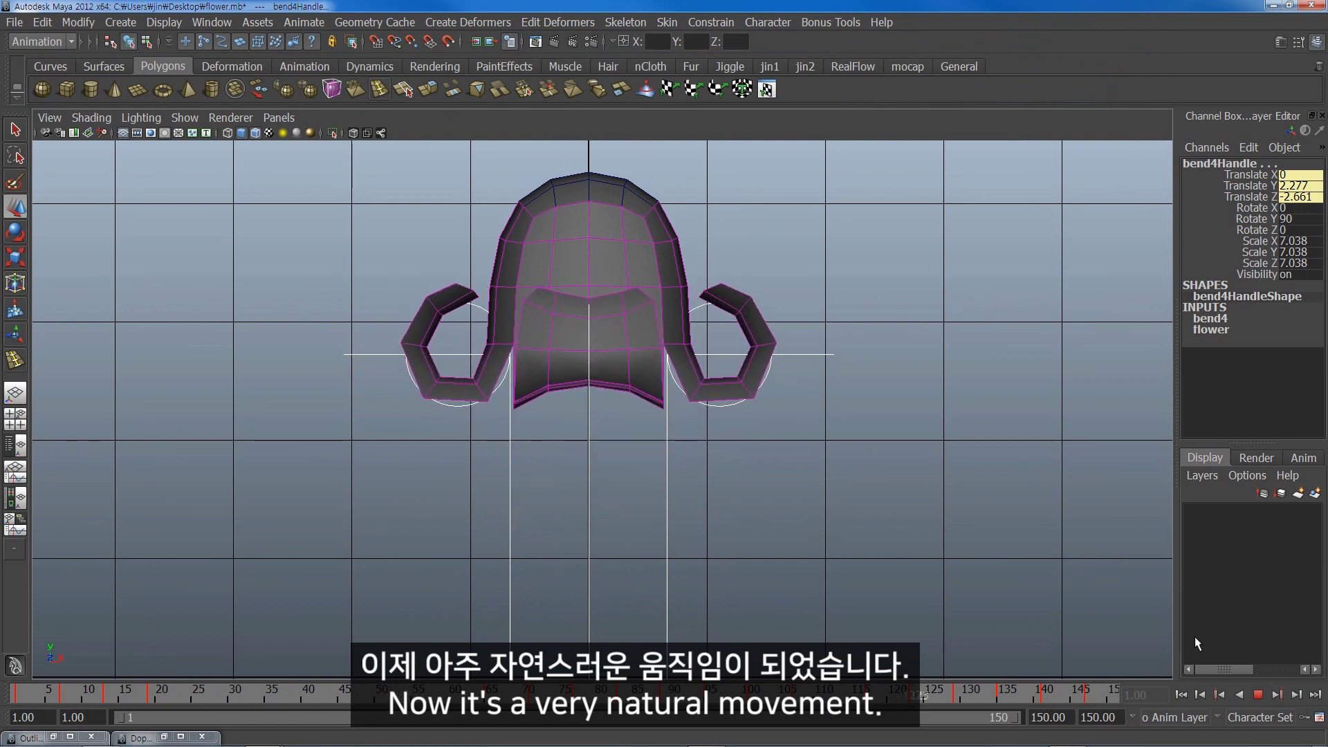
# Stop playback and switch to a single perspective view angled on the flower
pyautogui.click(1250, 696)
pyautogui.press('q')
pyautogui.click(776, 471)
pyautogui.press('space')
pyautogui.press('space')
pyautogui.moveTo(736, 443)
pyautogui.keyDown('alt'); pyautogui.mouseDown()
pyautogui.moveTo(808, 465)
pyautogui.moveTo(764, 581)
pyautogui.mouseUp(); pyautogui.keyUp('alt')
pyautogui.scroll(2, 749, 468)
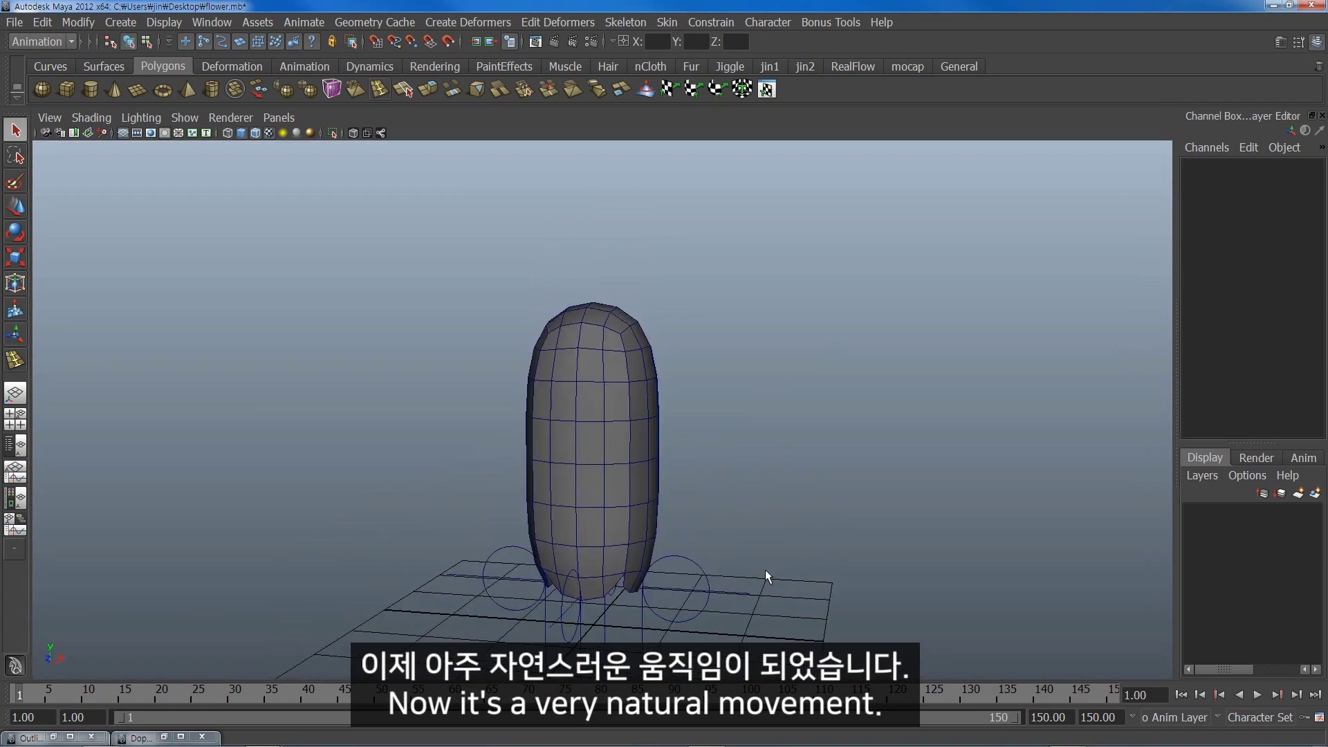
pyautogui.keyDown('alt'); pyautogui.moveTo(794, 554); pyautogui.dragTo(881, 534, button='middle'); pyautogui.keyUp('alt')
# Play the flower's opening animation, then stop and rewind to the closed bud at frame 1
pyautogui.click(1258, 695)
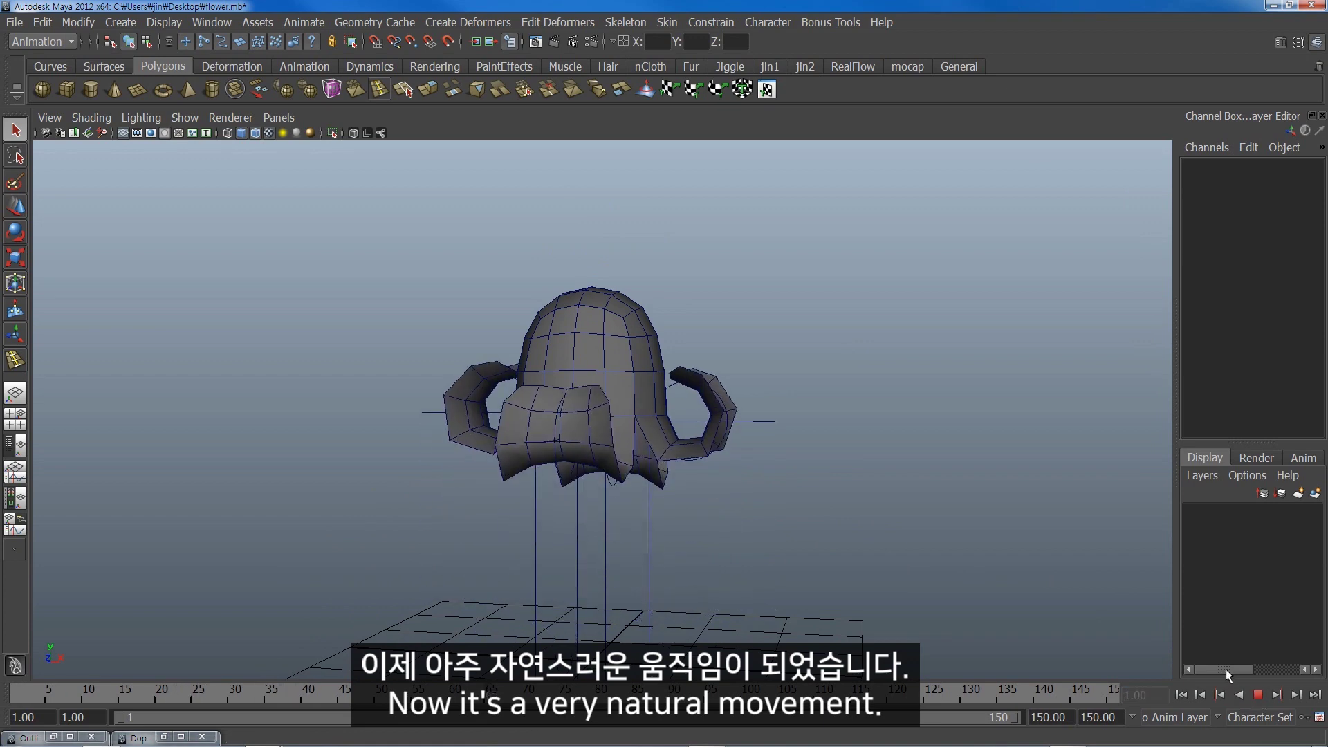
pyautogui.click(1257, 695)
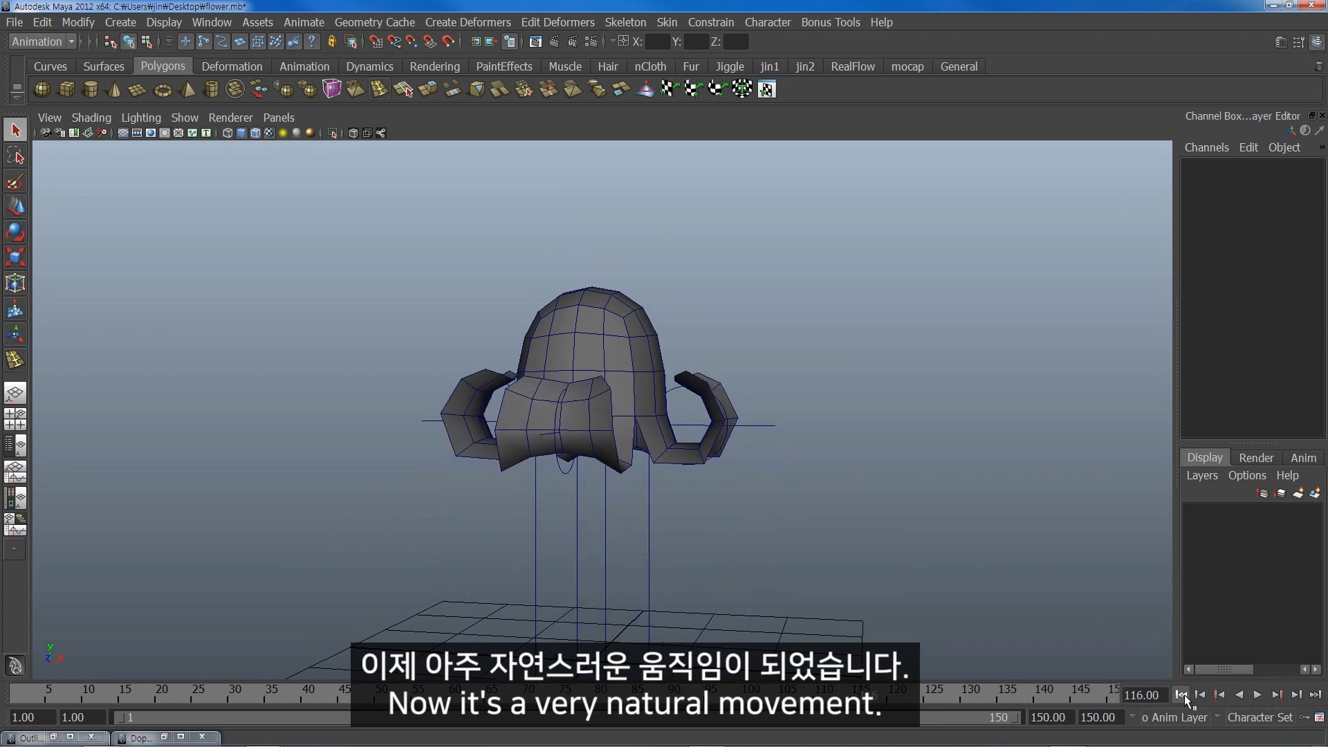
pyautogui.click(1180, 695)
pyautogui.moveTo(530, 472)
pyautogui.keyDown('alt'); pyautogui.mouseDown()
pyautogui.moveTo(341, 480)
pyautogui.moveTo(533, 448)
pyautogui.moveTo(503, 465)
pyautogui.moveTo(528, 406)
pyautogui.moveTo(510, 424)
pyautogui.mouseUp(); pyautogui.keyUp('alt')
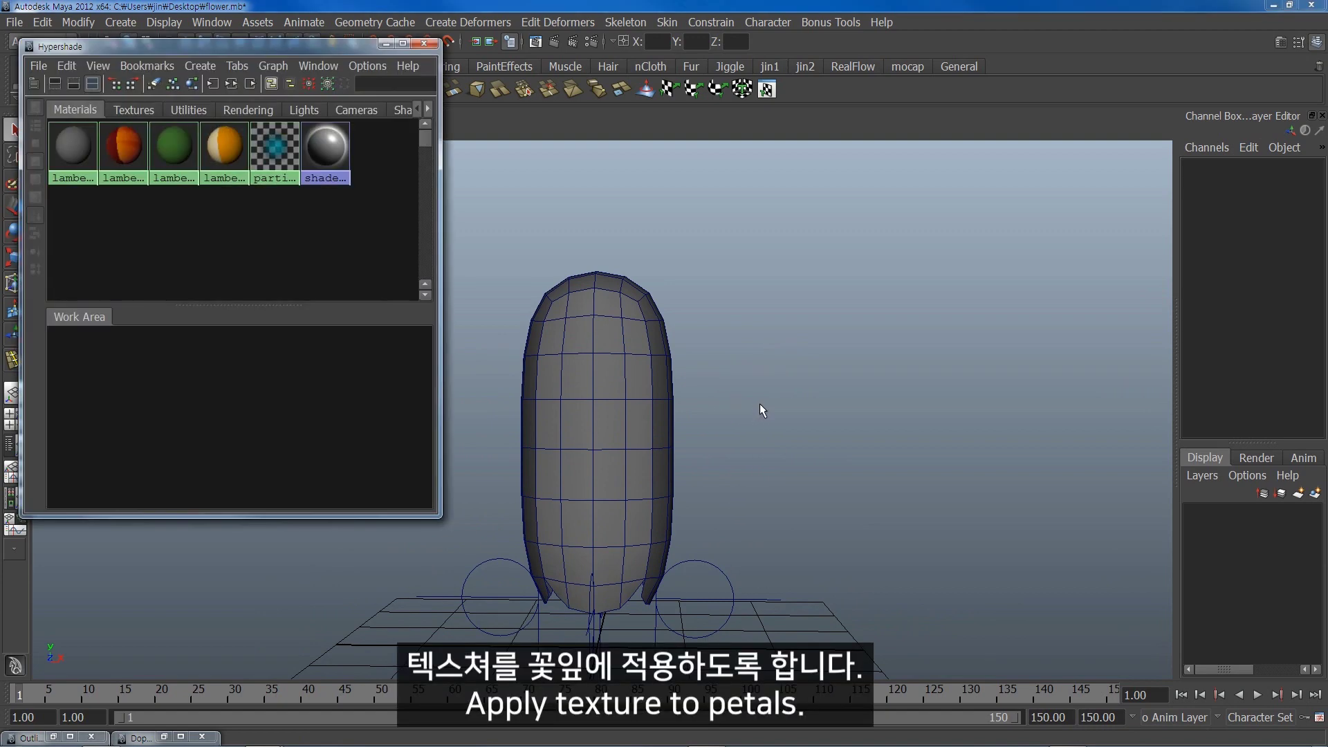
# Delete the old lambert materials in Hypershade
pyautogui.keyDown('alt'); pyautogui.moveTo(762, 412); pyautogui.dragTo(771, 401); pyautogui.keyUp('alt')
pyautogui.moveTo(582, 417); pyautogui.dragTo(575, 410)
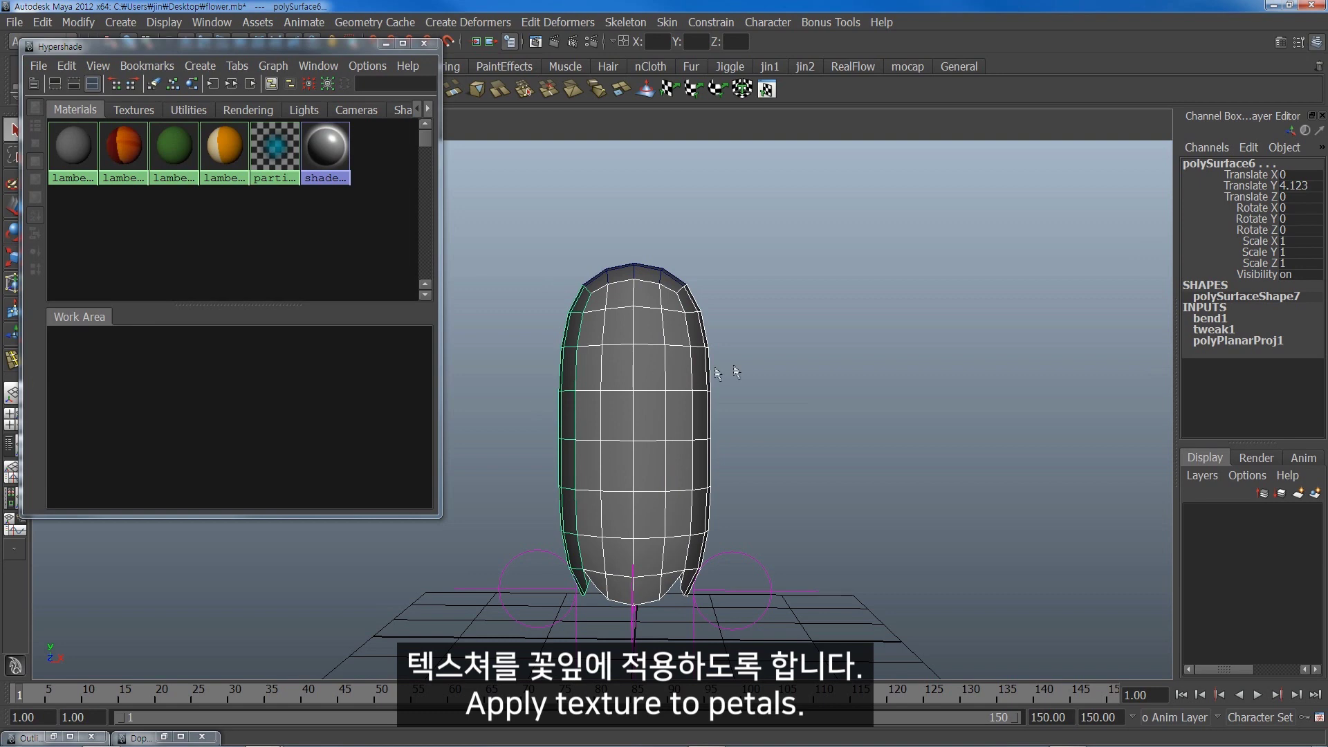
pyautogui.click(510, 326)
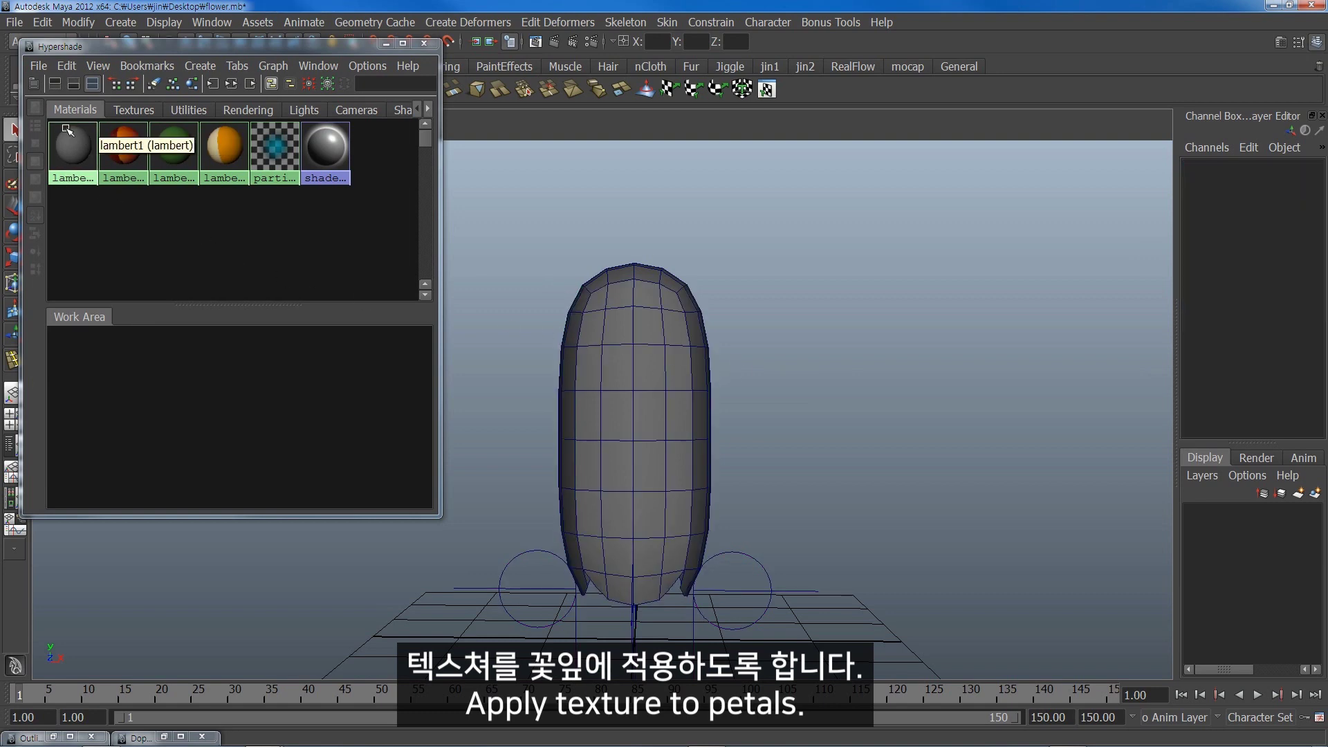
pyautogui.click(66, 65)
pyautogui.click(71, 112)
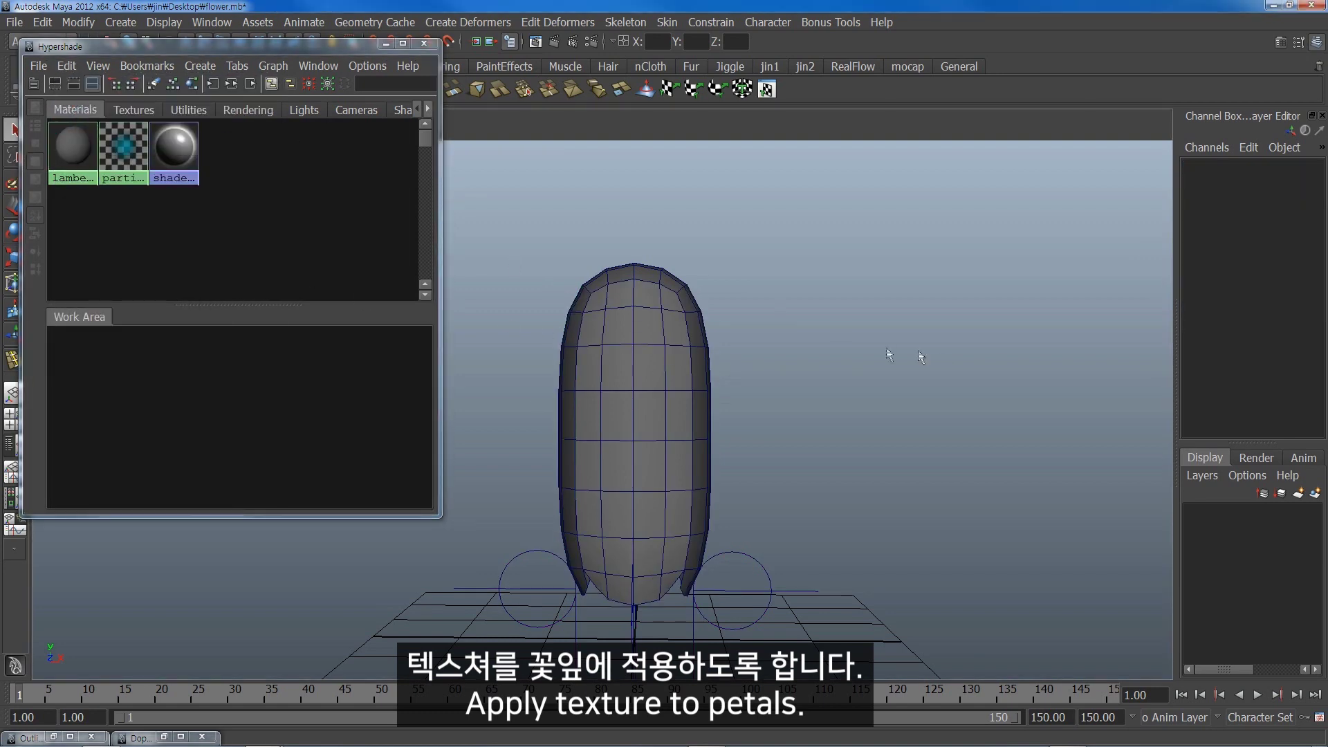
# Create a new lambert2 material and map its Color to a File texture
pyautogui.click(212, 72)
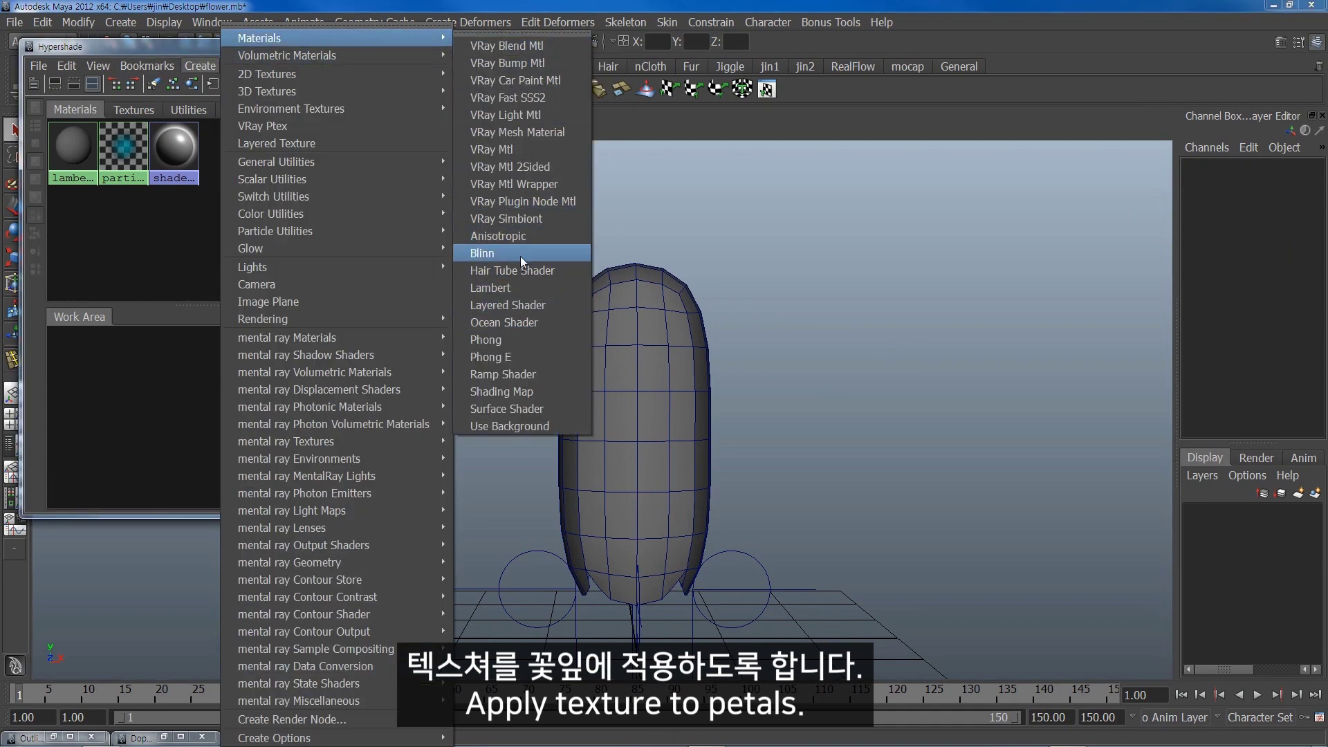
pyautogui.click(488, 287)
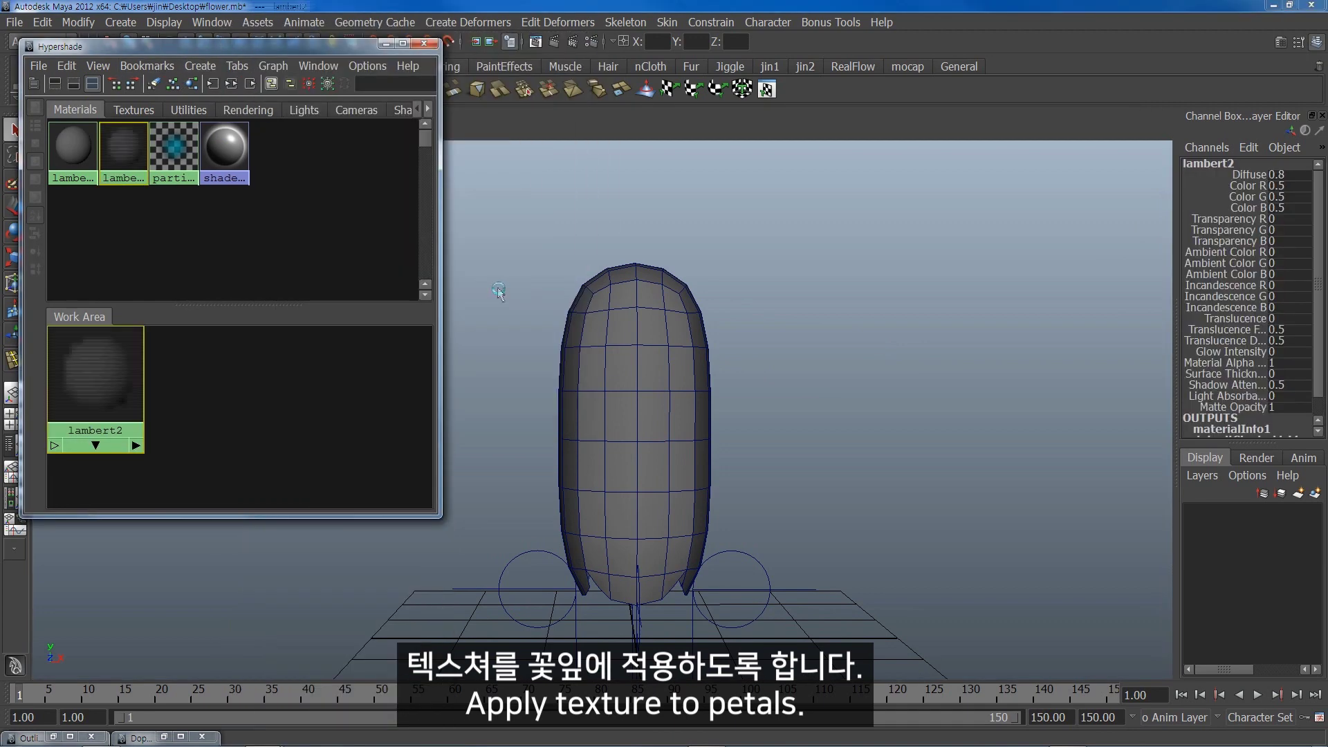
pyautogui.doubleClick(105, 379)
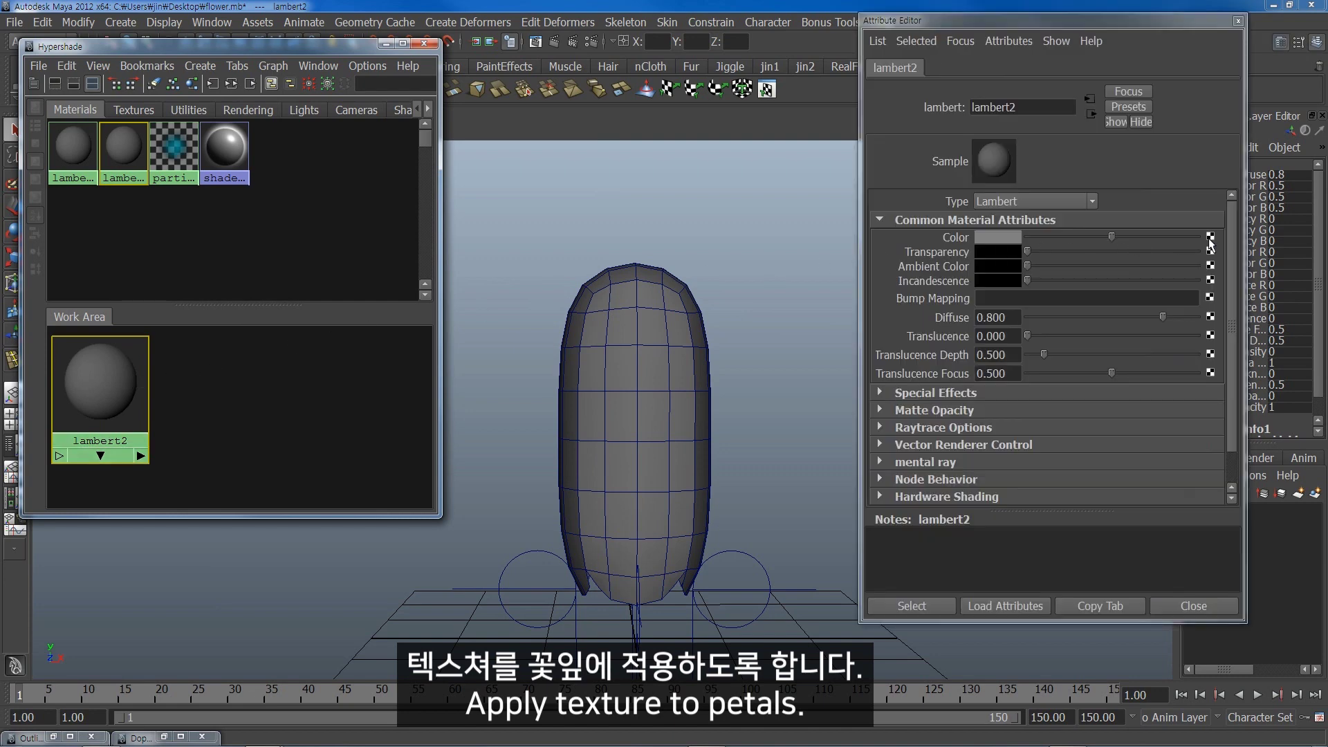
pyautogui.click(1210, 238)
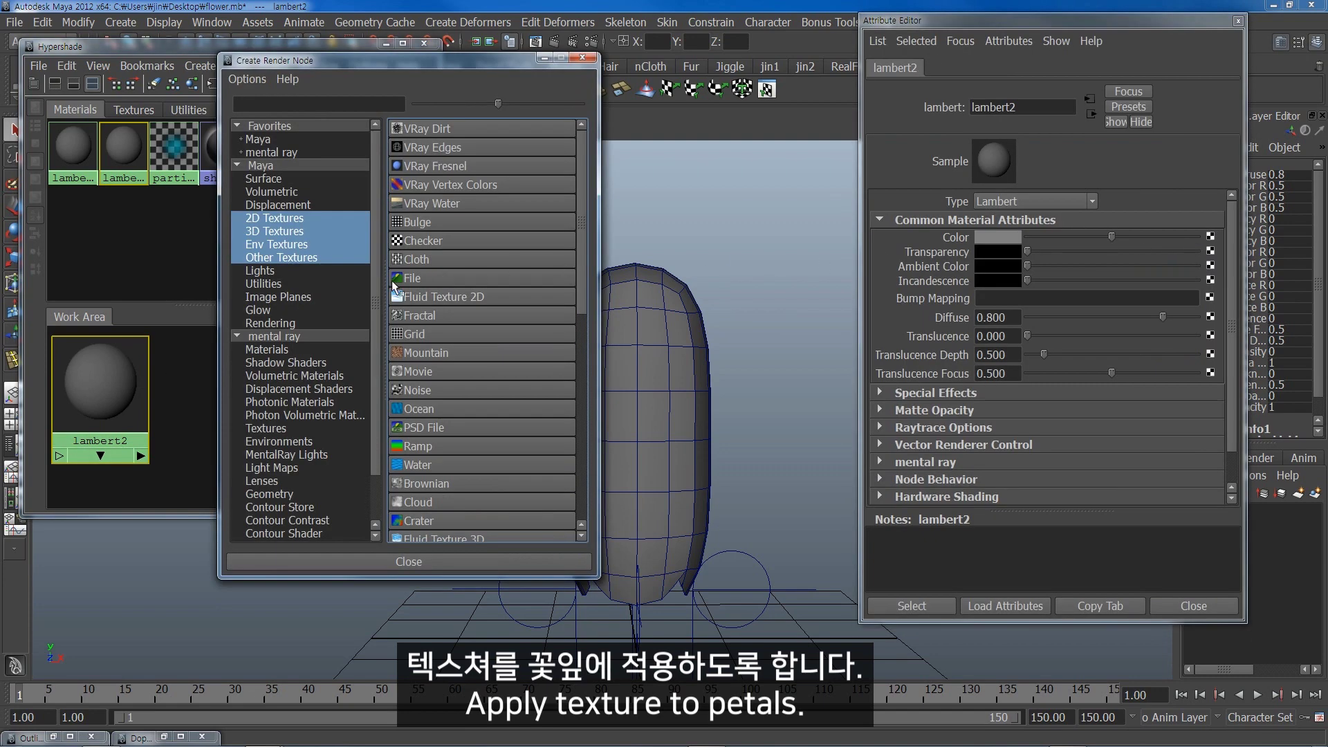
pyautogui.click(392, 280)
# Set the file texture's Filter Type to Off and load flowerTexture2.png
pyautogui.click(1004, 223)
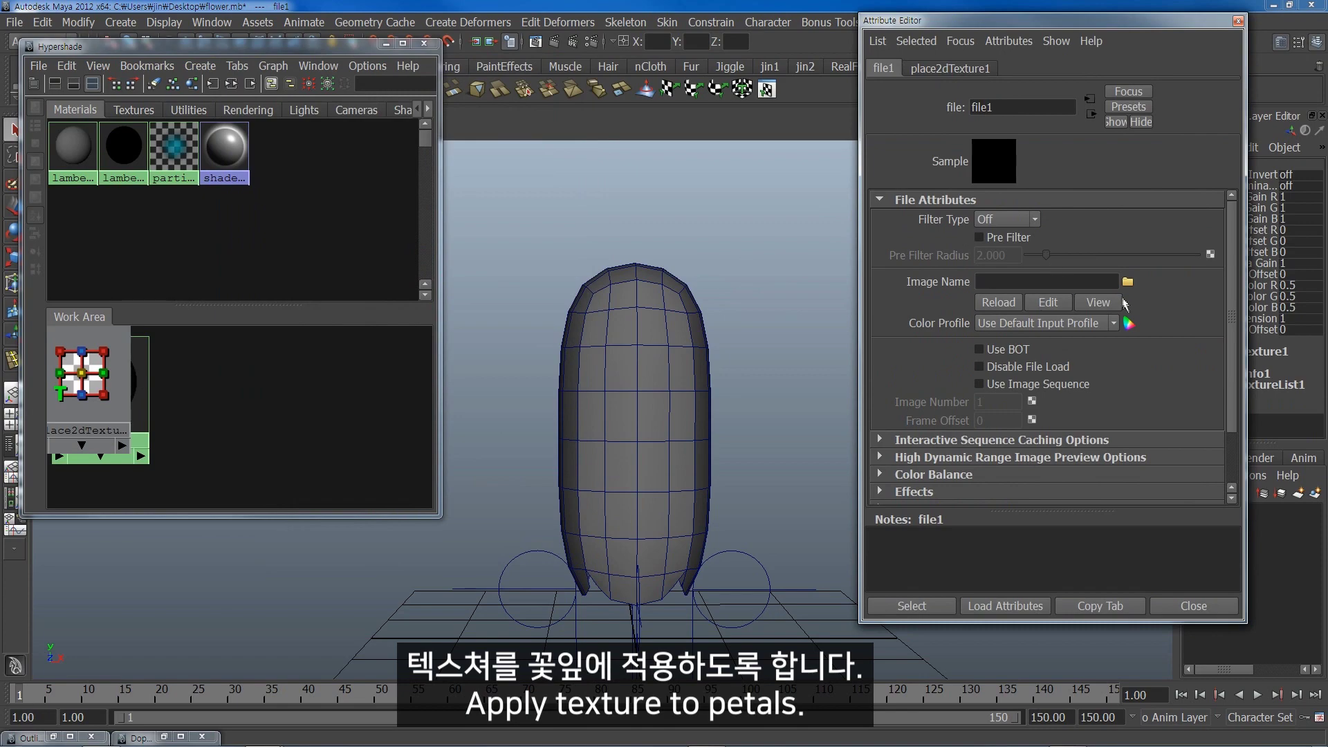
pyautogui.click(1128, 282)
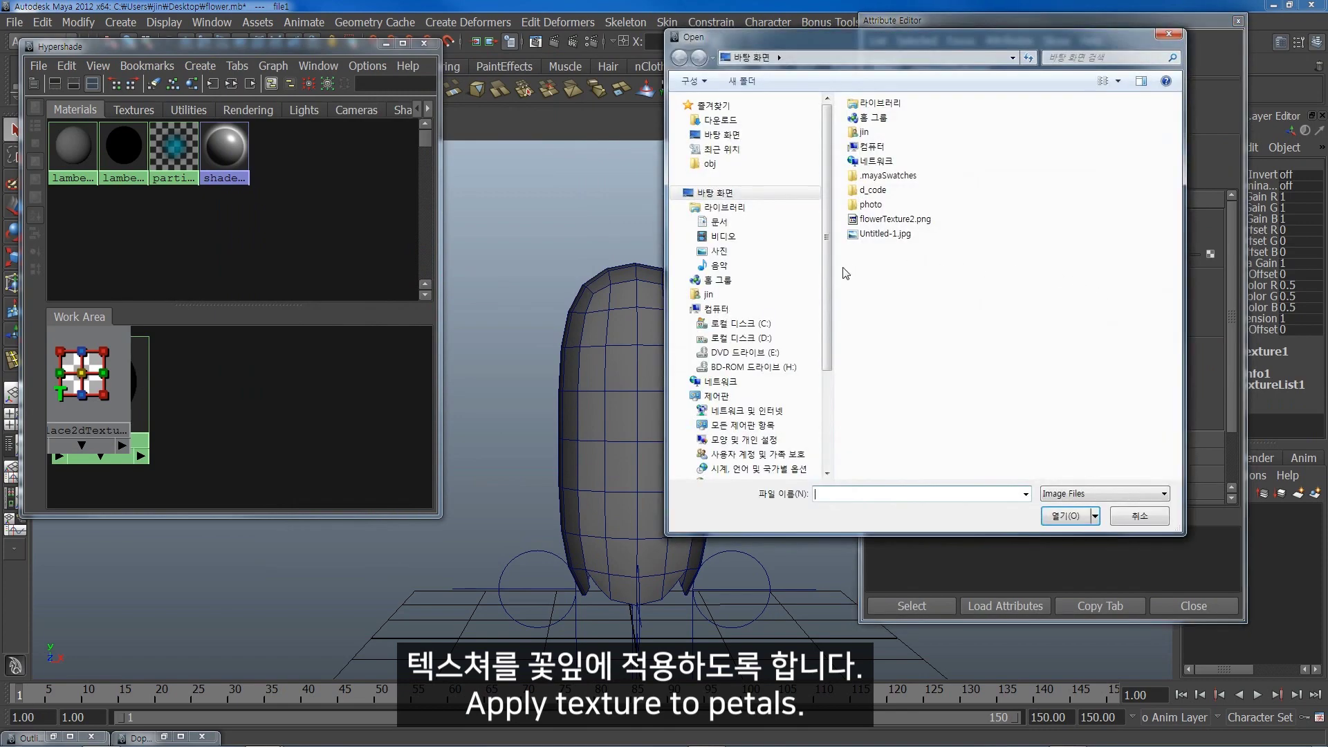
pyautogui.doubleClick(895, 219)
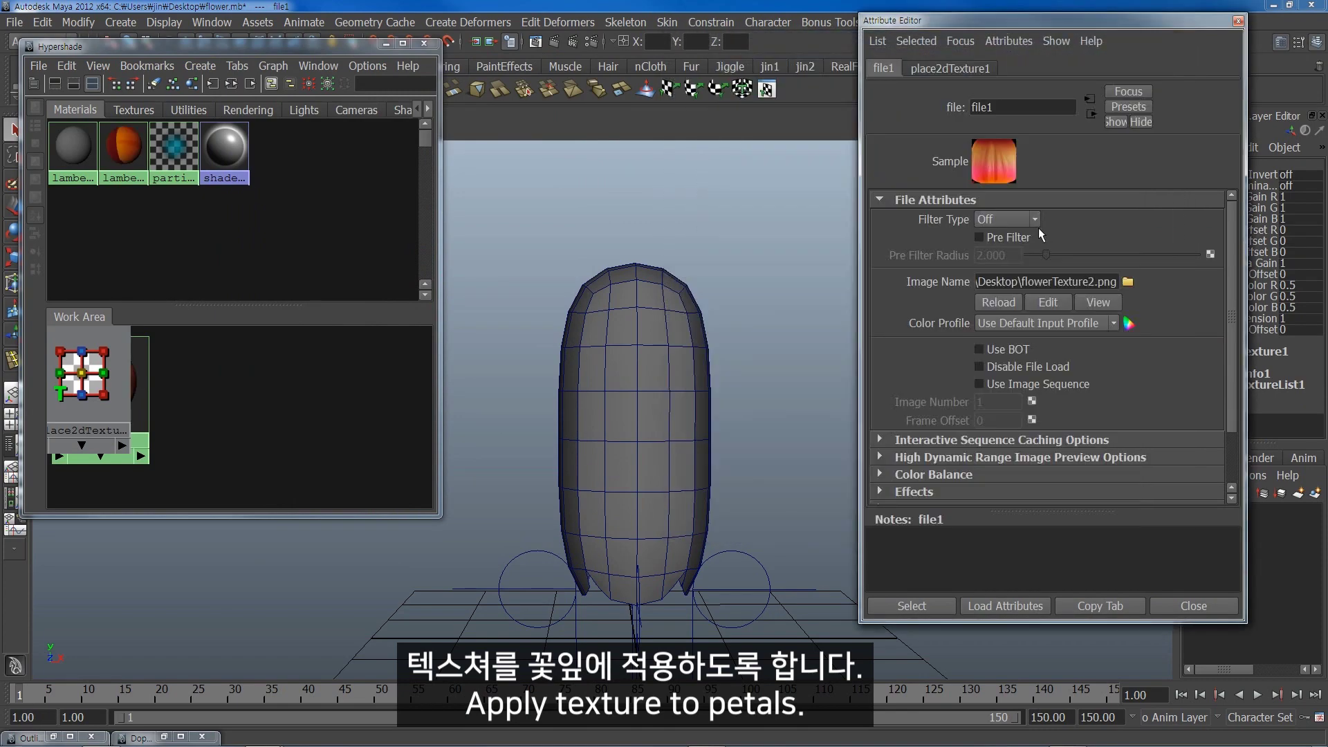
pyautogui.click(1171, 607)
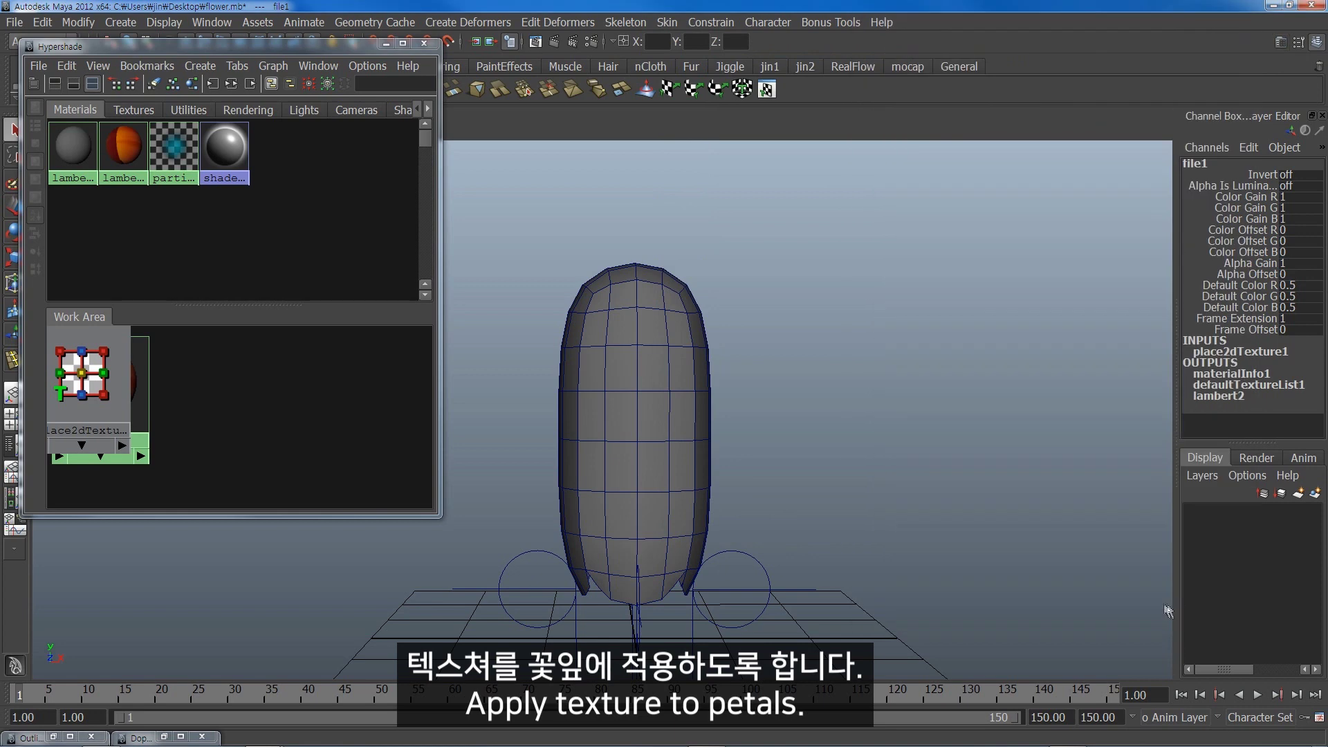
pyautogui.click(829, 443)
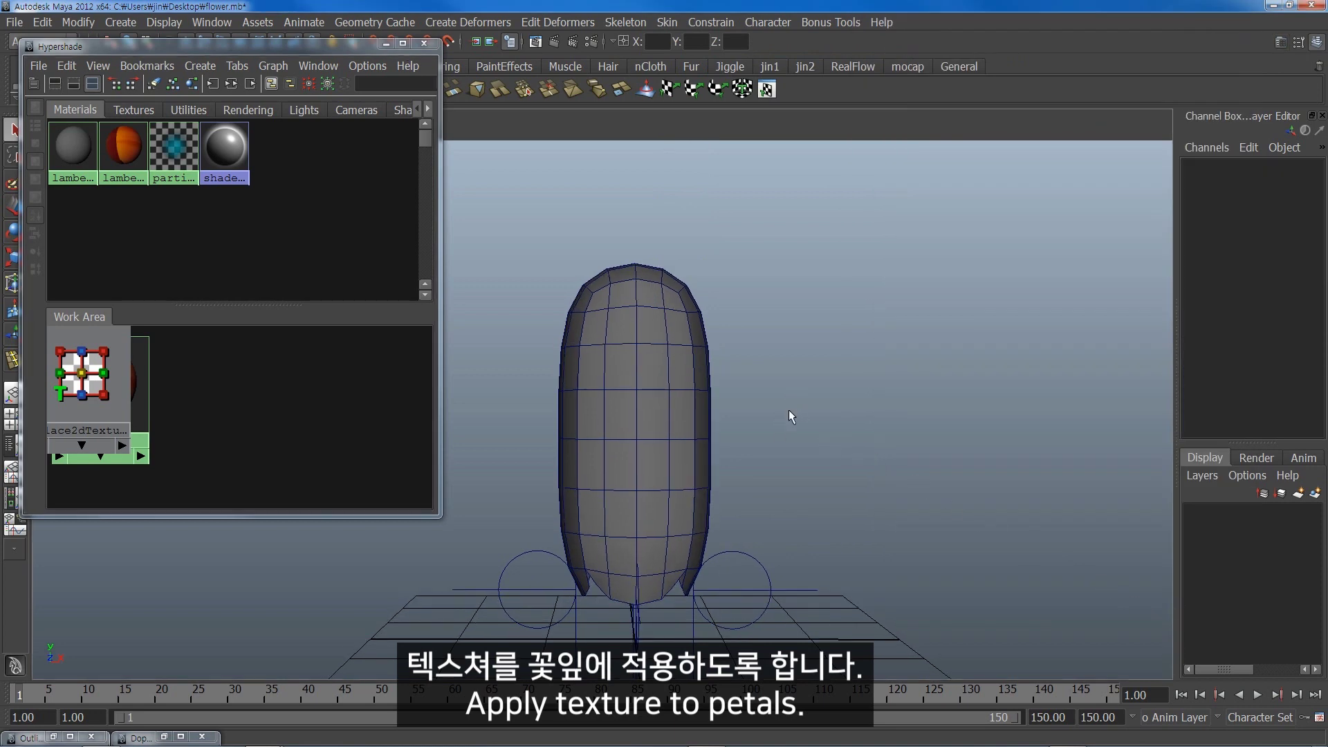
pyautogui.click(642, 375)
# Identify the bud pieces by selecting and framing polySurface1, 6 and 4 in the Outliner
pyautogui.click(794, 378)
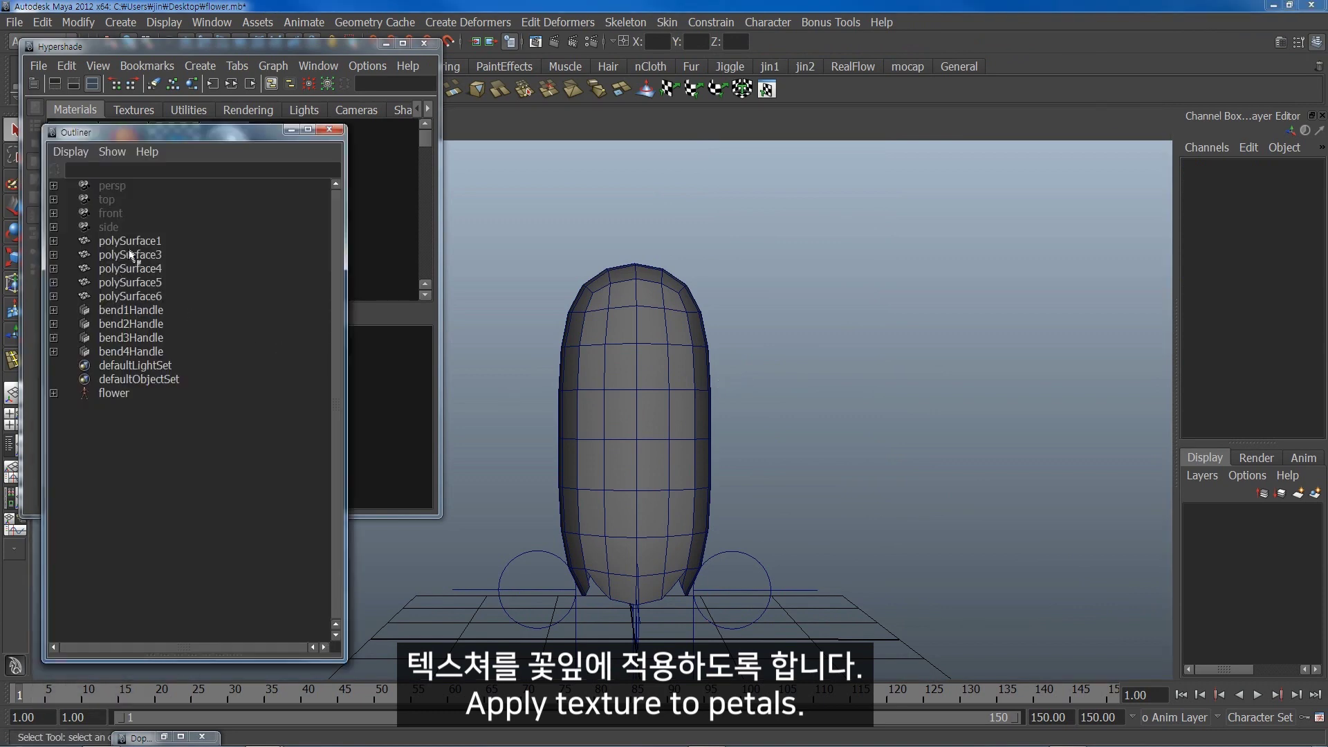
pyautogui.moveTo(130, 241); pyautogui.dragTo(130, 296)
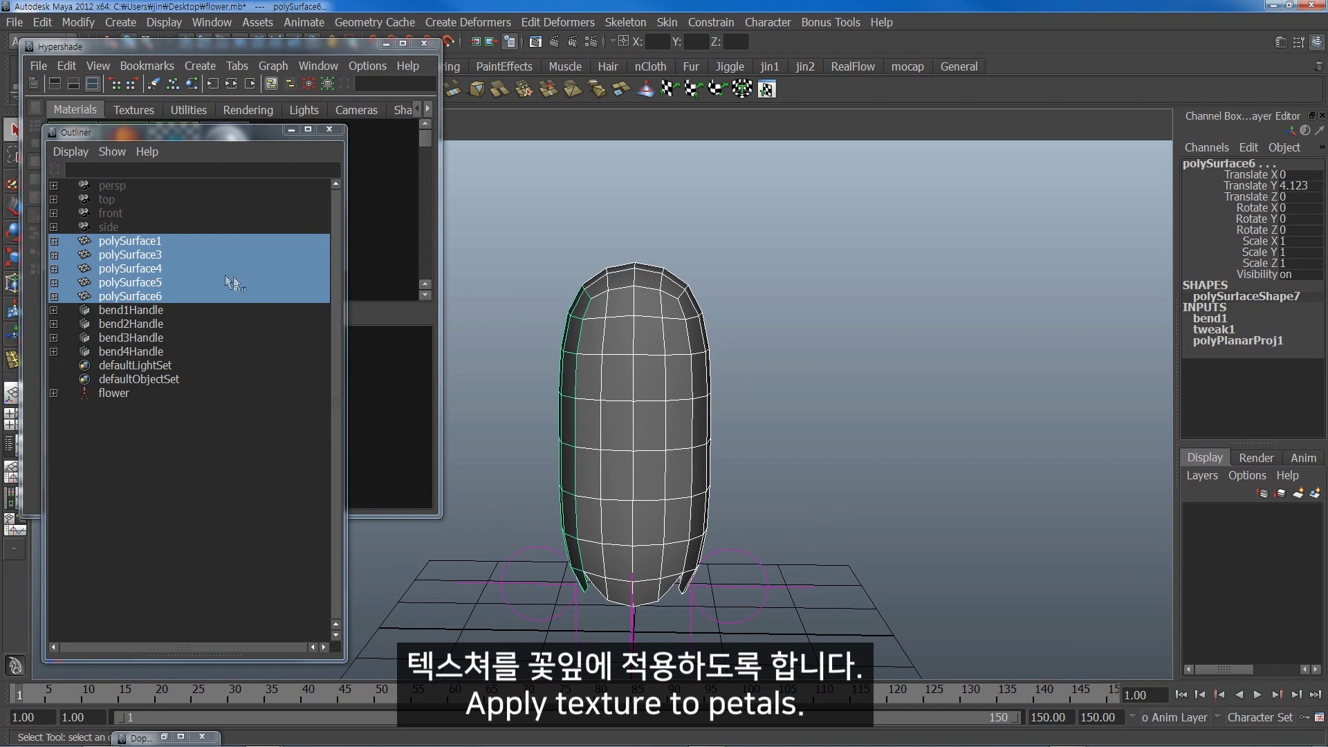
pyautogui.click(151, 243)
pyautogui.press('f')
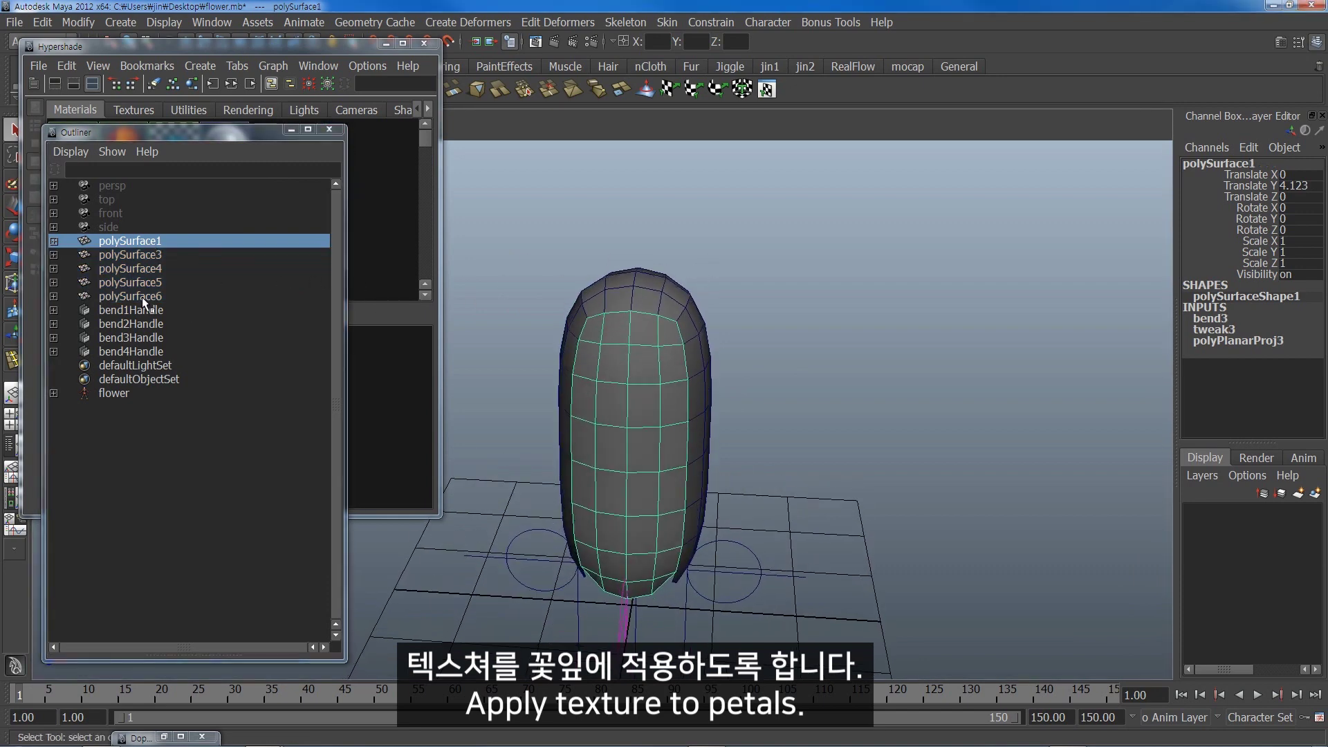
pyautogui.click(145, 298)
pyautogui.click(148, 287)
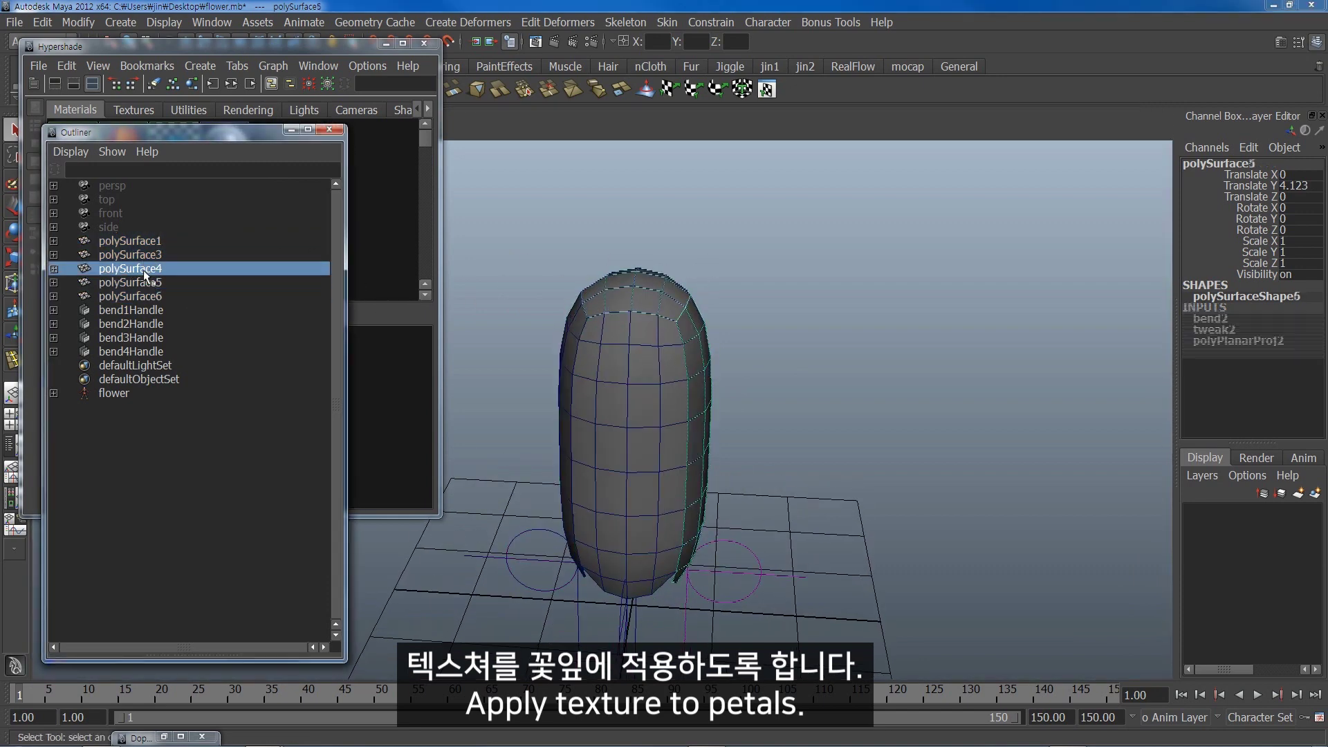
pyautogui.press('f')
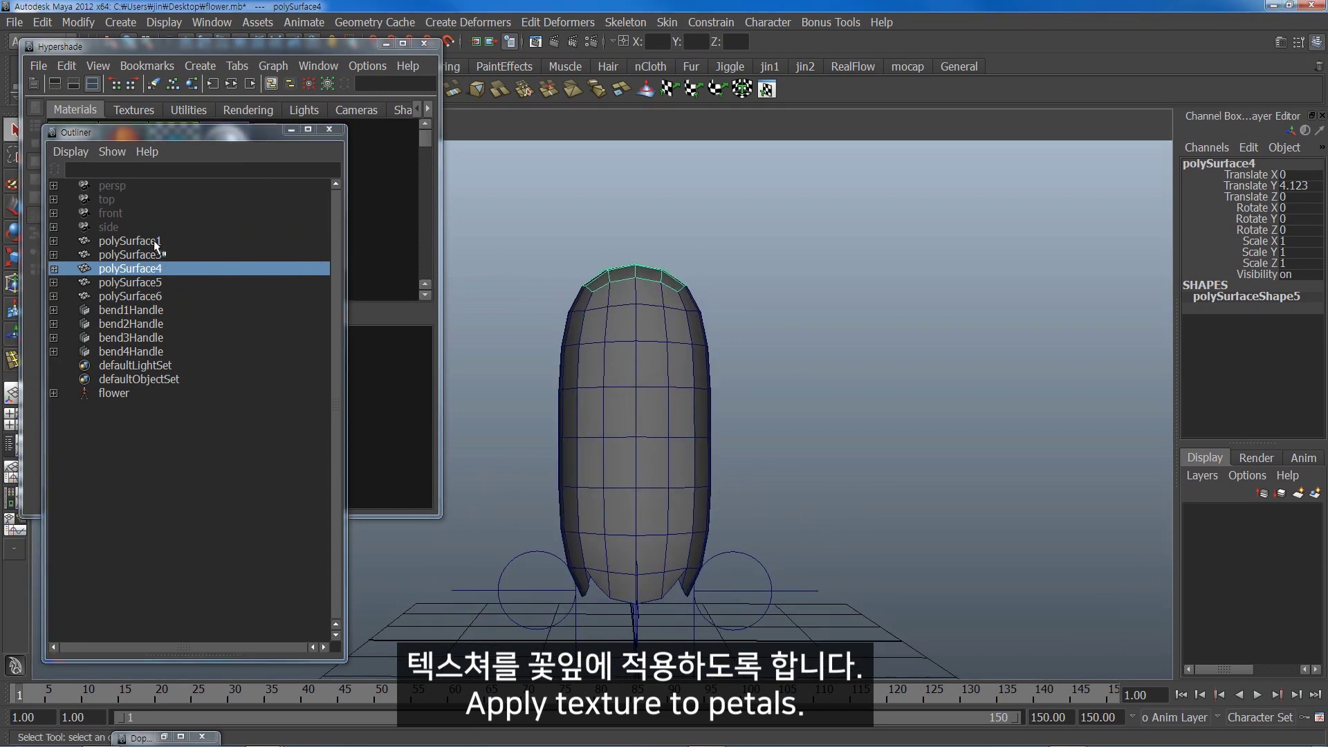
# Select polySurface1, 3, 5 and 6 and assign them the lambert2 material
pyautogui.keyDown('shift'); pyautogui.click(155, 245); pyautogui.keyUp('shift')
pyautogui.keyDown('shift'); pyautogui.click(150, 296); pyautogui.keyUp('shift')
pyautogui.keyDown('ctrl'); pyautogui.click(154, 271); pyautogui.keyUp('ctrl')
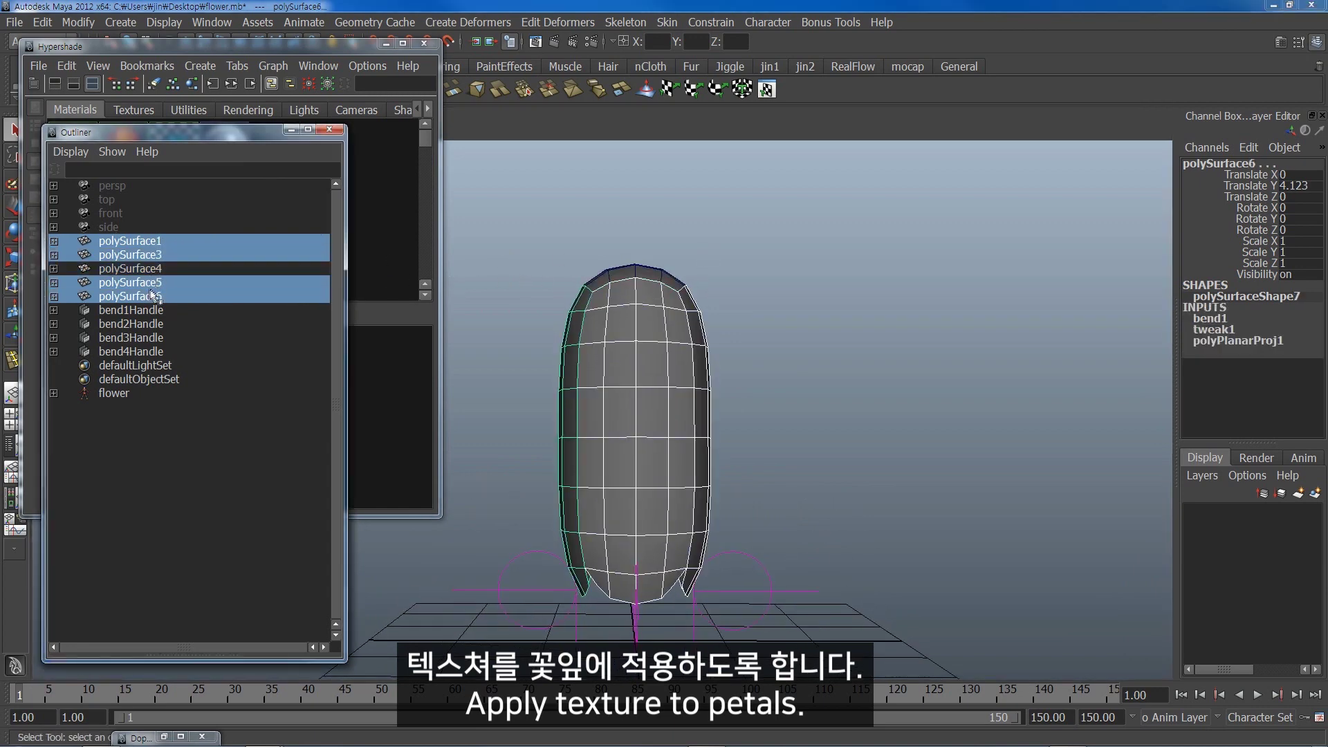
pyautogui.keyDown('alt'); pyautogui.moveTo(560, 236); pyautogui.dragTo(583, 263); pyautogui.keyUp('alt')
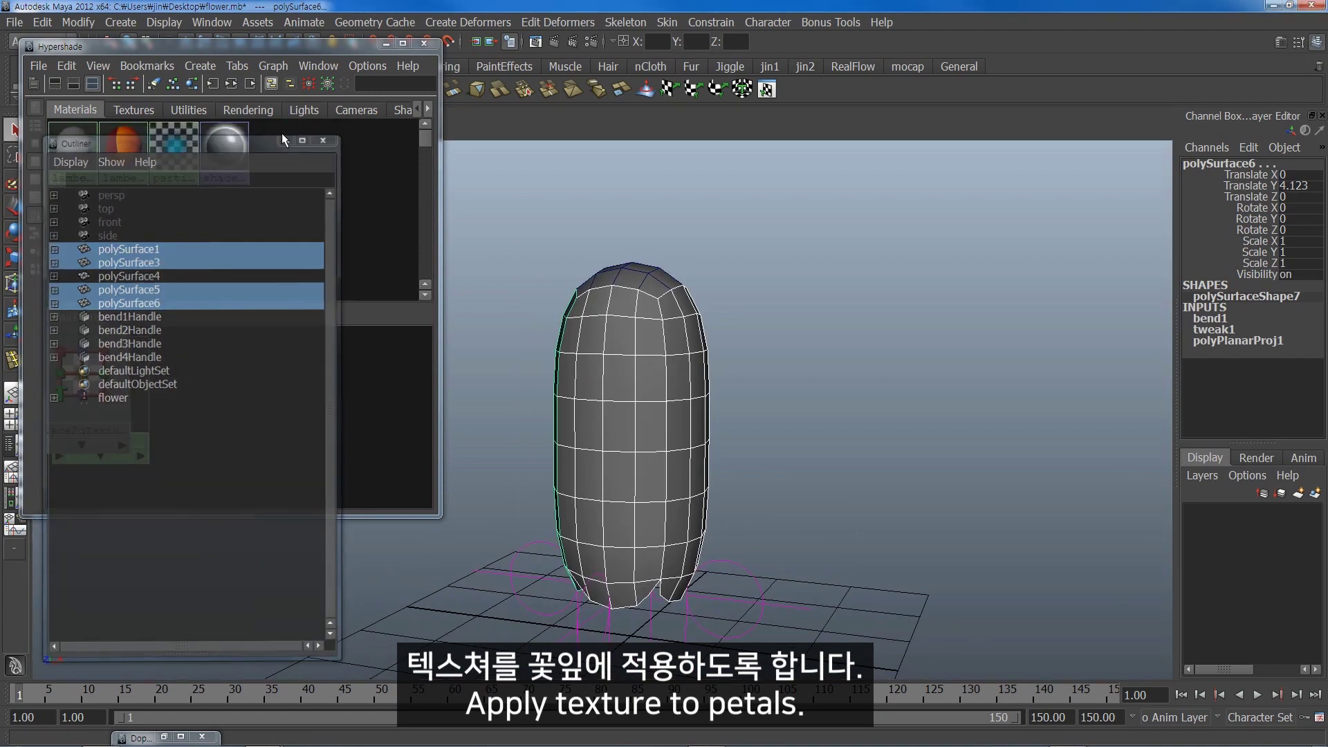
pyautogui.click(291, 129)
pyautogui.moveTo(125, 148); pyautogui.dragTo(125, 127, button='right')
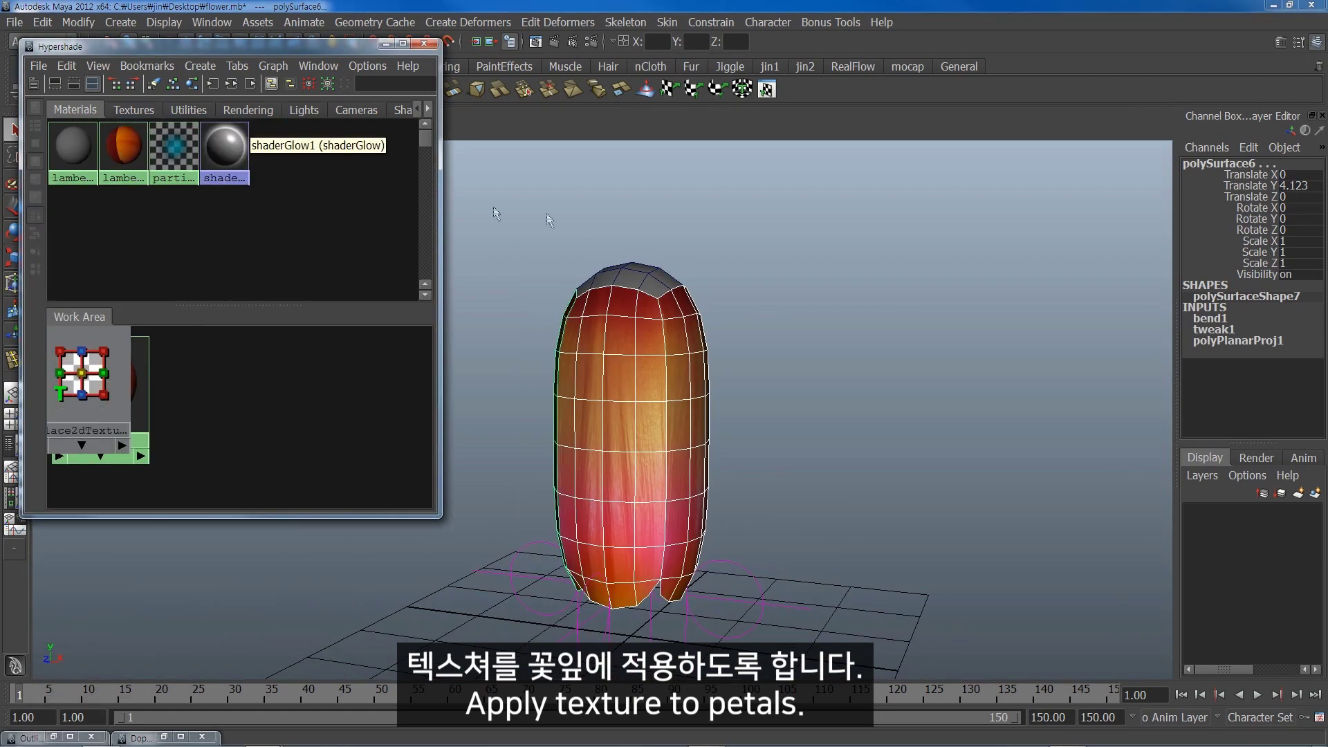
# Inspect the textured petals, minimize Hypershade and play the animation
pyautogui.click(839, 278)
pyautogui.keyDown('alt'); pyautogui.moveTo(839, 278); pyautogui.dragTo(720, 293); pyautogui.keyUp('alt')
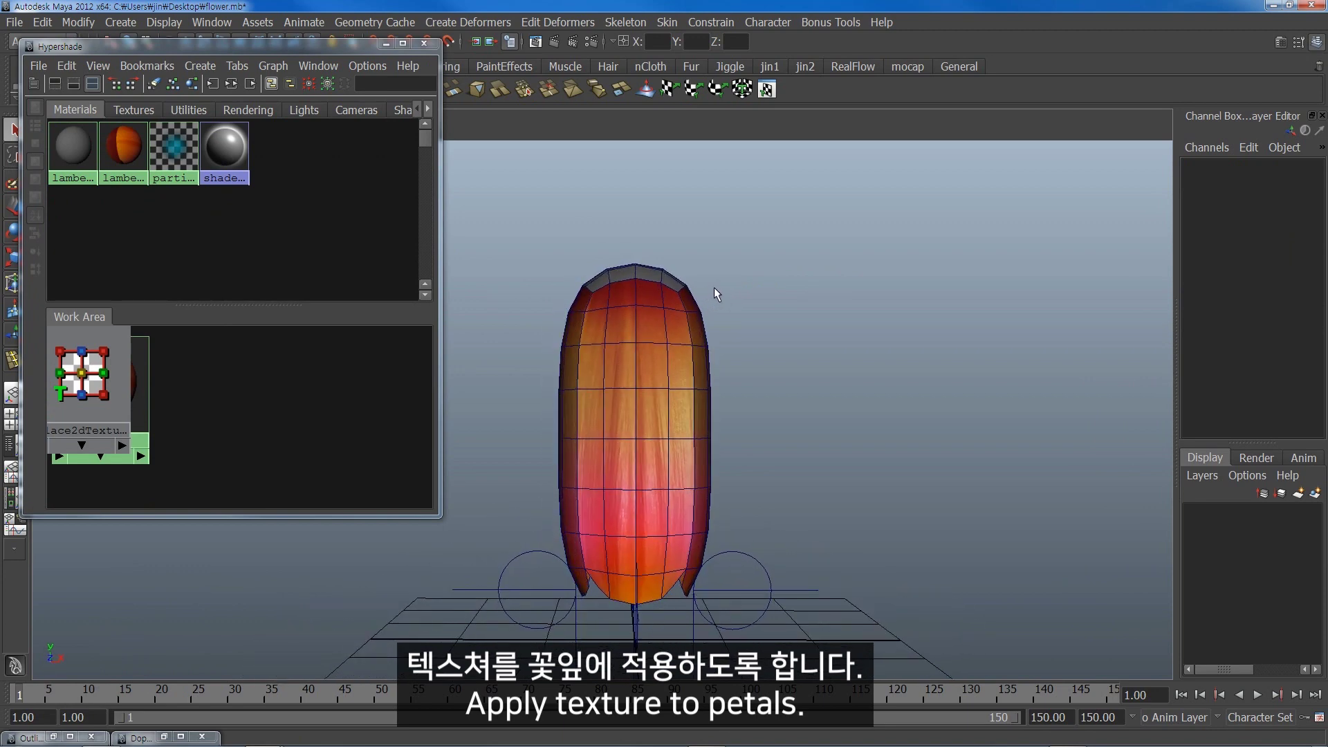
pyautogui.click(154, 84)
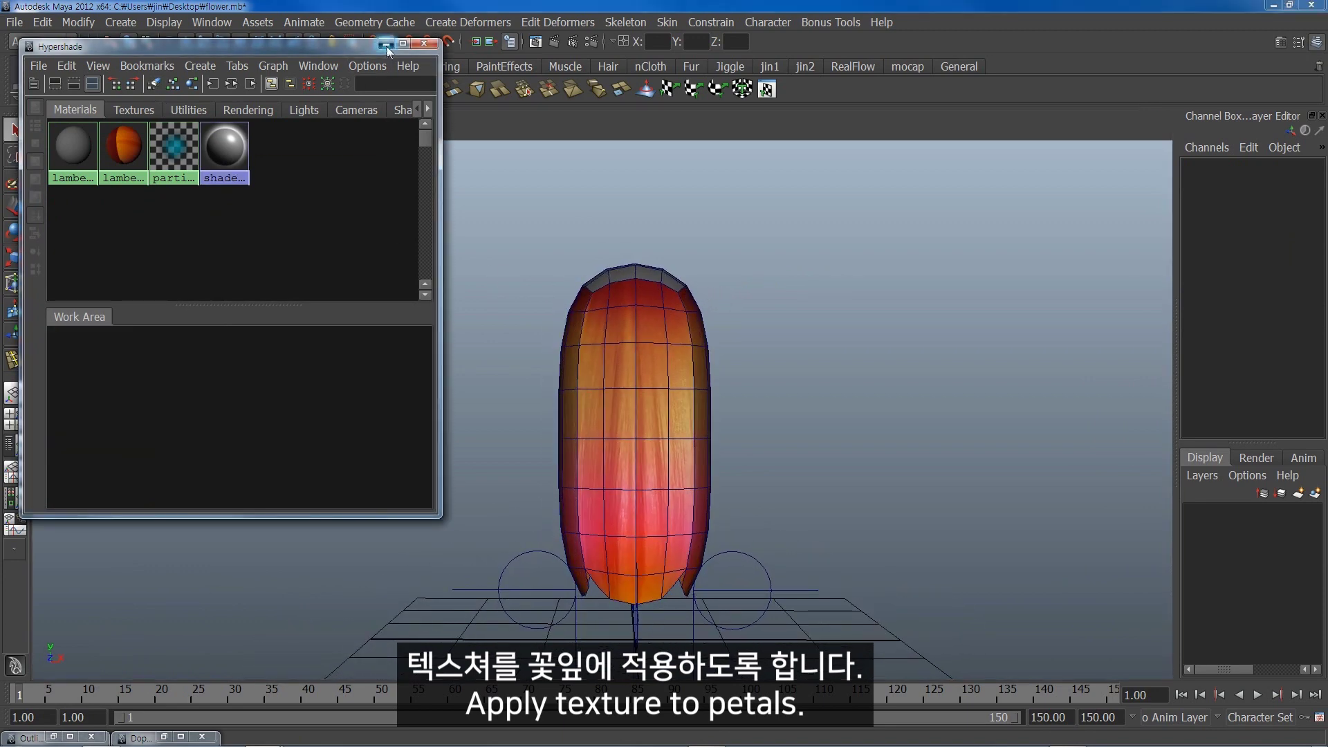
pyautogui.click(386, 44)
pyautogui.click(1258, 694)
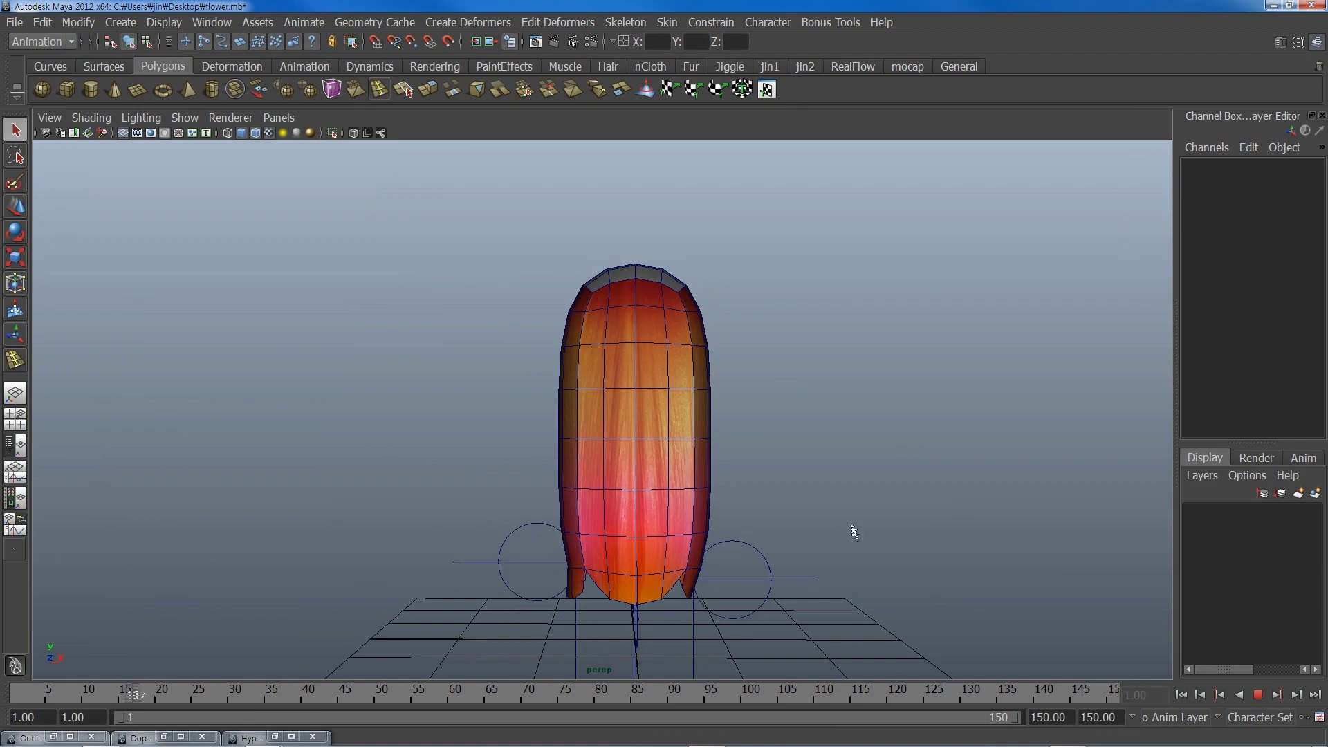
# Stop the blooming playback and rewind to the closed bud at frame 1
pyautogui.moveTo(855, 532)
pyautogui.keyDown('alt'); pyautogui.mouseDown()
pyautogui.moveTo(812, 542)
pyautogui.moveTo(851, 537)
pyautogui.mouseUp(); pyautogui.keyUp('alt')
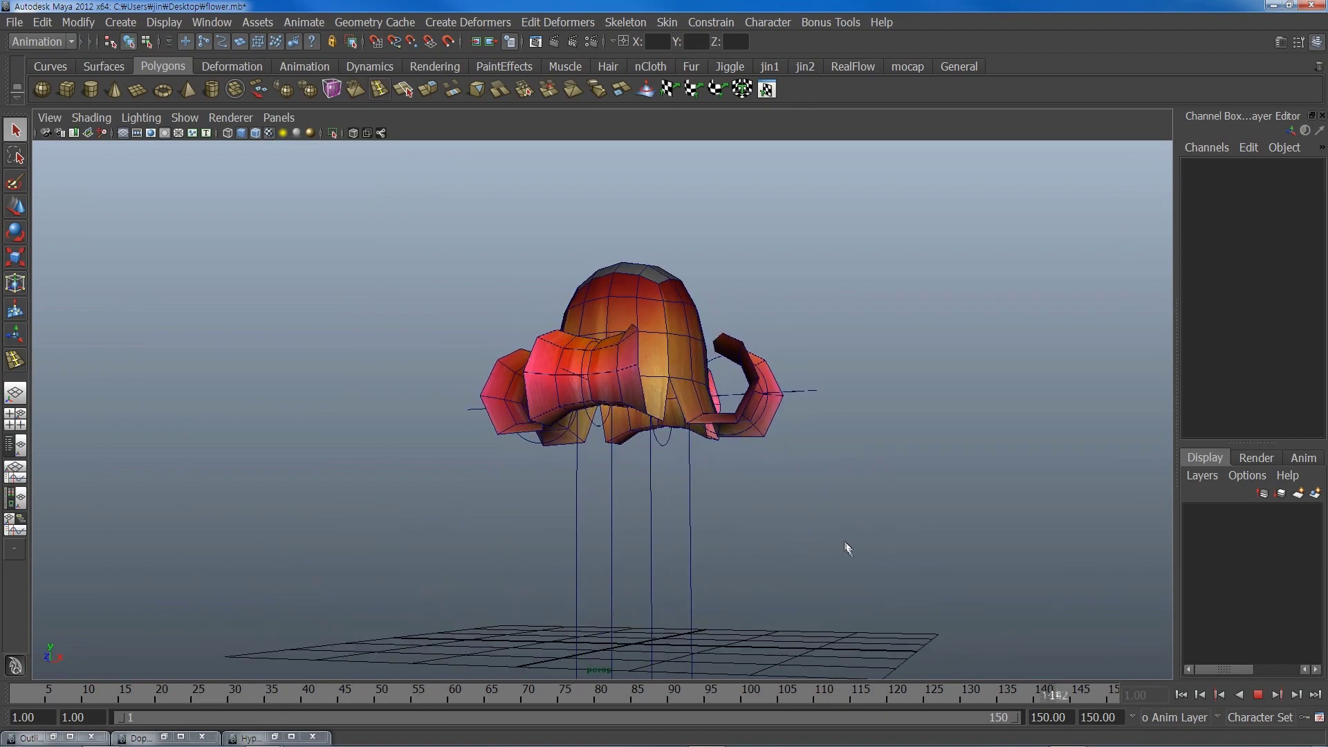
pyautogui.moveTo(857, 558)
pyautogui.keyDown('alt'); pyautogui.mouseDown()
pyautogui.moveTo(658, 594)
pyautogui.moveTo(770, 548)
pyautogui.moveTo(936, 575)
pyautogui.mouseUp(); pyautogui.keyUp('alt')
pyautogui.press('Escape')
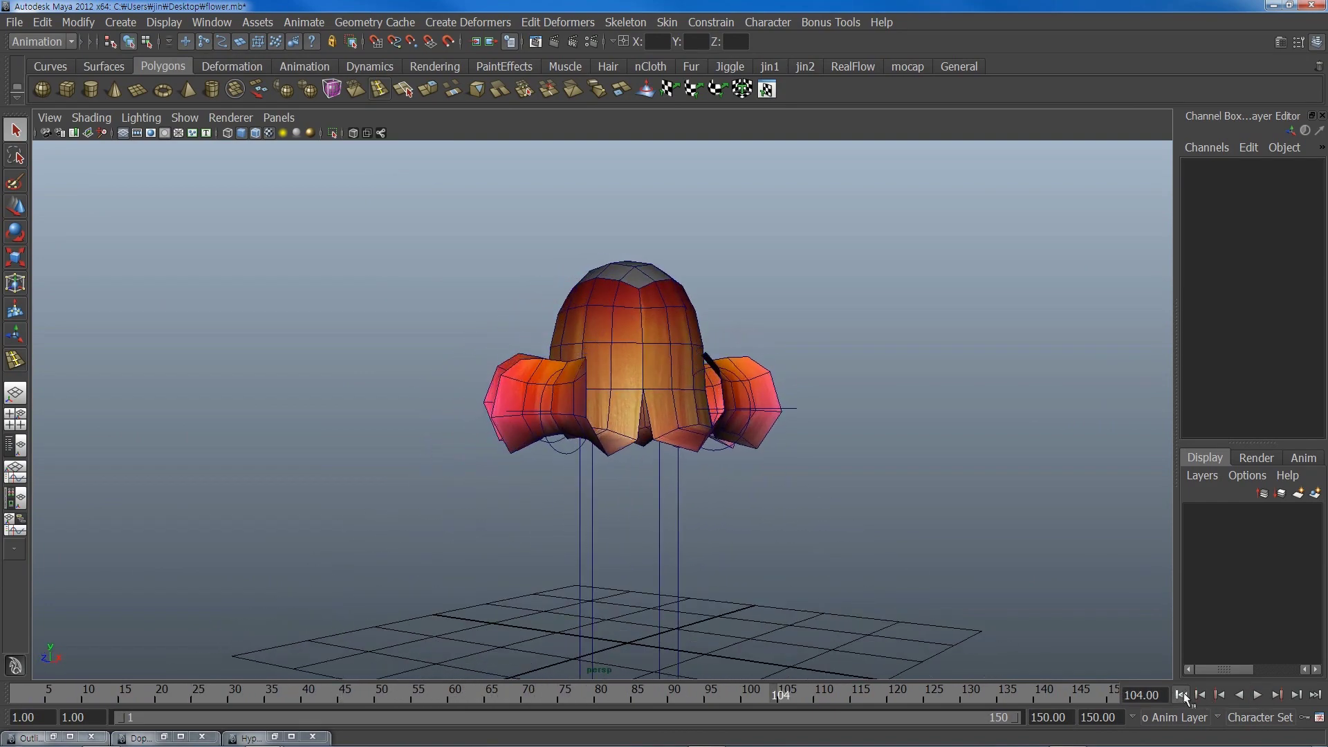
pyautogui.click(1183, 696)
# Zoom in around the closed bud, picking a petal and then the grey top piece
pyautogui.keyDown('alt'); pyautogui.moveTo(764, 504); pyautogui.dragTo(676, 454); pyautogui.keyUp('alt')
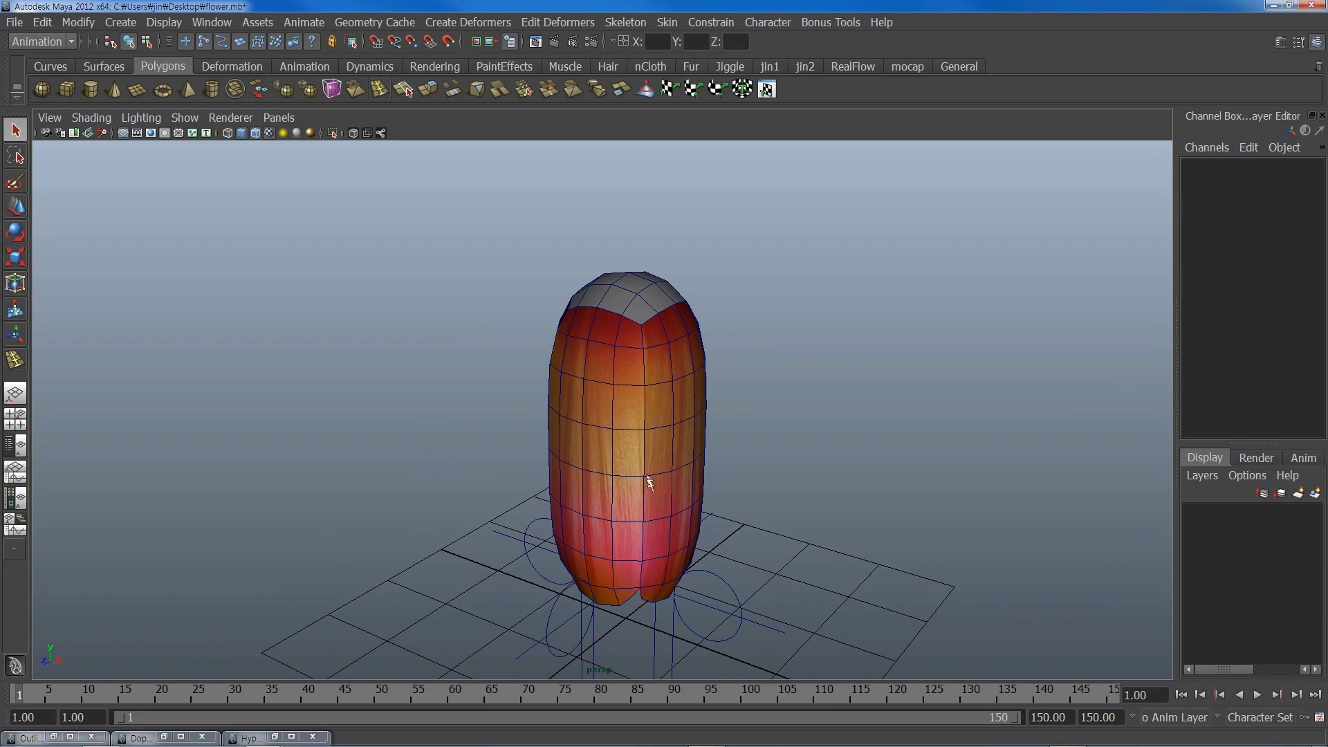
pyautogui.scroll(3, 650, 483)
pyautogui.scroll(2, 685, 406)
pyautogui.moveTo(685, 406)
pyautogui.keyDown('alt'); pyautogui.mouseDown()
pyautogui.moveTo(484, 460)
pyautogui.moveTo(563, 459)
pyautogui.moveTo(549, 466)
pyautogui.moveTo(530, 432)
pyautogui.mouseUp(); pyautogui.keyUp('alt')
pyautogui.scroll(2, 519, 462)
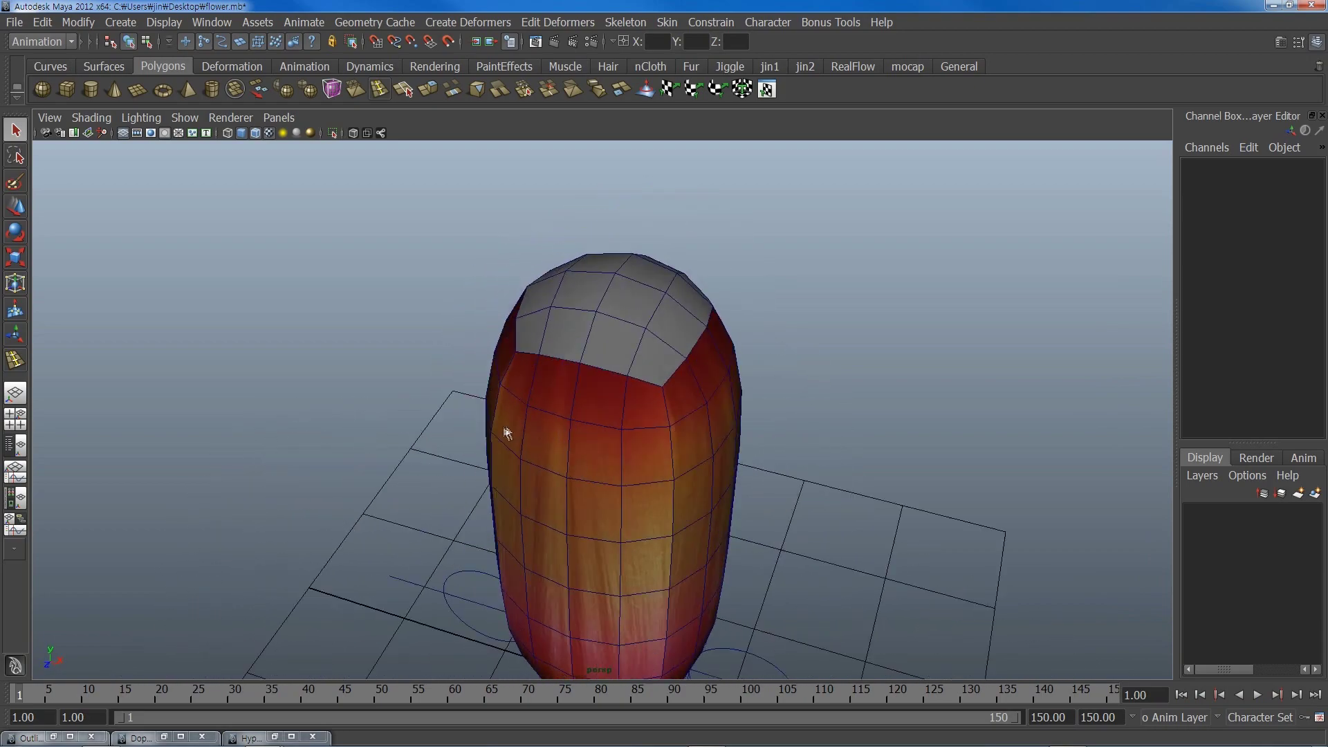
pyautogui.keyDown('alt'); pyautogui.moveTo(530, 432); pyautogui.dragTo(640, 438, button='right'); pyautogui.keyUp('alt')
pyautogui.click(638, 389)
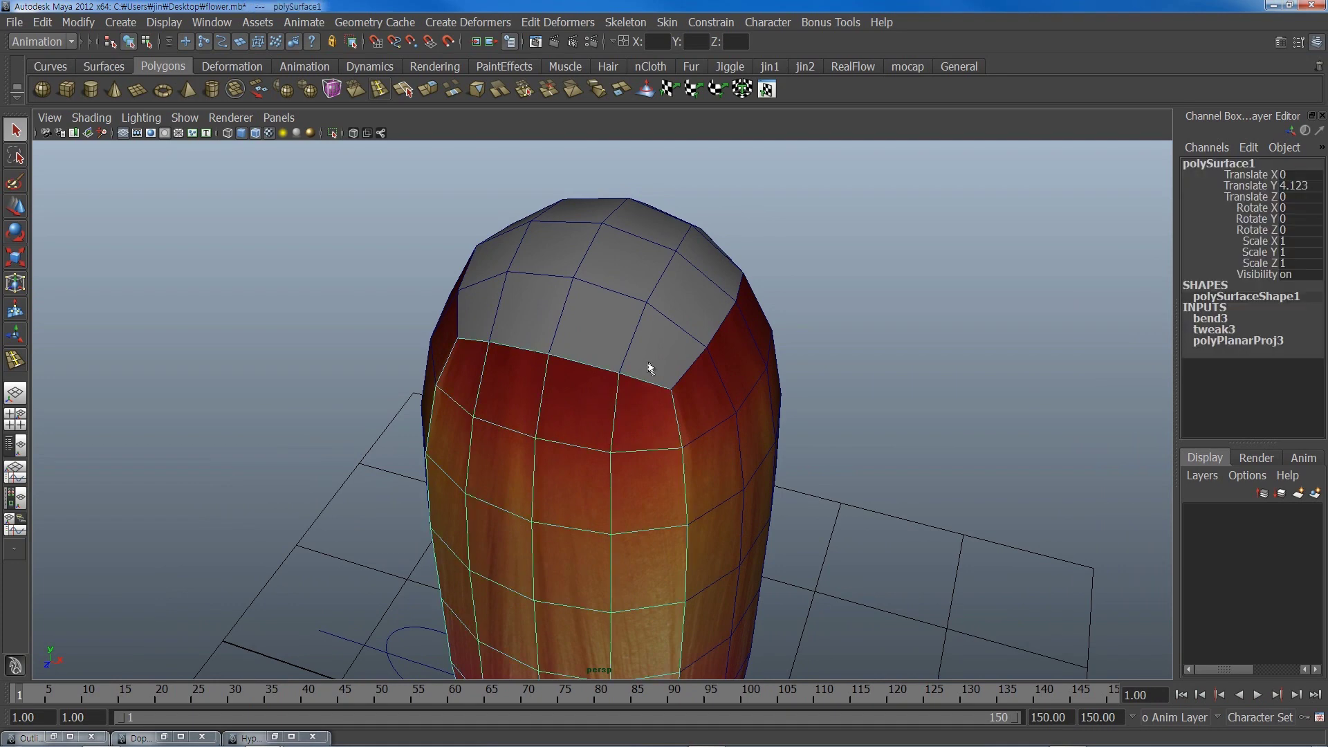
pyautogui.click(593, 399)
pyautogui.keyDown('alt'); pyautogui.moveTo(606, 411); pyautogui.dragTo(657, 364); pyautogui.keyUp('alt')
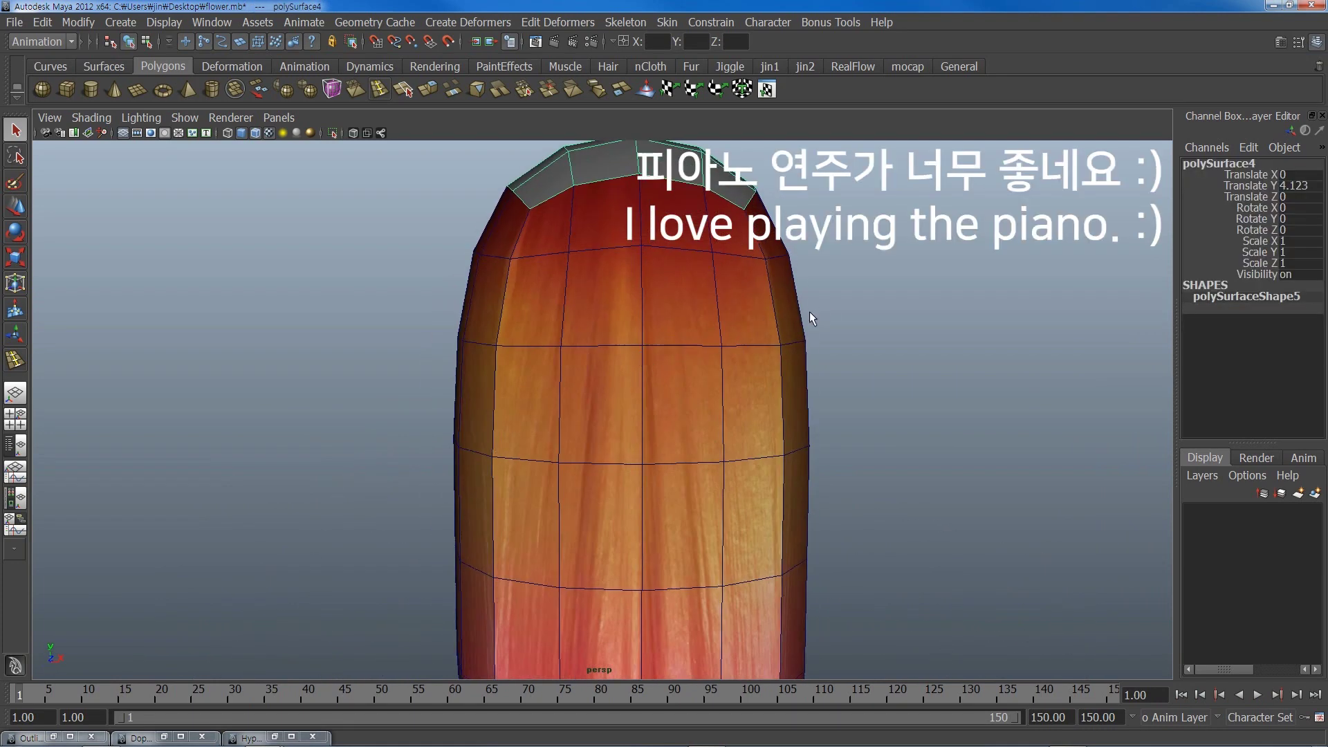
# Restore the Outliner and select polySurface1–6 plus the four bend handles
pyautogui.click(31, 738)
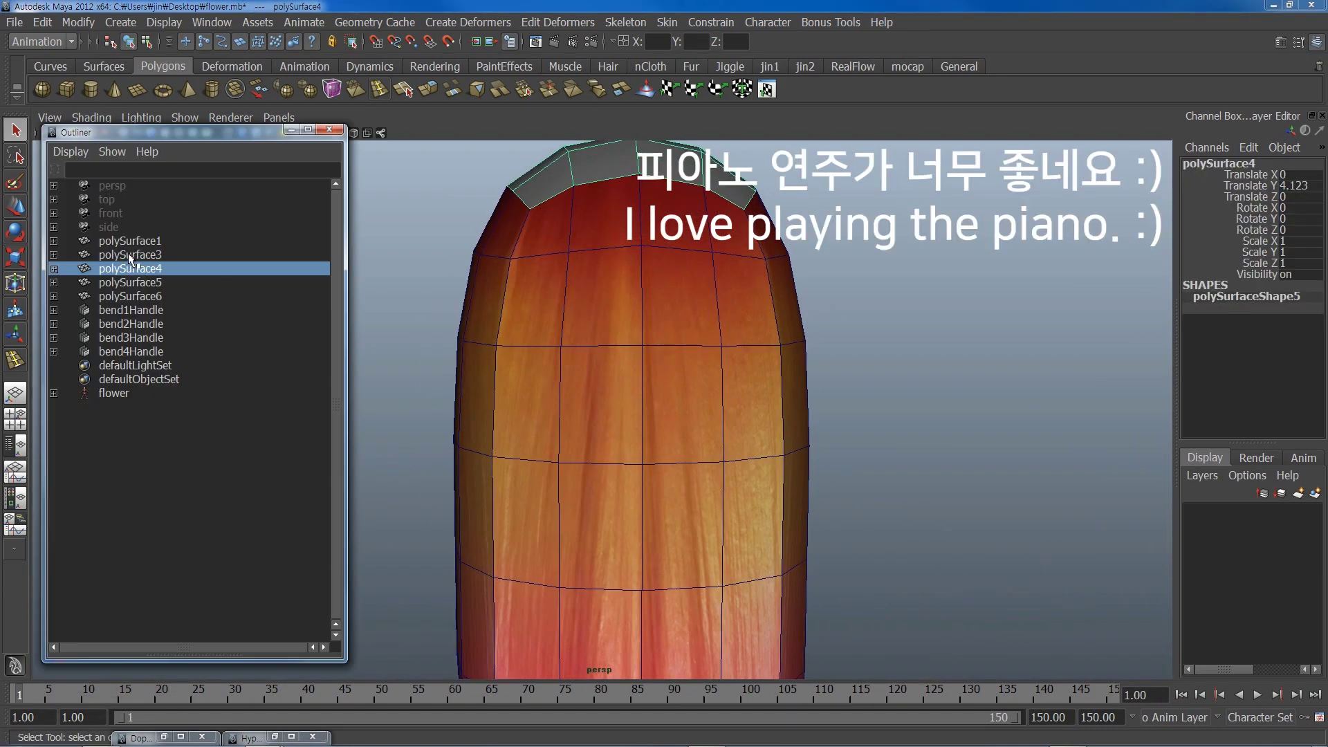
pyautogui.moveTo(138, 242); pyautogui.dragTo(132, 296)
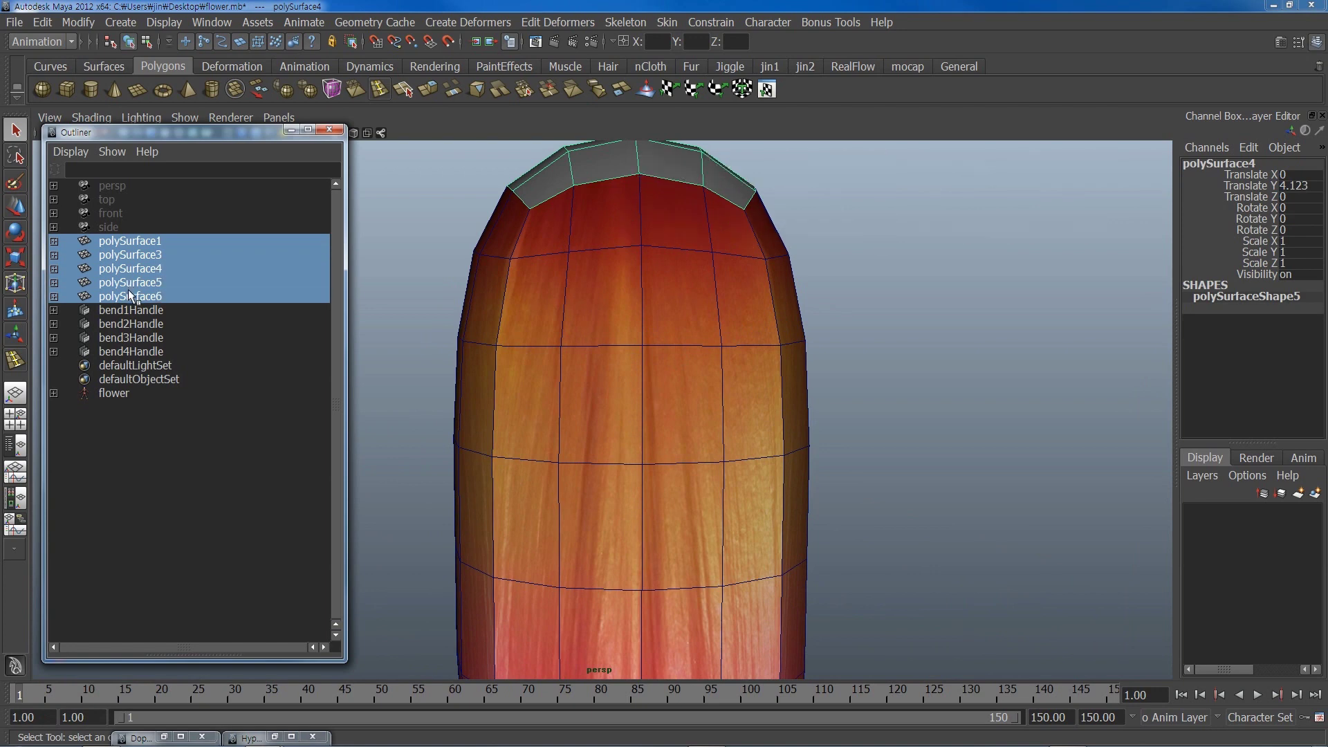
pyautogui.moveTo(132, 310); pyautogui.dragTo(116, 354)
pyautogui.scroll(-5, 564, 314)
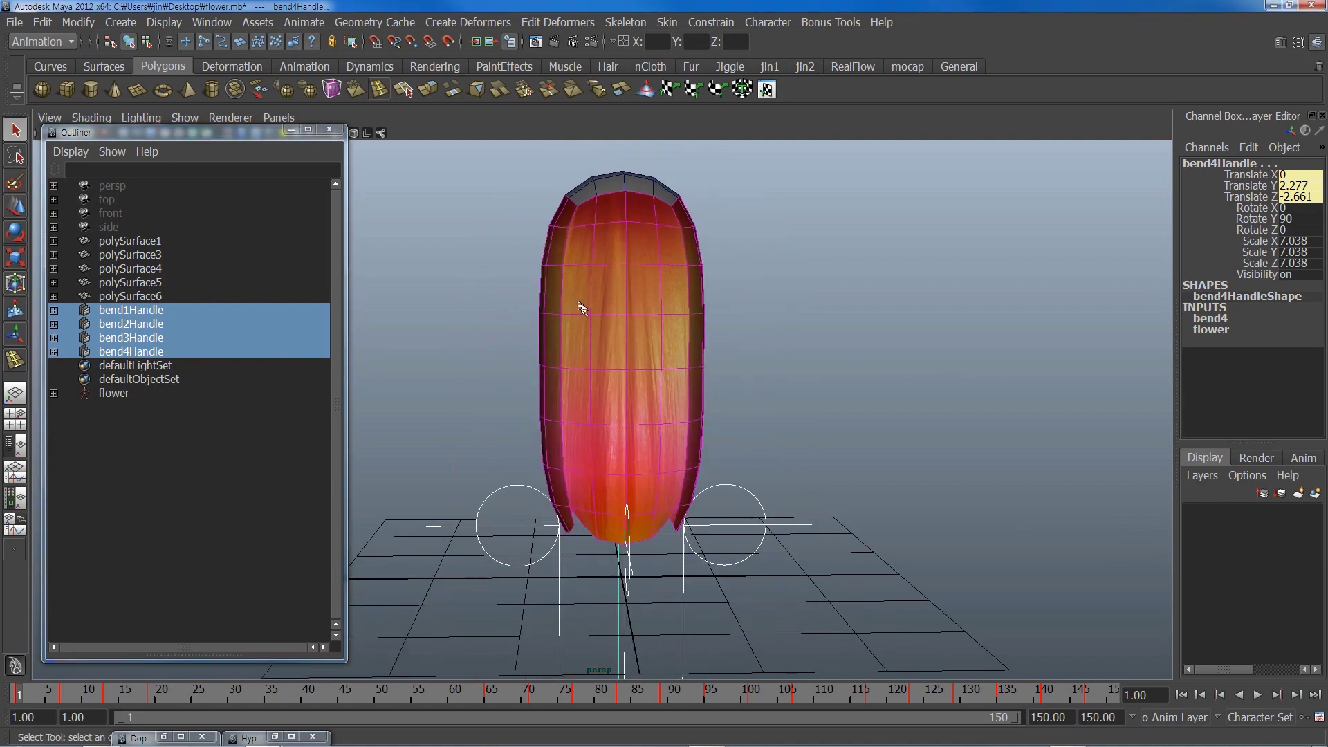
# Put the bend handles on layer1 and hide that layer
pyautogui.click(1316, 493)
pyautogui.click(1192, 512)
pyautogui.click(867, 437)
pyautogui.keyDown('alt'); pyautogui.moveTo(866, 437); pyautogui.dragTo(563, 415); pyautogui.keyUp('alt')
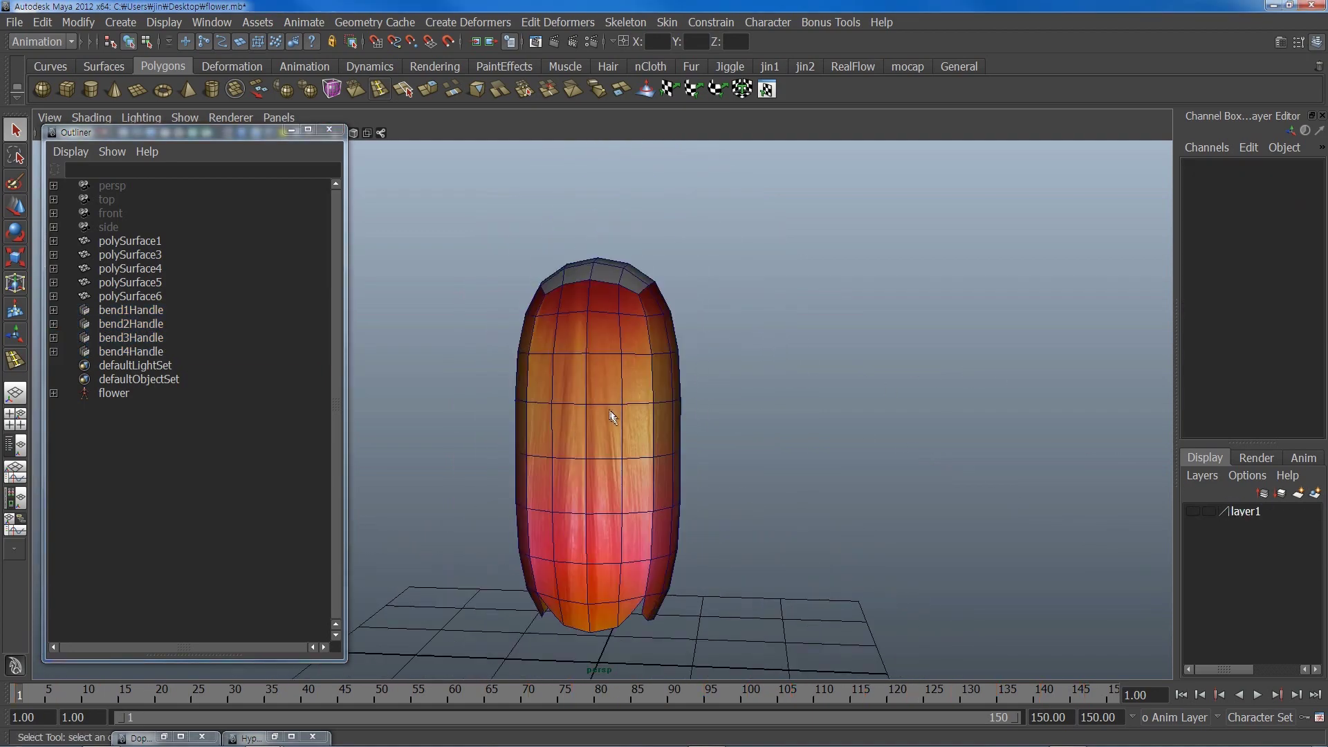
# Put the four petal pieces on layer2 and set it to Template
pyautogui.moveTo(693, 391); pyautogui.dragTo(765, 412)
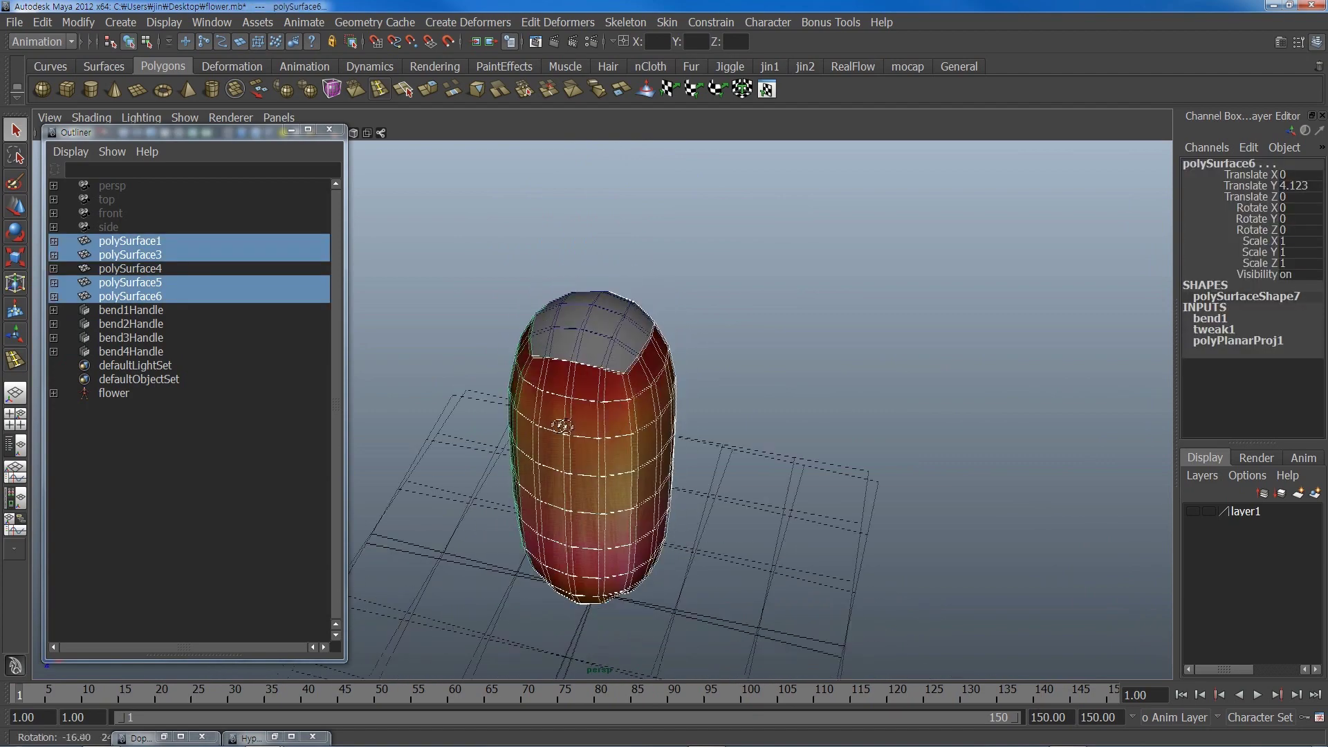
pyautogui.click(1316, 494)
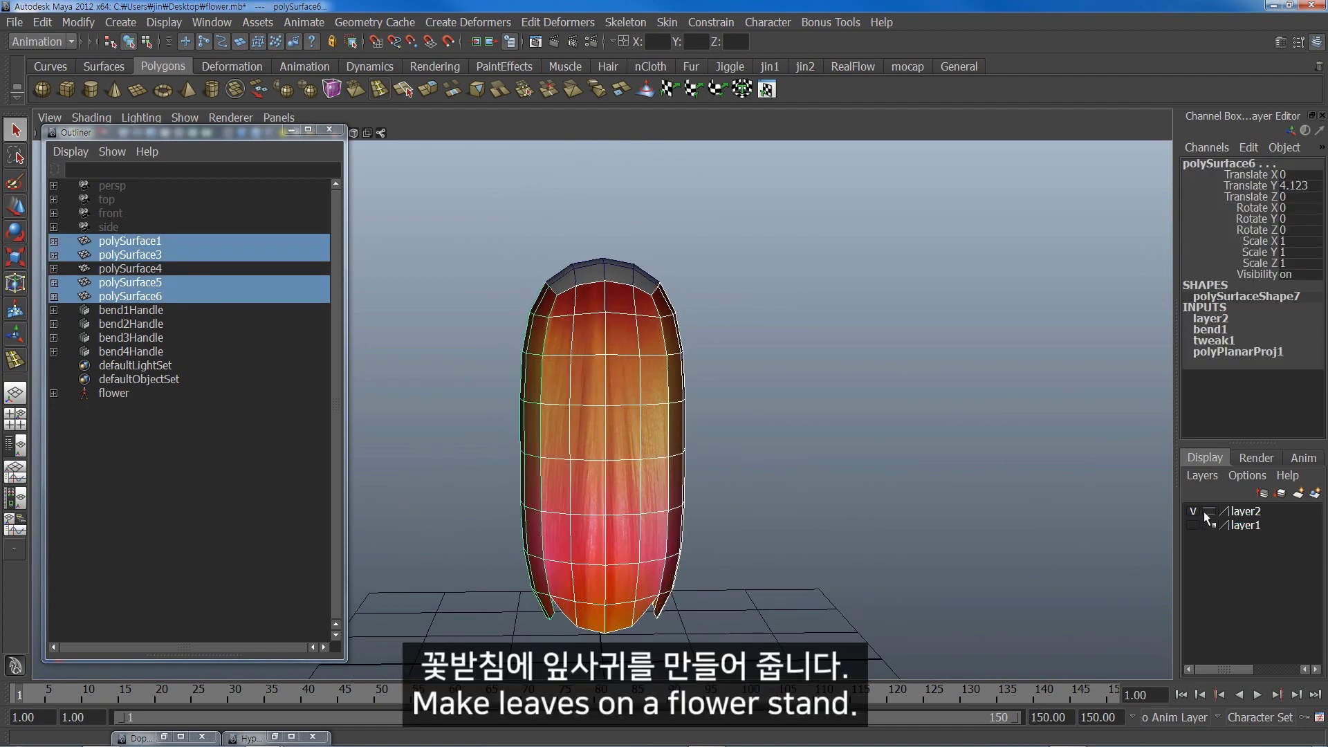
pyautogui.click(1210, 511)
pyautogui.click(890, 510)
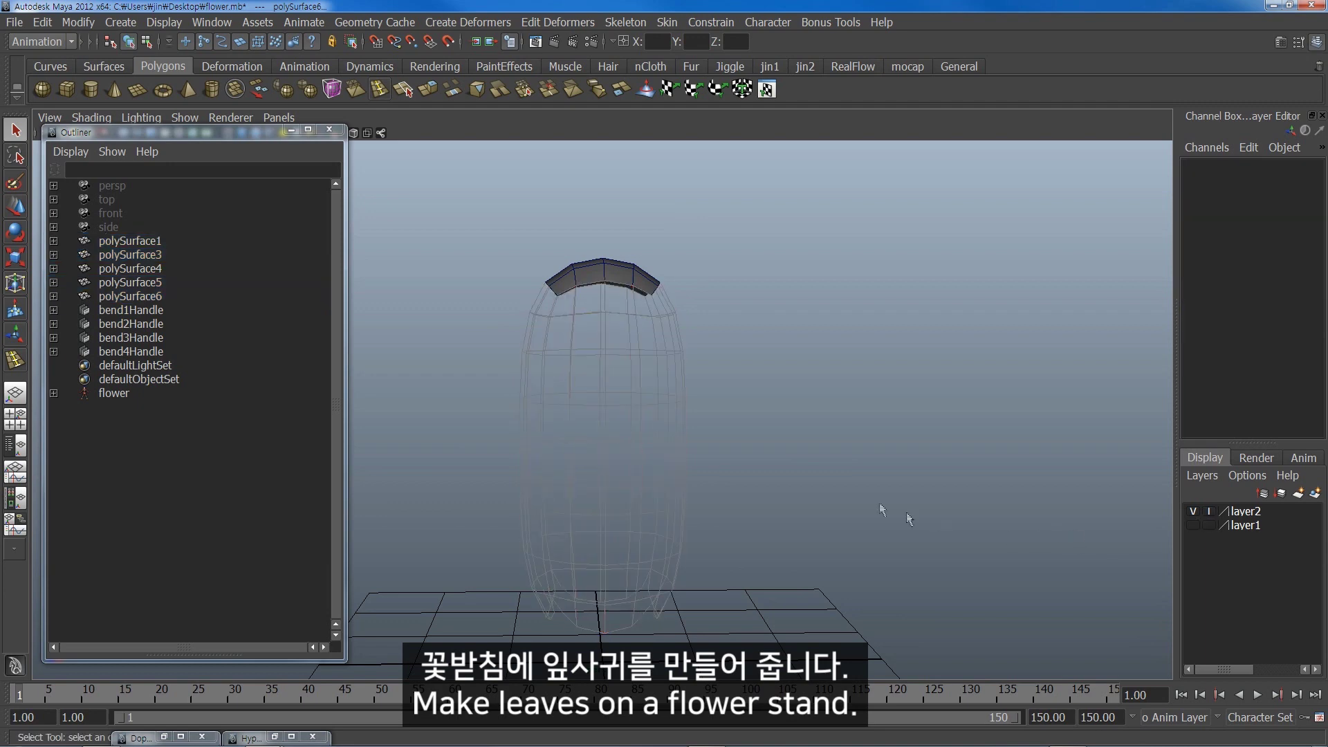
pyautogui.keyDown('alt'); pyautogui.moveTo(602, 370); pyautogui.dragTo(578, 366); pyautogui.keyUp('alt')
# Minimize the Outliner and select the grey top piece up close
pyautogui.click(291, 130)
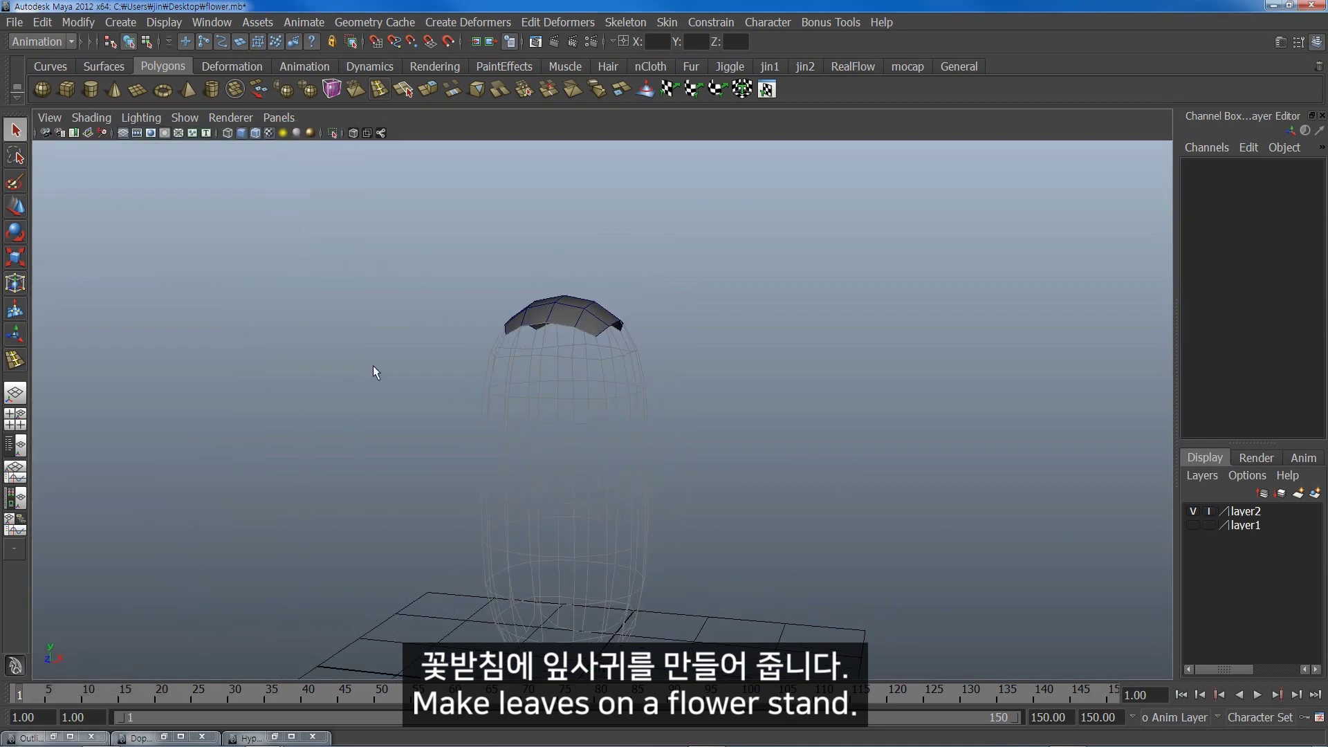
pyautogui.keyDown('alt'); pyautogui.moveTo(373, 370); pyautogui.dragTo(631, 349); pyautogui.keyUp('alt')
pyautogui.scroll(3, 584, 382)
pyautogui.click(539, 361)
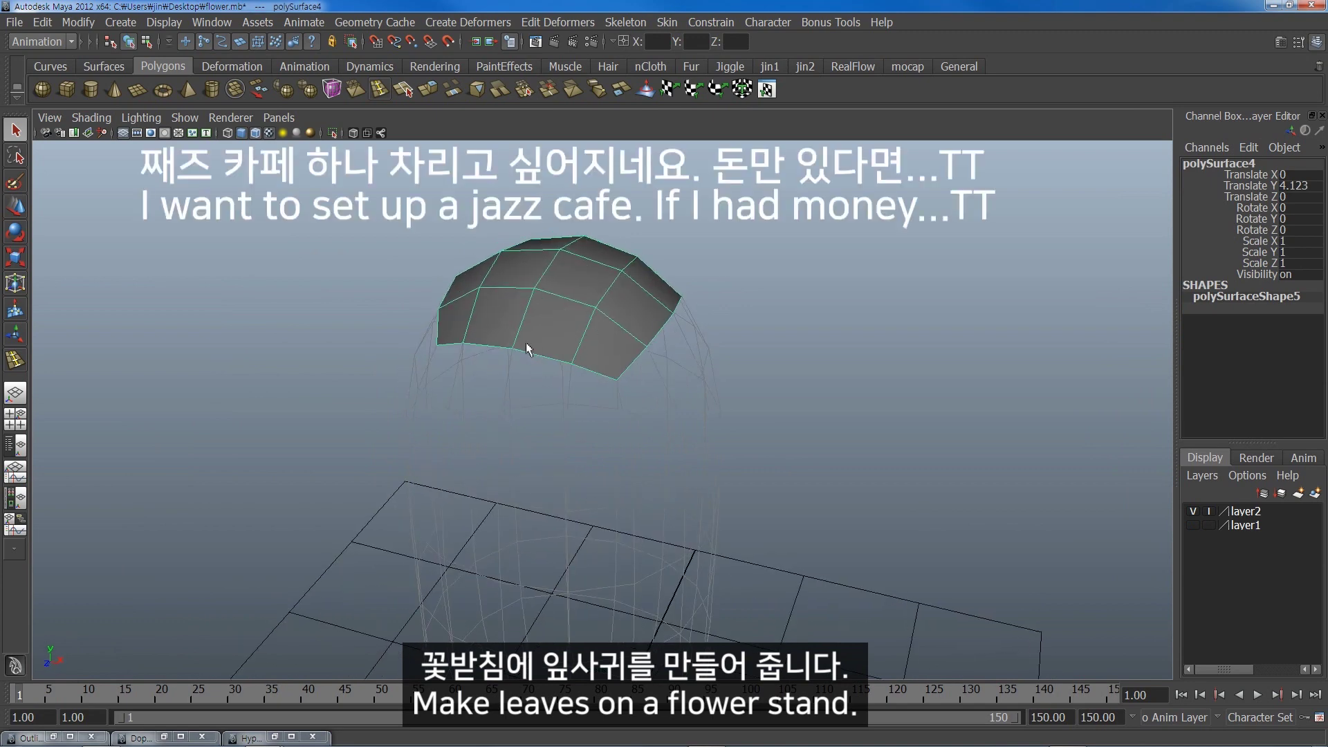
# Select the grey top's bottom border edge loop and extrude it
pyautogui.press('F10')
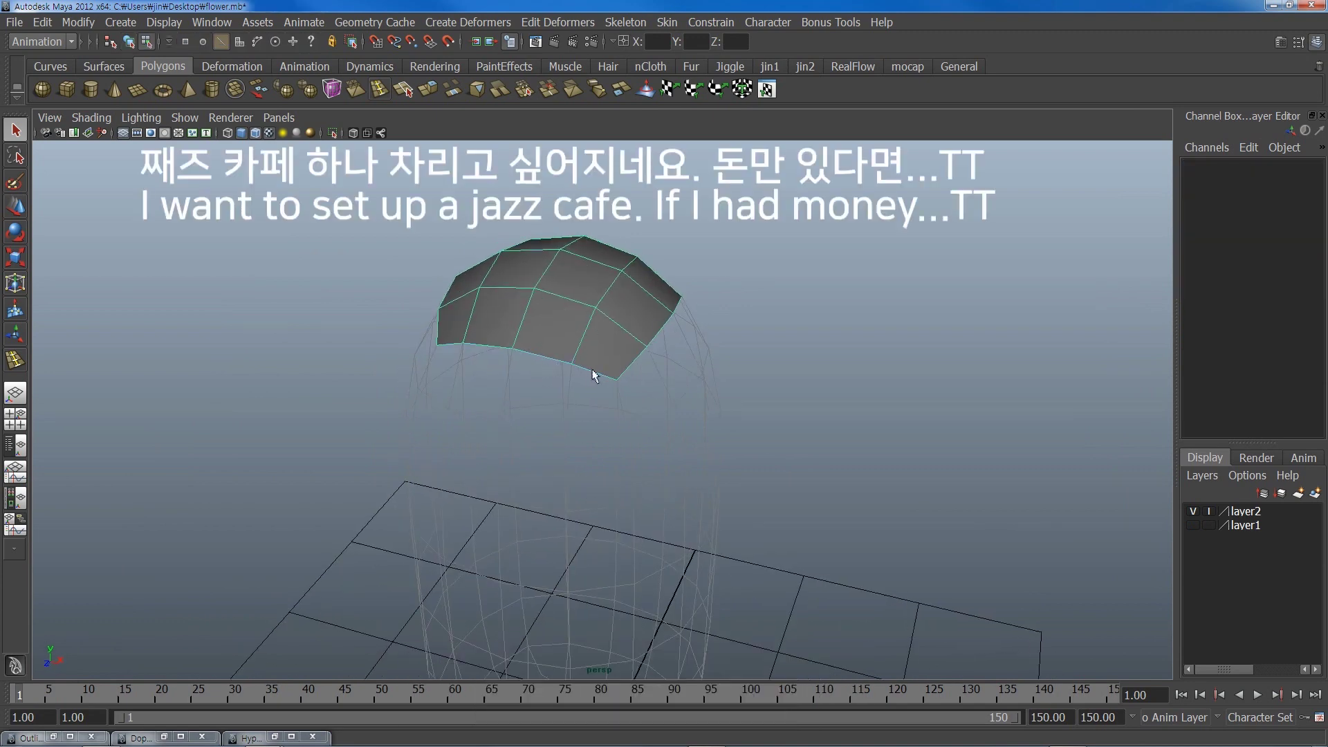
pyautogui.click(477, 355)
pyautogui.doubleClick(456, 348)
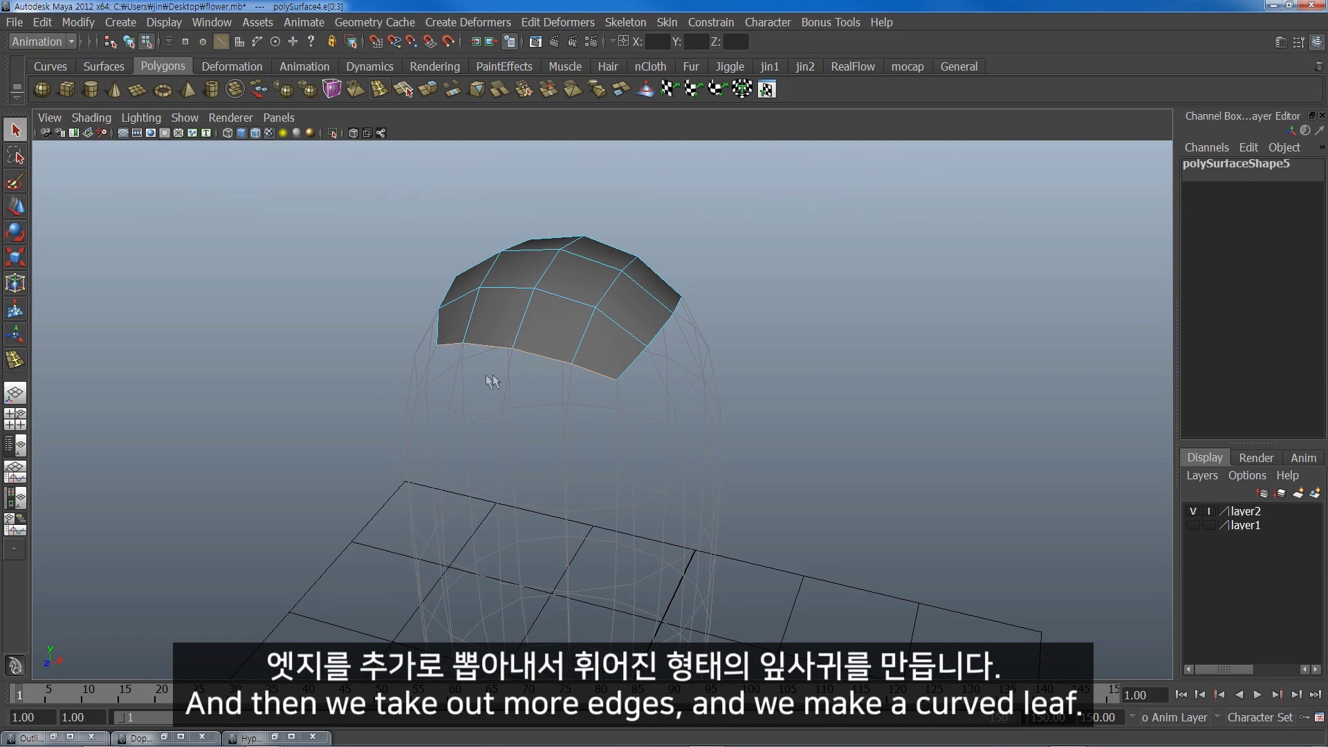
pyautogui.keyDown('alt'); pyautogui.moveTo(561, 373); pyautogui.dragTo(465, 303); pyautogui.keyUp('alt')
pyautogui.click(429, 91)
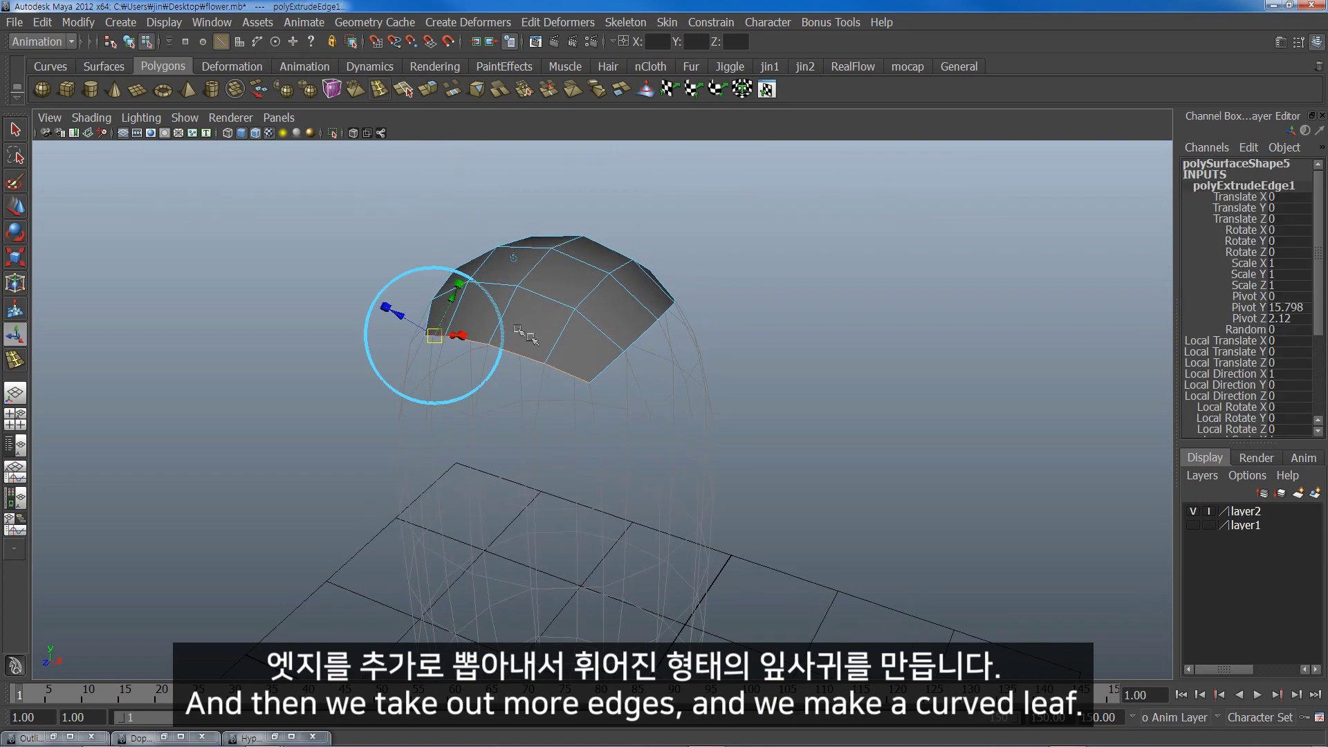
# Scale the extruded border down to a narrow tip
pyautogui.moveTo(507, 342)
pyautogui.keyDown('alt'); pyautogui.mouseDown()
pyautogui.moveTo(512, 433)
pyautogui.moveTo(265, 491)
pyautogui.mouseUp(); pyautogui.keyUp('alt')
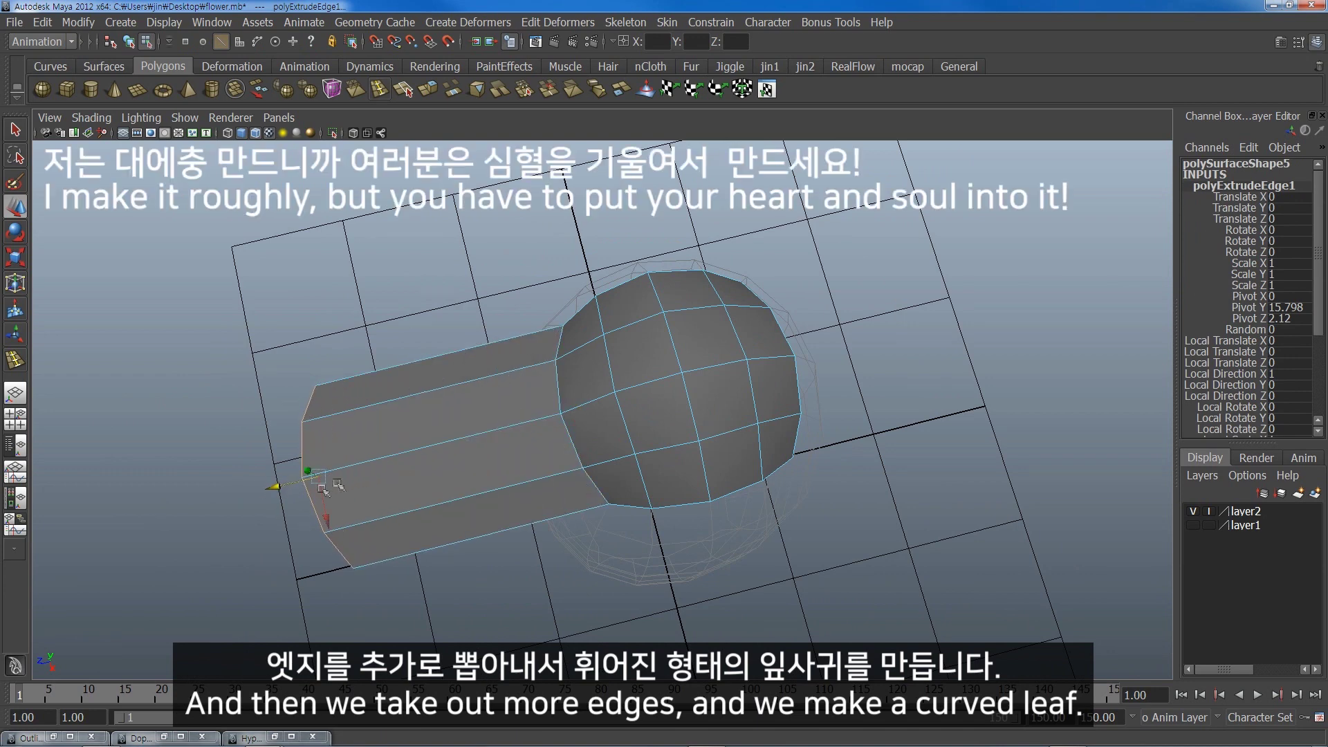
pyautogui.keyDown('alt'); pyautogui.moveTo(459, 414); pyautogui.dragTo(431, 410, button='middle'); pyautogui.keyUp('alt')
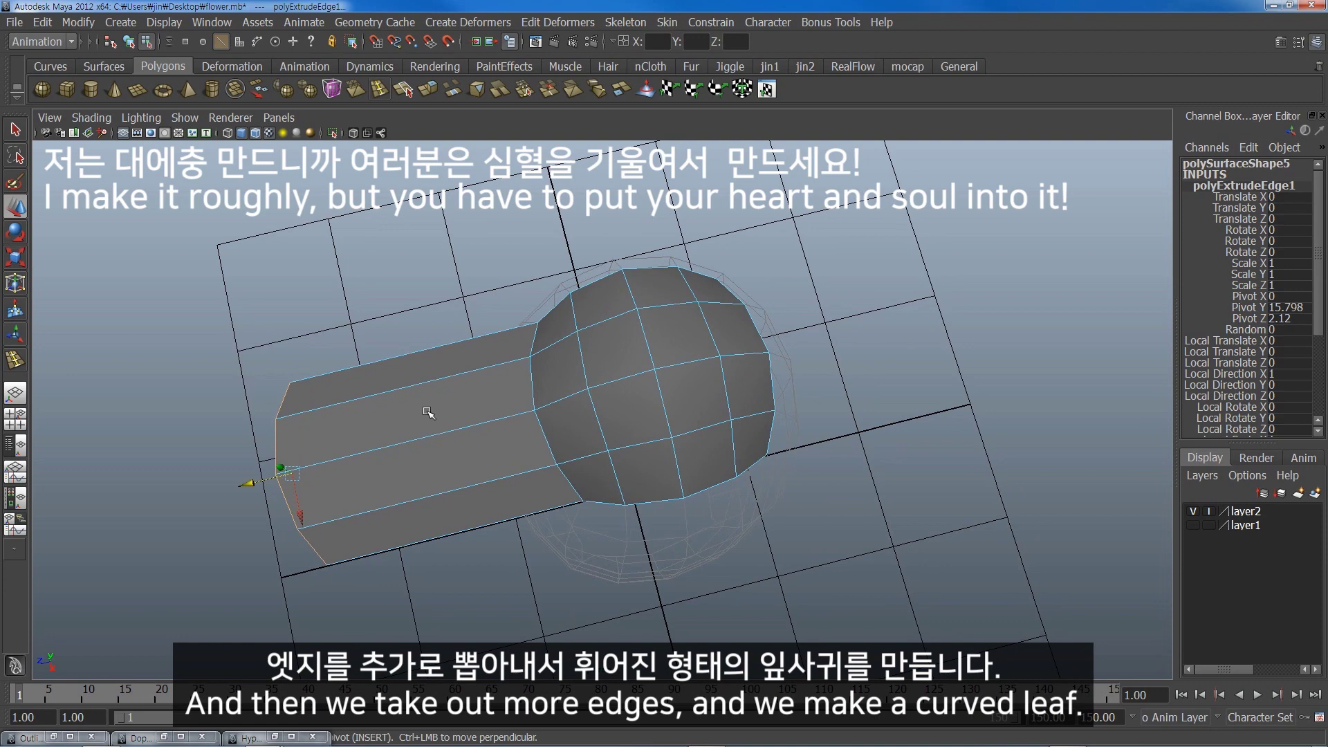
pyautogui.keyDown('alt'); pyautogui.moveTo(415, 432); pyautogui.dragTo(420, 438); pyautogui.keyUp('alt')
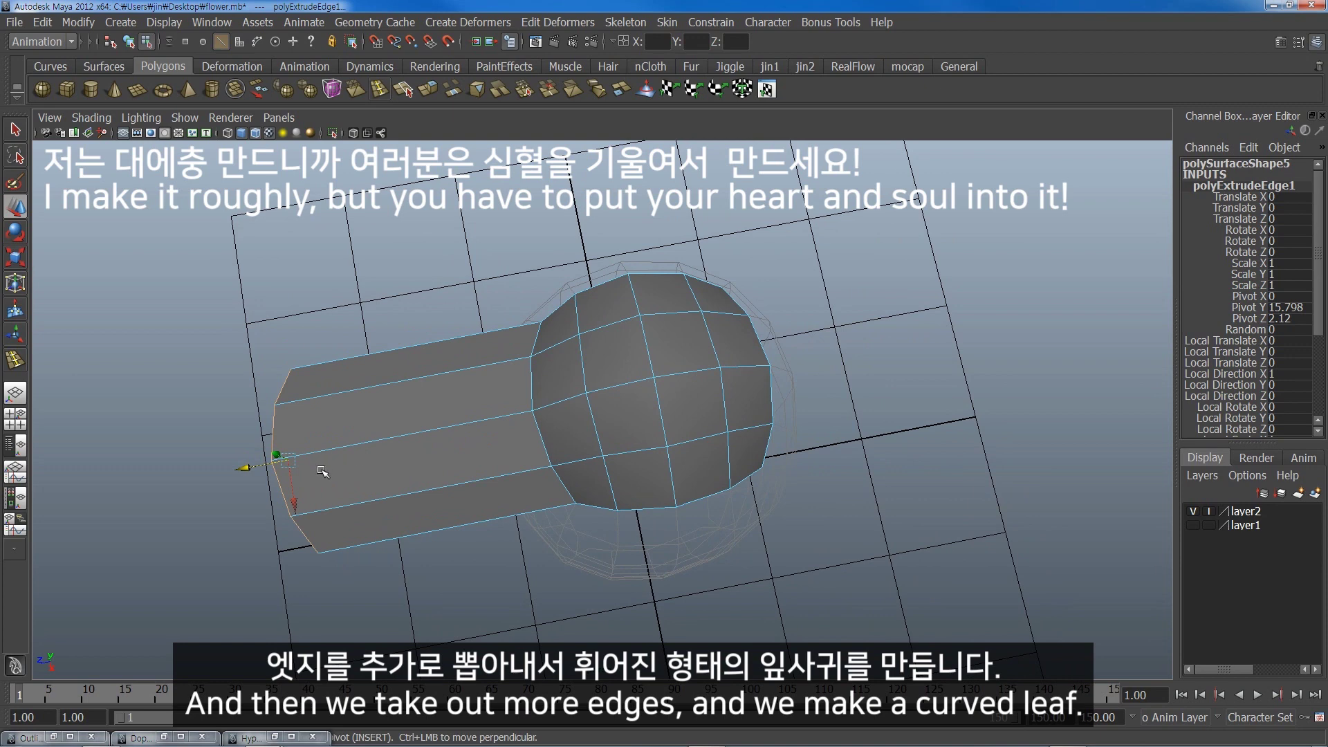
pyautogui.moveTo(278, 407); pyautogui.dragTo(281, 437)
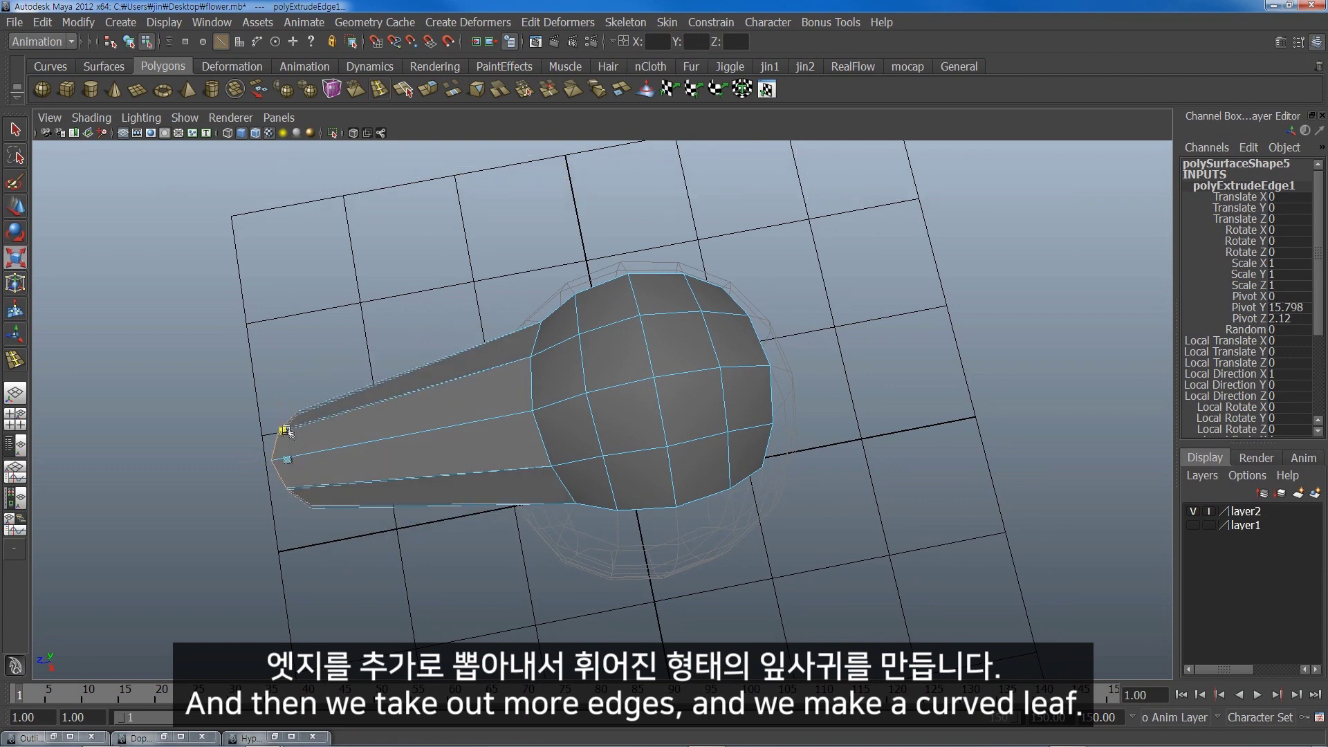
# Pull the extruded end out in the side view into a long tapering strip
pyautogui.press('space')
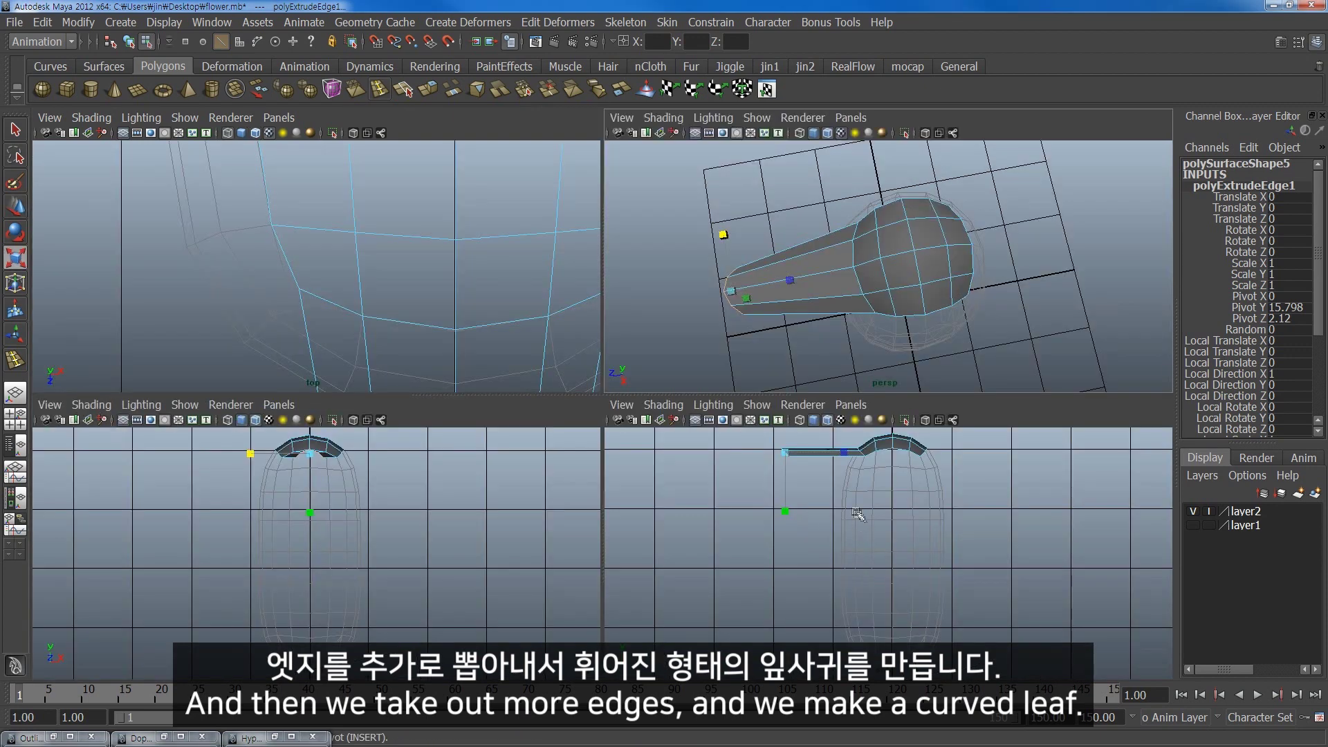
pyautogui.keyDown('alt'); pyautogui.moveTo(819, 483); pyautogui.dragTo(750, 580, button='right'); pyautogui.keyUp('alt')
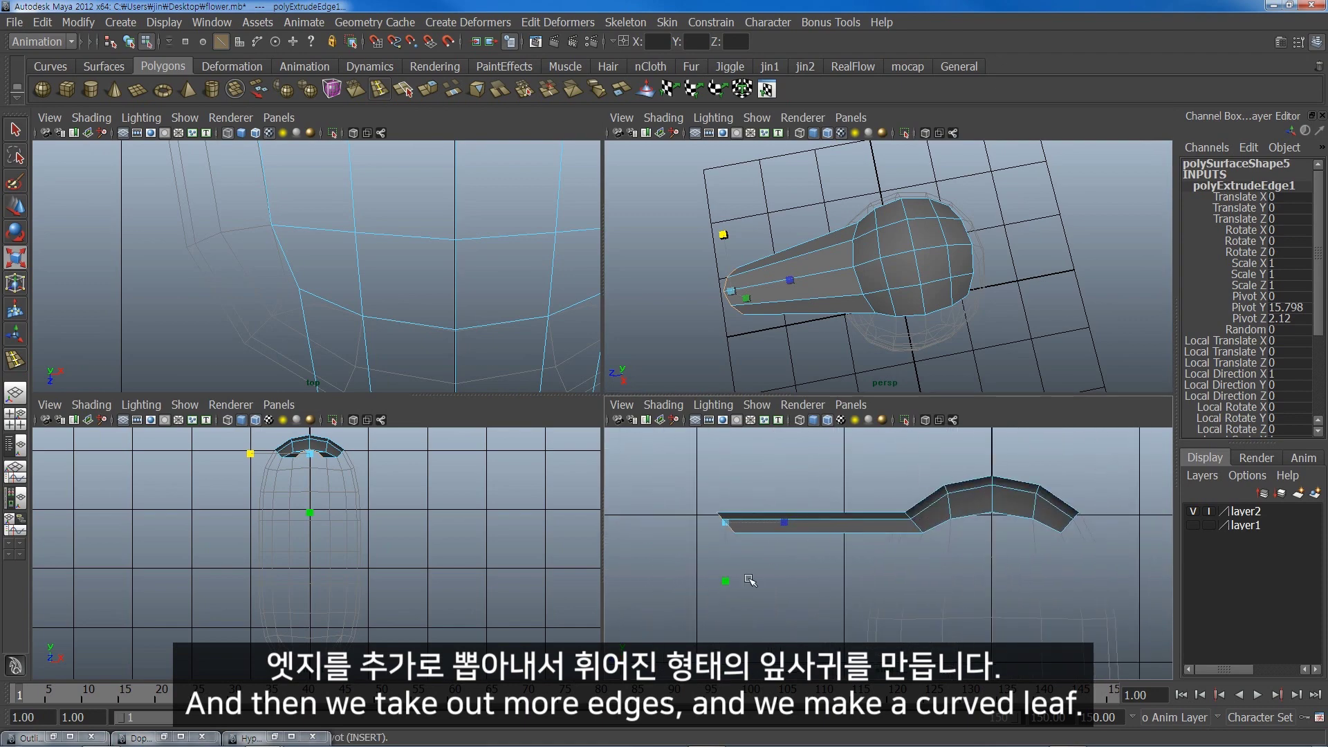
pyautogui.moveTo(726, 583); pyautogui.dragTo(732, 532)
pyautogui.press('space')
pyautogui.moveTo(665, 427)
pyautogui.keyDown('alt'); pyautogui.mouseDown()
pyautogui.moveTo(658, 405)
pyautogui.moveTo(703, 343)
pyautogui.moveTo(629, 392)
pyautogui.moveTo(649, 335)
pyautogui.moveTo(649, 388)
pyautogui.moveTo(624, 398)
pyautogui.mouseUp(); pyautogui.keyUp('alt')
pyautogui.press('q')
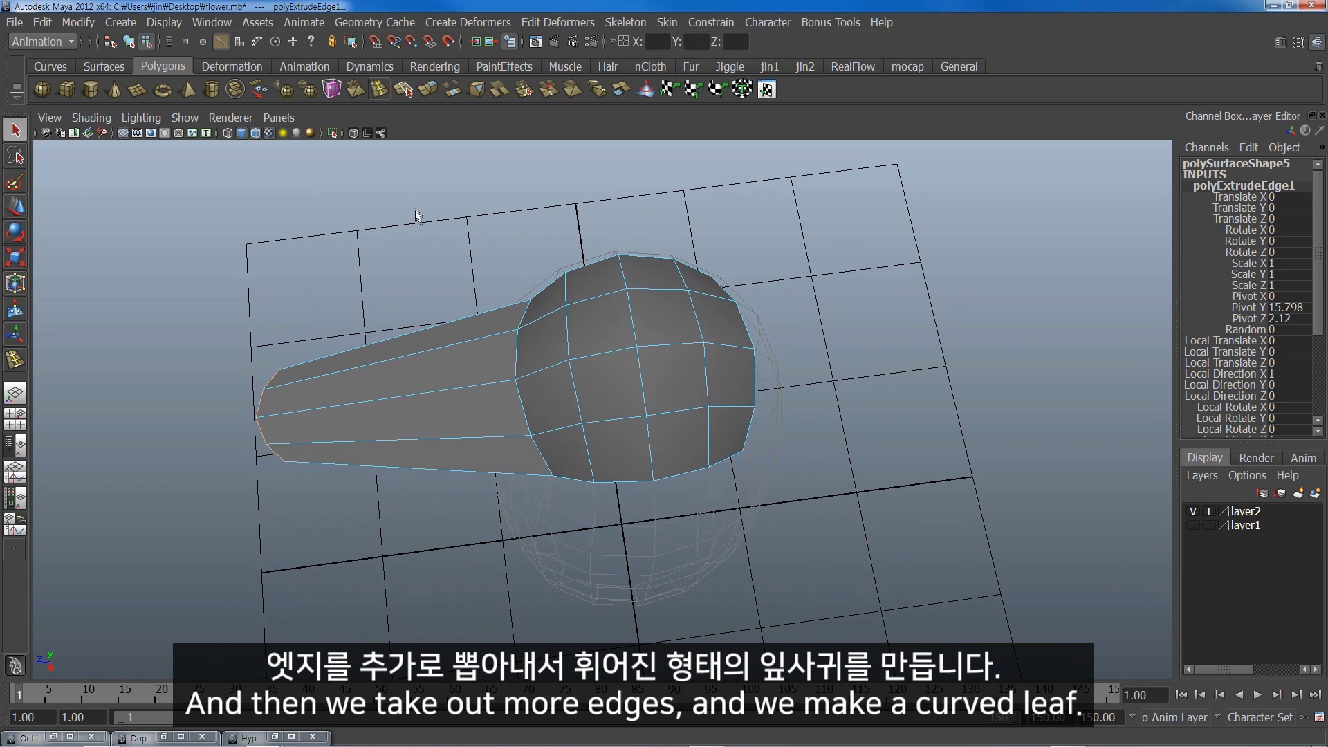
# Select the leaf-tip vertex and move it down, then back up, in an orthographic view
pyautogui.click(429, 233)
pyautogui.keyDown('alt'); pyautogui.moveTo(507, 265); pyautogui.dragTo(493, 191); pyautogui.keyUp('alt')
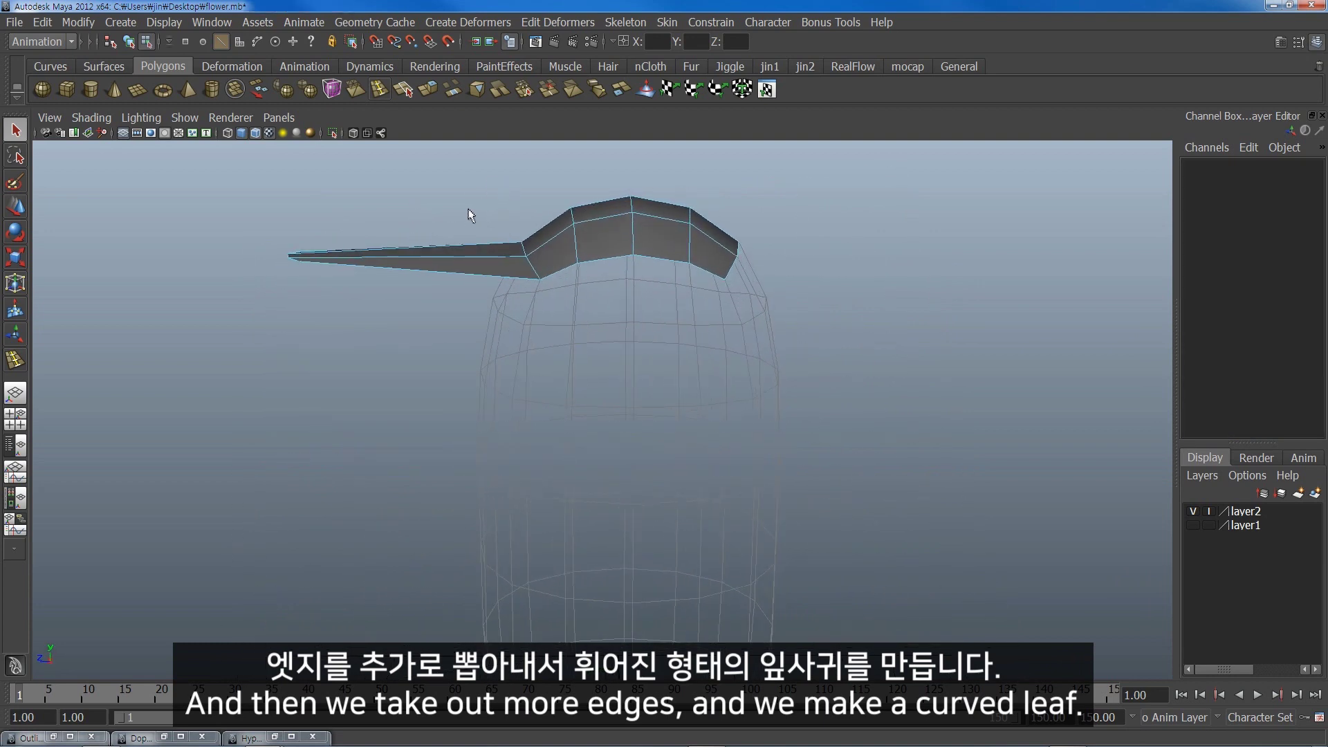
pyautogui.press('w')
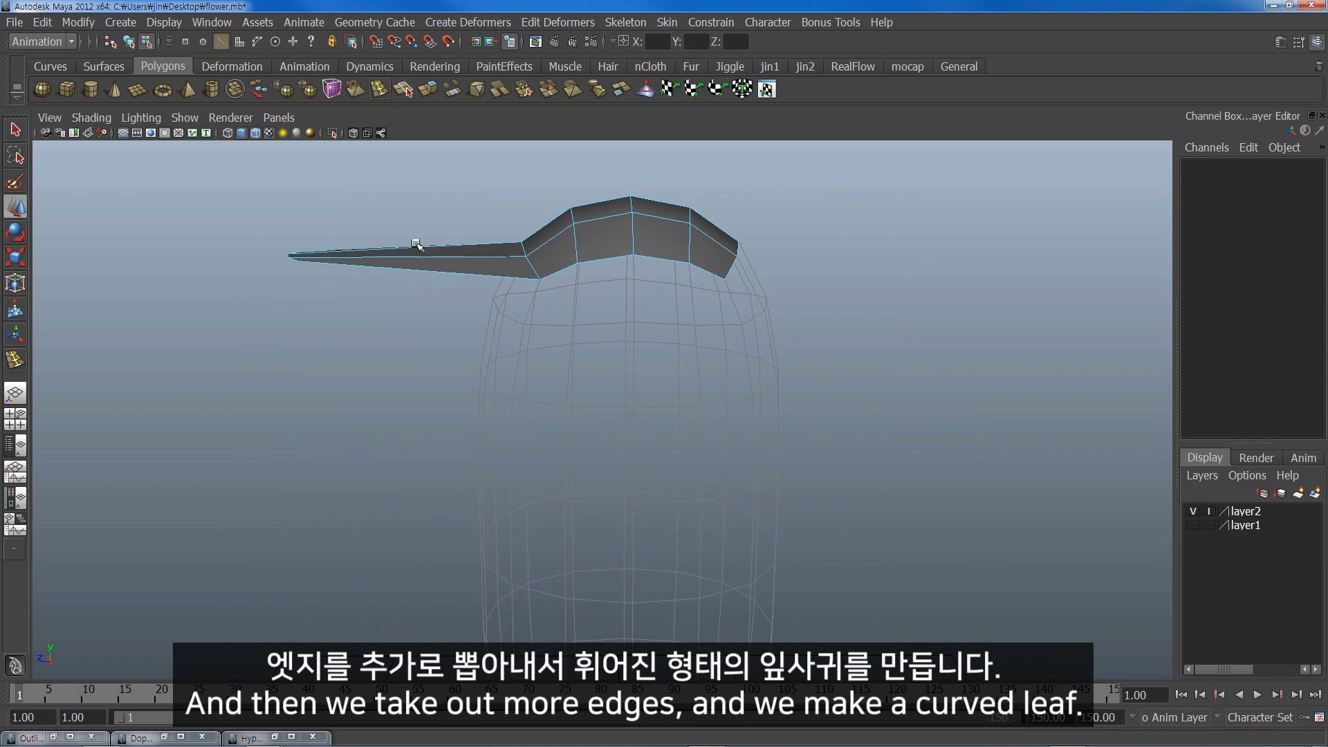
pyautogui.press('F9')
pyautogui.click(289, 257)
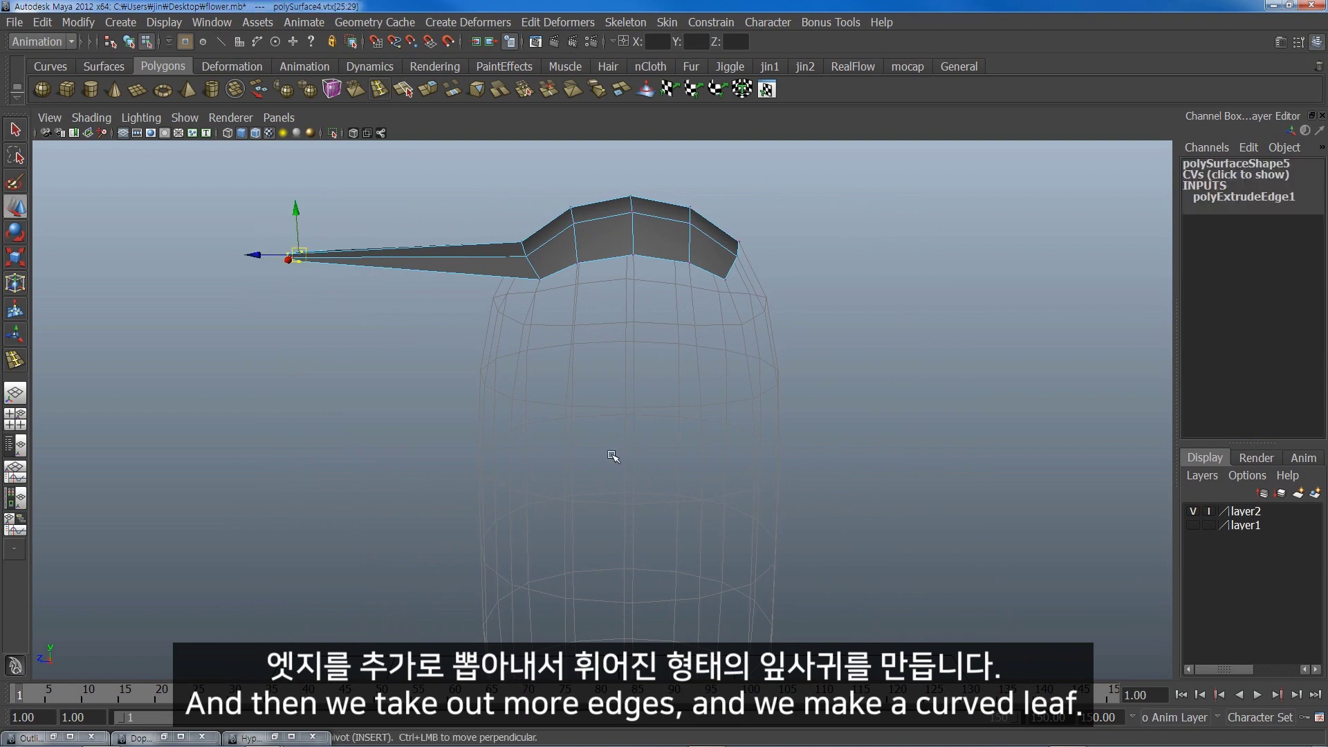
pyautogui.press('space')
pyautogui.press('space')
pyautogui.moveTo(287, 371)
pyautogui.mouseDown()
pyautogui.moveTo(263, 457)
pyautogui.moveTo(343, 610)
pyautogui.moveTo(377, 626)
pyautogui.moveTo(369, 637)
pyautogui.mouseUp()
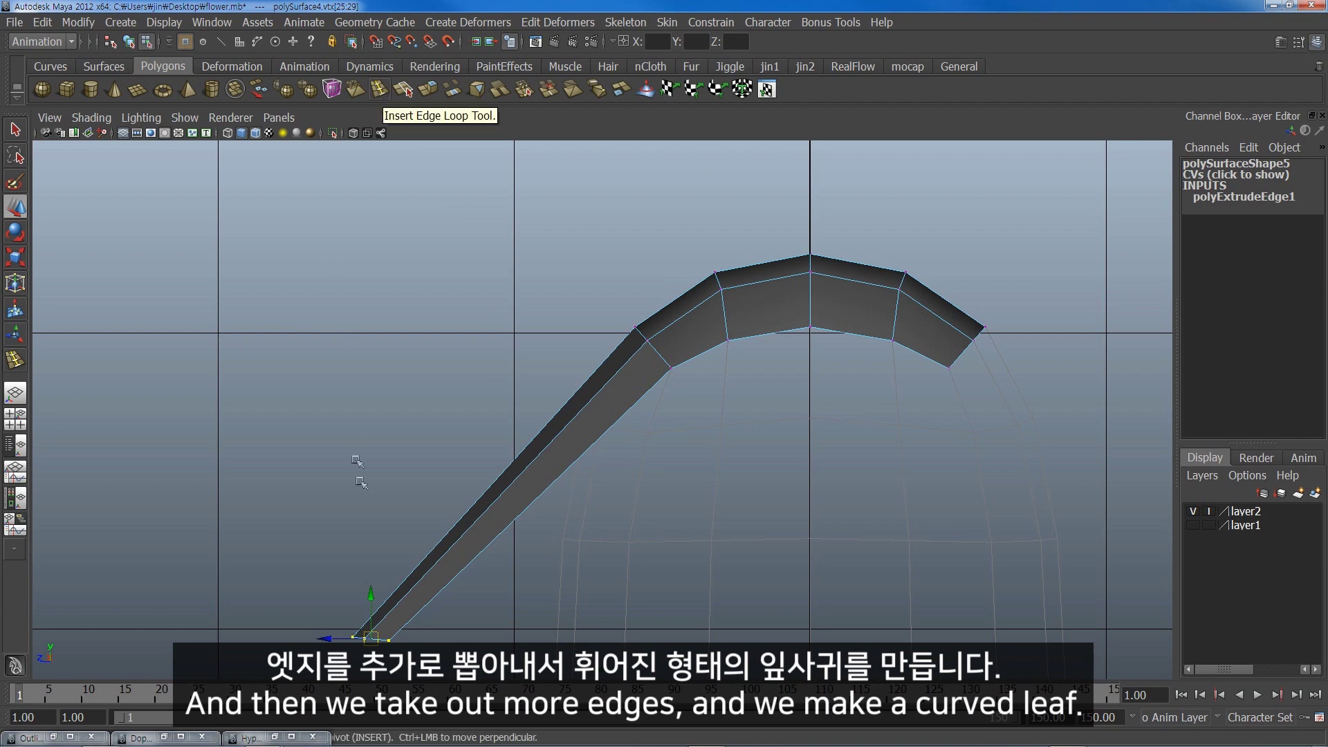
pyautogui.moveTo(371, 601)
pyautogui.mouseDown()
pyautogui.moveTo(323, 339)
pyautogui.moveTo(229, 378)
pyautogui.mouseUp()
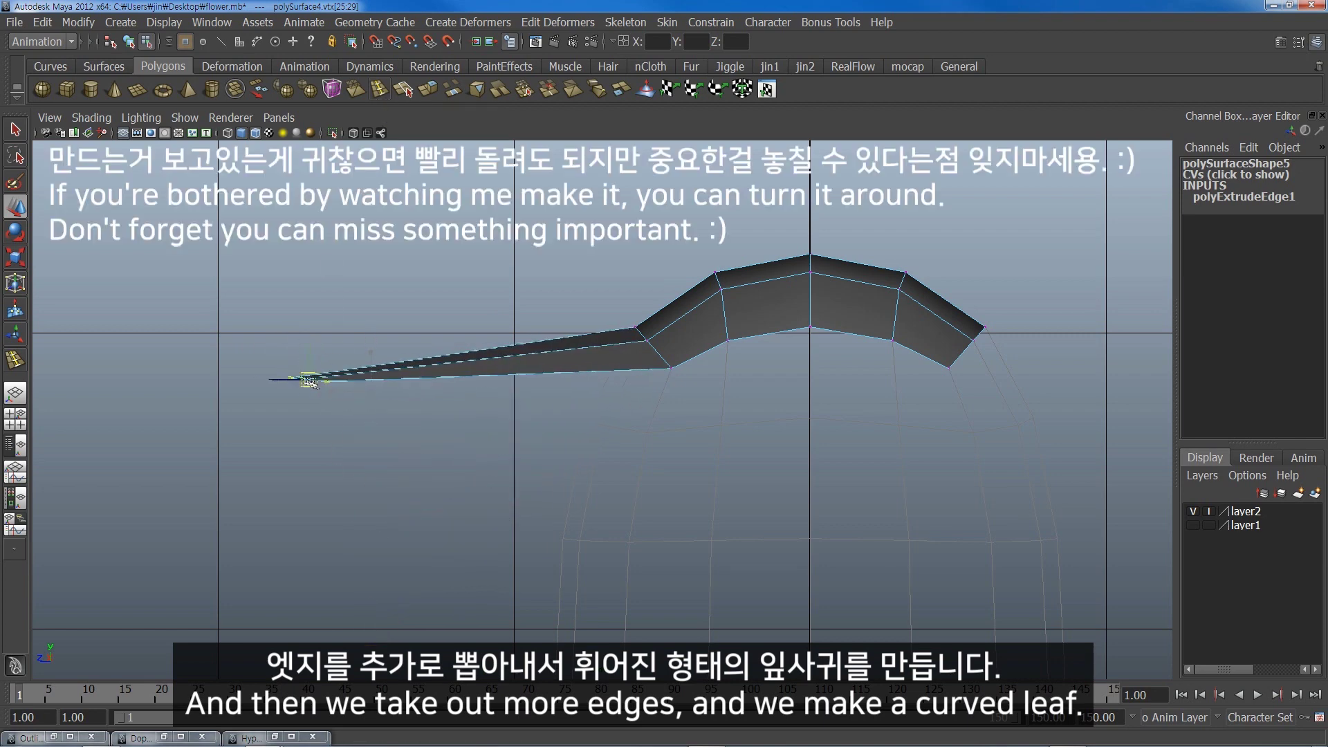
# Insert two edge loops along the leaf and bend it downward at the second
pyautogui.click(382, 97)
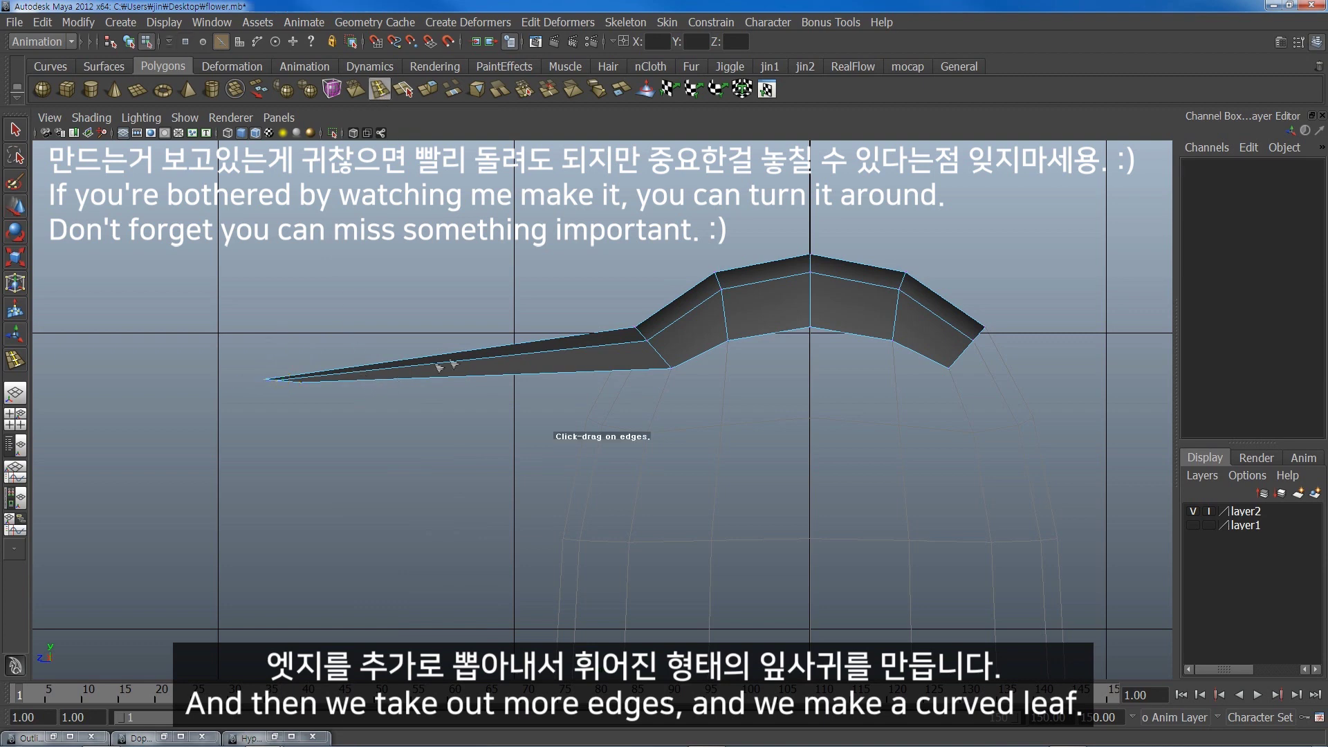
pyautogui.moveTo(490, 376)
pyautogui.mouseDown()
pyautogui.moveTo(517, 376)
pyautogui.moveTo(506, 361)
pyautogui.moveTo(519, 480)
pyautogui.moveTo(527, 464)
pyautogui.moveTo(468, 471)
pyautogui.mouseUp()
pyautogui.press('Return')
pyautogui.press('w')
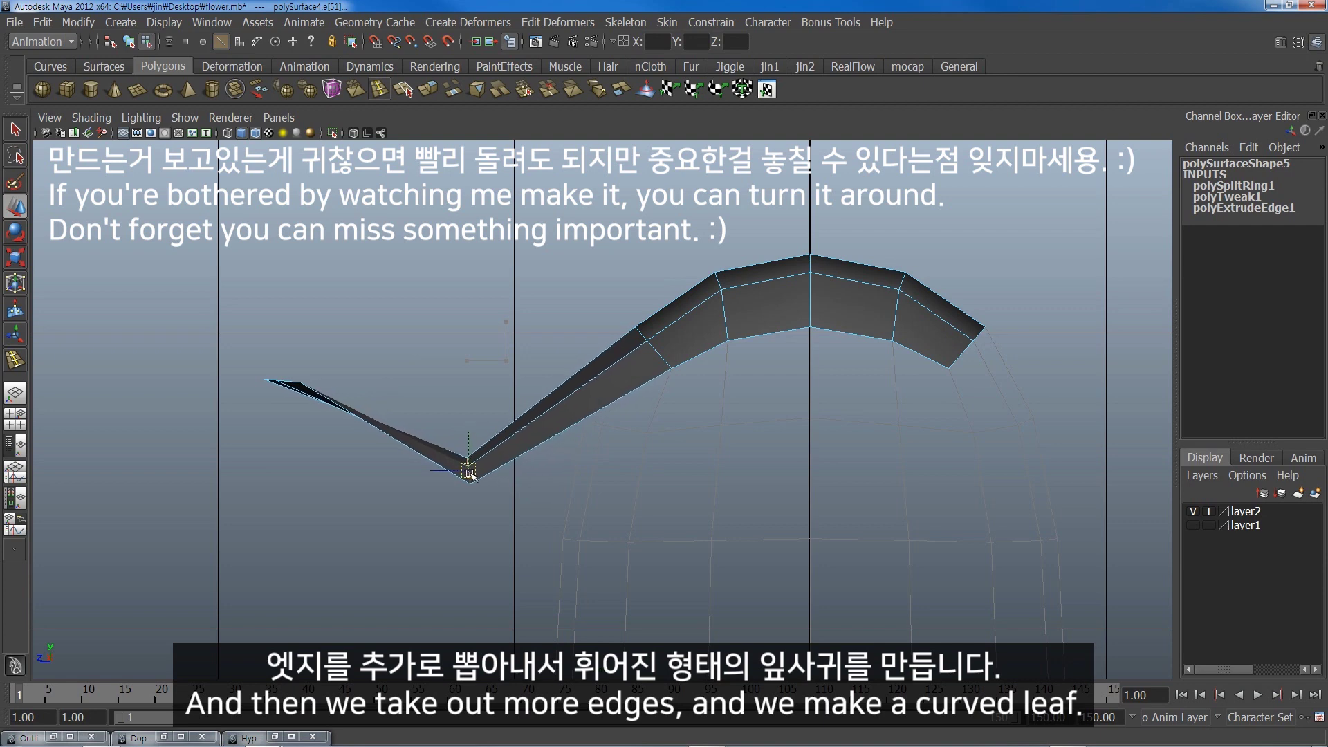
pyautogui.click(380, 89)
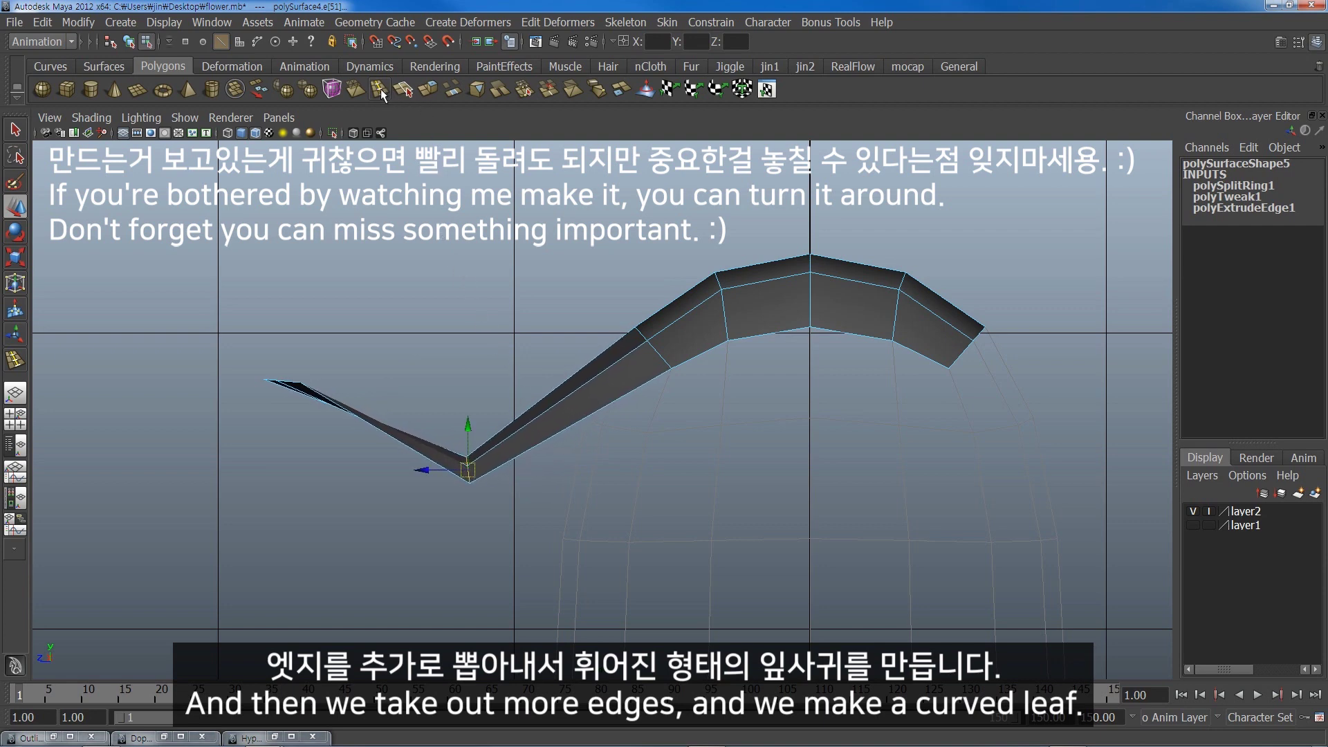
pyautogui.moveTo(575, 395); pyautogui.dragTo(578, 401)
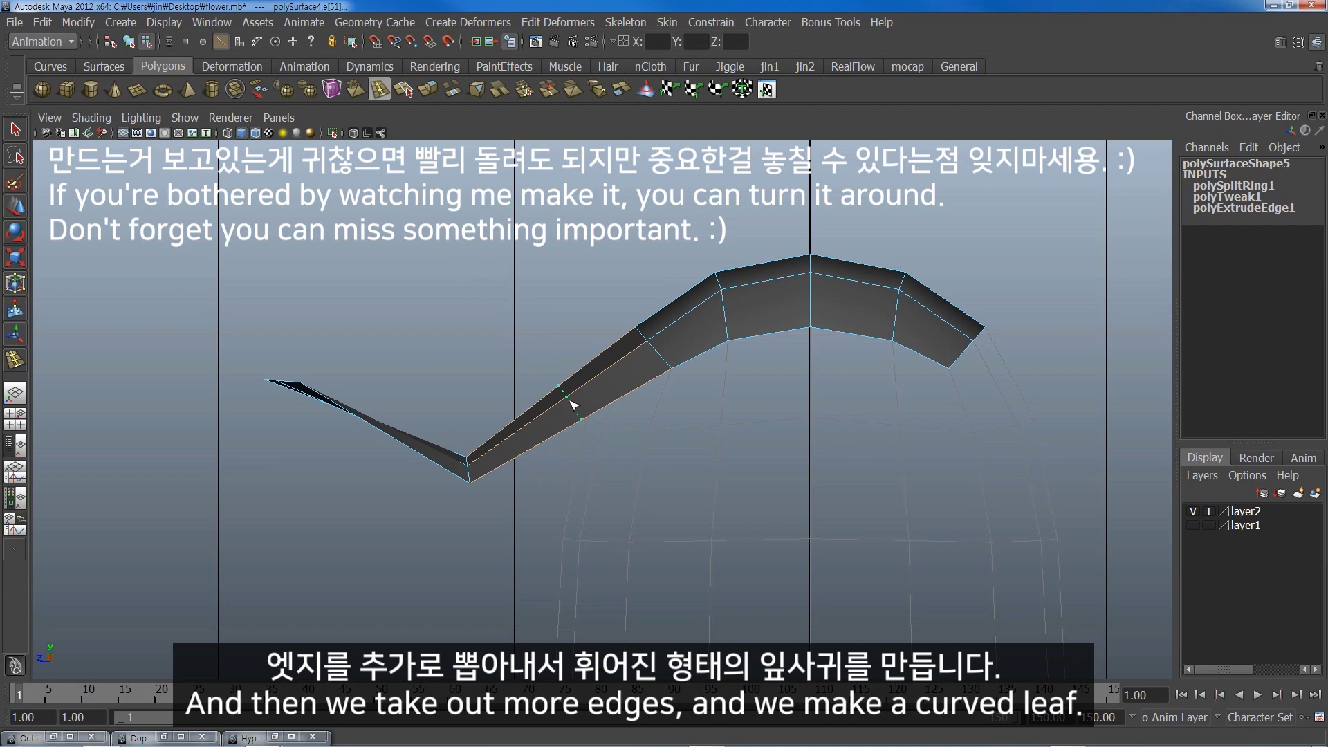
pyautogui.press('w')
pyautogui.moveTo(569, 405); pyautogui.dragTo(574, 436)
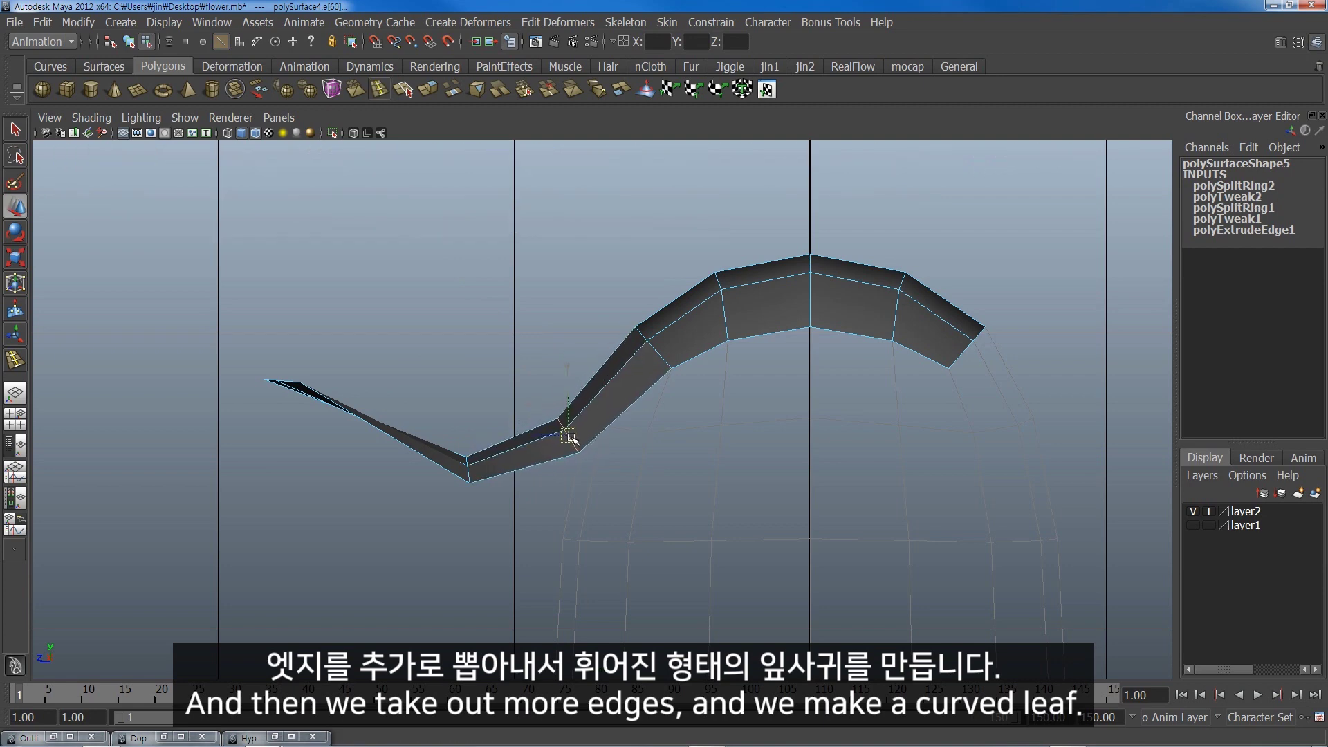
# Add a third edge loop near the leaf end and inspect the leaf in perspective
pyautogui.click(385, 90)
pyautogui.moveTo(363, 424); pyautogui.dragTo(370, 445)
pyautogui.press('space')
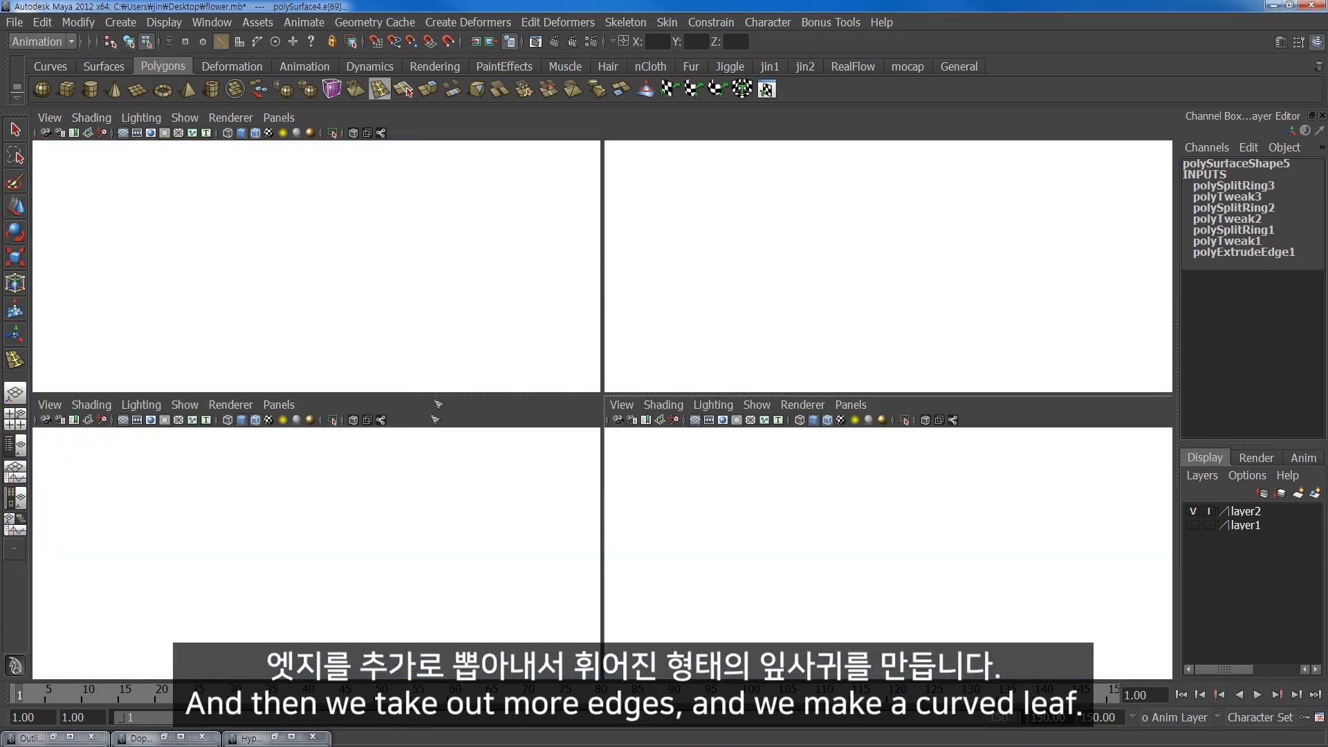
pyautogui.press('space')
pyautogui.moveTo(795, 229)
pyautogui.keyDown('alt'); pyautogui.mouseDown()
pyautogui.moveTo(572, 376)
pyautogui.moveTo(627, 346)
pyautogui.mouseUp(); pyautogui.keyUp('alt')
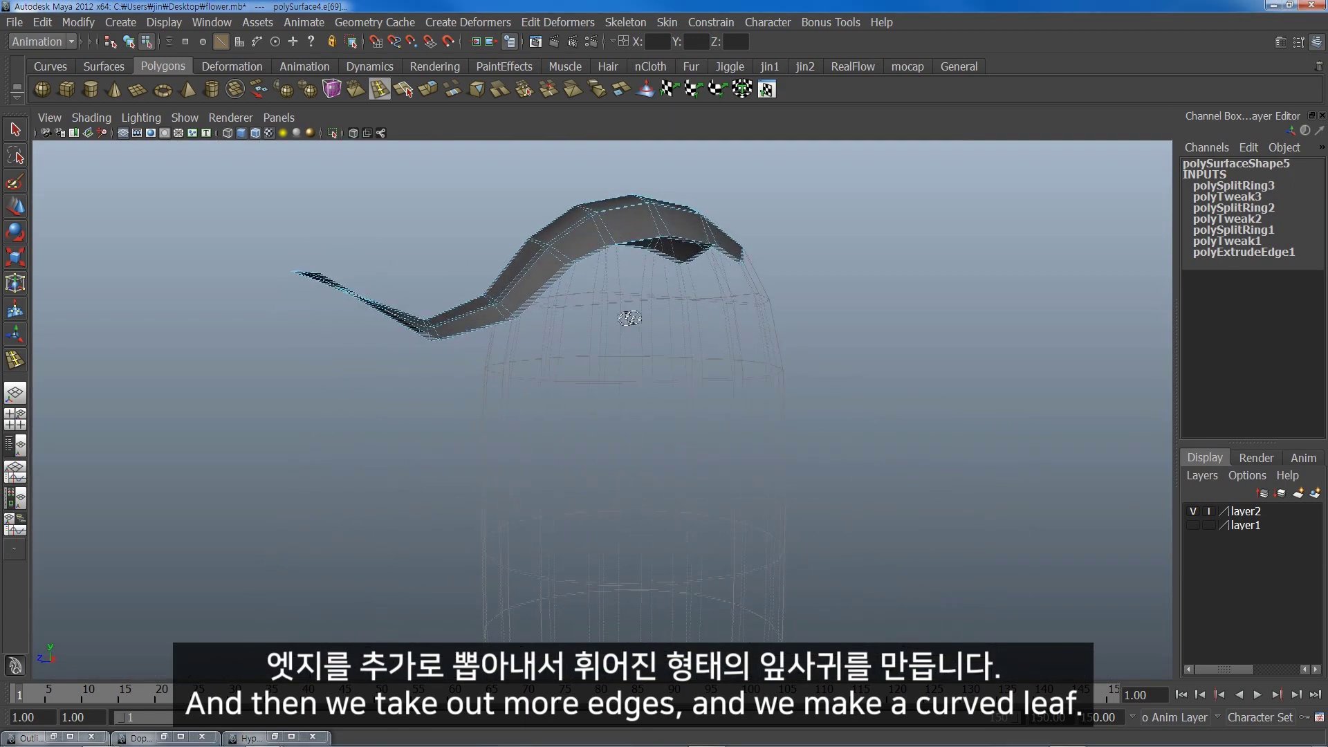
# Pull the leaf tip down and right, then lower mid-leaf vertices into an S-curve
pyautogui.press('w')
pyautogui.press('space')
pyautogui.press('space')
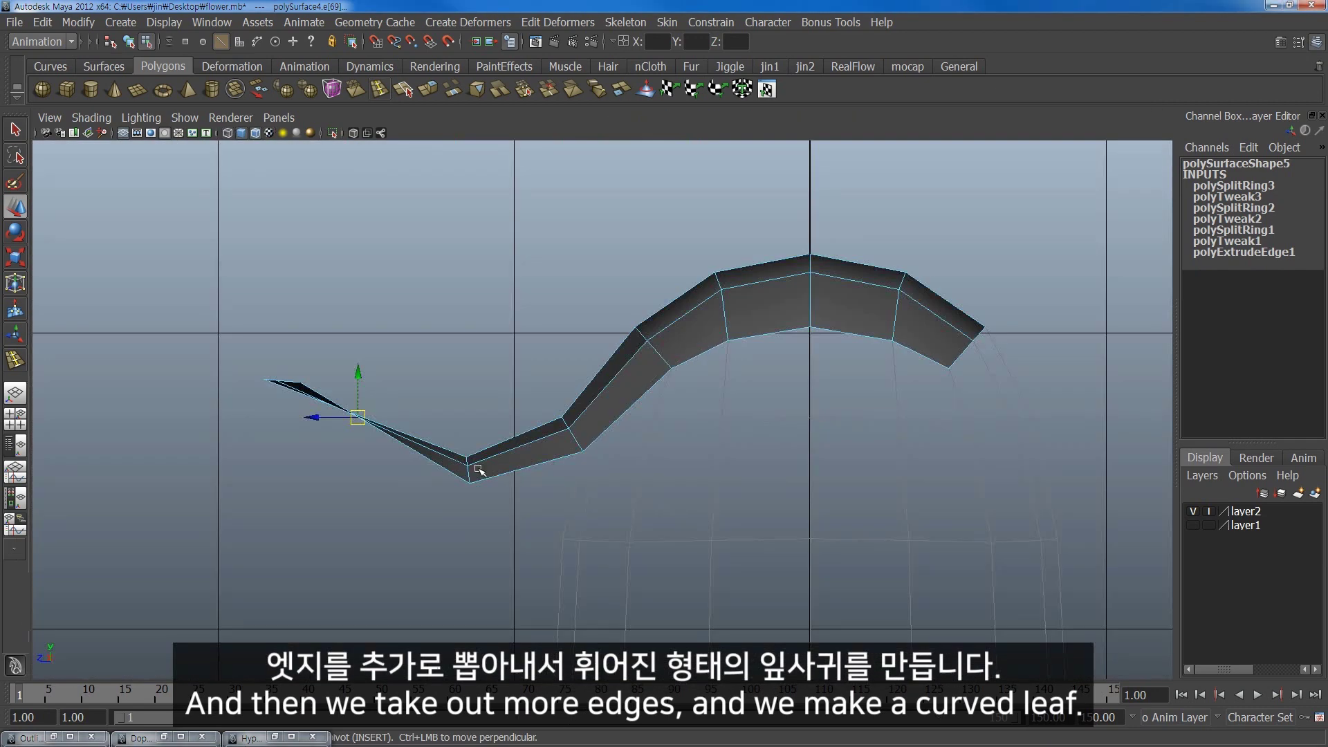
pyautogui.moveTo(358, 426); pyautogui.dragTo(370, 470)
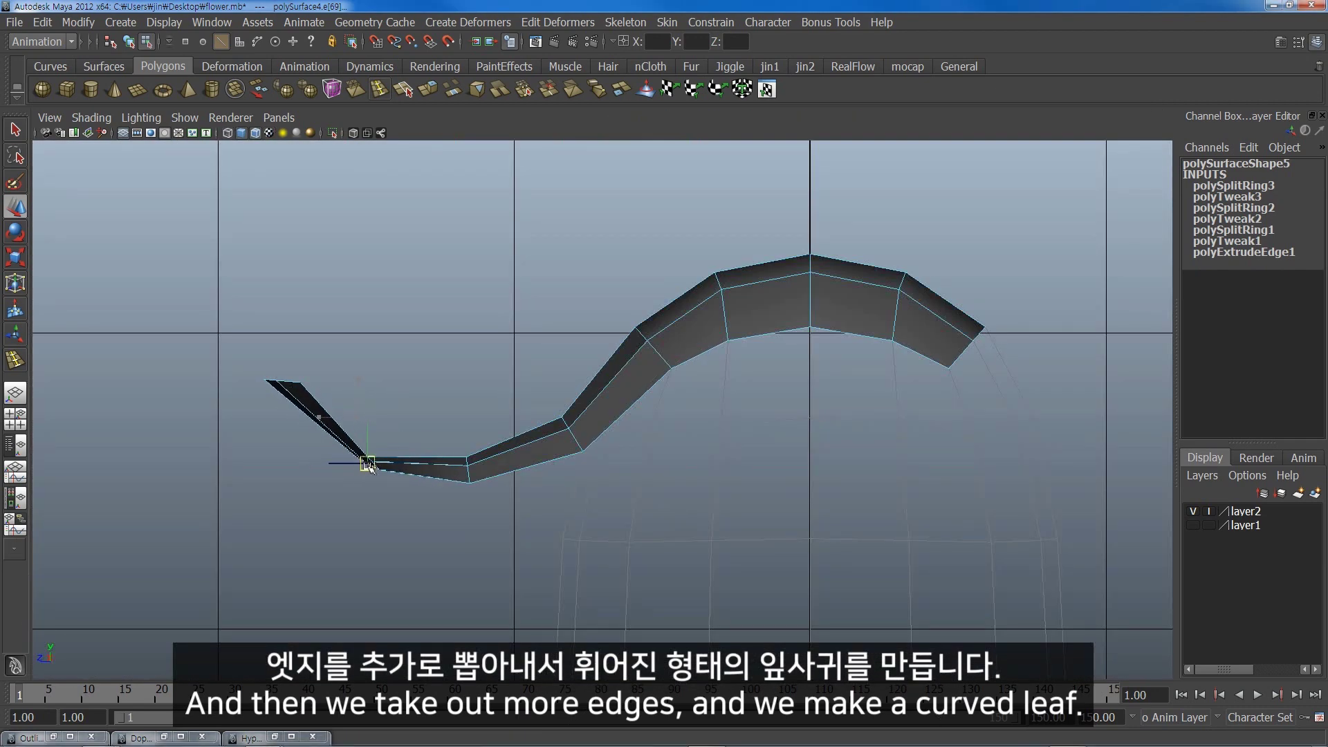
pyautogui.moveTo(367, 469); pyautogui.dragTo(367, 457)
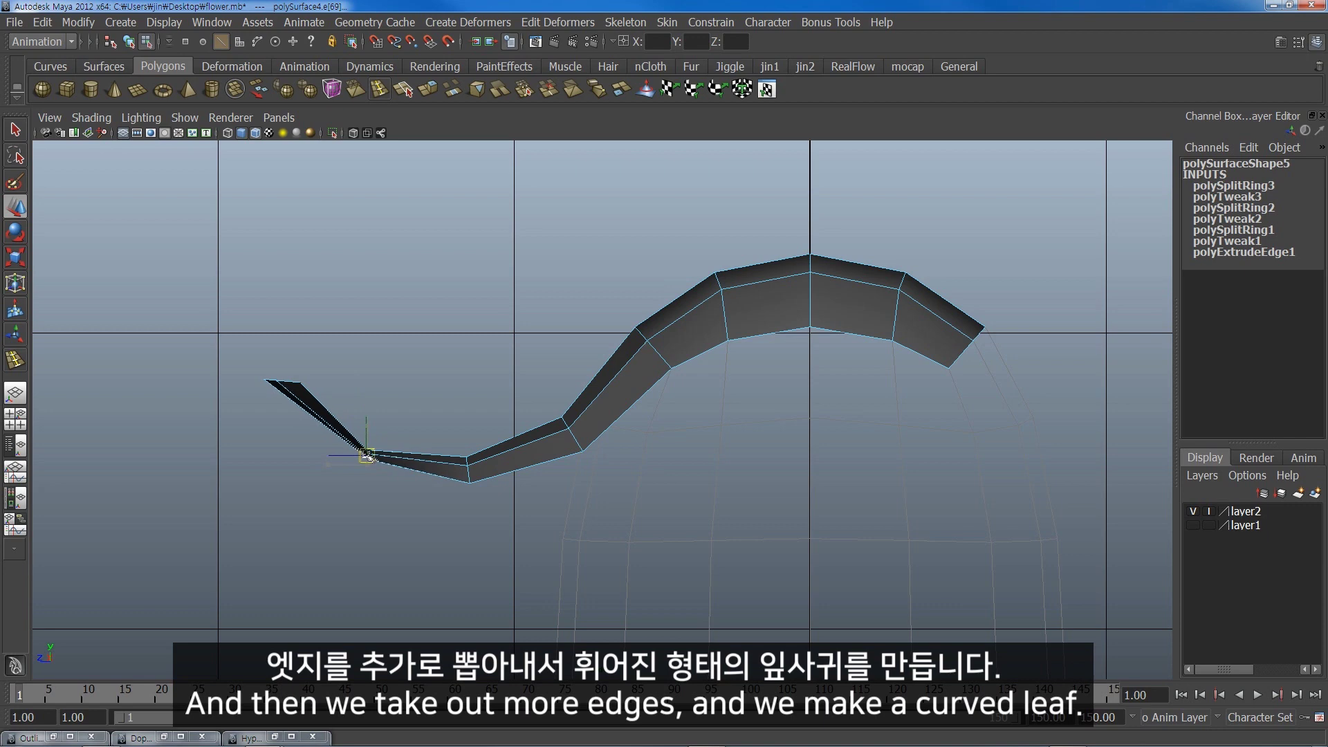
pyautogui.press('F9')
pyautogui.moveTo(447, 453)
pyautogui.mouseDown()
pyautogui.moveTo(481, 499)
pyautogui.moveTo(462, 475)
pyautogui.mouseUp()
pyautogui.moveTo(352, 361)
pyautogui.mouseDown()
pyautogui.moveTo(252, 399)
pyautogui.moveTo(326, 386)
pyautogui.mouseUp()
# Preview the curved leaf smoothed with 3, then return to faceted display with 1
pyautogui.press('3')
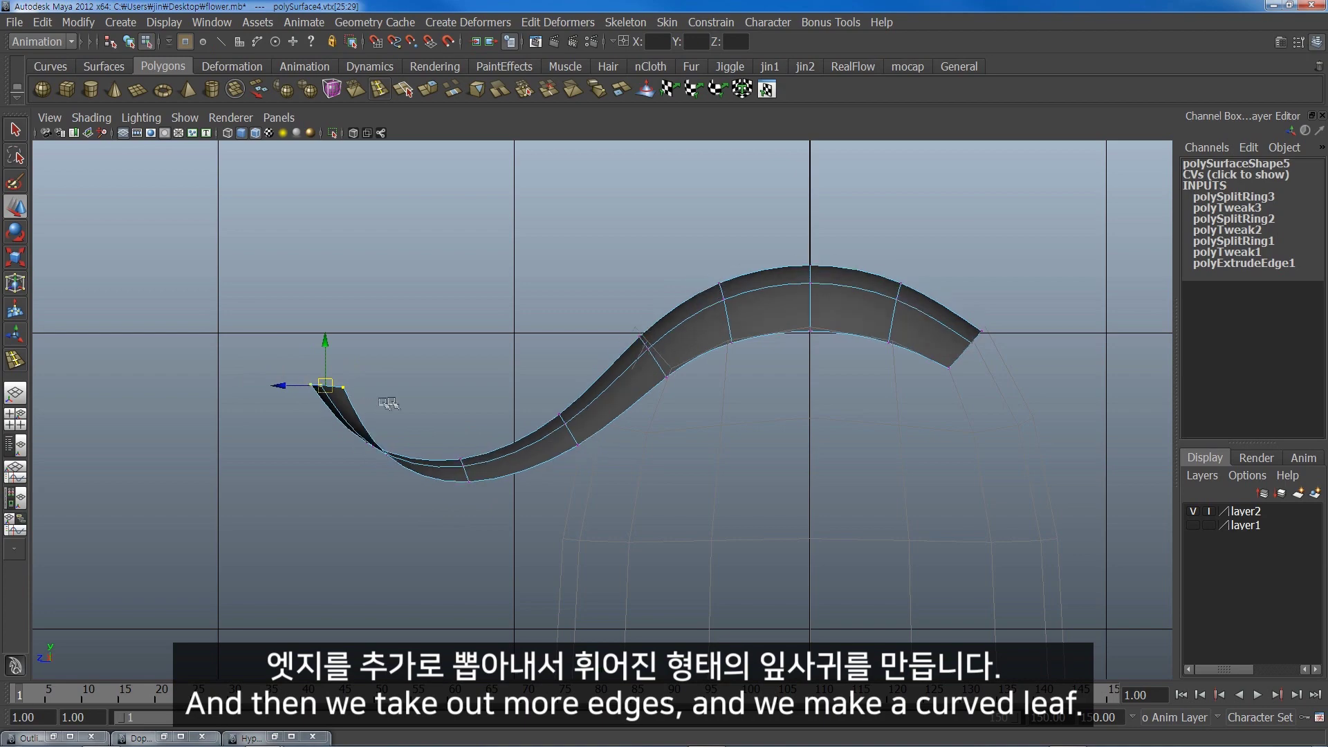
pyautogui.press('space')
pyautogui.press('space')
pyautogui.moveTo(608, 471)
pyautogui.keyDown('alt'); pyautogui.mouseDown()
pyautogui.moveTo(693, 359)
pyautogui.moveTo(695, 371)
pyautogui.mouseUp(); pyautogui.keyUp('alt')
pyautogui.press('q')
pyautogui.press('space')
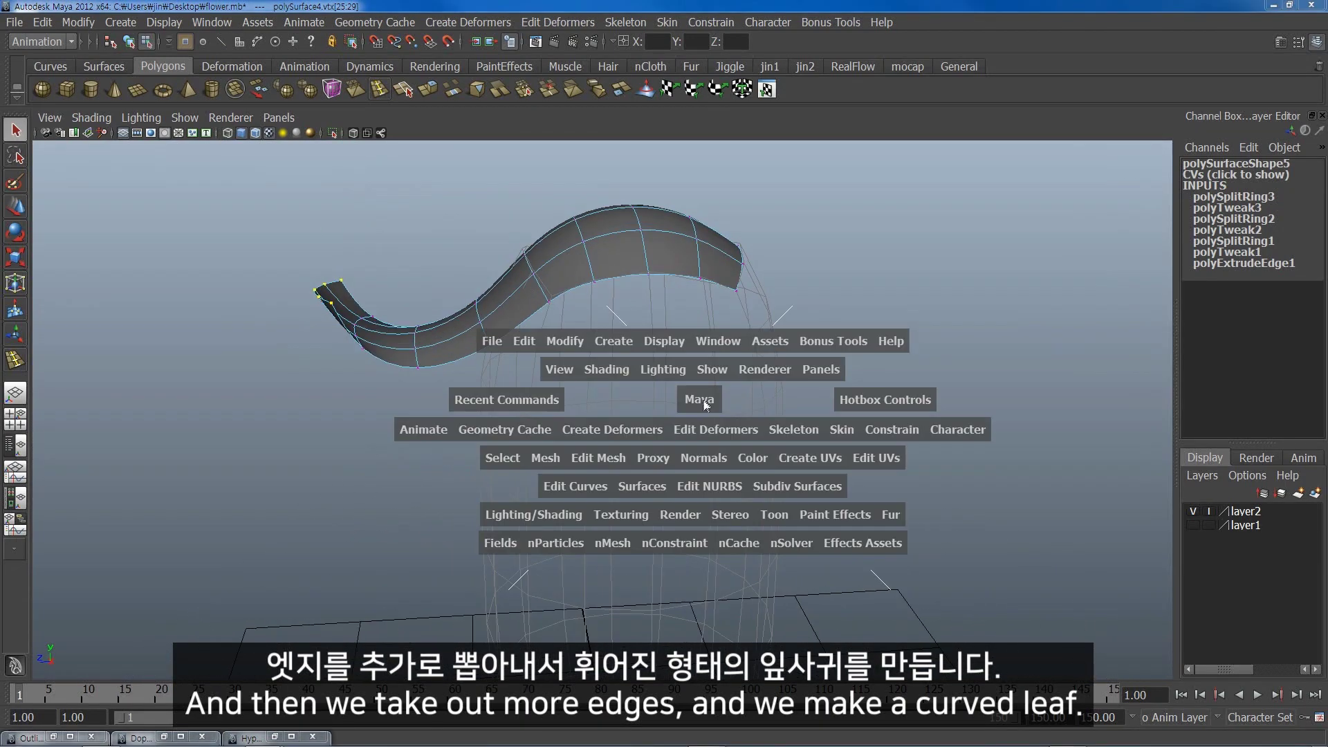
pyautogui.press('1')
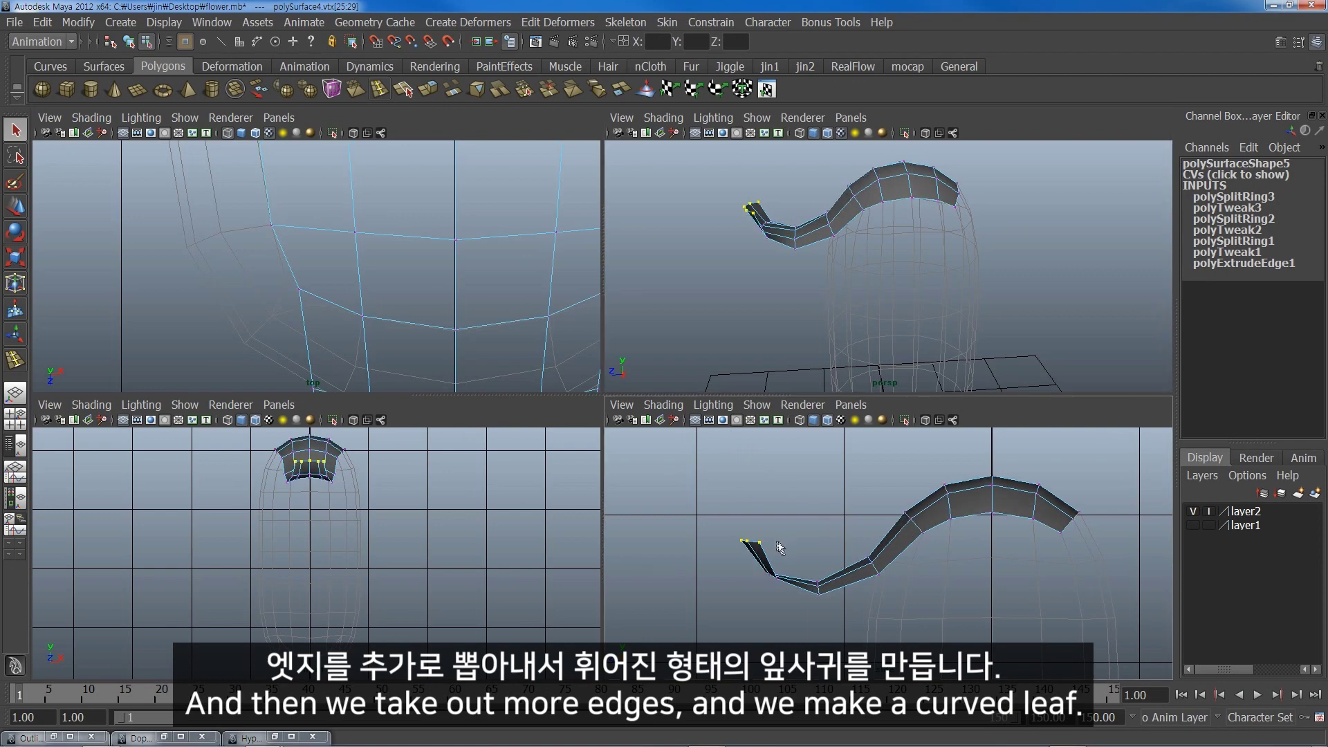
# Move the leaf-tip vertices so the leaf end curls inward above the bud top
pyautogui.scroll(3, 311, 546)
pyautogui.scroll(-3, 311, 270)
pyautogui.scroll(2, 277, 308)
pyautogui.scroll(2, 384, 187)
pyautogui.scroll(2, 402, 249)
pyautogui.scroll(1, 404, 239)
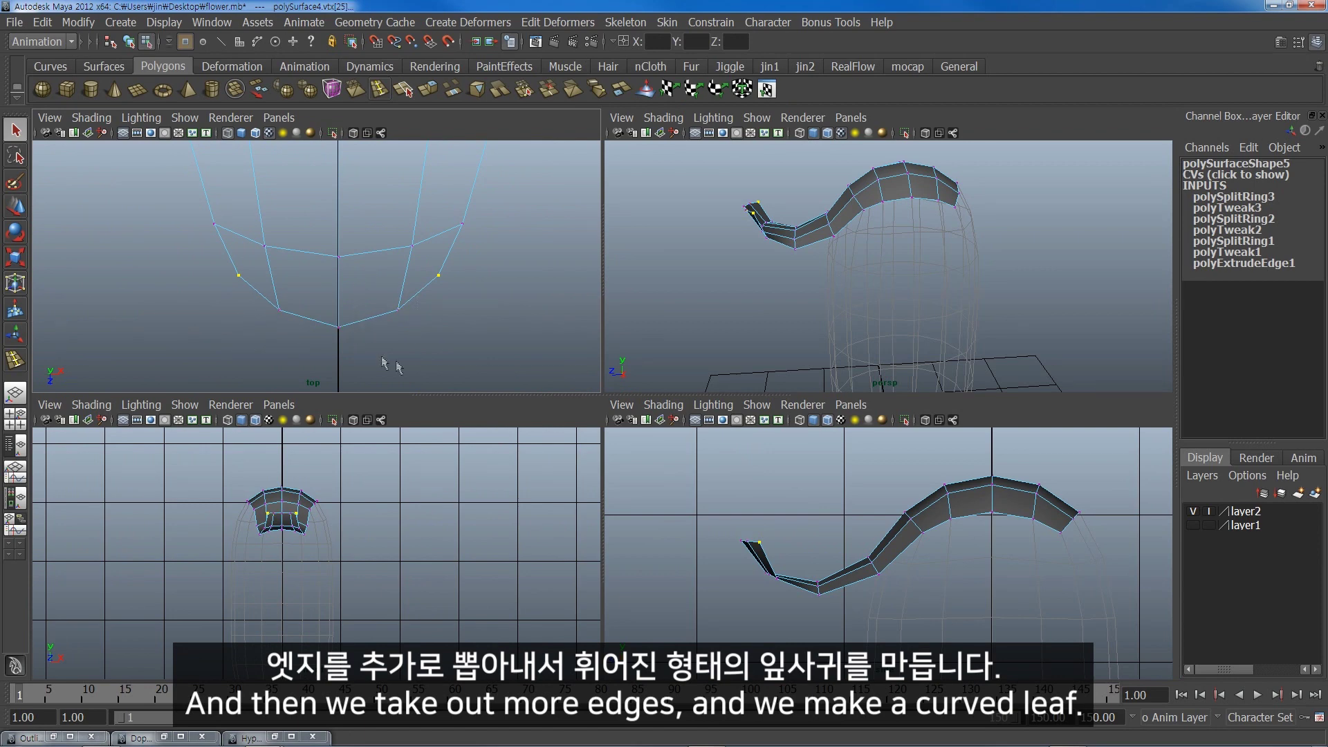
pyautogui.press('w')
pyautogui.scroll(2, 780, 552)
pyautogui.scroll(2, 780, 552)
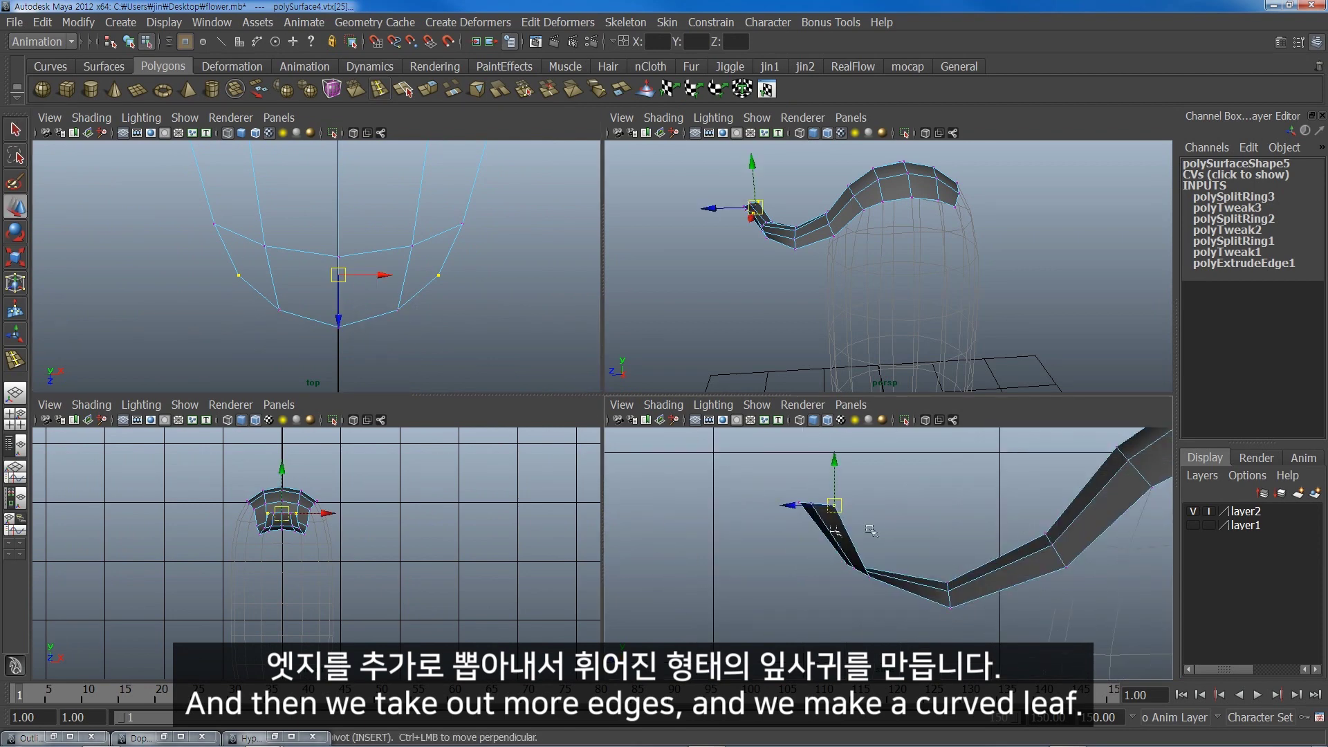
pyautogui.scroll(1, 781, 551)
pyautogui.moveTo(801, 483)
pyautogui.mouseDown()
pyautogui.moveTo(816, 532)
pyautogui.moveTo(776, 496)
pyautogui.mouseUp()
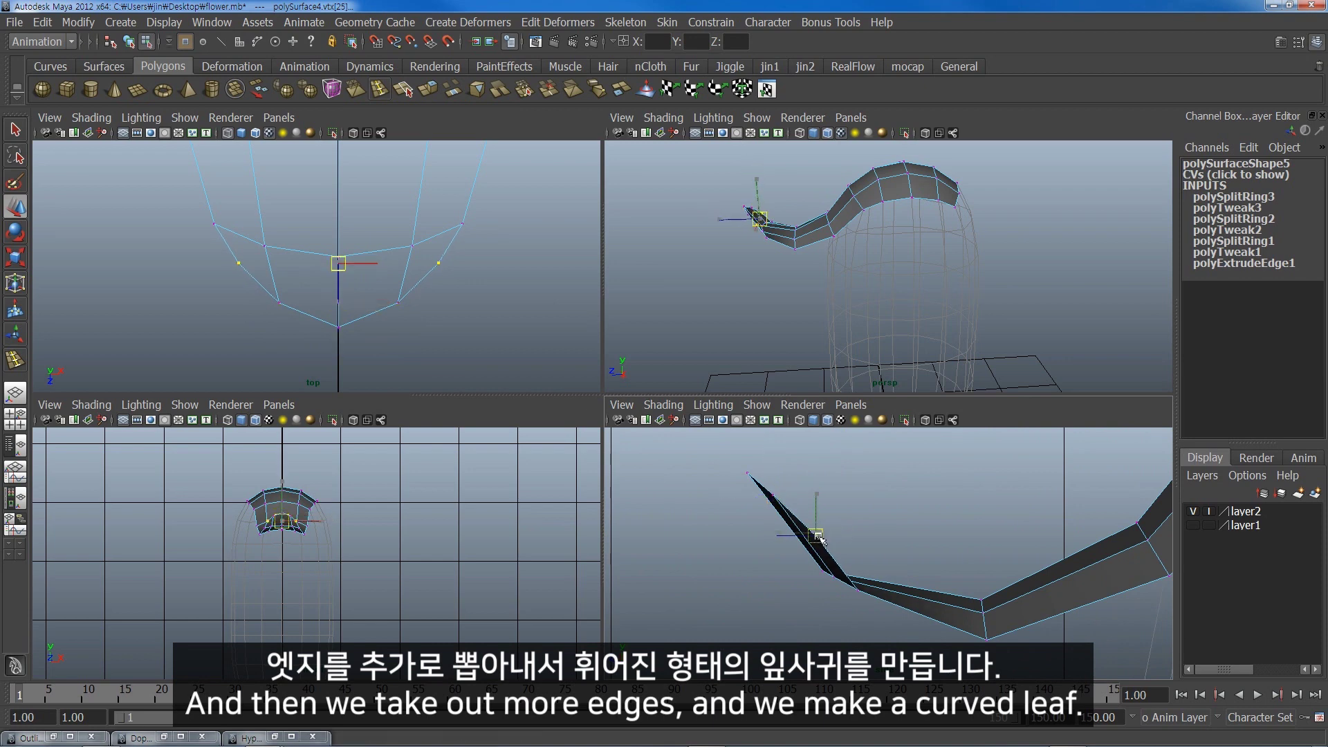
# Orbit around the leaf to check its upturned pointed tip from several angles
pyautogui.press('space')
pyautogui.keyDown('alt'); pyautogui.moveTo(603, 387); pyautogui.dragTo(596, 380); pyautogui.keyUp('alt')
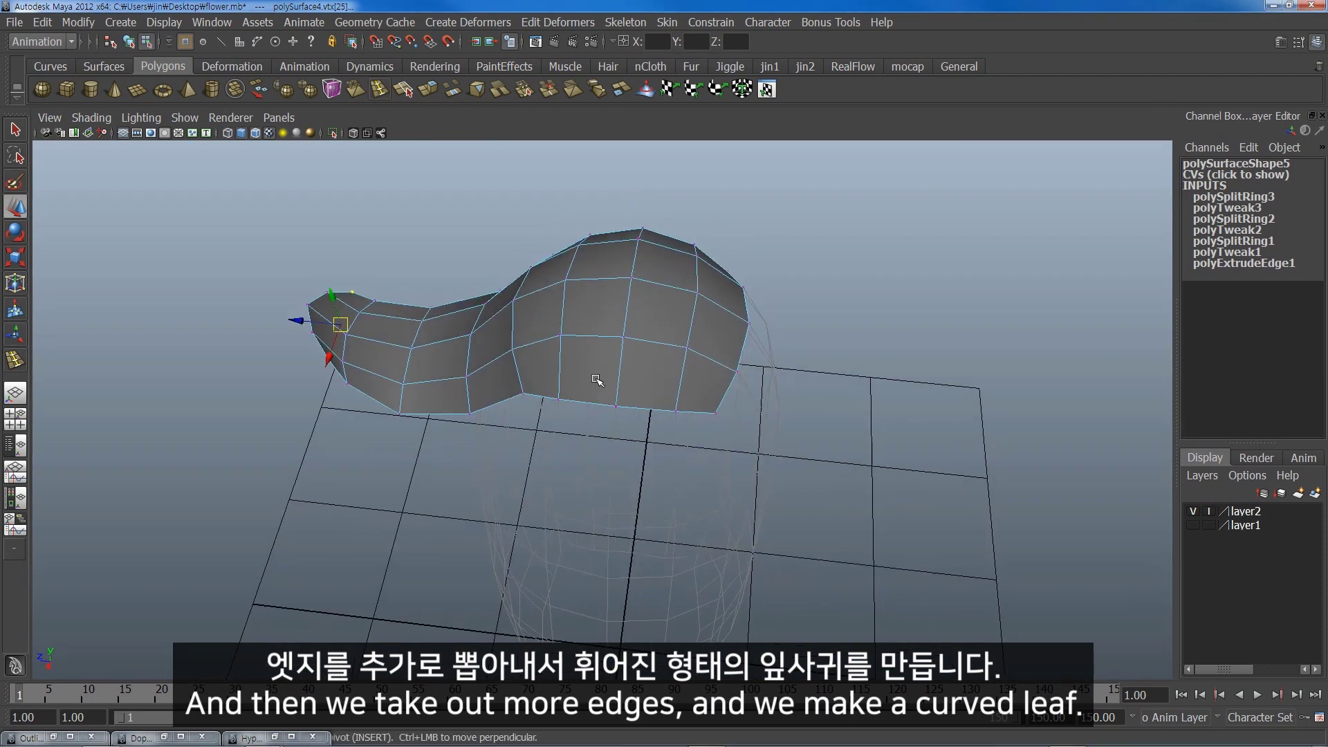
pyautogui.moveTo(571, 389)
pyautogui.keyDown('alt'); pyautogui.mouseDown()
pyautogui.moveTo(574, 406)
pyautogui.moveTo(635, 345)
pyautogui.moveTo(623, 372)
pyautogui.mouseUp(); pyautogui.keyUp('alt')
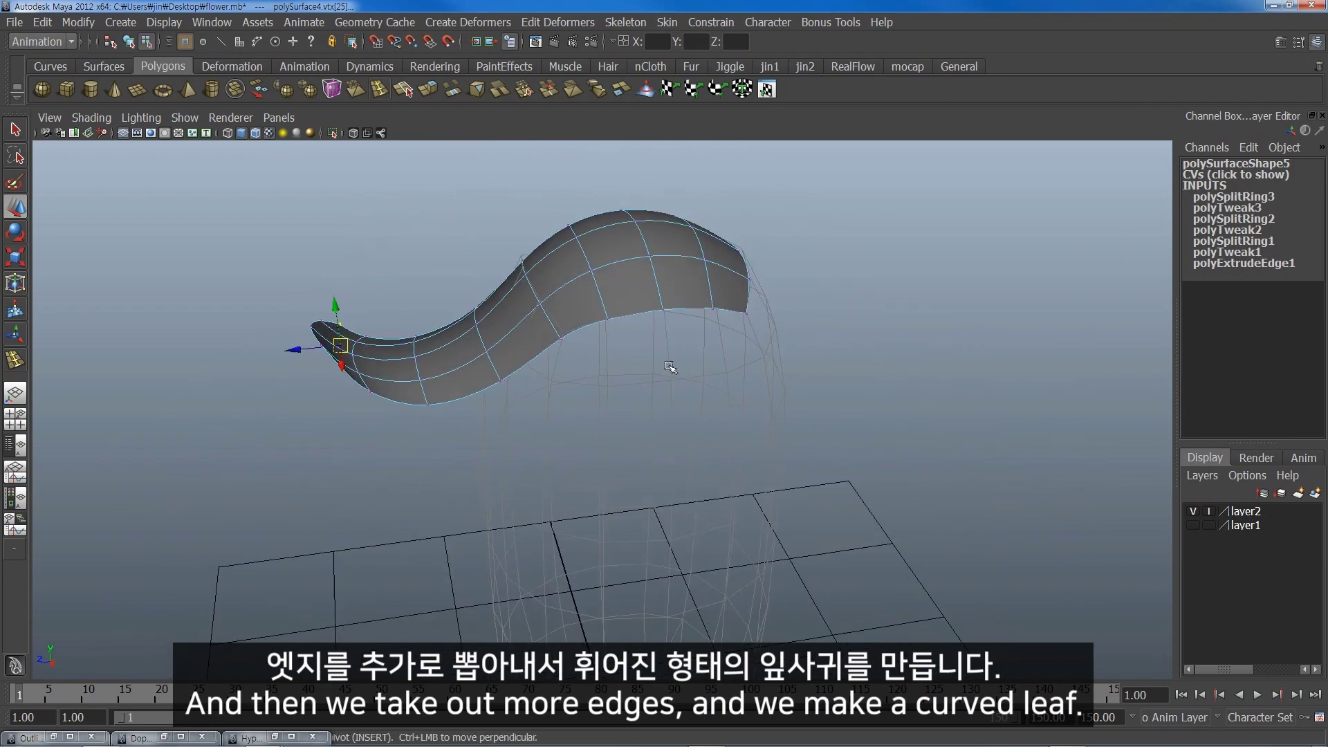
pyautogui.keyDown('alt'); pyautogui.moveTo(598, 328); pyautogui.dragTo(626, 336); pyautogui.keyUp('alt')
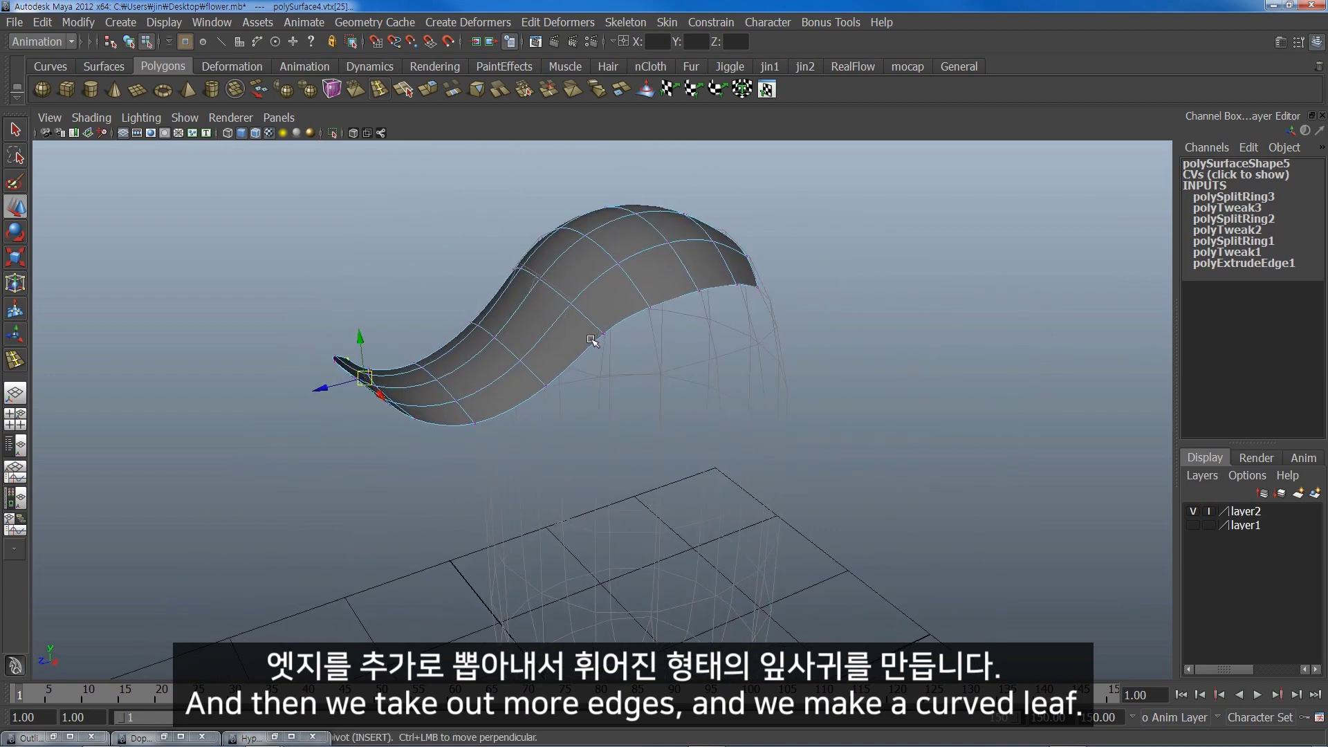
pyautogui.moveTo(602, 353)
pyautogui.keyDown('alt'); pyautogui.mouseDown()
pyautogui.moveTo(498, 388)
pyautogui.moveTo(518, 384)
pyautogui.moveTo(563, 326)
pyautogui.moveTo(631, 360)
pyautogui.moveTo(664, 335)
pyautogui.moveTo(643, 368)
pyautogui.moveTo(615, 377)
pyautogui.mouseUp(); pyautogui.keyUp('alt')
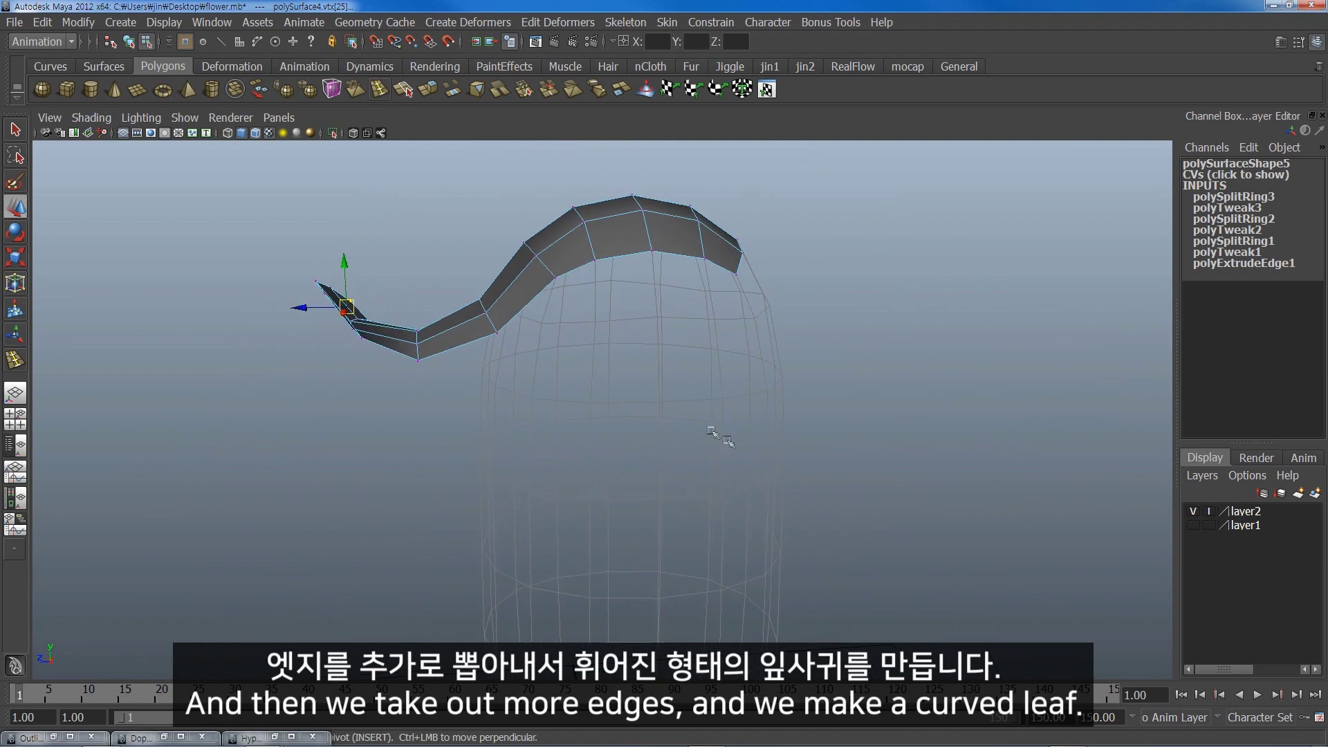
# Insert an edge loop near the leaf's lower bend and scale it flat
pyautogui.press('space')
pyautogui.press('space')
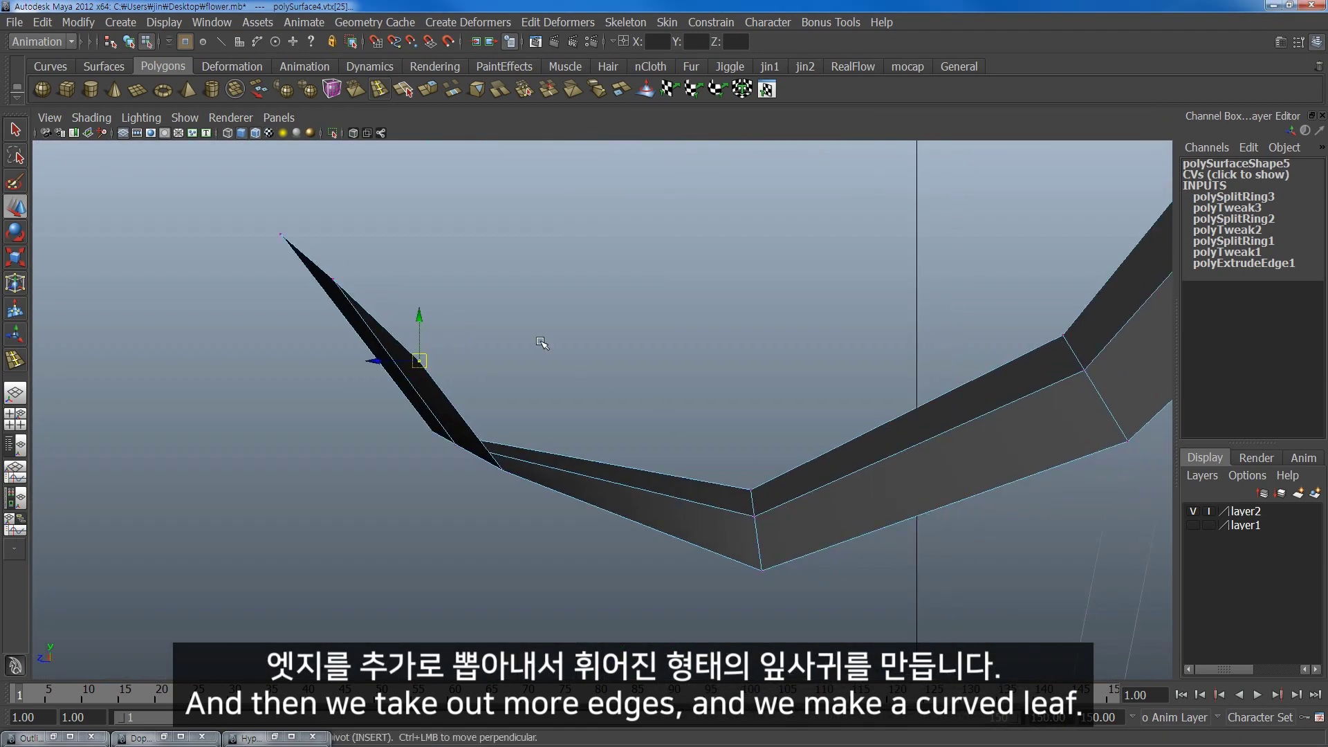
pyautogui.press('g')
pyautogui.moveTo(640, 490); pyautogui.dragTo(612, 531)
pyautogui.press('r')
pyautogui.press('w')
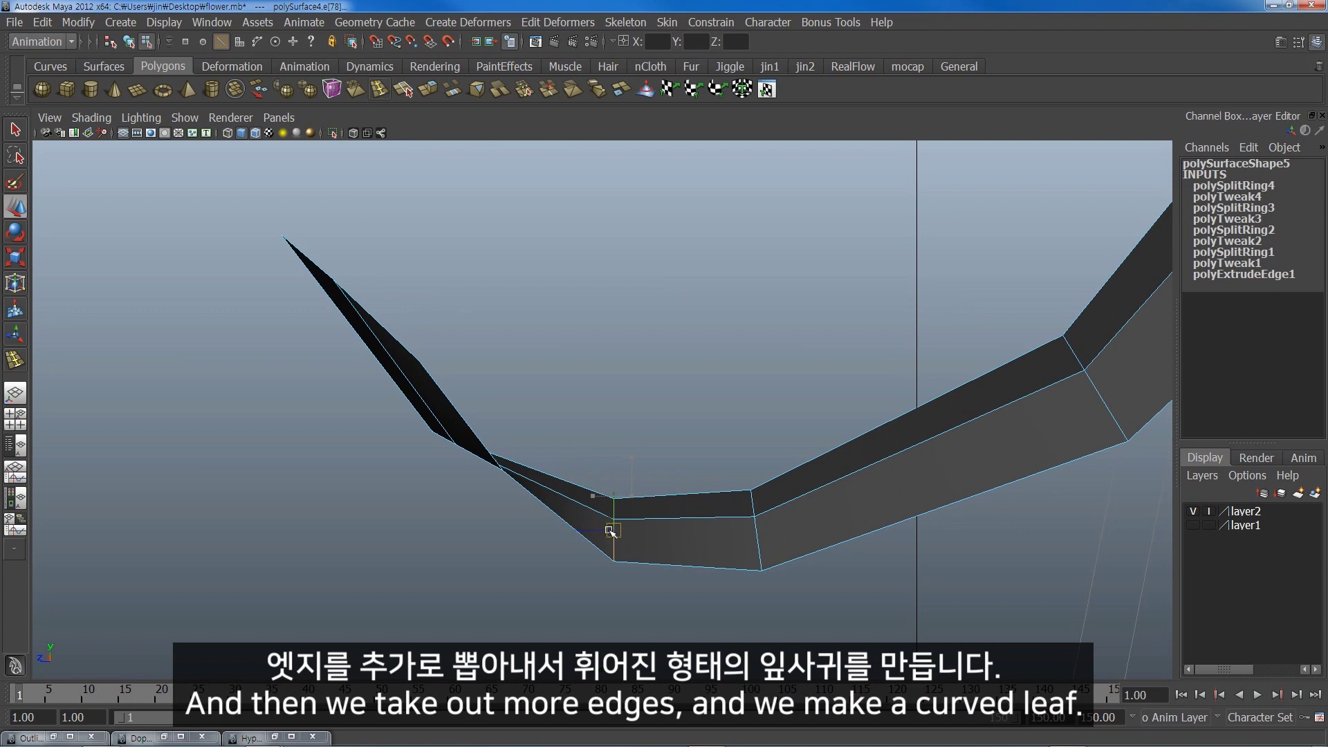
# In vertex mode, select the ring of leaf-tip vertices in the four-view layout
pyautogui.press('F9')
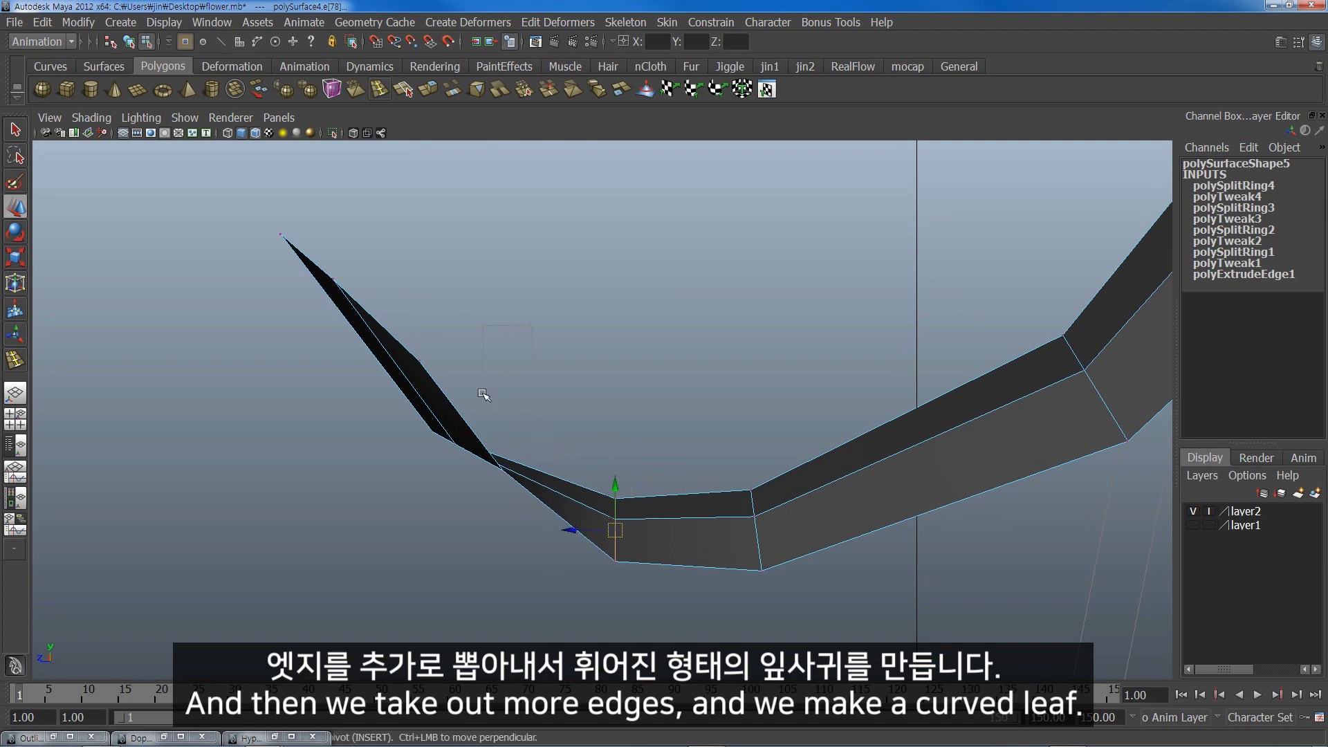
pyautogui.moveTo(532, 471); pyautogui.dragTo(394, 491)
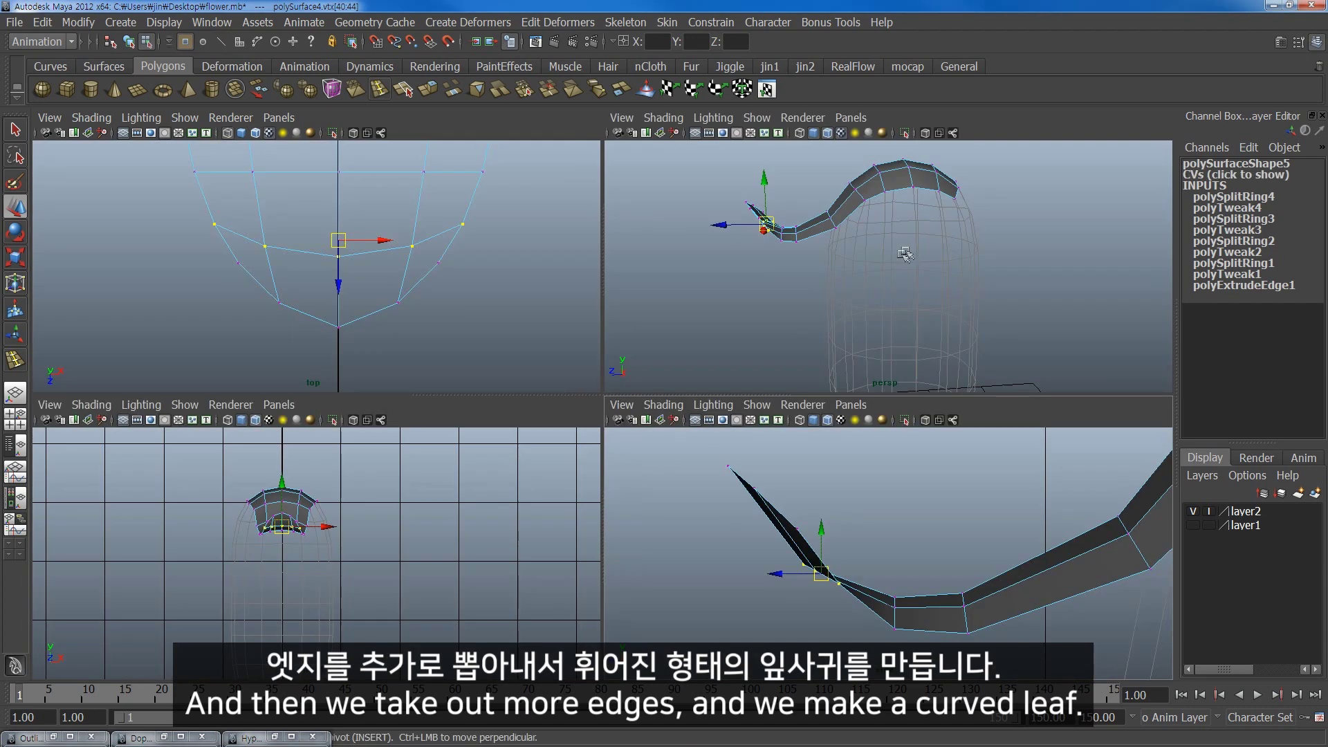
pyautogui.press('space')
pyautogui.keyDown('alt'); pyautogui.moveTo(699, 276); pyautogui.dragTo(736, 274); pyautogui.keyUp('alt')
pyautogui.scroll(3, 736, 274)
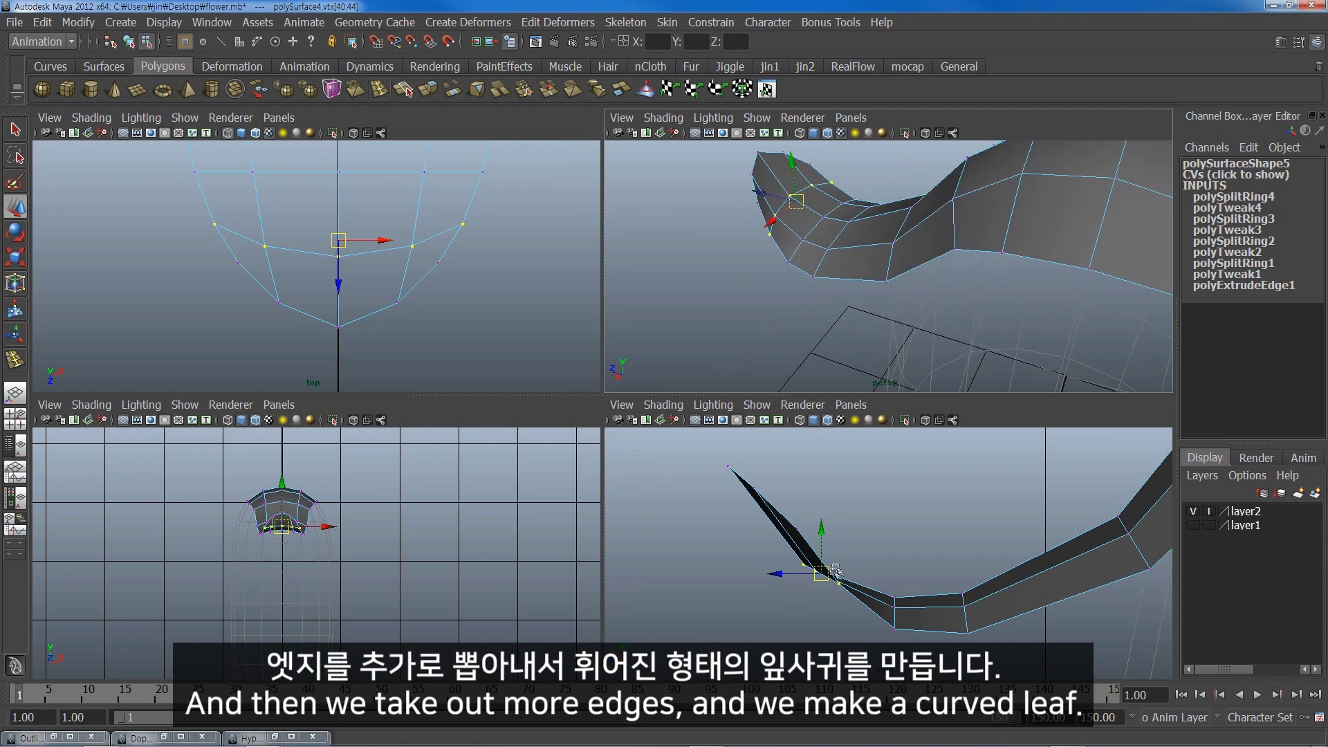
pyautogui.moveTo(834, 458)
pyautogui.mouseDown()
pyautogui.moveTo(739, 539)
pyautogui.moveTo(848, 486)
pyautogui.mouseUp()
# Rotate the tip vertices, then extrude the tip edges and pull the new vertices down
pyautogui.press('e')
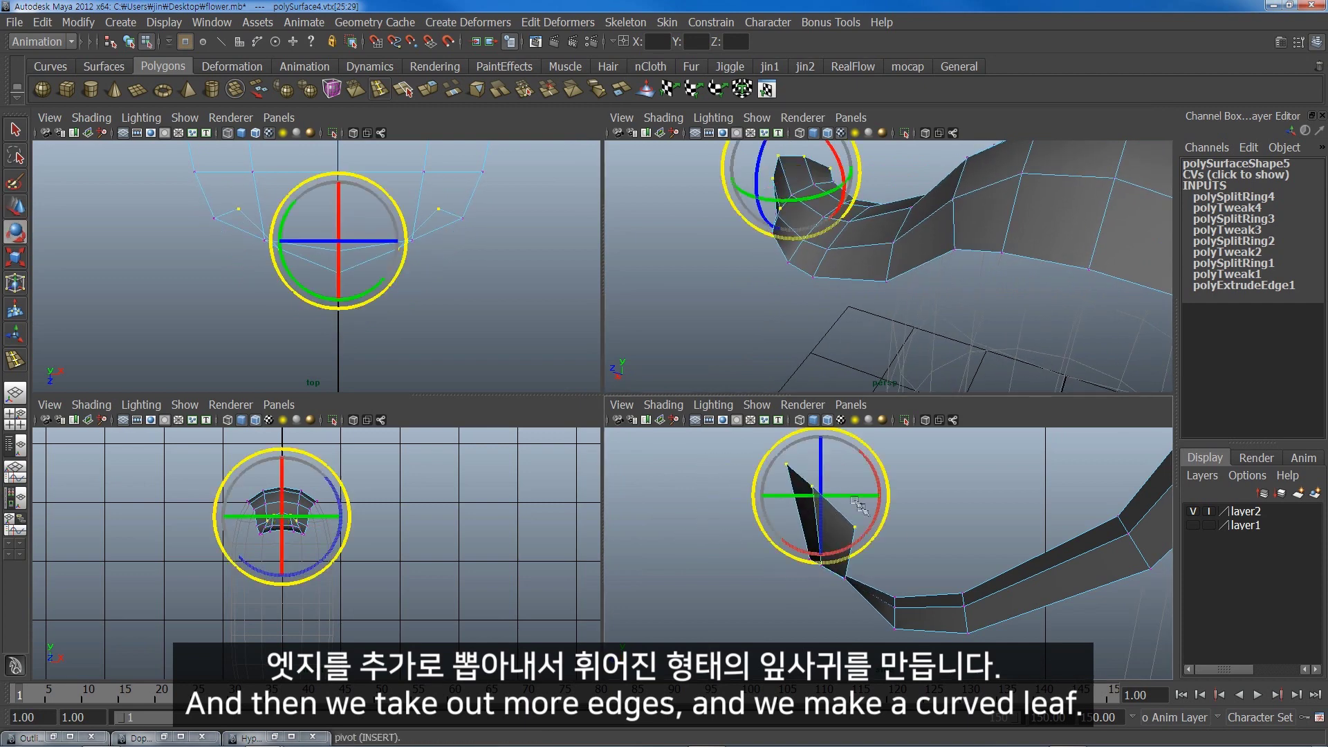
pyautogui.moveTo(866, 546)
pyautogui.mouseDown()
pyautogui.moveTo(824, 498)
pyautogui.moveTo(847, 498)
pyautogui.mouseUp()
pyautogui.press('w')
pyautogui.press('e')
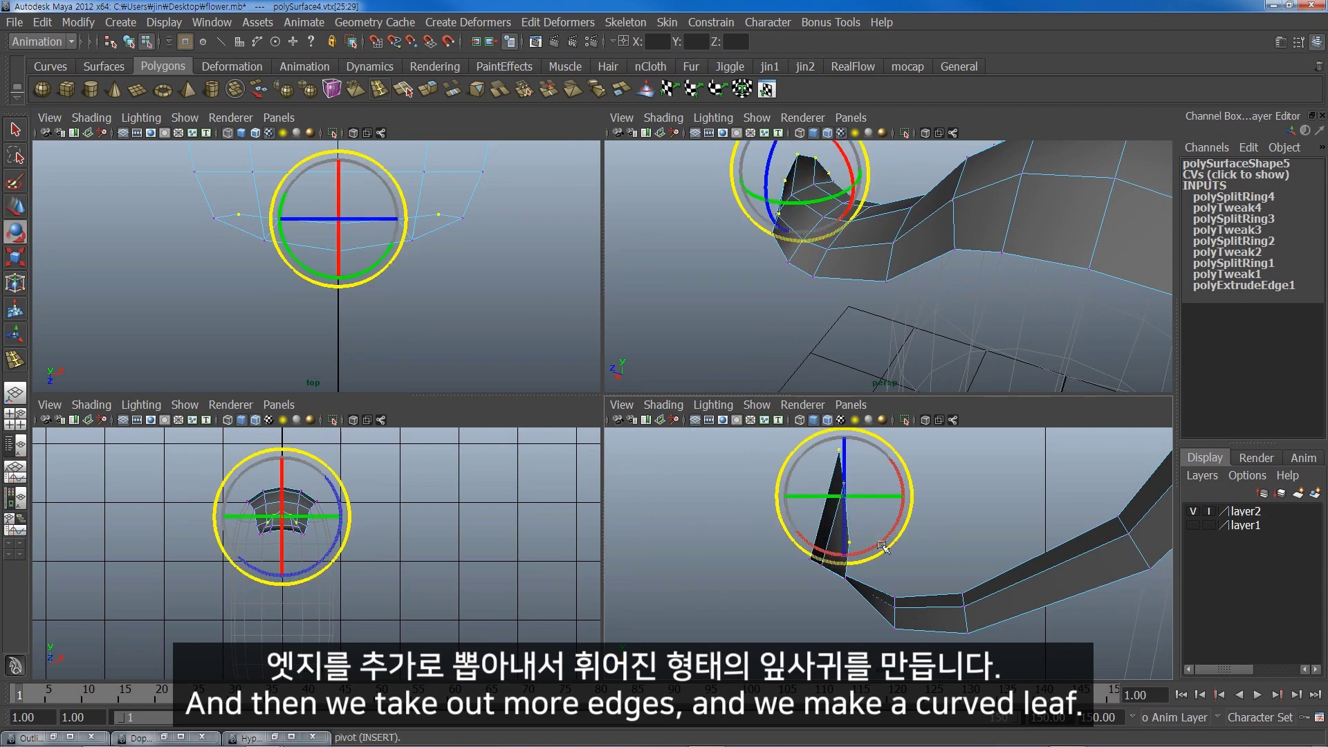
pyautogui.hotkey('ctrl', 'e')
pyautogui.press('w')
pyautogui.moveTo(856, 489); pyautogui.dragTo(852, 531)
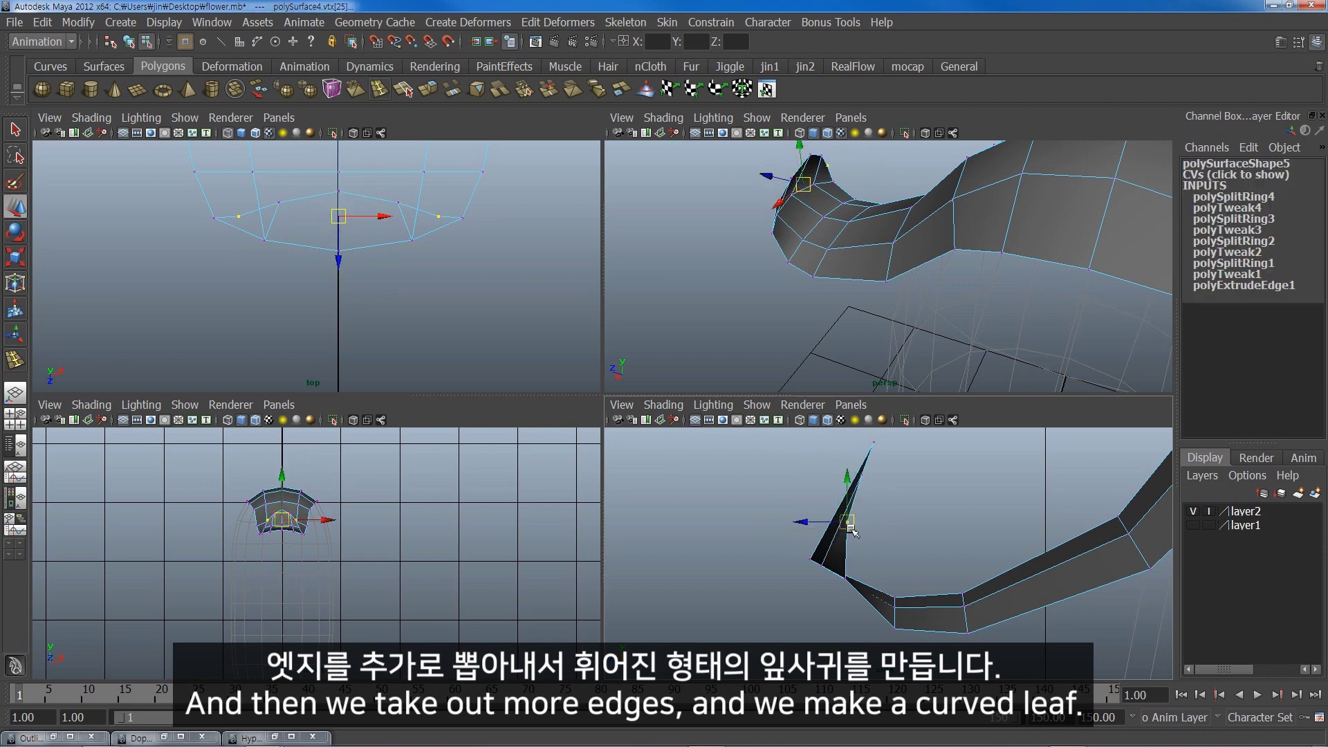
# Select the leaf-base vertex ring and check the curl in smooth preview
pyautogui.moveTo(880, 548)
pyautogui.mouseDown()
pyautogui.moveTo(806, 586)
pyautogui.moveTo(823, 566)
pyautogui.mouseUp()
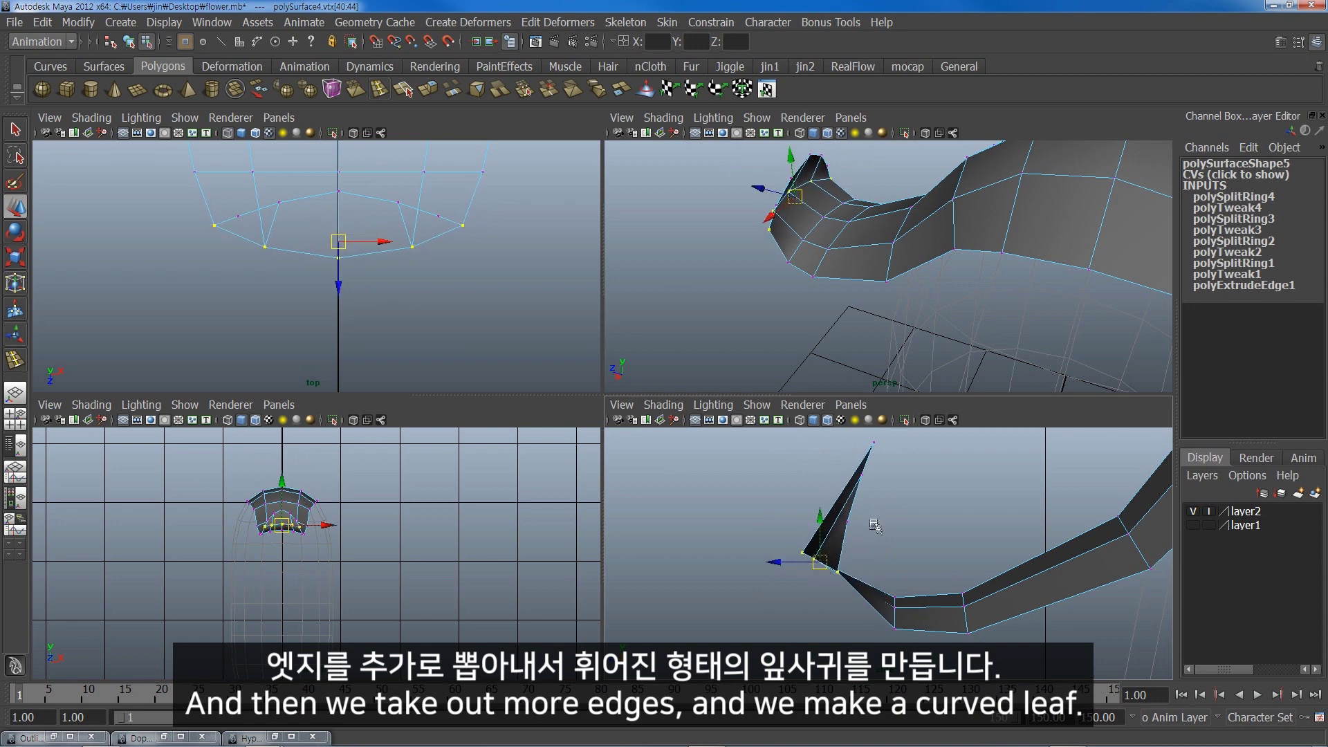
pyautogui.keyDown('alt'); pyautogui.moveTo(802, 311); pyautogui.dragTo(851, 277); pyautogui.keyUp('alt')
pyautogui.moveTo(854, 592)
pyautogui.mouseDown()
pyautogui.moveTo(885, 643)
pyautogui.moveTo(875, 626)
pyautogui.mouseUp()
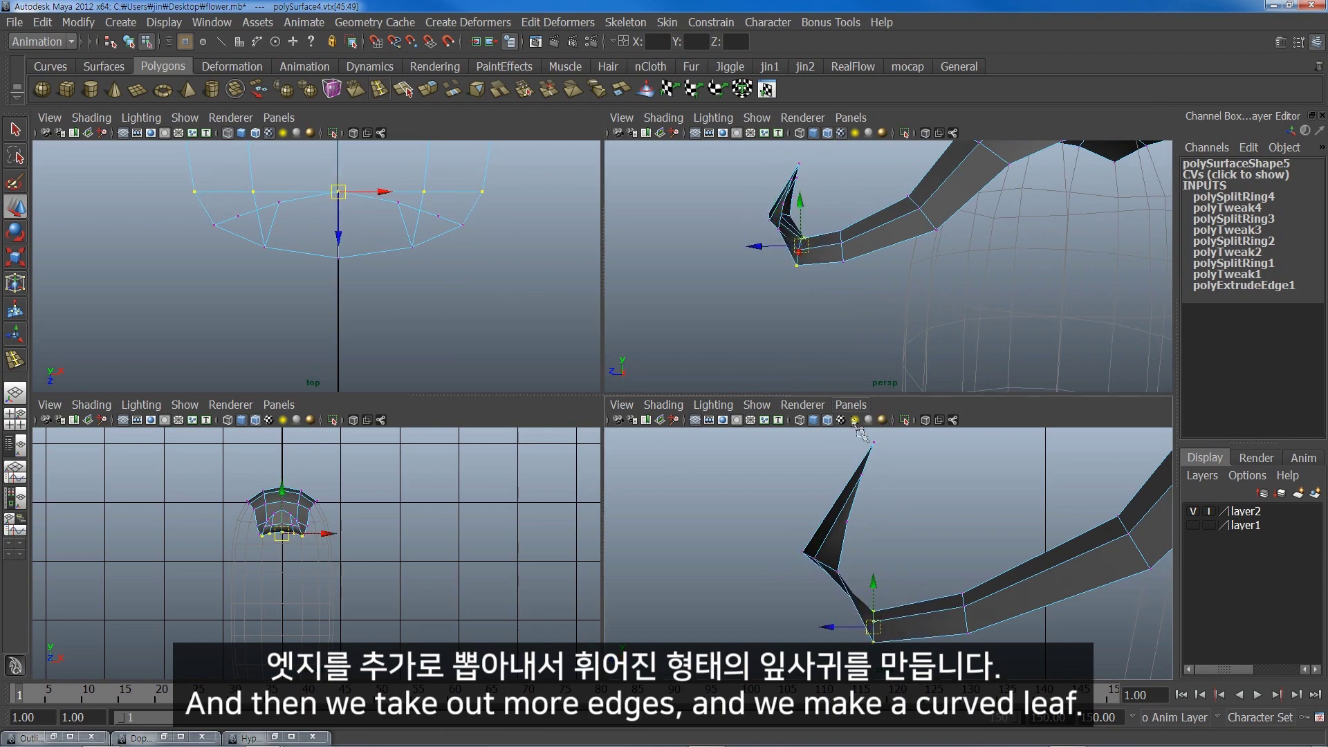
pyautogui.press('space')
pyautogui.press('3')
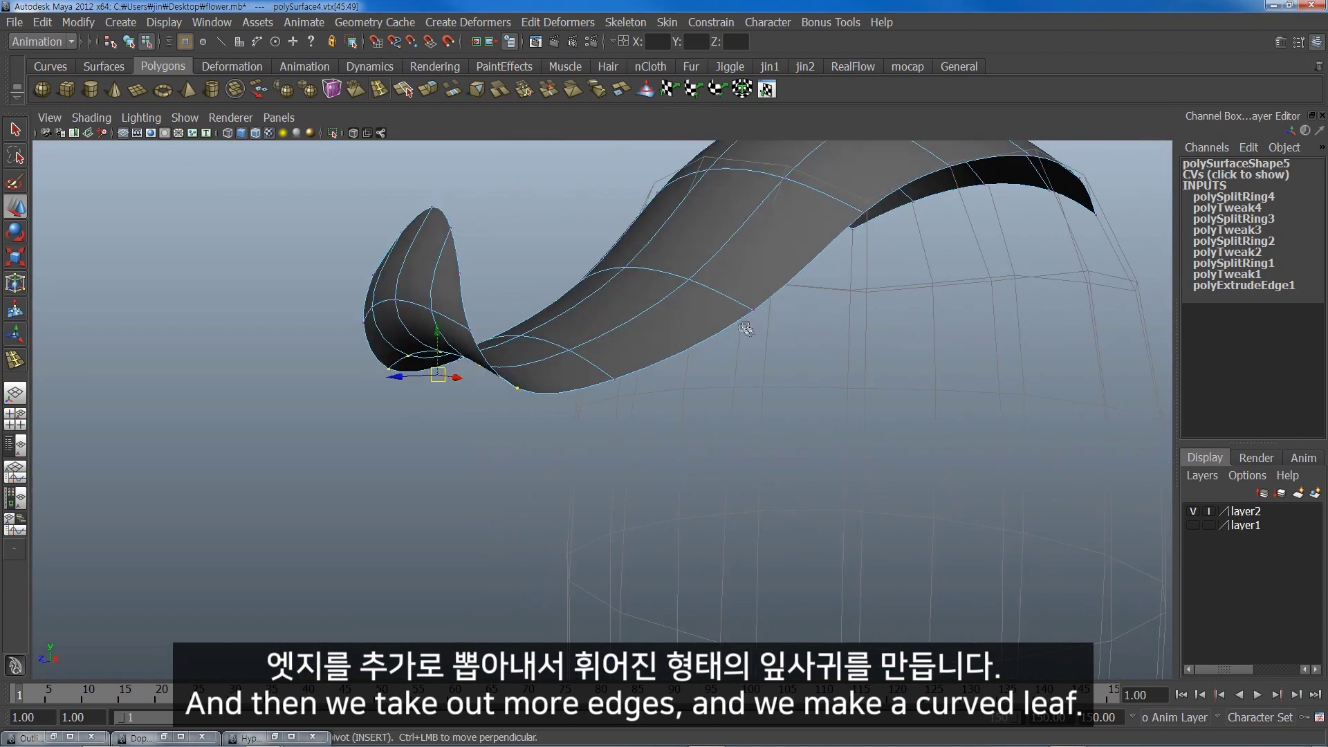
pyautogui.keyDown('alt'); pyautogui.moveTo(745, 328); pyautogui.dragTo(629, 348); pyautogui.keyUp('alt')
pyautogui.keyDown('alt'); pyautogui.moveTo(629, 347); pyautogui.dragTo(441, 360, button='right'); pyautogui.keyUp('alt')
pyautogui.keyDown('alt'); pyautogui.moveTo(440, 360); pyautogui.dragTo(555, 384); pyautogui.keyUp('alt')
pyautogui.press('q')
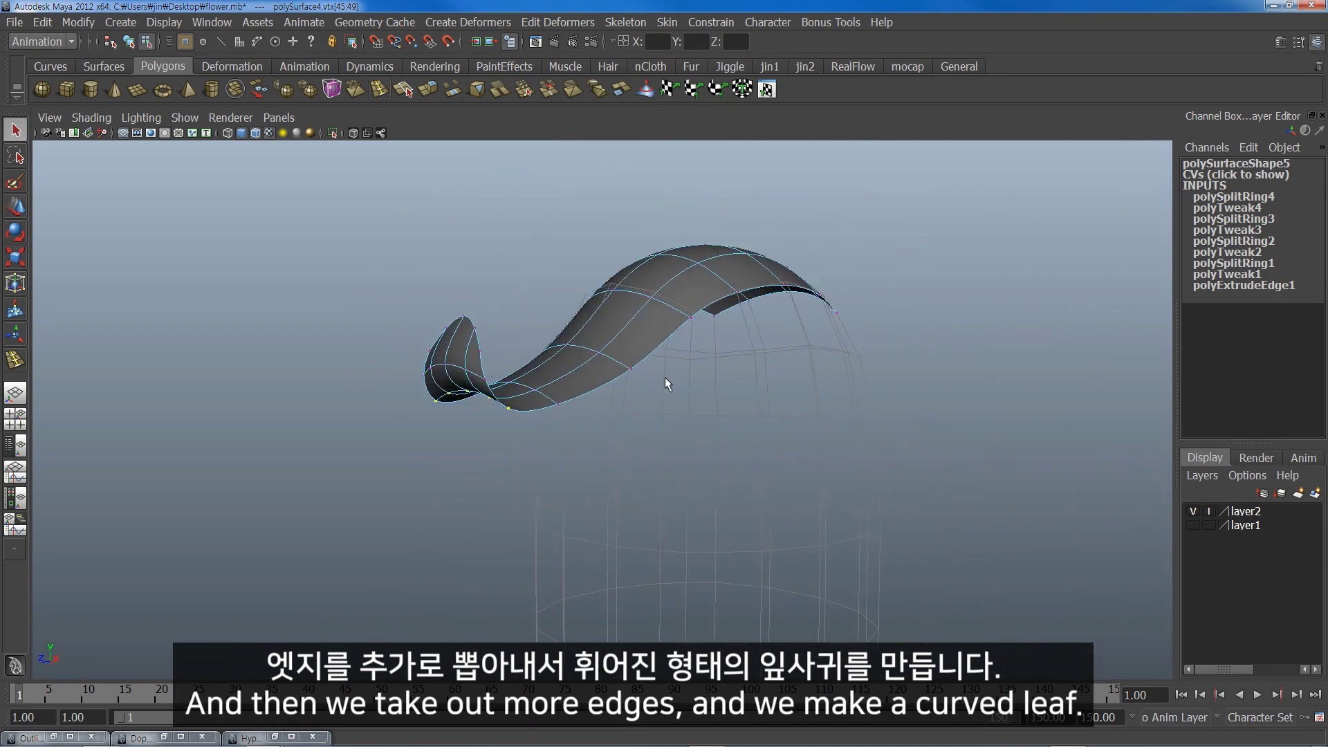
pyautogui.press('1')
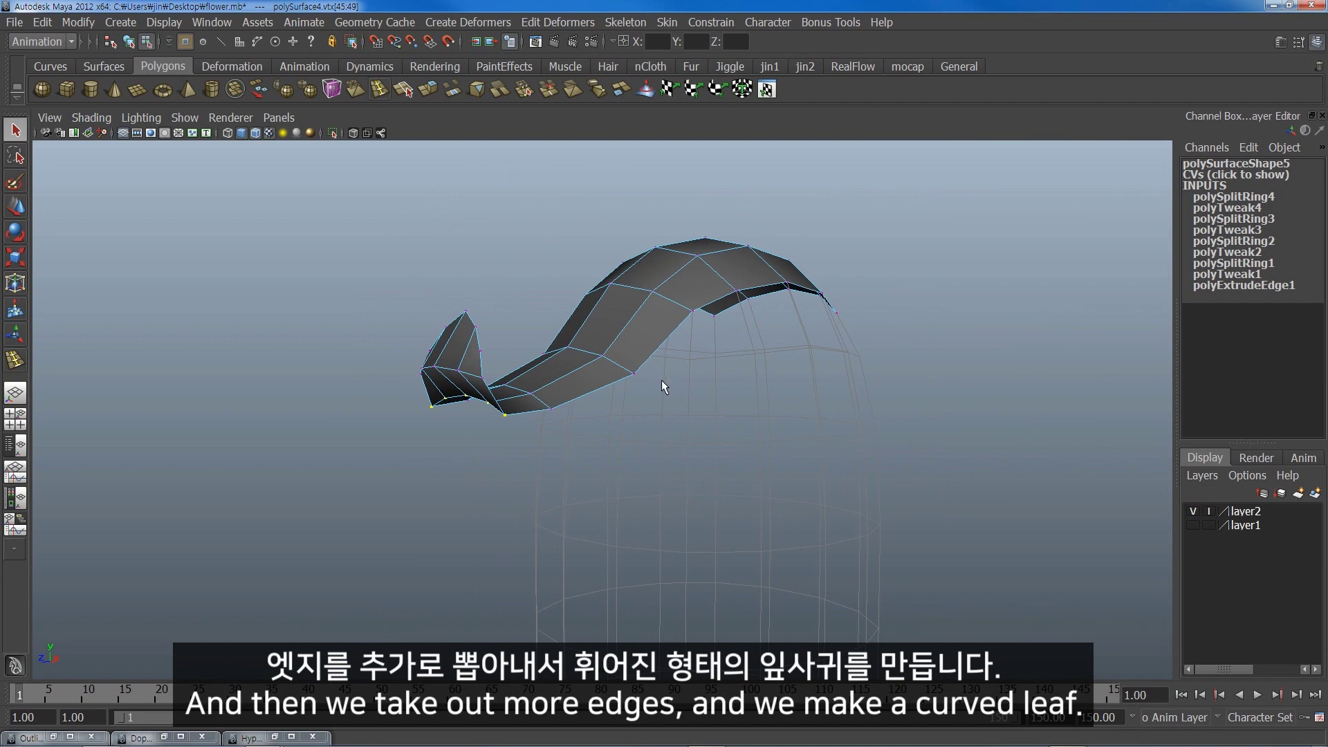
pyautogui.press('space')
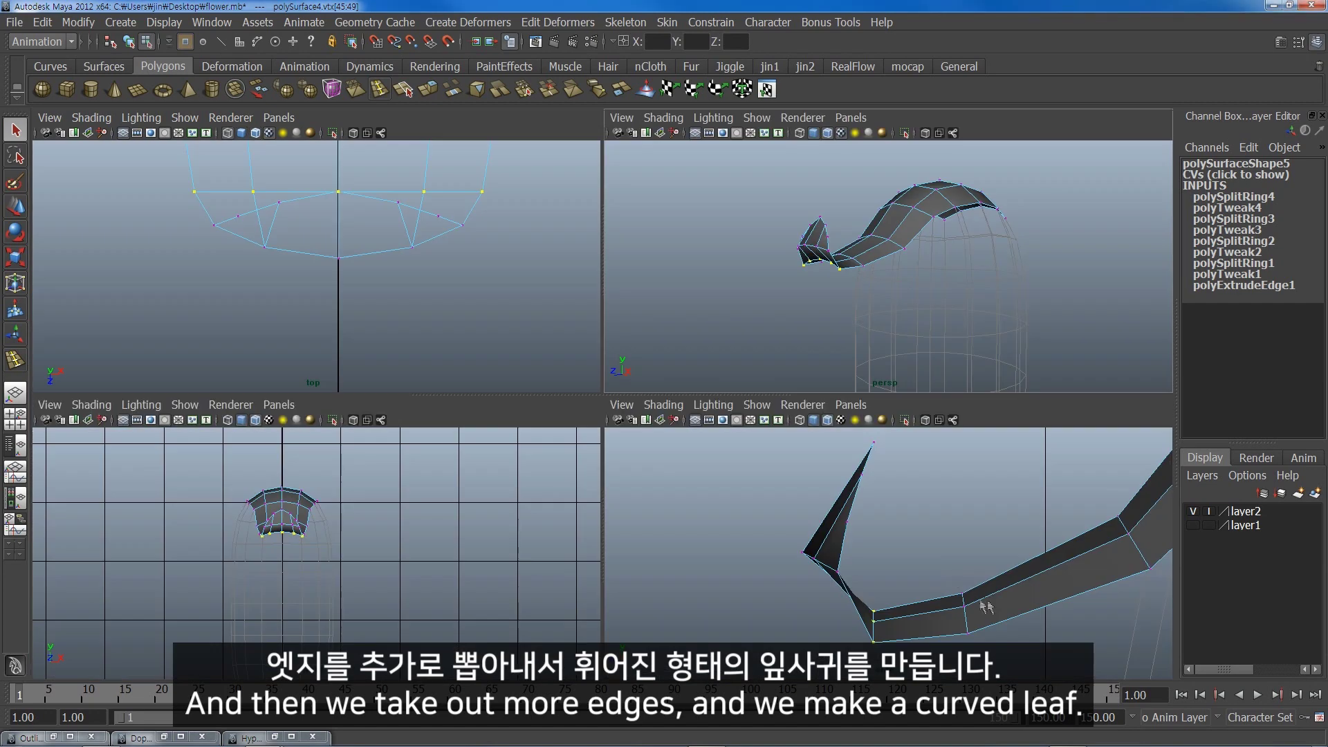
# Move the leaf-tip vertices down and left, pulling the middle tip vertex further
pyautogui.keyDown('alt'); pyautogui.moveTo(994, 534); pyautogui.dragTo(878, 545); pyautogui.keyUp('alt')
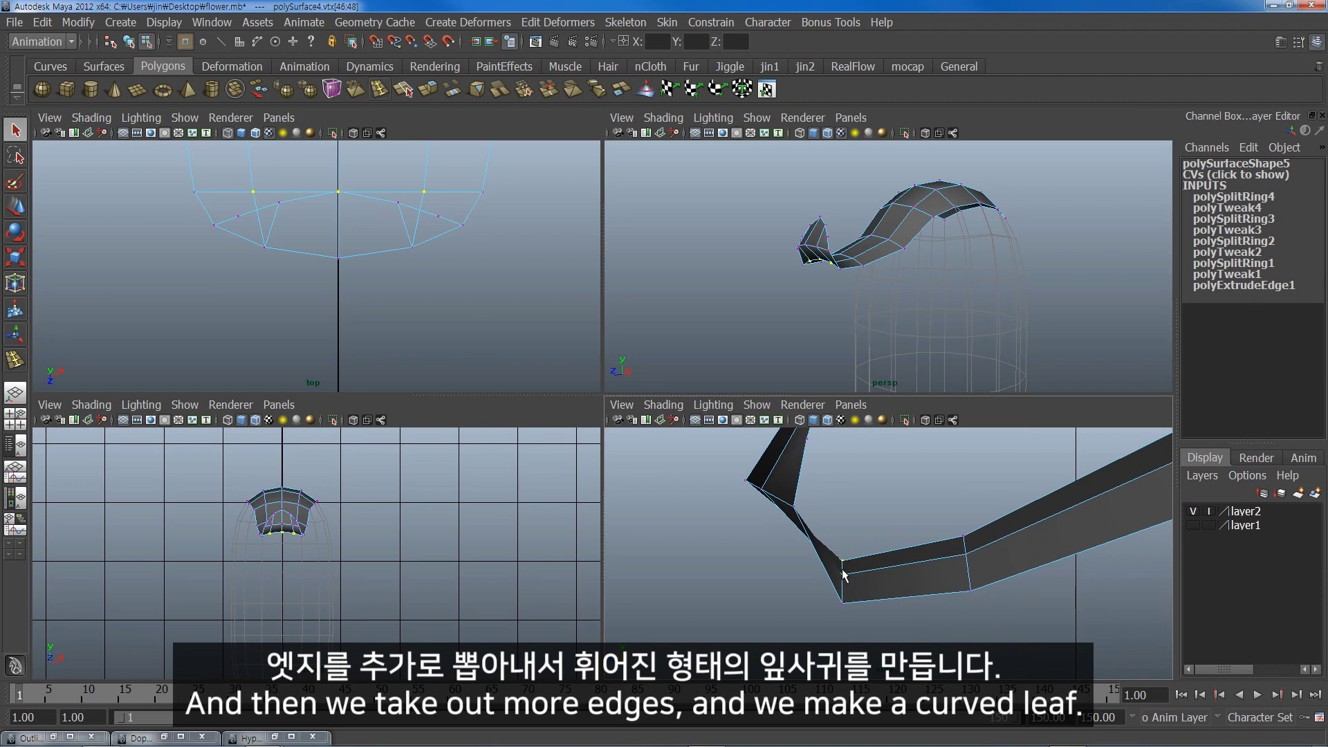
pyautogui.press('w')
pyautogui.moveTo(842, 562); pyautogui.dragTo(829, 587)
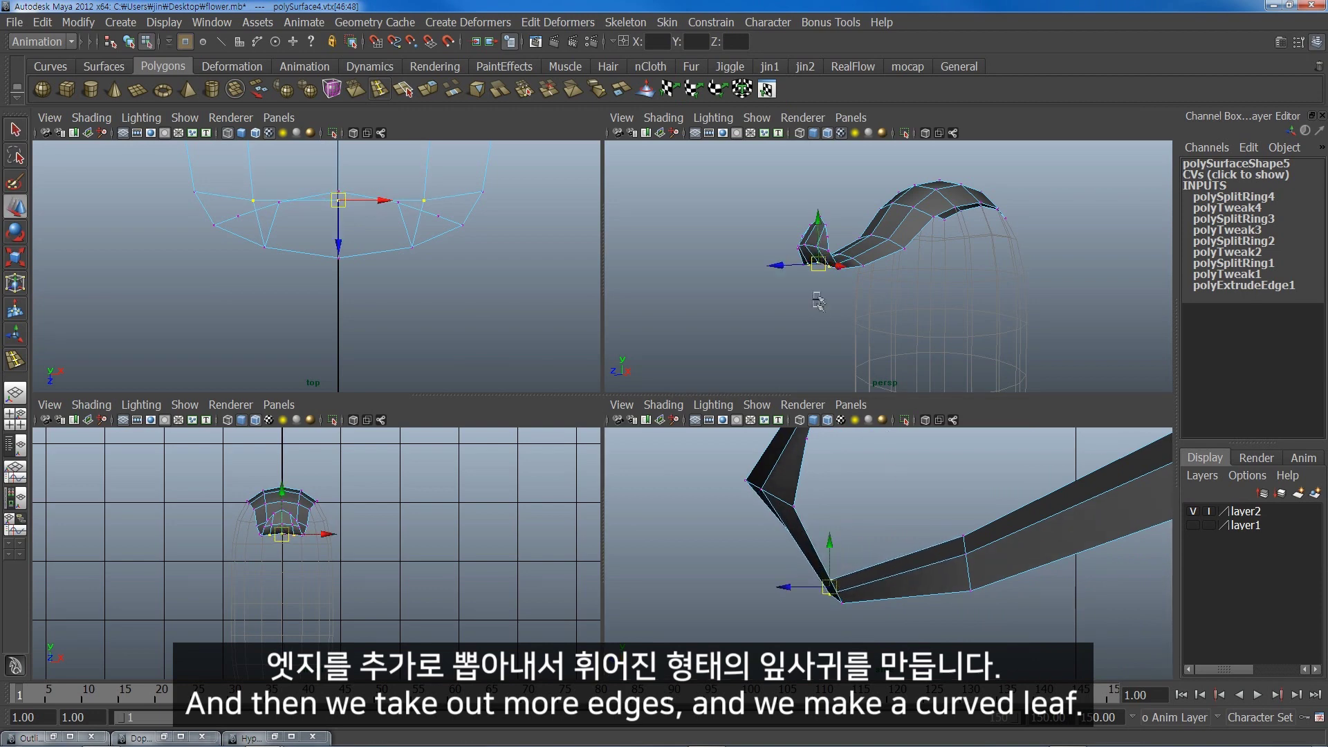
pyautogui.scroll(5, 824, 323)
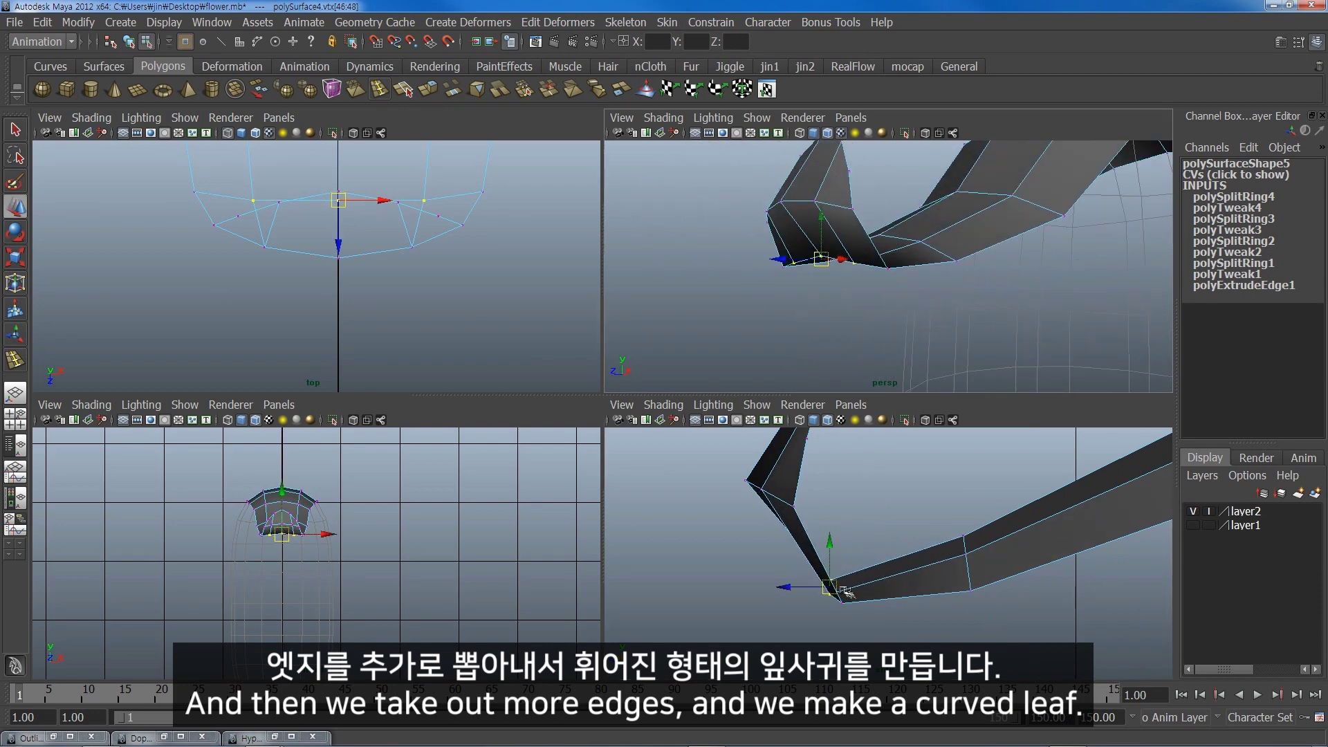
pyautogui.moveTo(849, 593); pyautogui.dragTo(846, 602)
pyautogui.click(819, 264)
pyautogui.moveTo(826, 596)
pyautogui.mouseDown()
pyautogui.moveTo(813, 606)
pyautogui.moveTo(826, 302)
pyautogui.moveTo(767, 328)
pyautogui.mouseUp()
pyautogui.press('space')
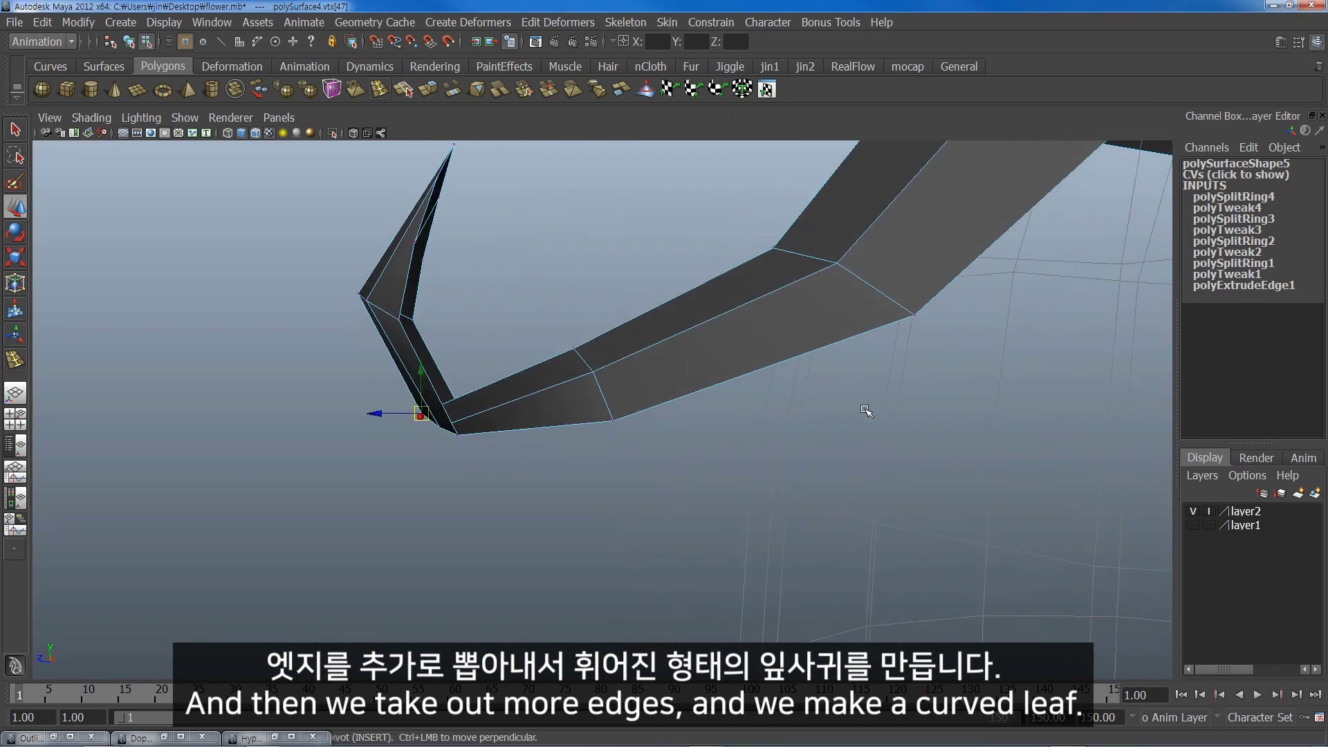
pyautogui.press('space')
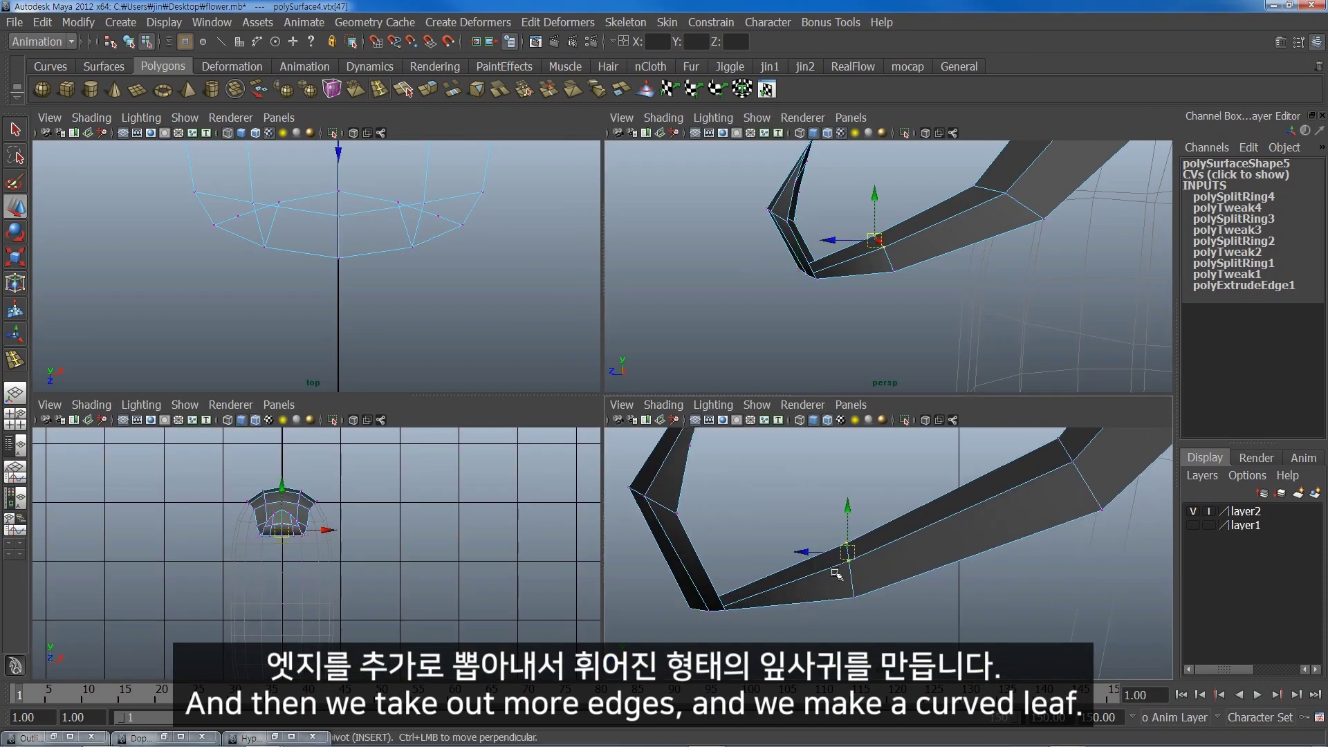
# Lower the next vertex row and shift the lower bend right to tighten the curl
pyautogui.moveTo(839, 574); pyautogui.dragTo(853, 577)
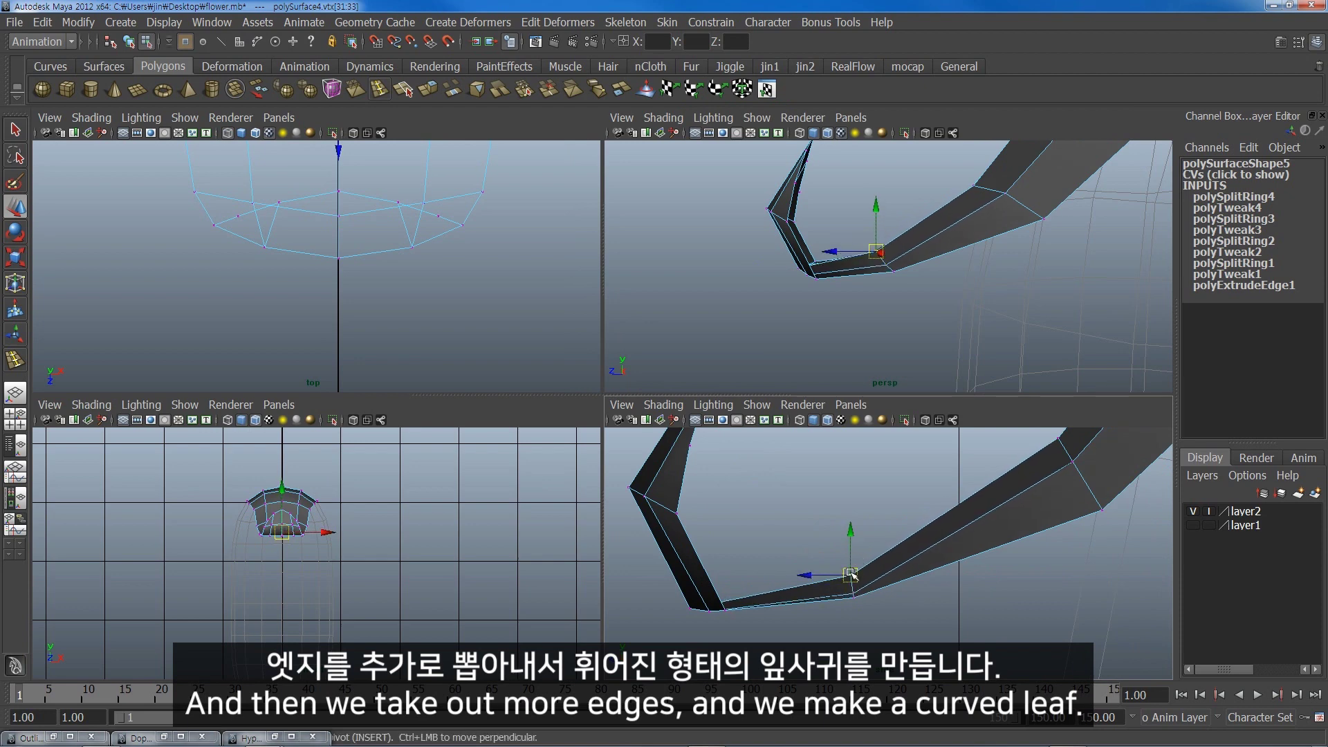
pyautogui.click(851, 589)
pyautogui.keyDown('alt'); pyautogui.moveTo(889, 309); pyautogui.dragTo(839, 289); pyautogui.keyUp('alt')
pyautogui.hotkey('shift', '.')
pyautogui.moveTo(851, 590); pyautogui.dragTo(856, 621)
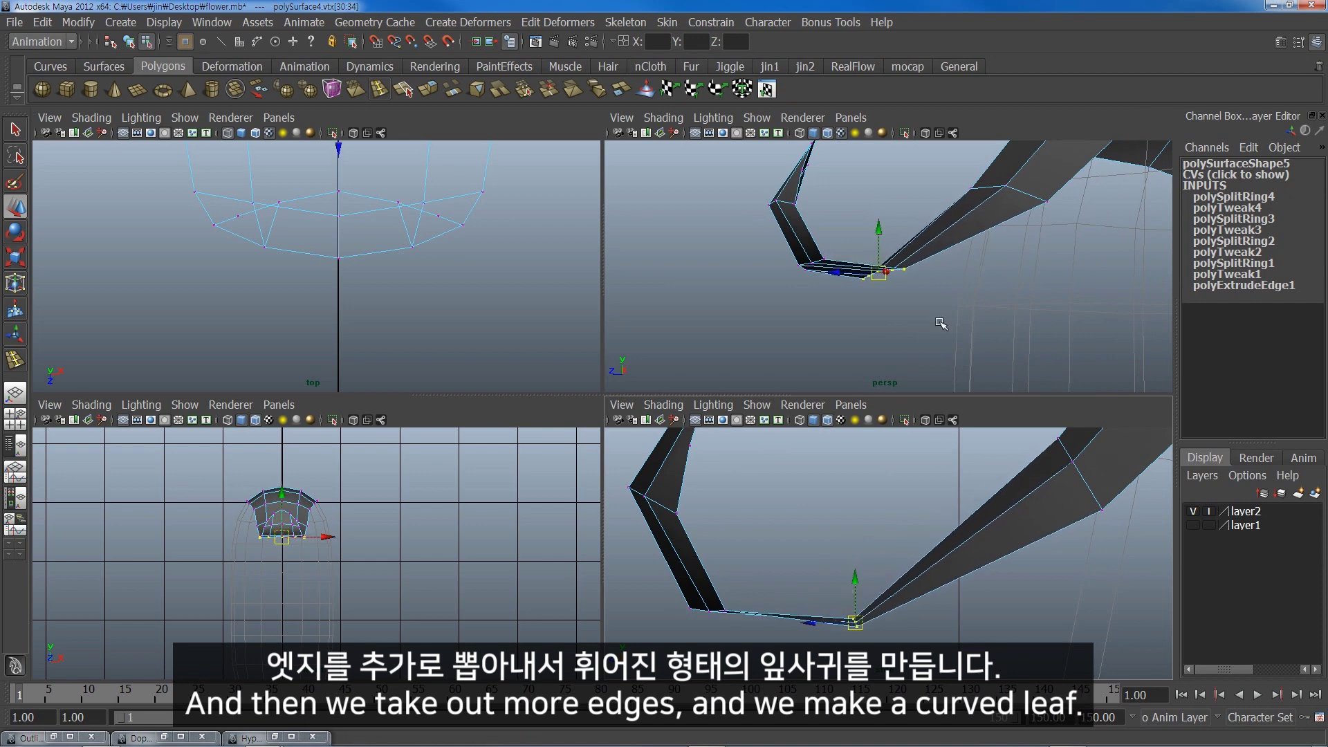
pyautogui.moveTo(855, 622); pyautogui.dragTo(879, 630)
pyautogui.click(709, 611)
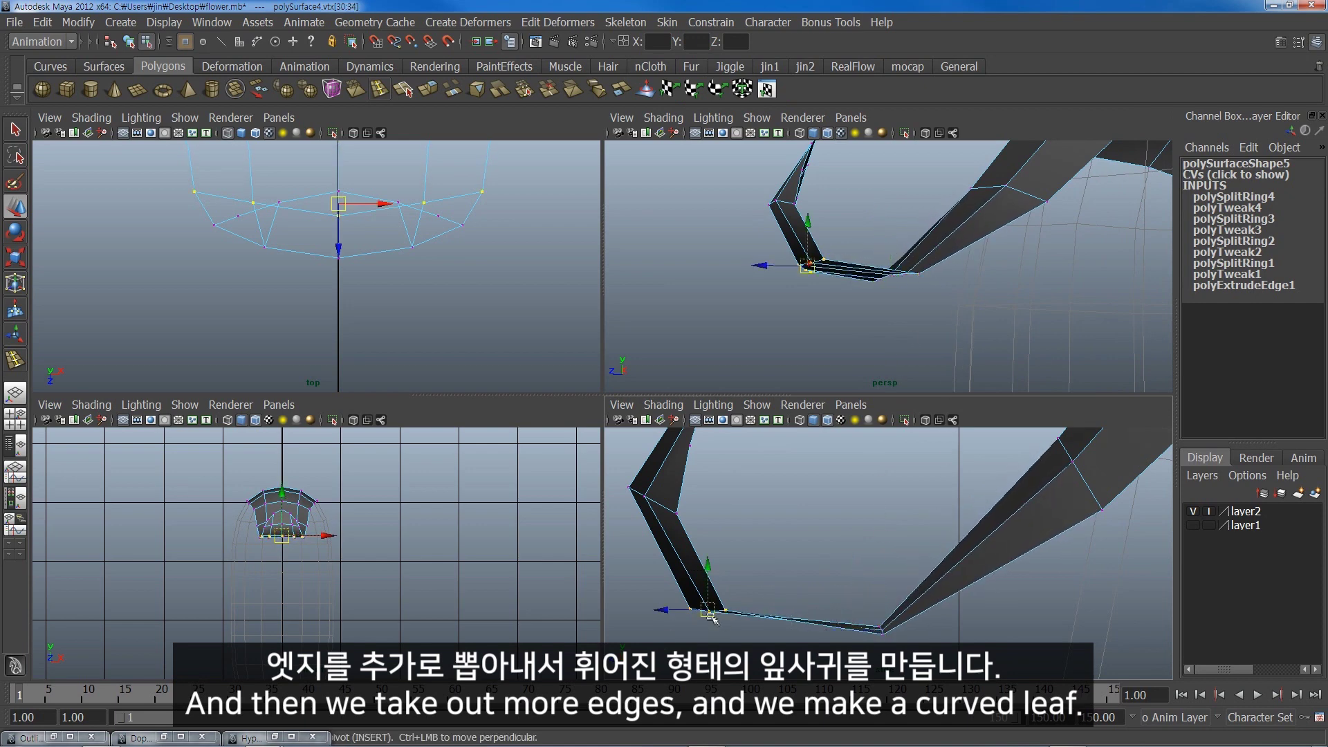
pyautogui.press('space')
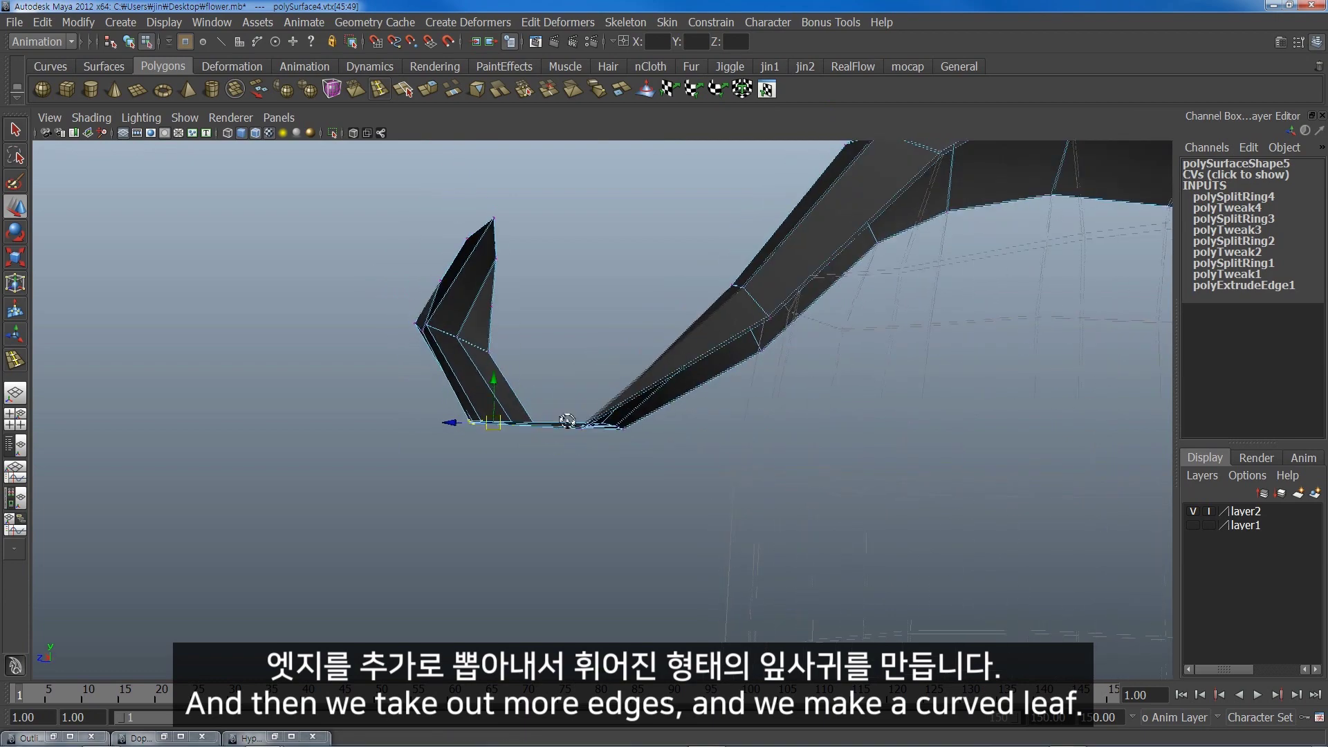
pyautogui.scroll(-4, 567, 420)
pyautogui.scroll(-3, 526, 470)
# Preview the smoothed leaf, then leave vertex mode and select the whole leaf object
pyautogui.press('3')
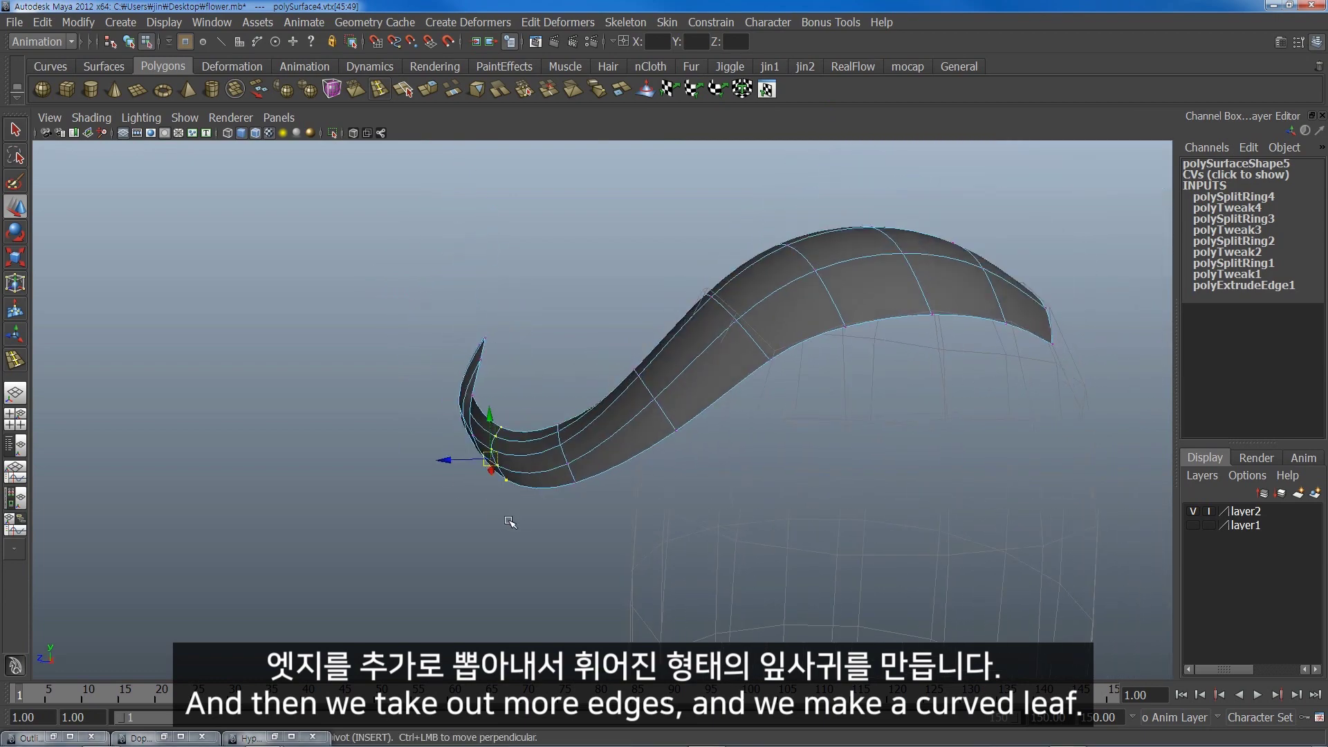
pyautogui.keyDown('alt'); pyautogui.moveTo(510, 522); pyautogui.dragTo(673, 441); pyautogui.keyUp('alt')
pyautogui.press('q')
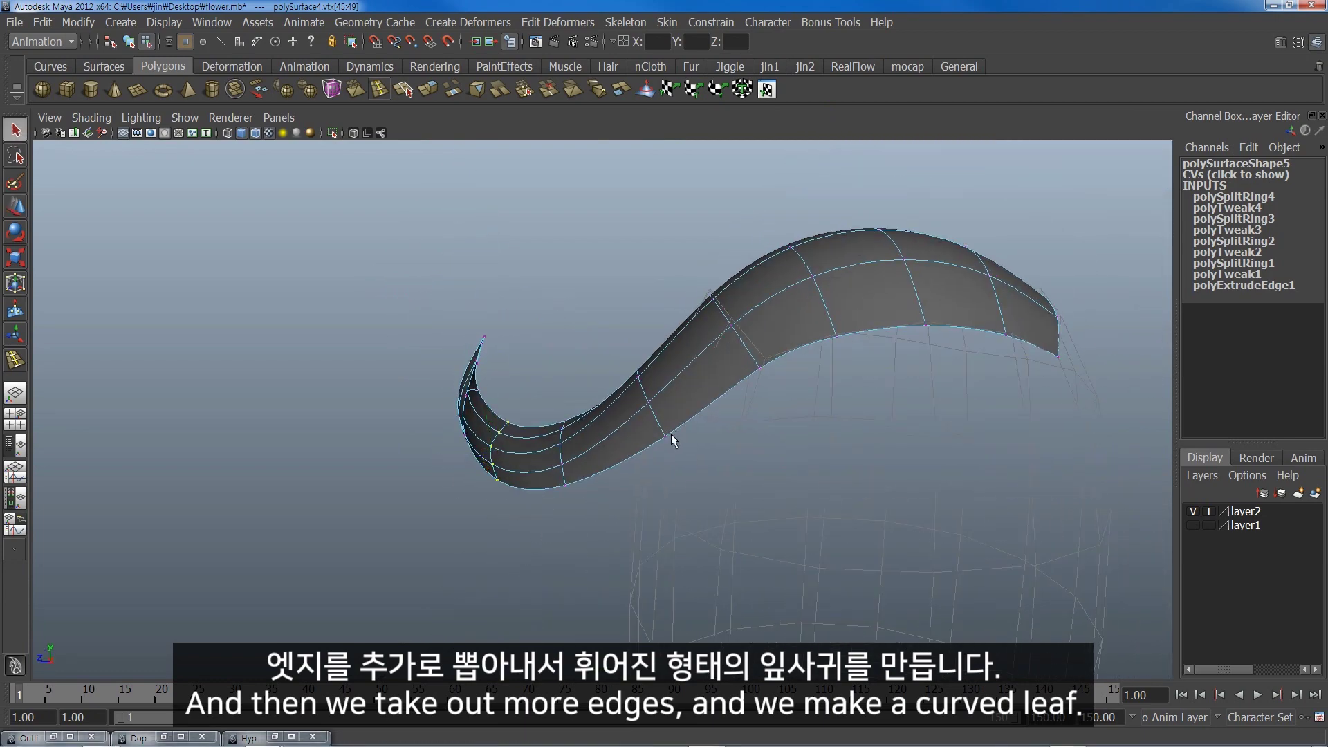
pyautogui.press('F8')
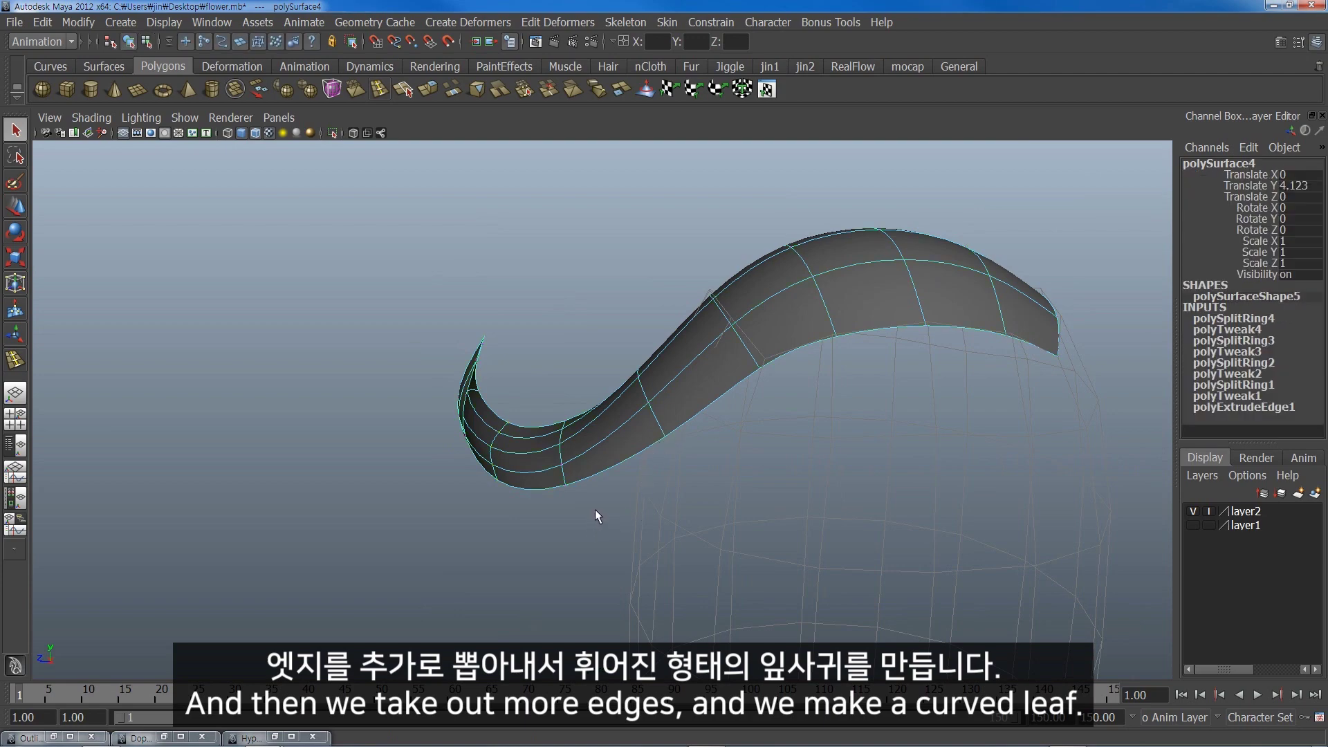
pyautogui.press('1')
pyautogui.click(558, 543)
pyautogui.moveTo(558, 544)
pyautogui.keyDown('alt'); pyautogui.mouseDown()
pyautogui.moveTo(578, 444)
pyautogui.moveTo(608, 424)
pyautogui.moveTo(513, 463)
pyautogui.moveTo(528, 459)
pyautogui.mouseUp(); pyautogui.keyUp('alt')
pyautogui.click(473, 493)
pyautogui.moveTo(473, 494)
pyautogui.keyDown('alt'); pyautogui.mouseDown()
pyautogui.moveTo(510, 483)
pyautogui.moveTo(608, 614)
pyautogui.moveTo(539, 485)
pyautogui.moveTo(476, 465)
pyautogui.moveTo(466, 547)
pyautogui.moveTo(513, 546)
pyautogui.moveTo(539, 445)
pyautogui.mouseUp(); pyautogui.keyUp('alt')
# Delete the leaf's construction history, centre its pivot, and select its lower faces
pyautogui.hotkey('alt', 'shift', 'd')
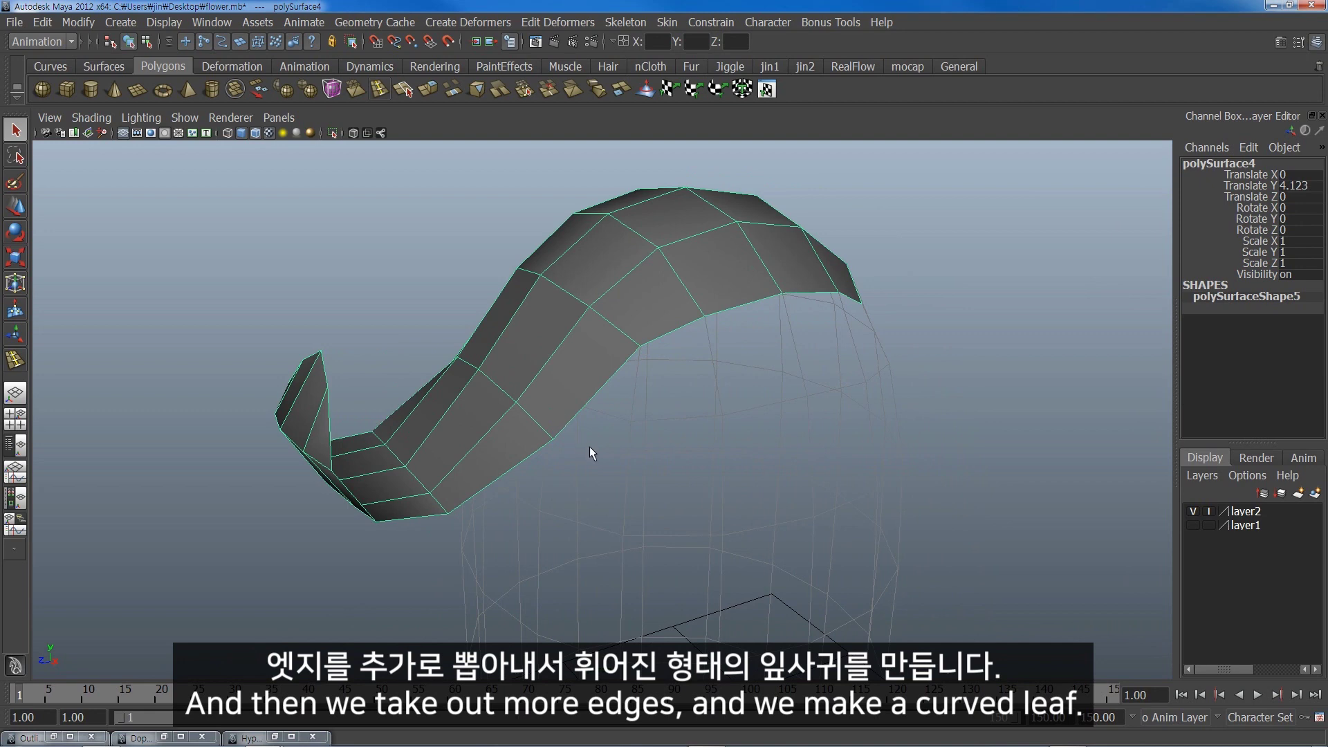
pyautogui.press('w')
pyautogui.keyDown('alt'); pyautogui.moveTo(623, 444); pyautogui.dragTo(609, 425); pyautogui.keyUp('alt')
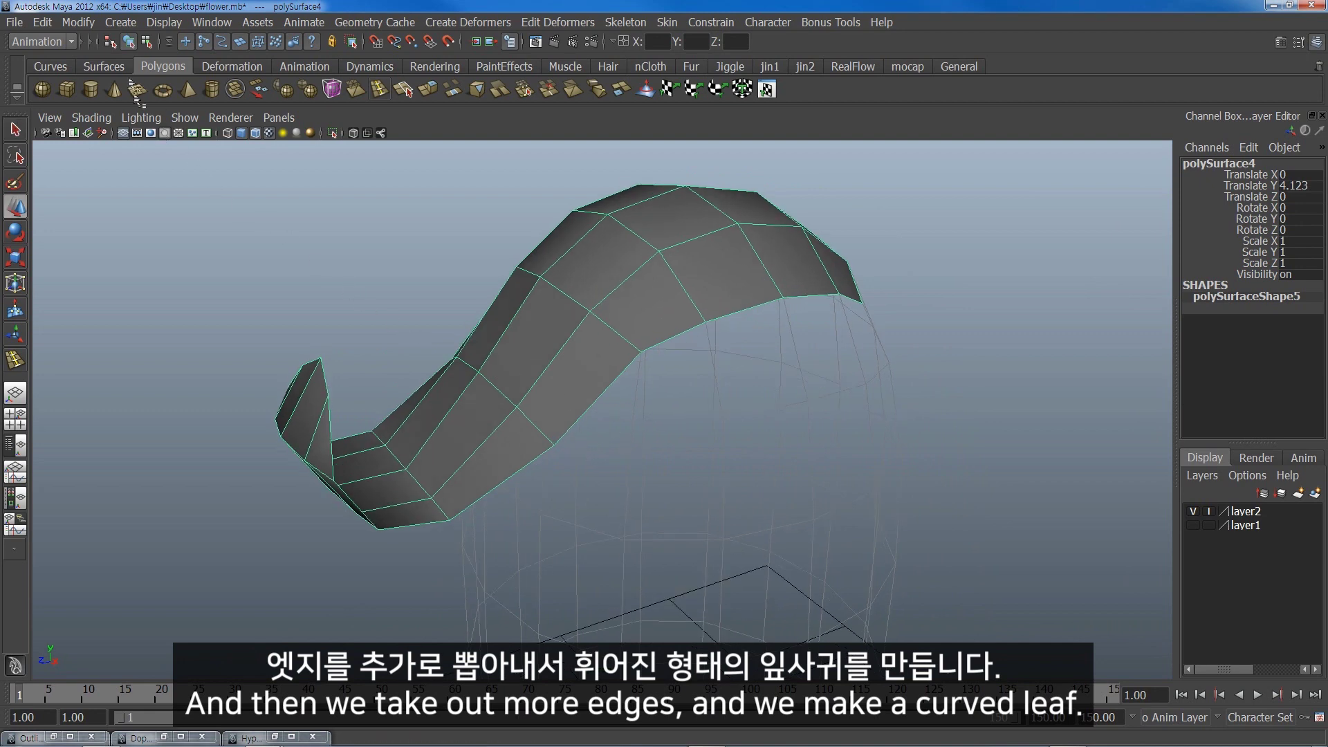
pyautogui.click(42, 22)
pyautogui.click(90, 184)
pyautogui.moveTo(609, 416)
pyautogui.keyDown('alt'); pyautogui.mouseDown()
pyautogui.moveTo(676, 415)
pyautogui.moveTo(588, 418)
pyautogui.moveTo(694, 410)
pyautogui.moveTo(699, 381)
pyautogui.moveTo(668, 376)
pyautogui.moveTo(633, 443)
pyautogui.moveTo(512, 401)
pyautogui.moveTo(554, 374)
pyautogui.mouseUp(); pyautogui.keyUp('alt')
pyautogui.press('q')
pyautogui.press('F11')
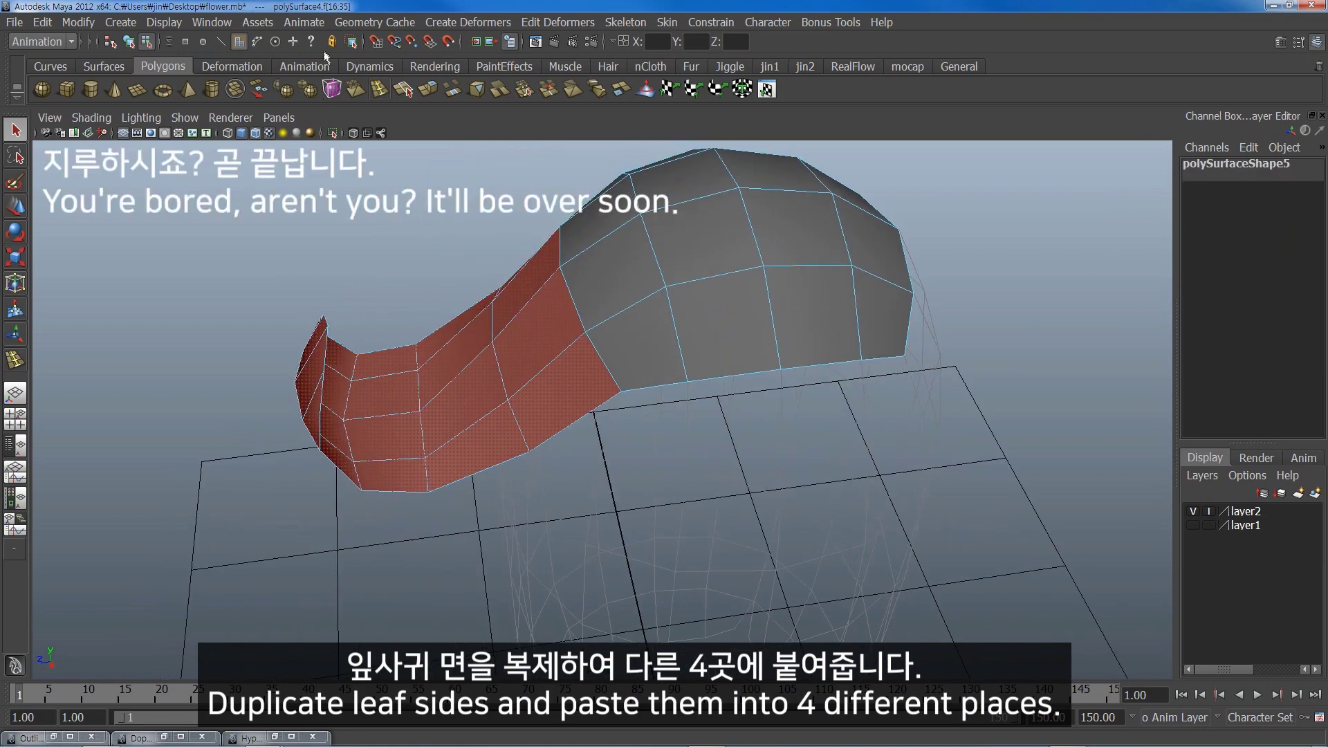
# Duplicate the selected leaf faces into polySurface8 with Duplicate Face, and reopen the Outliner
pyautogui.click(41, 42)
pyautogui.click(38, 68)
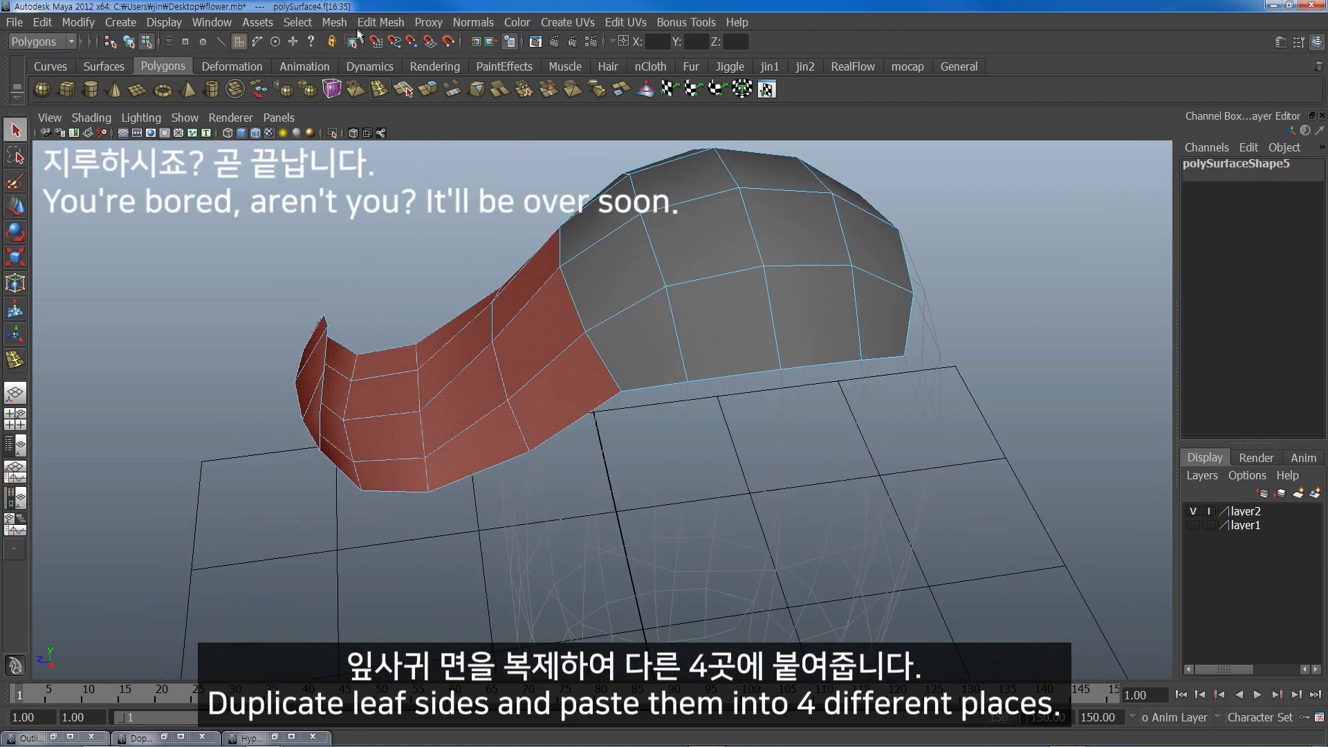
pyautogui.click(380, 22)
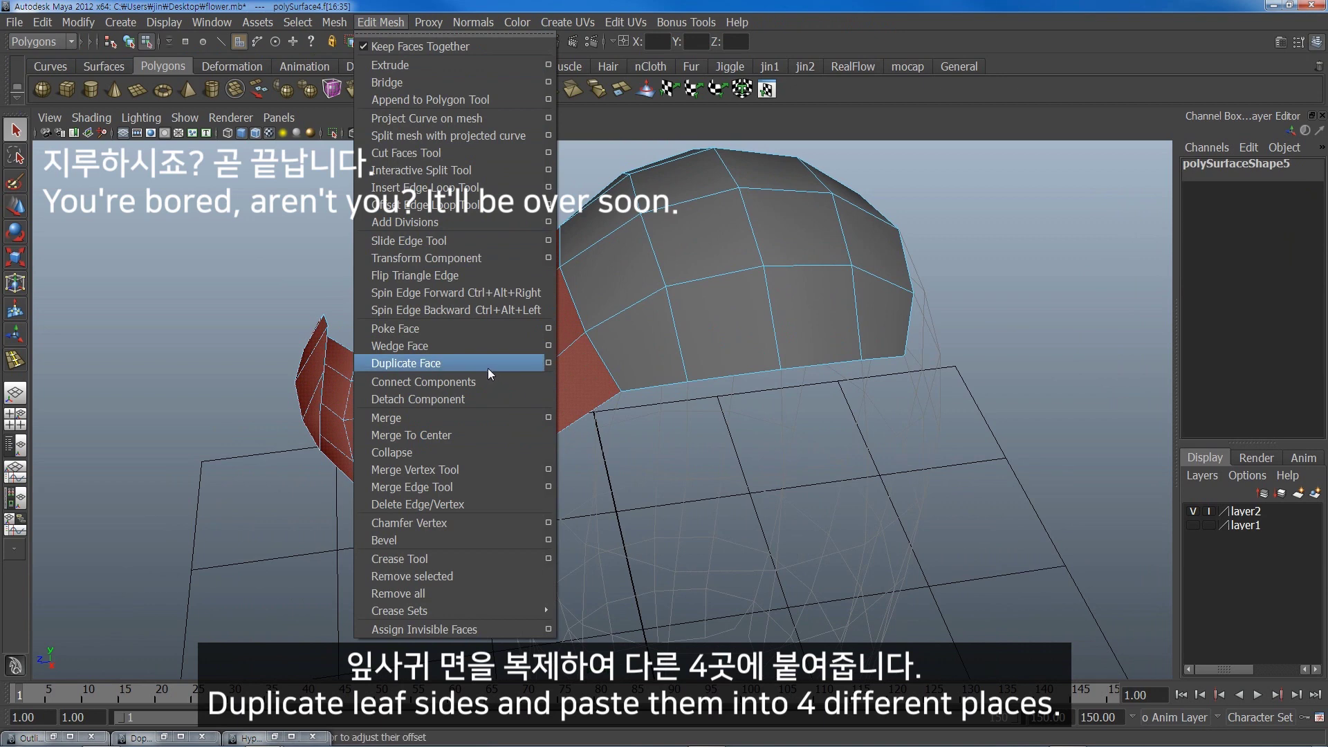
pyautogui.click(484, 363)
pyautogui.keyDown('alt'); pyautogui.moveTo(482, 382); pyautogui.dragTo(503, 391); pyautogui.keyUp('alt')
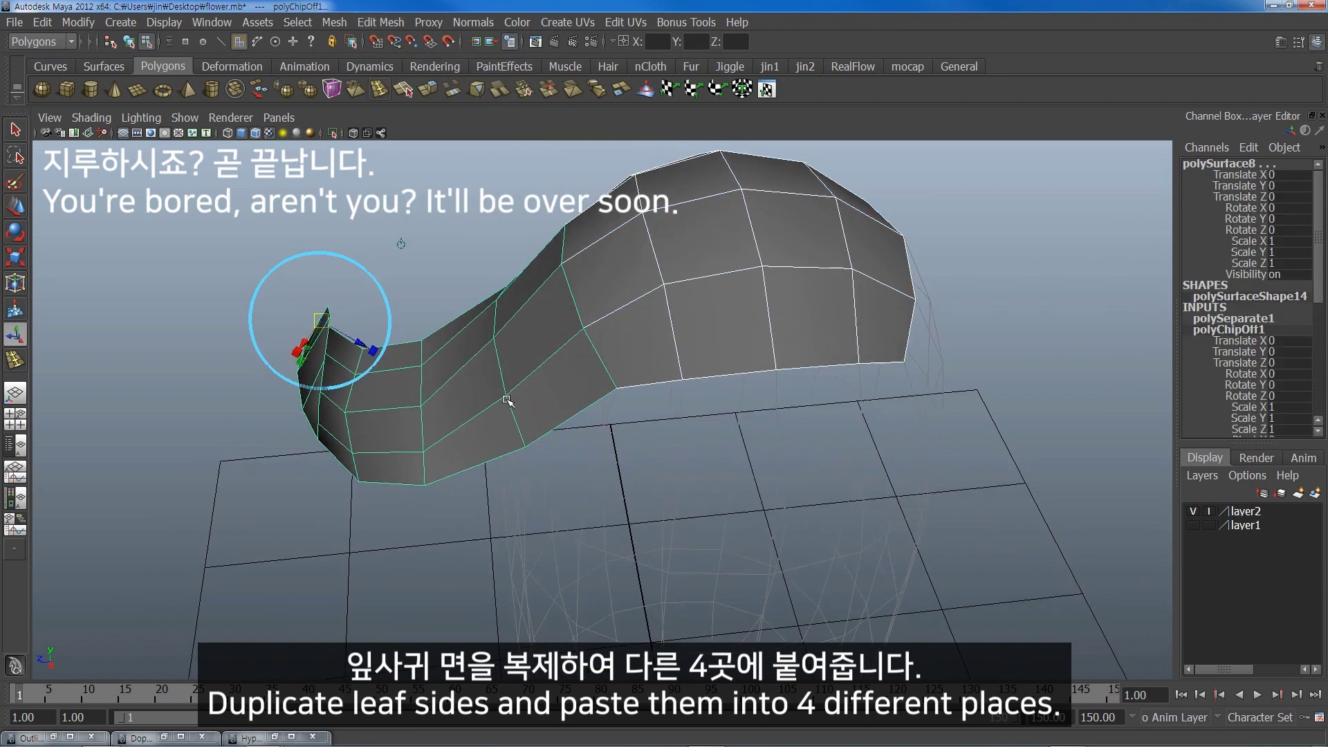
pyautogui.click(509, 401)
pyautogui.click(54, 737)
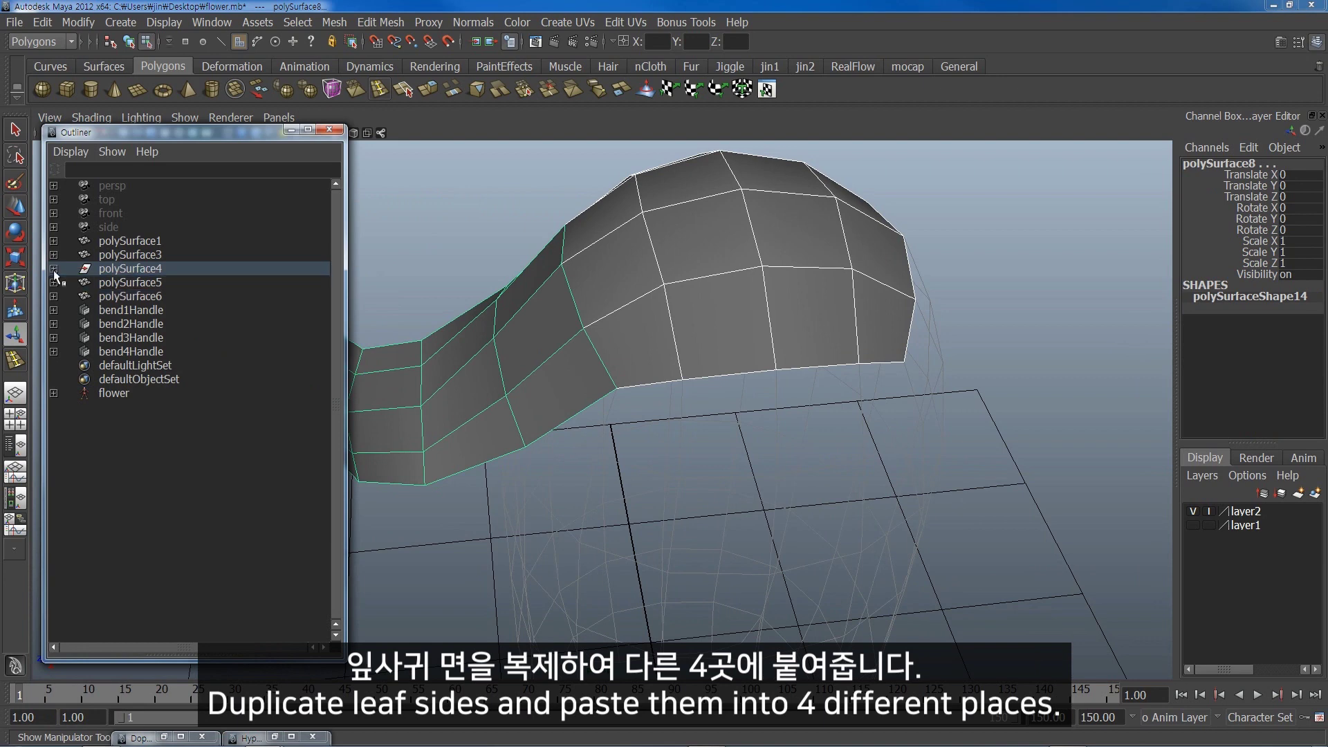
# Ungroup polySurface4 and select polySurface8 on its own
pyautogui.click(102, 270)
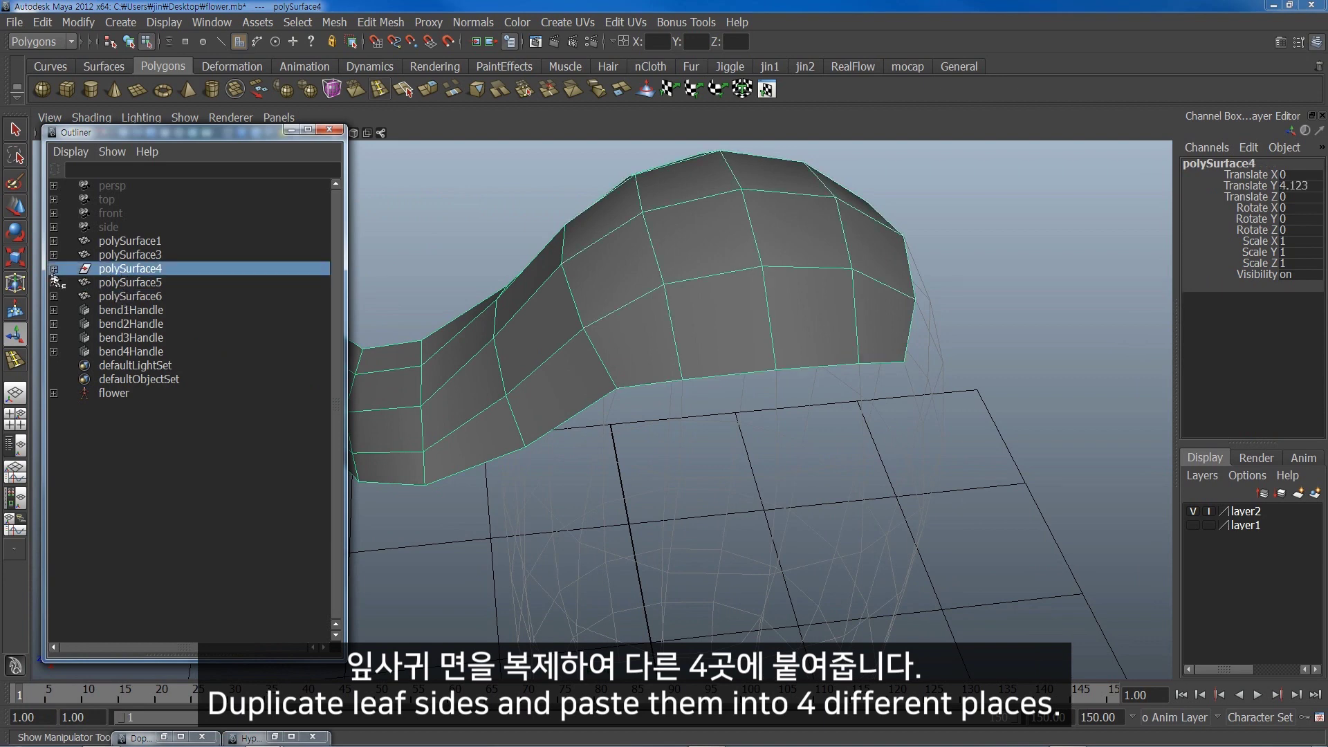
pyautogui.click(42, 22)
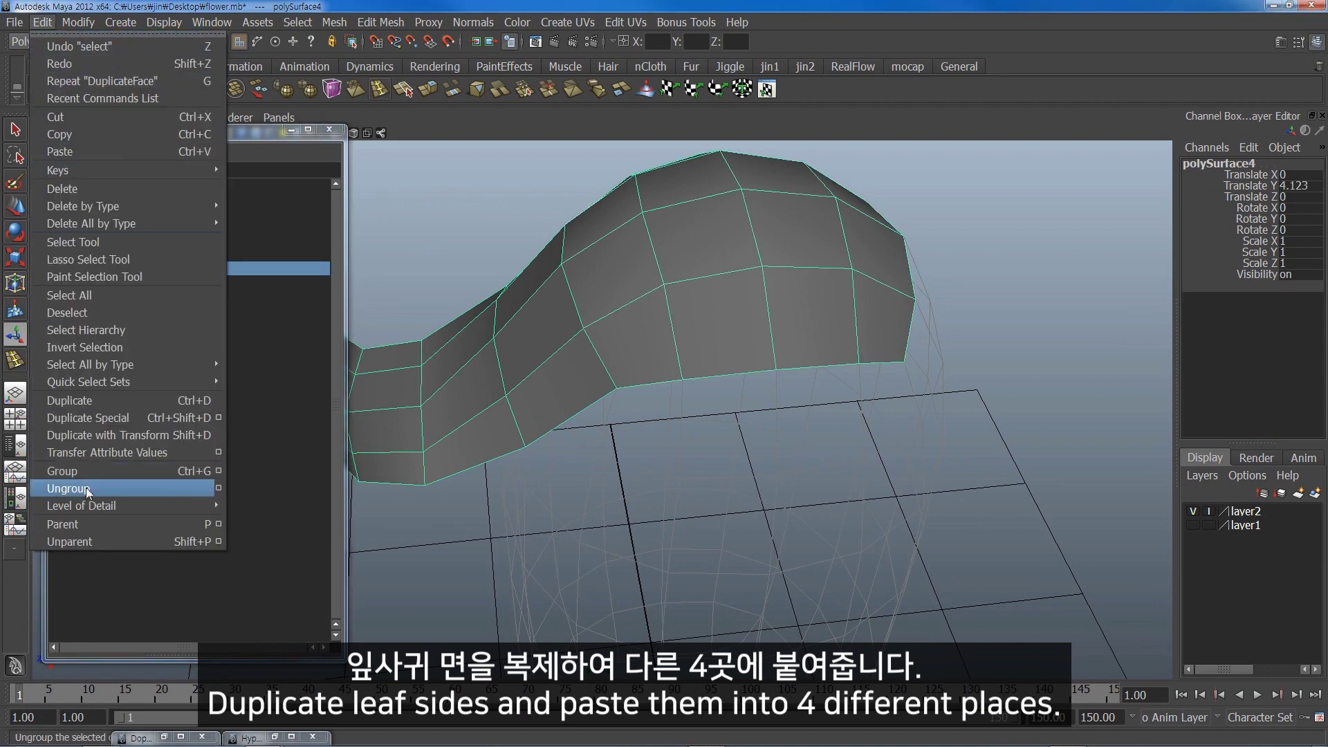
pyautogui.click(87, 489)
pyautogui.click(131, 365)
pyautogui.press('w')
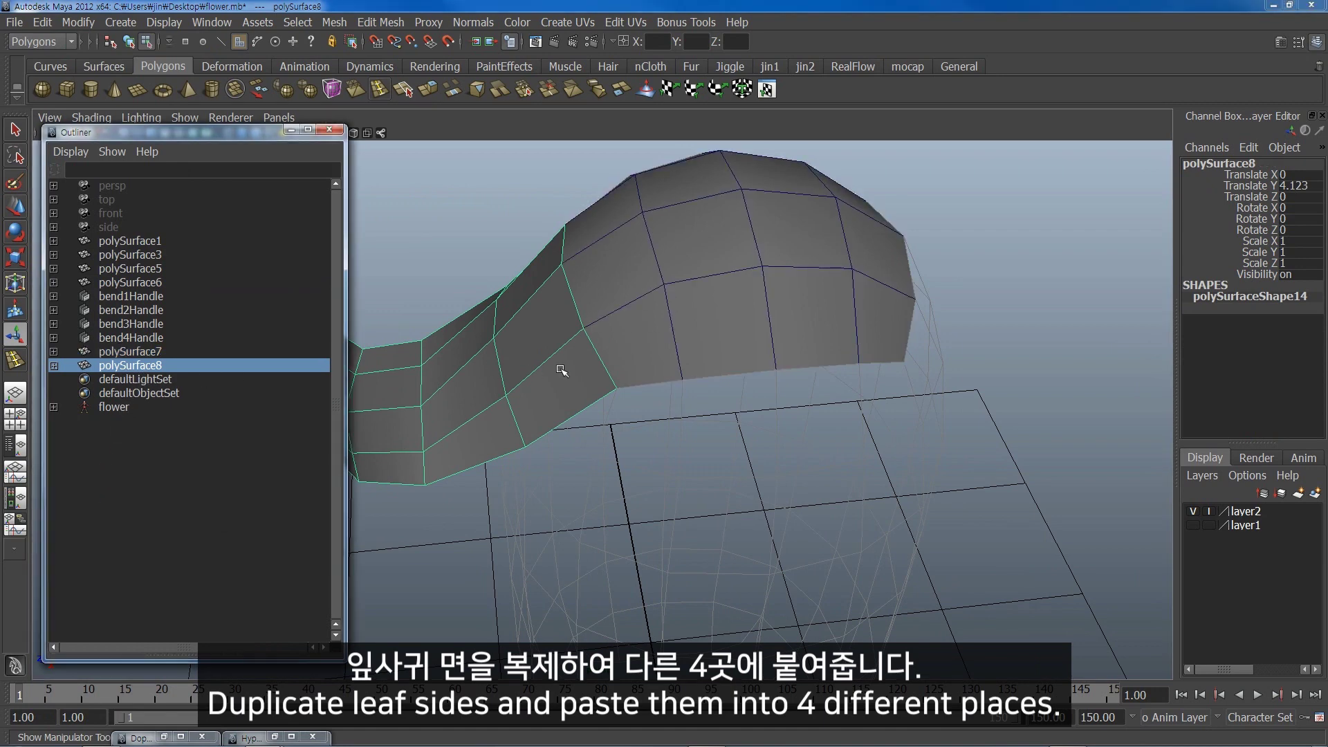
pyautogui.keyDown('alt'); pyautogui.moveTo(622, 378); pyautogui.dragTo(688, 378); pyautogui.keyUp('alt')
# Centre polySurface8's pivot, then snap it to the leaf's base edge vertex
pyautogui.click(78, 23)
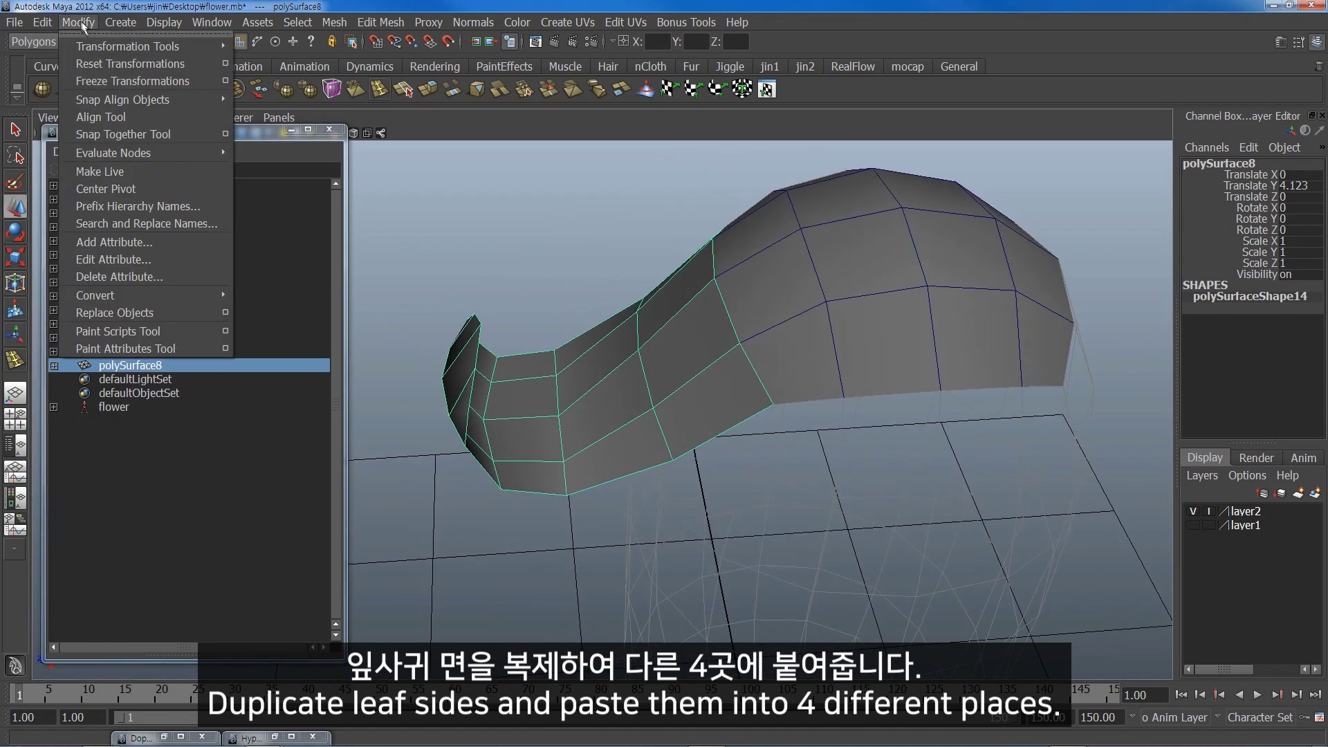
pyautogui.click(132, 199)
pyautogui.keyDown('alt'); pyautogui.moveTo(720, 374); pyautogui.dragTo(691, 393); pyautogui.keyUp('alt')
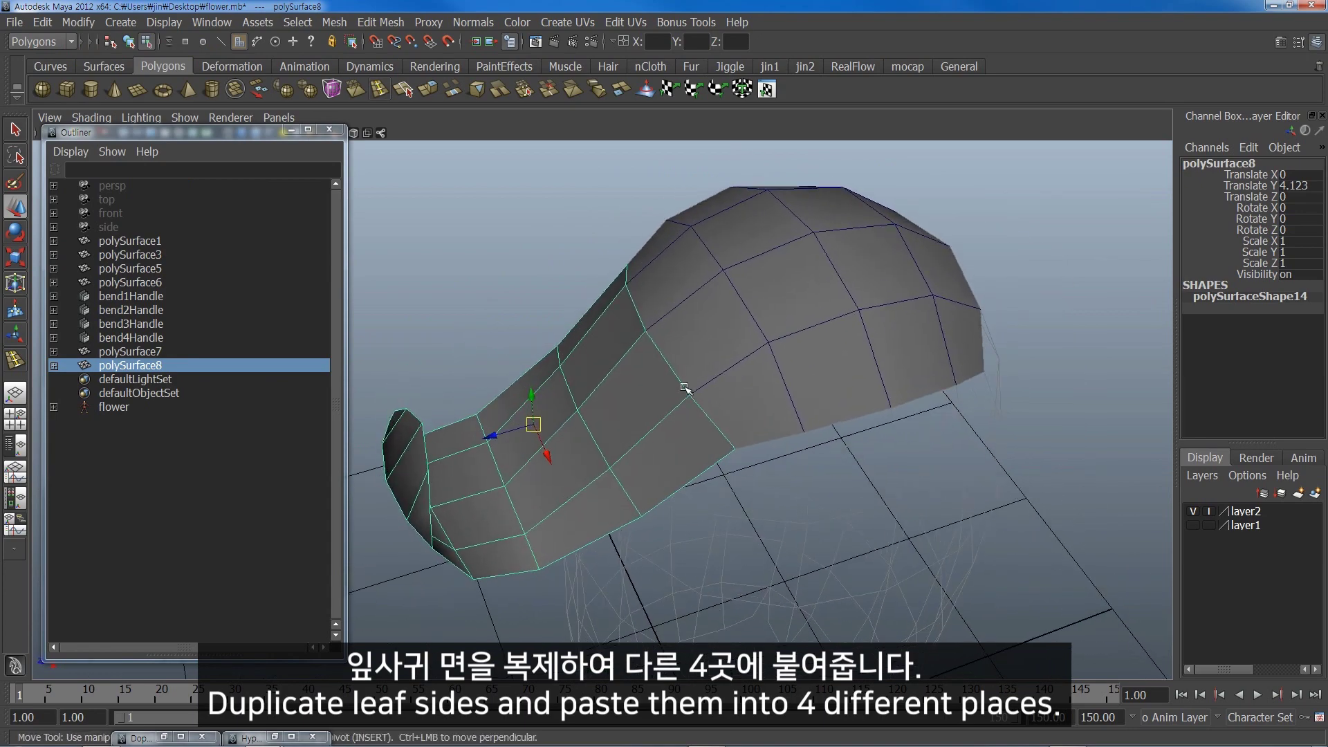
pyautogui.press('Insert')
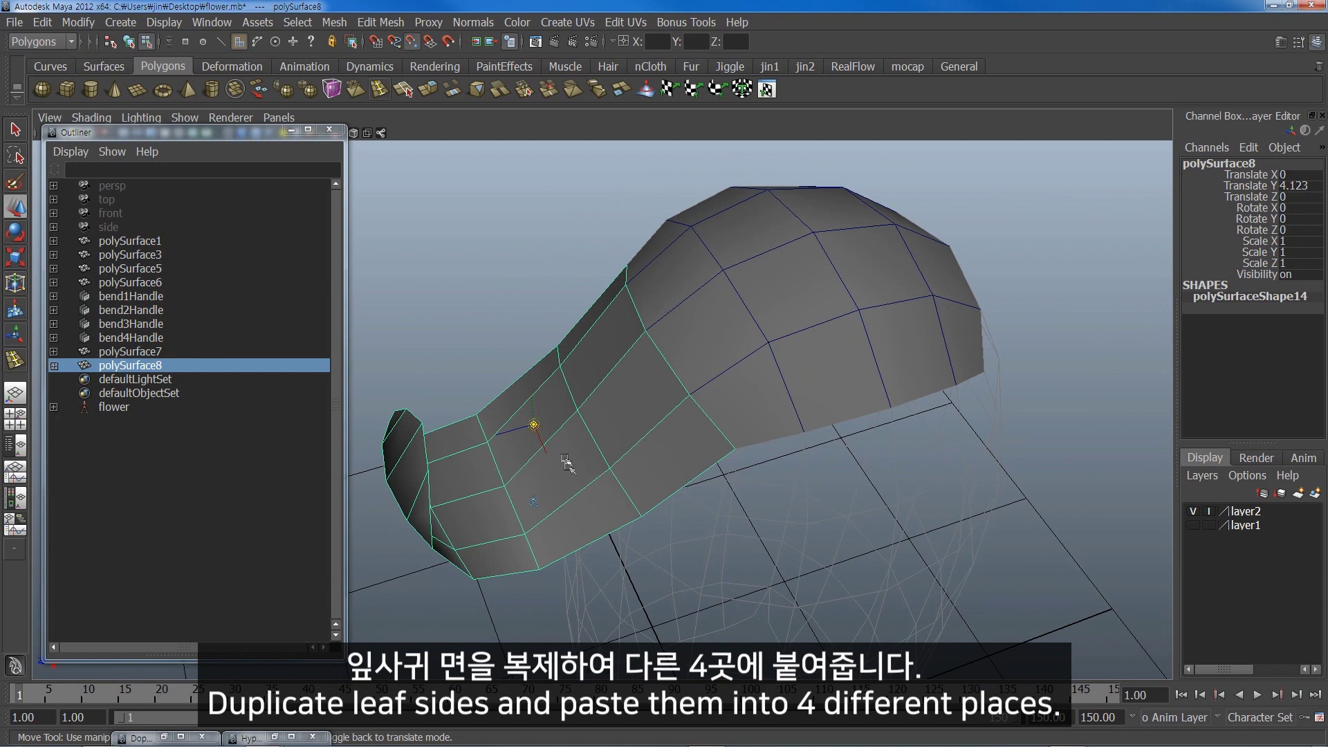
pyautogui.moveTo(540, 432); pyautogui.dragTo(723, 467)
pyautogui.press('Insert')
pyautogui.keyDown('alt'); pyautogui.moveTo(697, 449); pyautogui.dragTo(625, 465); pyautogui.keyUp('alt')
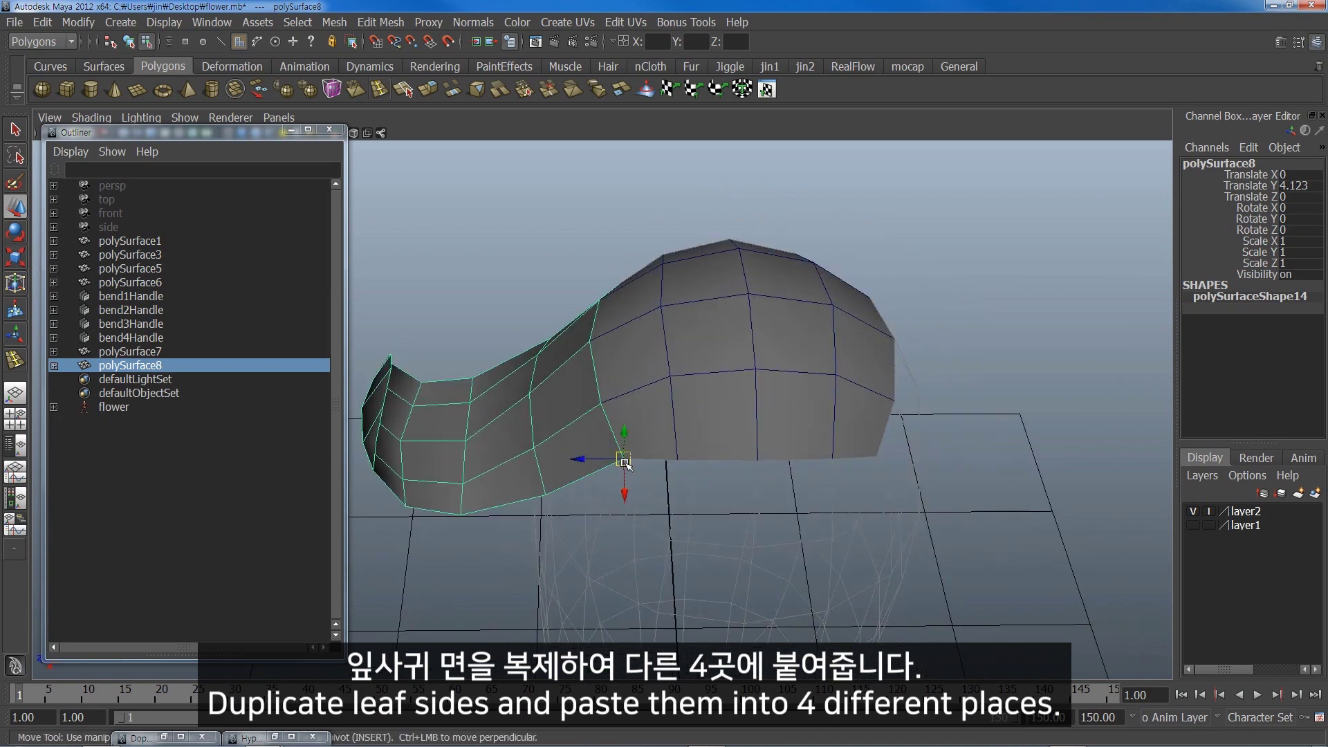
# Freeze the leaf copy's transforms and set its Y rotation to 90
pyautogui.press('e')
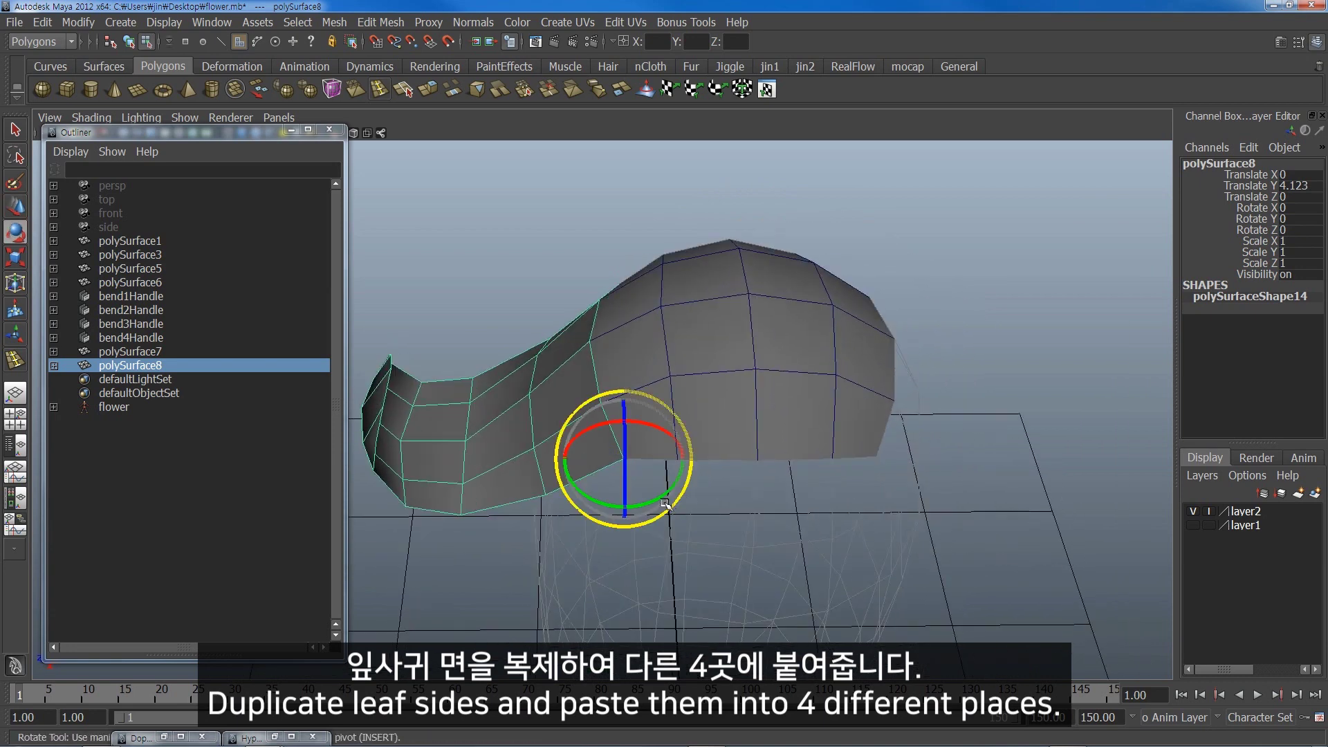
pyautogui.moveTo(648, 501); pyautogui.dragTo(908, 429)
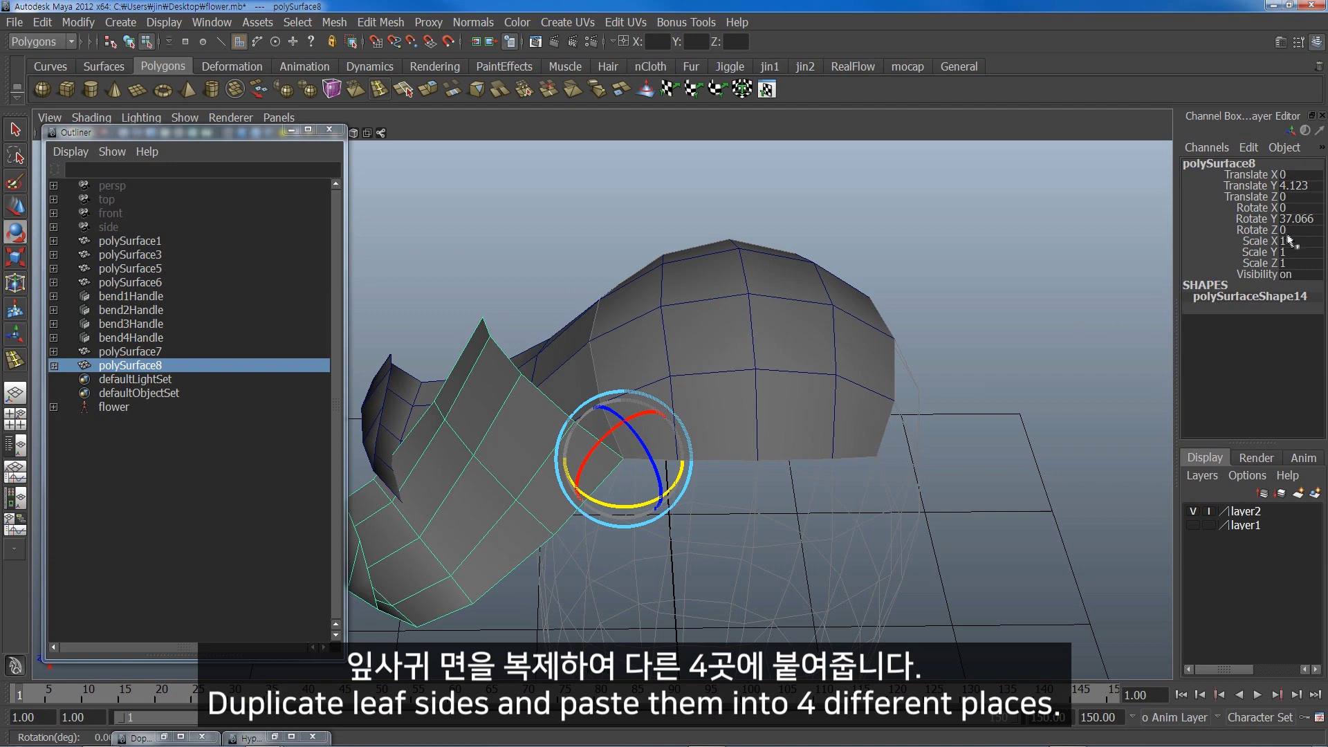
pyautogui.hotkey('ctrl', 'z')
pyautogui.click(78, 22)
pyautogui.click(102, 80)
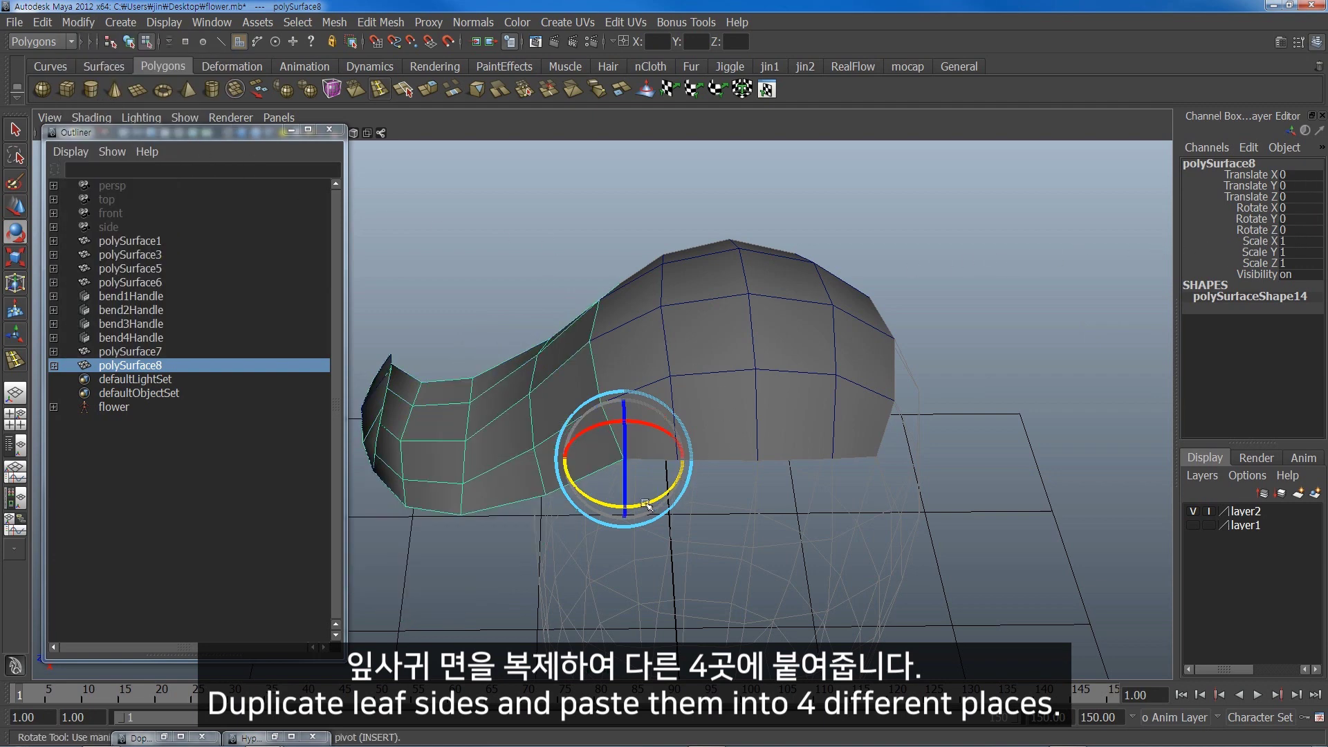
pyautogui.moveTo(647, 503); pyautogui.dragTo(660, 515)
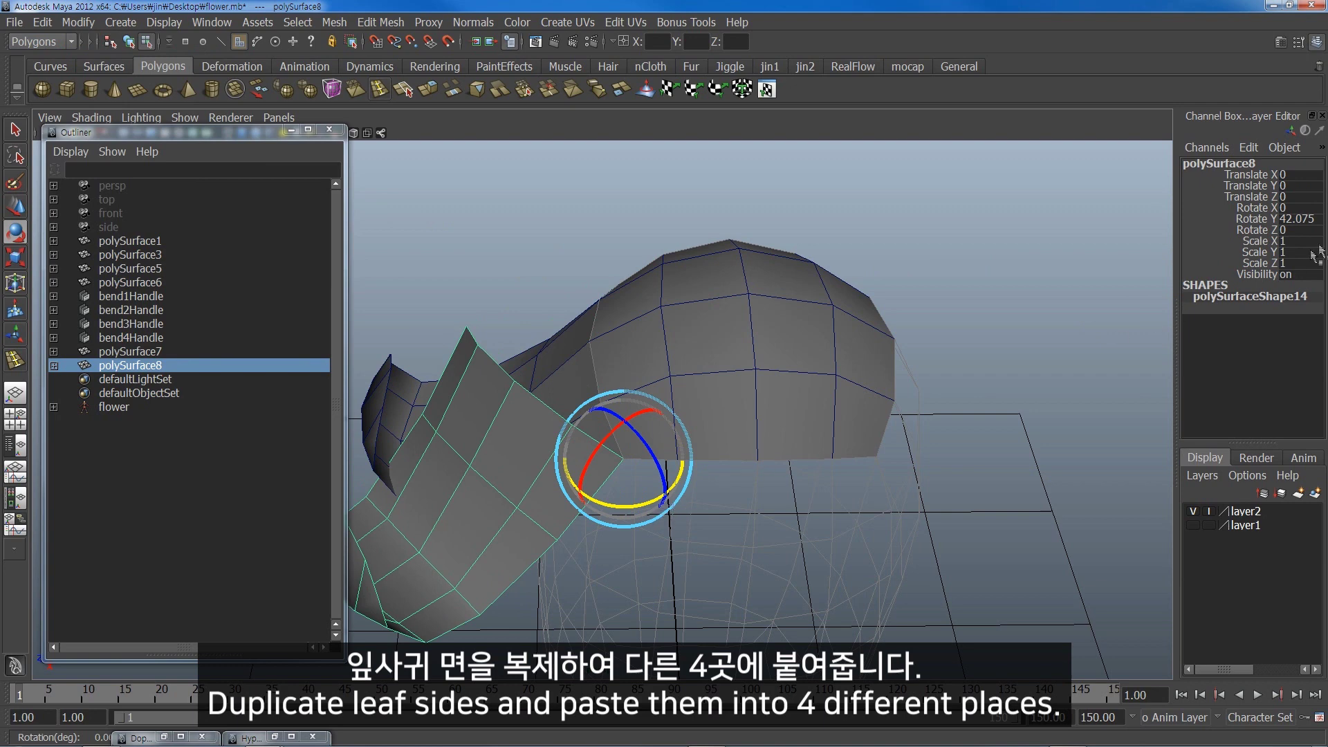
pyautogui.write('90')
pyautogui.press('Return')
# Move the leaf to Z -3.747 beside the bud and duplicate it as polySurface9
pyautogui.press('w')
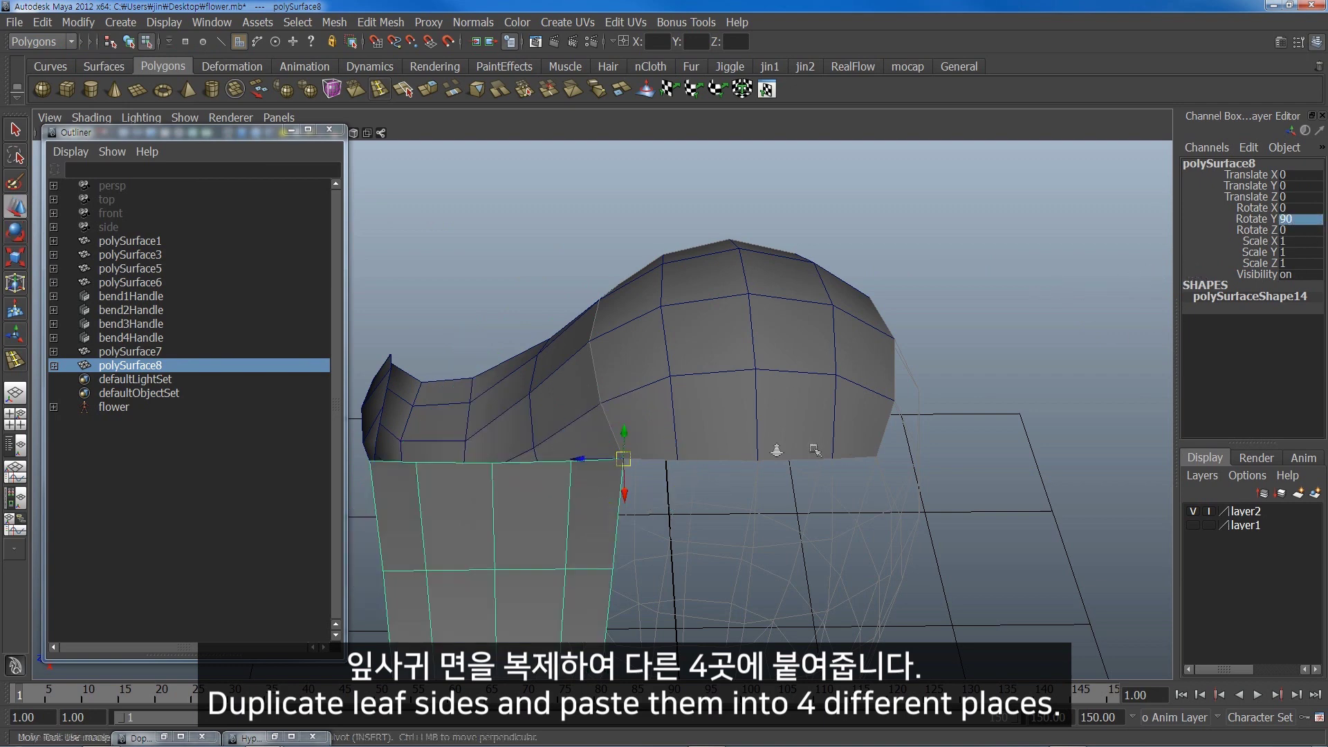
pyautogui.keyDown('alt'); pyautogui.moveTo(678, 472); pyautogui.dragTo(603, 455); pyautogui.keyUp('alt')
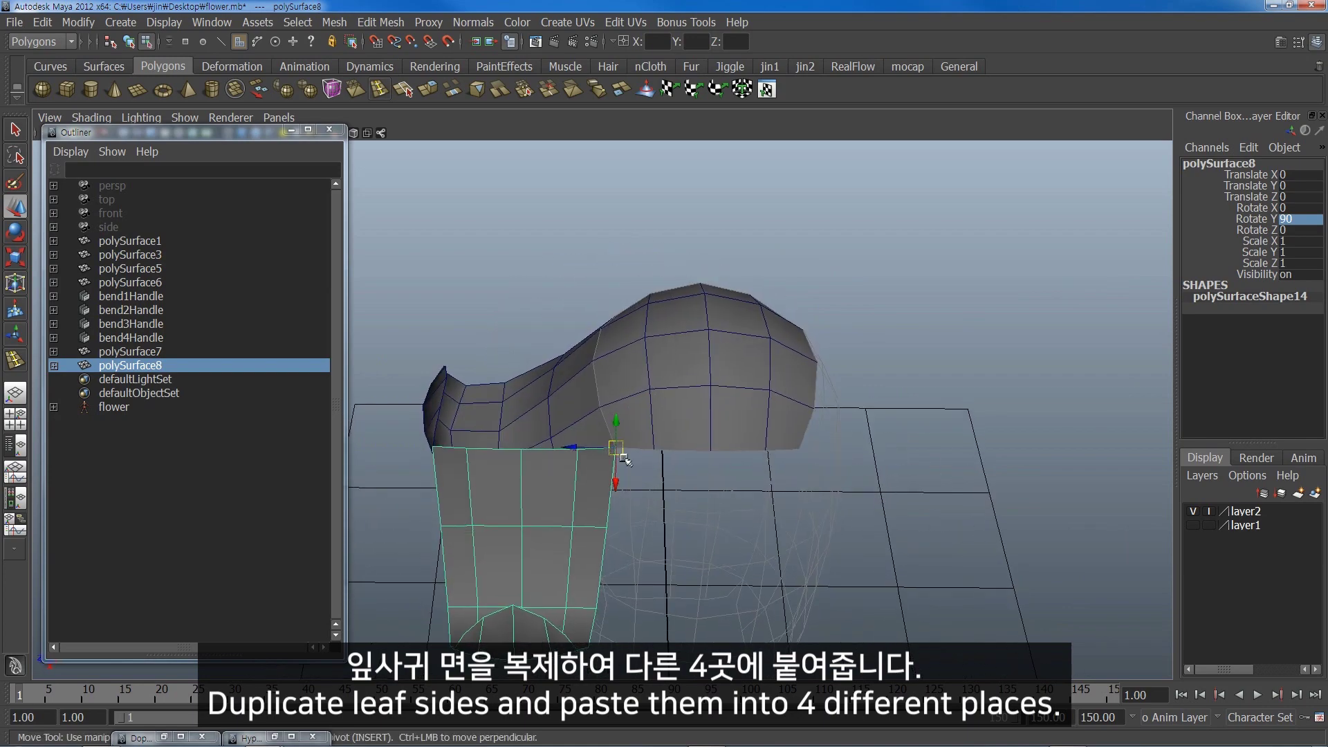
pyautogui.moveTo(626, 460)
pyautogui.mouseDown()
pyautogui.moveTo(792, 453)
pyautogui.moveTo(663, 368)
pyautogui.moveTo(741, 349)
pyautogui.mouseUp()
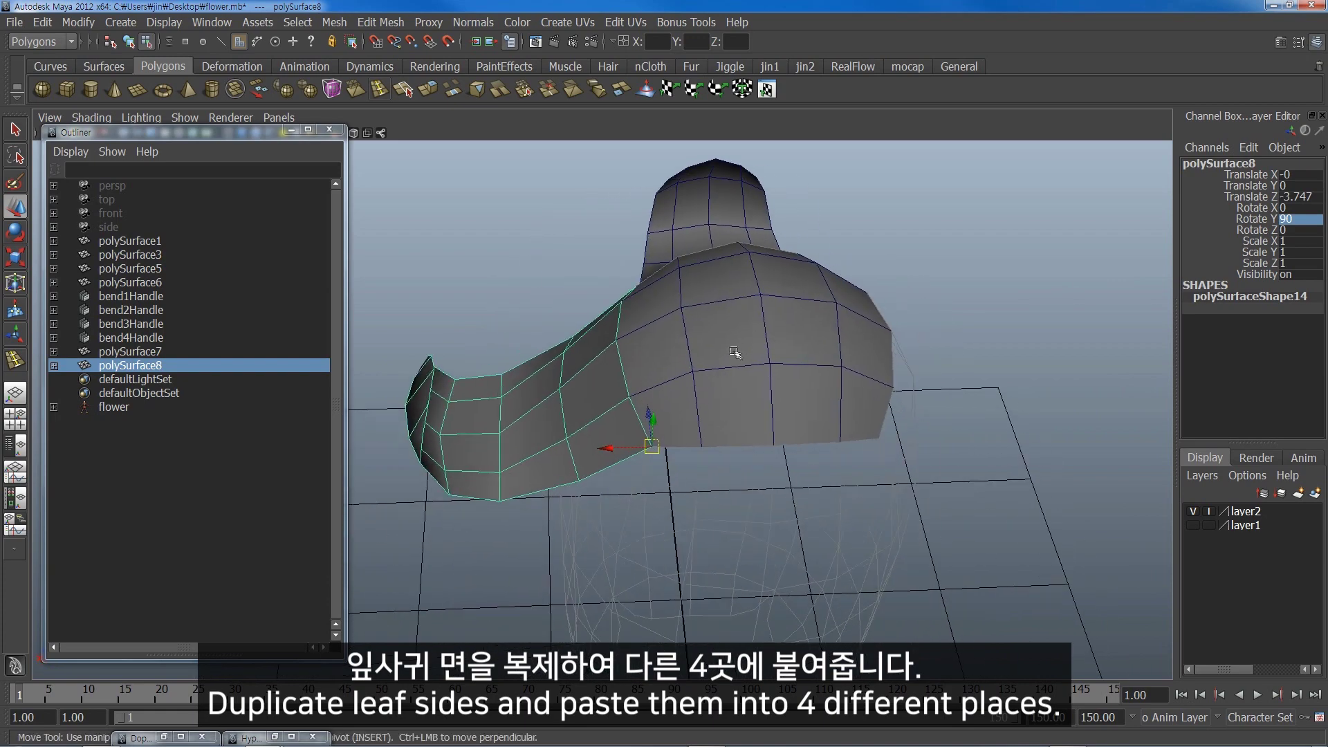
pyautogui.hotkey('ctrl', 'd')
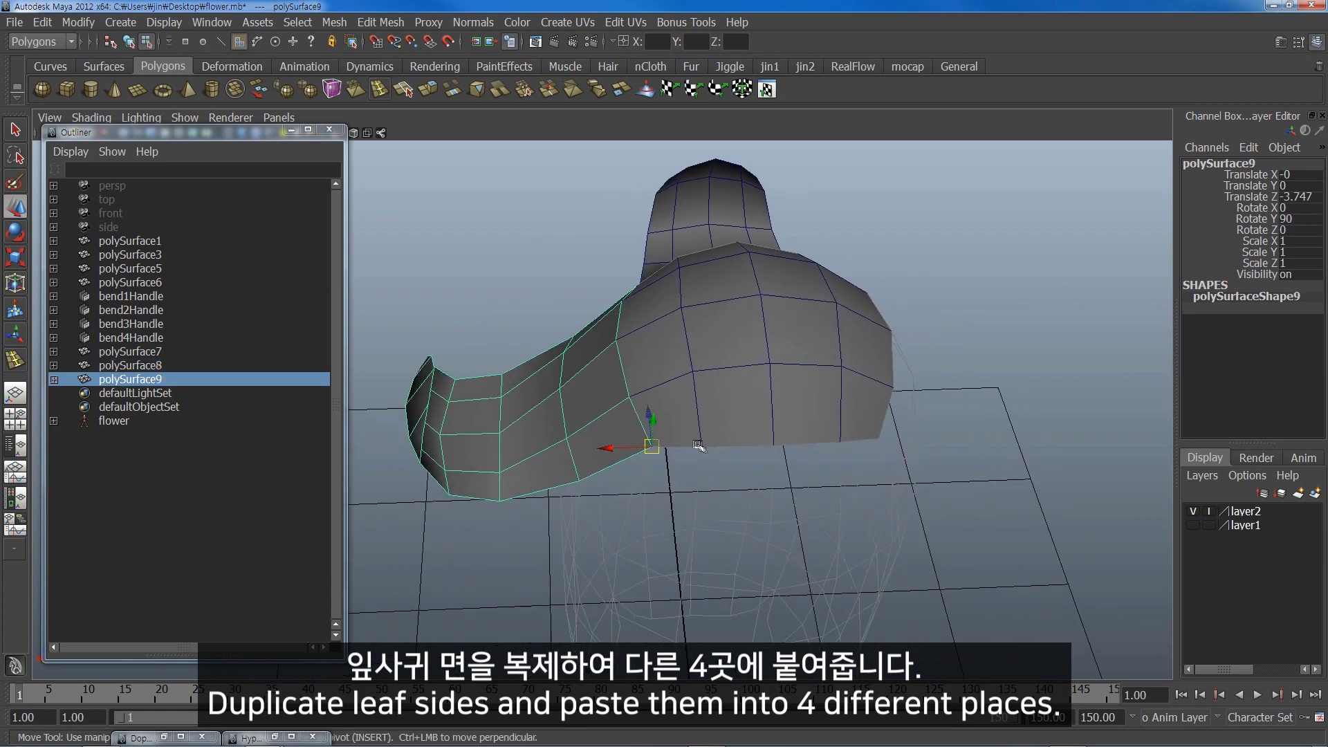
# Rotate polySurface9 to 180 on Y, move it to X -3.747, and duplicate it as polySurface10
pyautogui.press('e')
pyautogui.moveTo(667, 496); pyautogui.dragTo(780, 473)
pyautogui.write('18')
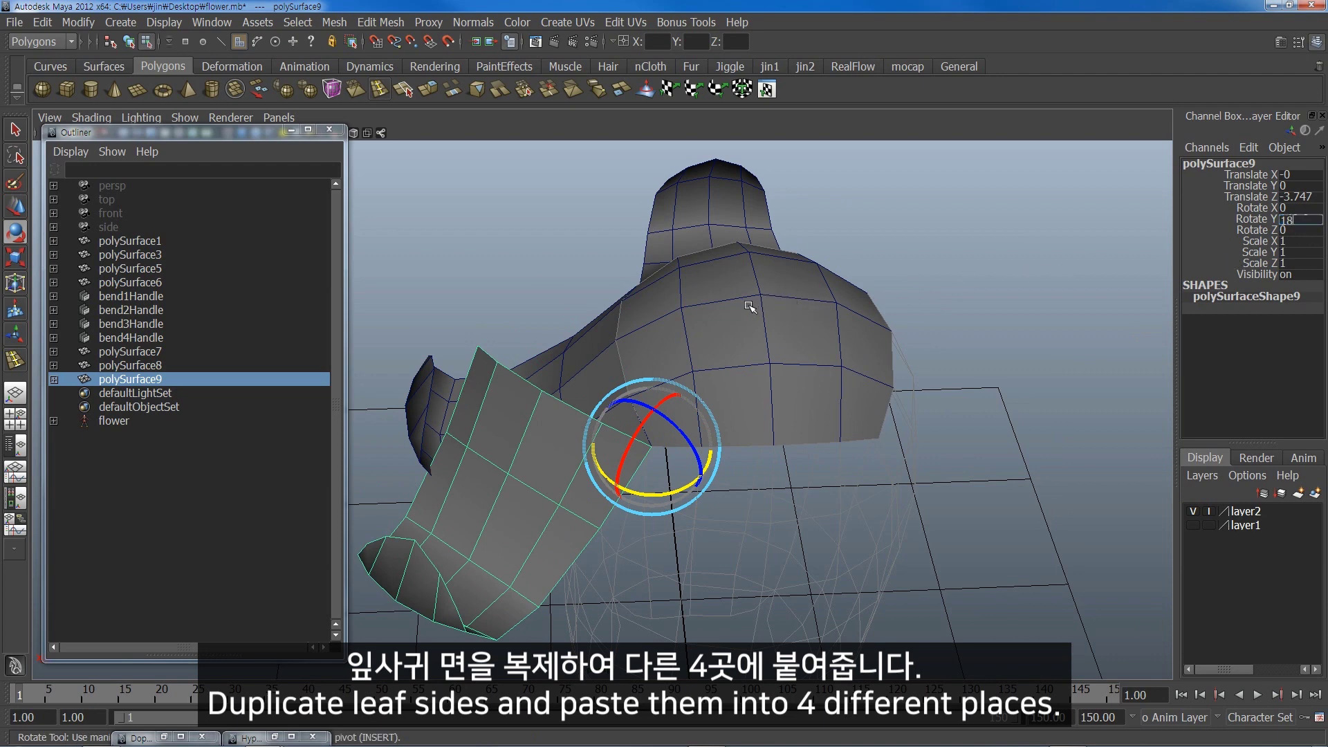
pyautogui.write('0')
pyautogui.press('Return')
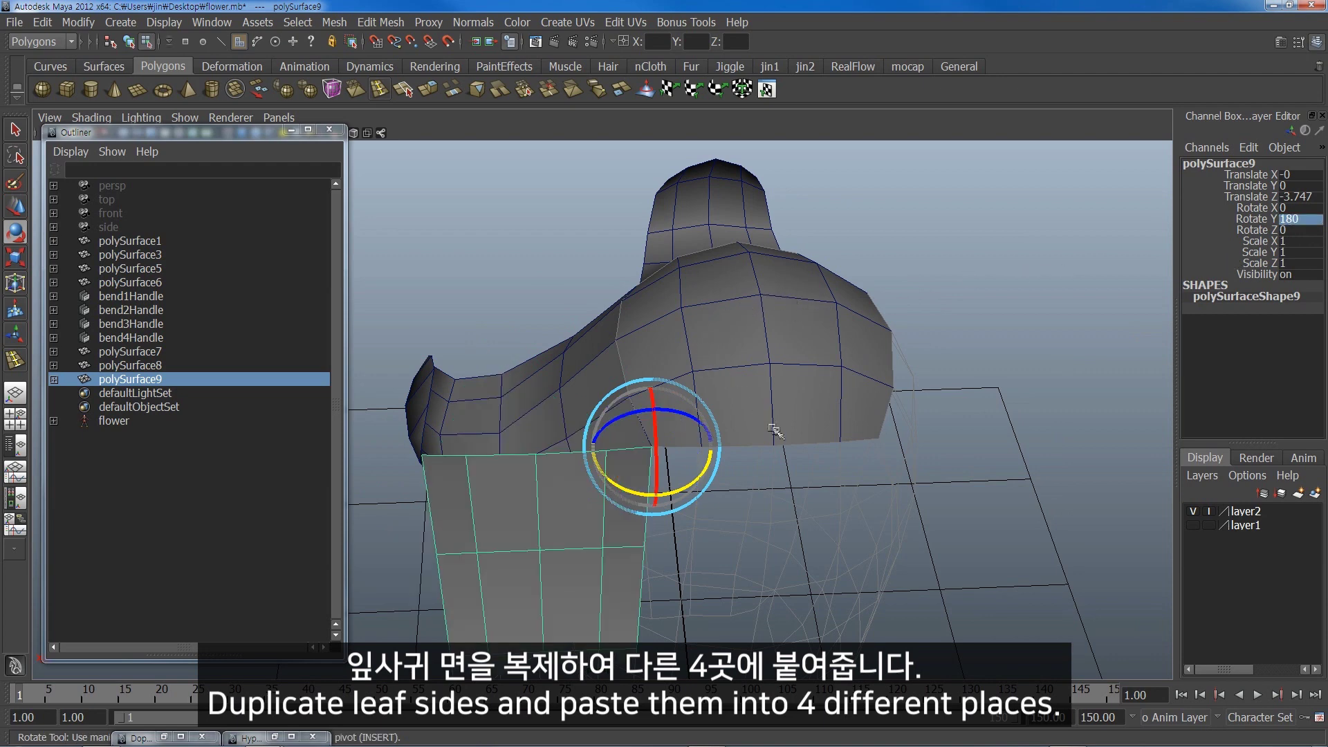
pyautogui.press('w')
pyautogui.keyDown('alt'); pyautogui.moveTo(775, 431); pyautogui.dragTo(749, 414); pyautogui.keyUp('alt')
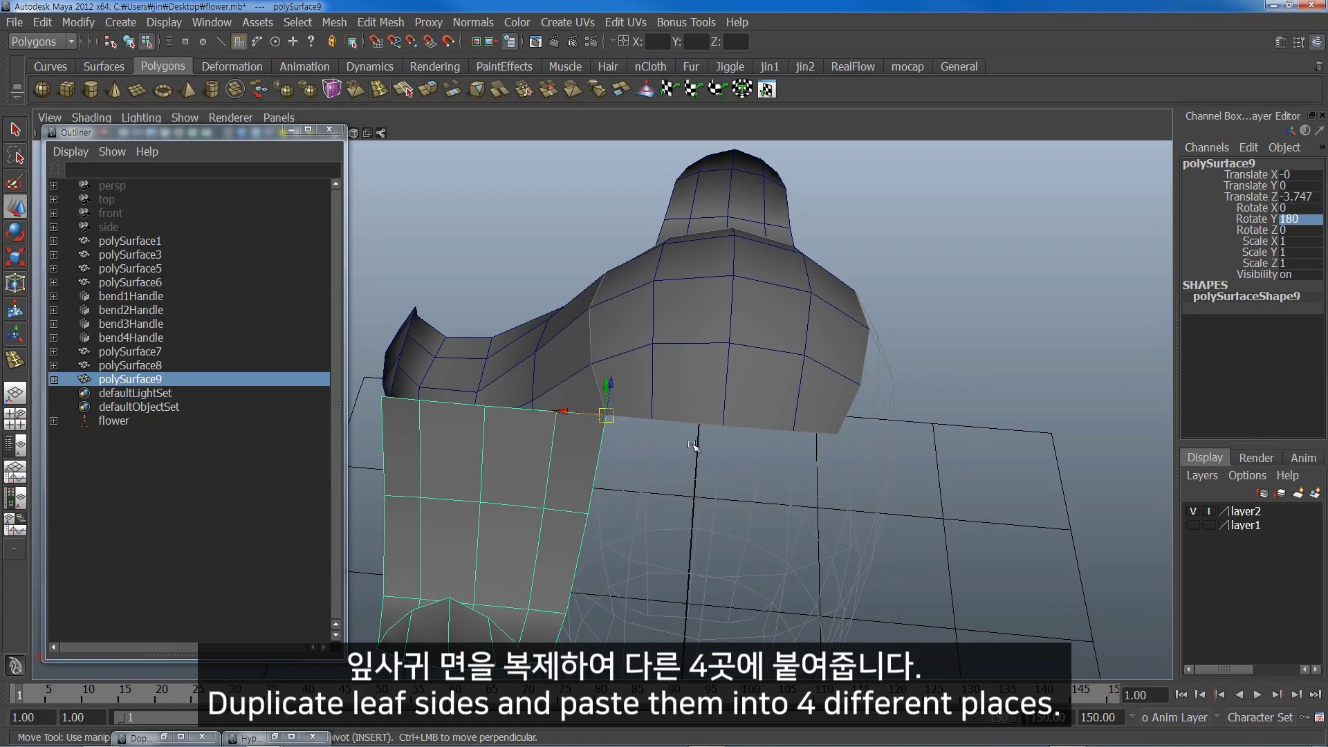
pyautogui.moveTo(608, 418)
pyautogui.mouseDown()
pyautogui.moveTo(841, 429)
pyautogui.moveTo(852, 388)
pyautogui.moveTo(680, 408)
pyautogui.moveTo(676, 397)
pyautogui.mouseUp()
pyautogui.hotkey('ctrl', 'd')
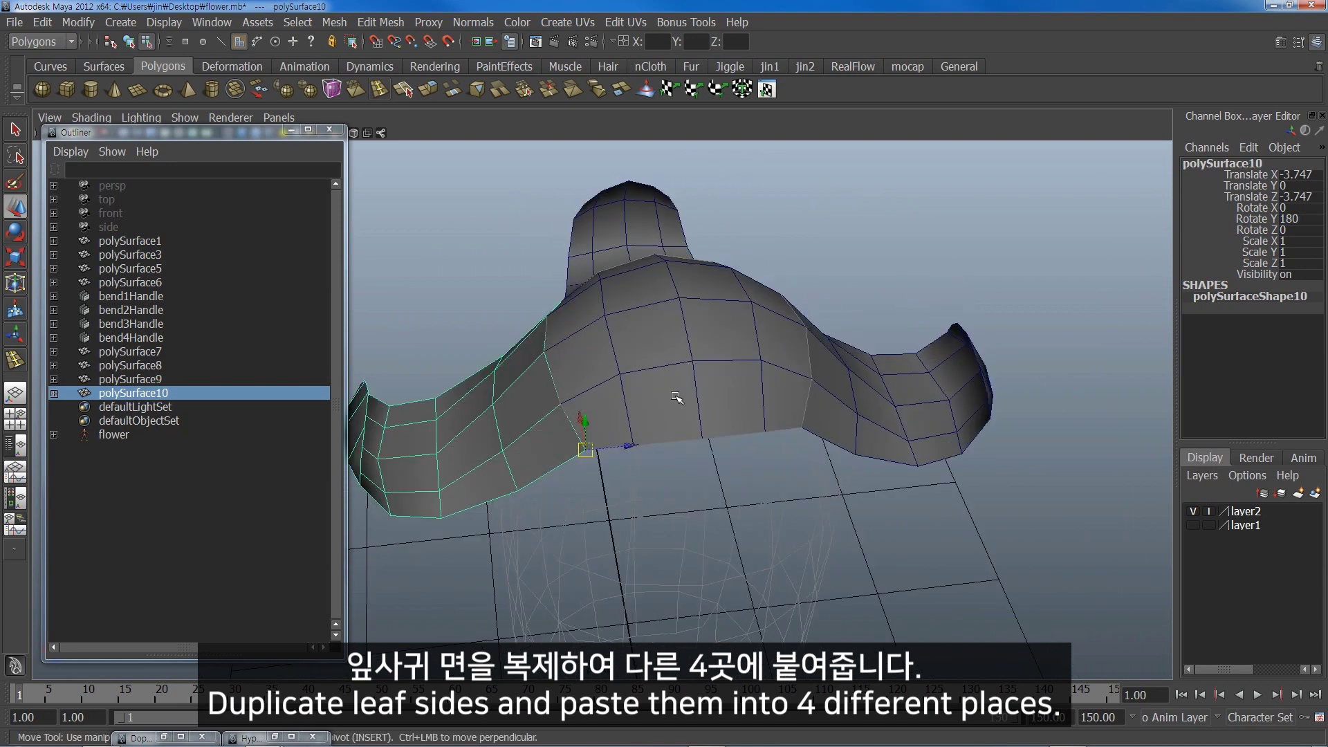
# Rotate polySurface10 to 270 on Y and move it to Z 0 on the fourth side
pyautogui.press('e')
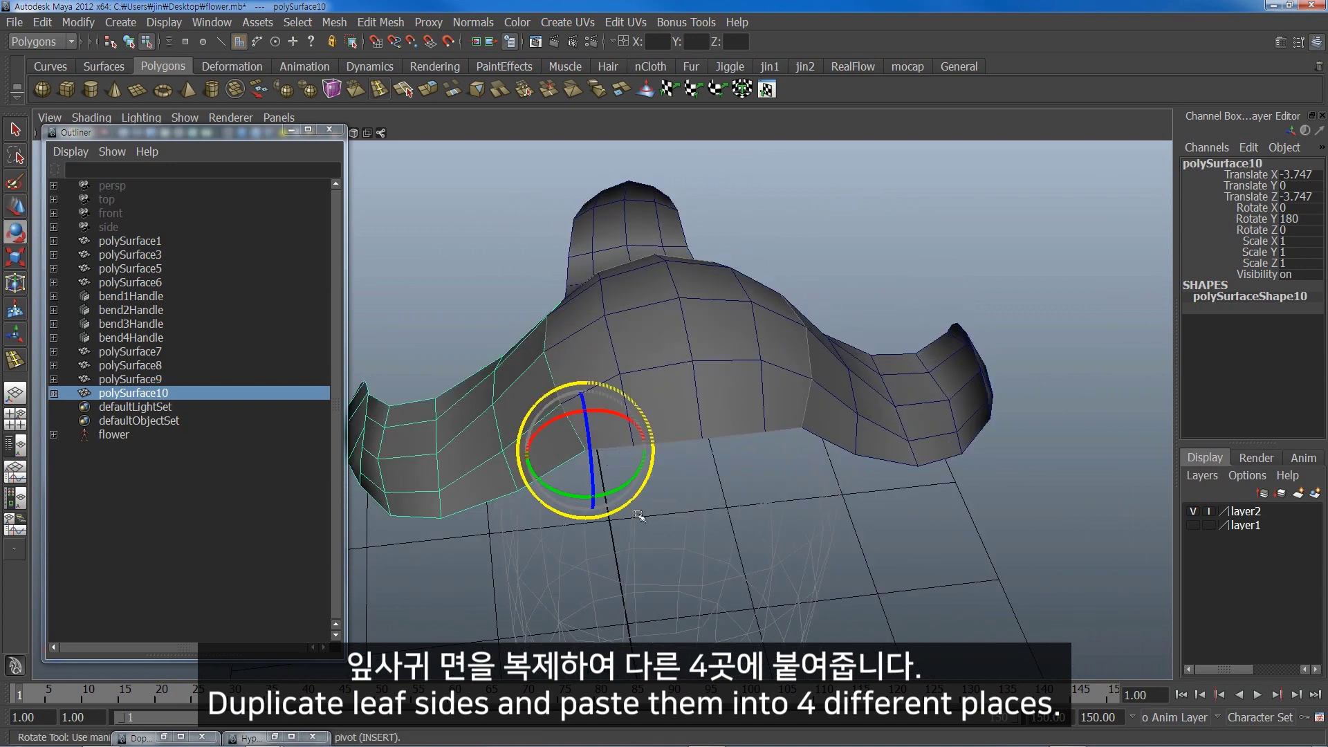
pyautogui.moveTo(609, 495); pyautogui.dragTo(700, 458)
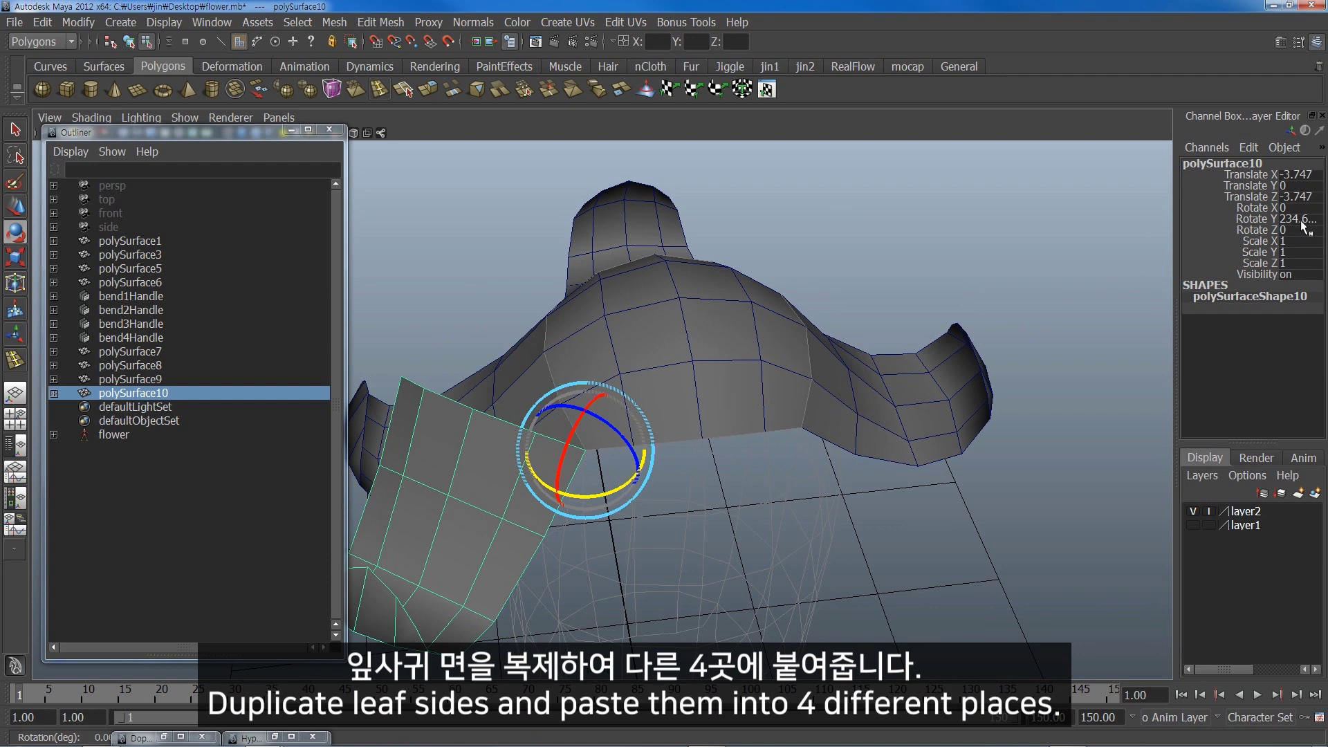
pyautogui.write('270')
pyautogui.press('Return')
pyautogui.moveTo(795, 443)
pyautogui.keyDown('alt'); pyautogui.mouseDown()
pyautogui.moveTo(834, 405)
pyautogui.moveTo(749, 422)
pyautogui.mouseUp(); pyautogui.keyUp('alt')
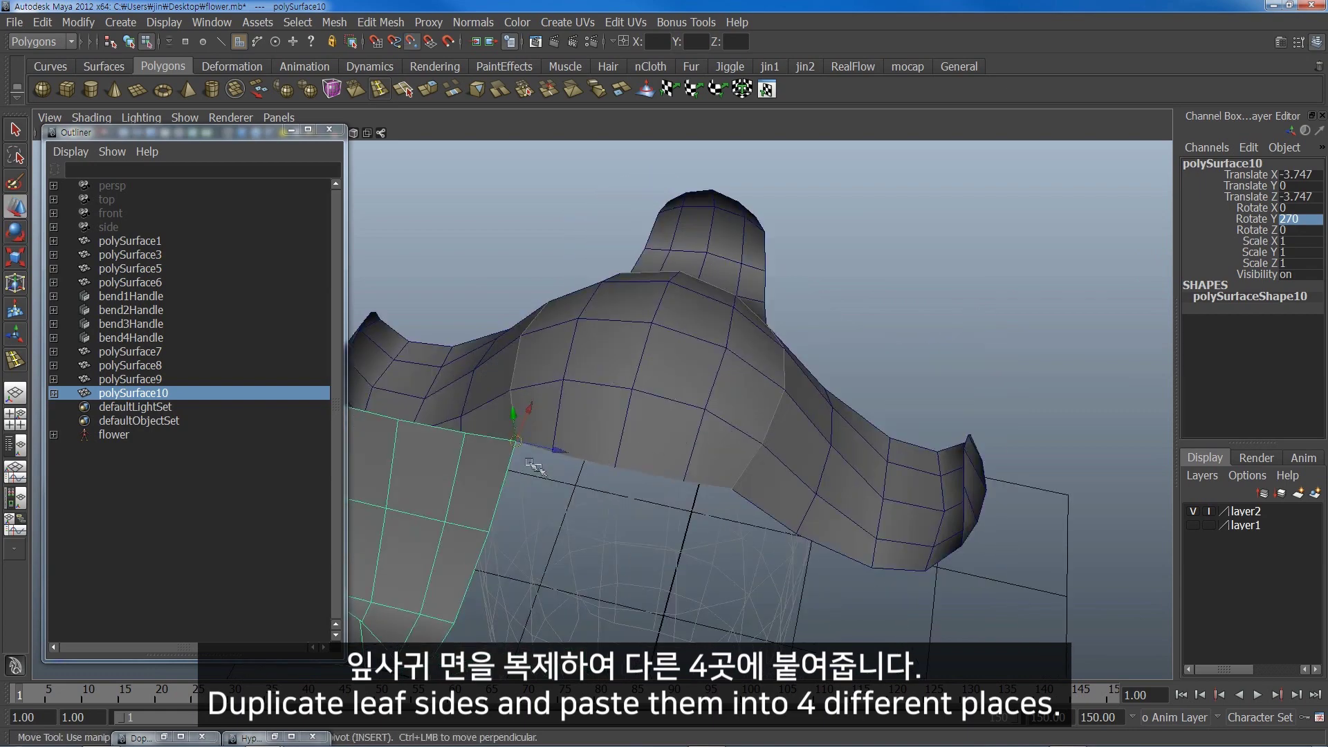
pyautogui.moveTo(540, 471); pyautogui.dragTo(725, 479)
pyautogui.keyDown('alt'); pyautogui.moveTo(824, 425); pyautogui.dragTo(650, 433); pyautogui.keyUp('alt')
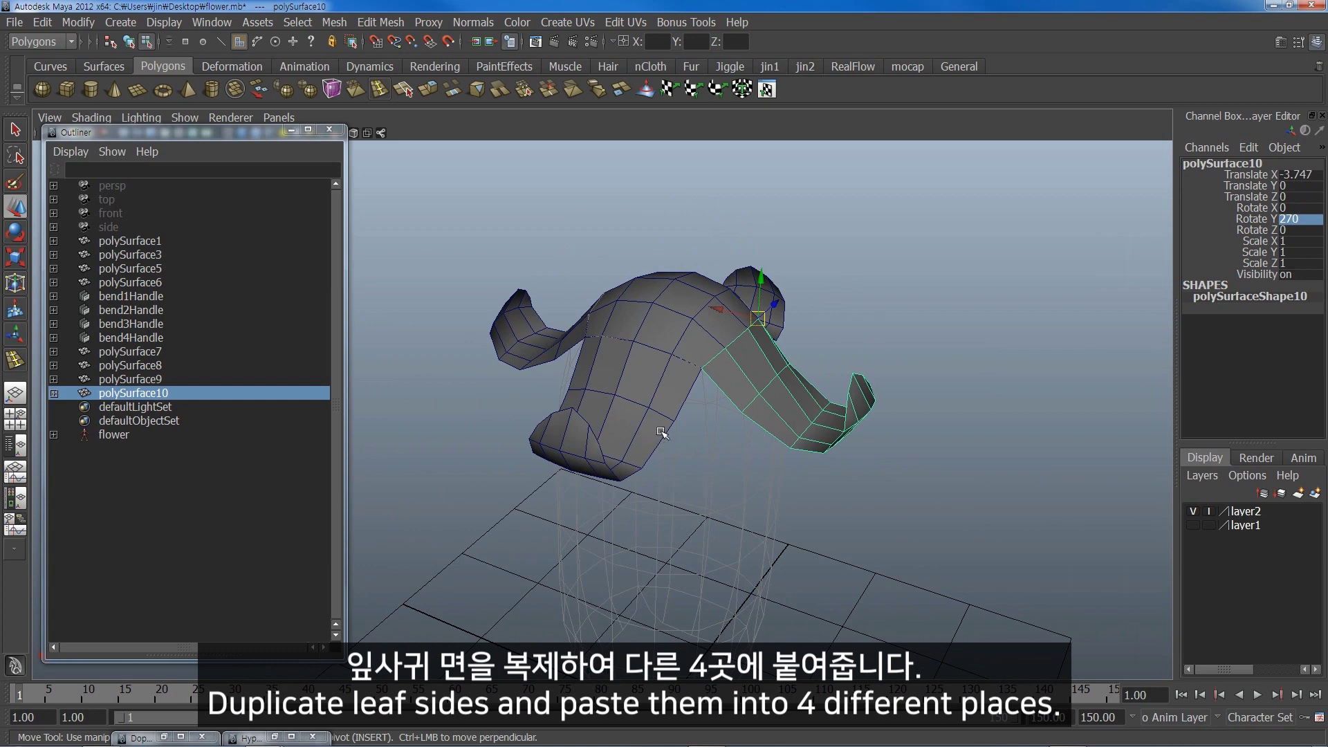
pyautogui.press('q')
pyautogui.click(897, 411)
pyautogui.click(550, 375)
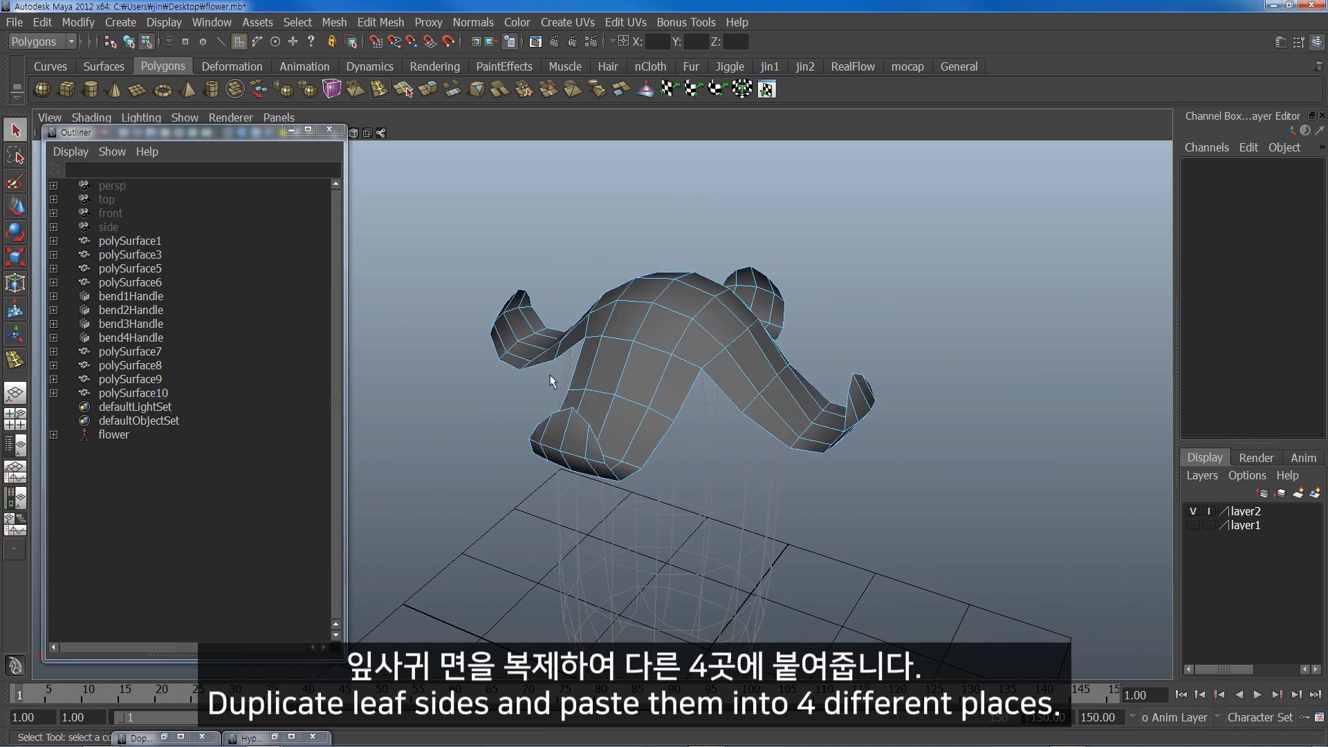
# Freeze transforms on leaf pieces polySurface7 through polySurface10
pyautogui.keyDown('alt'); pyautogui.moveTo(550, 375); pyautogui.dragTo(551, 367); pyautogui.keyUp('alt')
pyautogui.click(596, 346)
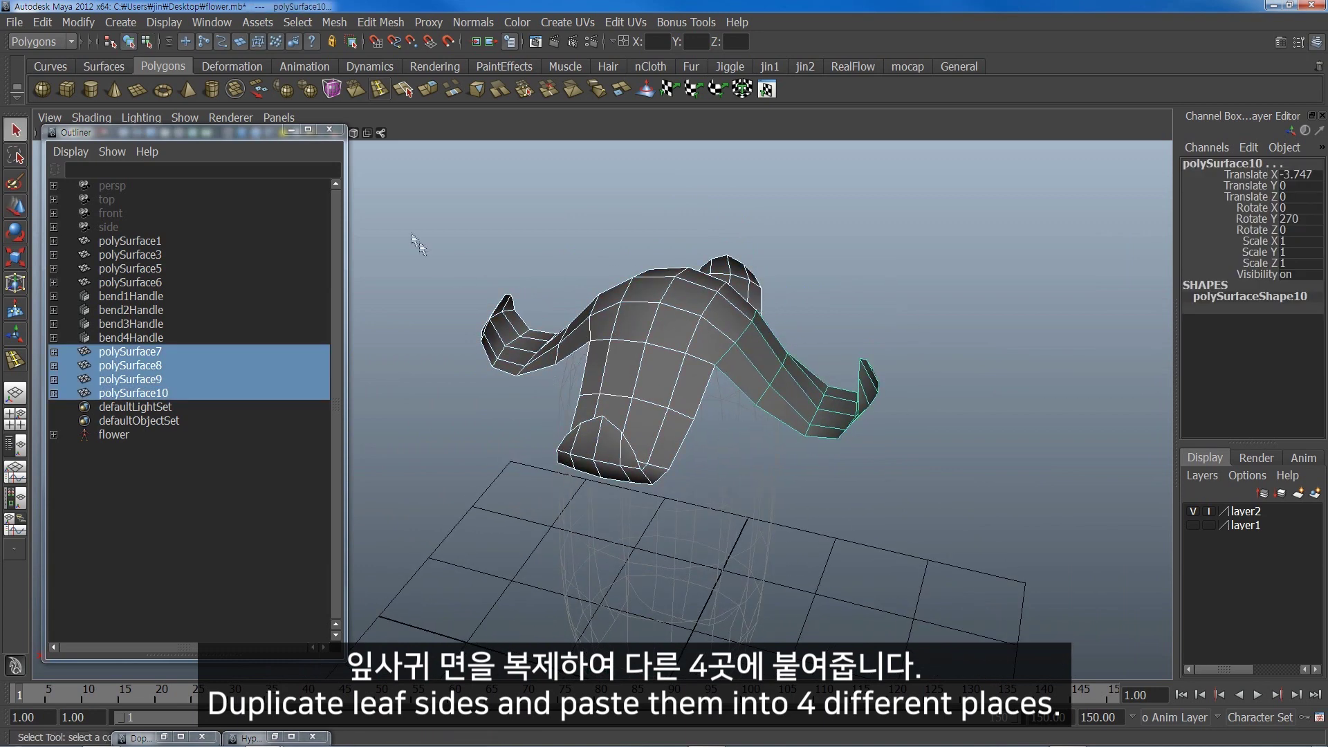
pyautogui.click(79, 22)
pyautogui.click(132, 81)
# Combine the cap and four leaves into one mesh and centre its pivot
pyautogui.click(811, 247)
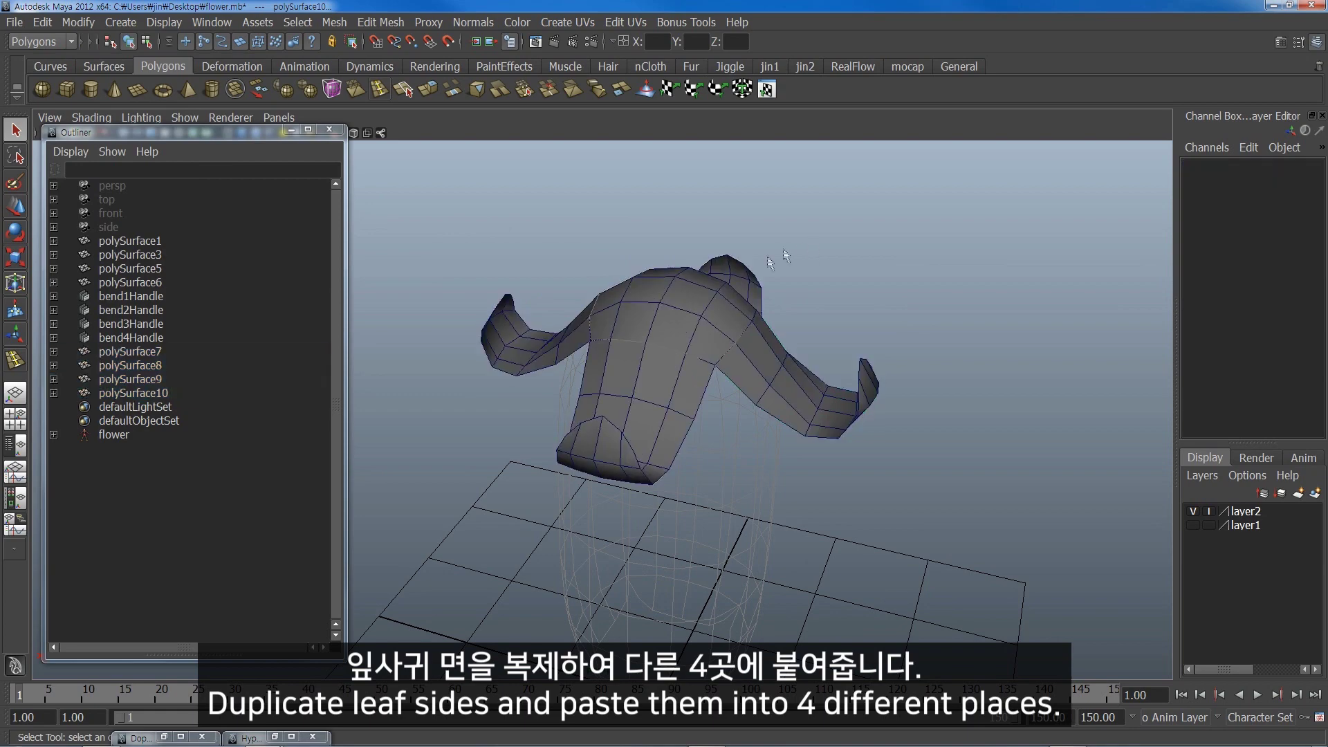
pyautogui.keyDown('alt'); pyautogui.moveTo(811, 247); pyautogui.dragTo(711, 266); pyautogui.keyUp('alt')
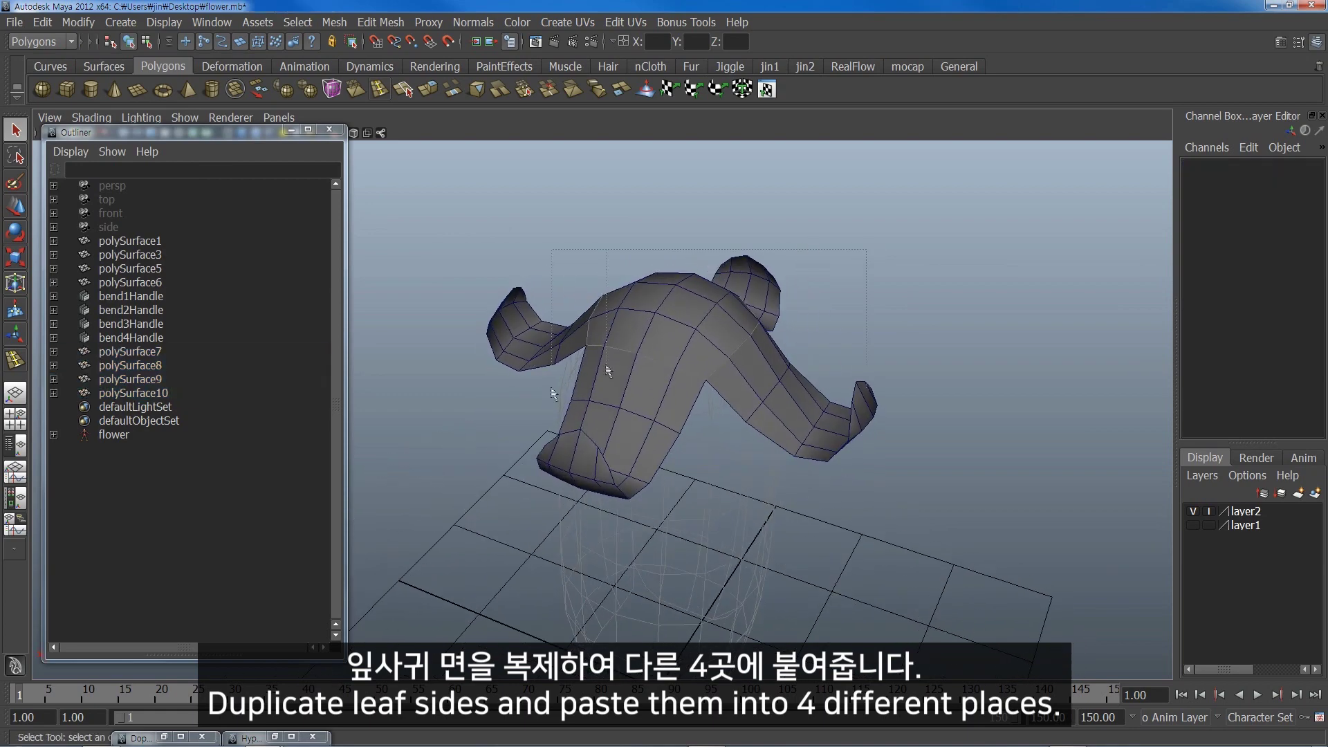
pyautogui.click(692, 311)
pyautogui.click(291, 130)
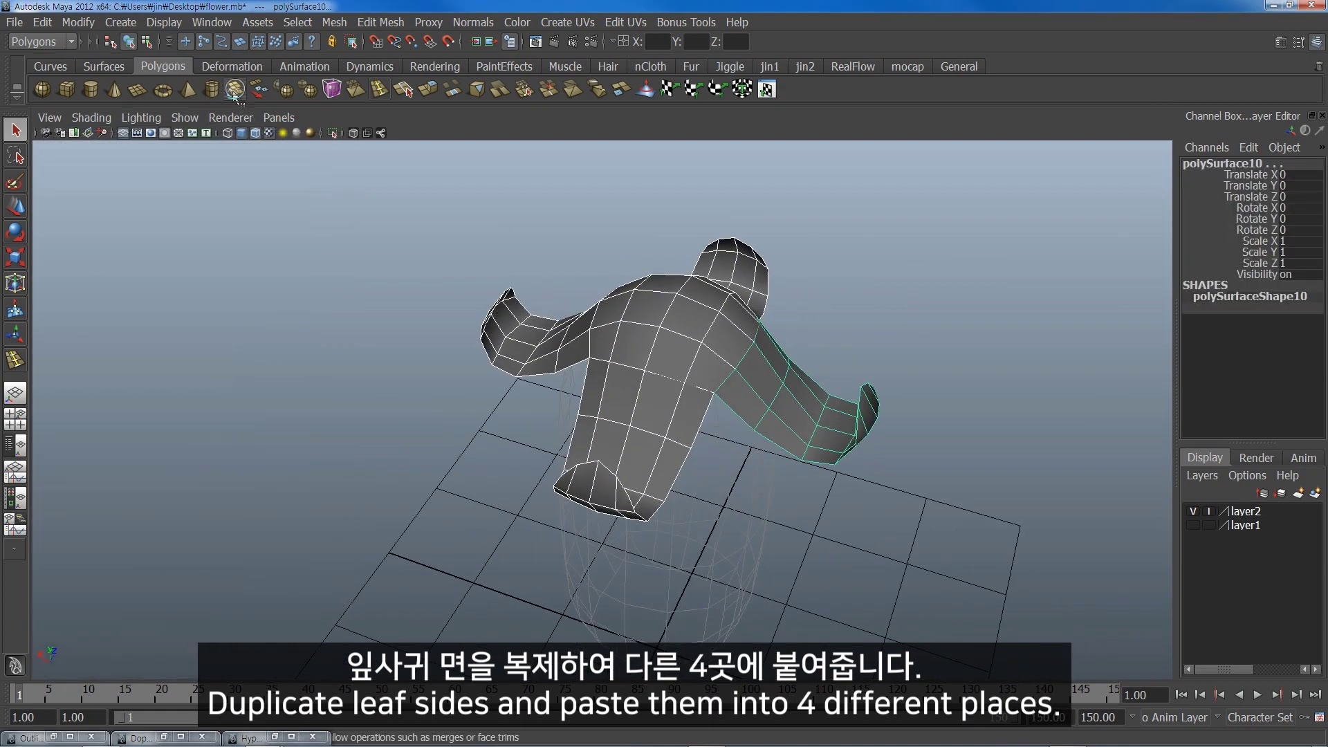
pyautogui.keyDown('shift'); pyautogui.rightClick(606, 287); pyautogui.keyUp('shift')
pyautogui.click(81, 28)
pyautogui.click(111, 209)
pyautogui.press('w')
pyautogui.moveTo(828, 378)
pyautogui.keyDown('alt'); pyautogui.mouseDown()
pyautogui.moveTo(764, 415)
pyautogui.moveTo(789, 337)
pyautogui.mouseUp(); pyautogui.keyUp('alt')
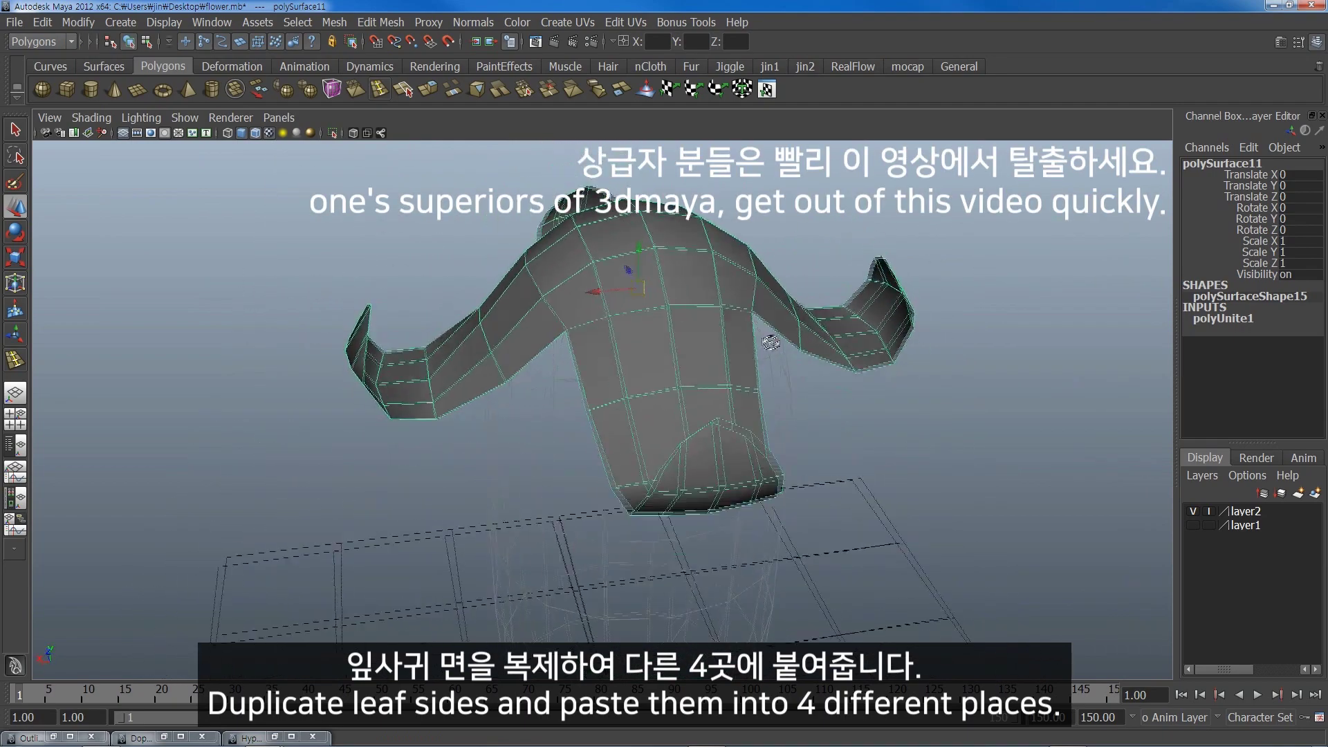
# Preview polySurface11 smoothed, inspect the four-leaf crown, and select it for component editing
pyautogui.press('3')
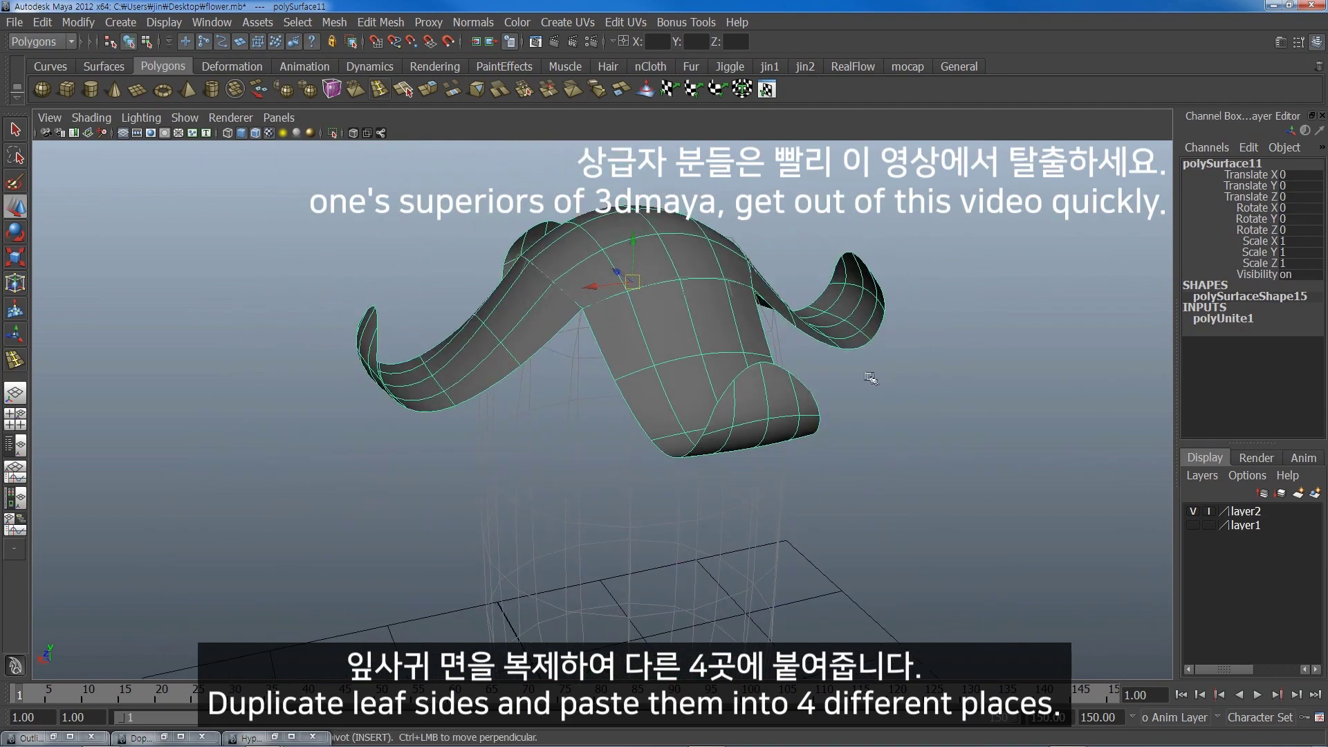
pyautogui.click(900, 382)
pyautogui.moveTo(868, 387)
pyautogui.keyDown('alt'); pyautogui.mouseDown()
pyautogui.moveTo(643, 393)
pyautogui.moveTo(808, 354)
pyautogui.moveTo(608, 415)
pyautogui.mouseUp(); pyautogui.keyUp('alt')
pyautogui.moveTo(608, 415)
pyautogui.keyDown('alt'); pyautogui.mouseDown(button='right')
pyautogui.moveTo(940, 350)
pyautogui.moveTo(648, 355)
pyautogui.mouseUp(button='right'); pyautogui.keyUp('alt')
pyautogui.keyDown('alt'); pyautogui.moveTo(648, 356); pyautogui.dragTo(601, 365); pyautogui.keyUp('alt')
pyautogui.keyDown('alt'); pyautogui.moveTo(602, 365); pyautogui.dragTo(528, 373, button='right'); pyautogui.keyUp('alt')
pyautogui.moveTo(528, 374)
pyautogui.keyDown('alt'); pyautogui.mouseDown()
pyautogui.moveTo(670, 335)
pyautogui.moveTo(526, 322)
pyautogui.moveTo(543, 350)
pyautogui.moveTo(623, 350)
pyautogui.moveTo(640, 387)
pyautogui.moveTo(620, 367)
pyautogui.mouseUp(); pyautogui.keyUp('alt')
pyautogui.click(621, 325)
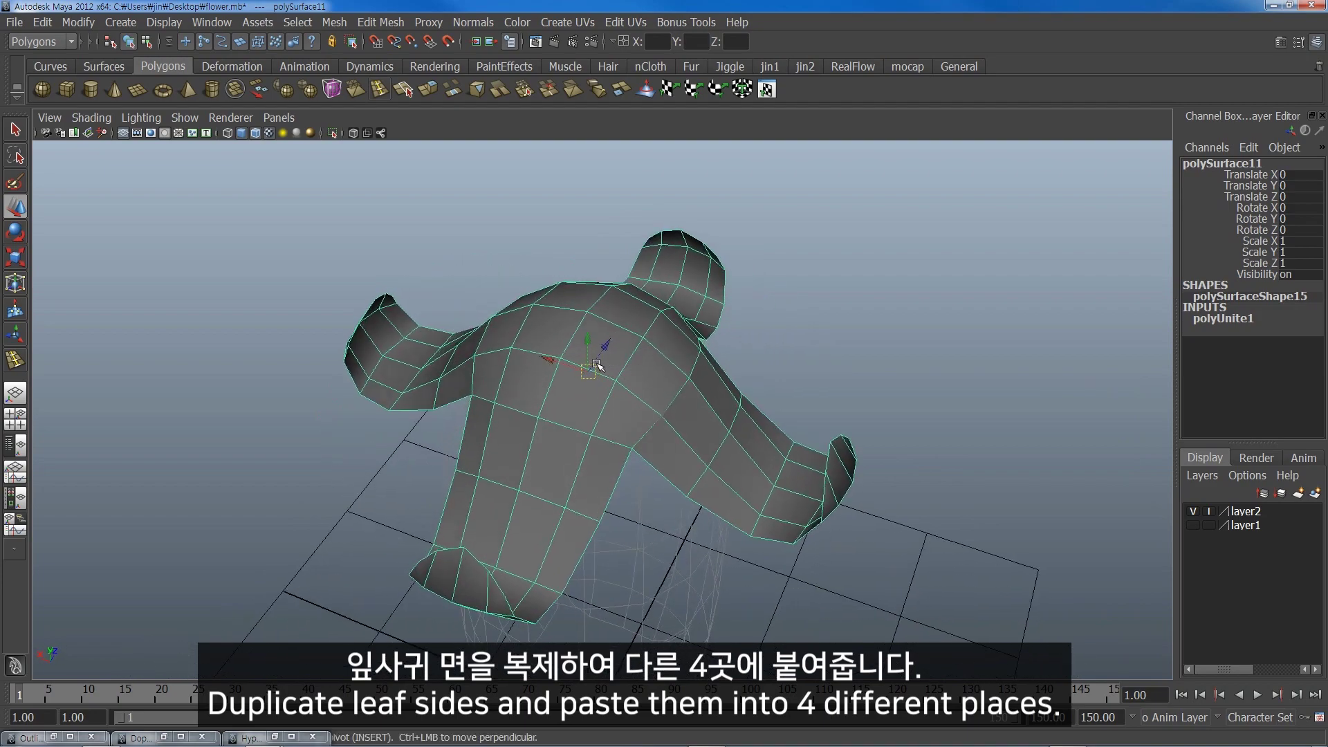
pyautogui.press('F11')
pyautogui.keyDown('alt'); pyautogui.moveTo(590, 359); pyautogui.dragTo(674, 336); pyautogui.keyUp('alt')
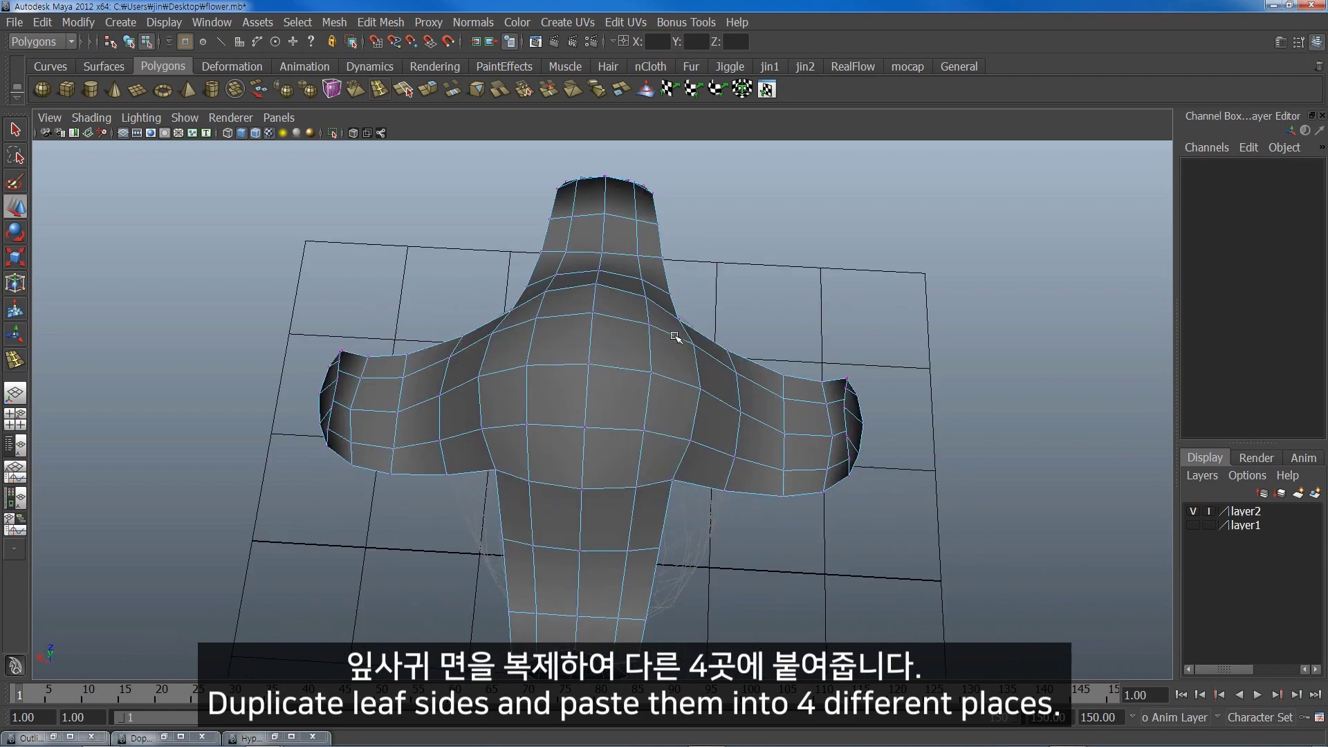
# Merge the overlapping vertices along the leaf seams into one mesh
pyautogui.keyDown('alt'); pyautogui.moveTo(745, 270); pyautogui.dragTo(622, 346); pyautogui.keyUp('alt')
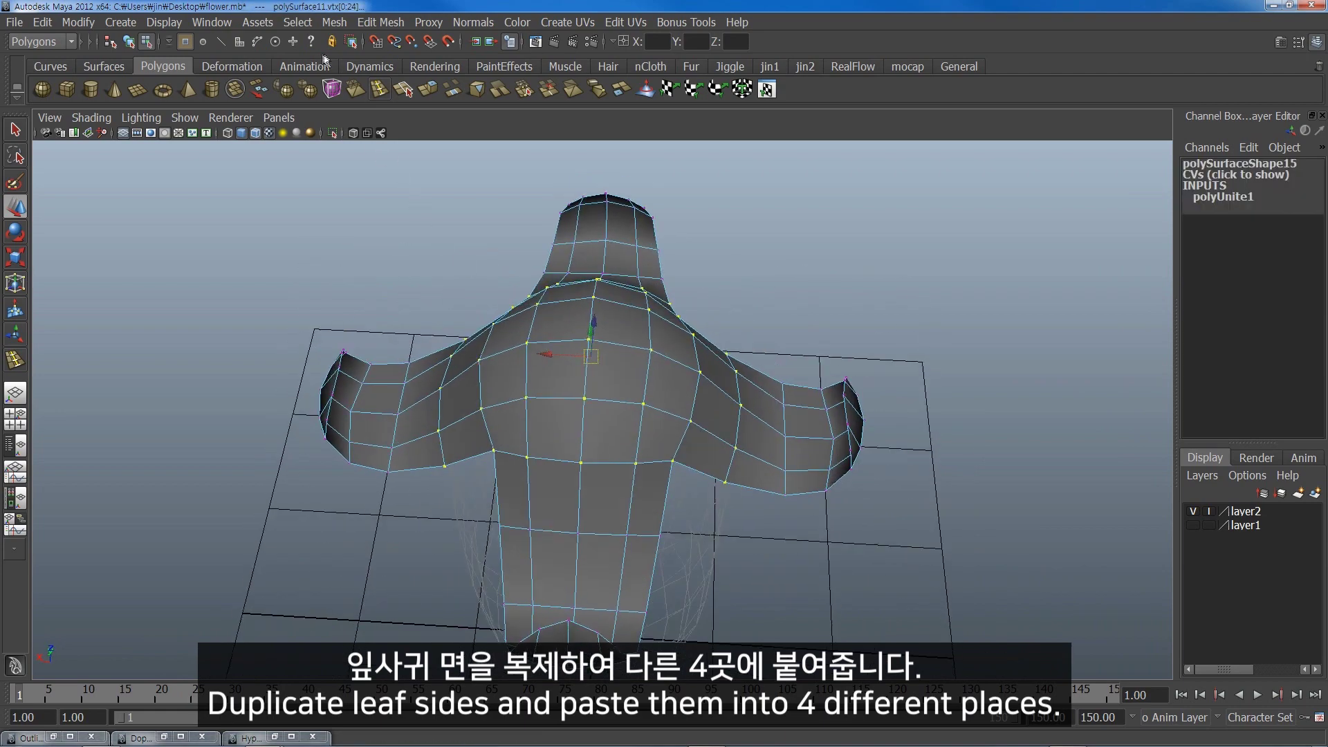
pyautogui.click(382, 22)
pyautogui.click(548, 417)
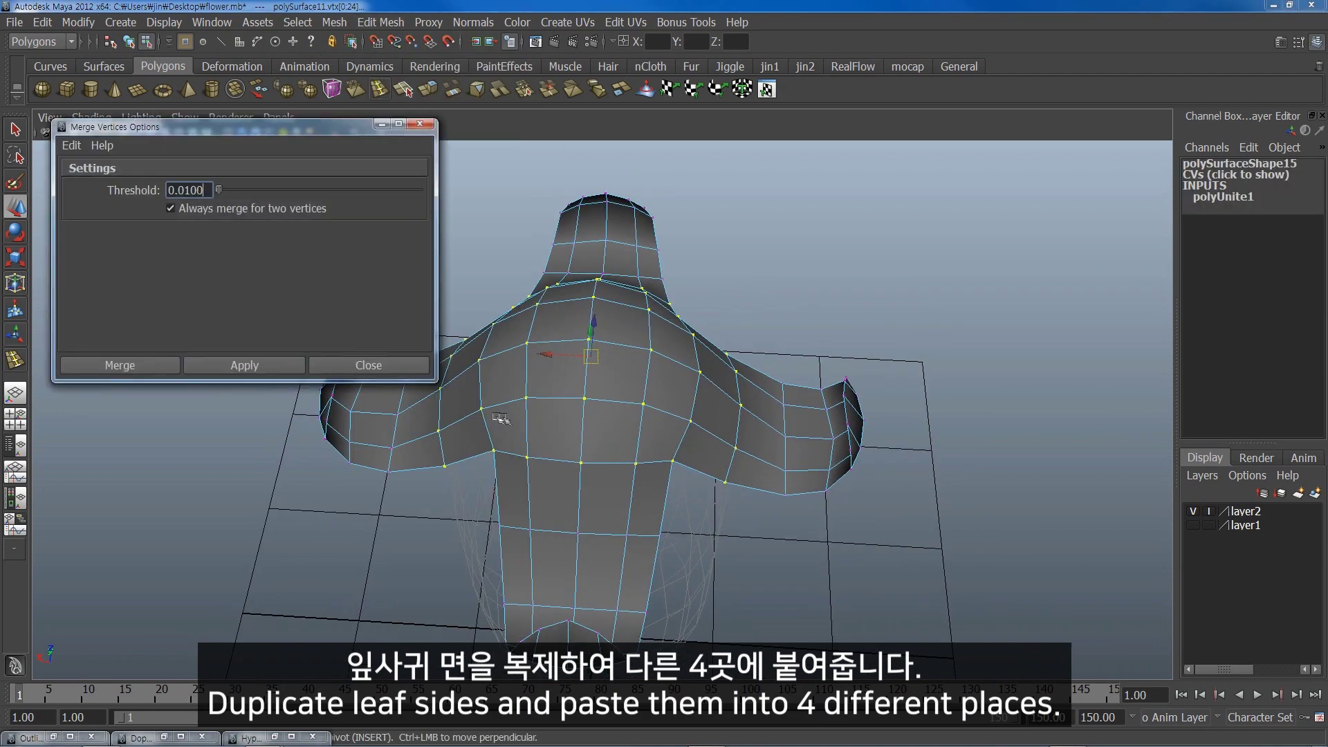
pyautogui.click(70, 147)
pyautogui.click(104, 180)
pyautogui.click(133, 369)
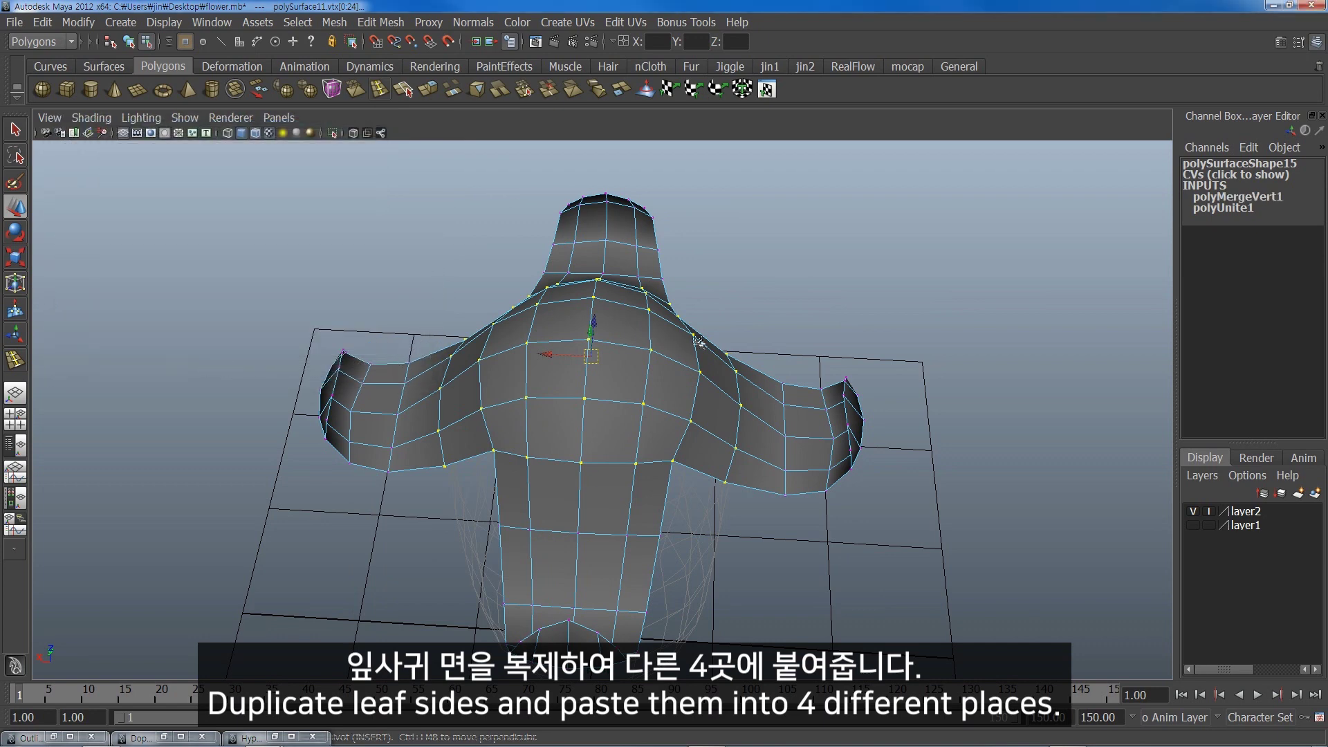
pyautogui.keyDown('alt'); pyautogui.moveTo(678, 367); pyautogui.dragTo(695, 313); pyautogui.keyUp('alt')
# Delete the leaf-top mesh's construction history and show it as its low-poly cage
pyautogui.press('F8')
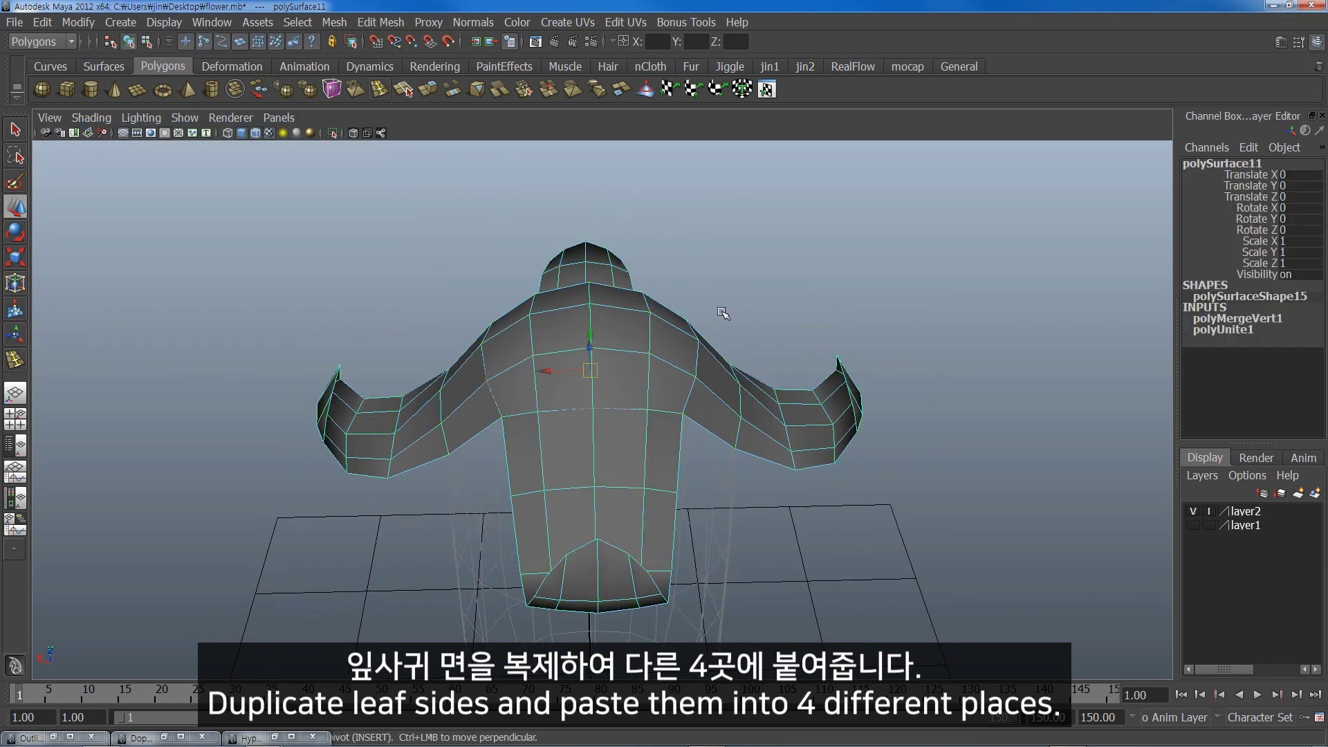
pyautogui.press('3')
pyautogui.click(739, 324)
pyautogui.moveTo(688, 308)
pyautogui.keyDown('alt'); pyautogui.mouseDown()
pyautogui.moveTo(584, 317)
pyautogui.moveTo(699, 278)
pyautogui.moveTo(821, 303)
pyautogui.moveTo(729, 287)
pyautogui.mouseUp(); pyautogui.keyUp('alt')
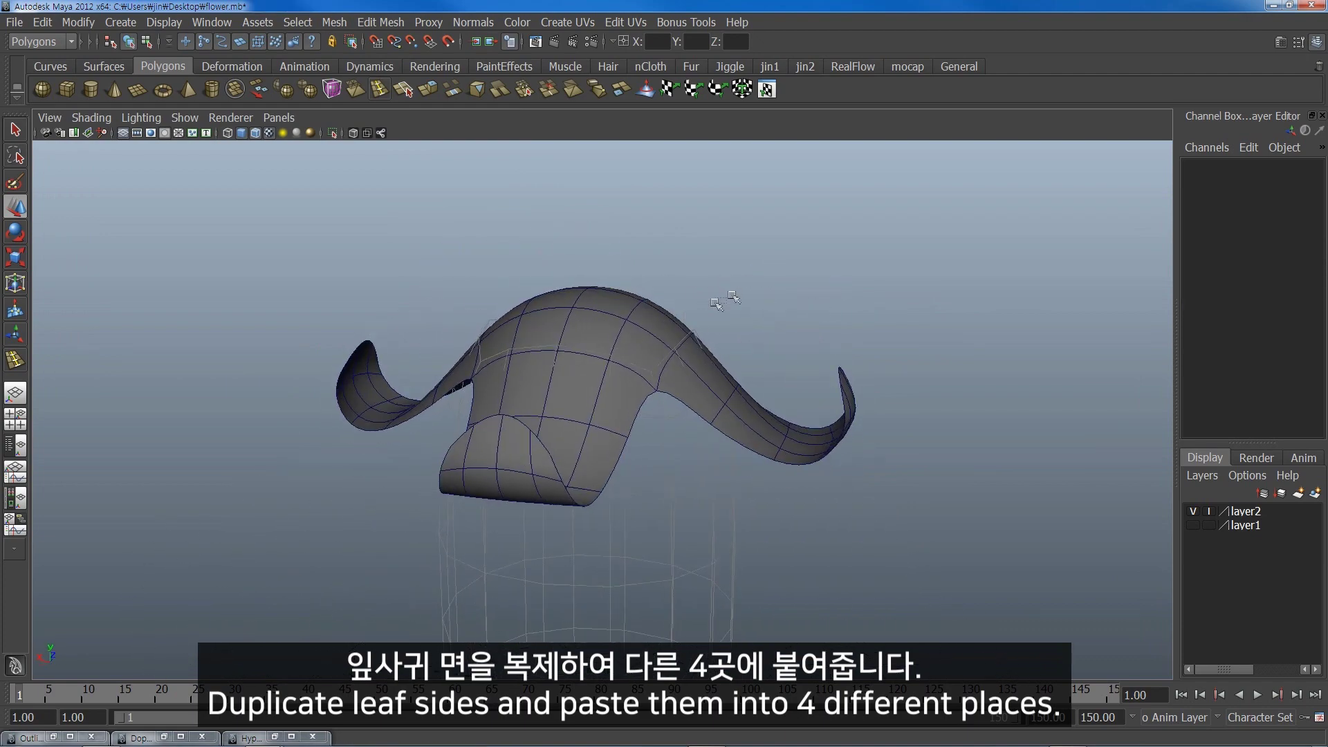
pyautogui.click(544, 374)
pyautogui.press('1')
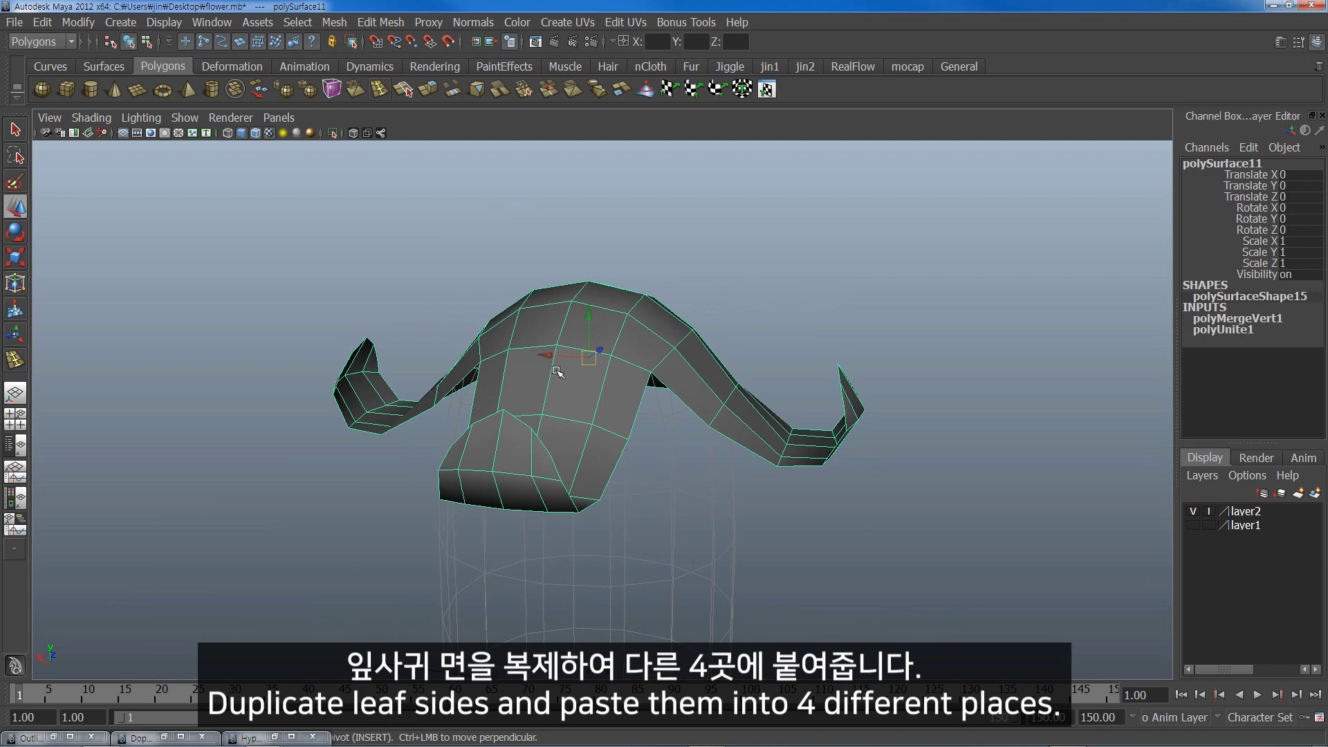
pyautogui.hotkey('alt', 'shift', 'd')
pyautogui.click(795, 313)
pyautogui.moveTo(735, 332)
pyautogui.keyDown('alt'); pyautogui.mouseDown()
pyautogui.moveTo(646, 289)
pyautogui.moveTo(616, 299)
pyautogui.mouseUp(); pyautogui.keyUp('alt')
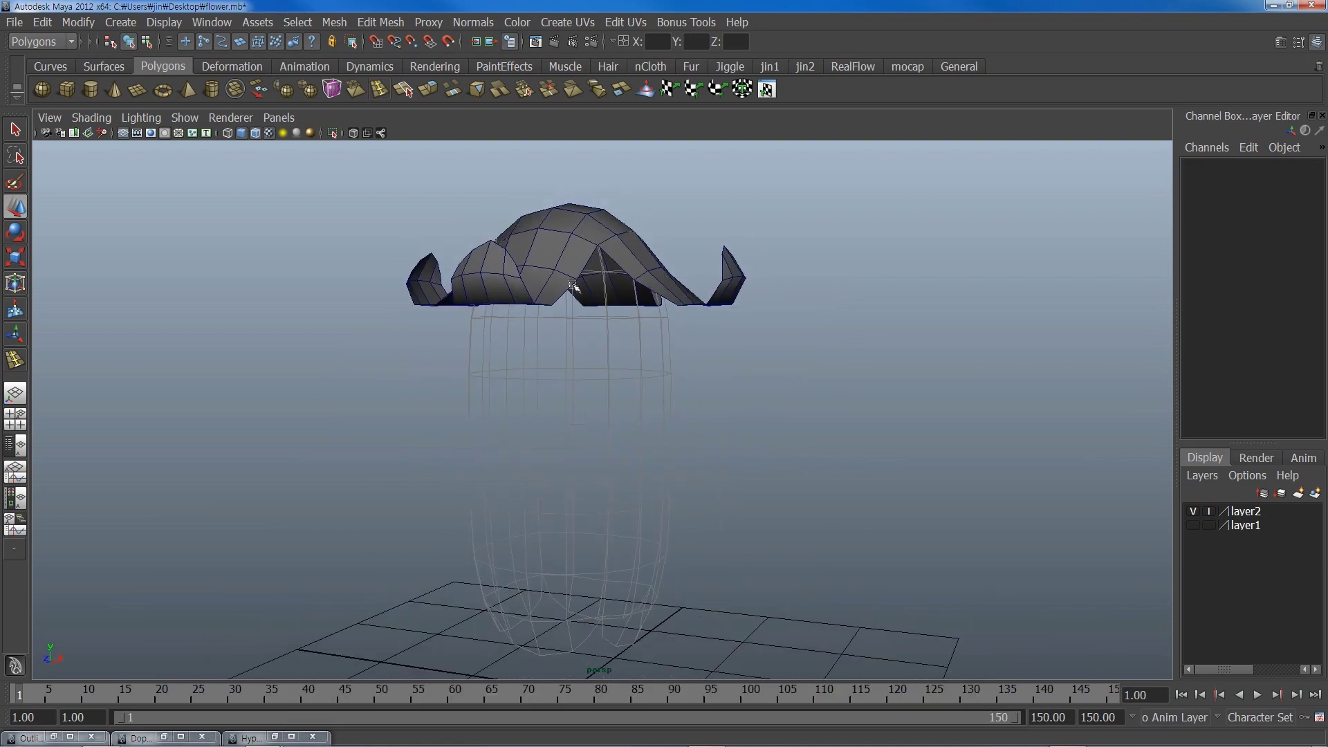
# Extrude the cap's top centre face upward and scale it
pyautogui.press('q')
pyautogui.moveTo(829, 371)
pyautogui.keyDown('alt'); pyautogui.mouseDown()
pyautogui.moveTo(674, 470)
pyautogui.moveTo(759, 382)
pyautogui.moveTo(545, 427)
pyautogui.moveTo(580, 413)
pyautogui.mouseUp(); pyautogui.keyUp('alt')
pyautogui.click(543, 420)
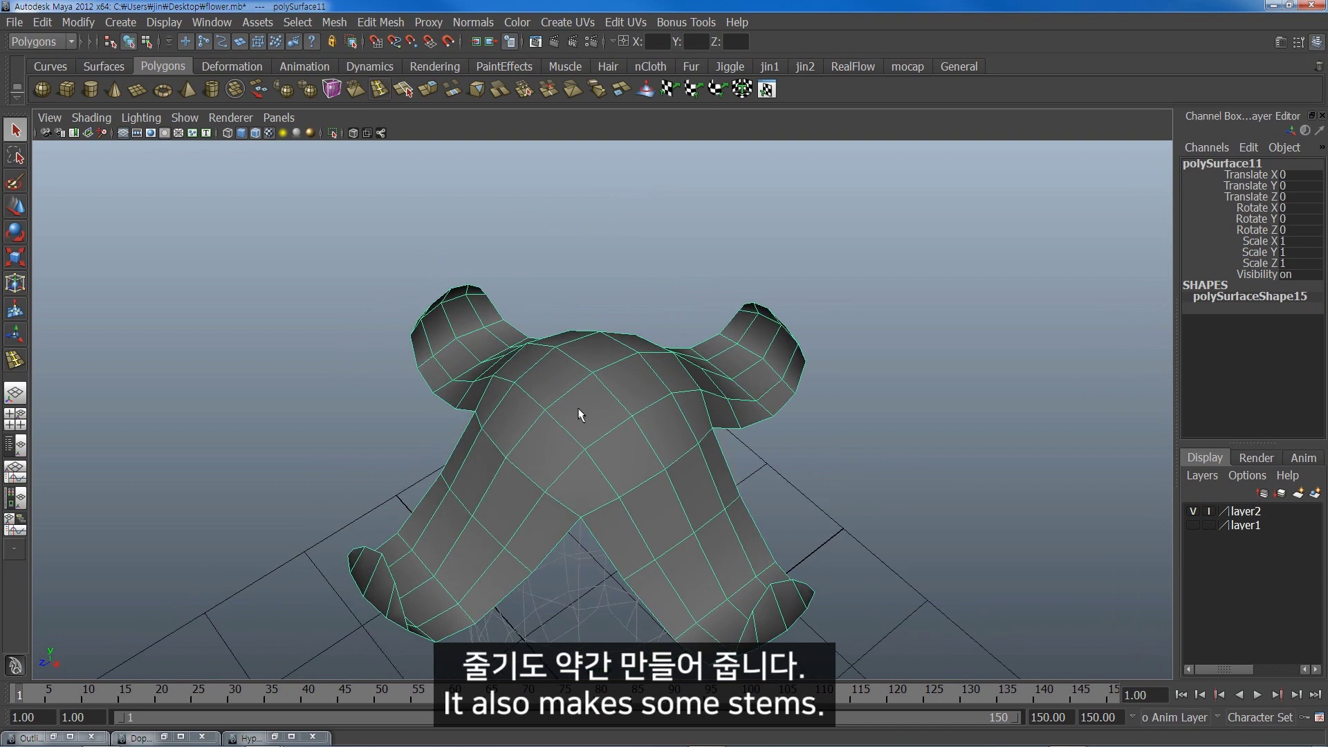
pyautogui.press('F11')
pyautogui.click(579, 364)
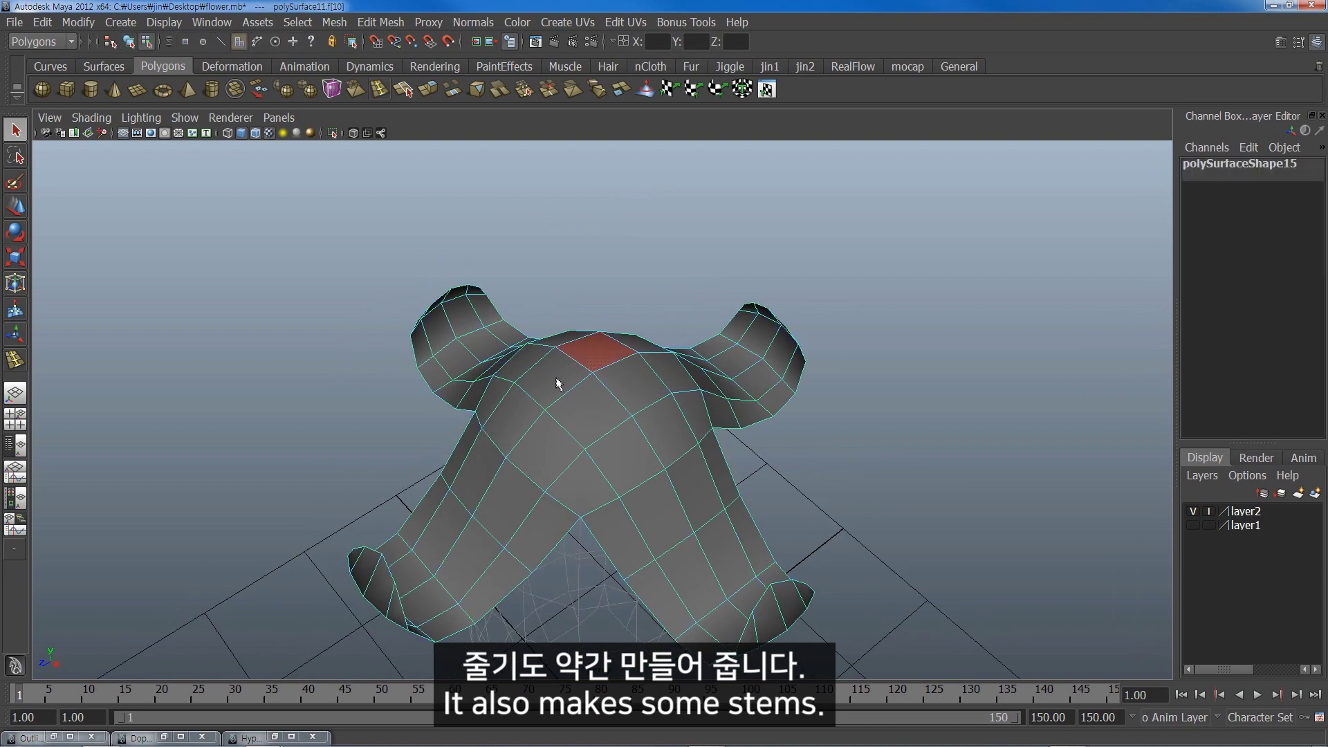
pyautogui.click(428, 89)
pyautogui.moveTo(594, 367)
pyautogui.mouseDown()
pyautogui.moveTo(599, 341)
pyautogui.moveTo(476, 389)
pyautogui.moveTo(614, 340)
pyautogui.mouseUp()
pyautogui.press('r')
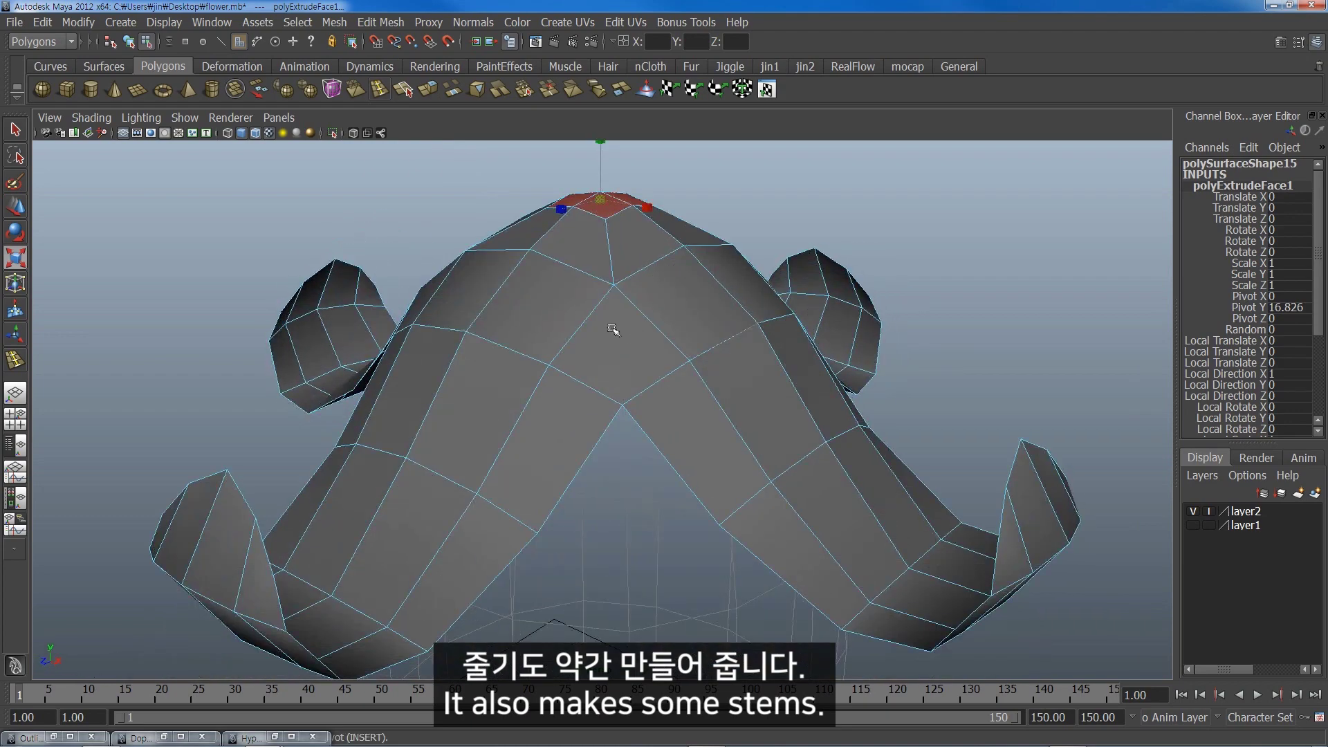
pyautogui.scroll(3, 583, 376)
# Extrude the face again into a tall stem and taper its top smaller
pyautogui.hotkey('ctrl', 'e')
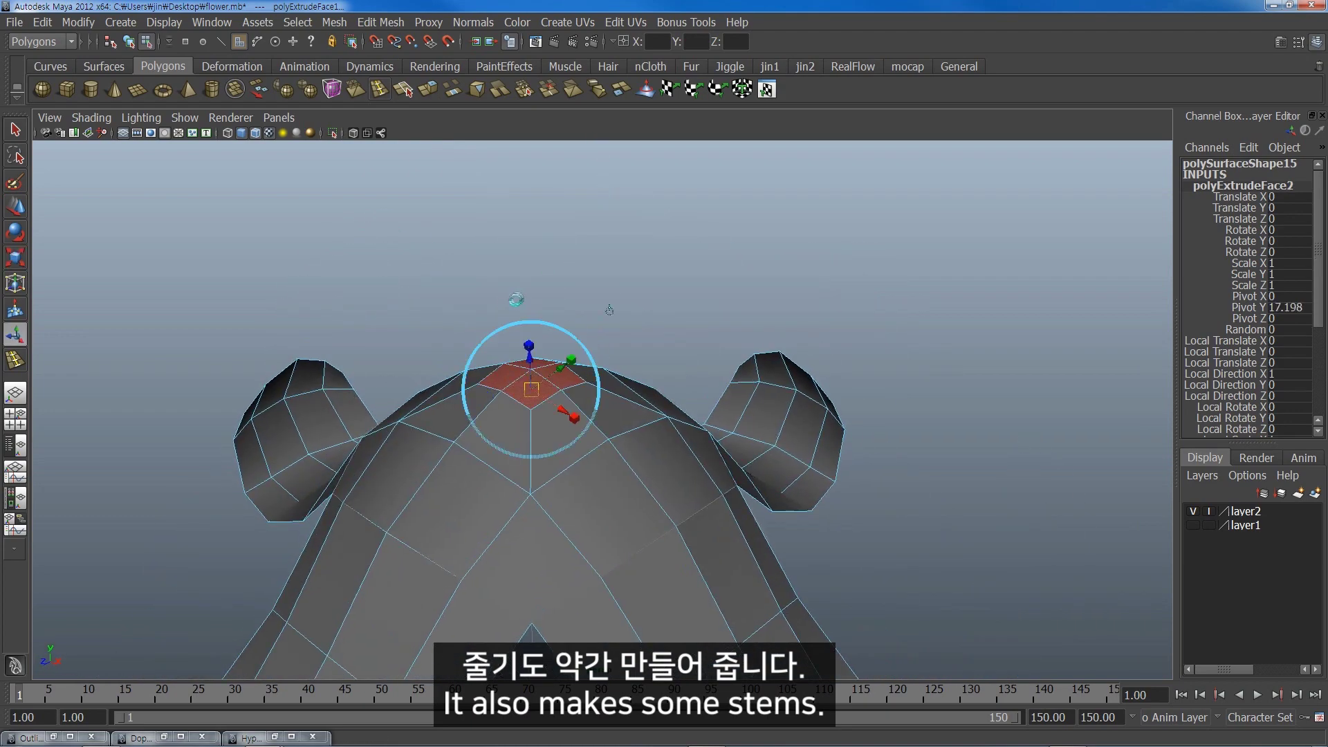
pyautogui.moveTo(530, 339); pyautogui.dragTo(528, 149)
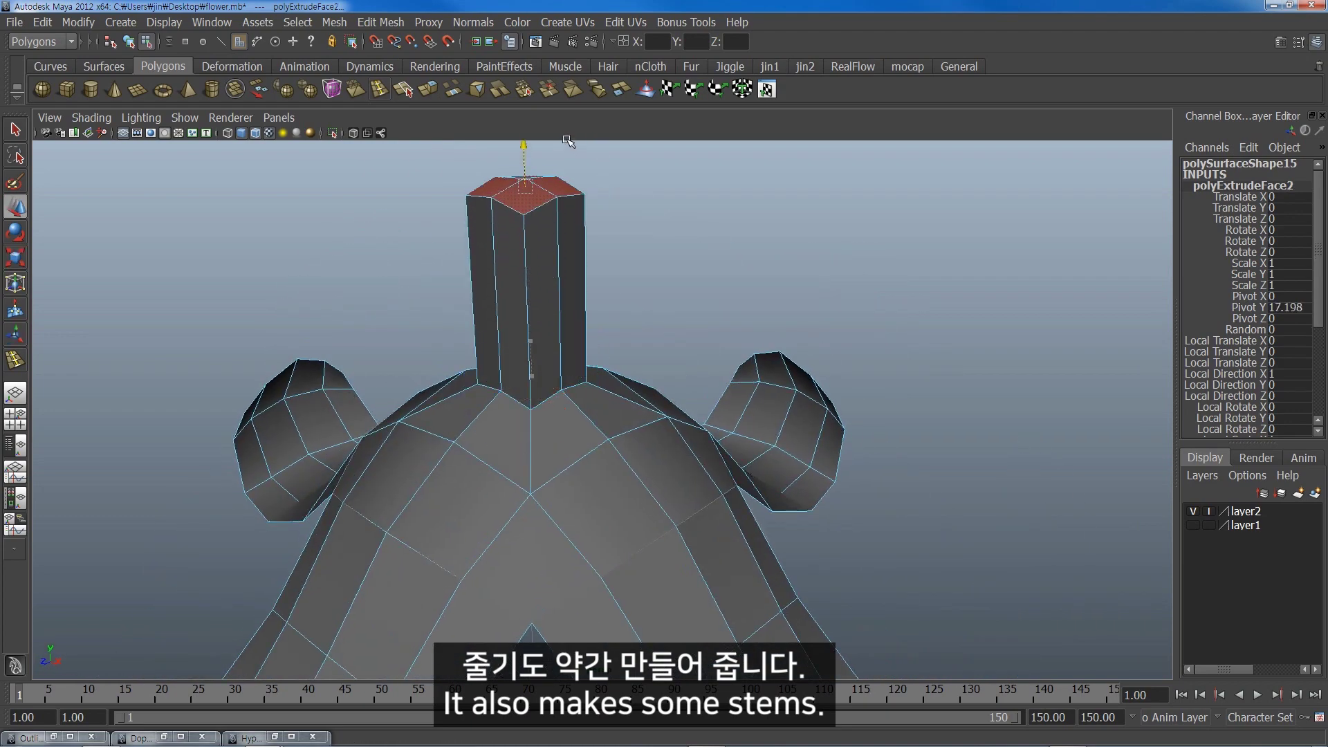
pyautogui.keyDown('alt'); pyautogui.moveTo(658, 244); pyautogui.dragTo(562, 277); pyautogui.keyUp('alt')
pyautogui.press('r')
pyautogui.moveTo(401, 276)
pyautogui.keyDown('alt'); pyautogui.mouseDown(button='right')
pyautogui.moveTo(684, 352)
pyautogui.moveTo(761, 279)
pyautogui.moveTo(400, 201)
pyautogui.mouseUp(button='right'); pyautogui.keyUp('alt')
pyautogui.click(379, 89)
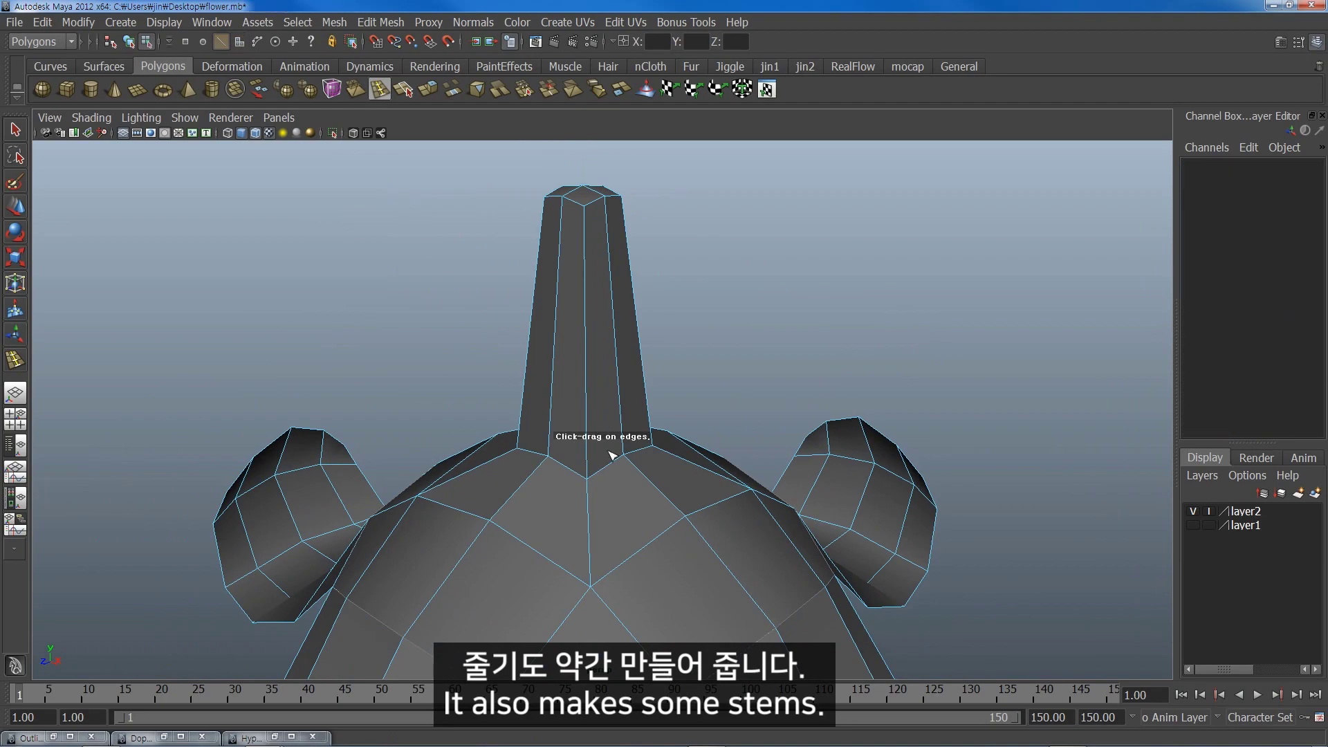
# Insert an edge loop near the base of the stem
pyautogui.click(593, 457)
pyautogui.moveTo(599, 459)
pyautogui.keyDown('alt'); pyautogui.mouseDown(button='right')
pyautogui.moveTo(587, 441)
pyautogui.moveTo(574, 456)
pyautogui.mouseUp(button='right'); pyautogui.keyUp('alt')
pyautogui.keyDown('alt'); pyautogui.moveTo(574, 456); pyautogui.dragTo(563, 468); pyautogui.keyUp('alt')
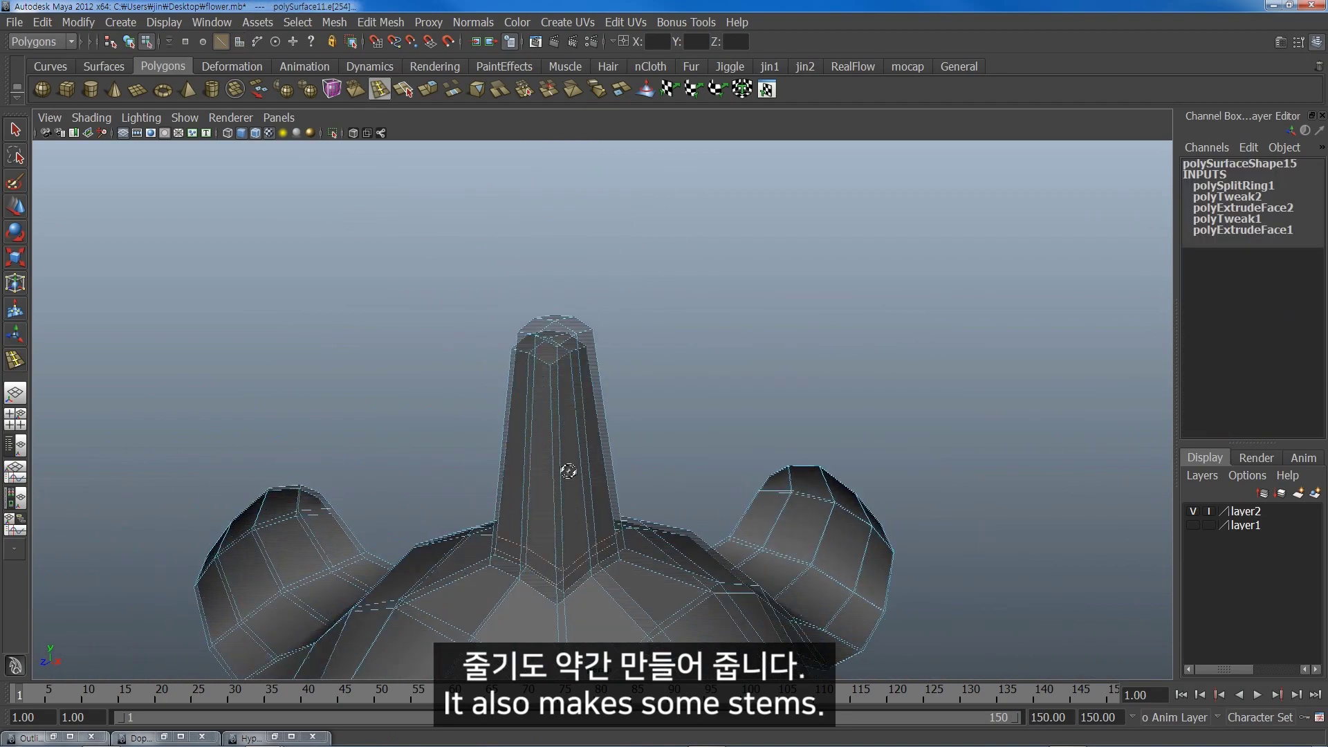
pyautogui.keyDown('alt'); pyautogui.moveTo(563, 469); pyautogui.dragTo(574, 443, button='right'); pyautogui.keyUp('alt')
pyautogui.press('q')
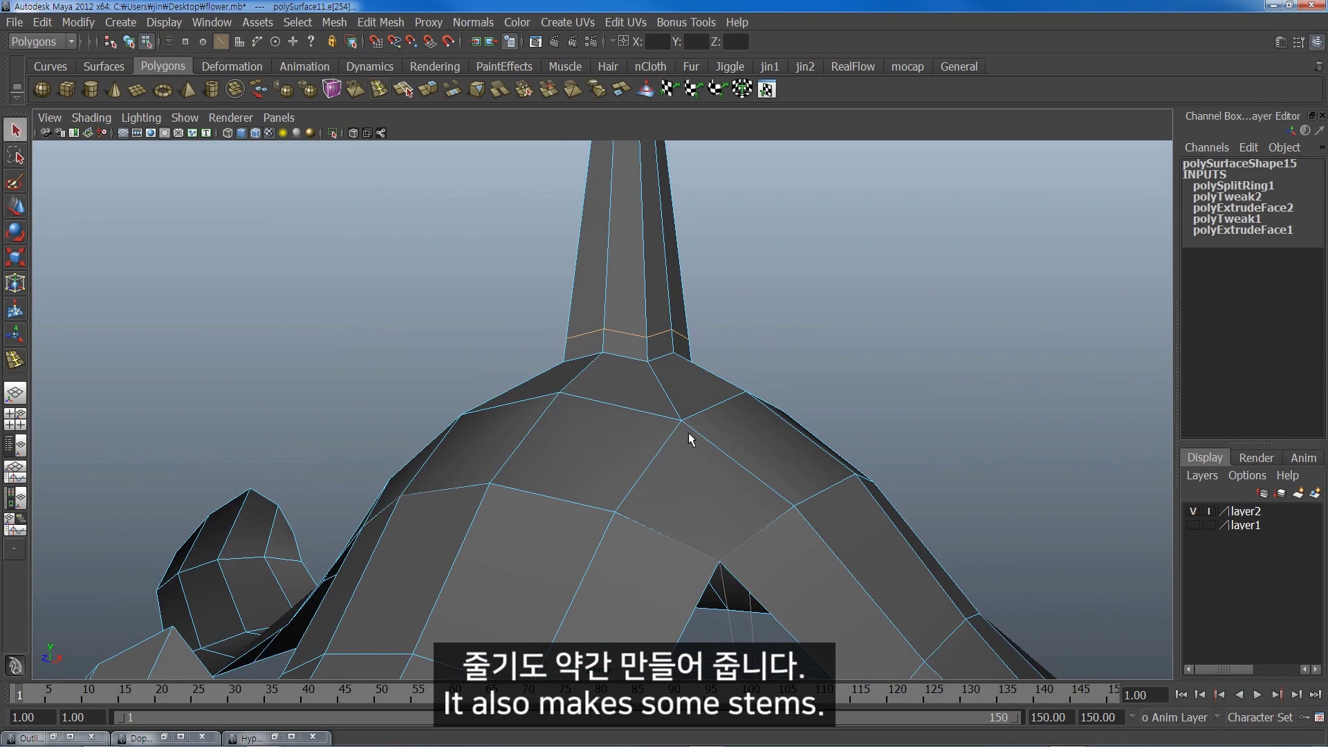
pyautogui.press('F8')
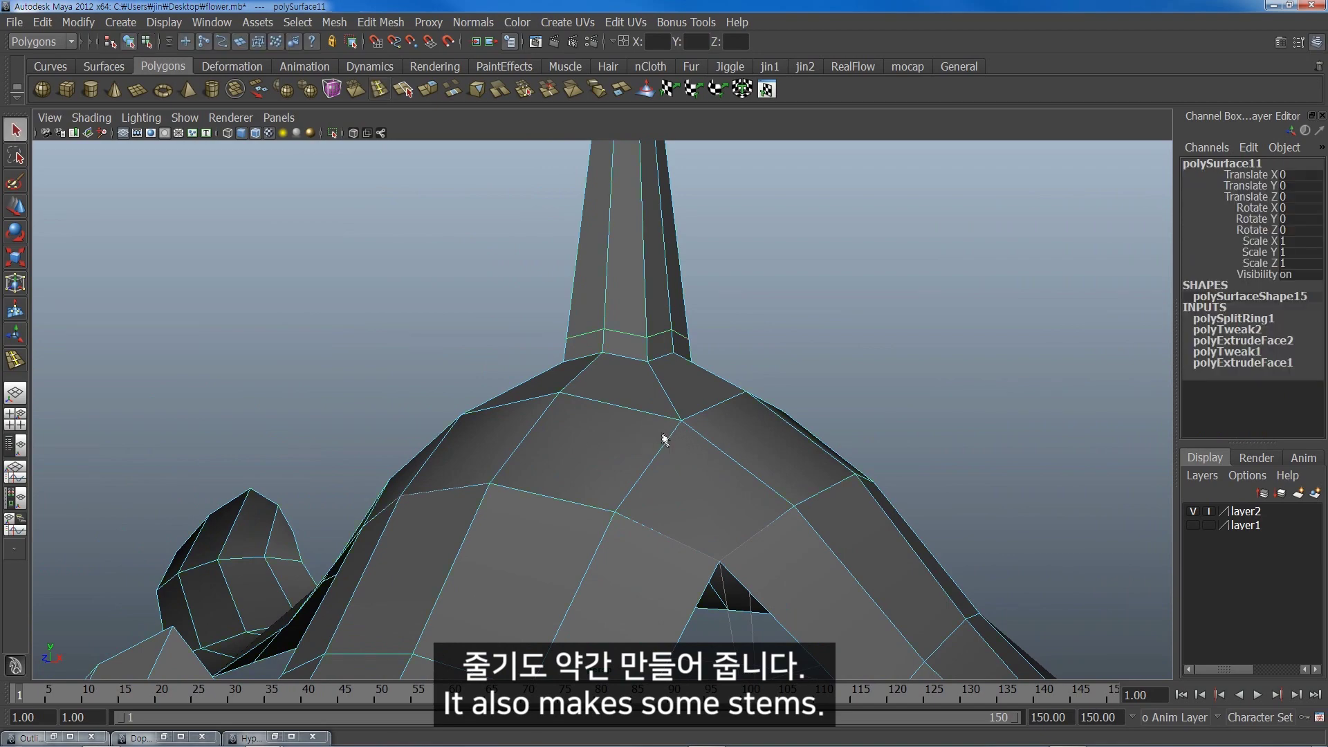
# Delete the crown mesh's construction history and display it as its low-poly cage
pyautogui.keyDown('alt'); pyautogui.moveTo(663, 439); pyautogui.dragTo(837, 401, button='right'); pyautogui.keyUp('alt')
pyautogui.click(837, 404)
pyautogui.moveTo(837, 405)
pyautogui.keyDown('alt'); pyautogui.mouseDown()
pyautogui.moveTo(551, 346)
pyautogui.moveTo(424, 362)
pyautogui.moveTo(504, 356)
pyautogui.moveTo(537, 332)
pyautogui.mouseUp(); pyautogui.keyUp('alt')
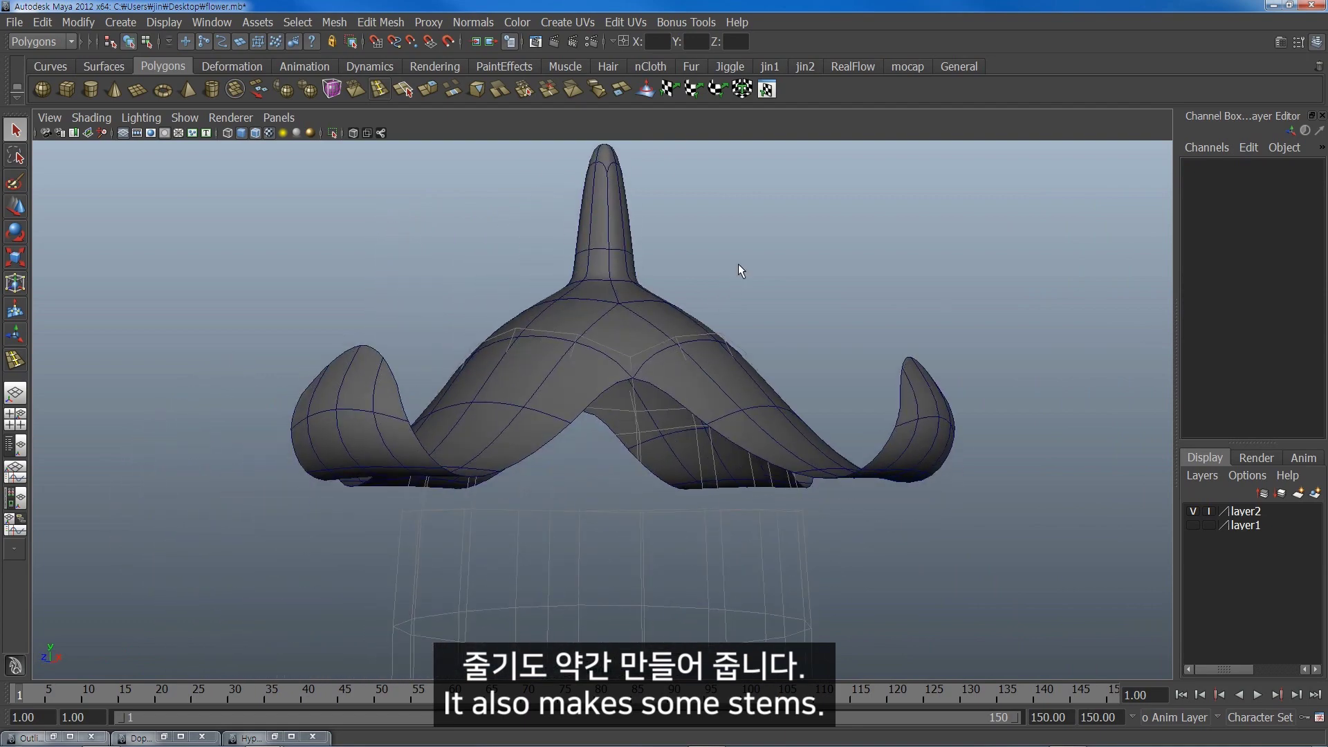
pyautogui.moveTo(730, 284); pyautogui.dragTo(489, 256)
pyautogui.hotkey('alt', 'shift', 'd')
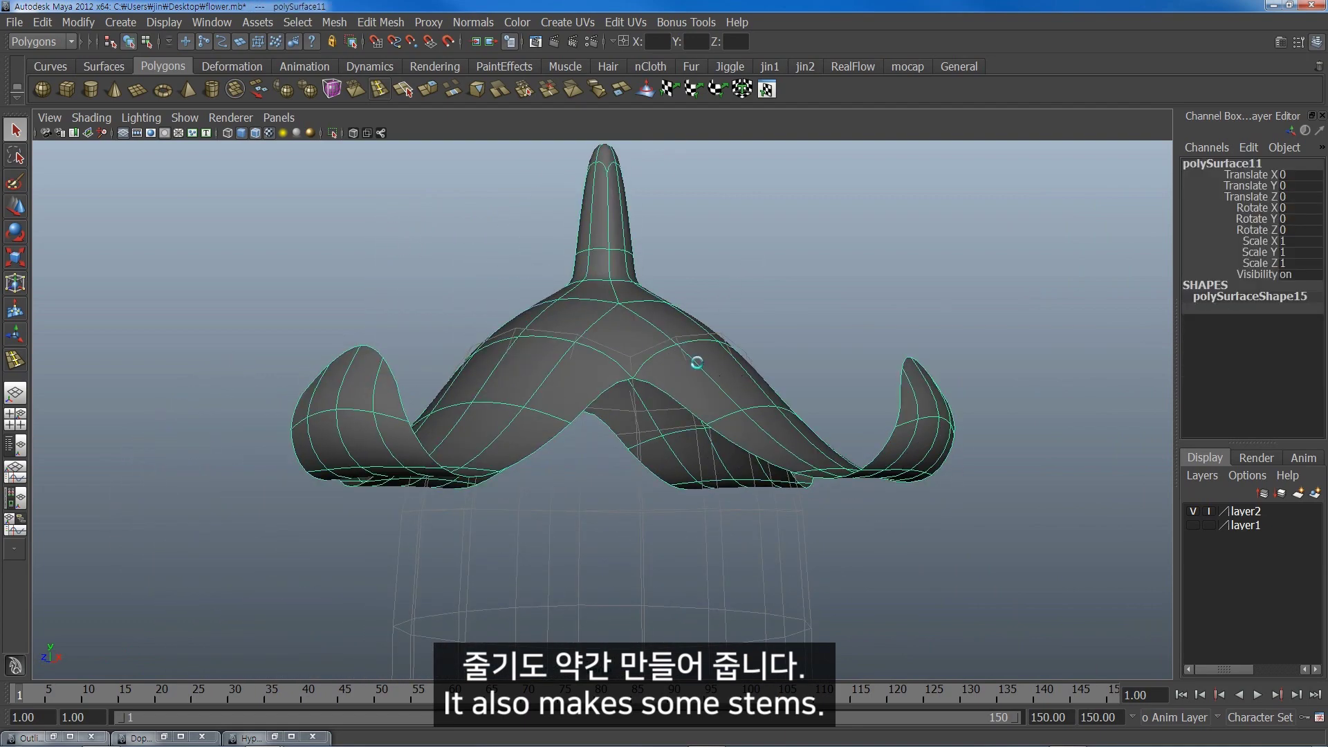
pyautogui.press('1')
# Switch to the four-view layout and centre the stem in the top view
pyautogui.moveTo(645, 357)
pyautogui.keyDown('alt'); pyautogui.mouseDown()
pyautogui.moveTo(606, 408)
pyautogui.moveTo(644, 416)
pyautogui.mouseUp(); pyautogui.keyUp('alt')
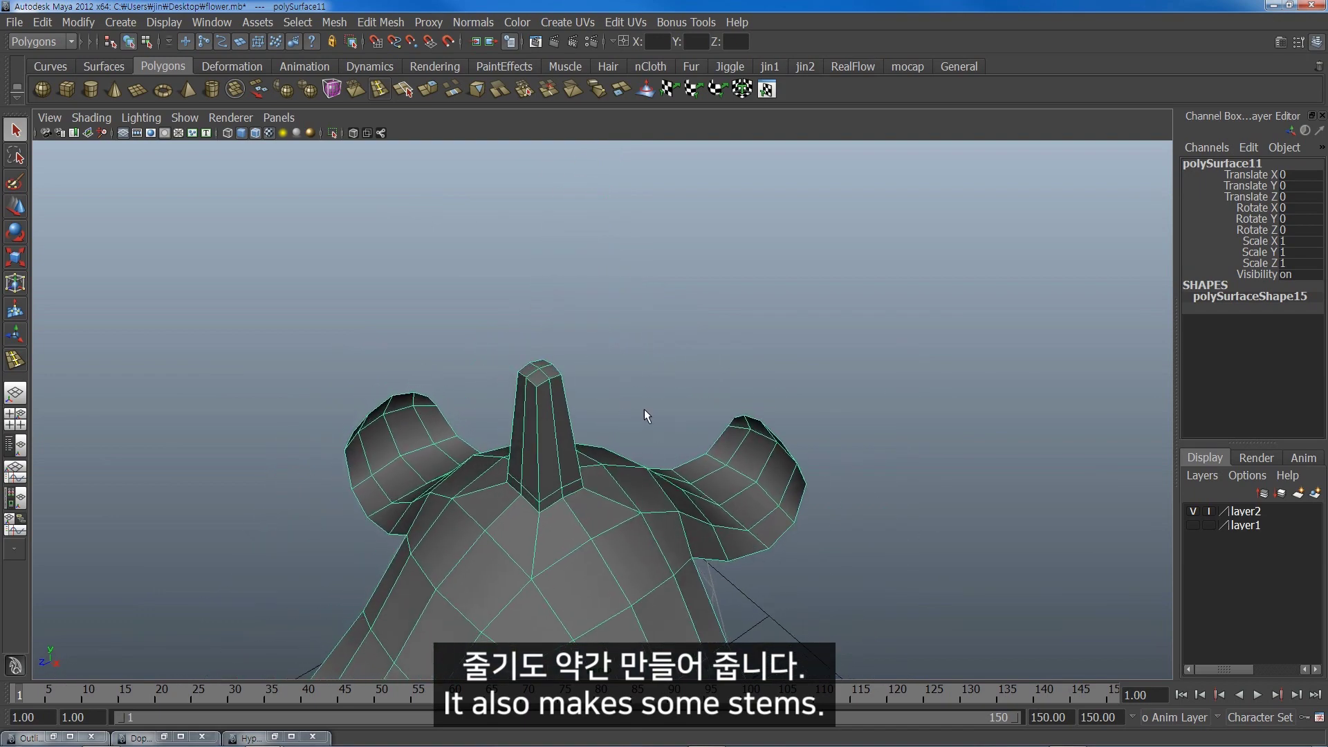
pyautogui.press('space')
pyautogui.scroll(-5, 371, 348)
pyautogui.scroll(-3, 396, 288)
pyautogui.scroll(3, 311, 277)
pyautogui.scroll(3, 311, 249)
pyautogui.scroll(2, 346, 238)
pyautogui.scroll(2, 392, 229)
pyautogui.keyDown('alt'); pyautogui.moveTo(392, 228); pyautogui.dragTo(327, 284, button='middle'); pyautogui.keyUp('alt')
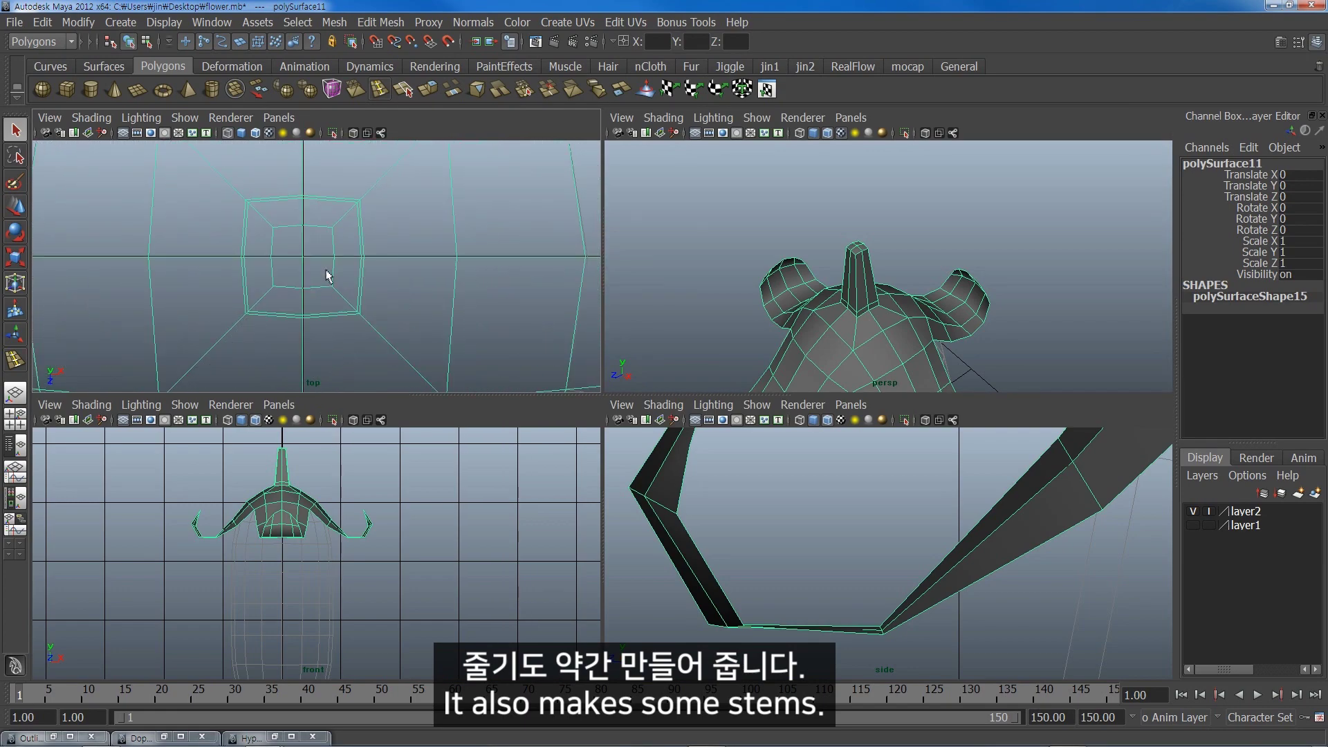
# Select the vertex ring around the stem base in the top view and scale it outward
pyautogui.press('F9')
pyautogui.scroll(1, 351, 283)
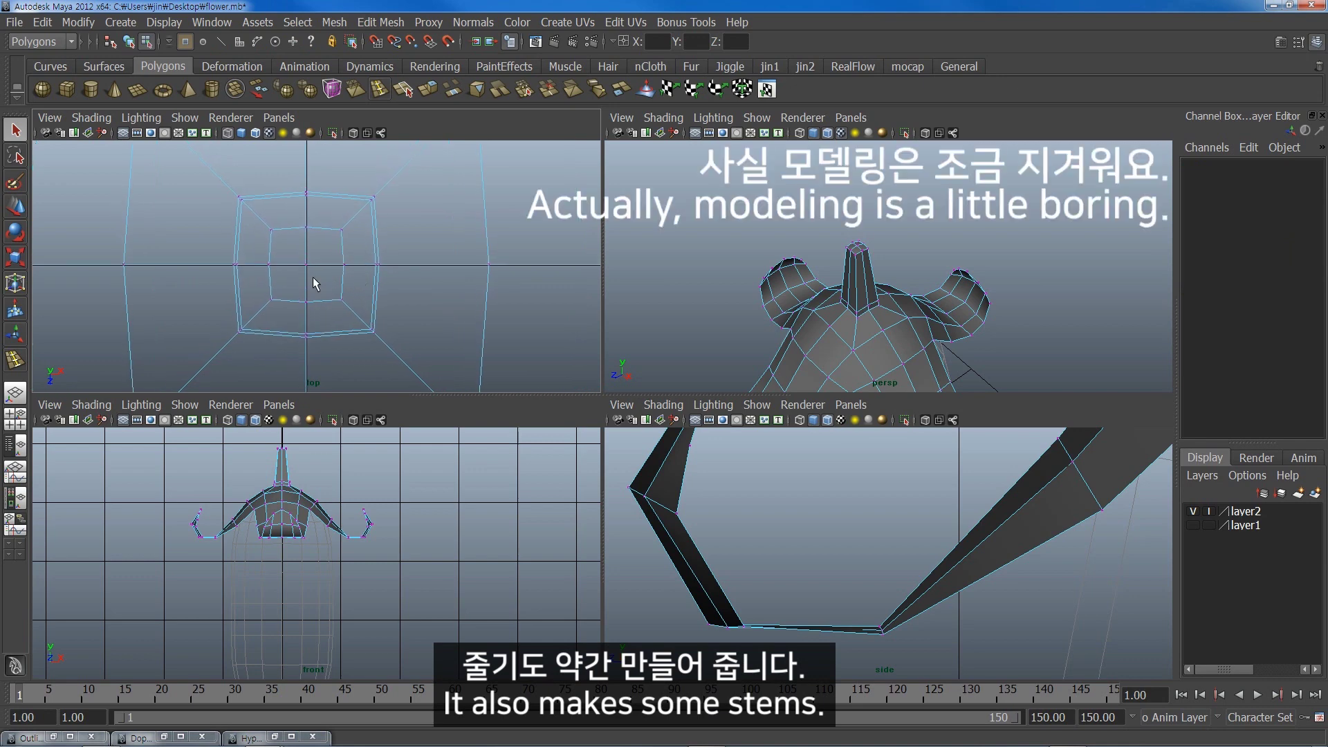
pyautogui.click(307, 195)
pyautogui.keyDown('shift'); pyautogui.click(237, 265); pyautogui.keyUp('shift')
pyautogui.keyDown('shift'); pyautogui.click(378, 265); pyautogui.keyUp('shift')
pyautogui.keyDown('shift'); pyautogui.click(307, 336); pyautogui.keyUp('shift')
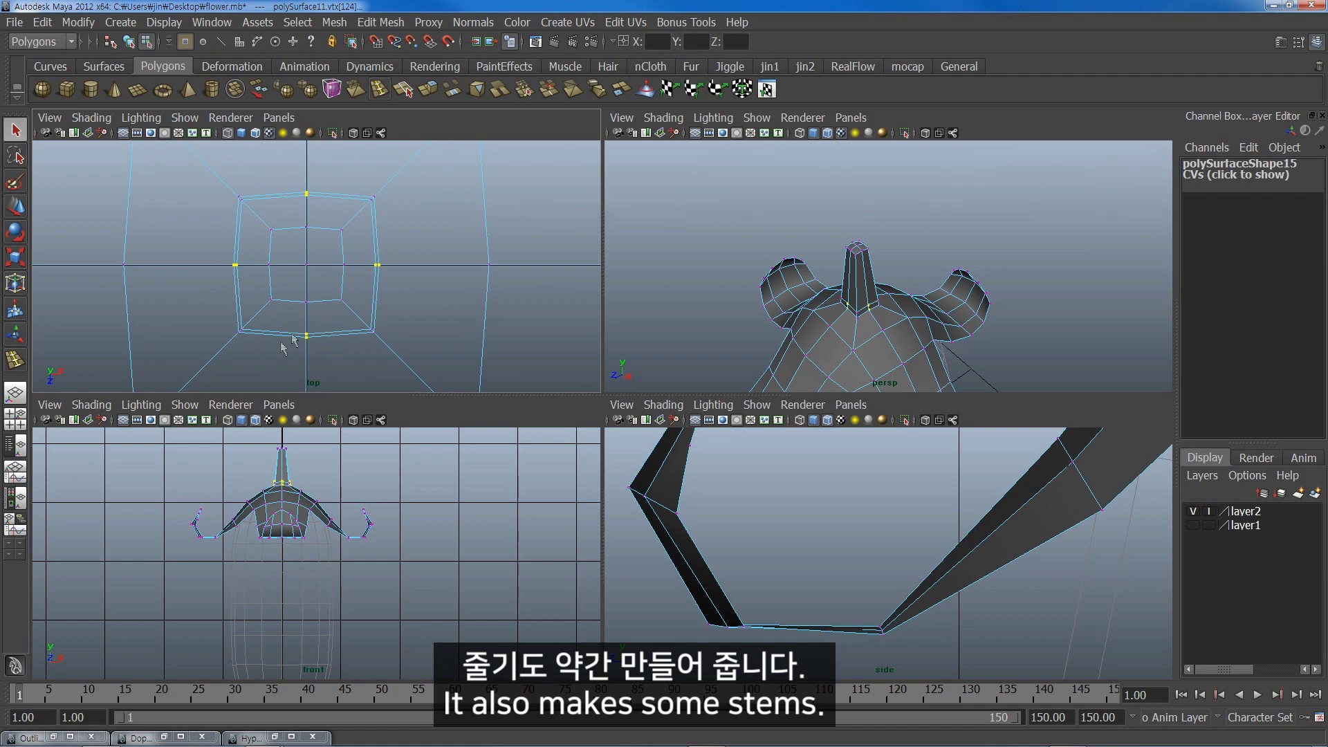
pyautogui.keyDown('alt'); pyautogui.moveTo(660, 331); pyautogui.dragTo(879, 260); pyautogui.keyUp('alt')
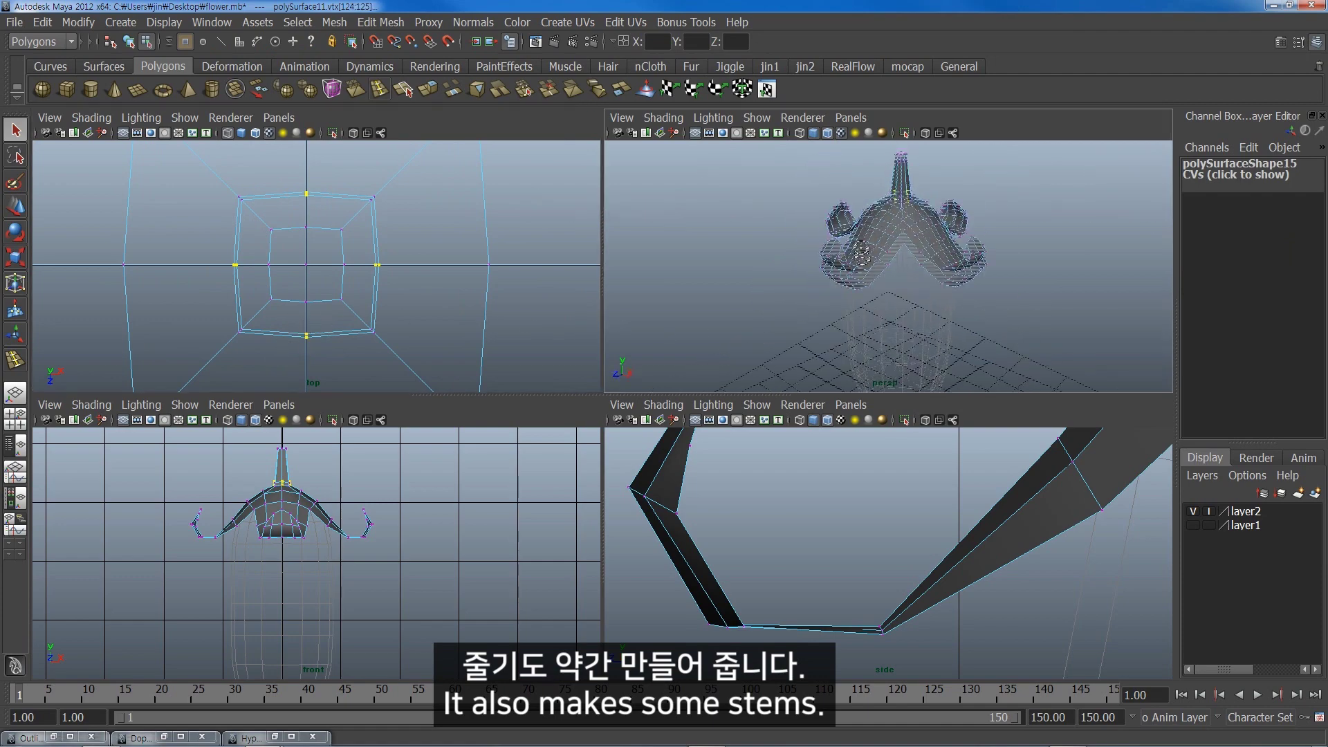
pyautogui.press('w')
pyautogui.keyDown('alt'); pyautogui.moveTo(878, 260); pyautogui.dragTo(839, 273); pyautogui.keyUp('alt')
pyautogui.press('f')
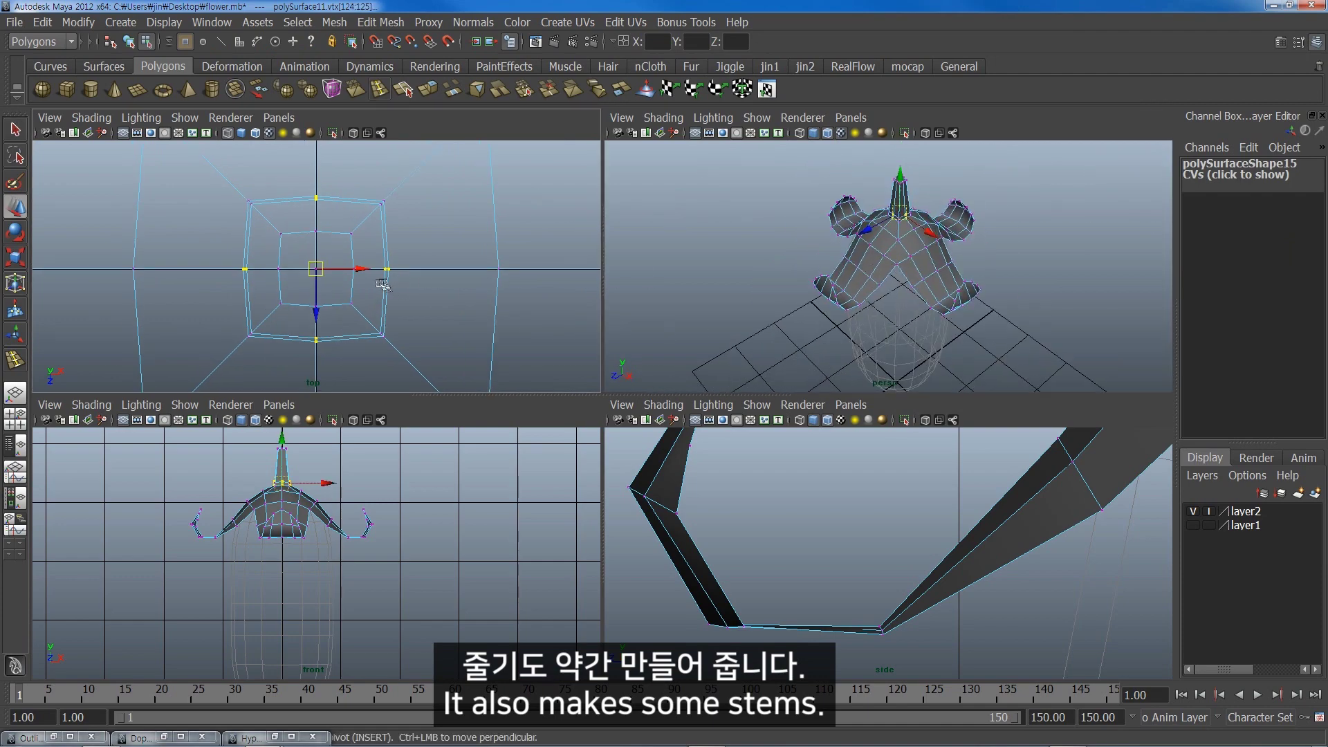
pyautogui.press('r')
pyautogui.moveTo(317, 269); pyautogui.dragTo(340, 258)
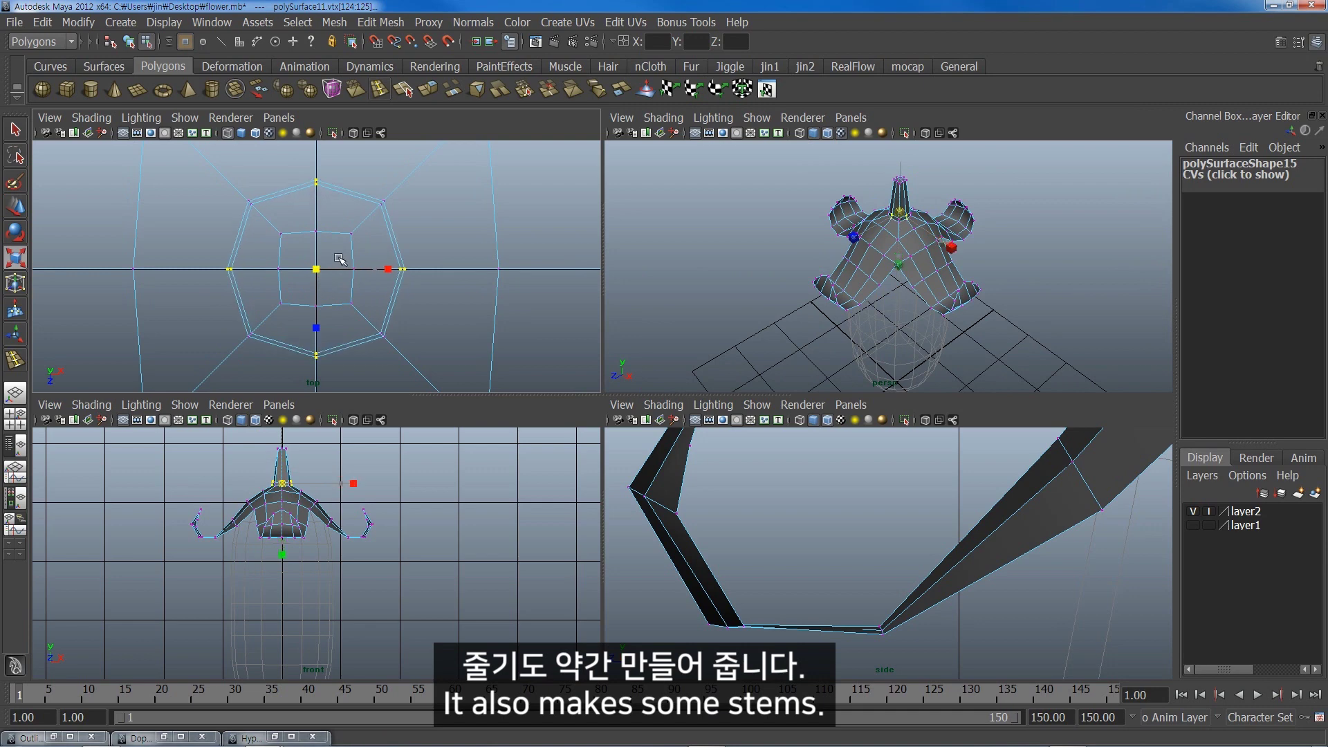
# Enlarge the inner vertex ring around the stem, then return to a single perspective view
pyautogui.click(316, 247)
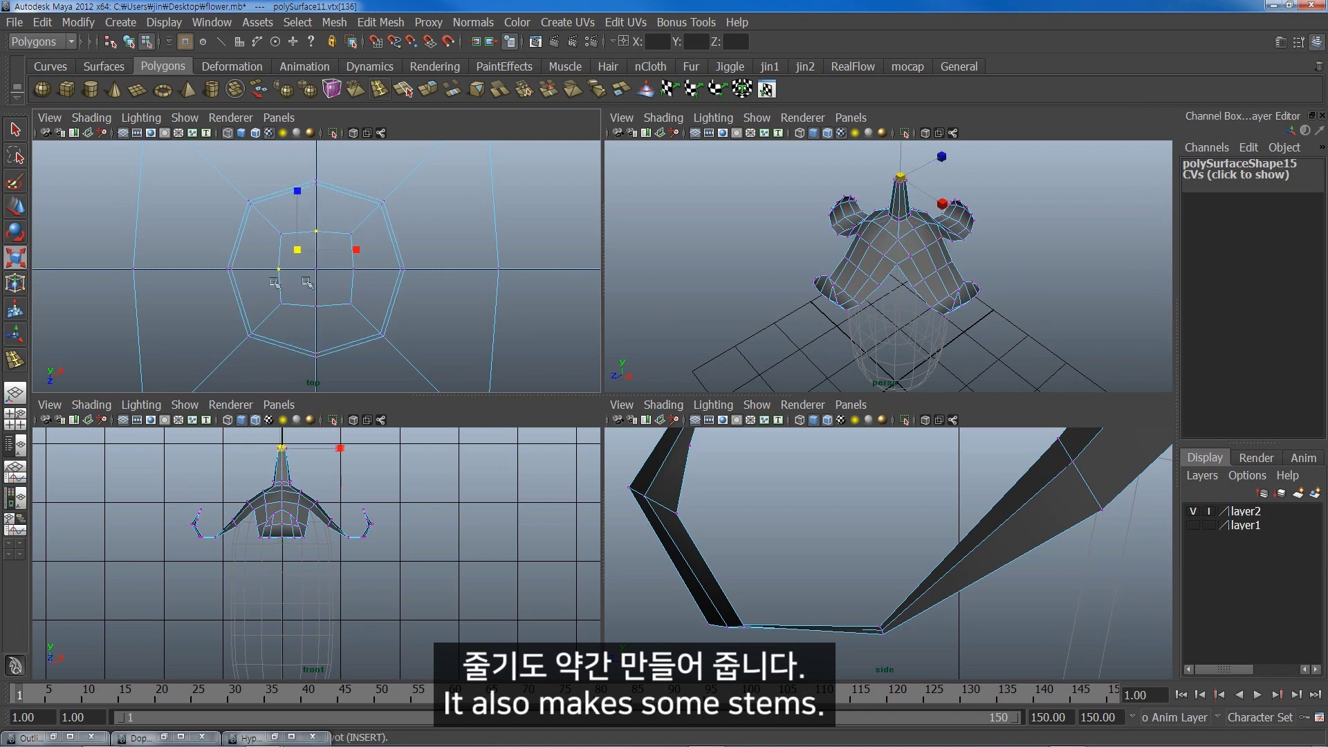
pyautogui.keyDown('shift'); pyautogui.click(318, 307); pyautogui.keyUp('shift')
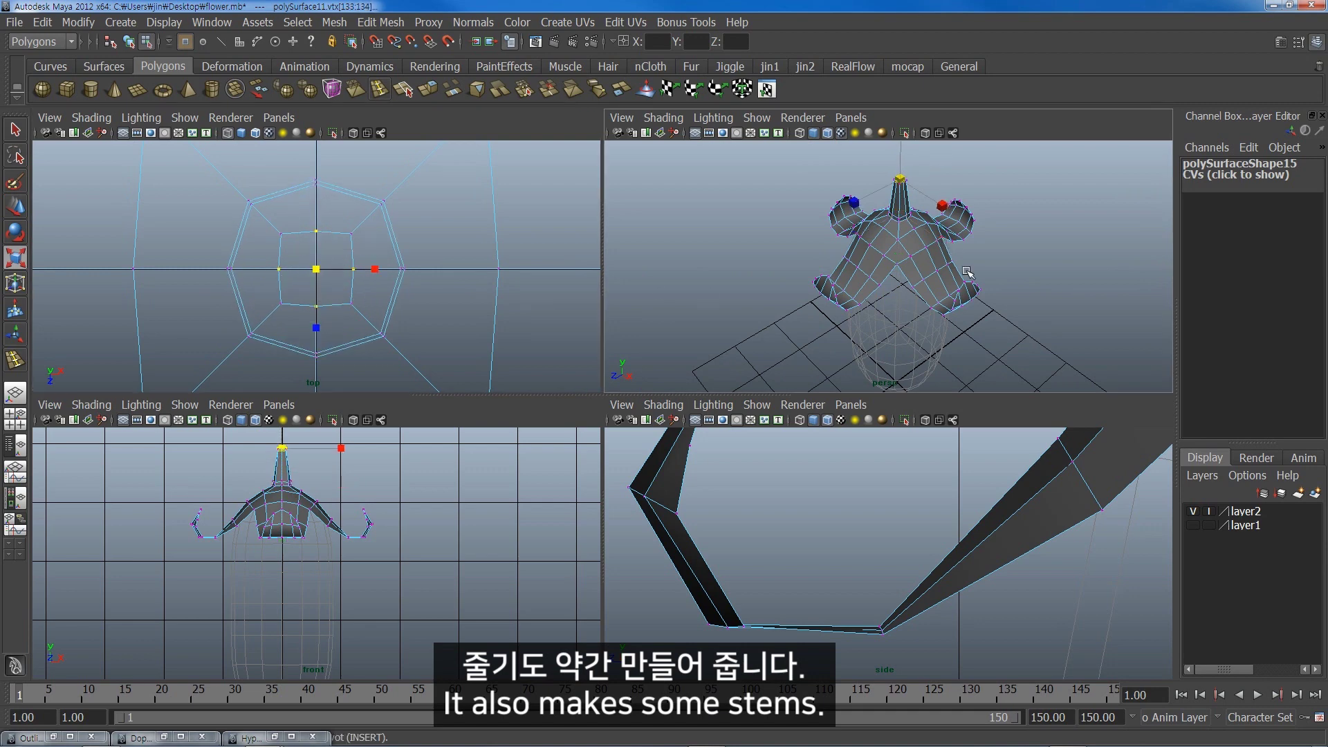
pyautogui.keyDown('alt'); pyautogui.moveTo(966, 275); pyautogui.dragTo(989, 267, button='right'); pyautogui.keyUp('alt')
pyautogui.moveTo(989, 267)
pyautogui.keyDown('alt'); pyautogui.mouseDown()
pyautogui.moveTo(888, 312)
pyautogui.moveTo(668, 316)
pyautogui.mouseUp(); pyautogui.keyUp('alt')
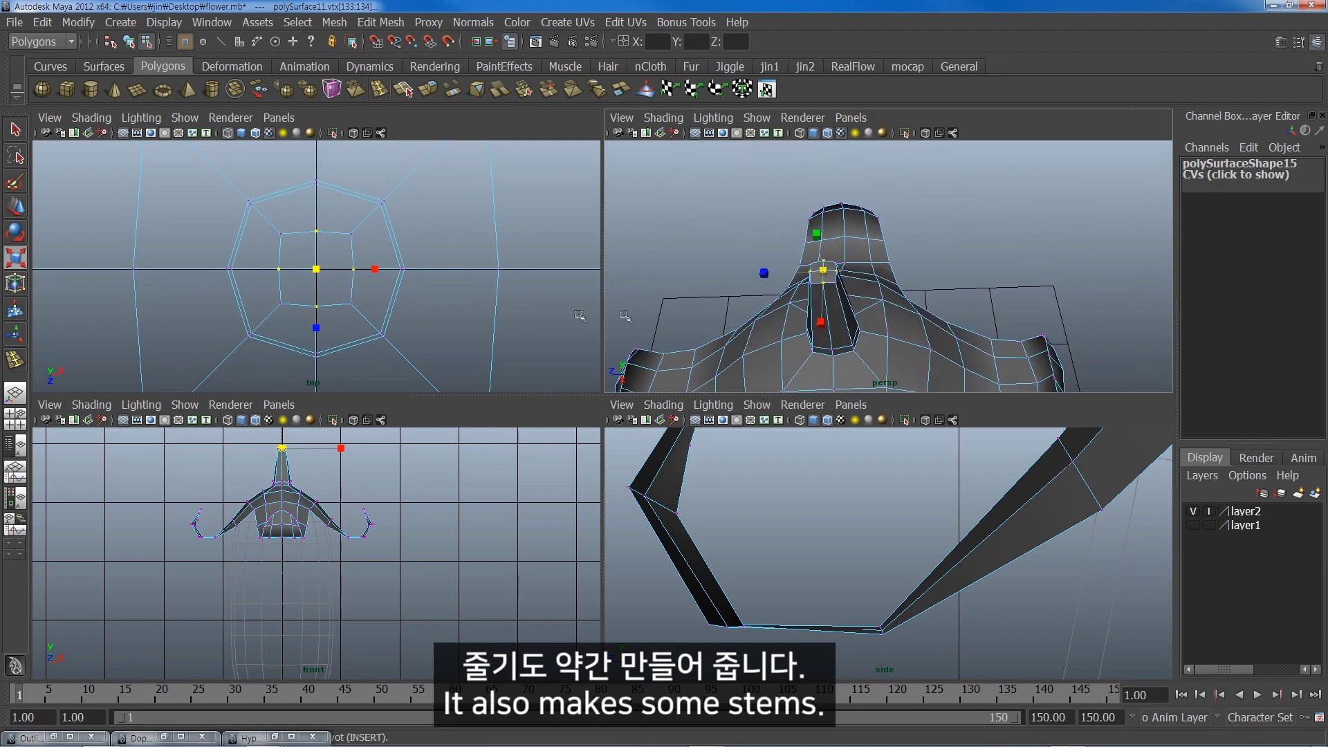
pyautogui.moveTo(318, 269); pyautogui.dragTo(325, 259)
pyautogui.moveTo(899, 232)
pyautogui.keyDown('alt'); pyautogui.mouseDown()
pyautogui.moveTo(1011, 213)
pyautogui.moveTo(910, 253)
pyautogui.mouseUp(); pyautogui.keyUp('alt')
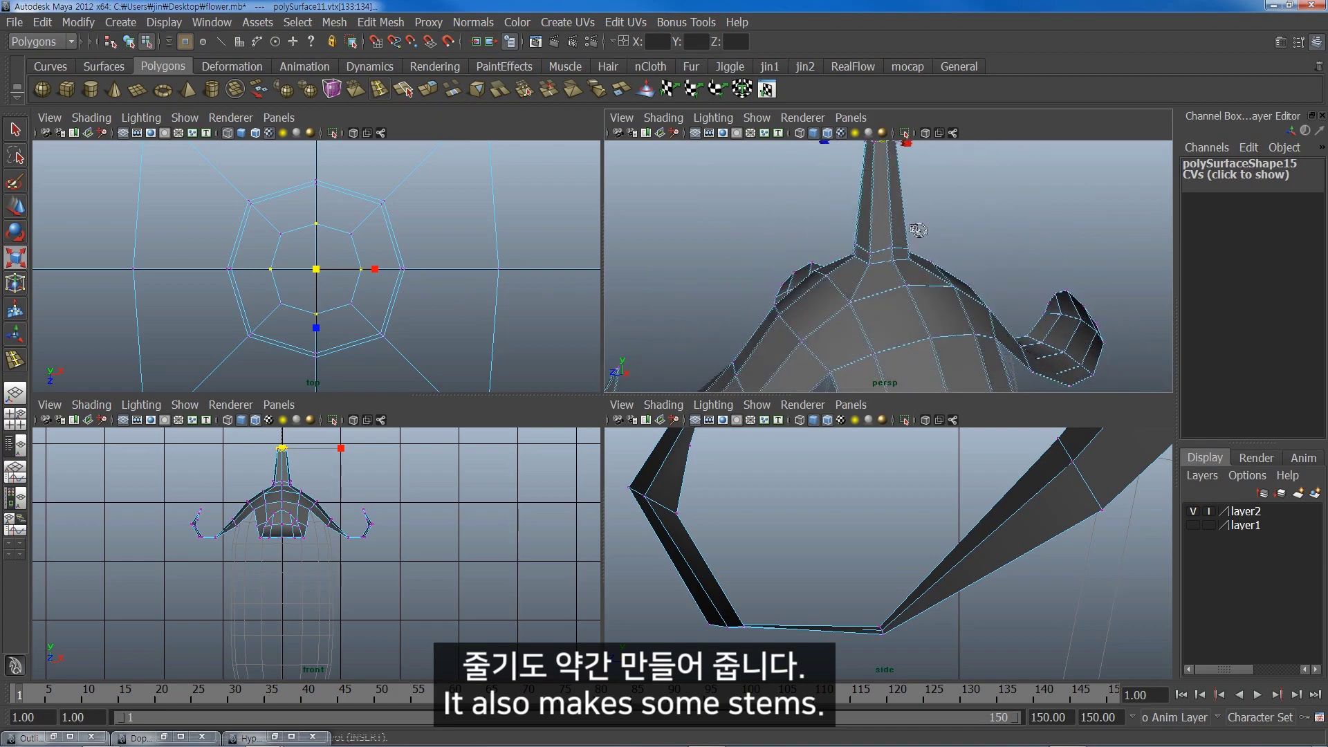
pyautogui.press('space')
pyautogui.press('q')
pyautogui.keyDown('alt'); pyautogui.moveTo(735, 412); pyautogui.dragTo(722, 397); pyautogui.keyUp('alt')
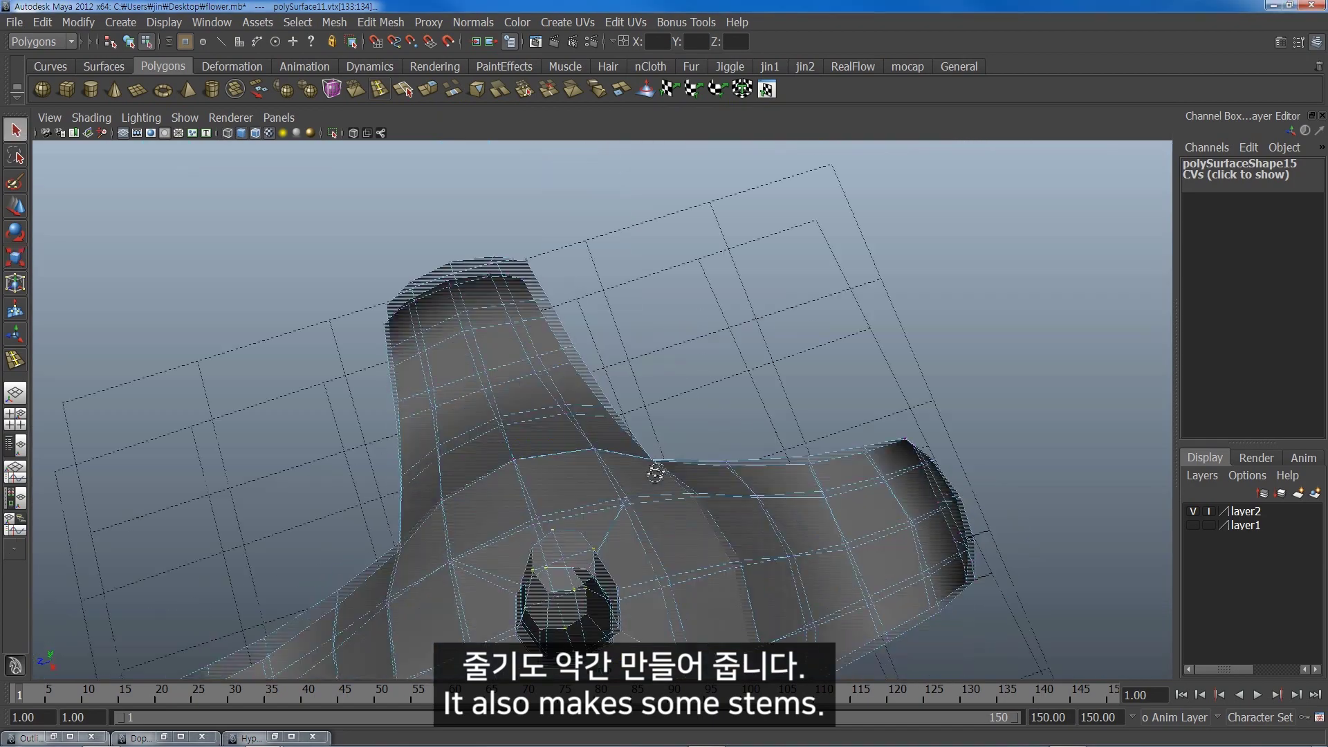
# Apply Mesh > Smooth to the leafy top piece with smooth preview off
pyautogui.press('F8')
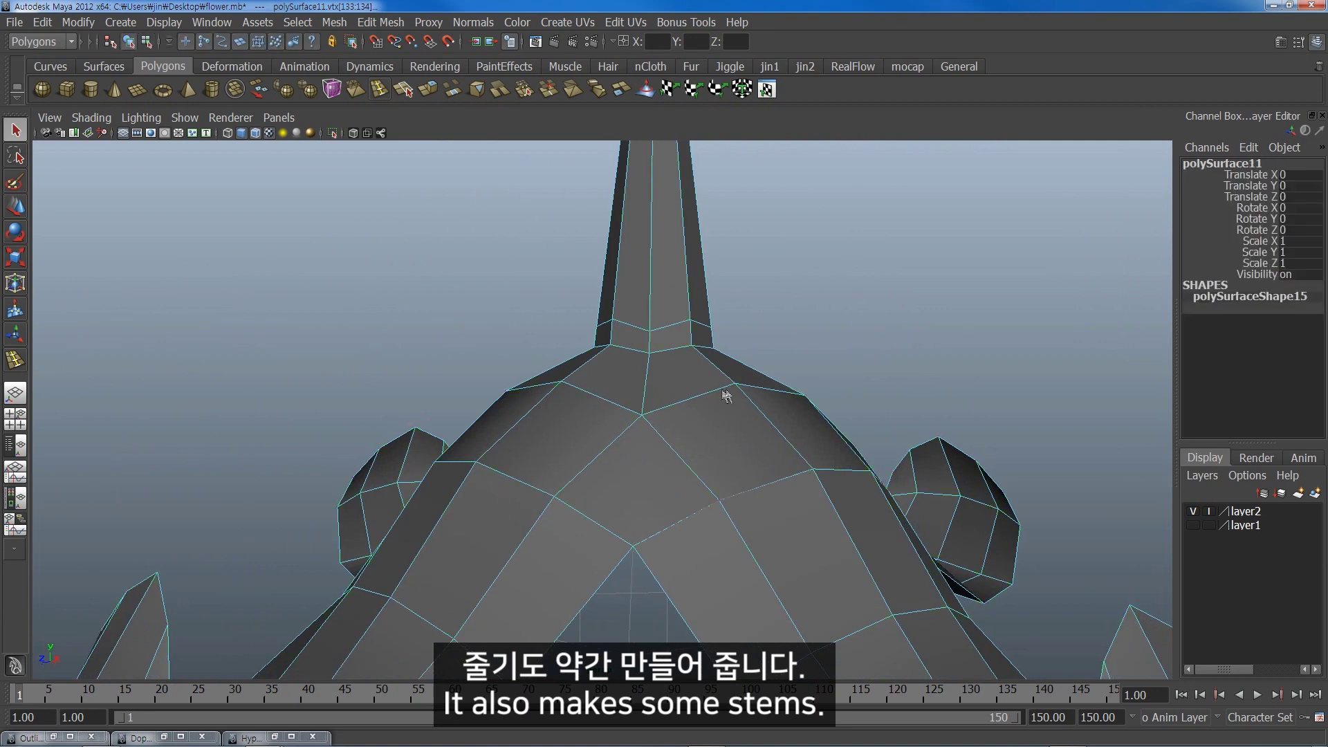
pyautogui.press('3')
pyautogui.click(920, 353)
pyautogui.moveTo(920, 353)
pyautogui.keyDown('alt'); pyautogui.mouseDown(button='right')
pyautogui.moveTo(807, 377)
pyautogui.moveTo(519, 356)
pyautogui.moveTo(508, 335)
pyautogui.mouseUp(button='right'); pyautogui.keyUp('alt')
pyautogui.click(512, 377)
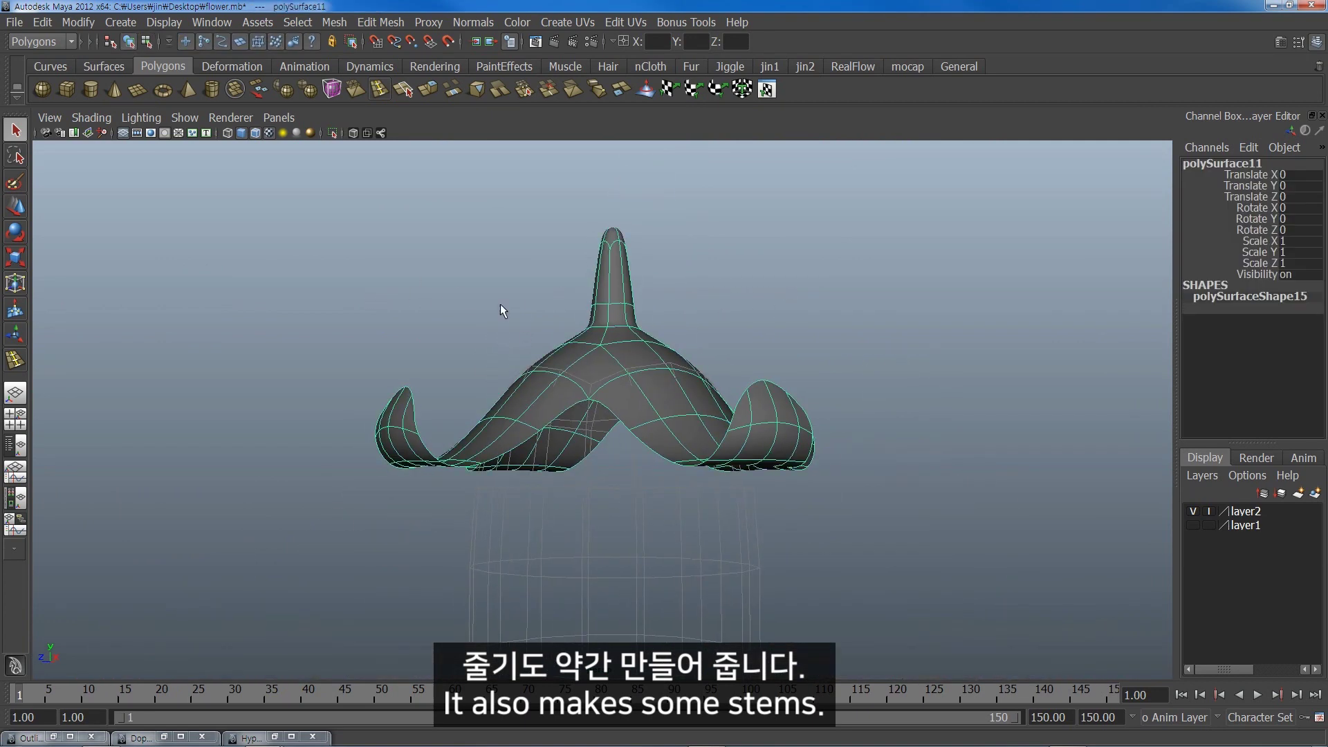
pyautogui.press('1')
pyautogui.keyDown('alt'); pyautogui.moveTo(519, 318); pyautogui.dragTo(511, 320); pyautogui.keyUp('alt')
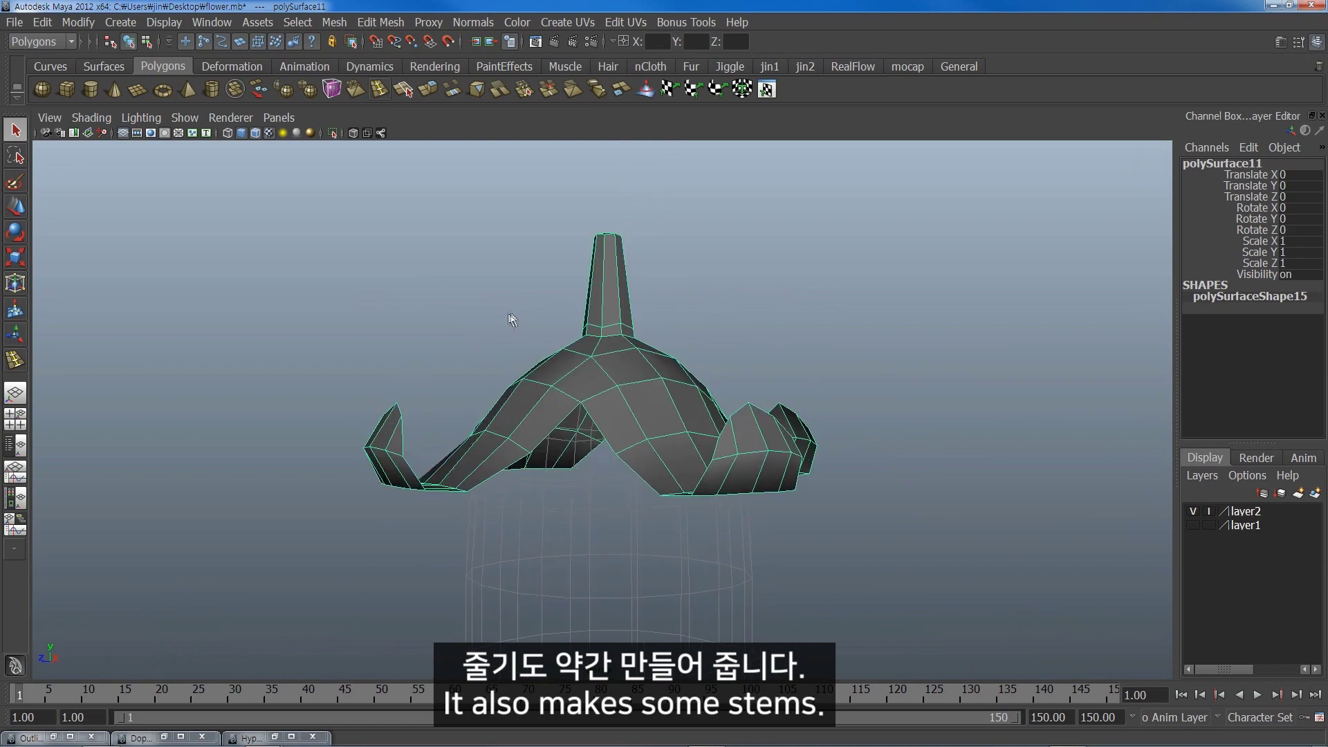
pyautogui.moveTo(670, 311)
pyautogui.keyDown('alt'); pyautogui.mouseDown()
pyautogui.moveTo(619, 253)
pyautogui.moveTo(589, 270)
pyautogui.mouseUp(); pyautogui.keyUp('alt')
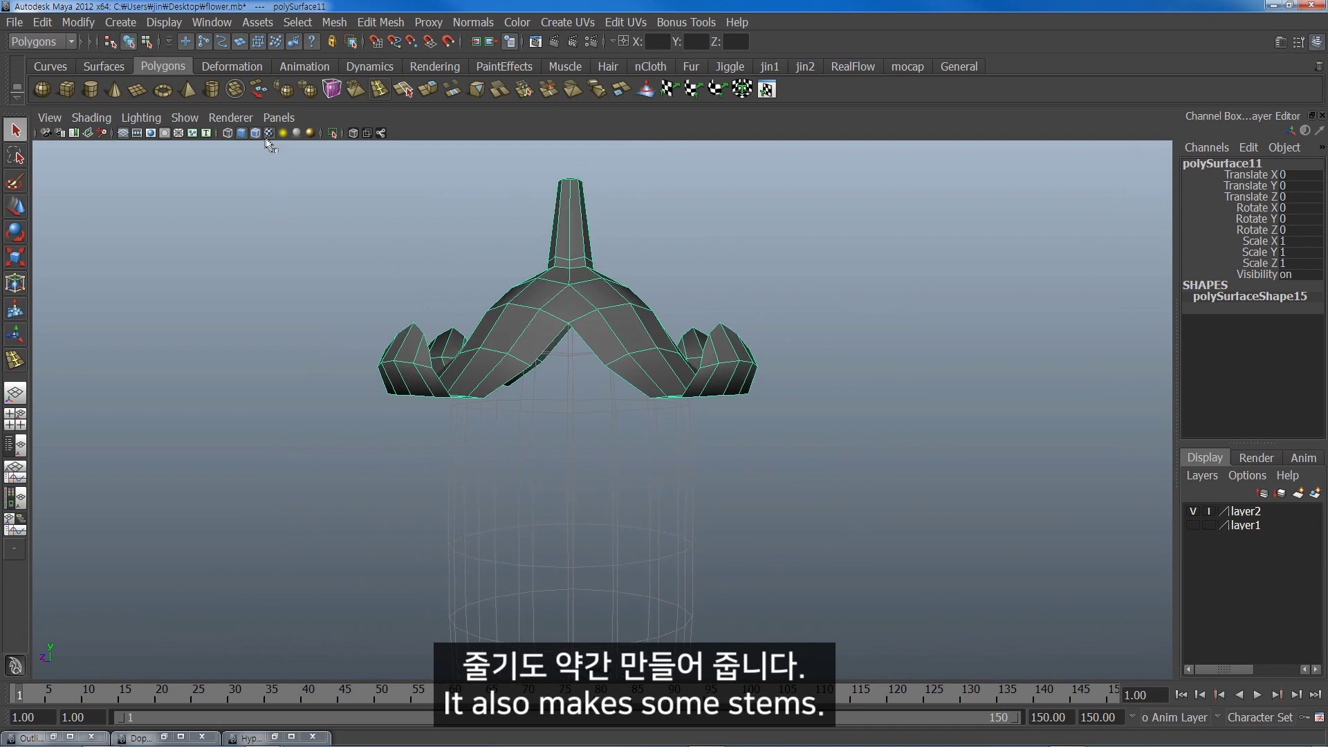
pyautogui.click(310, 91)
# Set polySmoothFace1 Keep Selection and Keep Border to off in the Channel Box
pyautogui.click(908, 324)
pyautogui.keyDown('alt'); pyautogui.moveTo(738, 351); pyautogui.dragTo(752, 304, button='middle'); pyautogui.keyUp('alt')
pyautogui.keyDown('alt'); pyautogui.moveTo(752, 305); pyautogui.dragTo(788, 296); pyautogui.keyUp('alt')
pyautogui.click(630, 359)
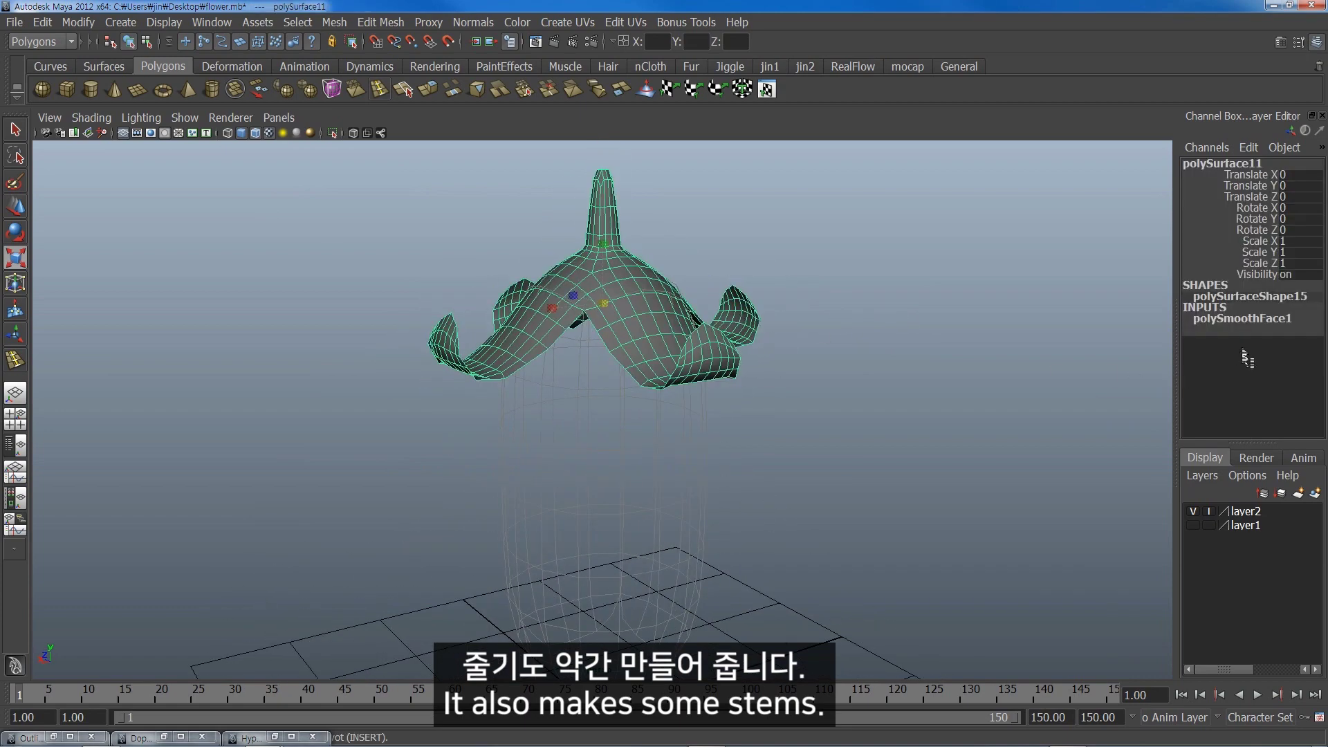
pyautogui.click(1259, 318)
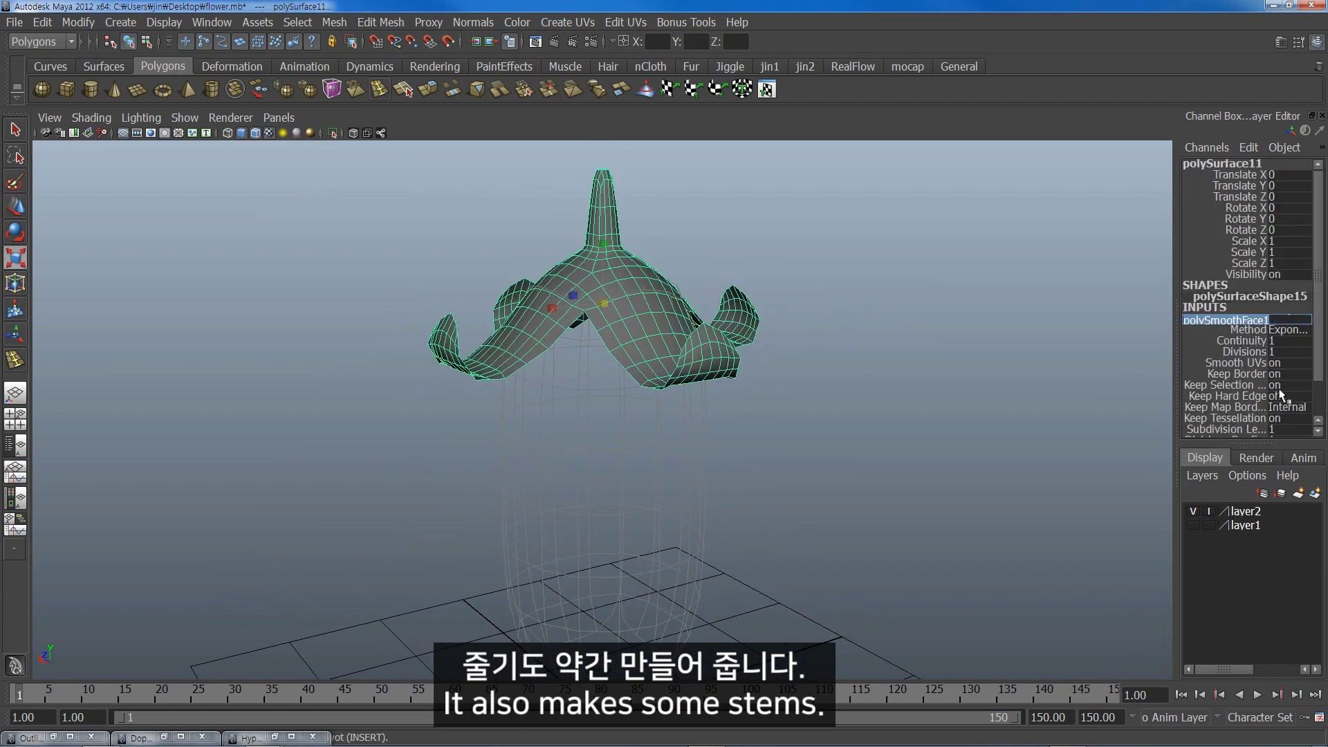
pyautogui.click(1278, 387)
pyautogui.write('o')
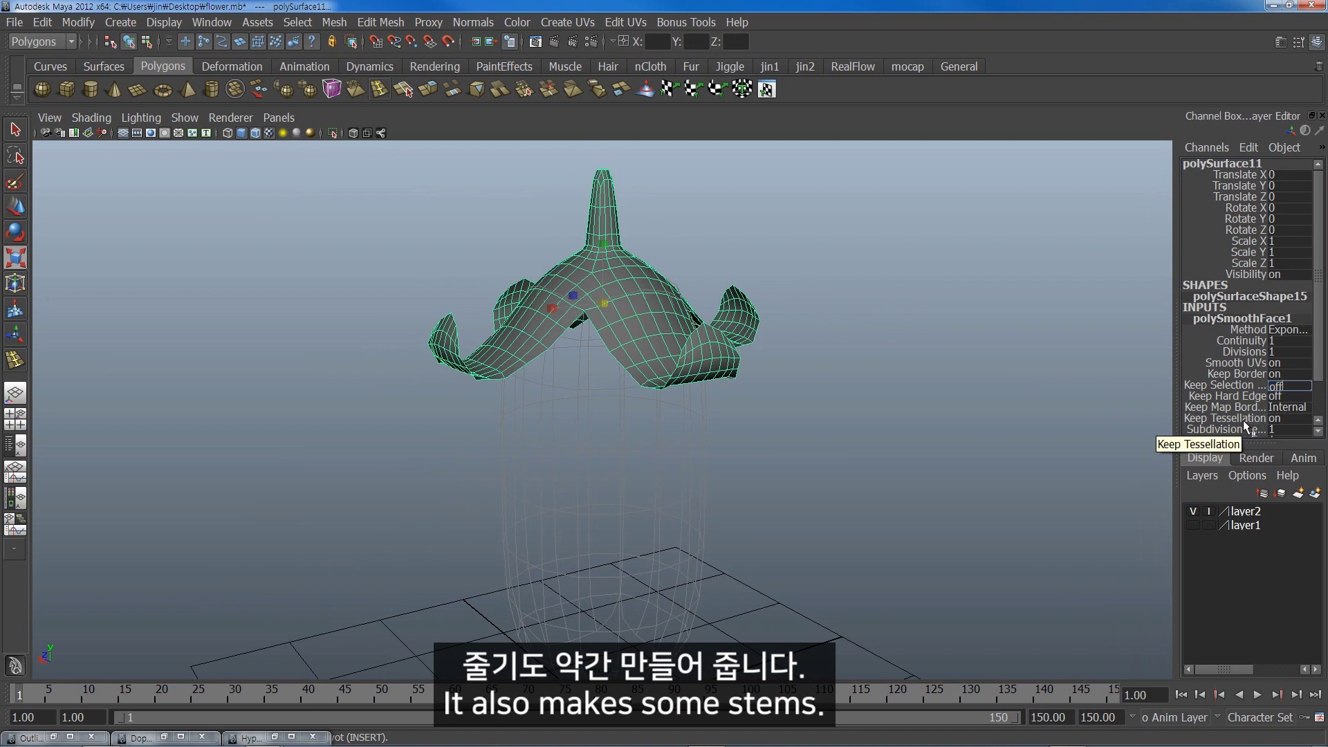
pyautogui.press('Return')
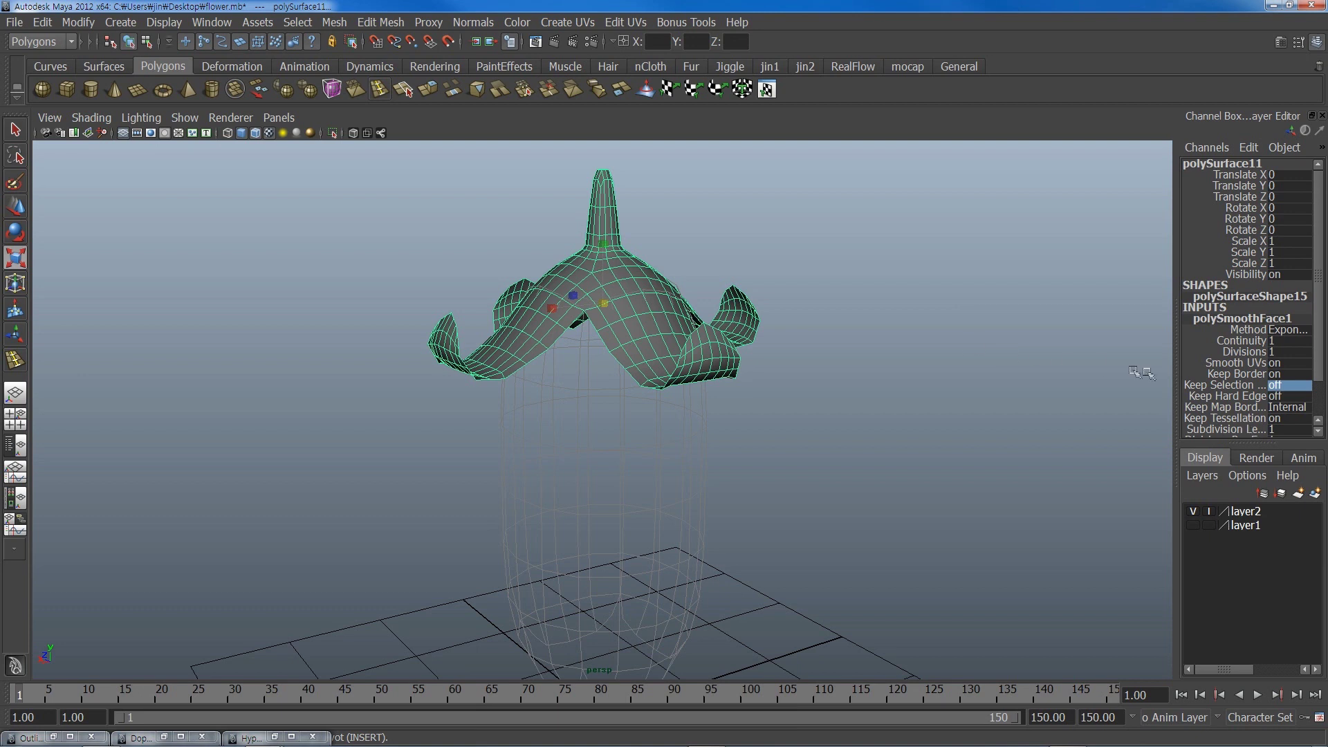
pyautogui.click(1285, 384)
pyautogui.click(1285, 376)
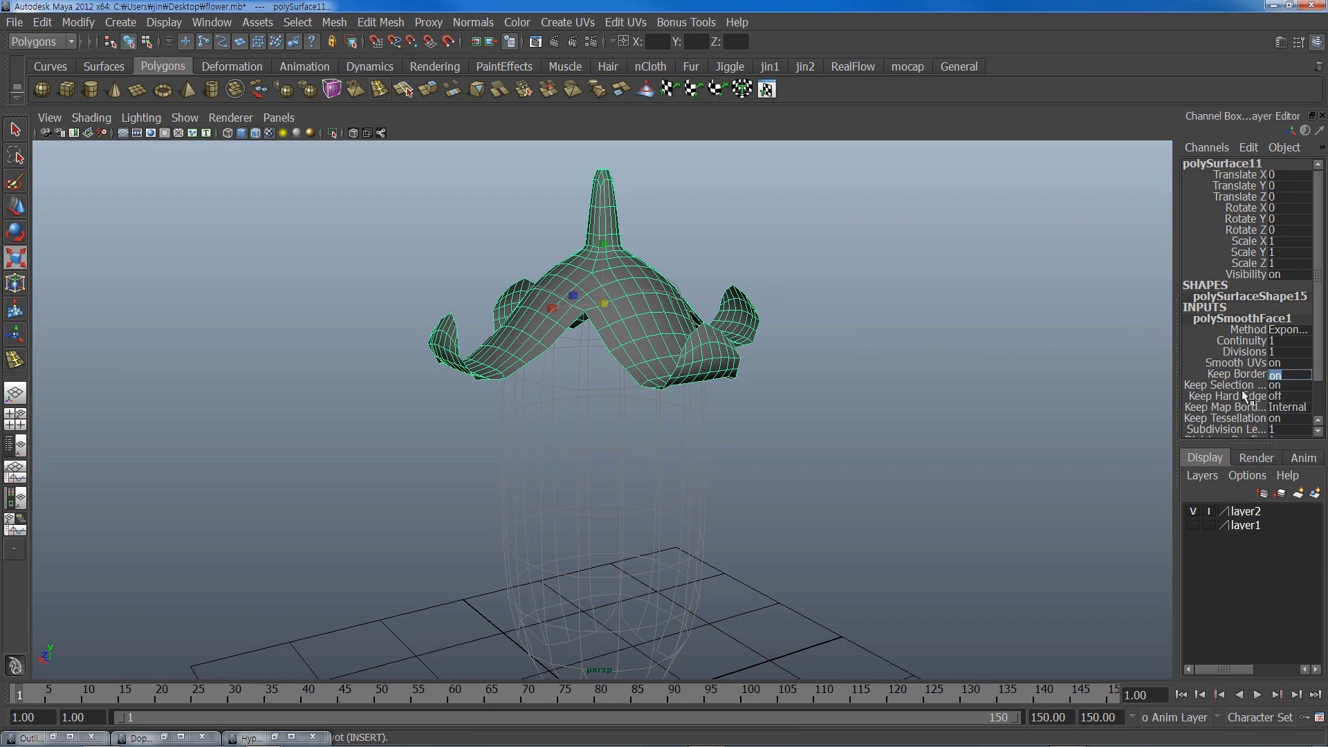
pyautogui.write('ff')
pyautogui.press('Return')
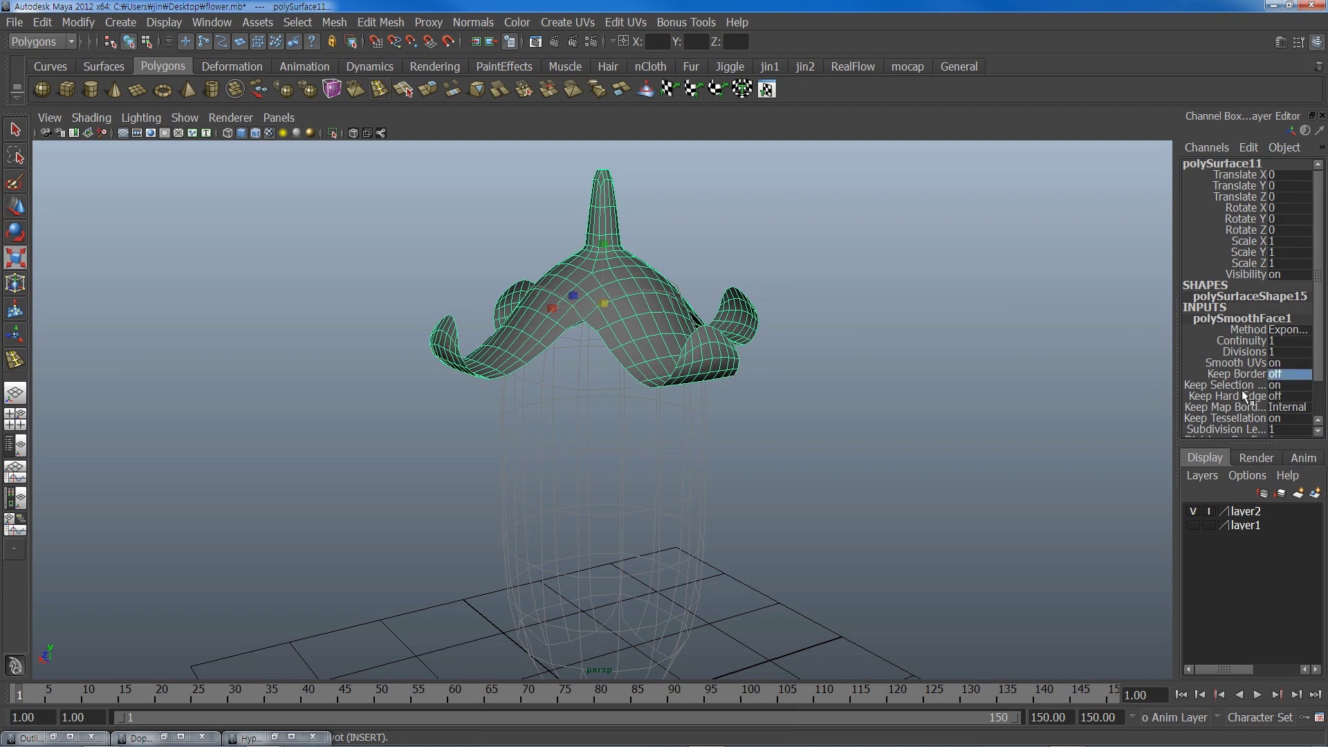
# Show layer1's wheel curves as reference and the petal body shaded and textured
pyautogui.click(739, 415)
pyautogui.moveTo(739, 415)
pyautogui.keyDown('alt'); pyautogui.mouseDown()
pyautogui.moveTo(741, 401)
pyautogui.moveTo(727, 418)
pyautogui.mouseUp(); pyautogui.keyUp('alt')
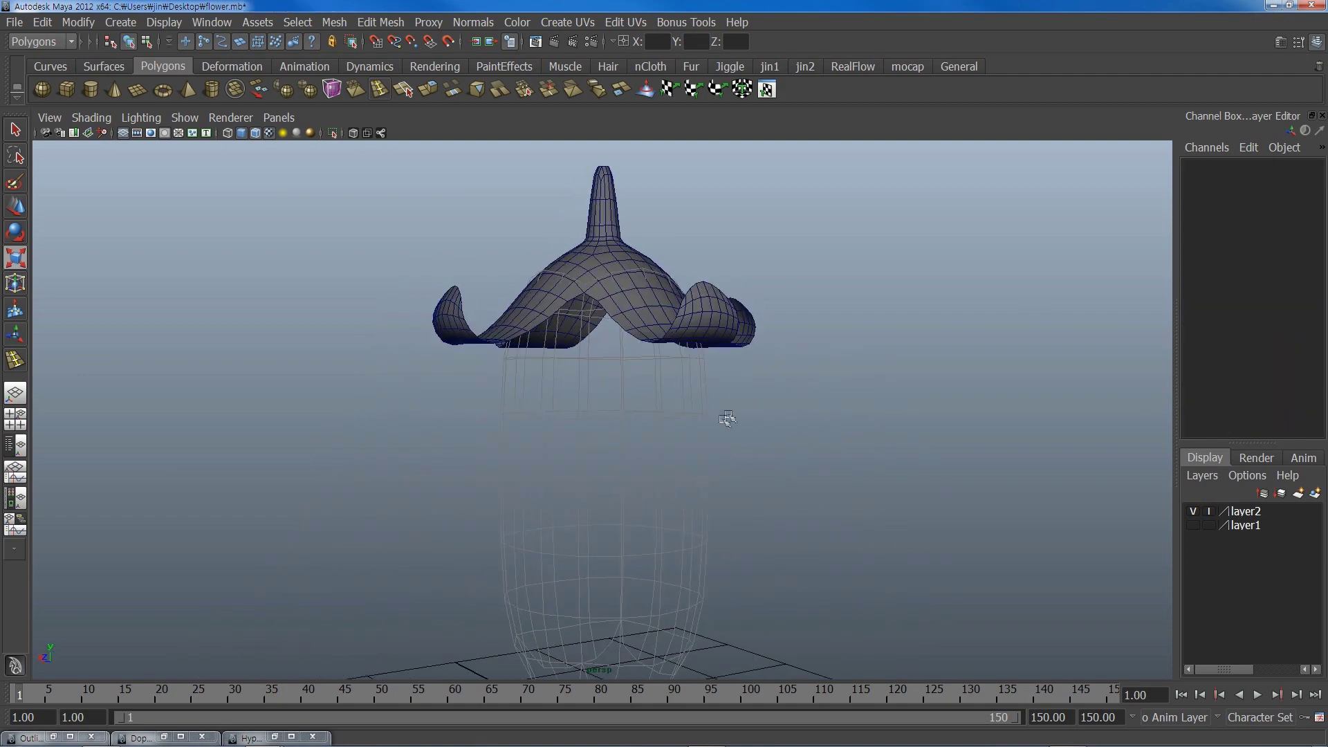
pyautogui.press('q')
pyautogui.moveTo(812, 474)
pyautogui.keyDown('alt'); pyautogui.mouseDown()
pyautogui.moveTo(836, 415)
pyautogui.moveTo(718, 436)
pyautogui.mouseUp(); pyautogui.keyUp('alt')
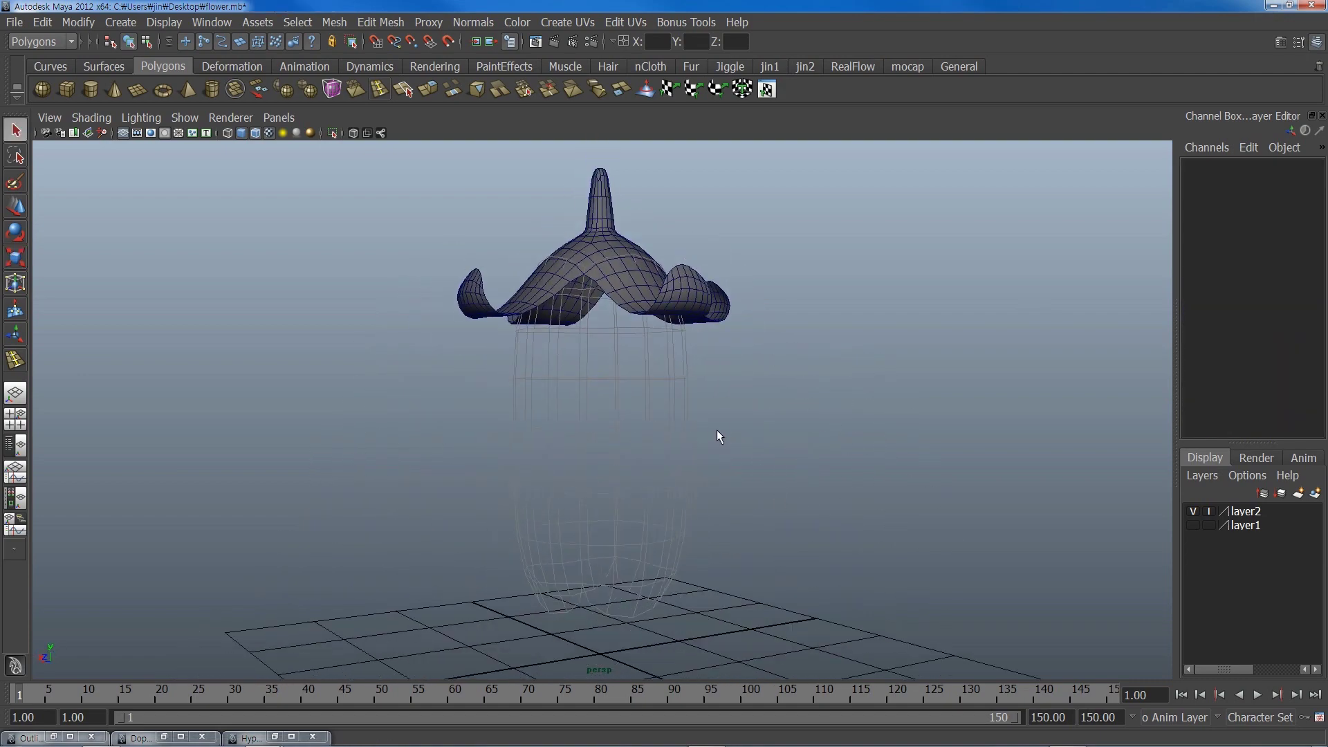
pyautogui.click(1193, 526)
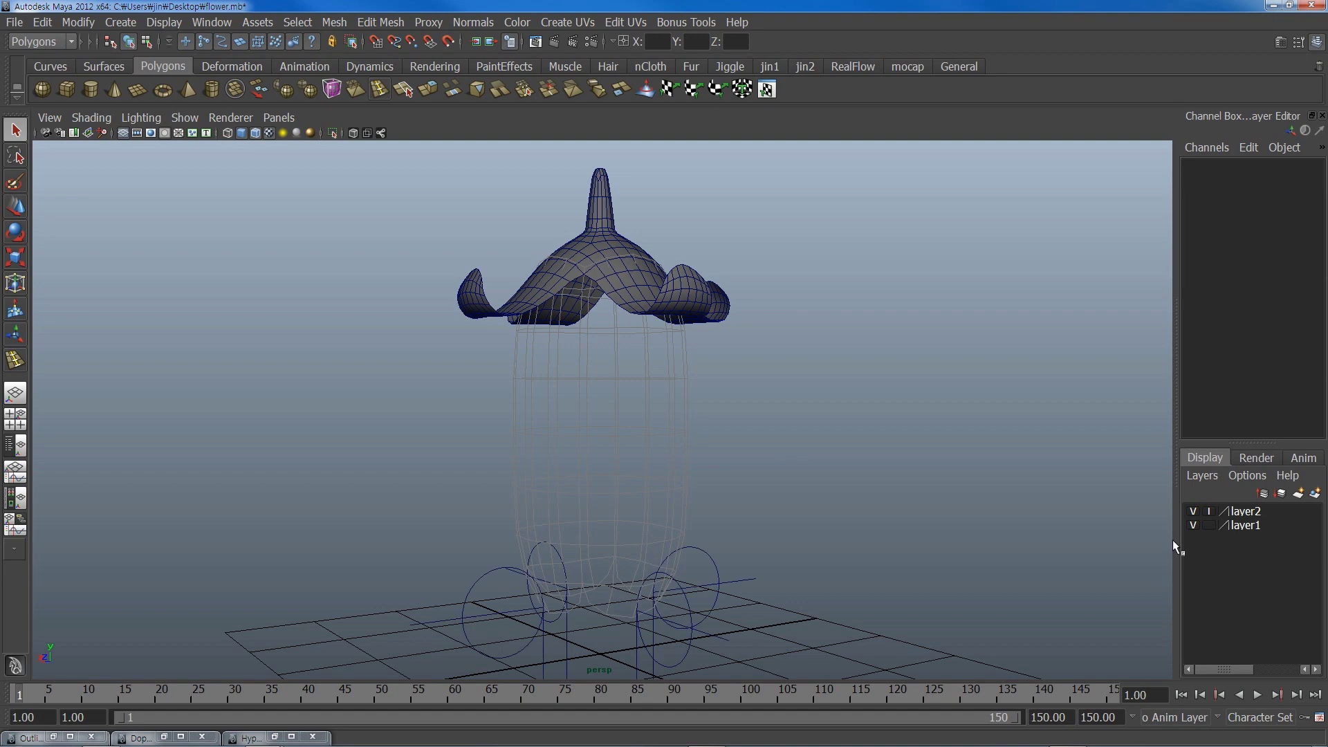
pyautogui.click(1211, 526)
pyautogui.moveTo(978, 537)
pyautogui.keyDown('alt'); pyautogui.mouseDown()
pyautogui.moveTo(987, 498)
pyautogui.moveTo(1172, 508)
pyautogui.mouseUp(); pyautogui.keyUp('alt')
pyautogui.click(1209, 512)
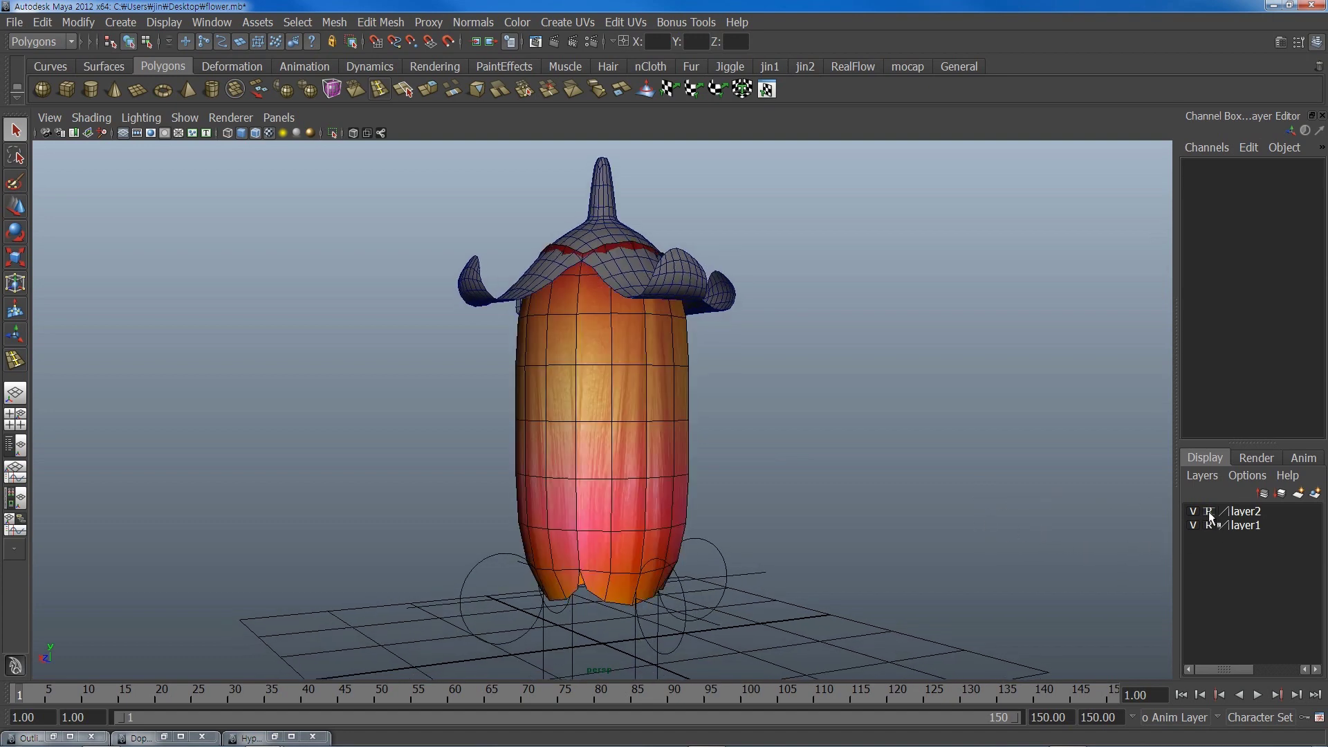
pyautogui.moveTo(934, 533)
pyautogui.keyDown('alt'); pyautogui.mouseDown()
pyautogui.moveTo(950, 529)
pyautogui.moveTo(938, 520)
pyautogui.mouseUp(); pyautogui.keyUp('alt')
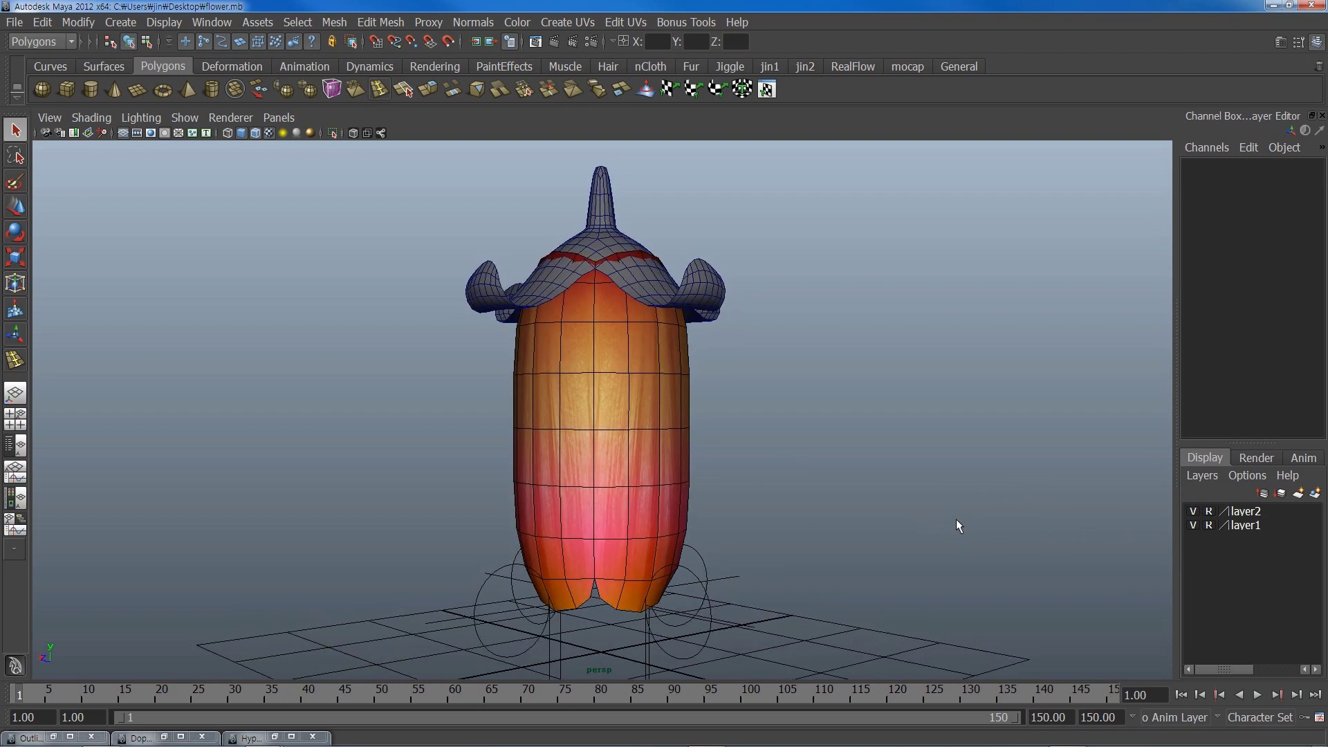
# Play the petal opening animation and rewind to the first frame
pyautogui.click(1256, 695)
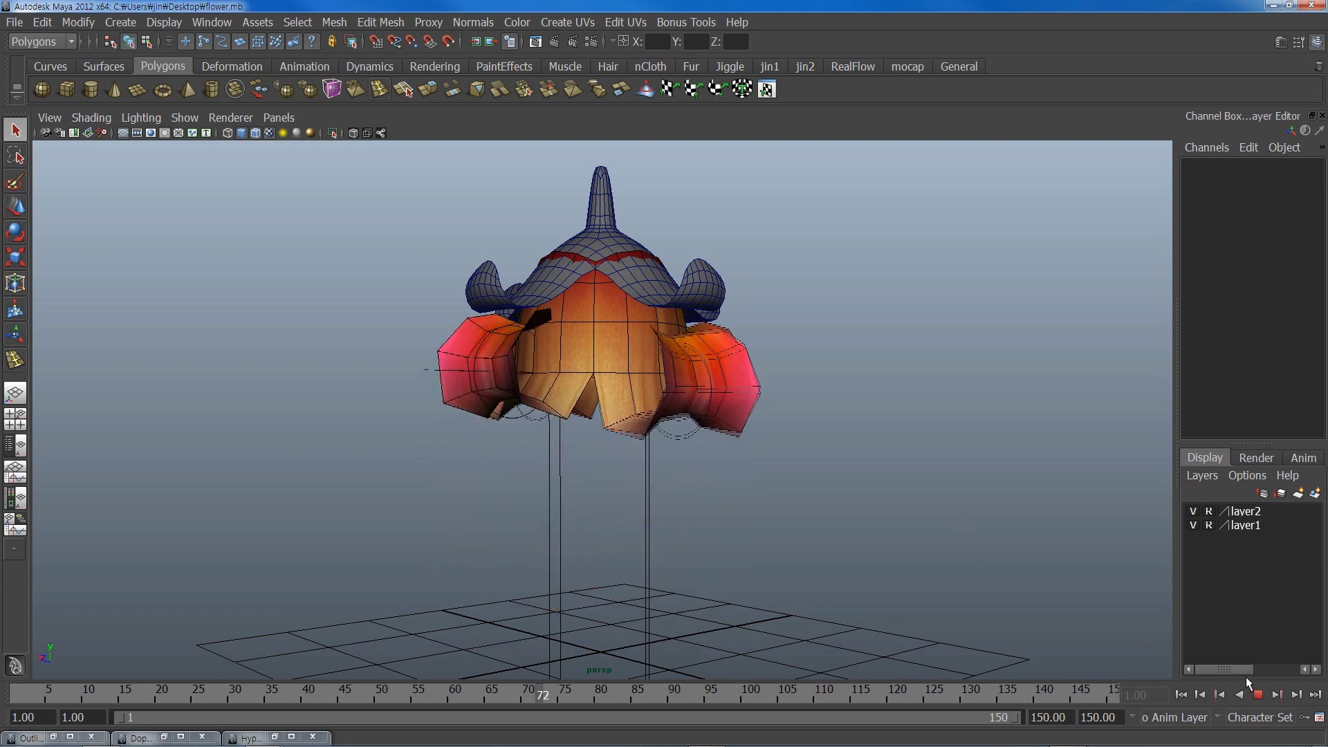
pyautogui.click(1258, 694)
pyautogui.click(1181, 695)
pyautogui.moveTo(695, 460)
pyautogui.keyDown('alt'); pyautogui.mouseDown()
pyautogui.moveTo(640, 444)
pyautogui.moveTo(705, 454)
pyautogui.mouseUp(); pyautogui.keyUp('alt')
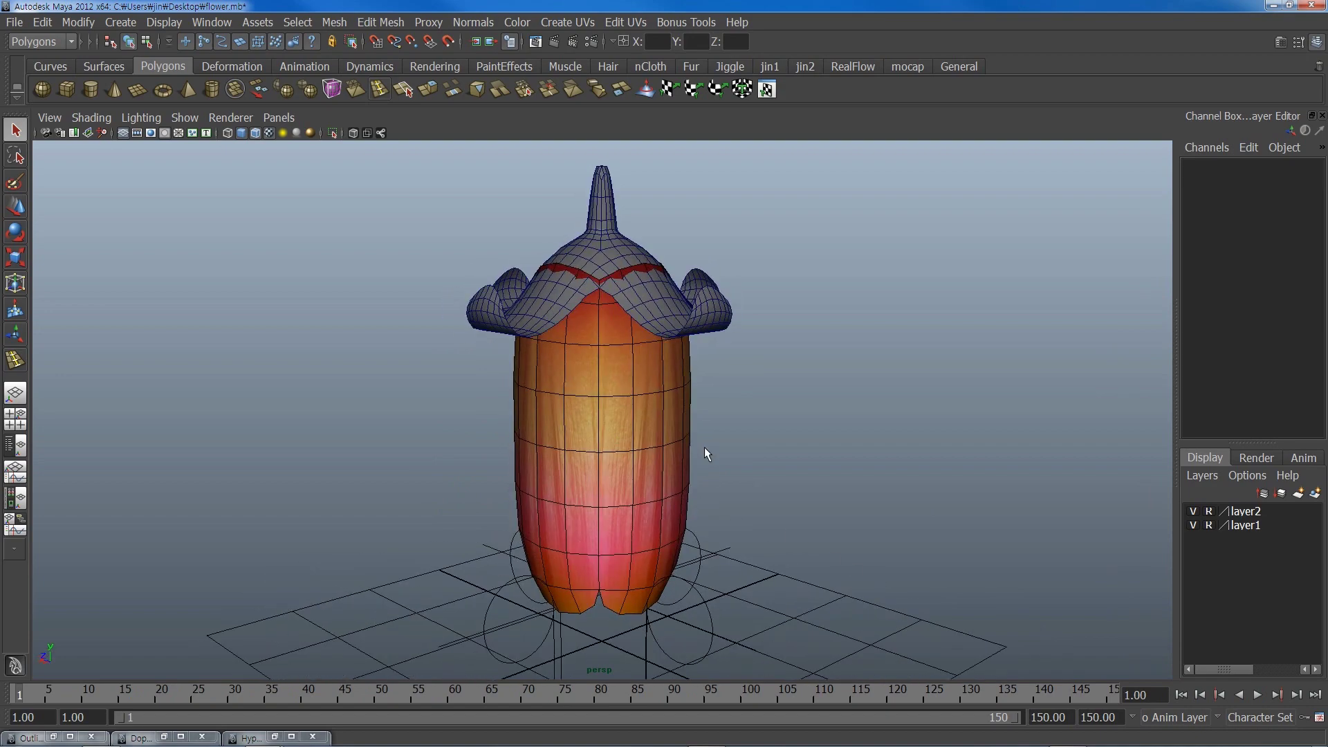
# Hide the wheel curves layer and put the leafy top on new layer3
pyautogui.click(1192, 511)
pyautogui.click(1192, 511)
pyautogui.click(1193, 525)
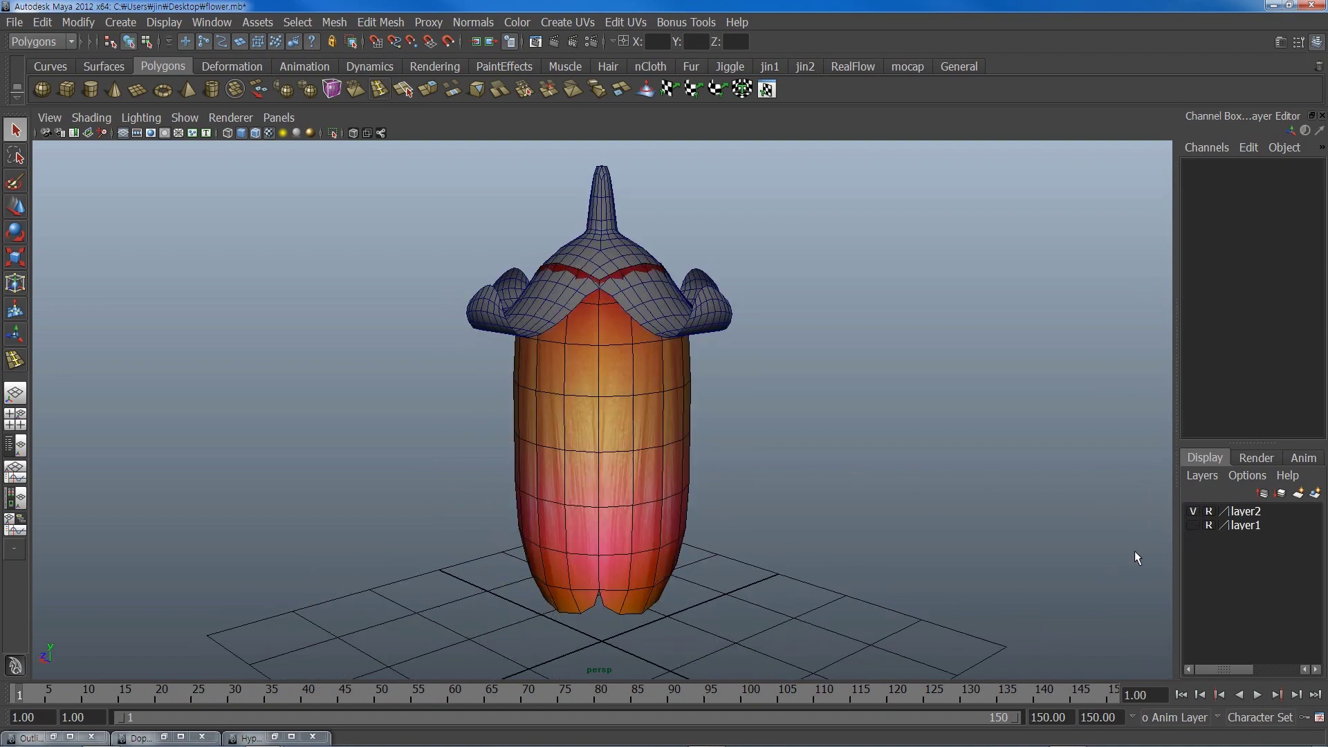
pyautogui.keyDown('alt'); pyautogui.moveTo(707, 428); pyautogui.dragTo(708, 404); pyautogui.keyUp('alt')
pyautogui.moveTo(720, 228); pyautogui.dragTo(304, 216)
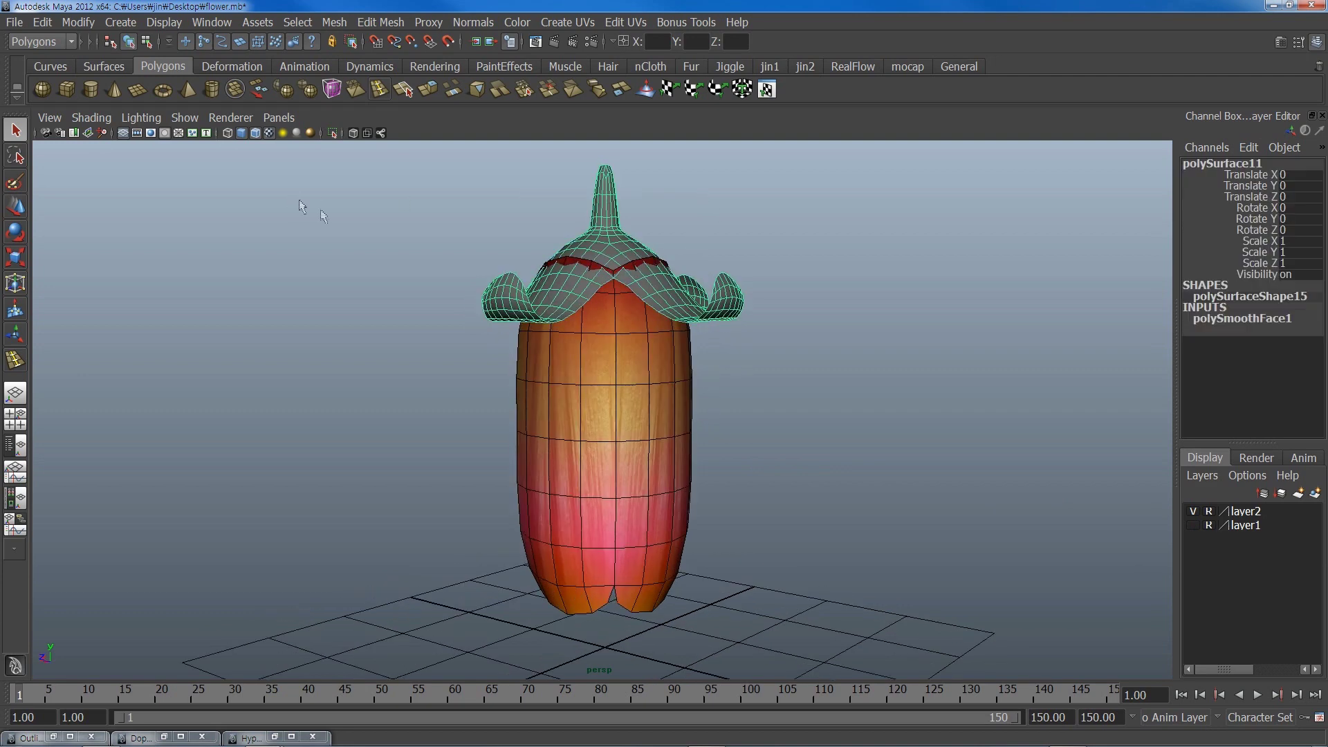
pyautogui.click(1317, 495)
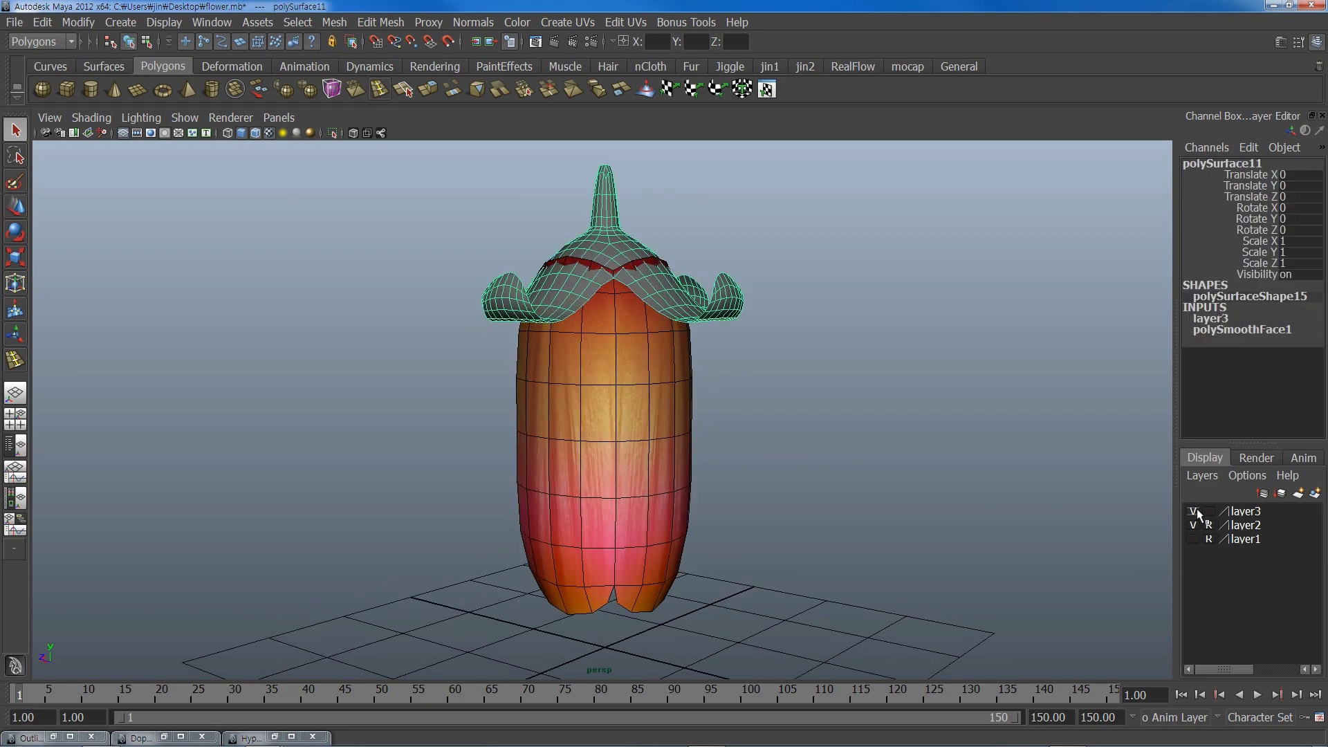
# Hide layer3 and select the orange petal body's top vertices in the front view
pyautogui.click(1193, 512)
pyautogui.moveTo(937, 460)
pyautogui.keyDown('alt'); pyautogui.mouseDown()
pyautogui.moveTo(688, 362)
pyautogui.moveTo(583, 365)
pyautogui.moveTo(642, 356)
pyautogui.mouseUp(); pyautogui.keyUp('alt')
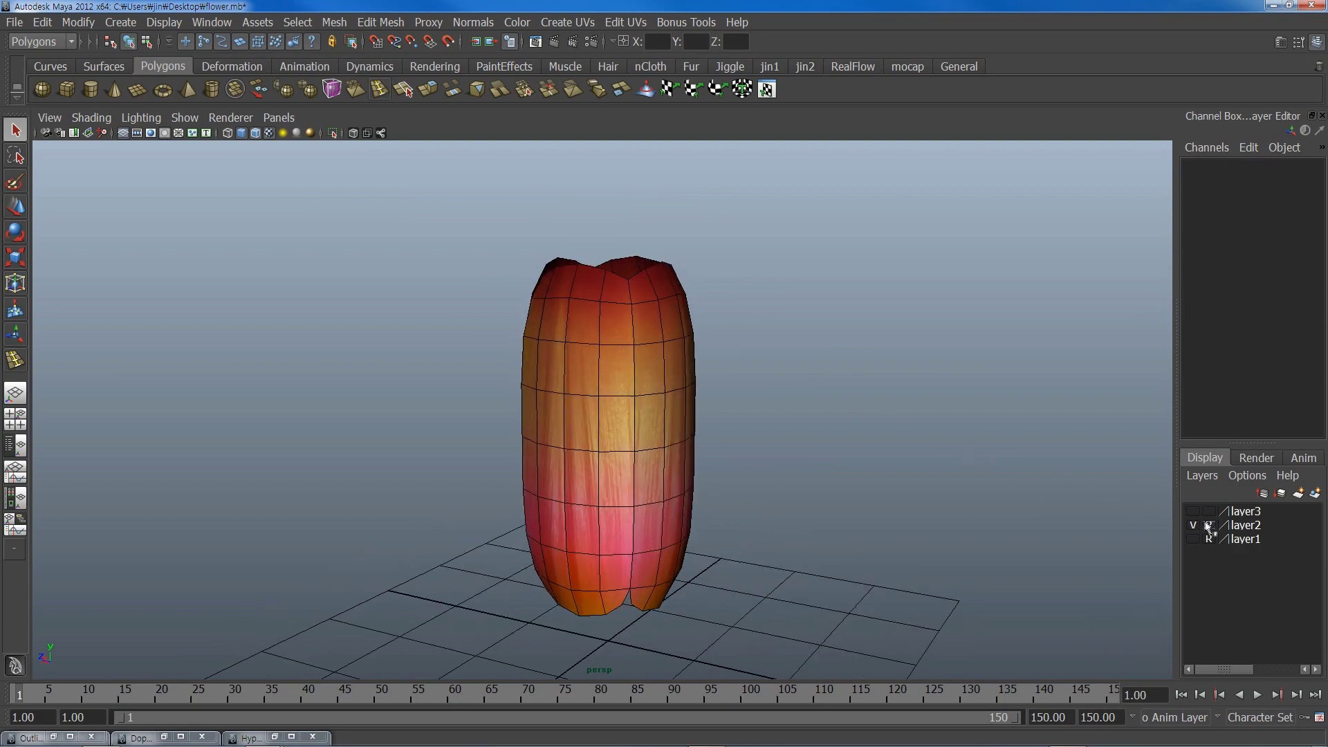
pyautogui.moveTo(1000, 458)
pyautogui.mouseDown()
pyautogui.moveTo(272, 325)
pyautogui.moveTo(418, 344)
pyautogui.mouseUp()
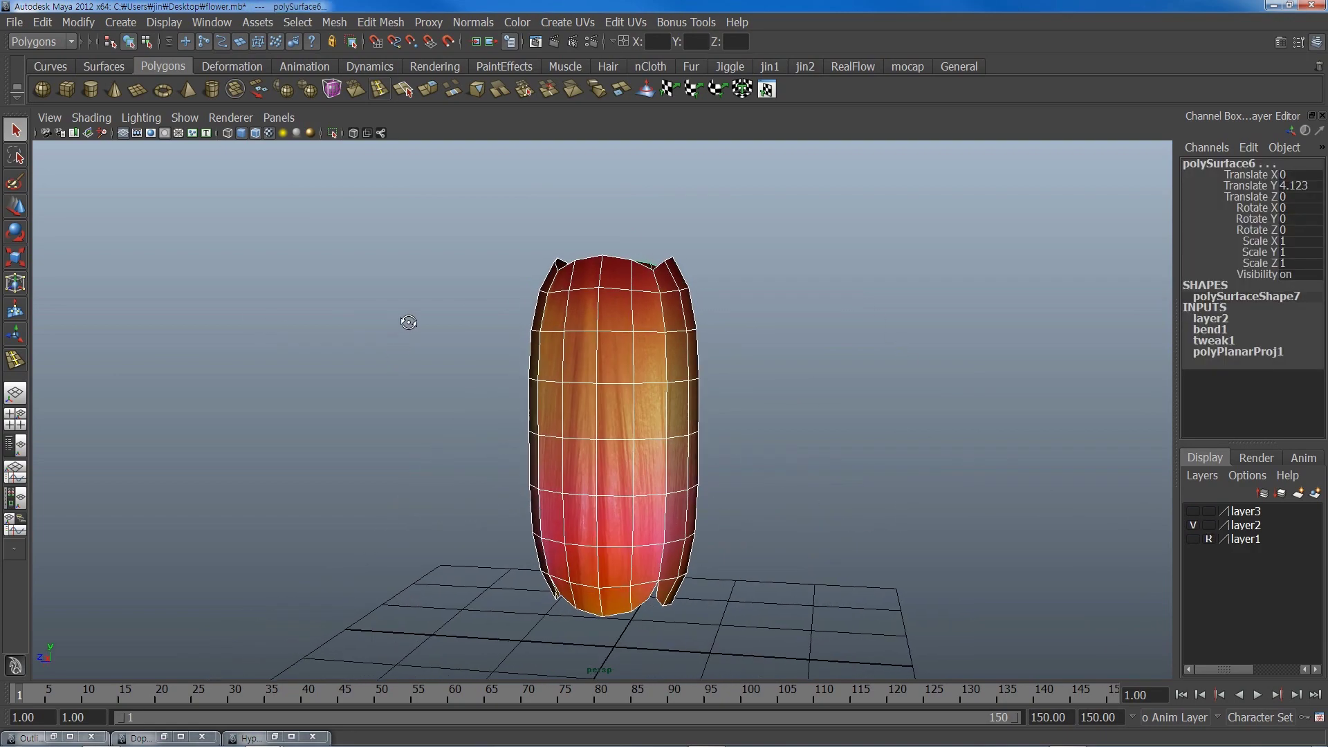
pyautogui.press('space')
pyautogui.moveTo(359, 482); pyautogui.dragTo(211, 521)
pyautogui.scroll(2, 321, 523)
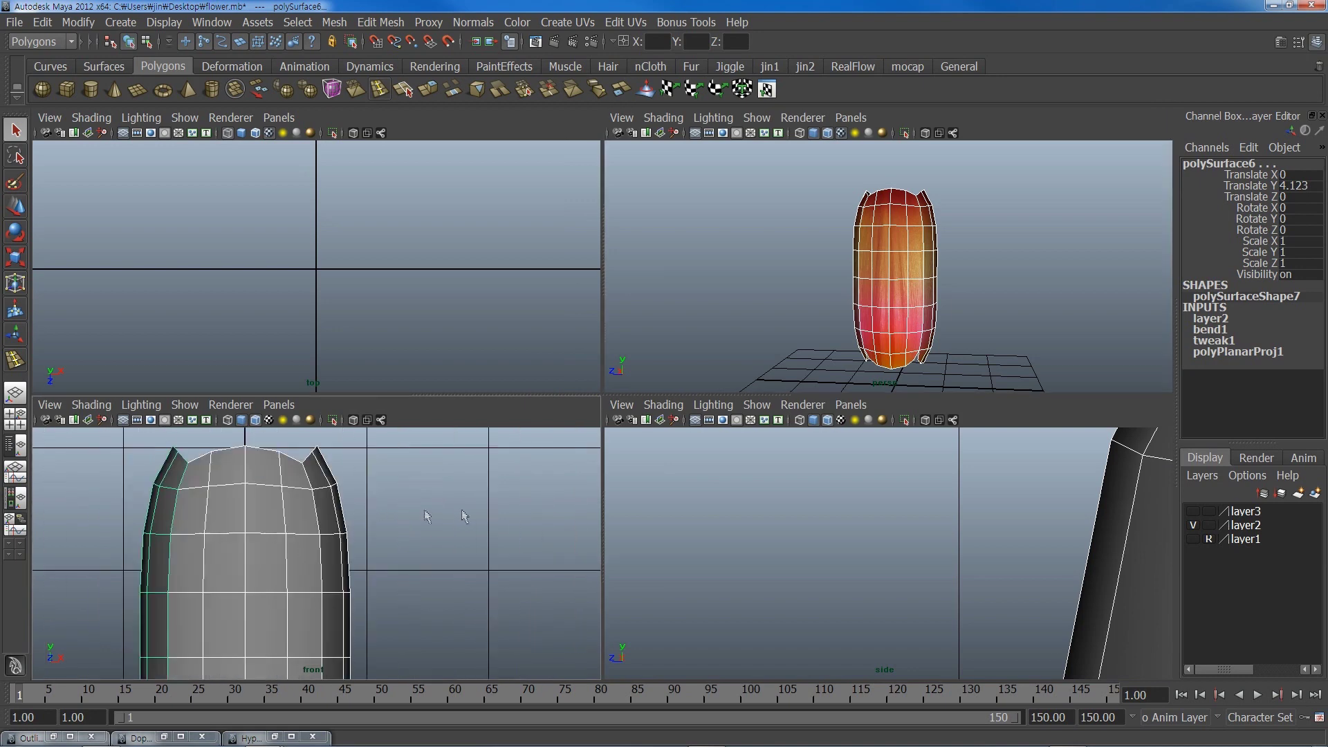
pyautogui.scroll(2, 311, 540)
pyautogui.press('F8')
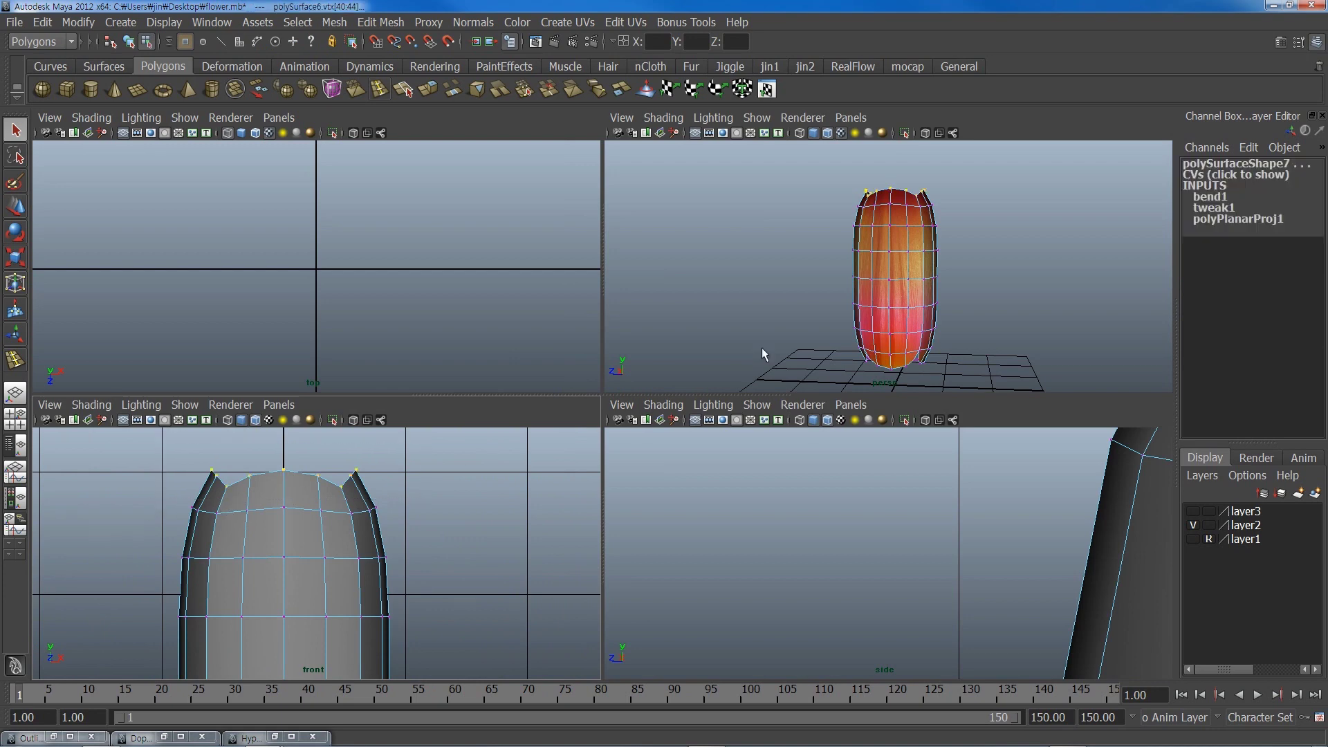
# Scale the petal body's top rim vertices inward under the cap
pyautogui.press('space')
pyautogui.keyDown('alt'); pyautogui.moveTo(736, 392); pyautogui.dragTo(637, 491); pyautogui.keyUp('alt')
pyautogui.scroll(3, 761, 388)
pyautogui.keyDown('alt'); pyautogui.moveTo(761, 386); pyautogui.dragTo(645, 356); pyautogui.keyUp('alt')
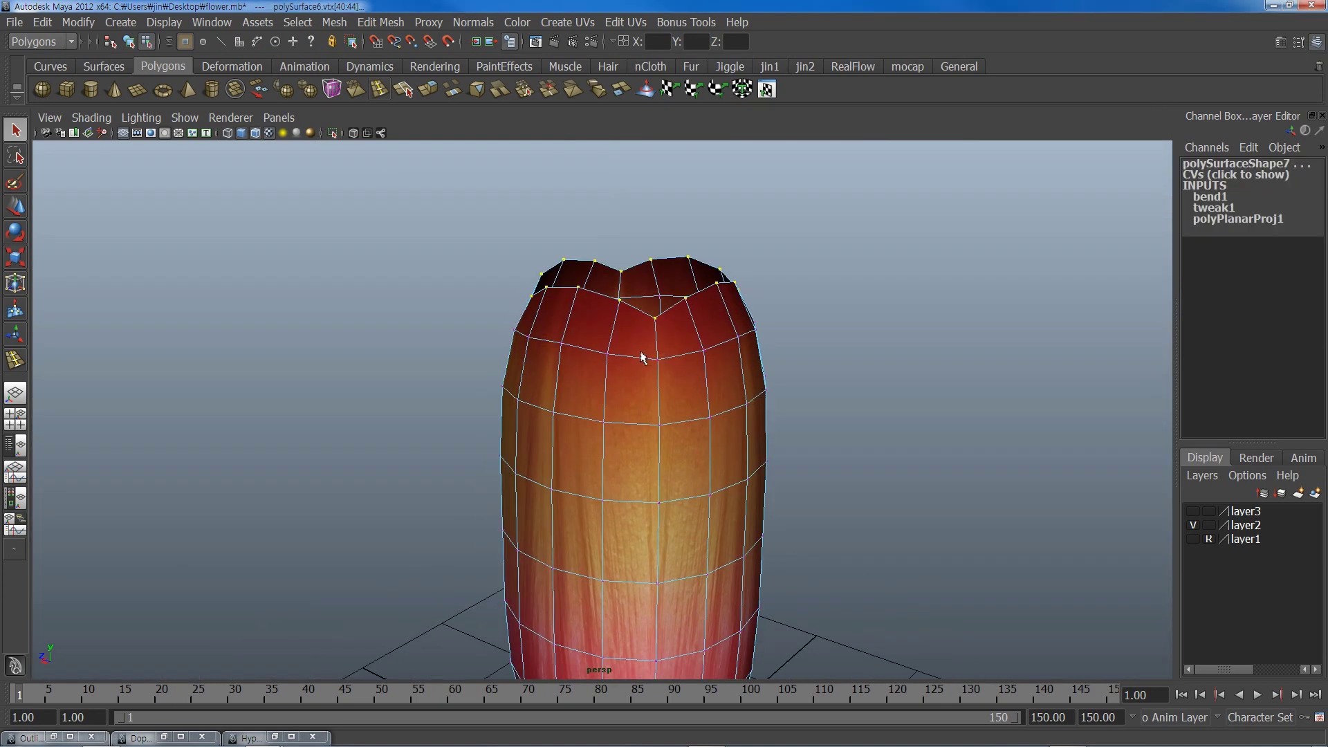
pyautogui.press('r')
pyautogui.moveTo(636, 283); pyautogui.dragTo(619, 289)
# Show the leafy top and petal body layers again and deselect the body
pyautogui.click(1193, 514)
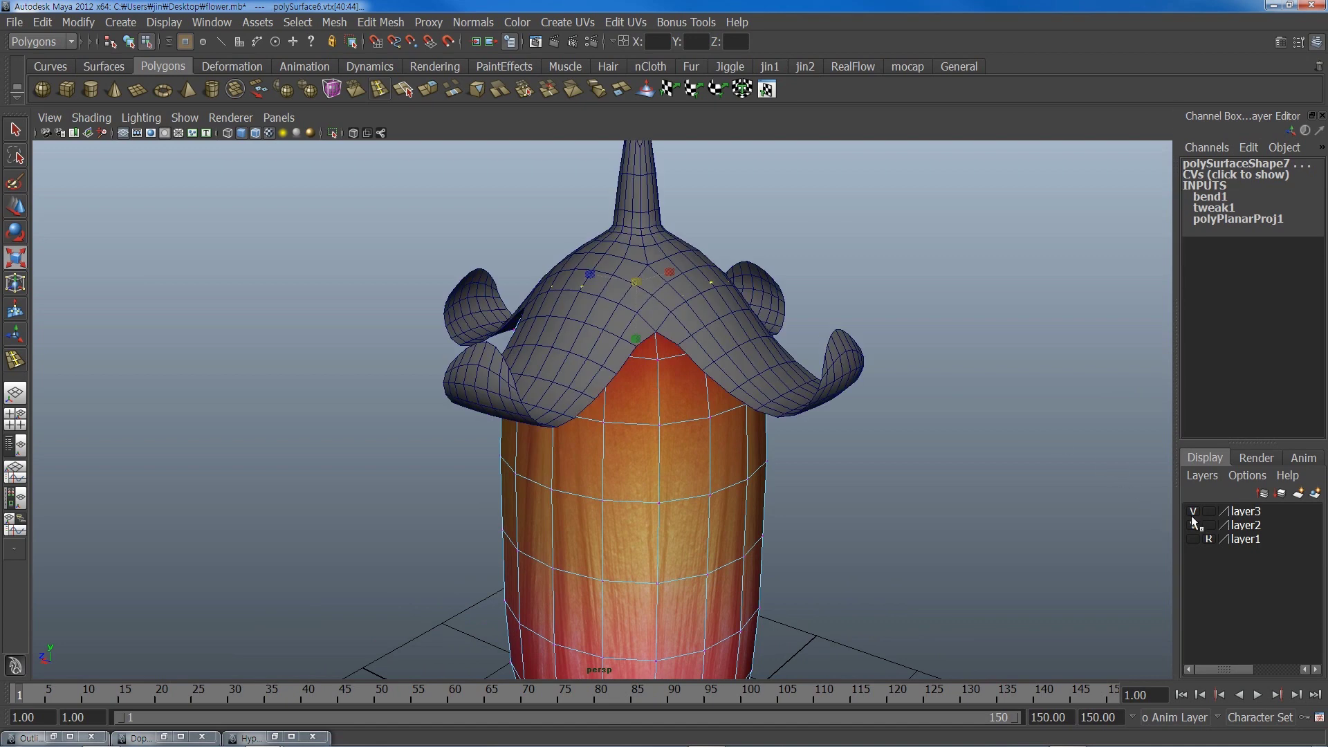
pyautogui.click(1193, 525)
pyautogui.press('q')
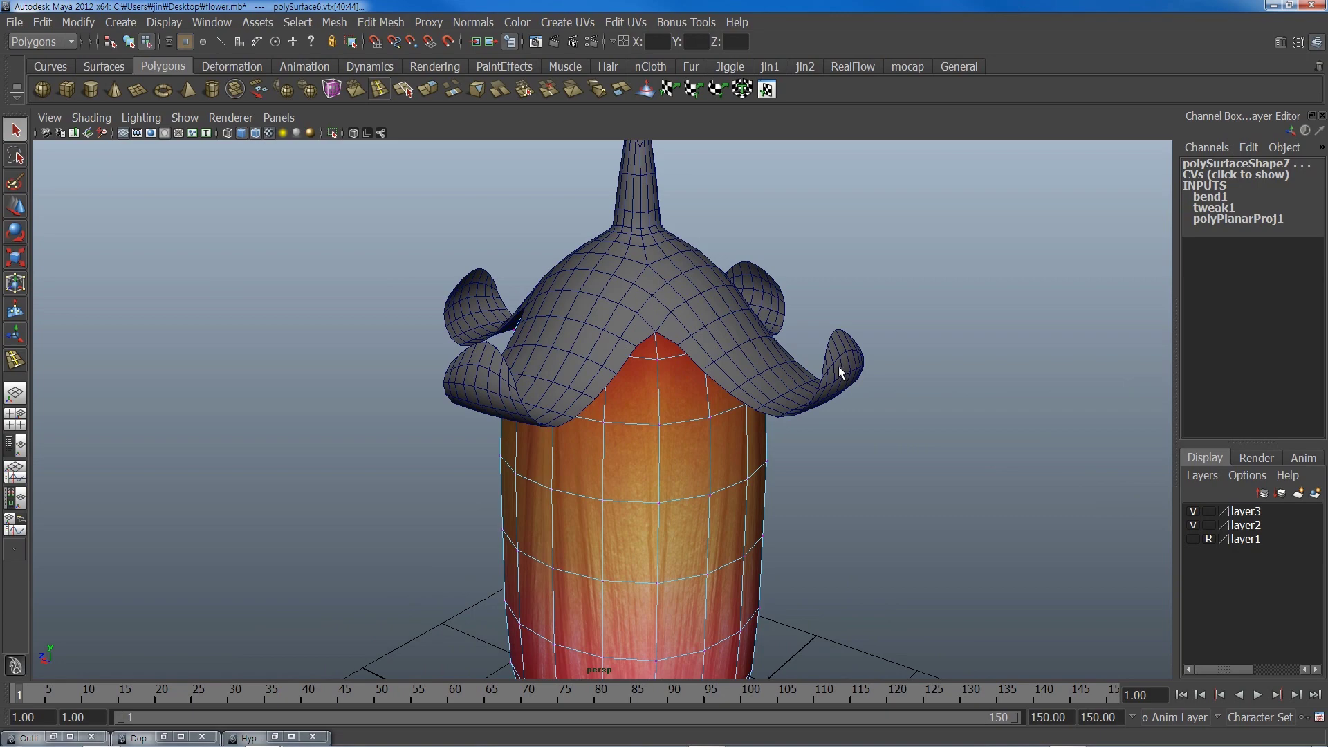
pyautogui.press('F8')
pyautogui.keyDown('alt'); pyautogui.moveTo(850, 374); pyautogui.dragTo(539, 329, button='right'); pyautogui.keyUp('alt')
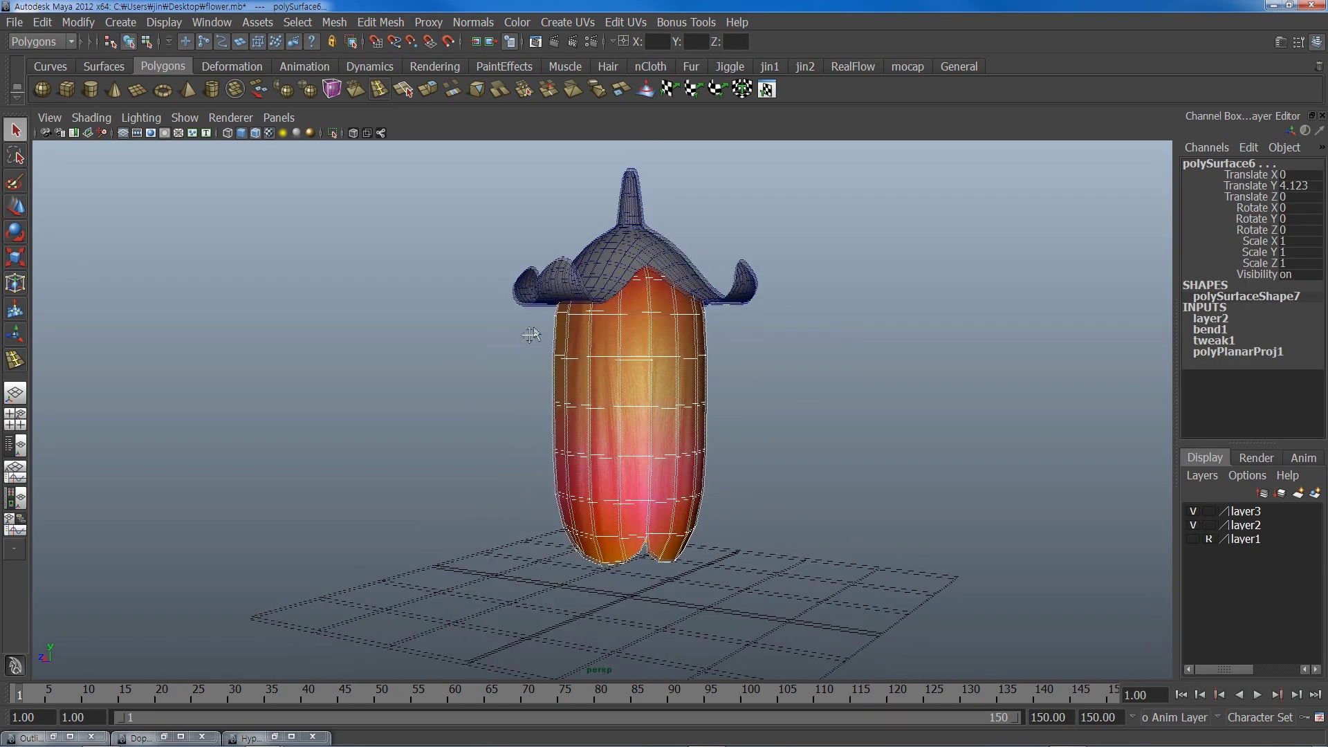
pyautogui.click(811, 343)
# Play the bud's opening animation, then stop and rewind to frame 1
pyautogui.click(1258, 695)
pyautogui.moveTo(796, 388)
pyautogui.keyDown('alt'); pyautogui.mouseDown()
pyautogui.moveTo(755, 428)
pyautogui.moveTo(801, 489)
pyautogui.mouseUp(); pyautogui.keyUp('alt')
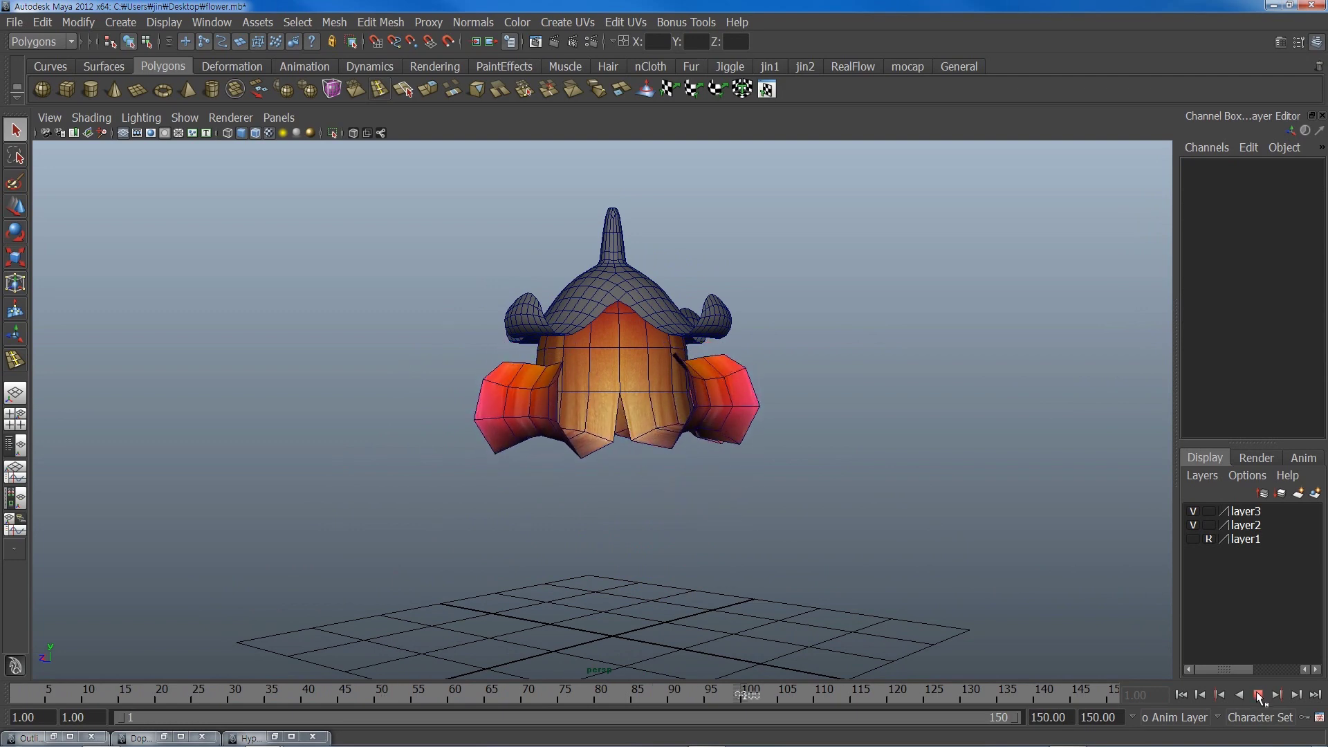
pyautogui.click(1259, 694)
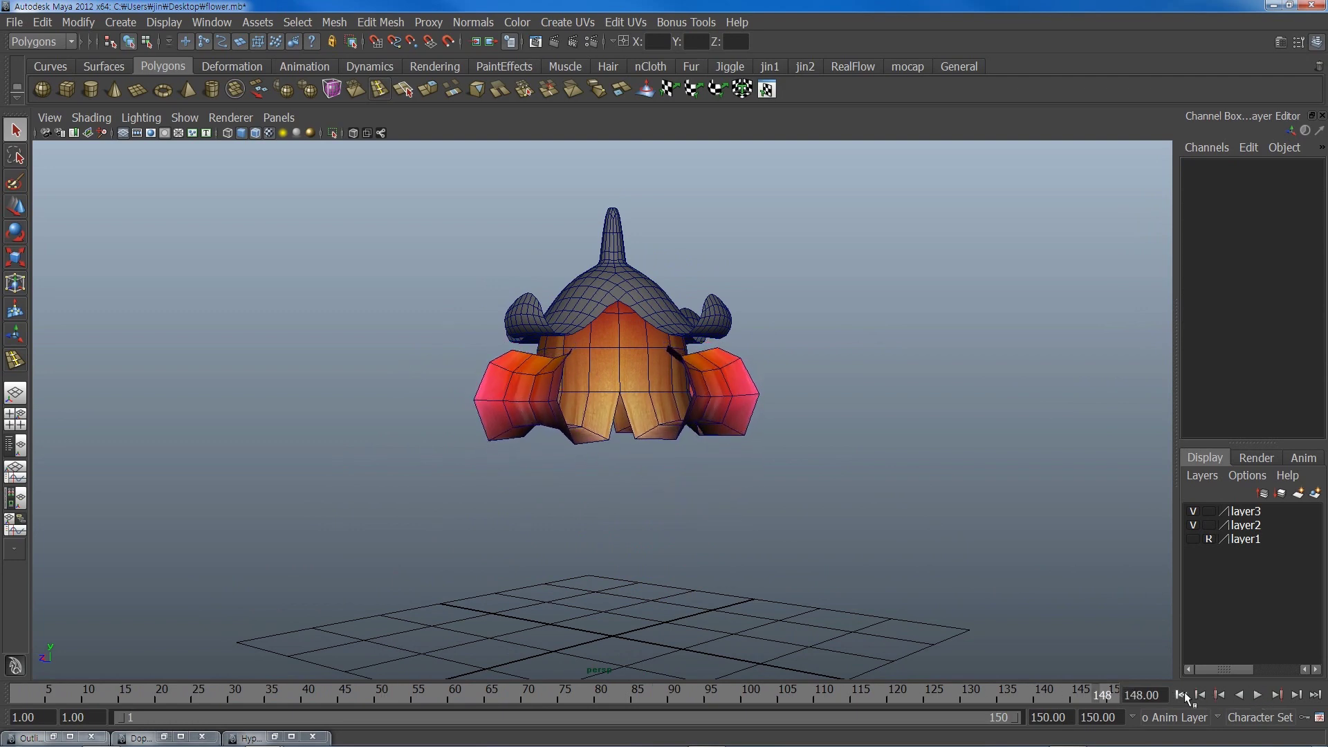
pyautogui.click(1181, 695)
pyautogui.moveTo(677, 386)
pyautogui.keyDown('alt'); pyautogui.mouseDown()
pyautogui.moveTo(647, 395)
pyautogui.moveTo(727, 398)
pyautogui.moveTo(587, 373)
pyautogui.moveTo(680, 389)
pyautogui.mouseUp(); pyautogui.keyUp('alt')
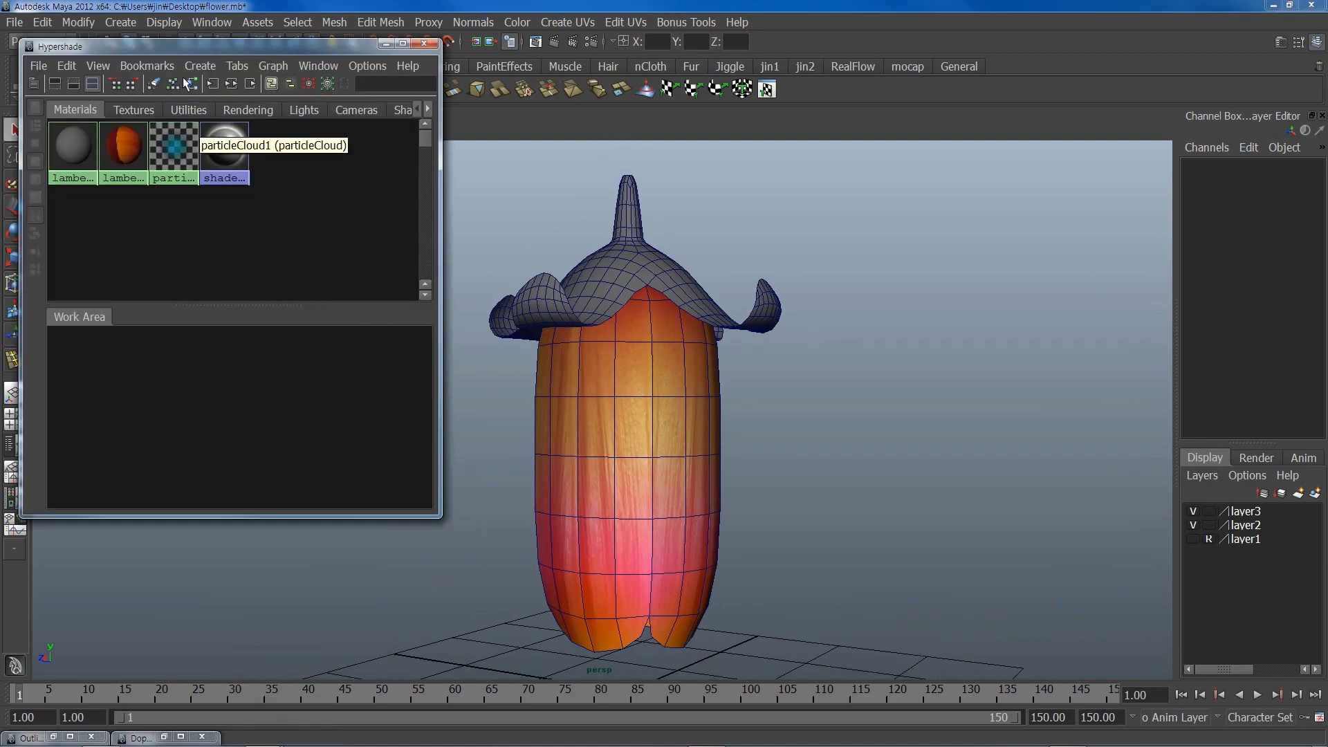
# Create a new Lambert material, lambert3, and give it a green Color
pyautogui.click(200, 66)
pyautogui.moveTo(267, 91)
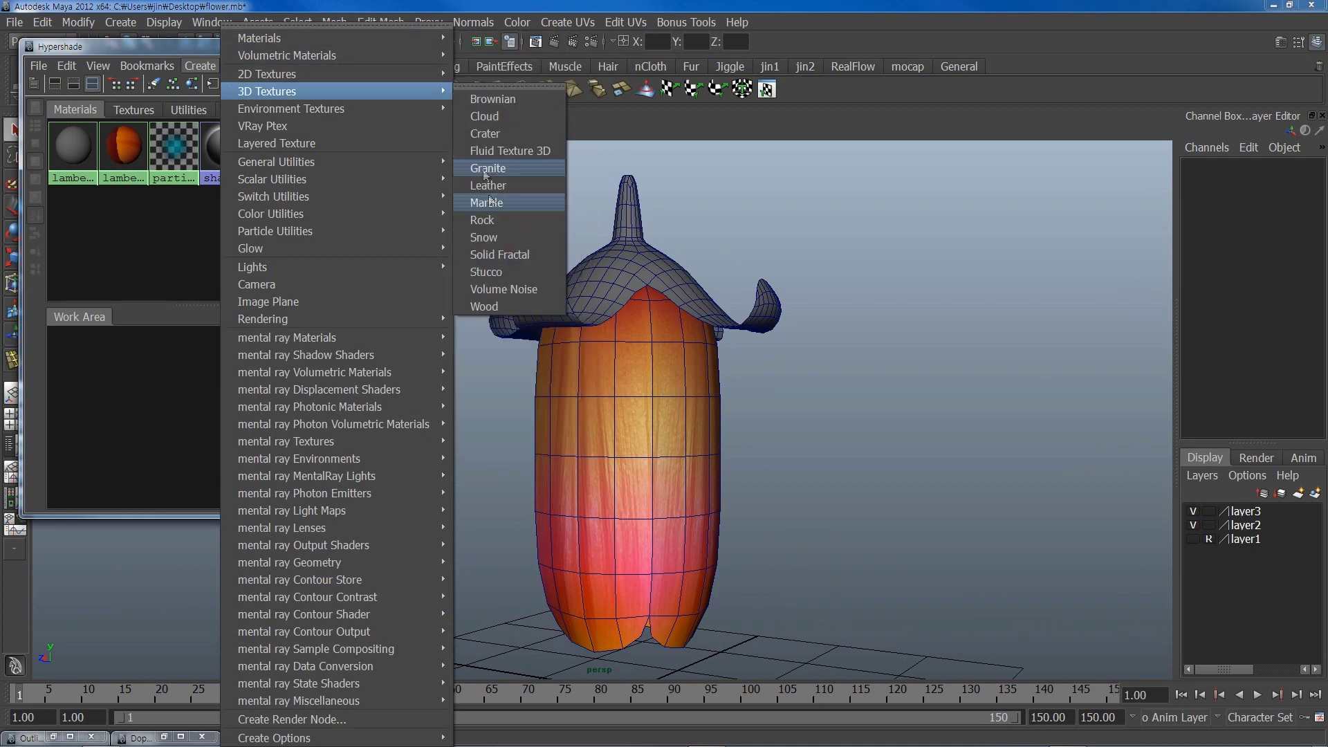
pyautogui.moveTo(260, 38)
pyautogui.click(512, 287)
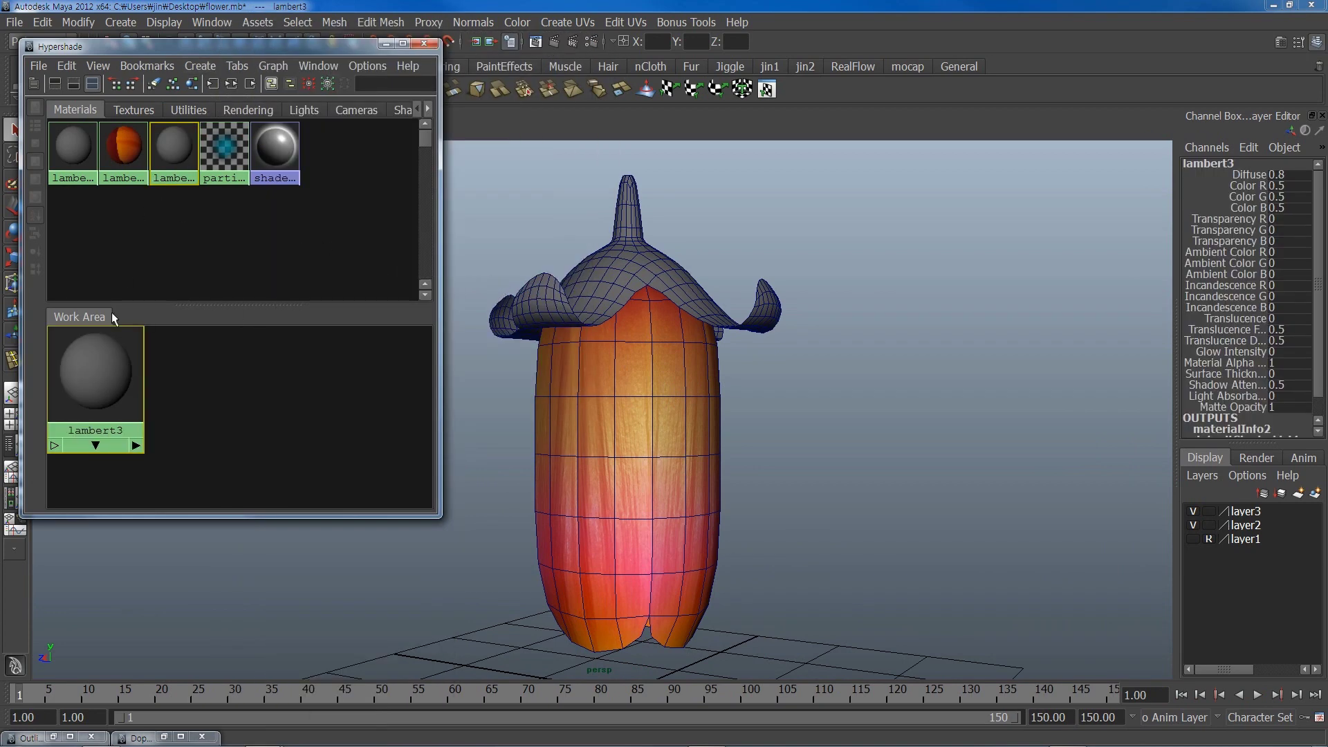
pyautogui.doubleClick(104, 370)
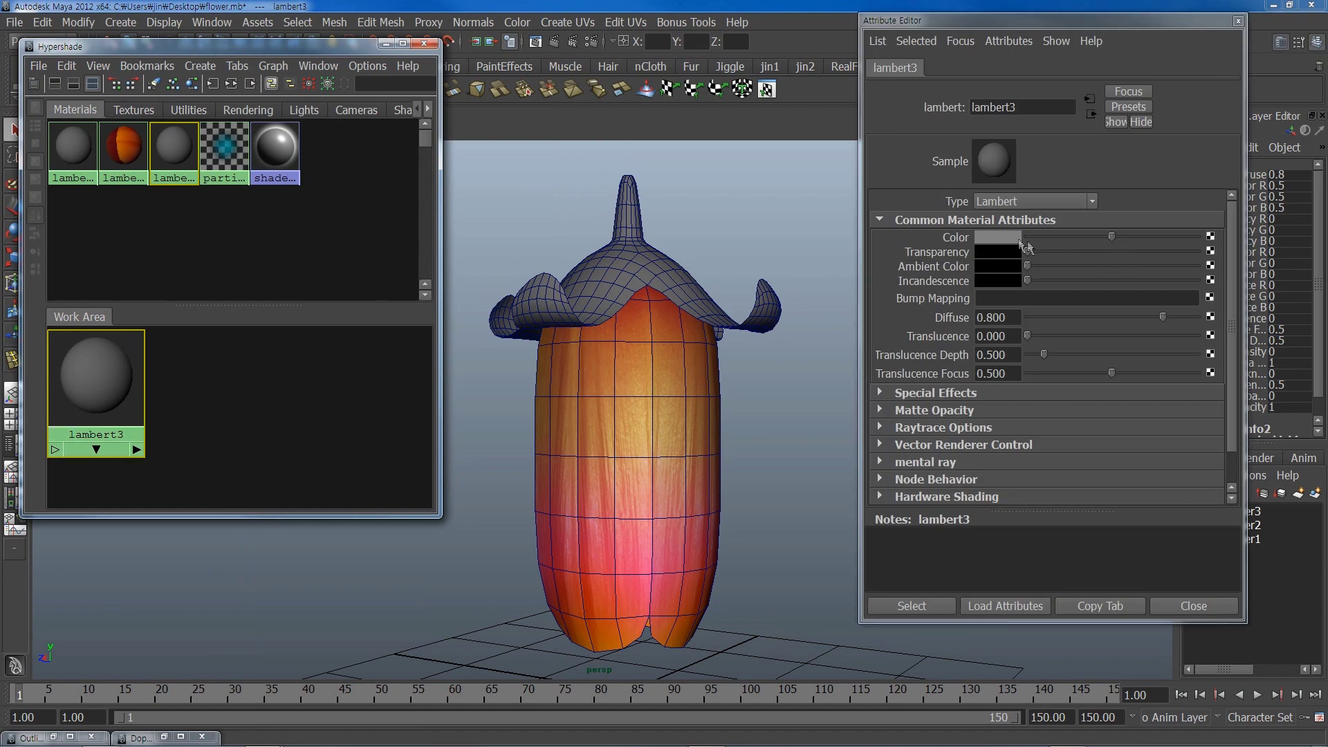
pyautogui.click(1013, 237)
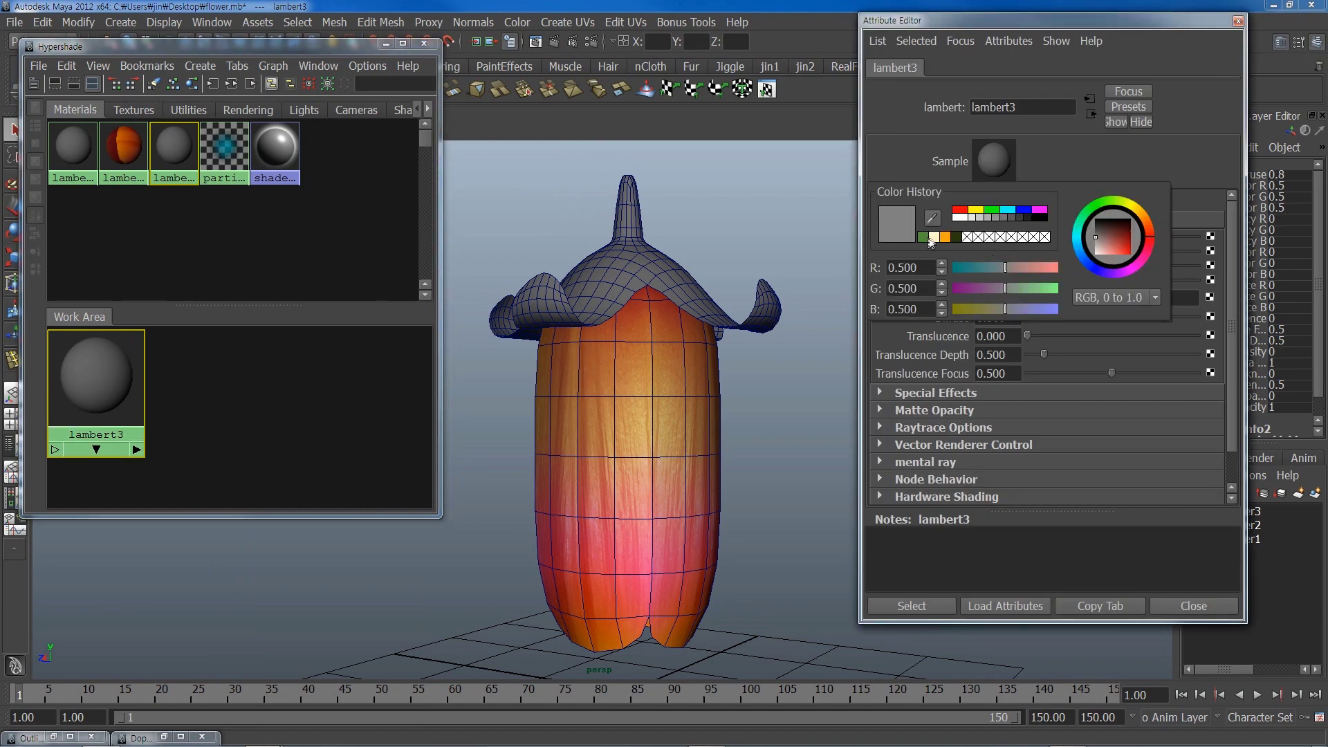
pyautogui.click(926, 236)
pyautogui.click(1116, 231)
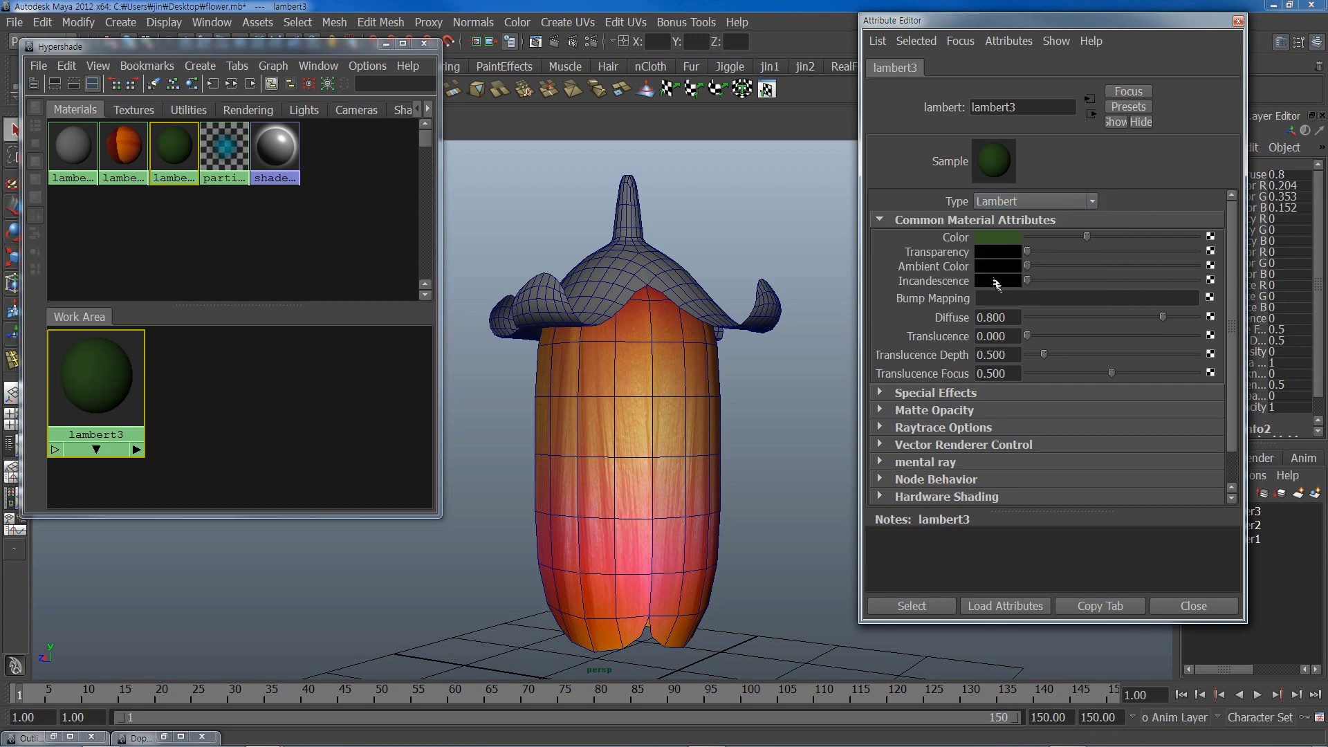
pyautogui.click(1194, 606)
# Apply the green lambert3 material to the bud's curled-leaf top
pyautogui.click(726, 277)
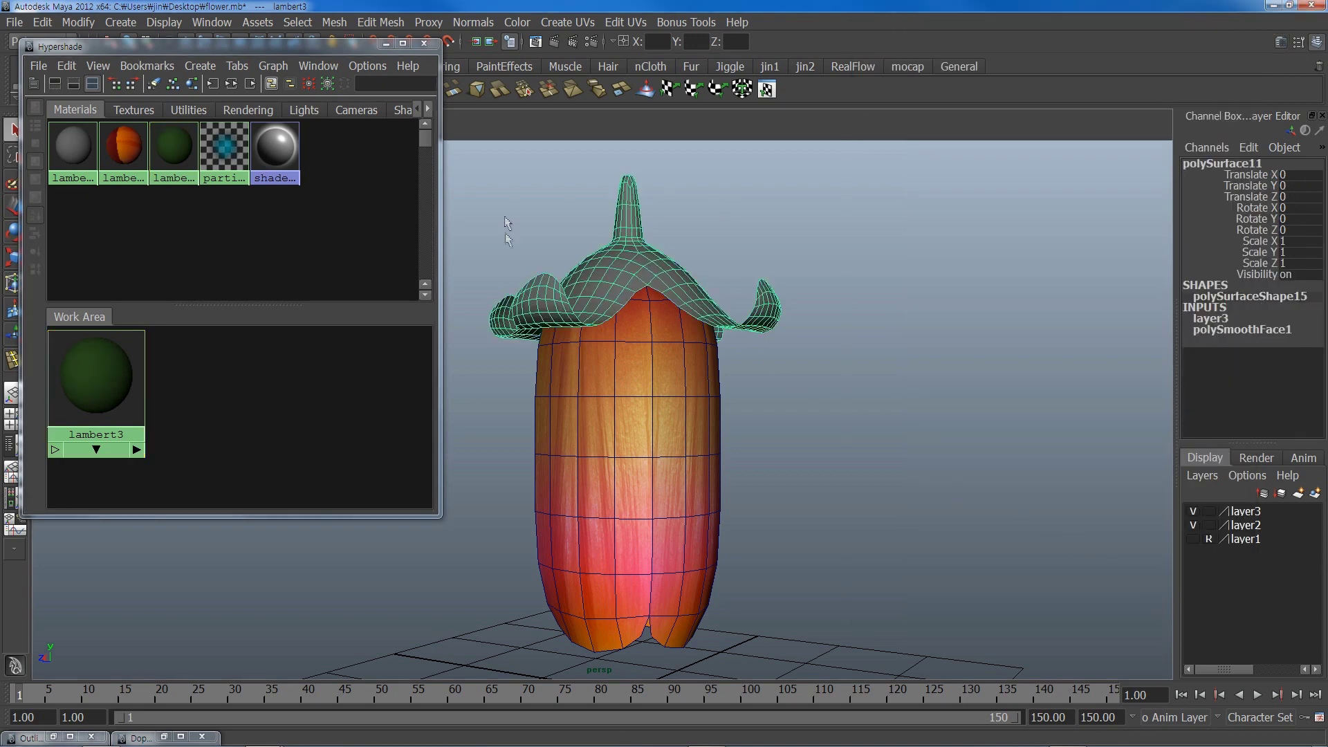
pyautogui.moveTo(97, 377); pyautogui.dragTo(104, 346, button='right')
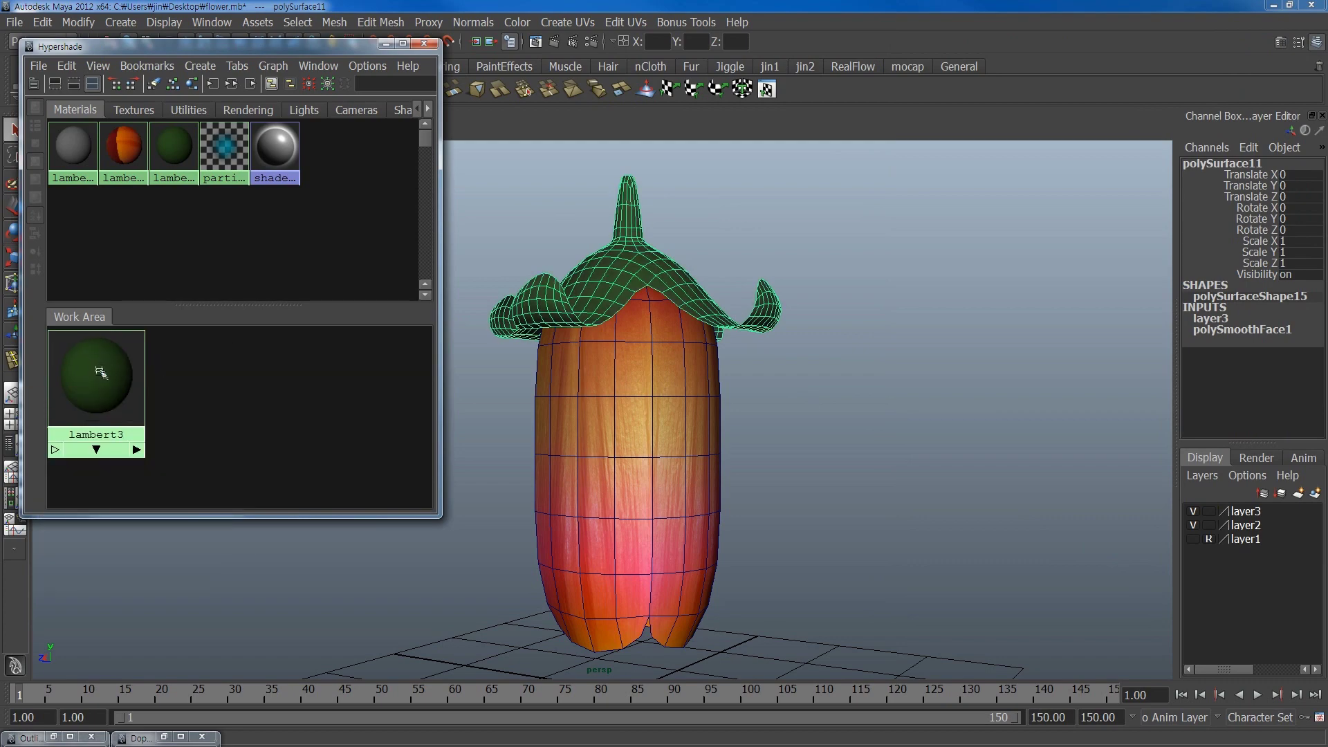
pyautogui.click(960, 283)
pyautogui.keyDown('alt'); pyautogui.moveTo(960, 284); pyautogui.dragTo(794, 305); pyautogui.keyUp('alt')
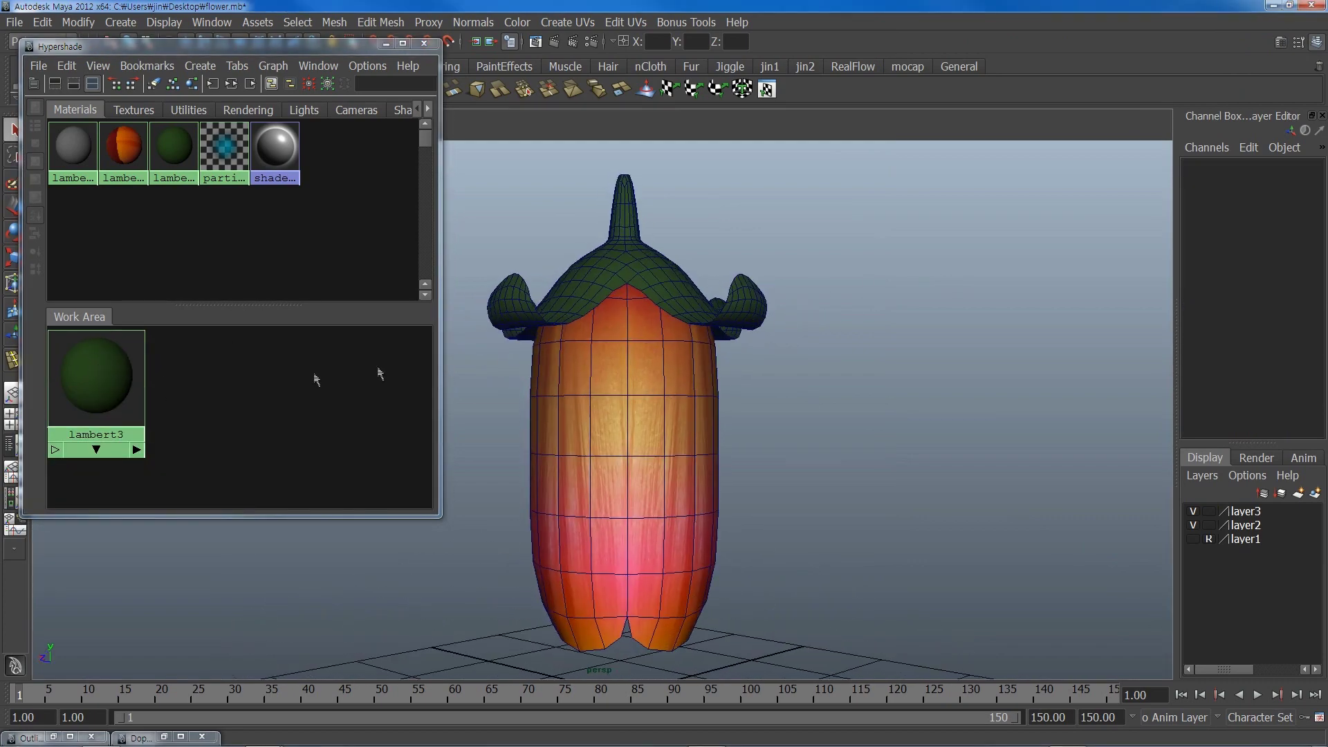
# Brighten lambert3's green to (0.343, 0.592, 0.255) and close Hypershade
pyautogui.click(106, 377)
pyautogui.doubleClick(105, 377)
pyautogui.click(1121, 237)
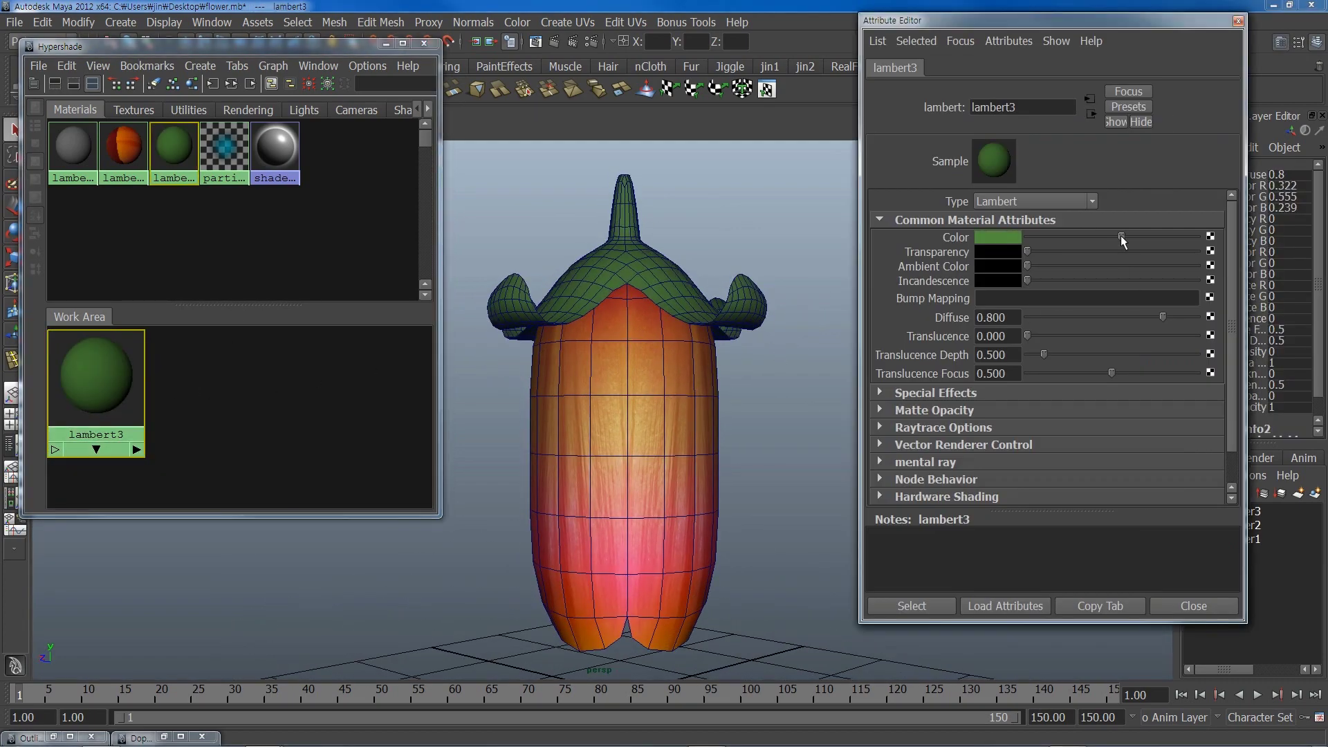
pyautogui.click(1193, 606)
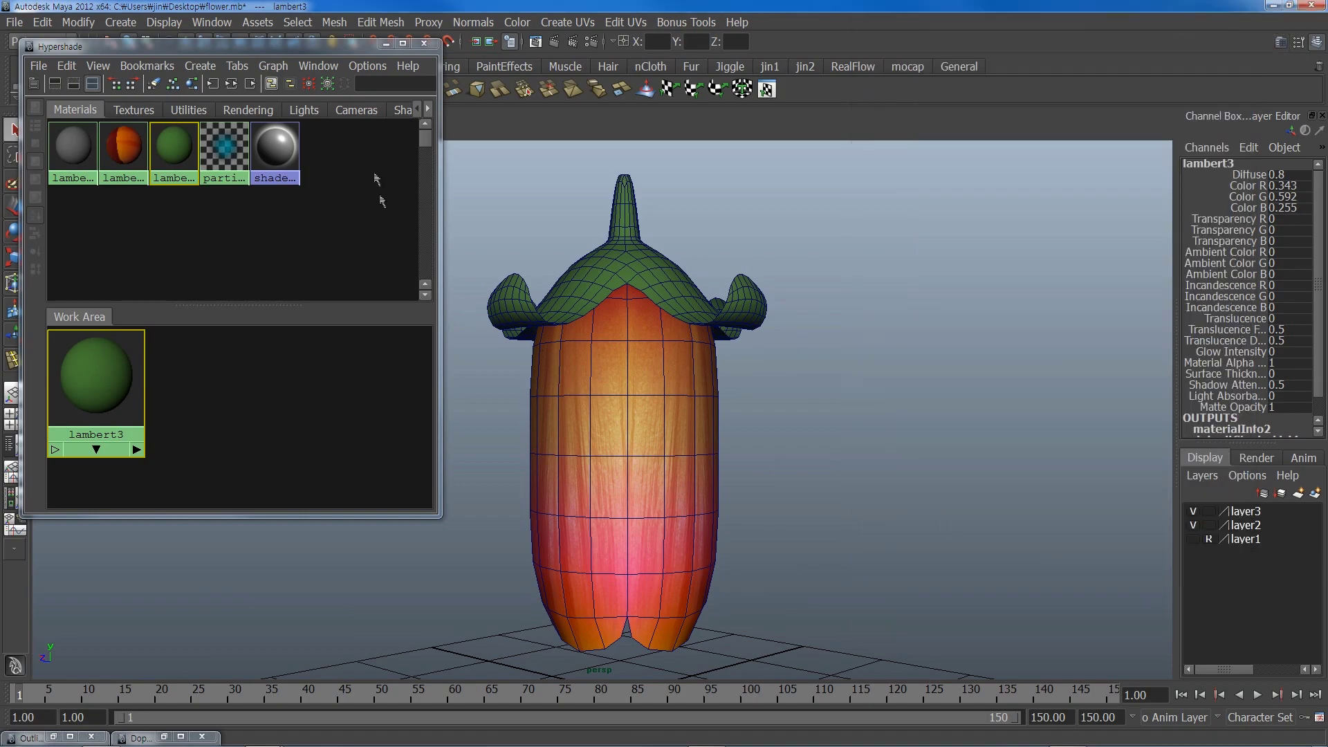
pyautogui.click(385, 46)
pyautogui.moveTo(887, 321)
pyautogui.keyDown('alt'); pyautogui.mouseDown()
pyautogui.moveTo(796, 387)
pyautogui.moveTo(761, 445)
pyautogui.moveTo(786, 418)
pyautogui.moveTo(747, 451)
pyautogui.moveTo(747, 433)
pyautogui.moveTo(724, 445)
pyautogui.moveTo(751, 453)
pyautogui.mouseUp(); pyautogui.keyUp('alt')
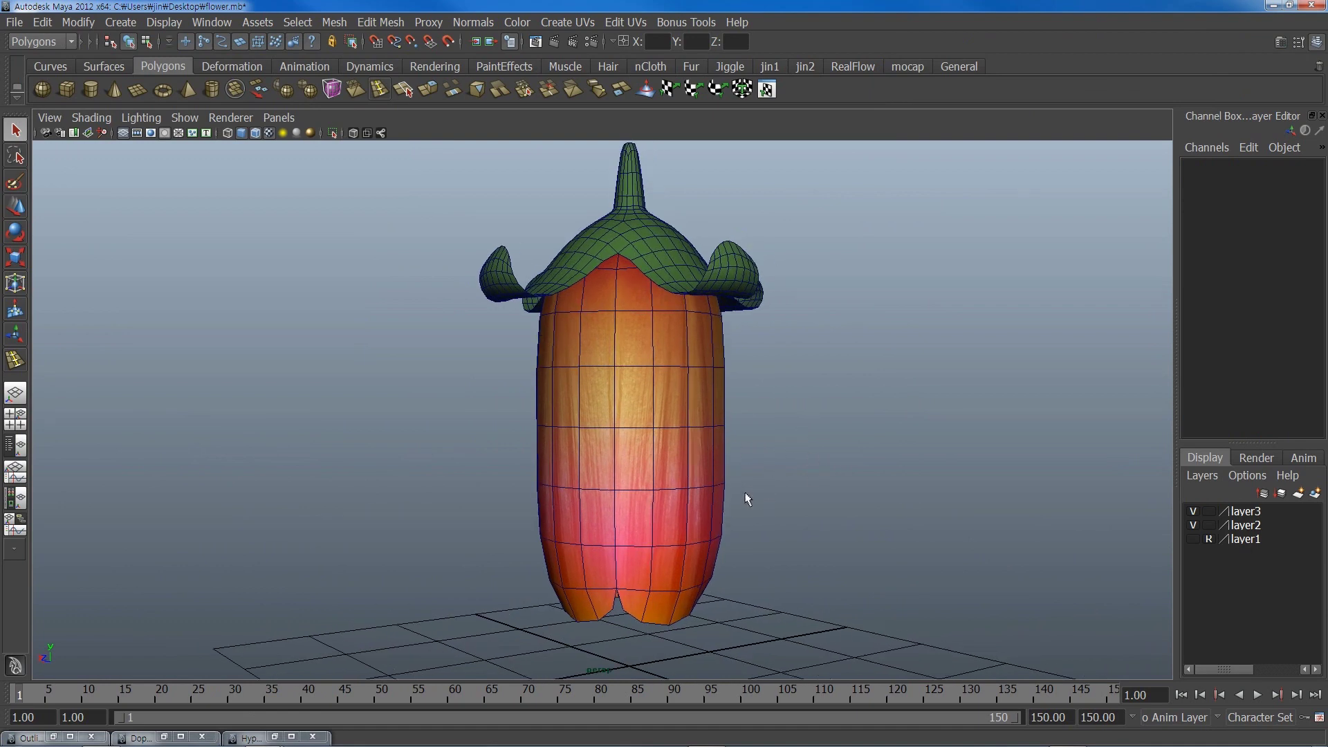
# Select the orange petal body and add a 2×7×2-division lattice deformer, ffd1Lattice, around it
pyautogui.moveTo(714, 497)
pyautogui.keyDown('alt'); pyautogui.mouseDown()
pyautogui.moveTo(809, 483)
pyautogui.moveTo(646, 450)
pyautogui.moveTo(425, 458)
pyautogui.mouseUp(); pyautogui.keyUp('alt')
pyautogui.keyDown('alt'); pyautogui.moveTo(706, 435); pyautogui.dragTo(869, 403); pyautogui.keyUp('alt')
pyautogui.click(595, 415)
pyautogui.moveTo(595, 415)
pyautogui.keyDown('alt'); pyautogui.mouseDown()
pyautogui.moveTo(399, 415)
pyautogui.moveTo(462, 343)
pyautogui.mouseUp(); pyautogui.keyUp('alt')
pyautogui.click(40, 41)
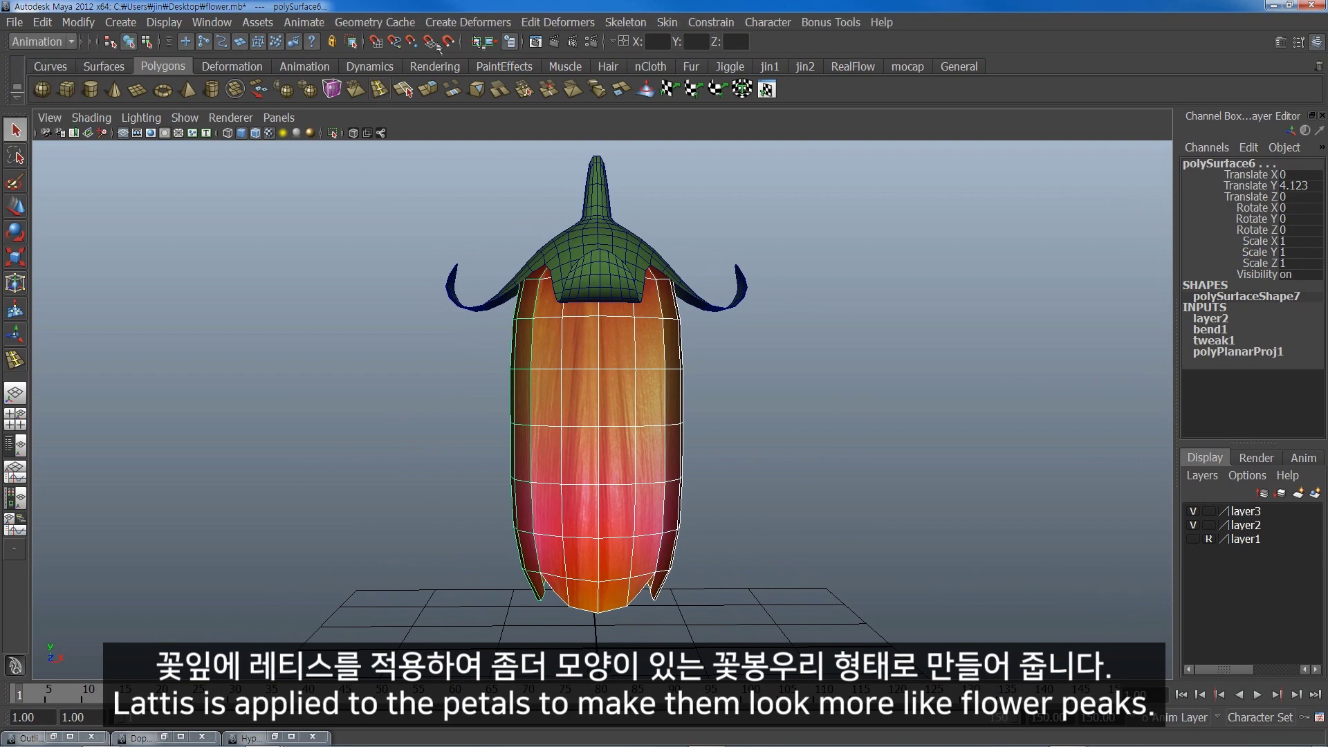
pyautogui.click(494, 23)
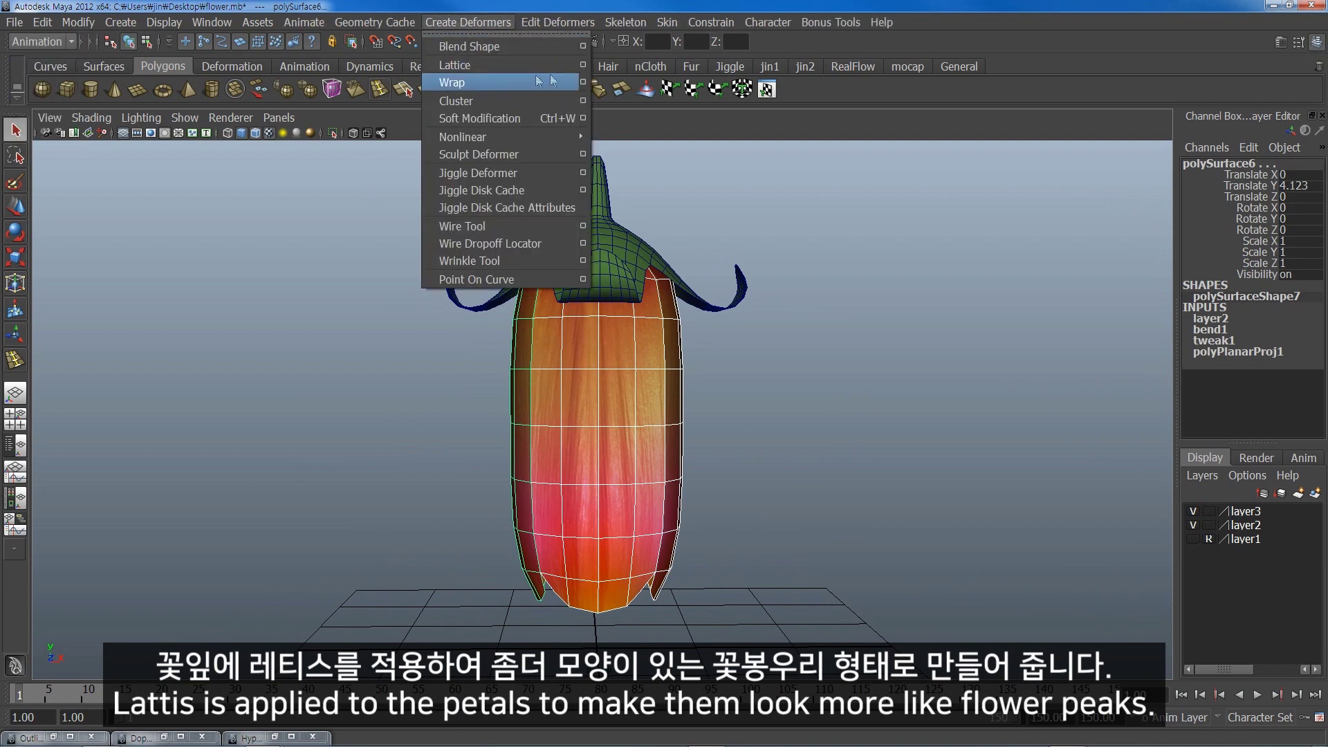
pyautogui.click(585, 69)
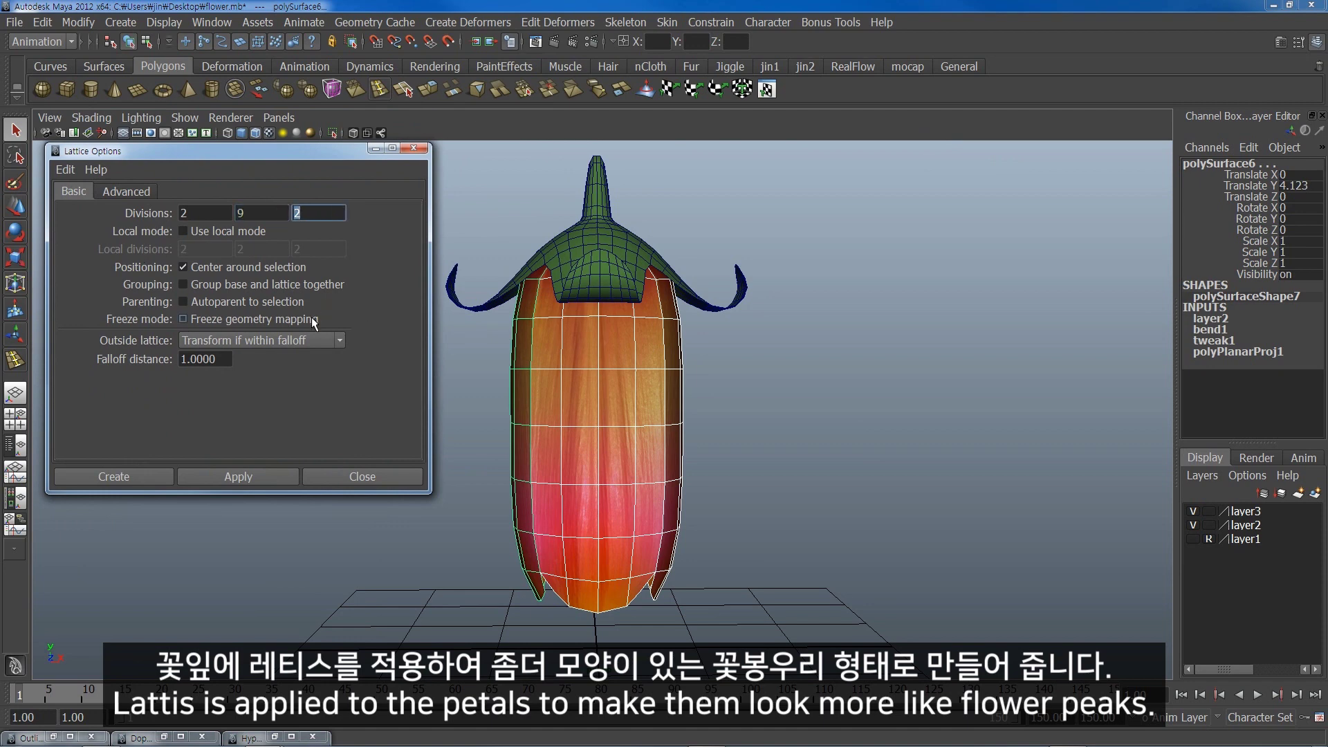
pyautogui.hotkey('shift', 'Tab')
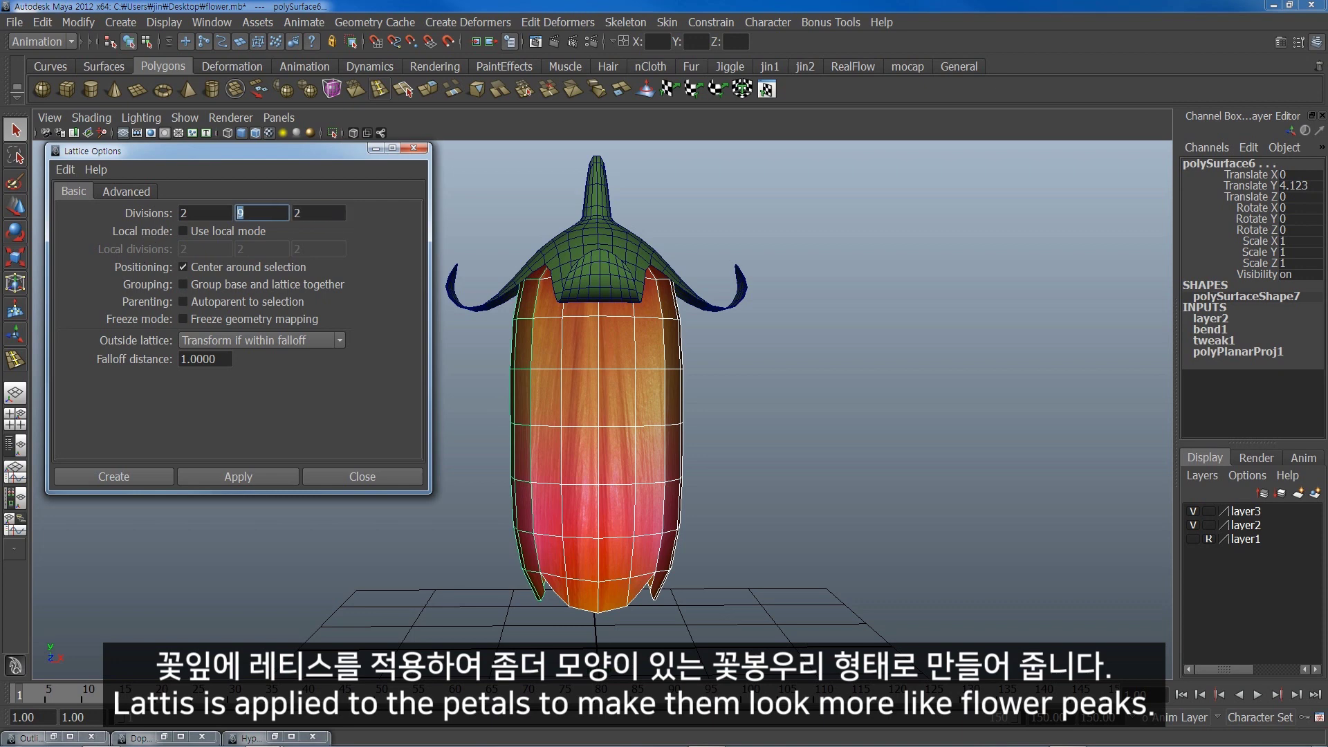
pyautogui.write('7')
pyautogui.press('Tab')
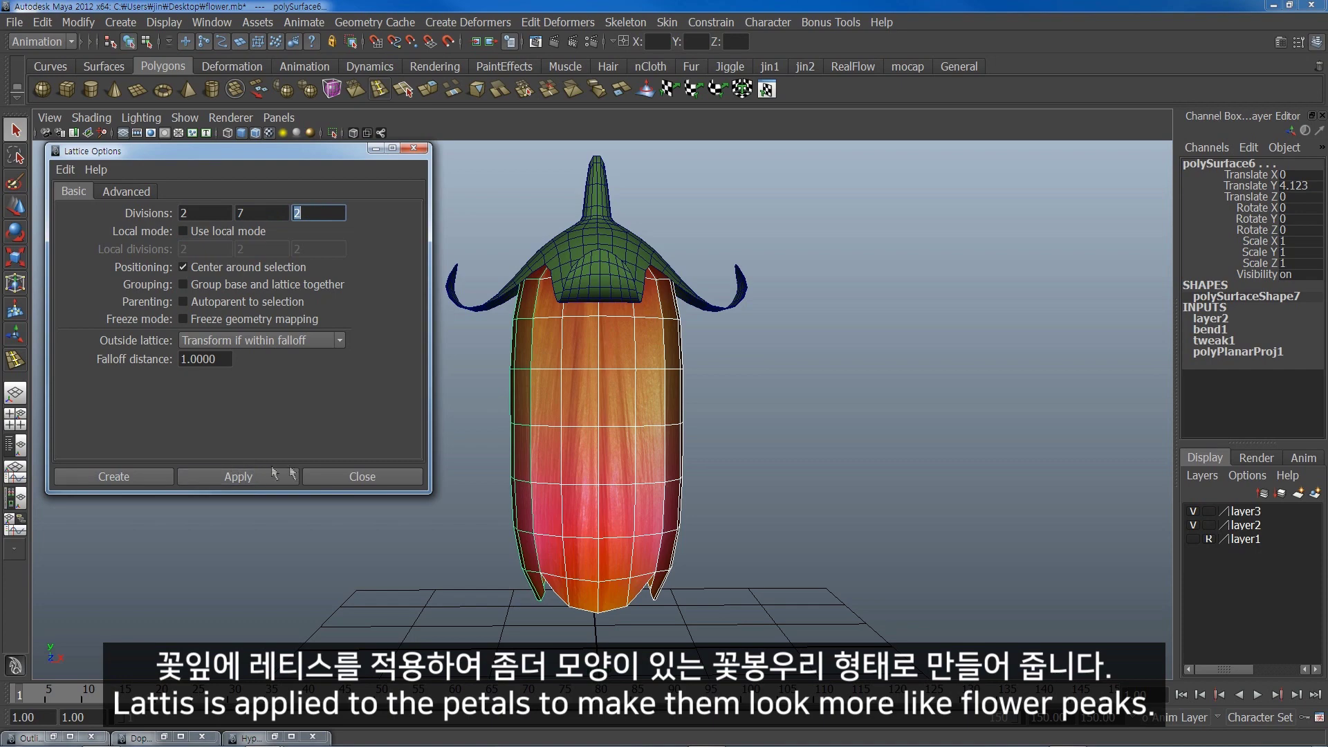
pyautogui.click(138, 481)
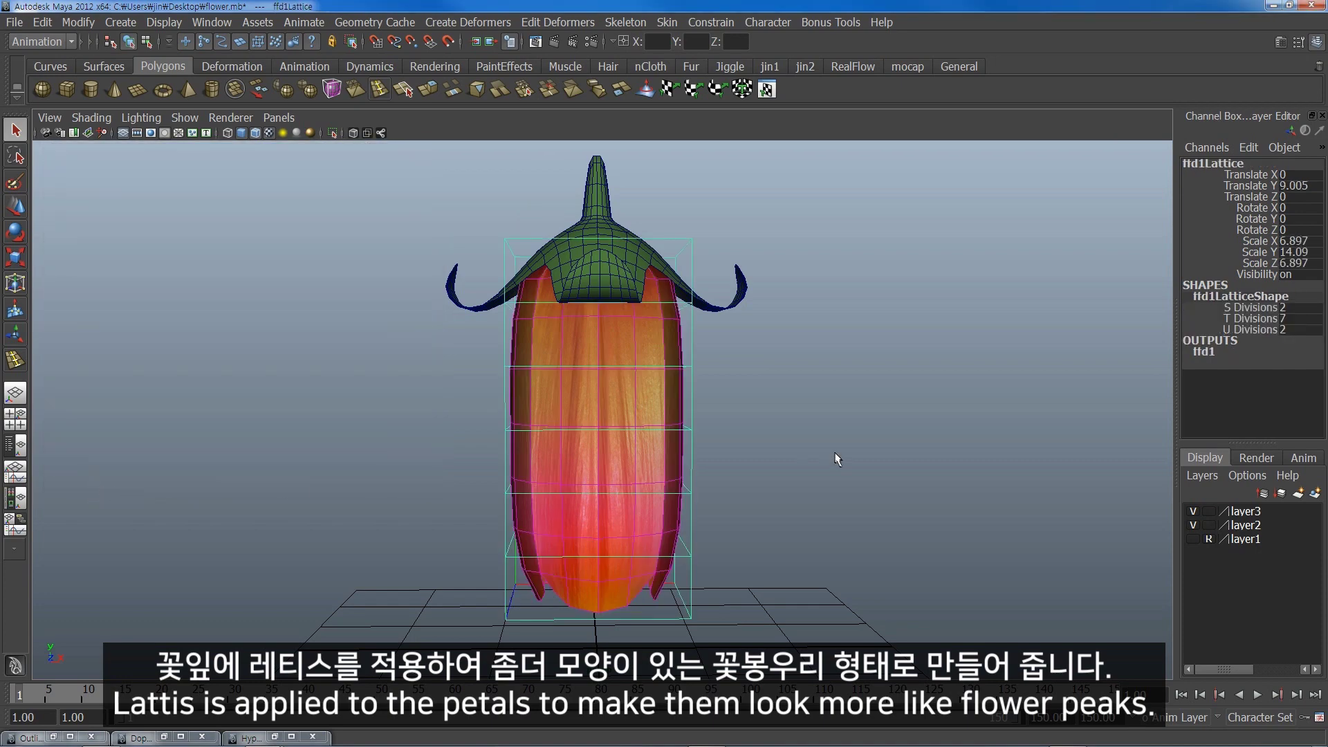
# Set layer2 to Reference and edit lattice points in a textured front view
pyautogui.keyDown('alt'); pyautogui.moveTo(837, 459); pyautogui.dragTo(823, 454); pyautogui.keyUp('alt')
pyautogui.click(1208, 526)
pyautogui.click(1208, 526)
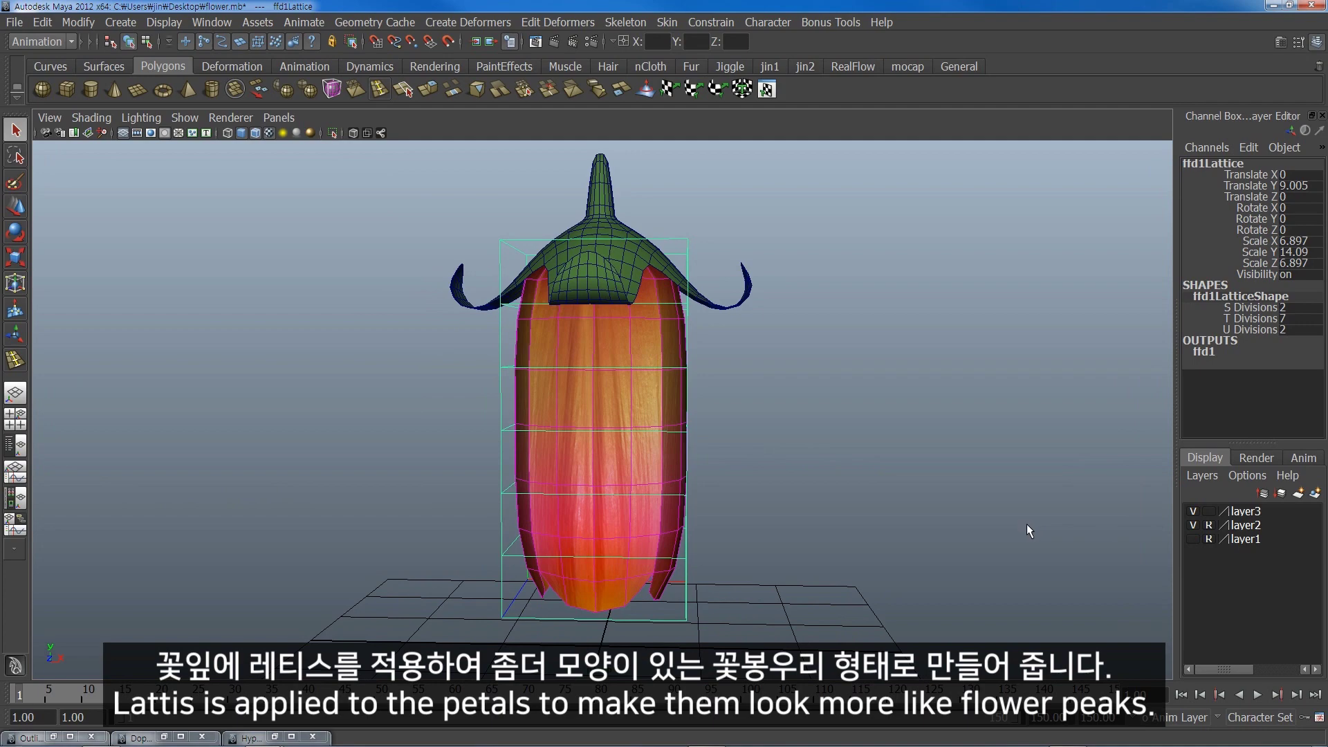
pyautogui.click(1193, 526)
pyautogui.moveTo(819, 455)
pyautogui.keyDown('alt'); pyautogui.mouseDown()
pyautogui.moveTo(726, 472)
pyautogui.moveTo(774, 476)
pyautogui.moveTo(807, 460)
pyautogui.moveTo(780, 480)
pyautogui.moveTo(813, 449)
pyautogui.mouseUp(); pyautogui.keyUp('alt')
pyautogui.moveTo(886, 418); pyautogui.dragTo(885, 387, button='right')
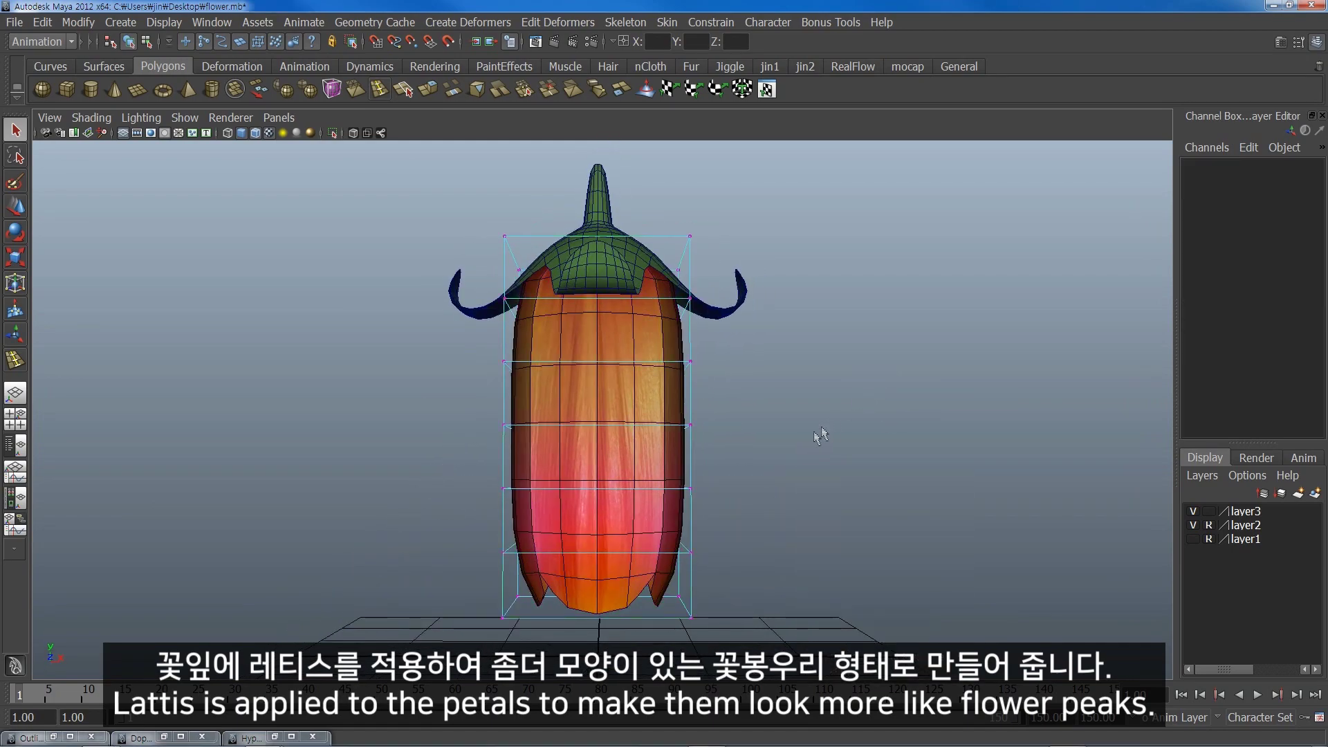
pyautogui.press('space')
pyautogui.press('space')
pyautogui.scroll(-5, 601, 504)
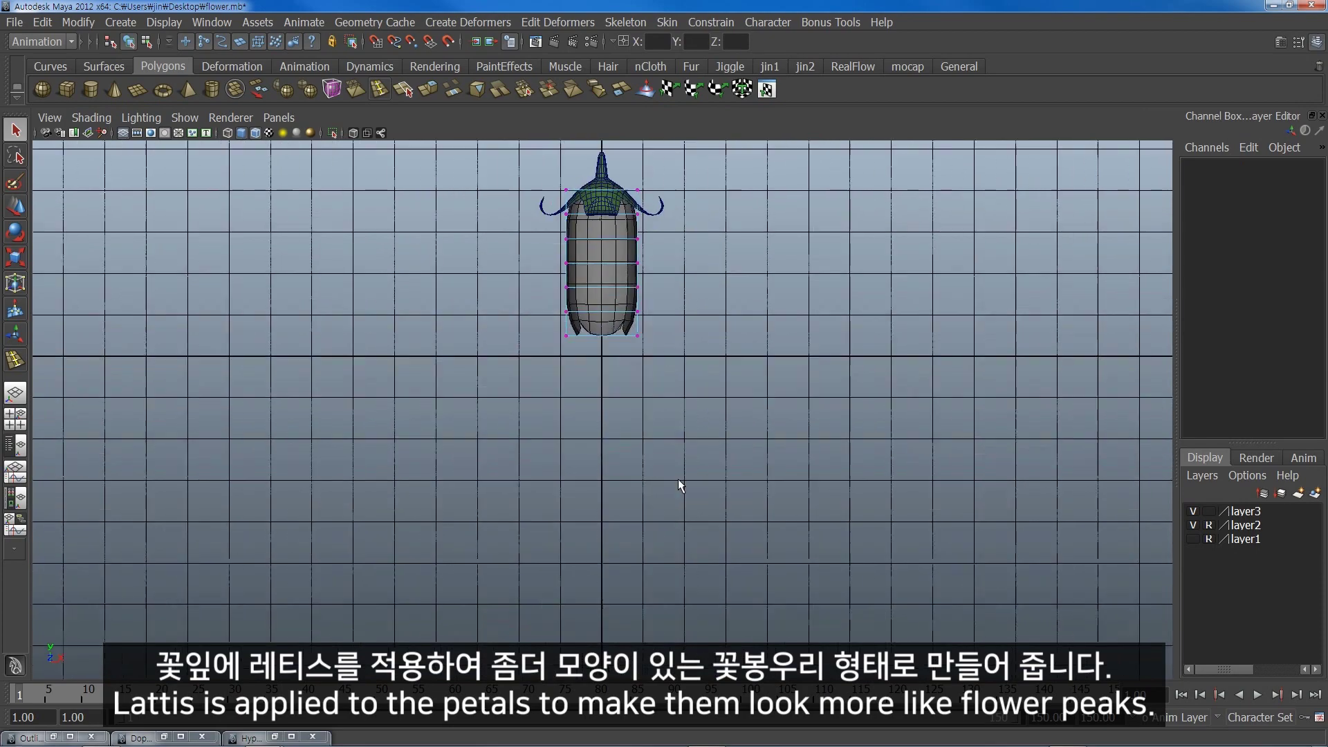
pyautogui.scroll(5, 701, 381)
pyautogui.scroll(-1, 688, 483)
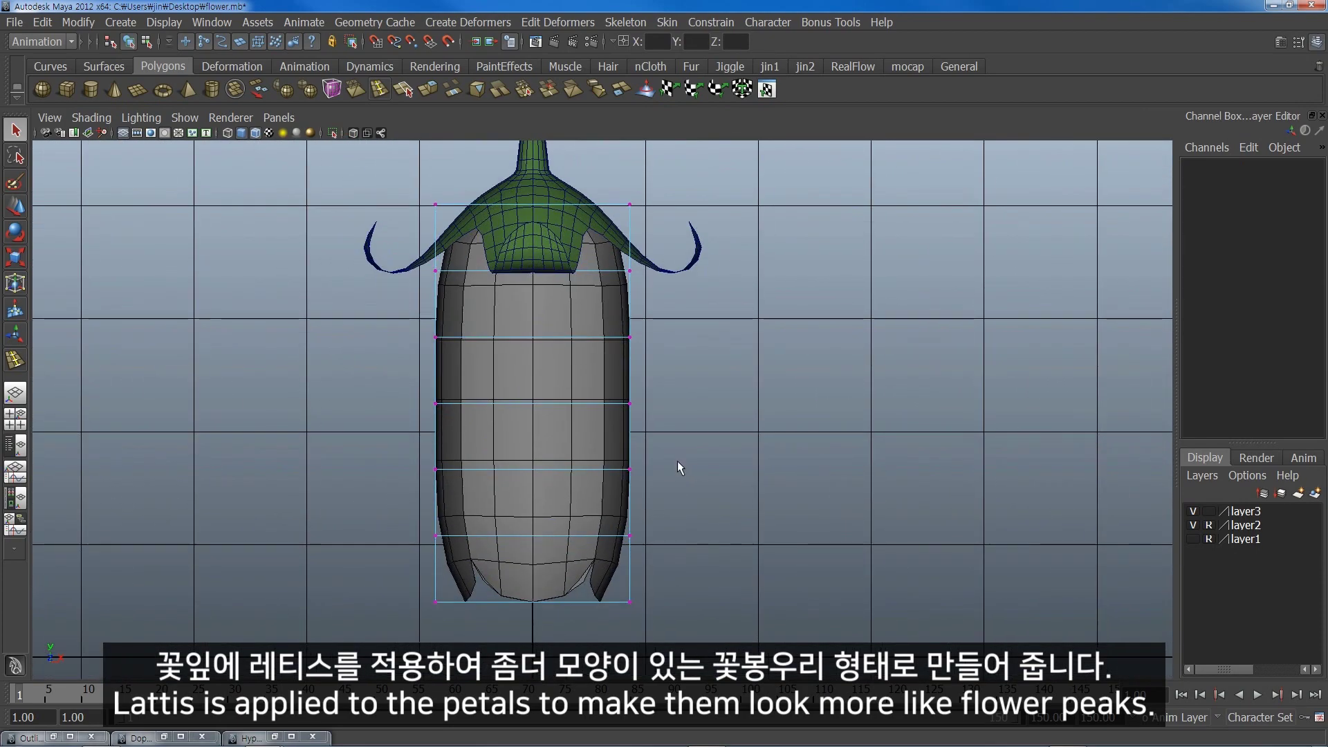
pyautogui.press('6')
pyautogui.scroll(2, 720, 420)
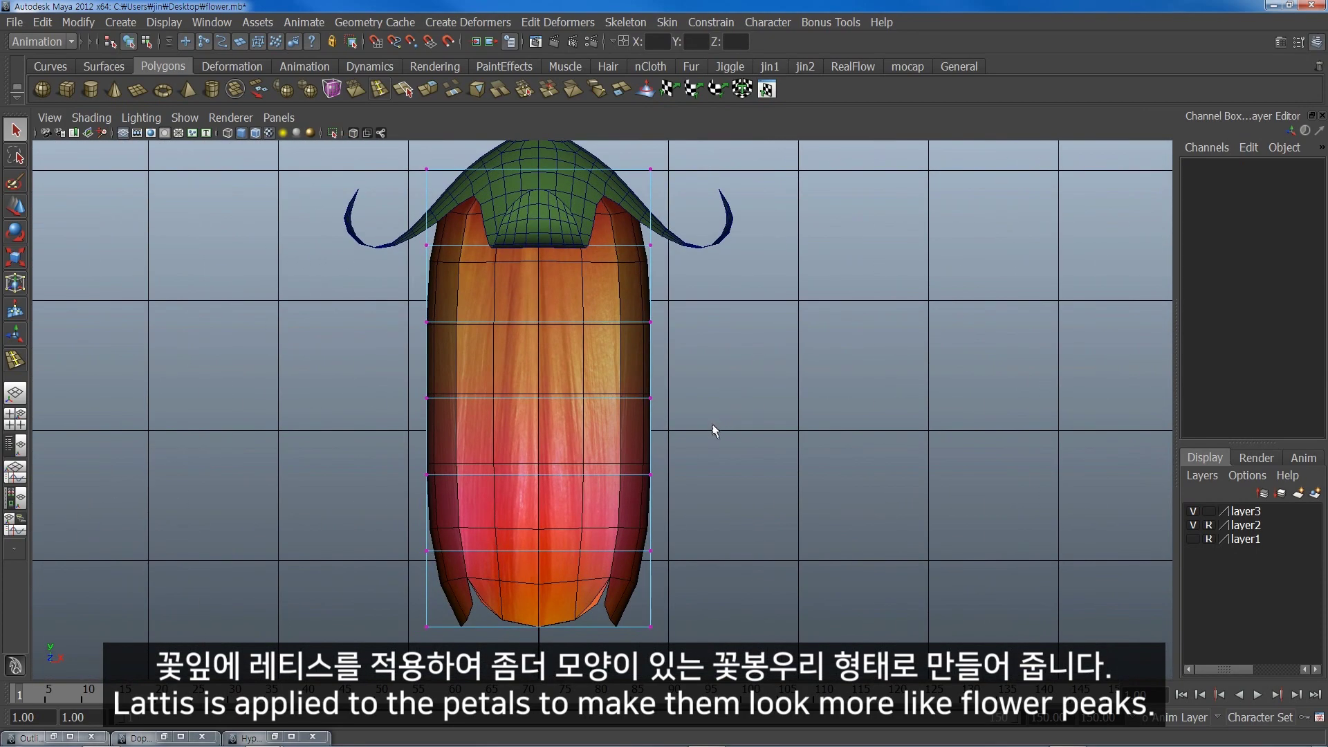
# Scale lattice point rows to widen the petal's upper part and narrow its lower part
pyautogui.moveTo(720, 305); pyautogui.dragTo(394, 349)
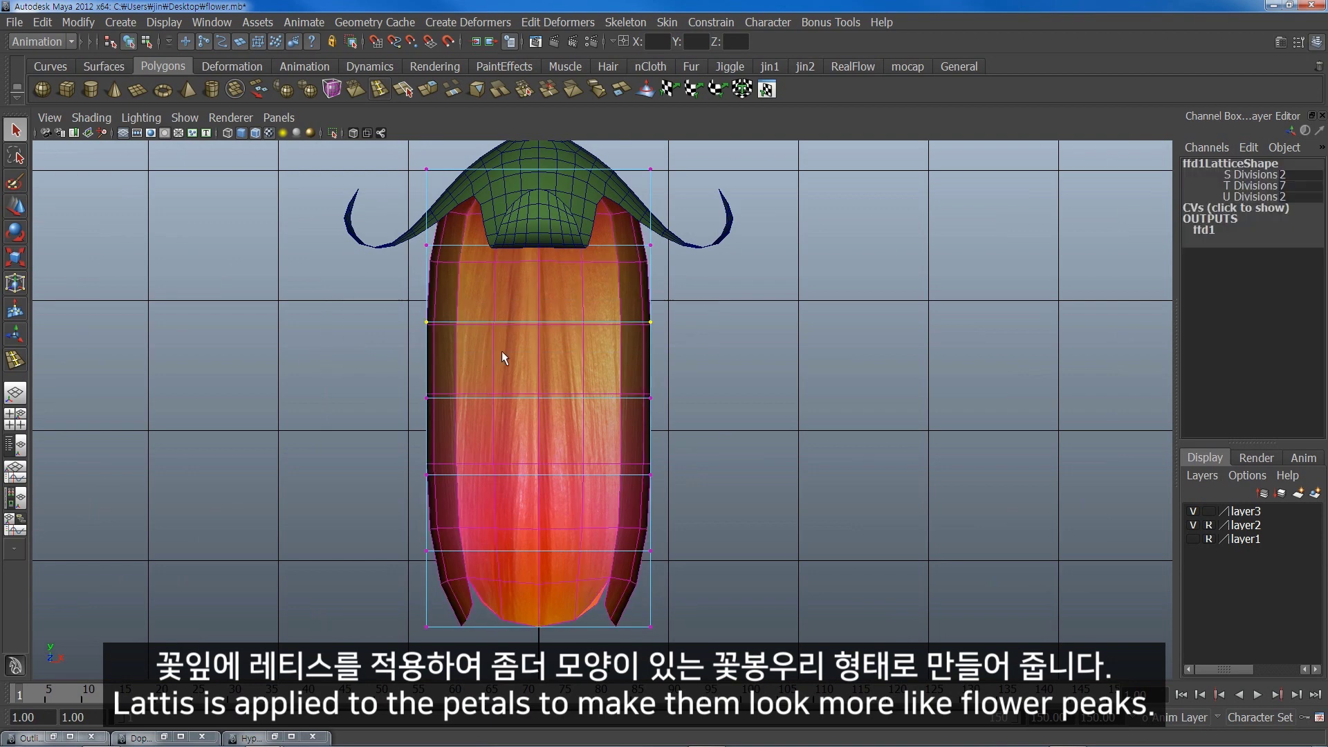
pyautogui.press('r')
pyautogui.moveTo(539, 321); pyautogui.dragTo(568, 313)
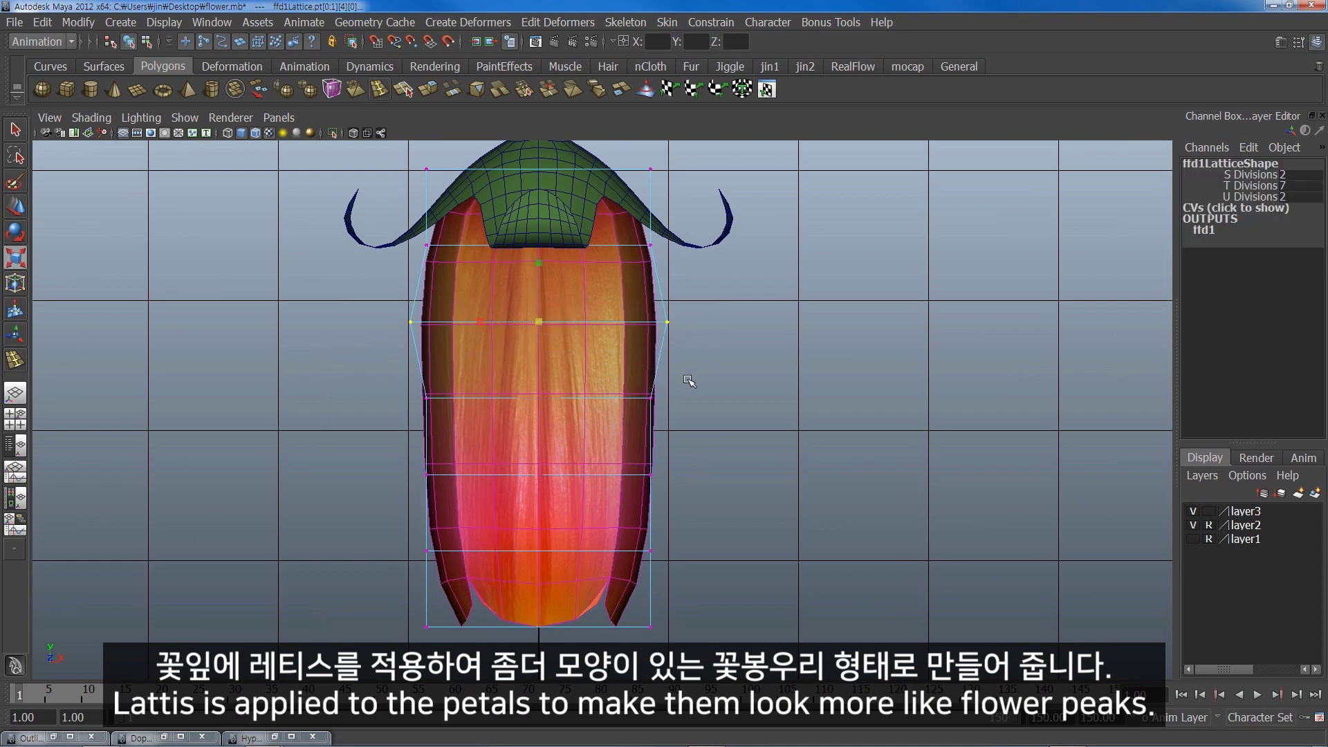
pyautogui.moveTo(710, 378)
pyautogui.mouseDown()
pyautogui.moveTo(462, 431)
pyautogui.moveTo(454, 446)
pyautogui.mouseUp()
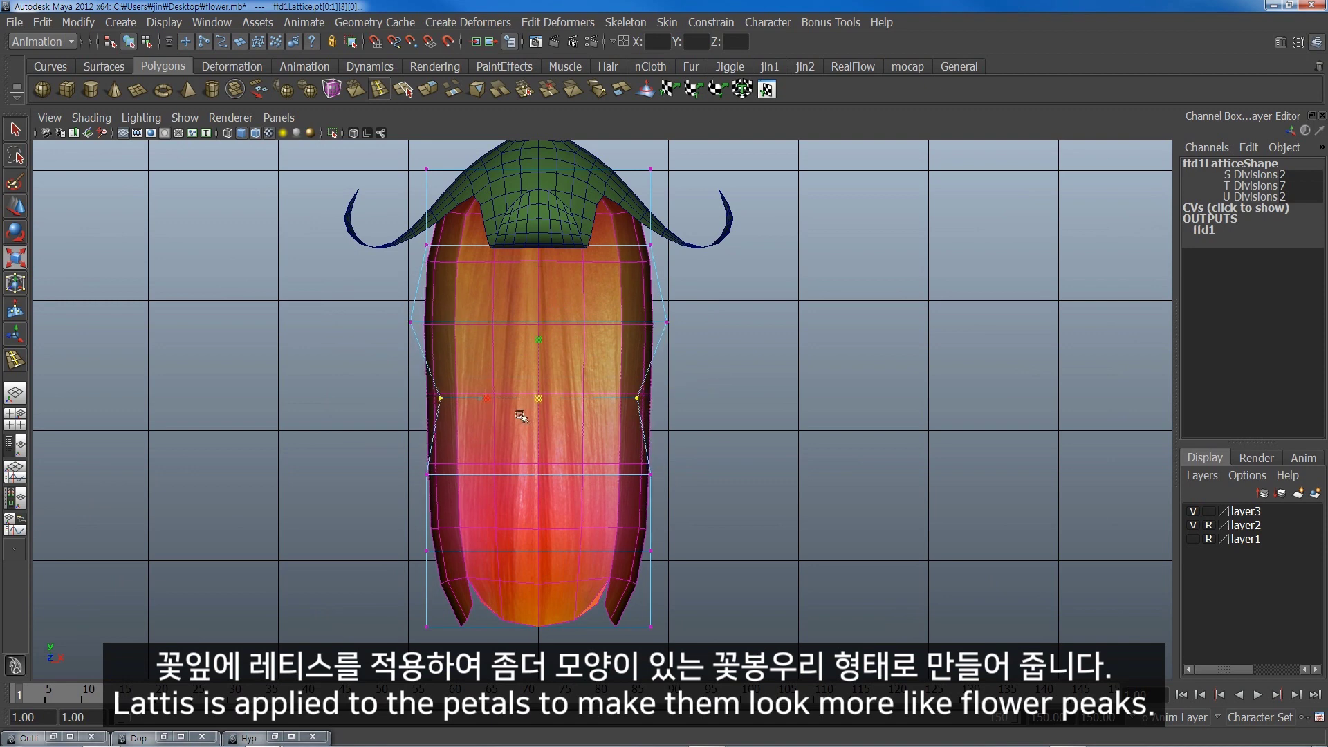
pyautogui.moveTo(709, 448); pyautogui.dragTo(334, 499)
pyautogui.moveTo(527, 478); pyautogui.dragTo(477, 499)
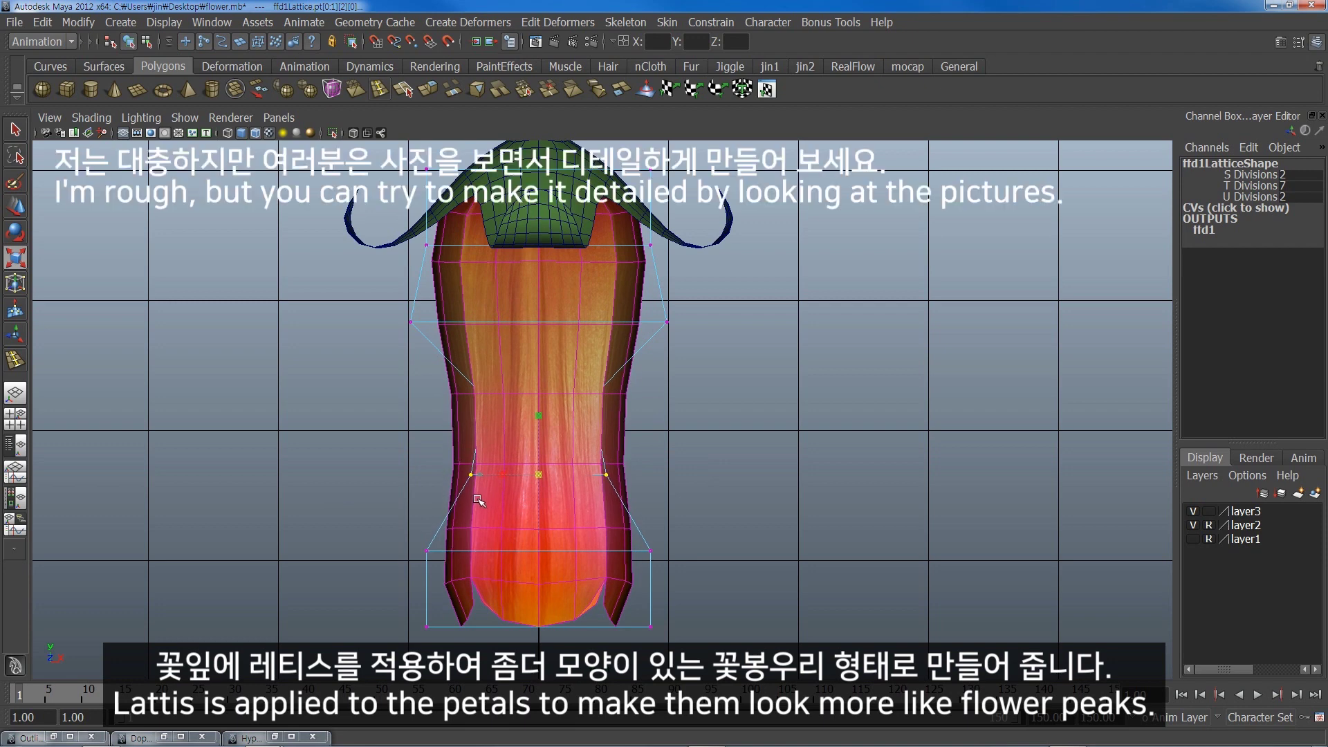
# Widen the middle lattice row and pinch the lower-middle row into a waist
pyautogui.moveTo(590, 397); pyautogui.dragTo(303, 374)
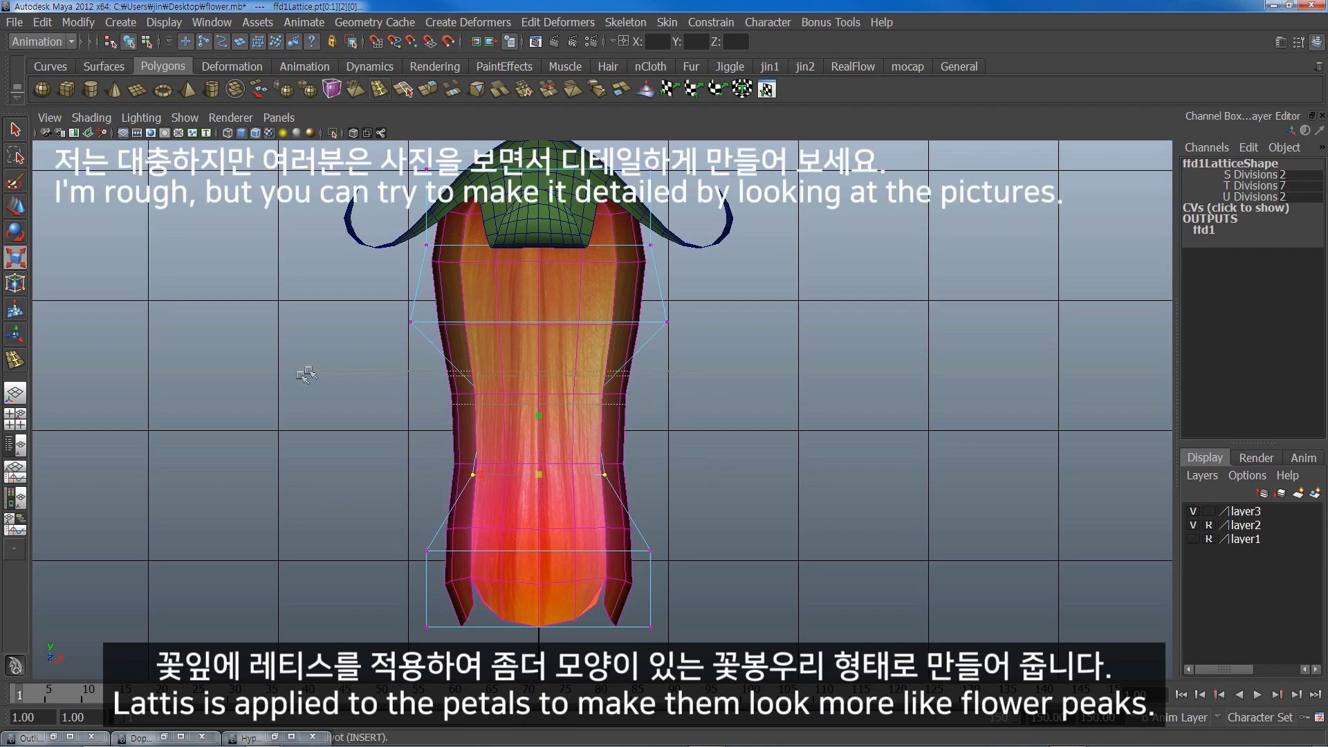
pyautogui.moveTo(545, 404); pyautogui.dragTo(648, 368)
pyautogui.moveTo(725, 435); pyautogui.dragTo(326, 496)
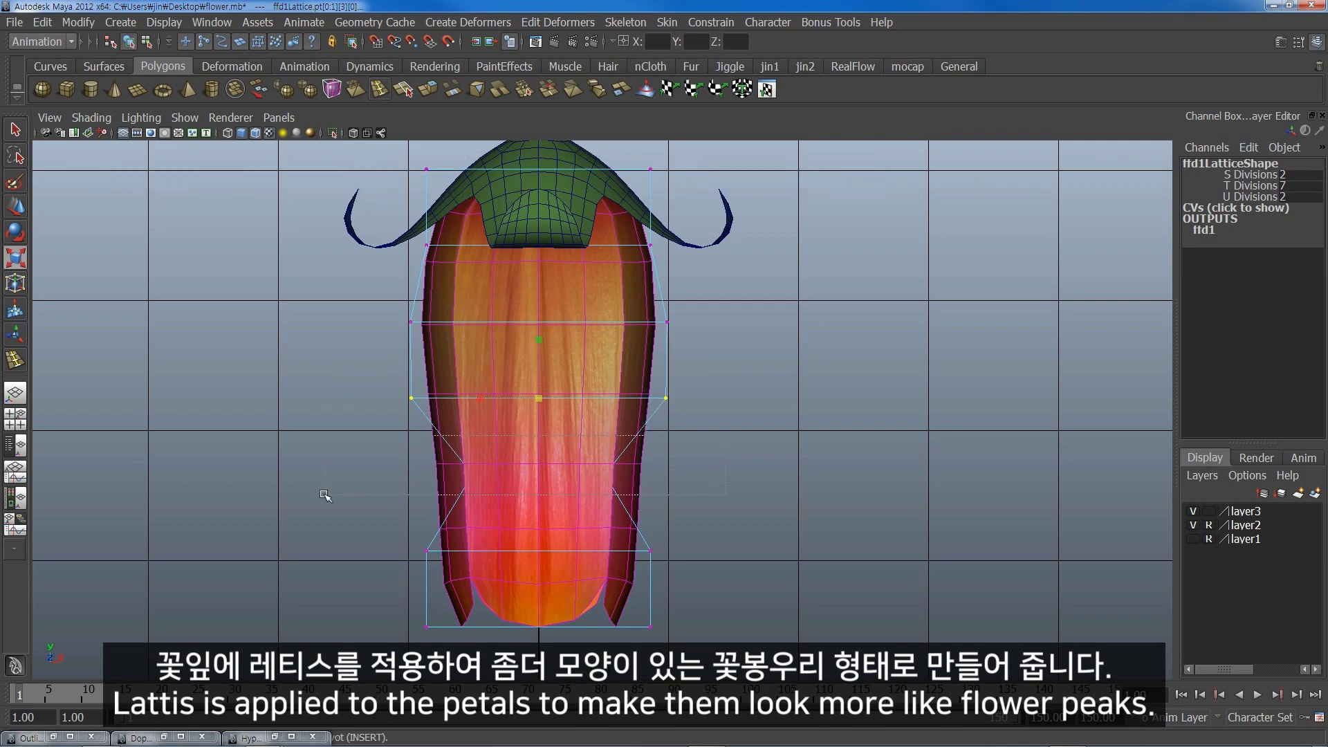
pyautogui.moveTo(540, 471); pyautogui.dragTo(360, 541)
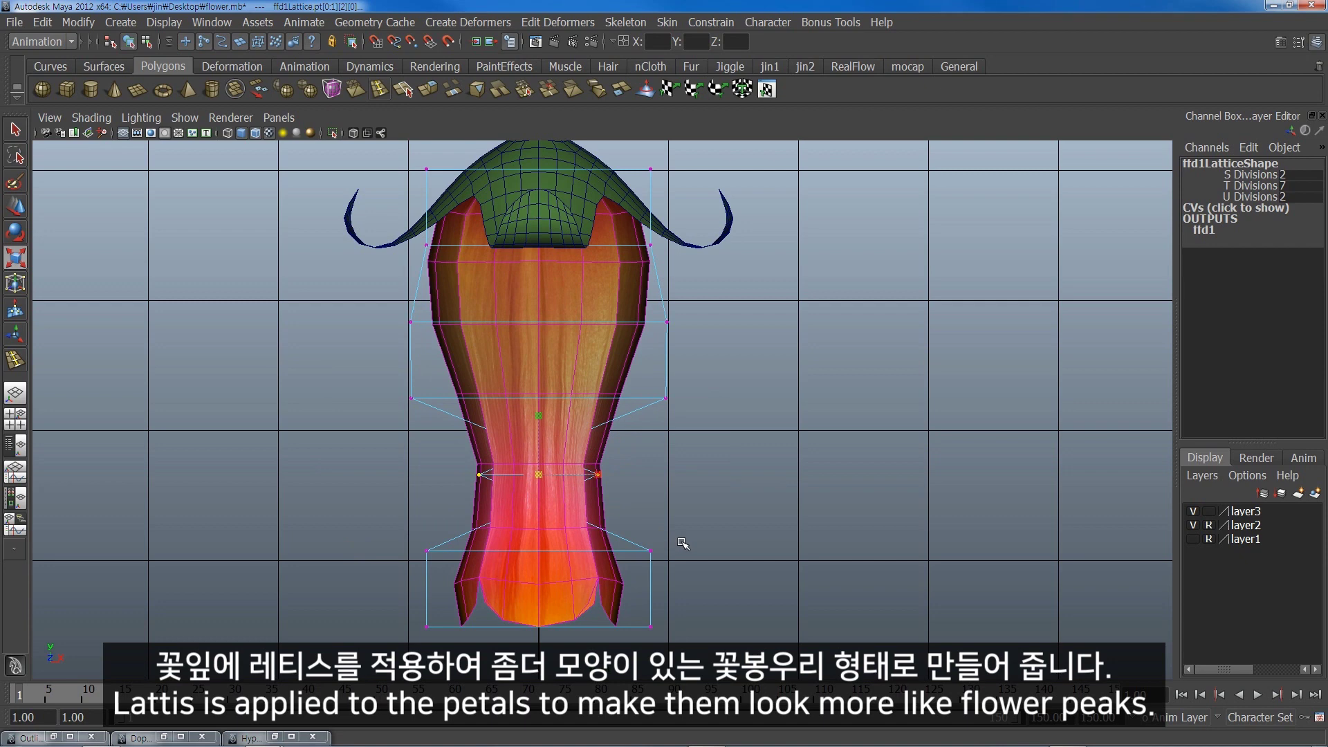
# Select the lower and waist lattice rows and widen the waist into an S-shaped curve
pyautogui.moveTo(699, 537)
pyautogui.mouseDown()
pyautogui.moveTo(482, 554)
pyautogui.moveTo(448, 588)
pyautogui.moveTo(467, 587)
pyautogui.mouseUp()
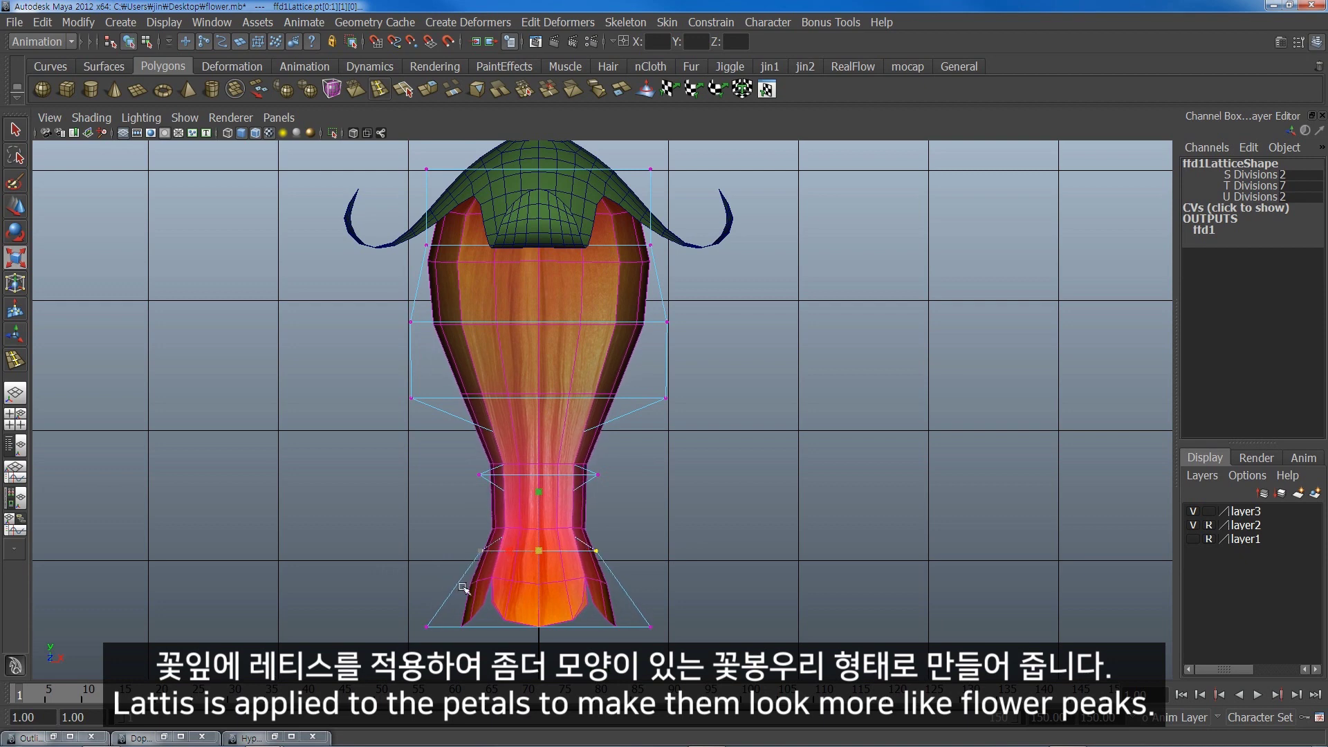
pyautogui.moveTo(631, 465); pyautogui.dragTo(447, 503)
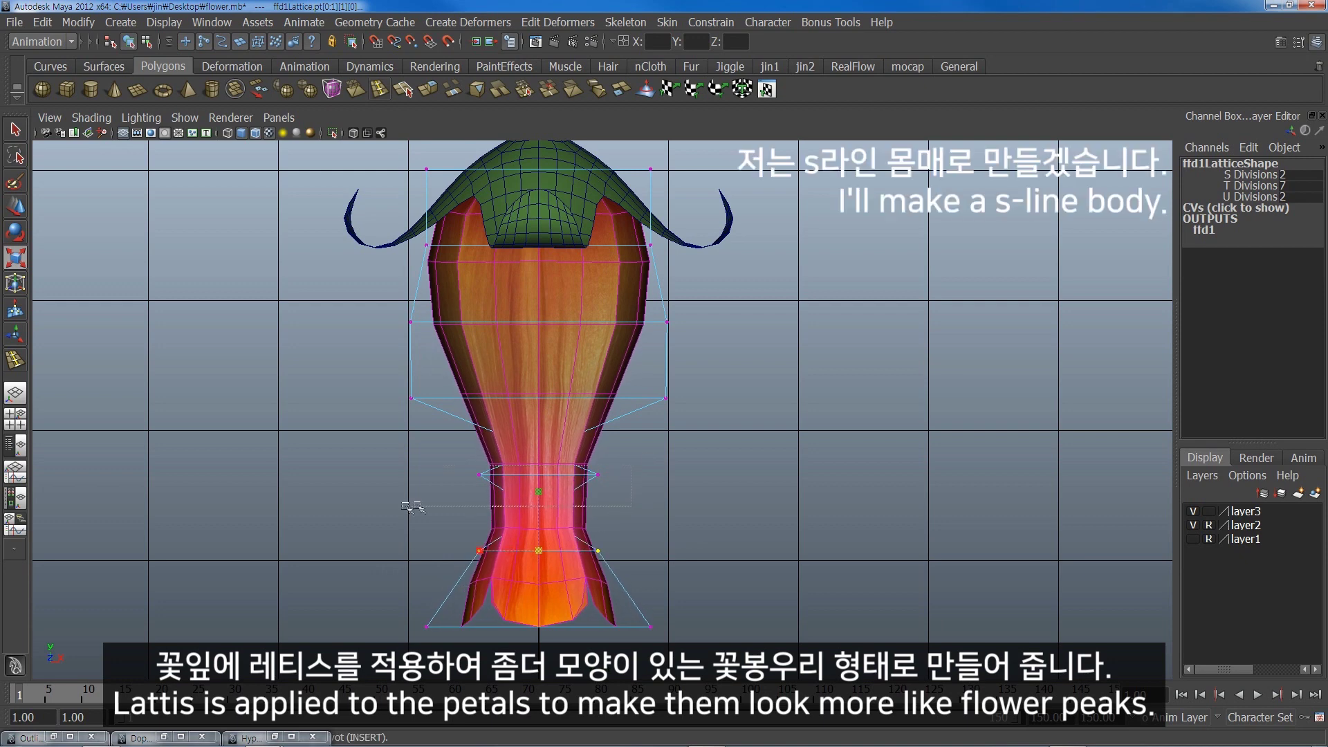
pyautogui.moveTo(548, 488); pyautogui.dragTo(501, 487)
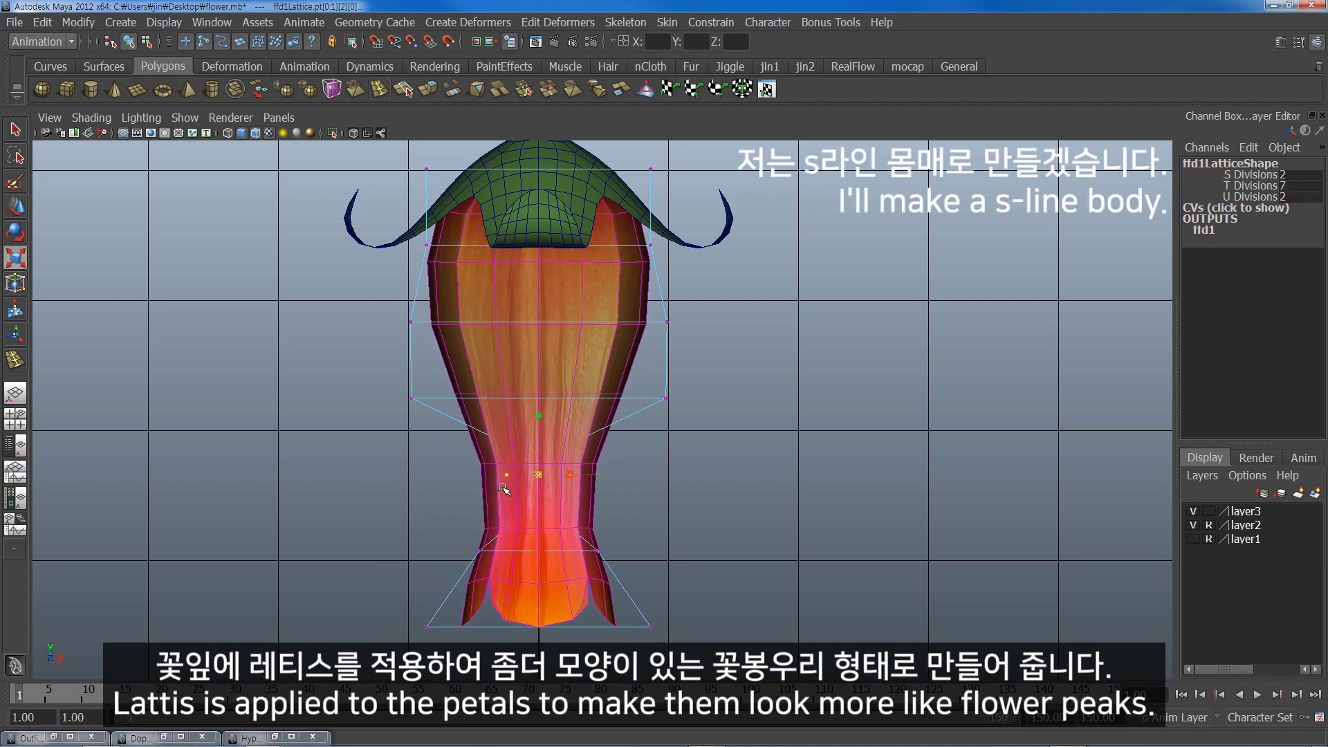
# Preview the bloom in perspective, orbiting around the reshaped petals, then stop playback
pyautogui.press('space')
pyautogui.keyDown('alt'); pyautogui.moveTo(622, 415); pyautogui.dragTo(768, 403); pyautogui.keyUp('alt')
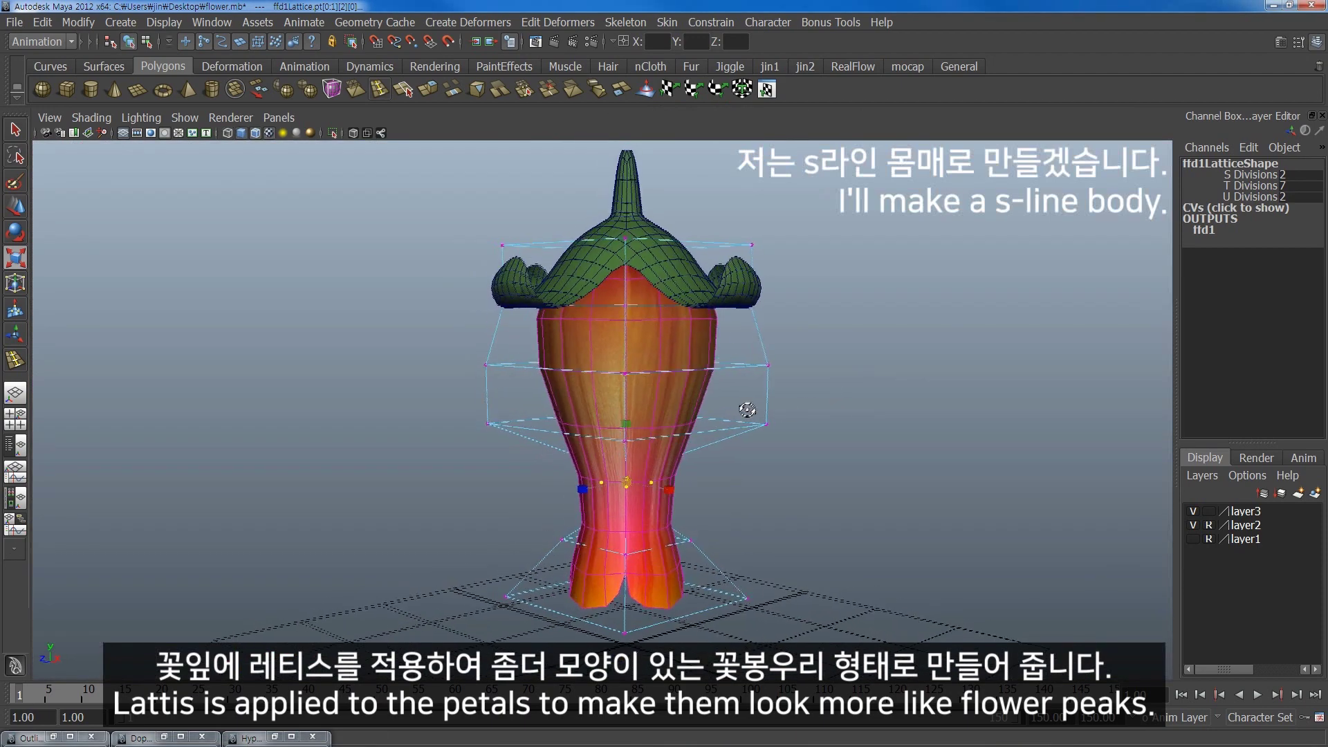
pyautogui.click(1258, 695)
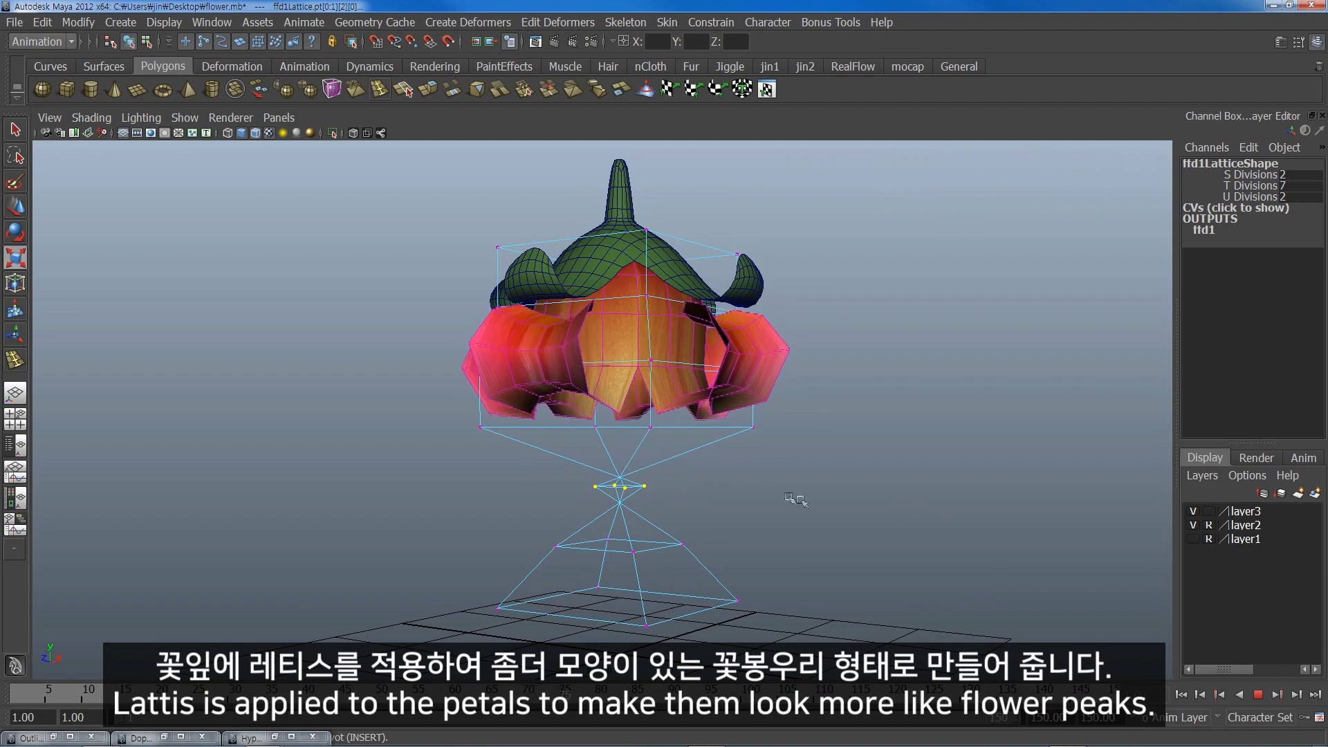
pyautogui.moveTo(703, 510)
pyautogui.keyDown('alt'); pyautogui.mouseDown()
pyautogui.moveTo(866, 480)
pyautogui.moveTo(802, 503)
pyautogui.mouseUp(); pyautogui.keyUp('alt')
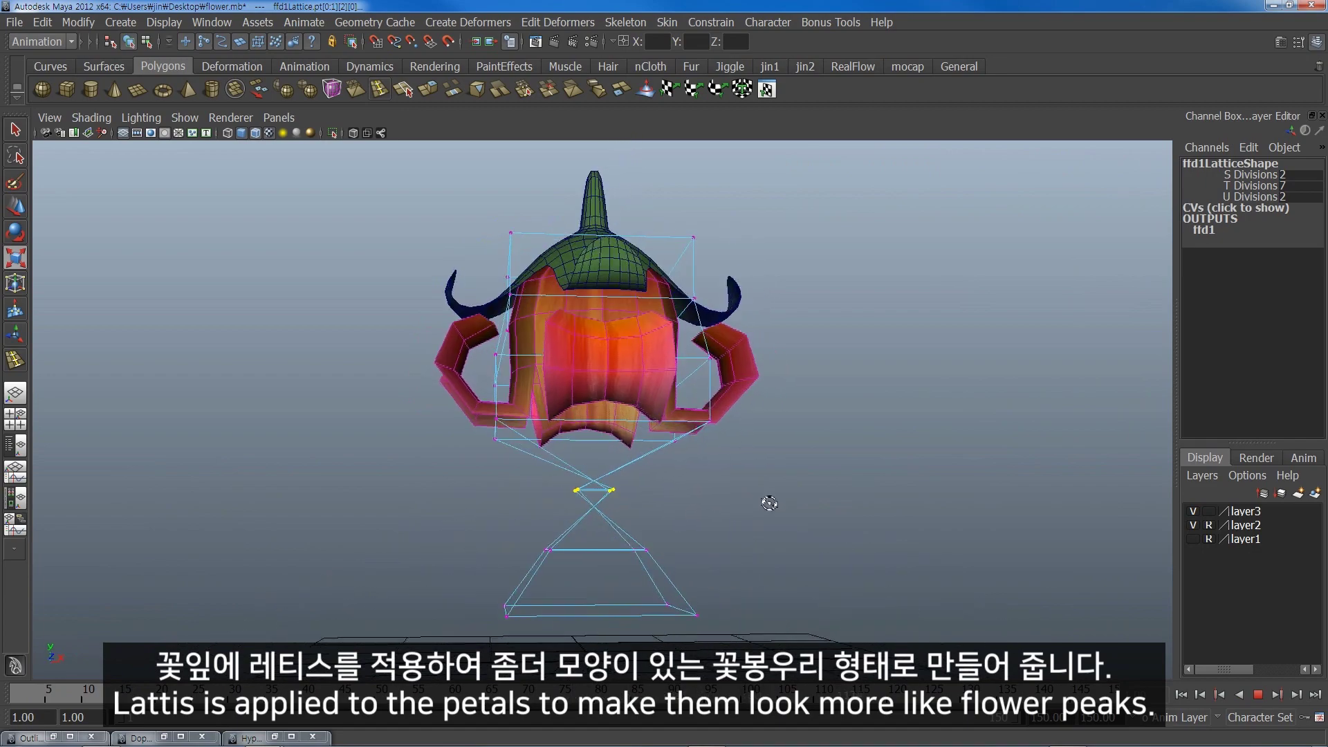
pyautogui.moveTo(802, 502)
pyautogui.keyDown('alt'); pyautogui.mouseDown()
pyautogui.moveTo(880, 580)
pyautogui.moveTo(913, 574)
pyautogui.mouseUp(); pyautogui.keyUp('alt')
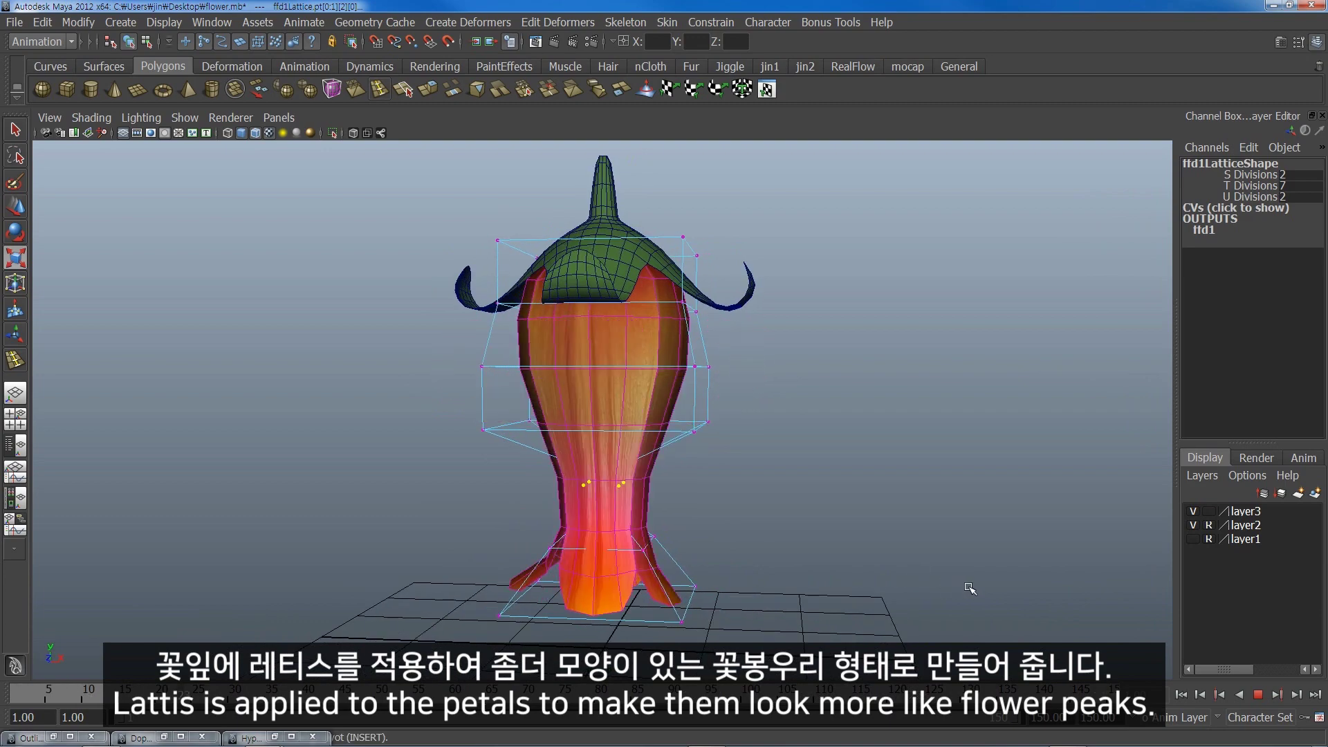
pyautogui.click(1259, 694)
# From frame 1, narrow the lower lattice points, then raise and taper the bottom lattice row inward
pyautogui.click(1181, 694)
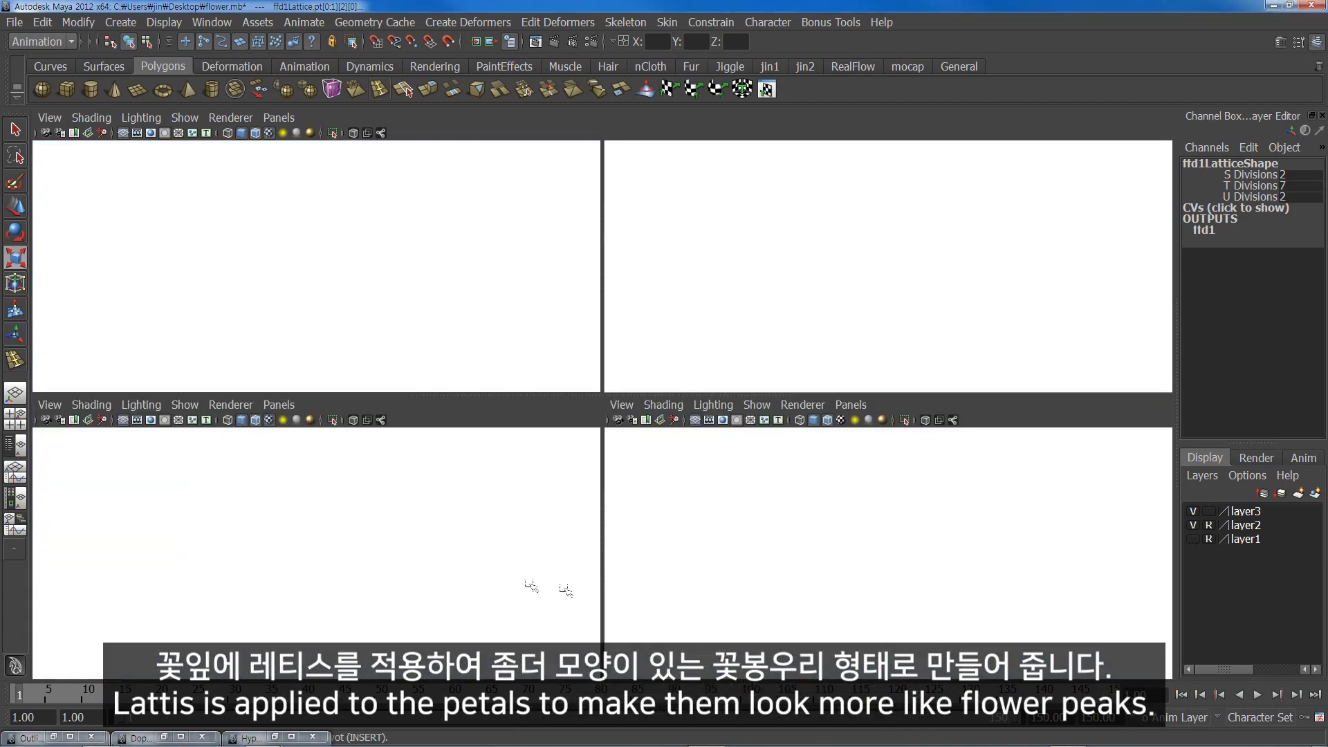
pyautogui.press('space')
pyautogui.press('space')
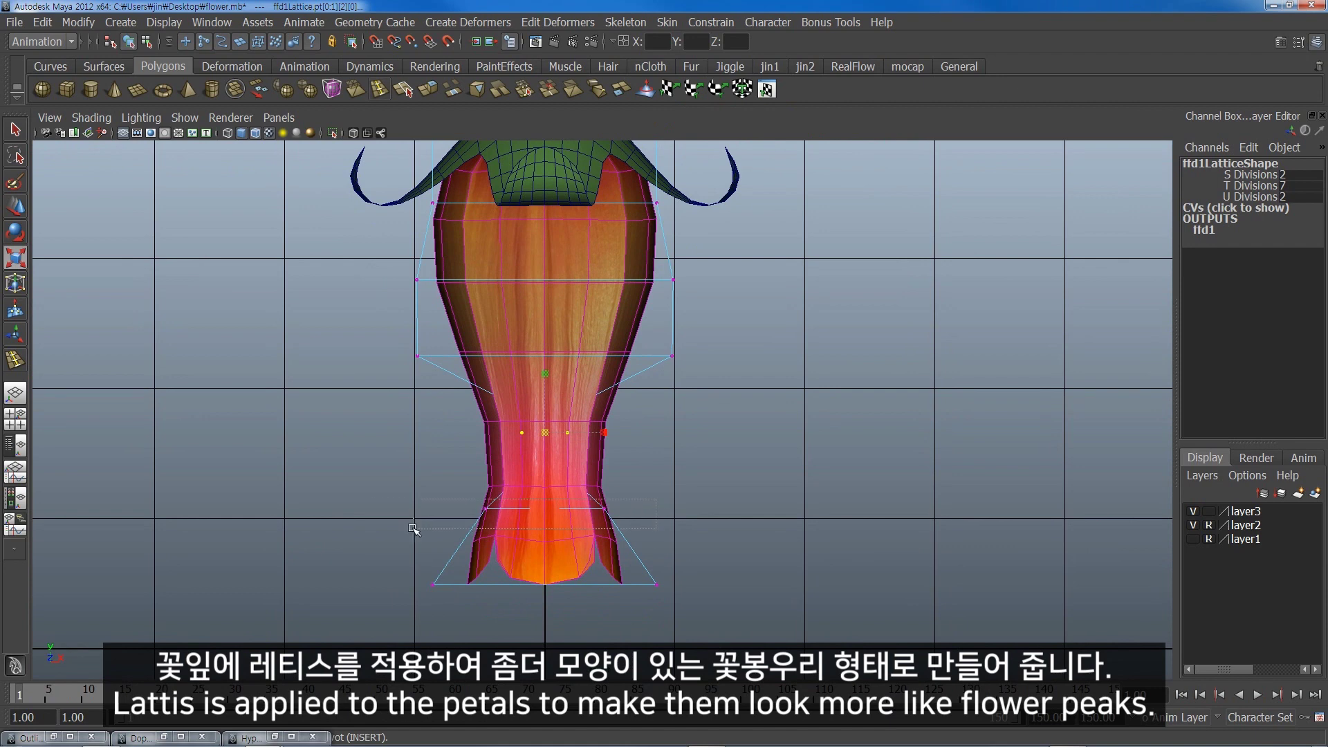
pyautogui.moveTo(545, 515); pyautogui.dragTo(480, 545)
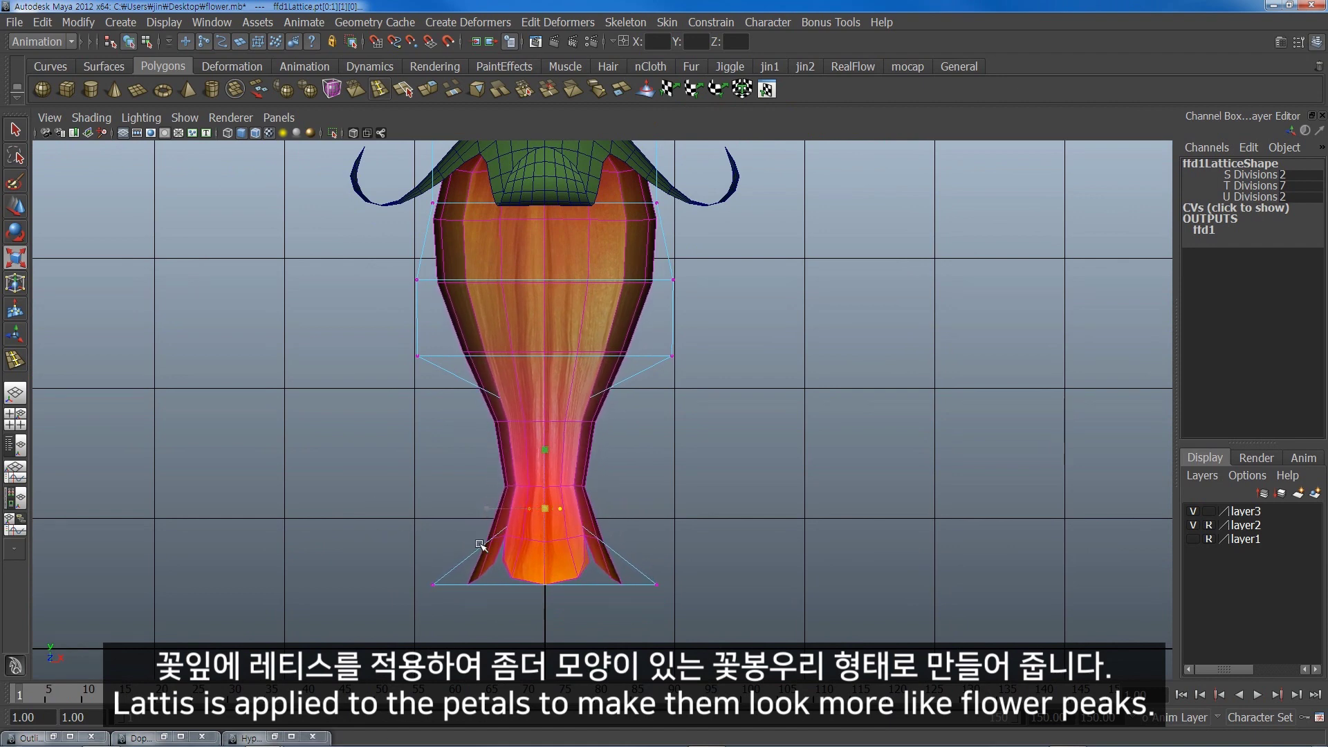
pyautogui.moveTo(710, 559); pyautogui.dragTo(424, 600)
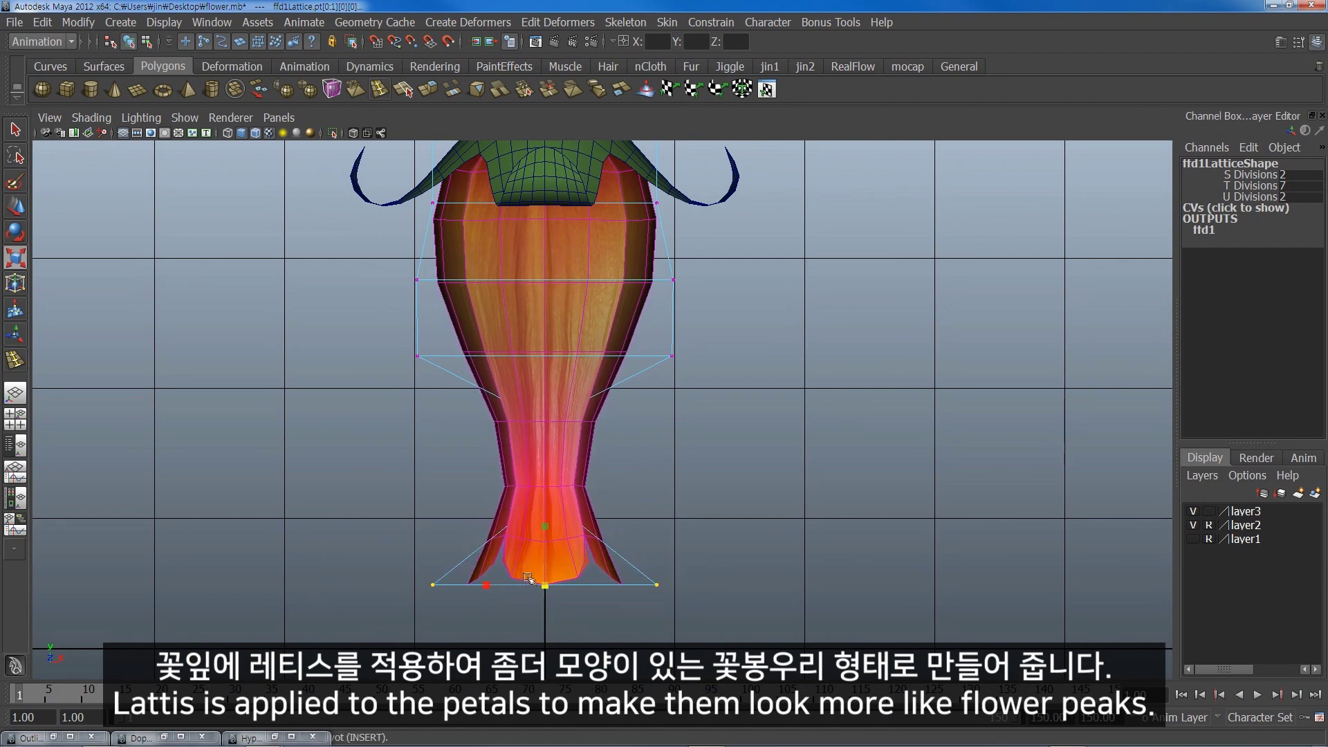
pyautogui.press('w')
pyautogui.moveTo(547, 550)
pyautogui.mouseDown()
pyautogui.moveTo(534, 537)
pyautogui.moveTo(558, 543)
pyautogui.moveTo(525, 599)
pyautogui.mouseUp()
pyautogui.press('r')
pyautogui.press('q')
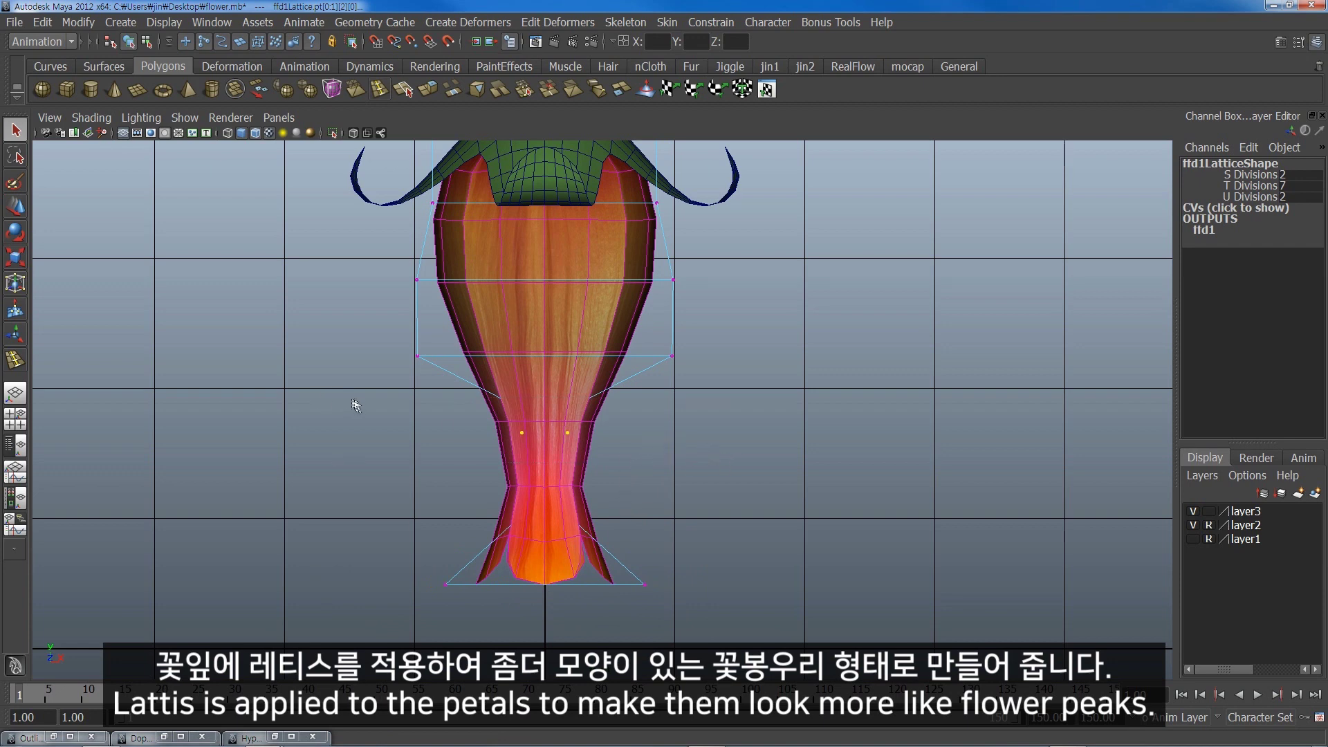
# Scale the two waist lattice points inward and spread the lower points to flare the petal
pyautogui.press('r')
pyautogui.moveTo(545, 432); pyautogui.dragTo(516, 447)
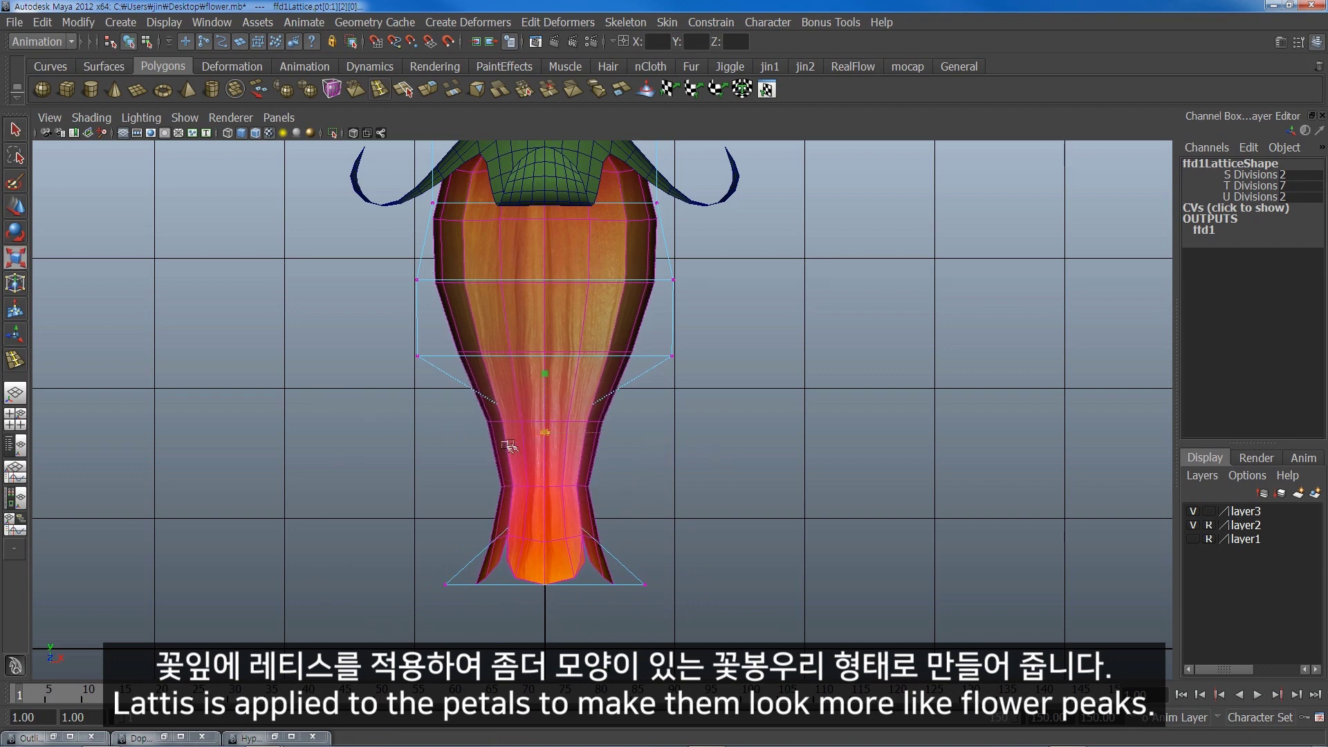
pyautogui.moveTo(588, 497); pyautogui.dragTo(366, 516)
pyautogui.moveTo(537, 511); pyautogui.dragTo(685, 477)
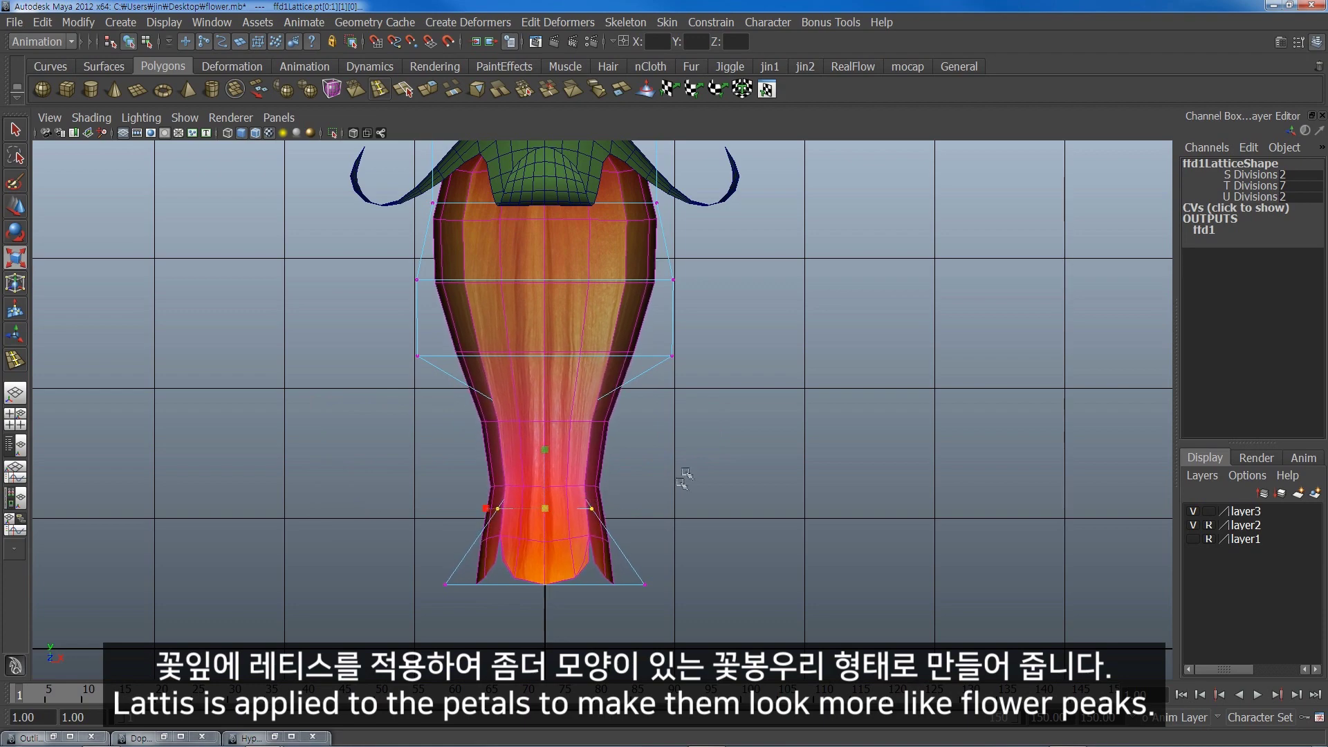
pyautogui.press('q')
# Leave lattice point editing, deselect the lattice, and review the bloom in perspective before rewinding
pyautogui.press('space')
pyautogui.press('space')
pyautogui.moveTo(813, 408)
pyautogui.keyDown('alt'); pyautogui.mouseDown()
pyautogui.moveTo(763, 425)
pyautogui.moveTo(773, 429)
pyautogui.mouseUp(); pyautogui.keyUp('alt')
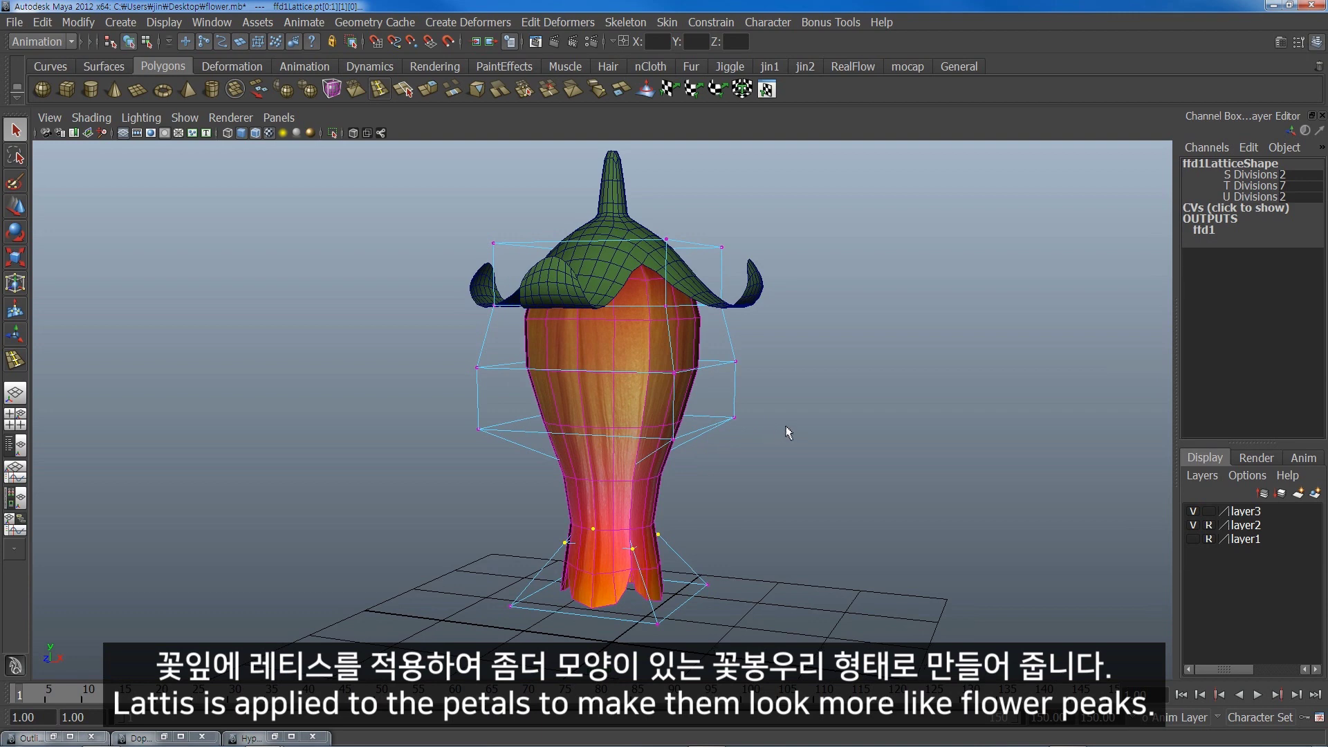
pyautogui.press('F8')
pyautogui.click(794, 424)
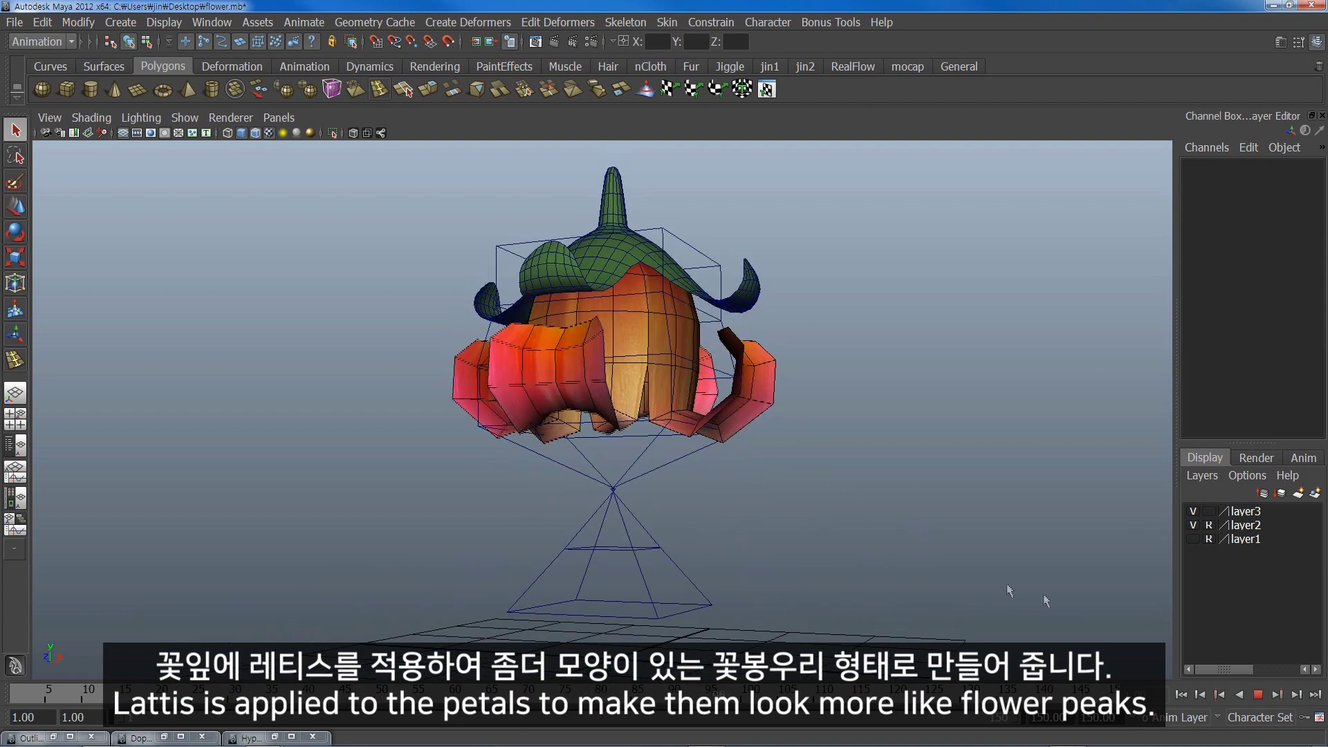
pyautogui.click(1201, 695)
# Assign ffd1Lattice and ffd1Base to a new layer4 and hide it
pyautogui.keyDown('alt'); pyautogui.moveTo(772, 533); pyautogui.dragTo(741, 483); pyautogui.keyUp('alt')
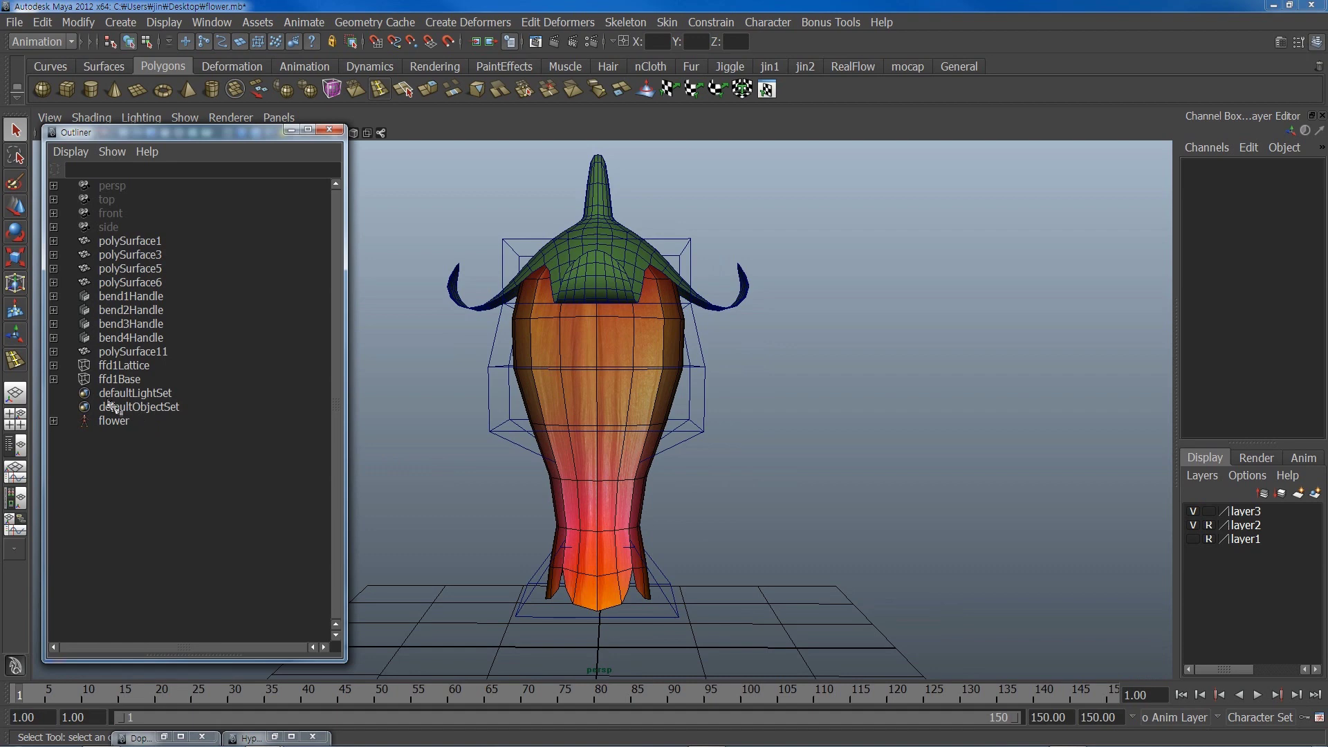
pyautogui.moveTo(115, 368); pyautogui.dragTo(114, 379)
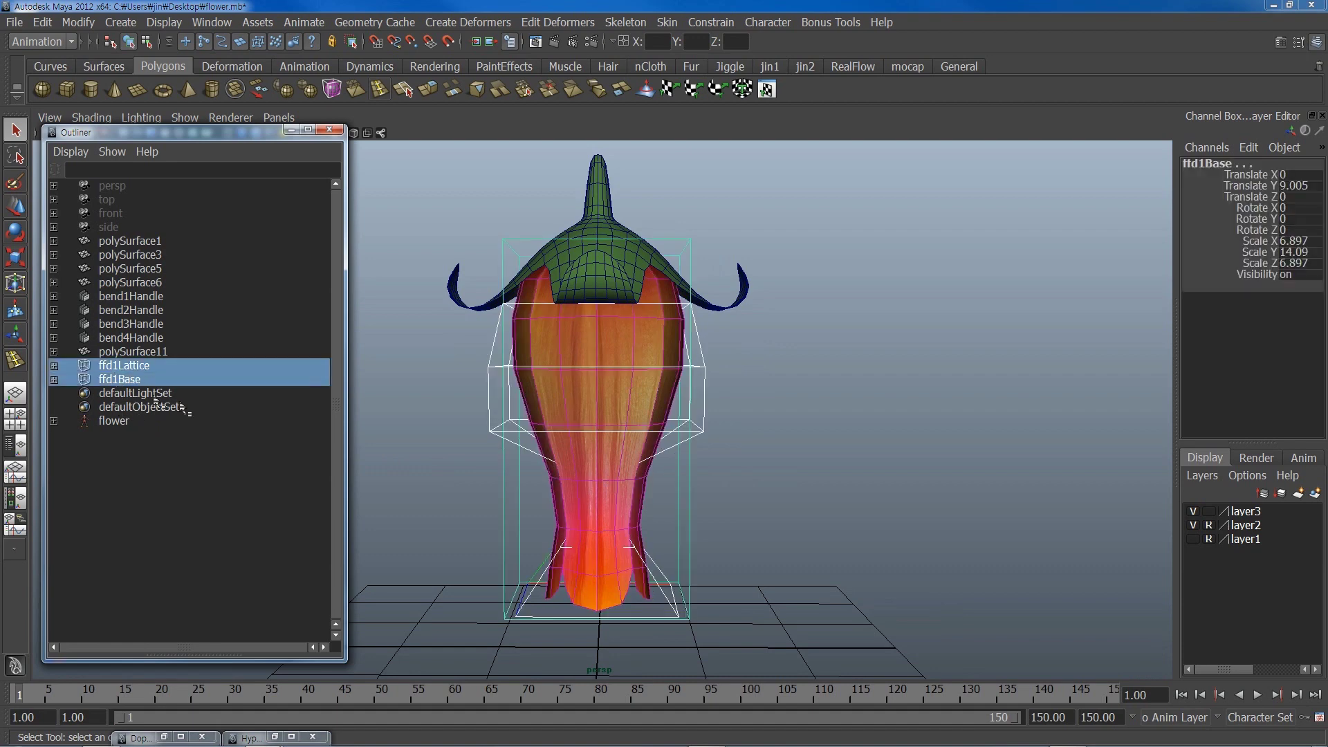
pyautogui.click(1315, 493)
pyautogui.click(1193, 511)
pyautogui.click(499, 410)
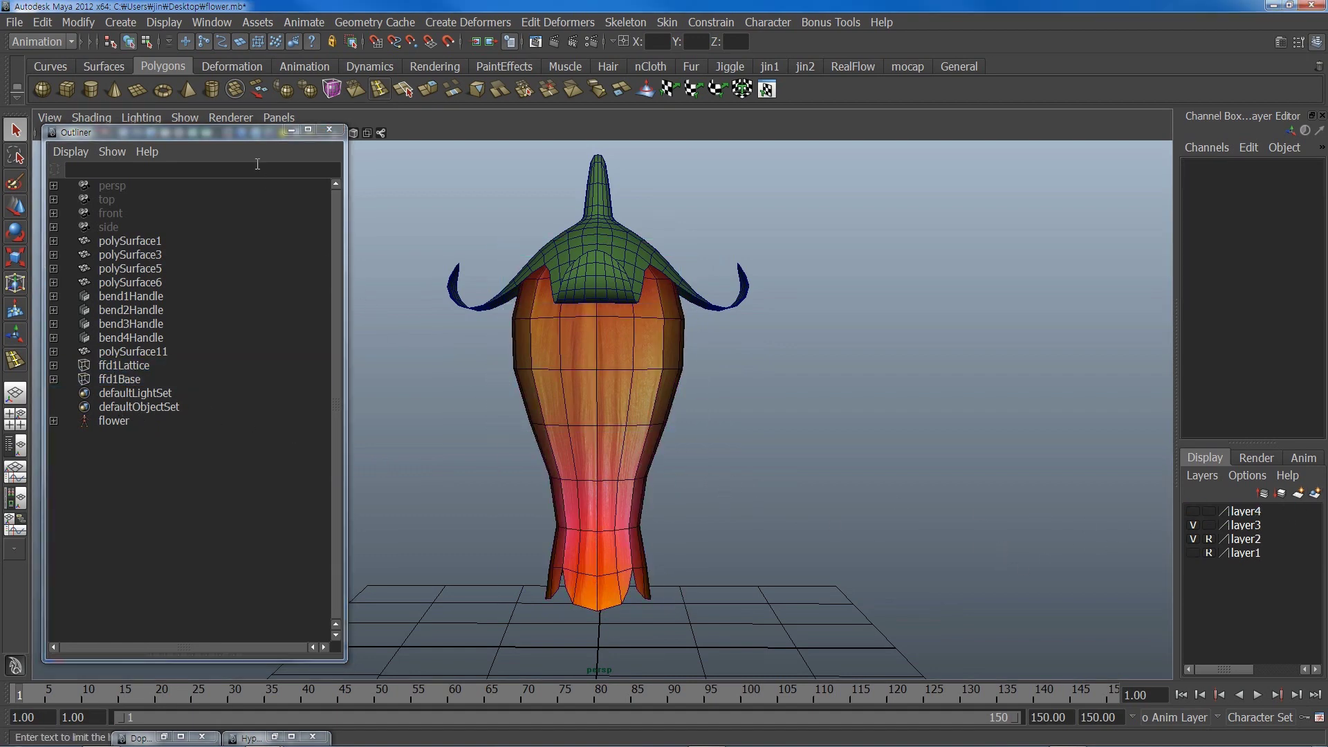
pyautogui.click(291, 130)
# Replay the bloom to frame 64, rewind to frame 1, and select the flower body
pyautogui.moveTo(776, 429)
pyautogui.keyDown('alt'); pyautogui.mouseDown()
pyautogui.moveTo(741, 420)
pyautogui.moveTo(757, 433)
pyautogui.moveTo(744, 436)
pyautogui.moveTo(782, 436)
pyautogui.mouseUp(); pyautogui.keyUp('alt')
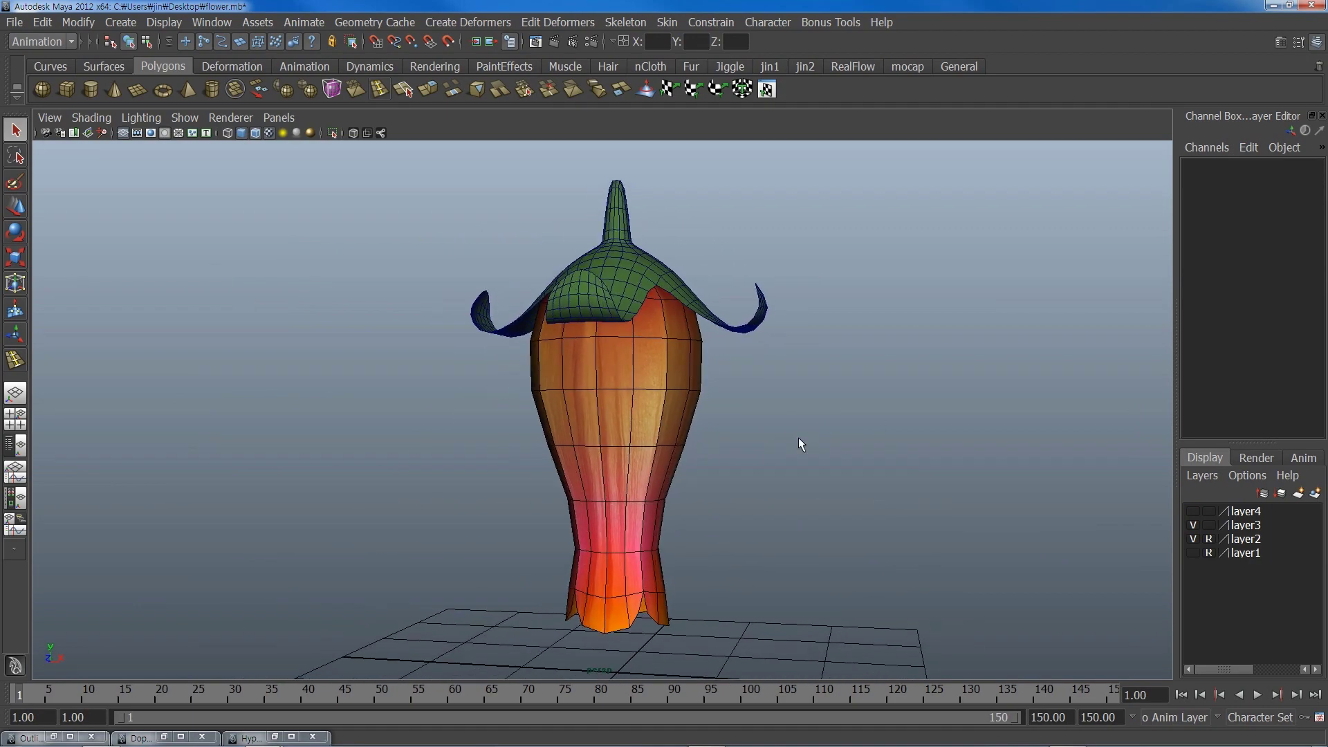
pyautogui.click(1258, 695)
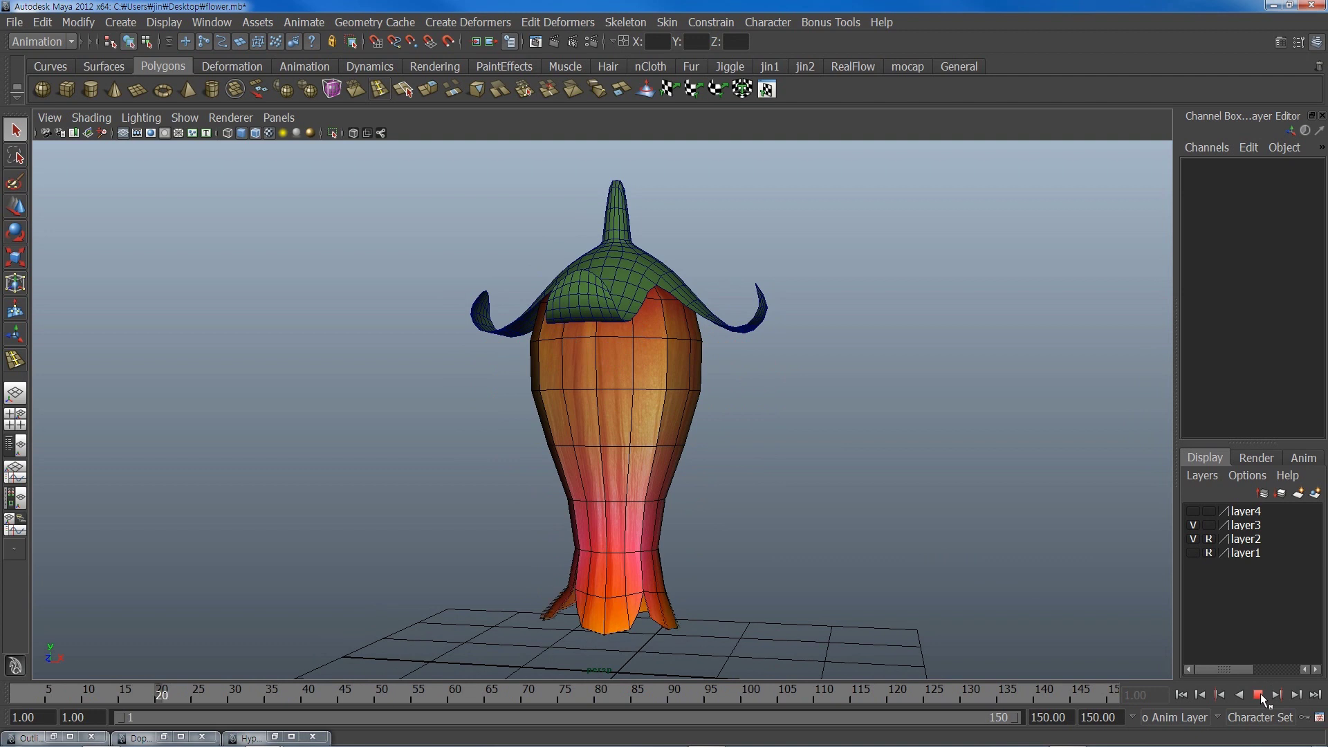
pyautogui.click(1259, 694)
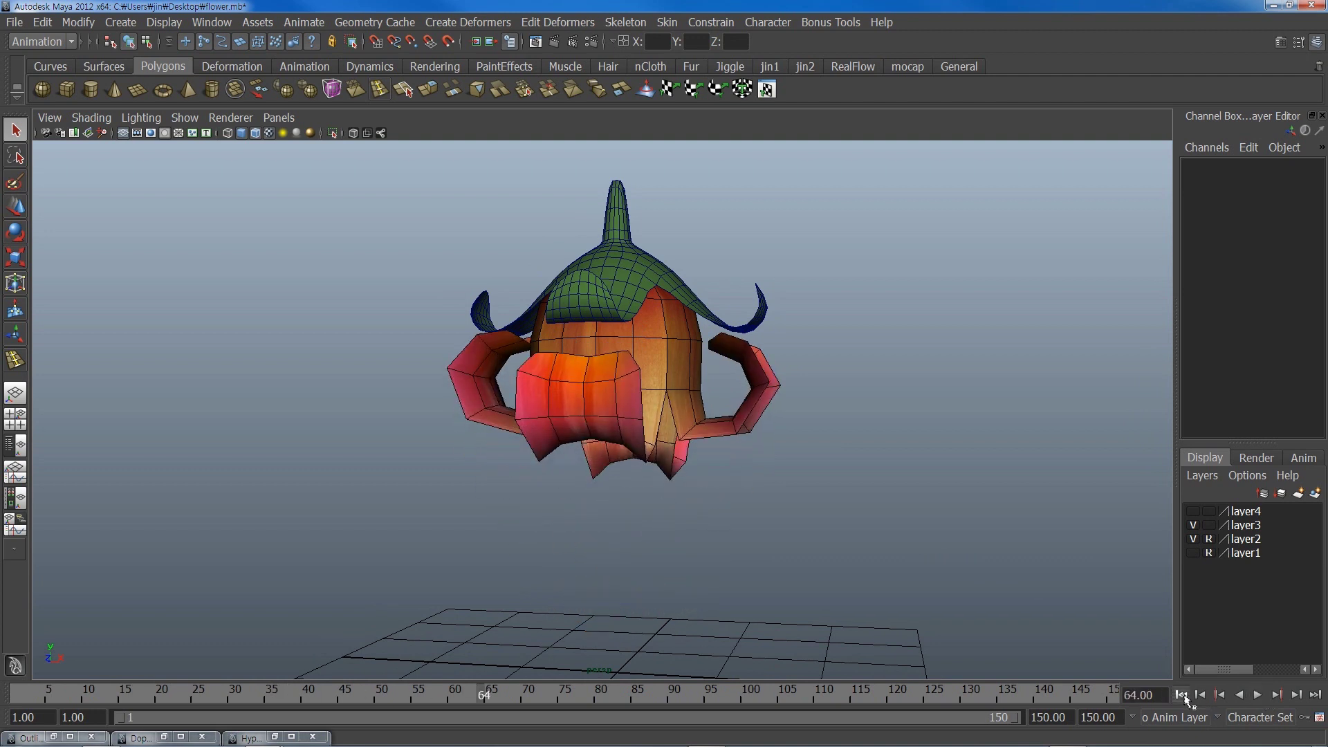
pyautogui.click(1182, 695)
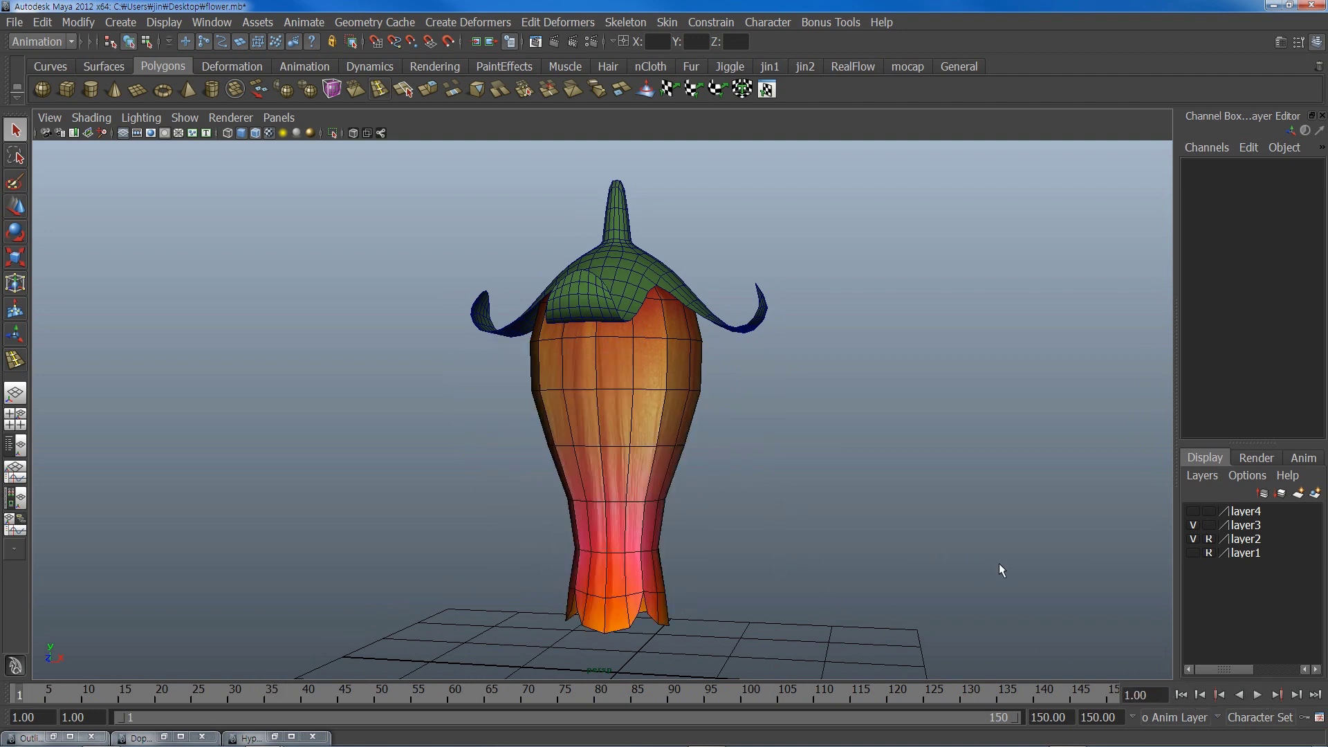
pyautogui.click(616, 505)
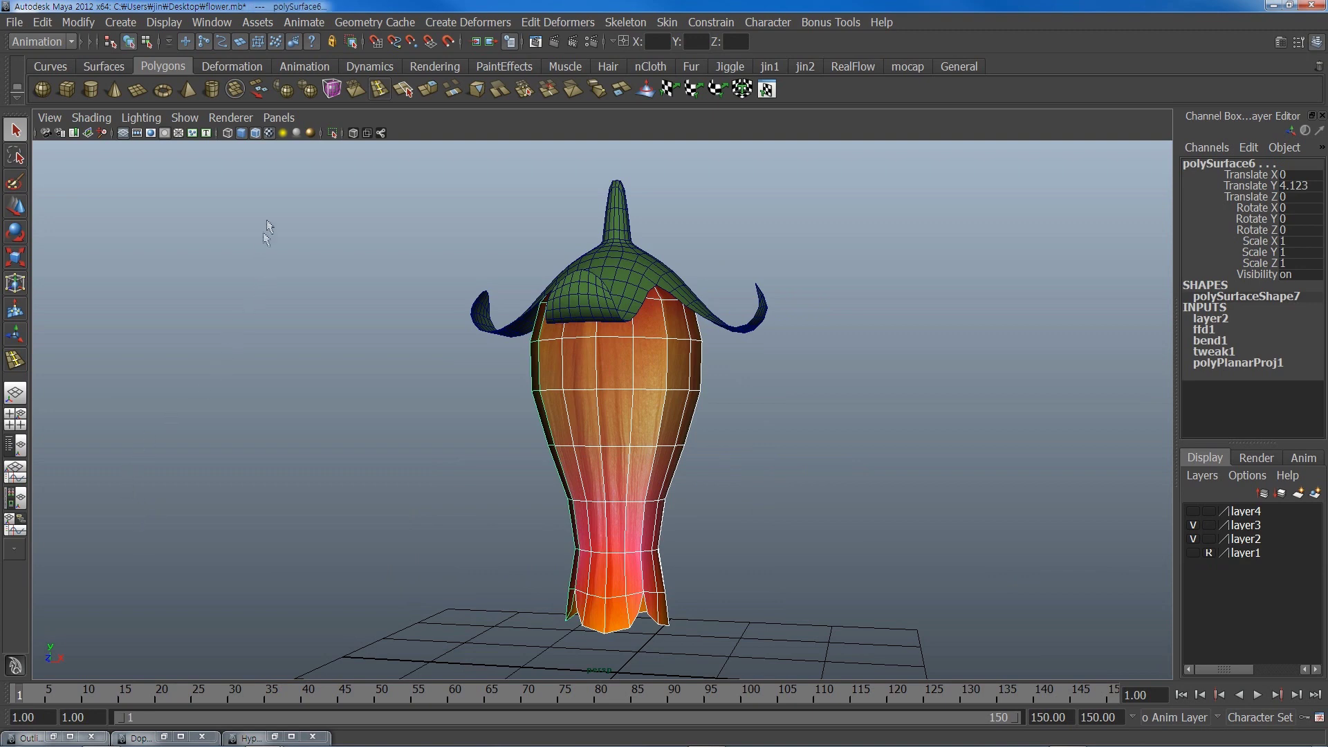
# Smooth the flower body and set polySmoothFace5's Keep Border to off
pyautogui.click(310, 89)
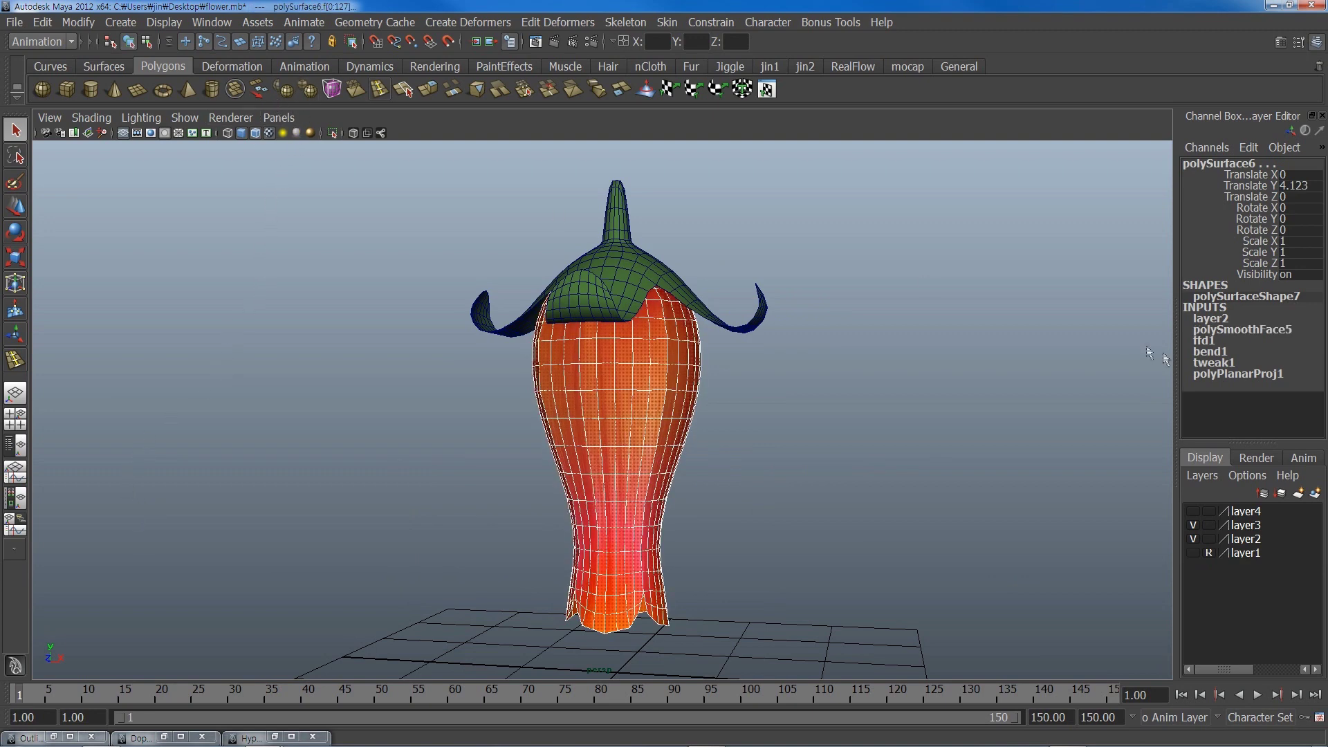
pyautogui.click(1256, 330)
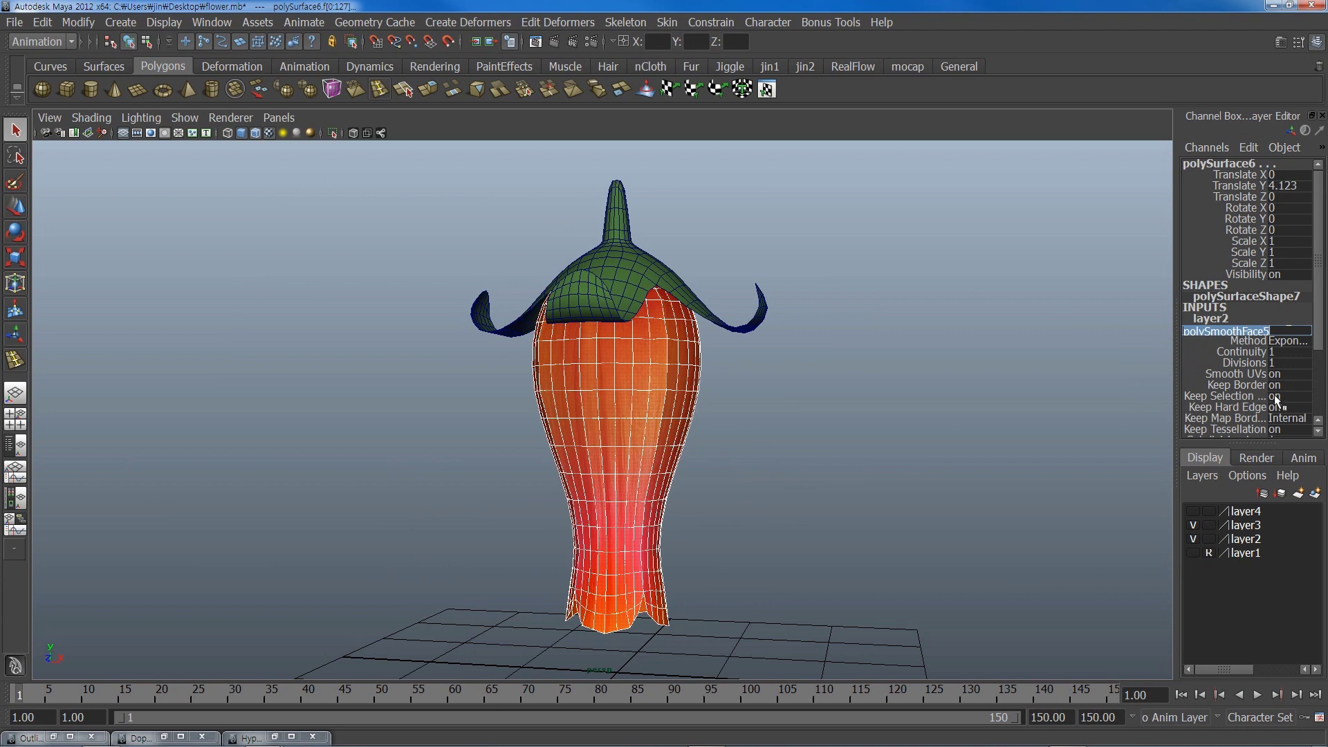
pyautogui.click(1280, 385)
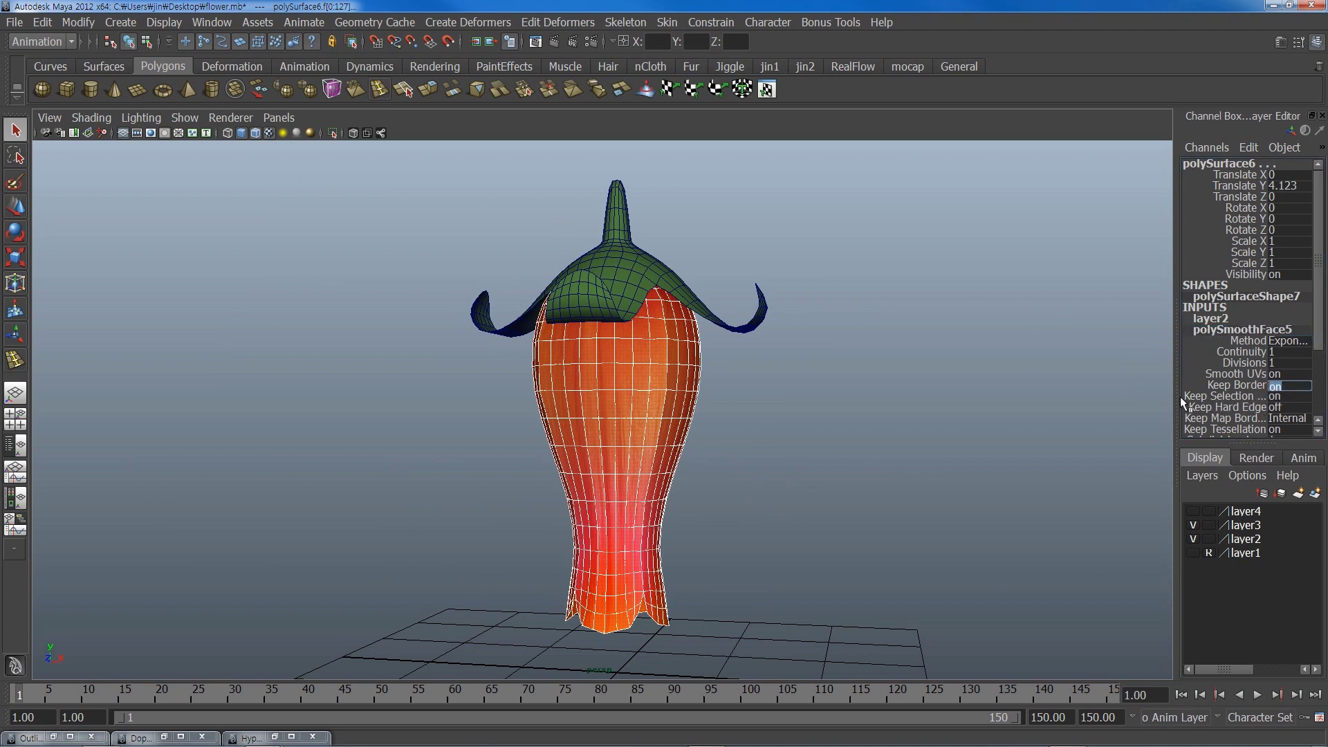
pyautogui.write('o')
pyautogui.write('ff')
pyautogui.press('Return')
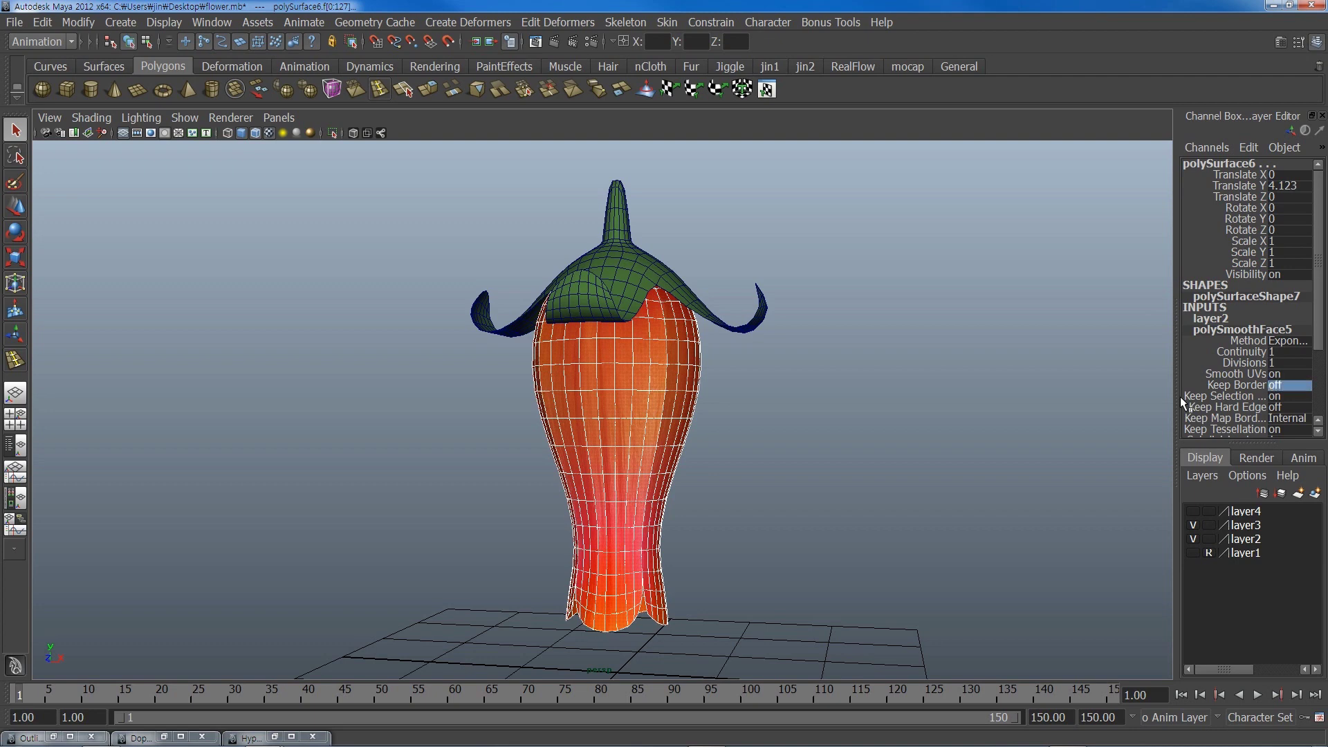
# Deselect the flower and play the bloom animation to watch the petals open
pyautogui.click(870, 489)
pyautogui.click(1258, 695)
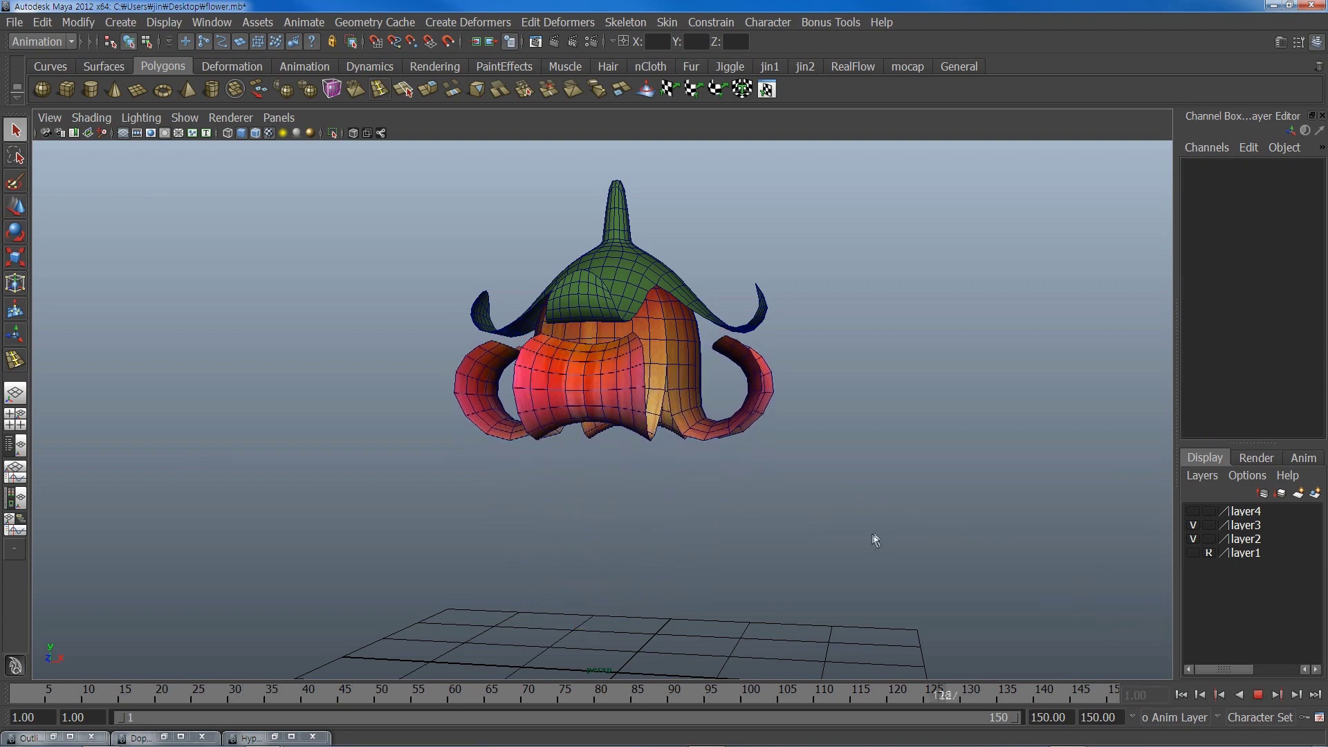
pyautogui.click(1180, 694)
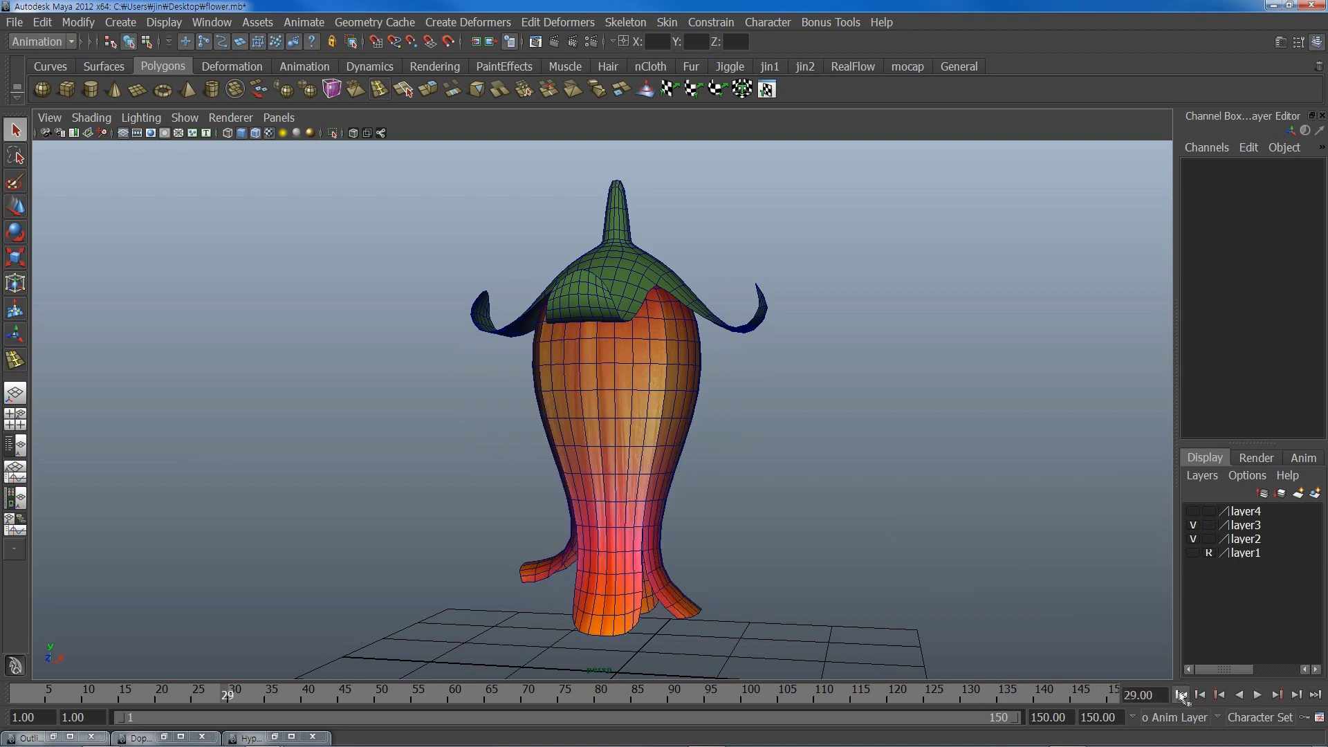
# Rewind to frame 1 and make 'flower' the active character set
pyautogui.click(1254, 718)
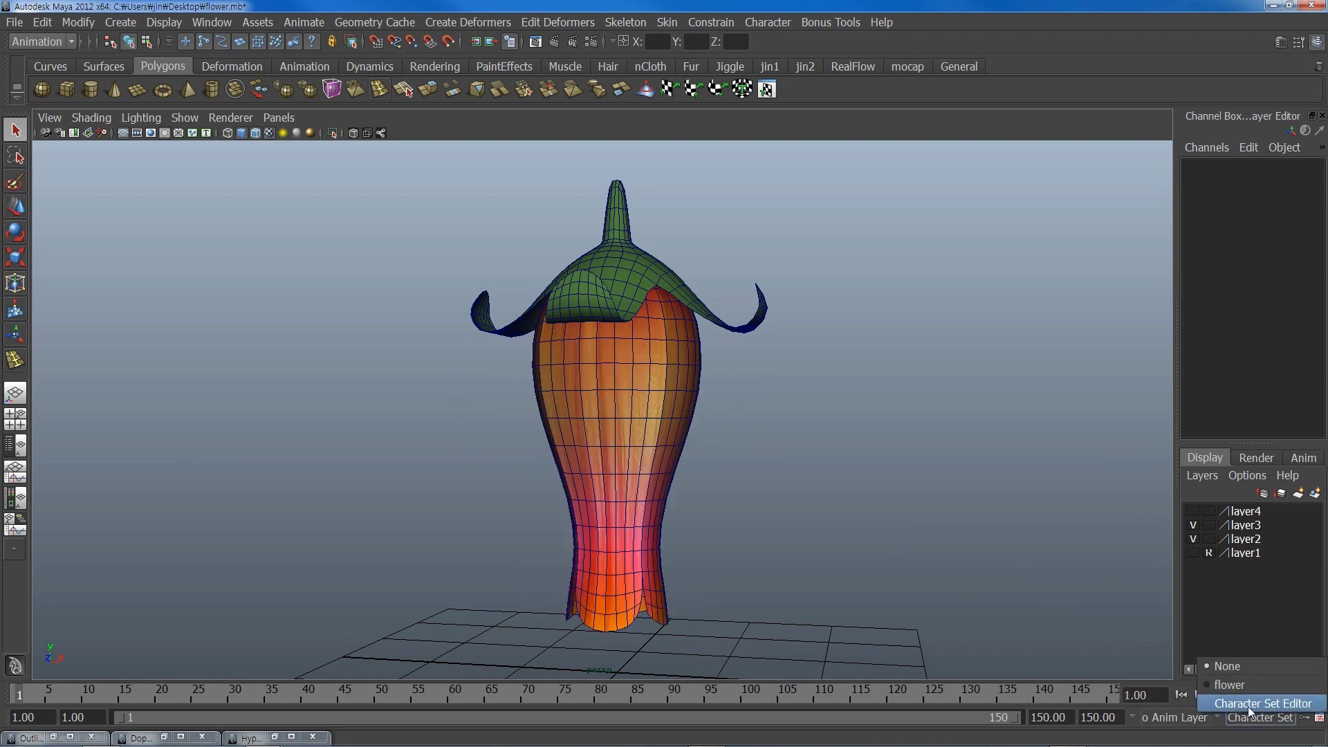
pyautogui.click(1248, 705)
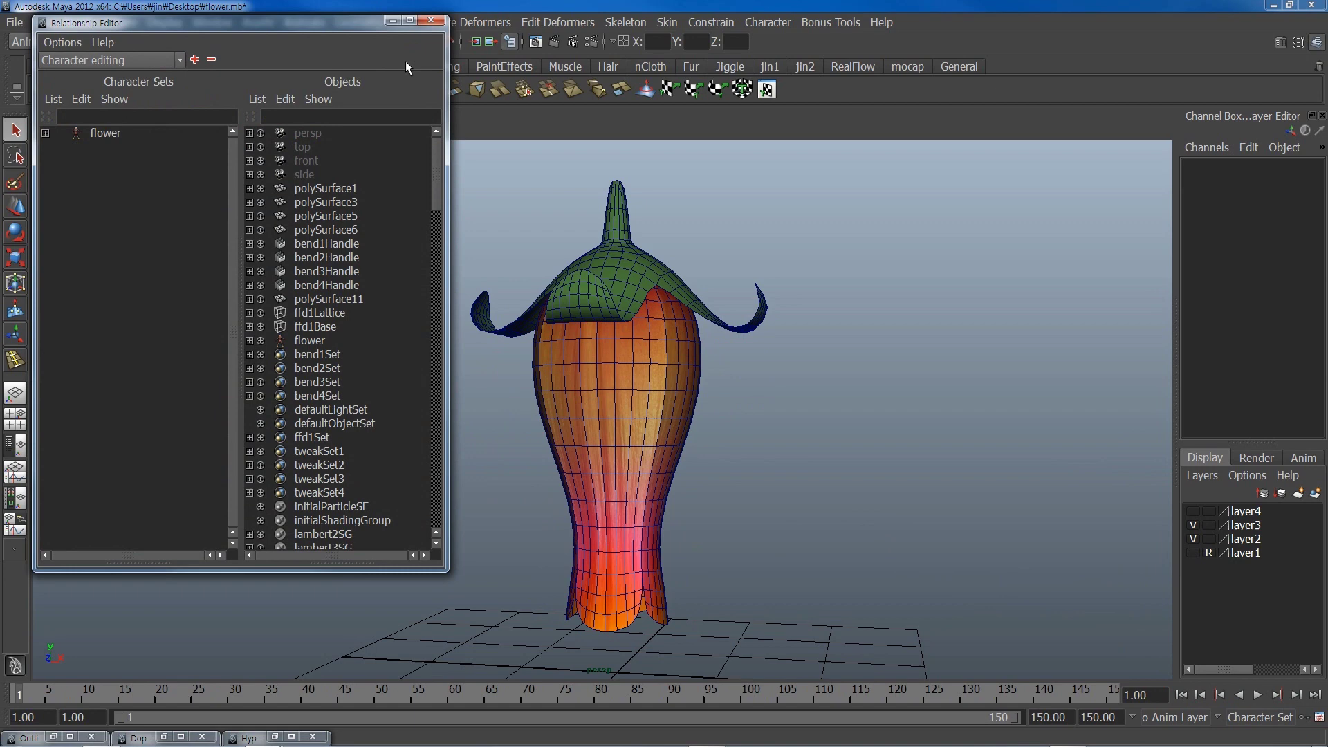
pyautogui.click(431, 20)
pyautogui.click(1255, 719)
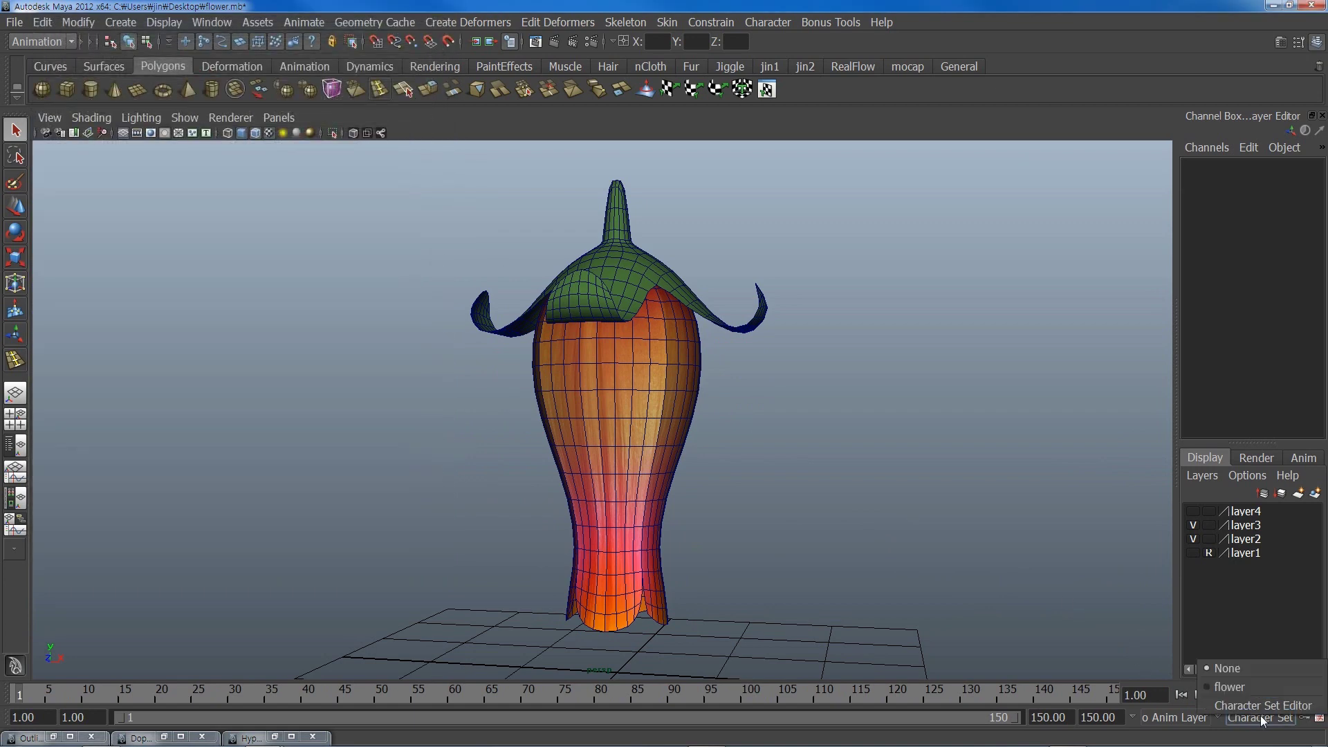
pyautogui.click(1230, 687)
# Scrub to the fully open pose and set the playback end and maximum end time to 147
pyautogui.moveTo(1100, 704); pyautogui.dragTo(1043, 705)
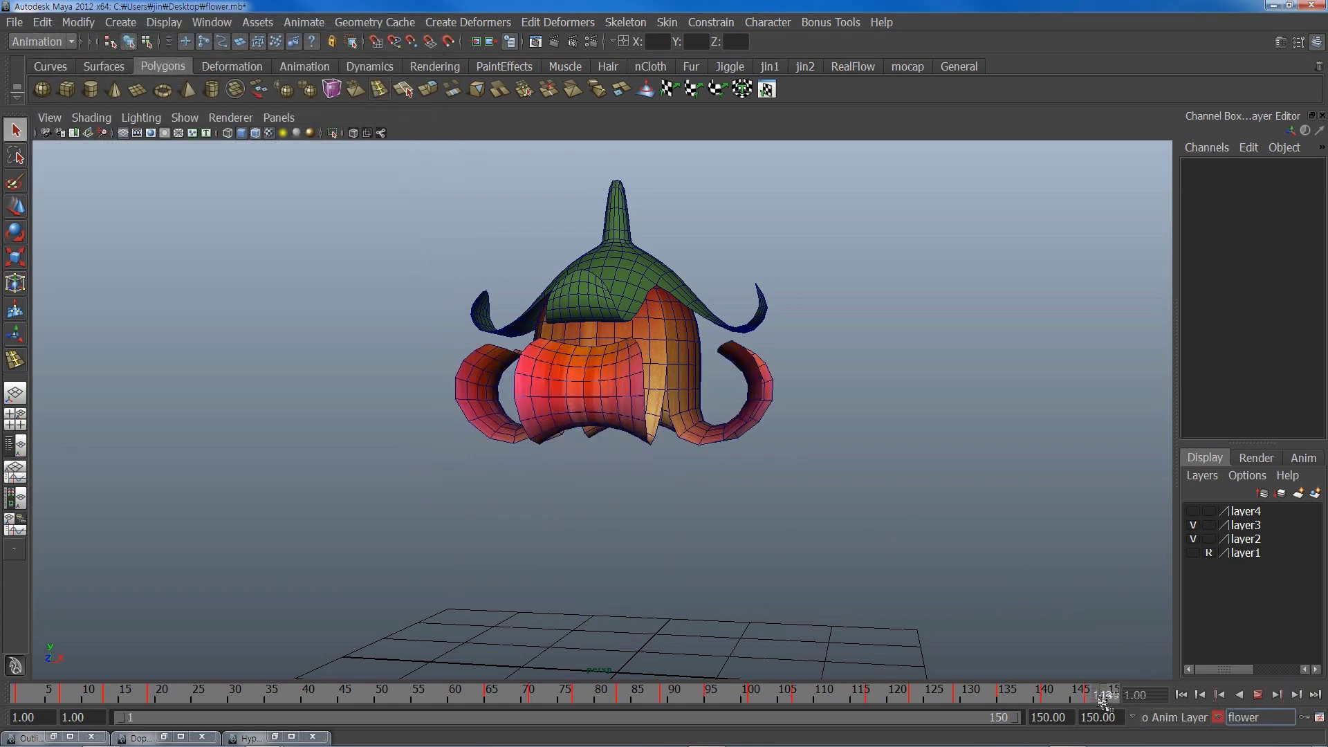
pyautogui.moveTo(1043, 706); pyautogui.dragTo(1096, 704)
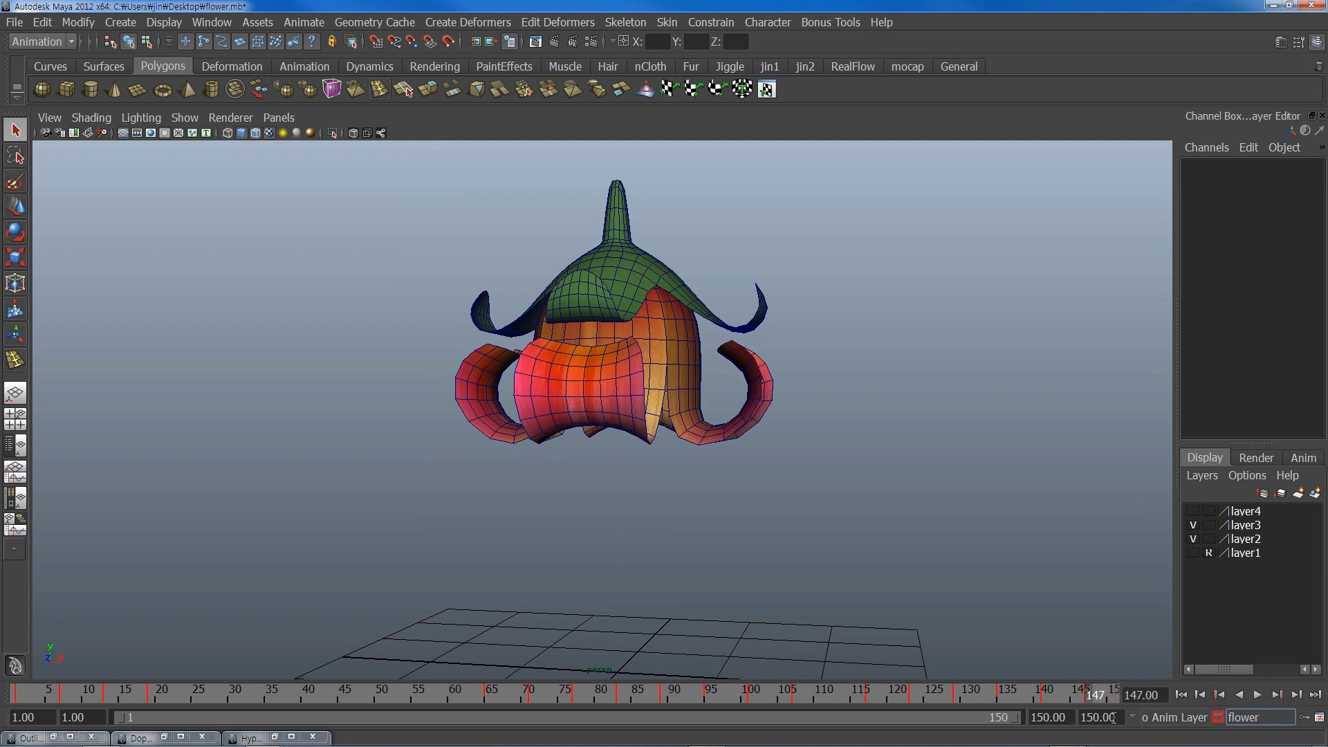
pyautogui.click(1069, 719)
pyautogui.write('147')
pyautogui.press('Return')
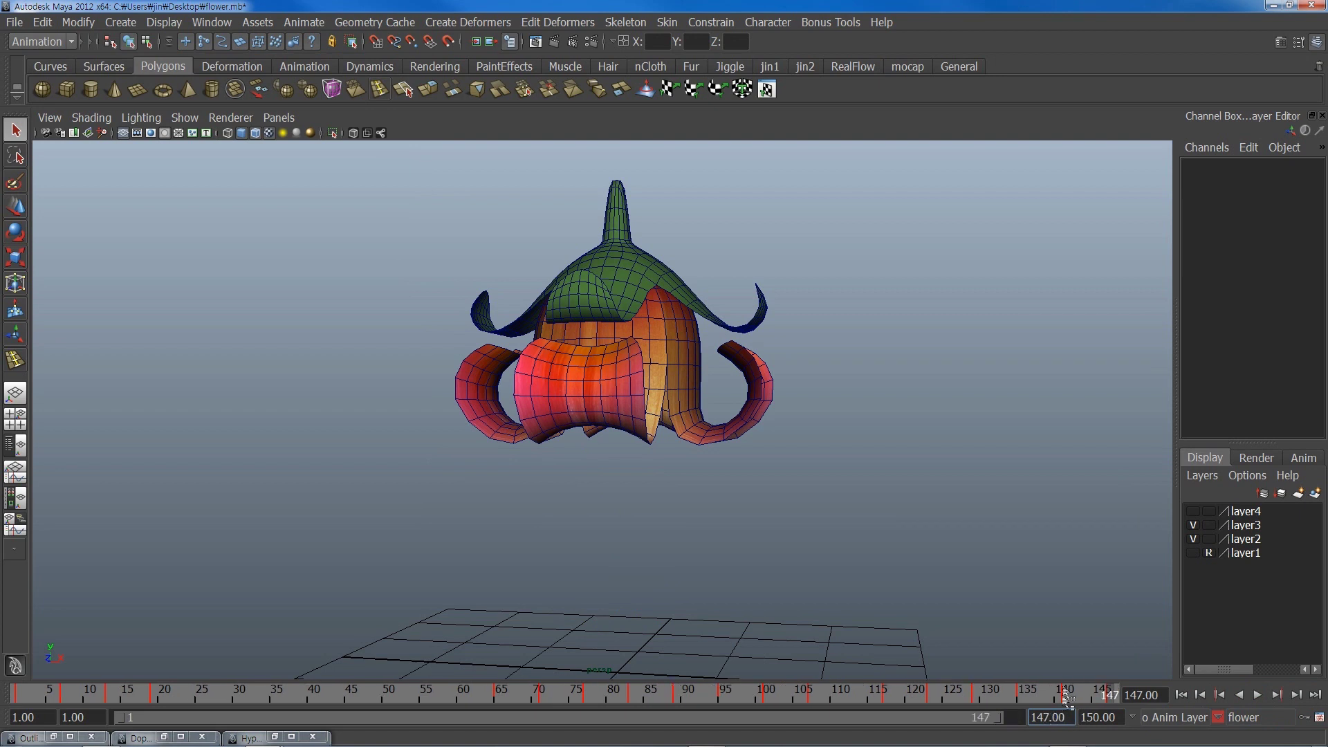
pyautogui.click(1104, 720)
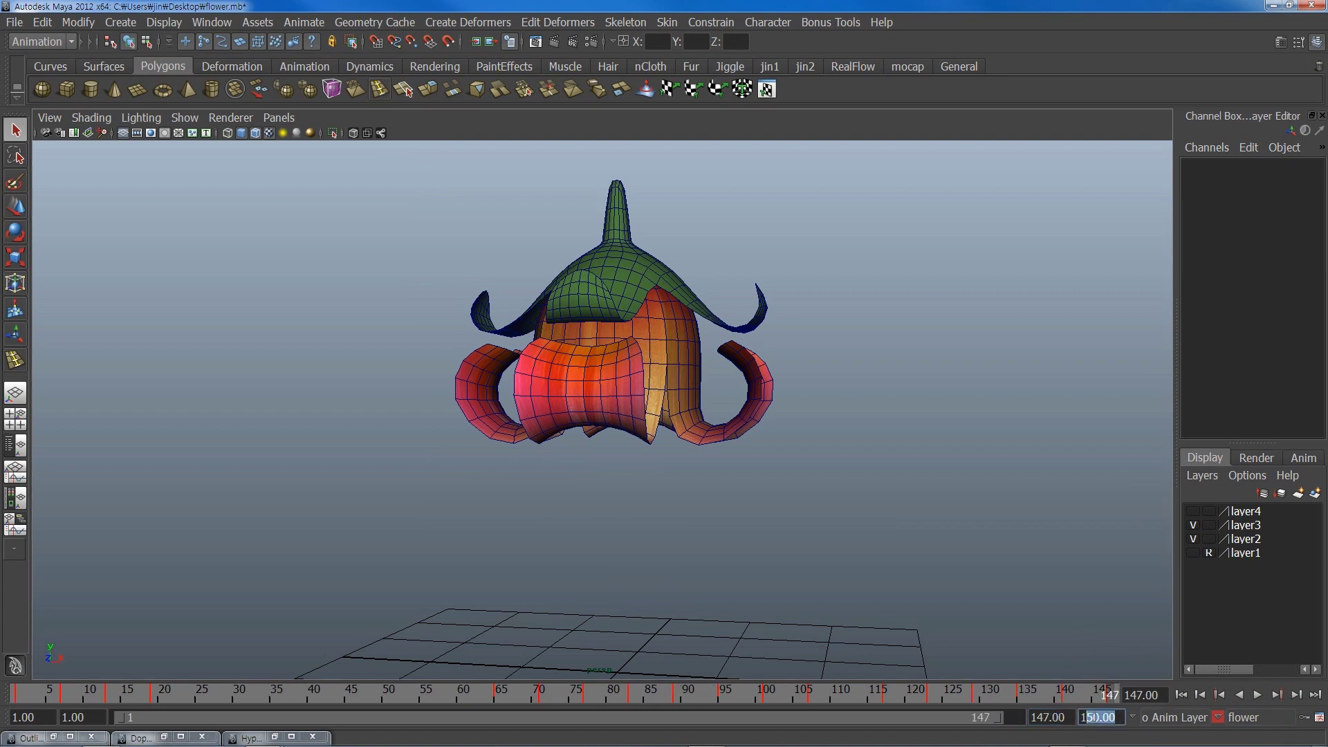
pyautogui.write('147')
pyautogui.press('Return')
# Play the shortened bloom, orbiting around the flower, then stop at frame 1
pyautogui.click(1181, 695)
pyautogui.click(1258, 694)
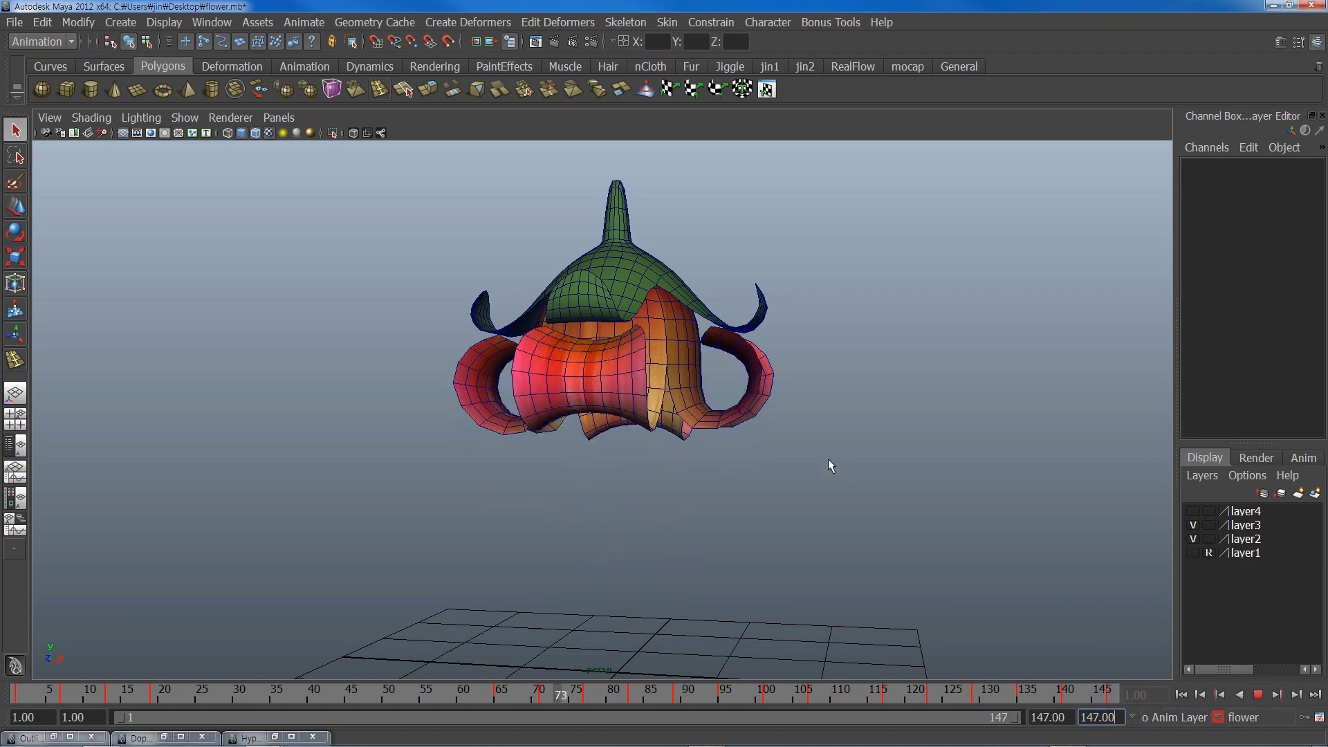
pyautogui.keyDown('alt'); pyautogui.moveTo(828, 461); pyautogui.dragTo(770, 454); pyautogui.keyUp('alt')
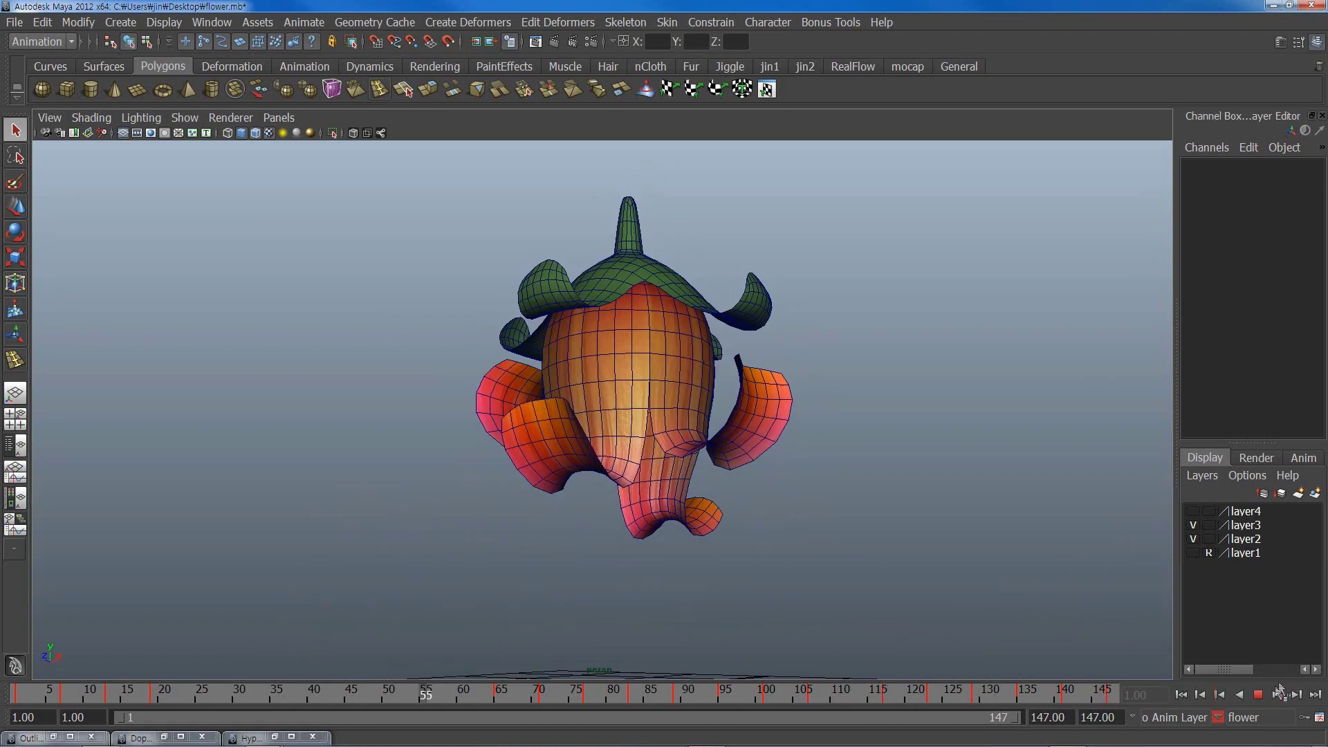
pyautogui.click(1258, 695)
# Set the active character set to None and view the flower from above
pyautogui.click(1181, 695)
pyautogui.click(1256, 717)
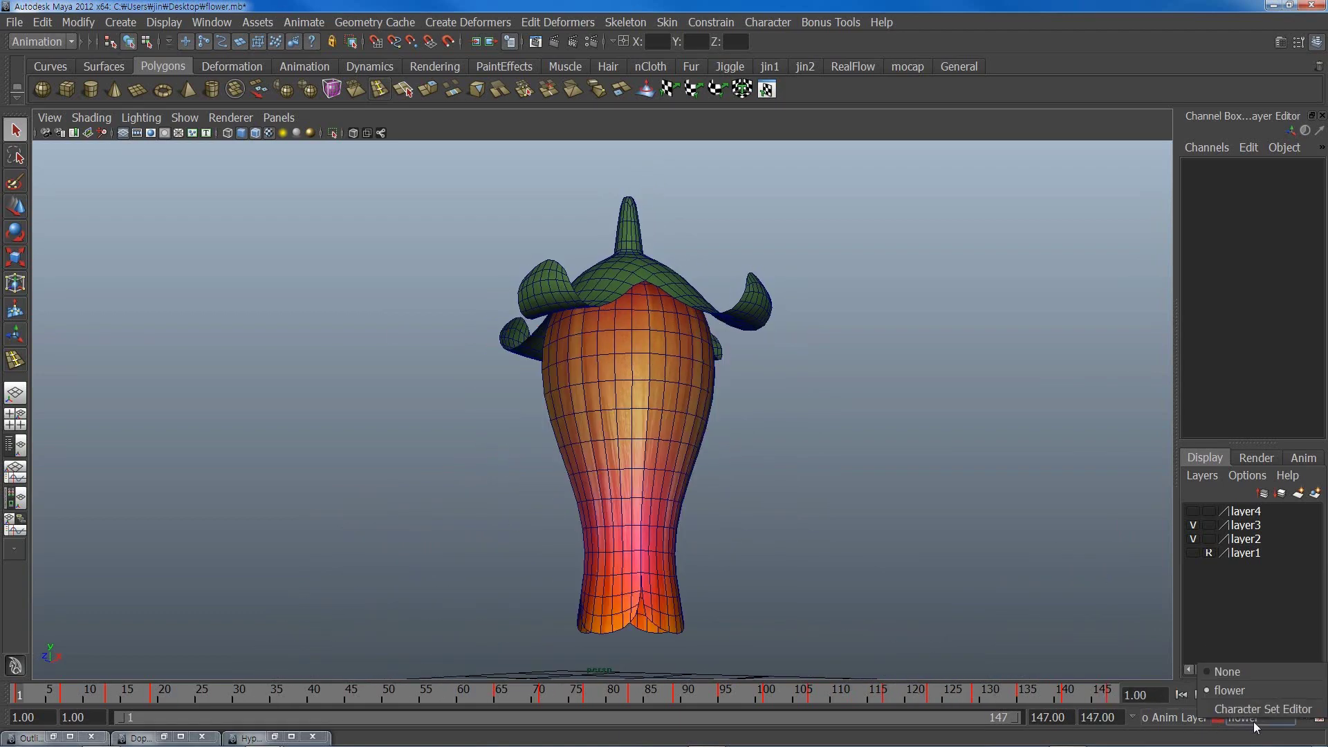
pyautogui.click(1228, 672)
pyautogui.keyDown('alt'); pyautogui.moveTo(780, 469); pyautogui.dragTo(779, 485); pyautogui.keyUp('alt')
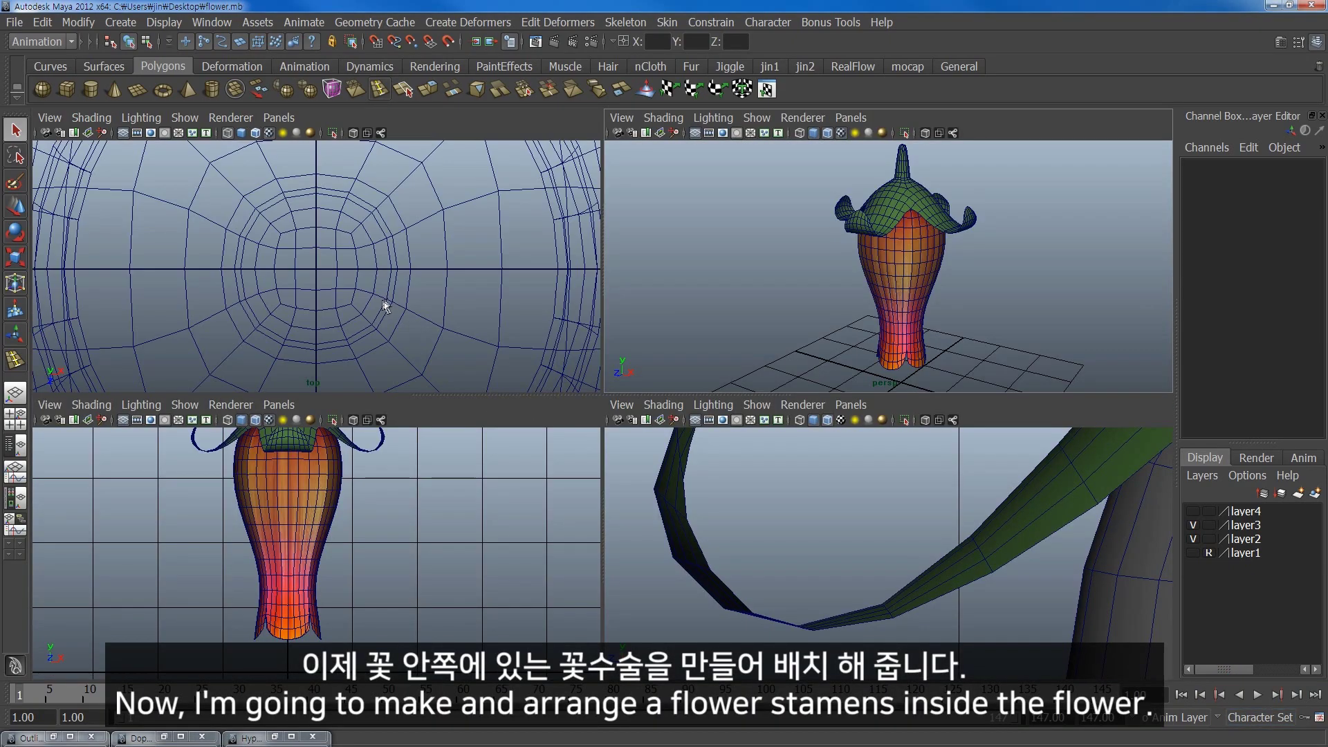
pyautogui.scroll(-10, 385, 306)
pyautogui.scroll(5, 329, 307)
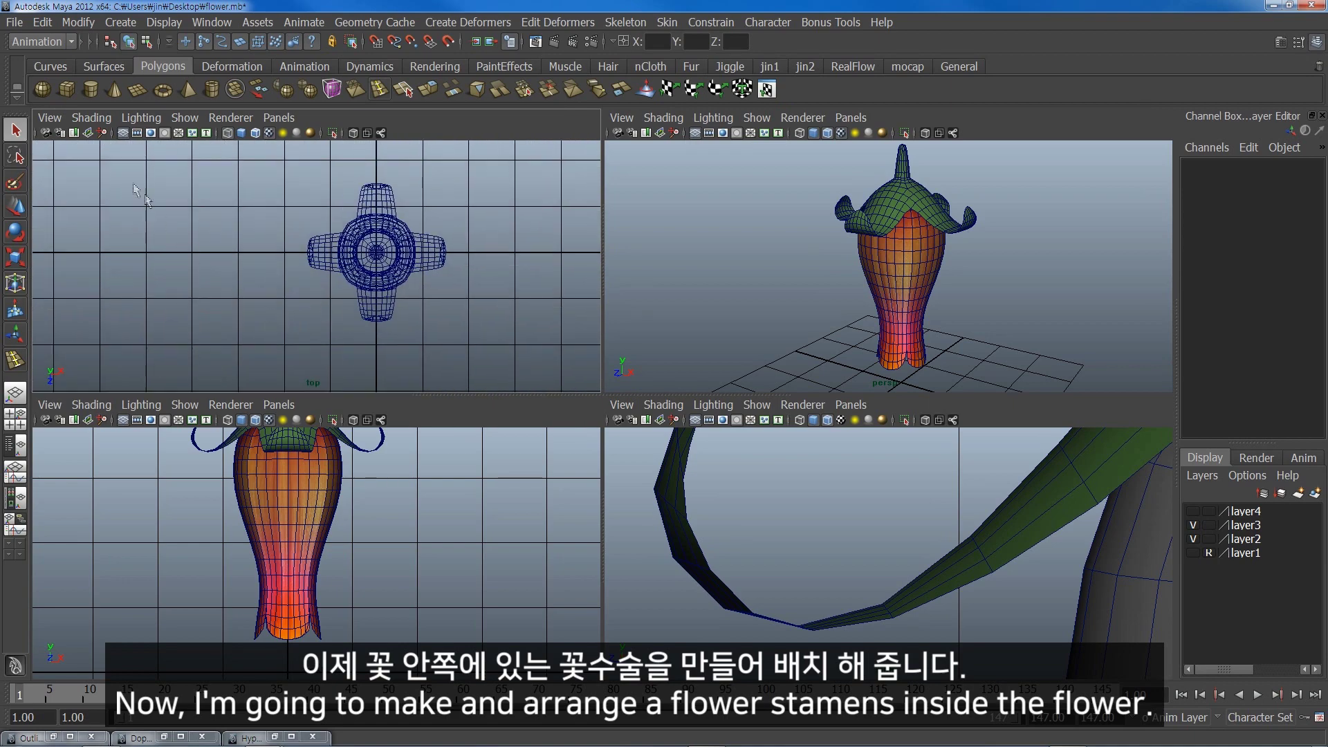
# Create a polygon sphere beside the flower with Subdivisions Axis and Height both set to 12
pyautogui.click(42, 88)
pyautogui.moveTo(212, 251); pyautogui.dragTo(222, 262)
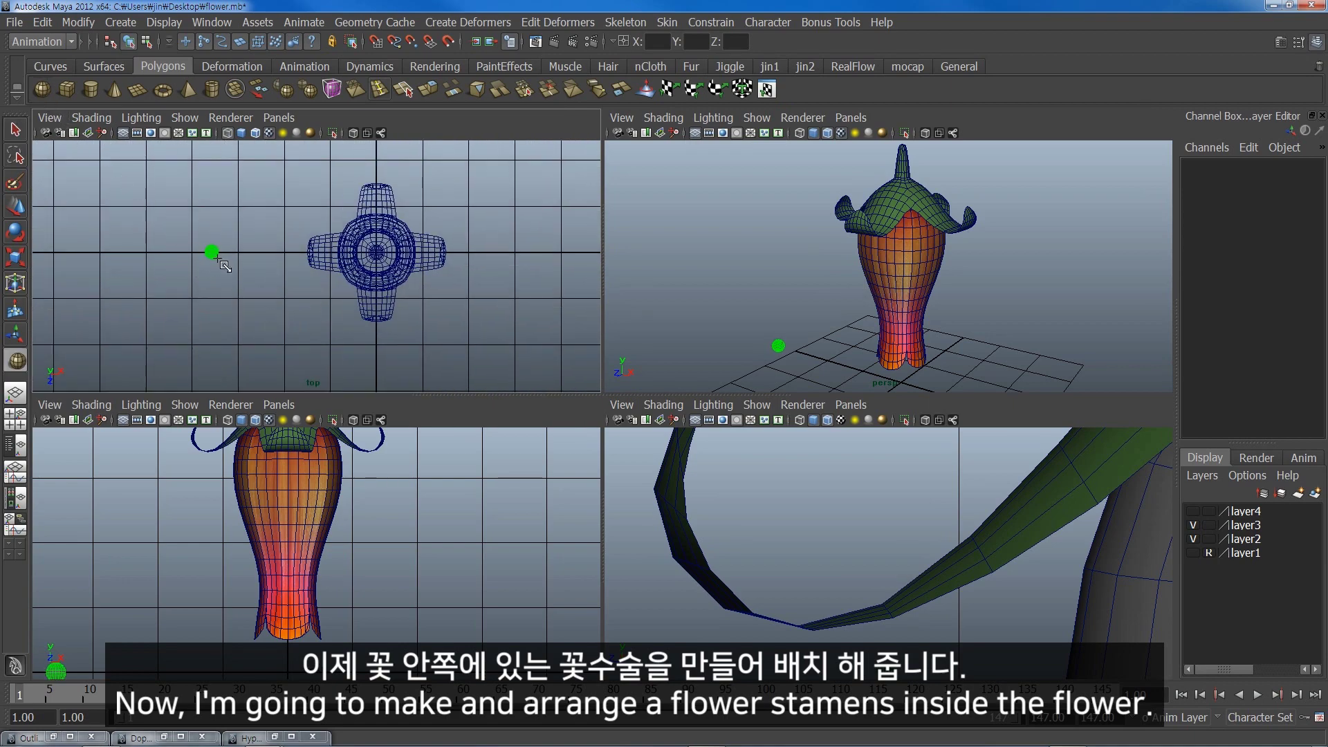
pyautogui.scroll(3, 420, 474)
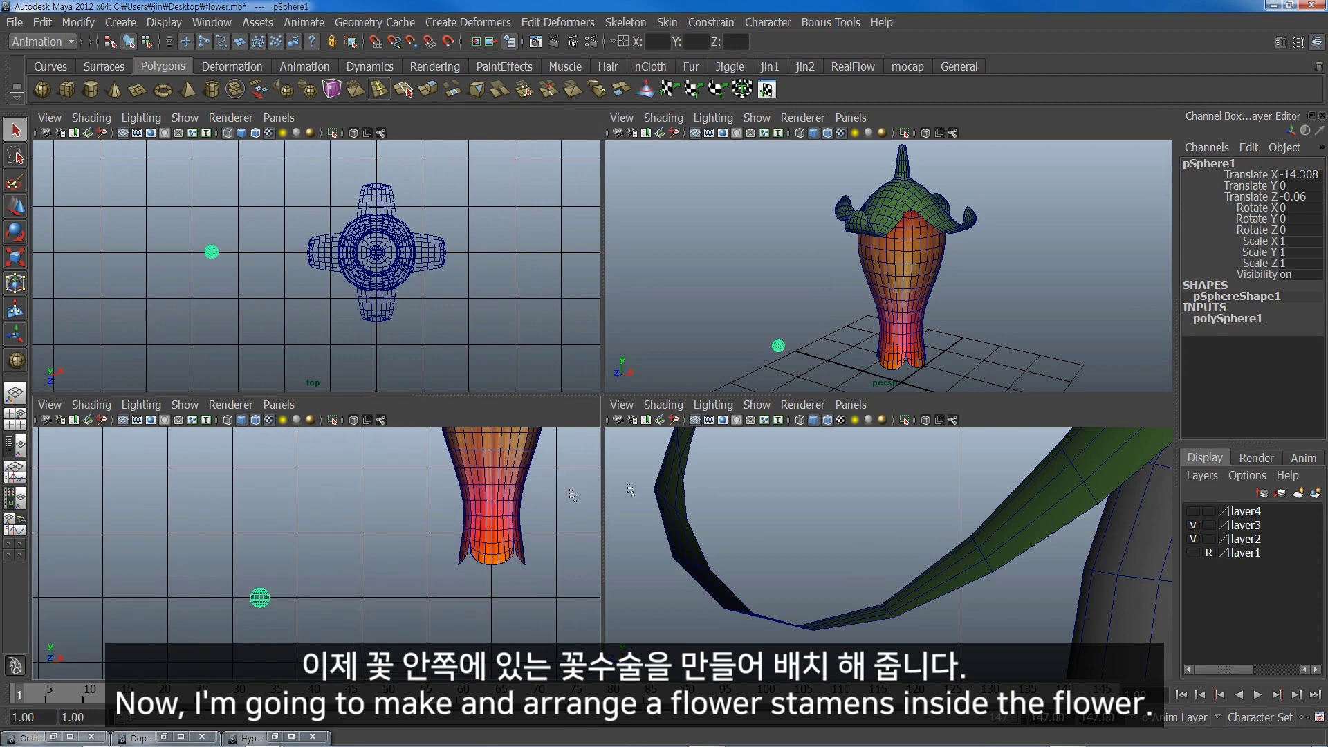
pyautogui.scroll(3, 420, 474)
pyautogui.click(1231, 319)
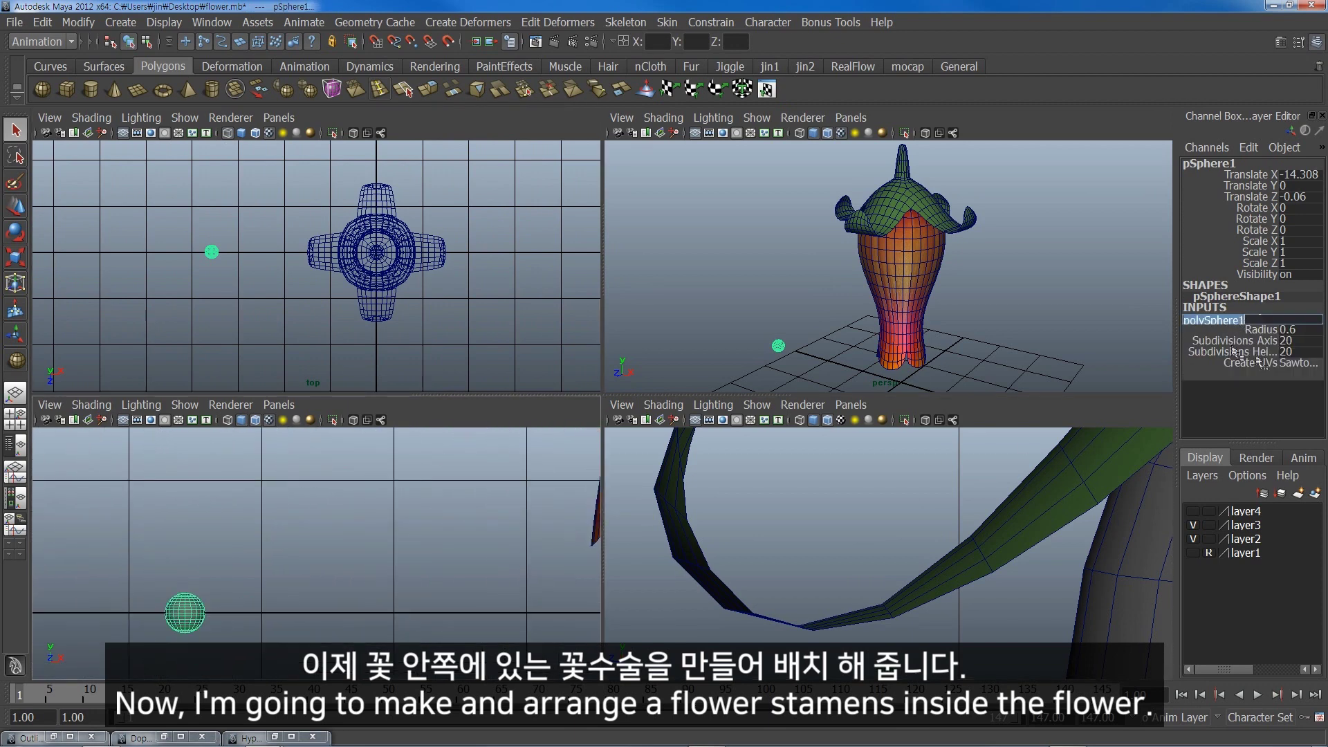
pyautogui.moveTo(1287, 342); pyautogui.dragTo(1285, 353)
pyautogui.write('12')
pyautogui.press('Return')
pyautogui.scroll(3, 231, 529)
pyautogui.scroll(2, 350, 525)
# Scale the sphere up in Y to stretch it taller
pyautogui.press('r')
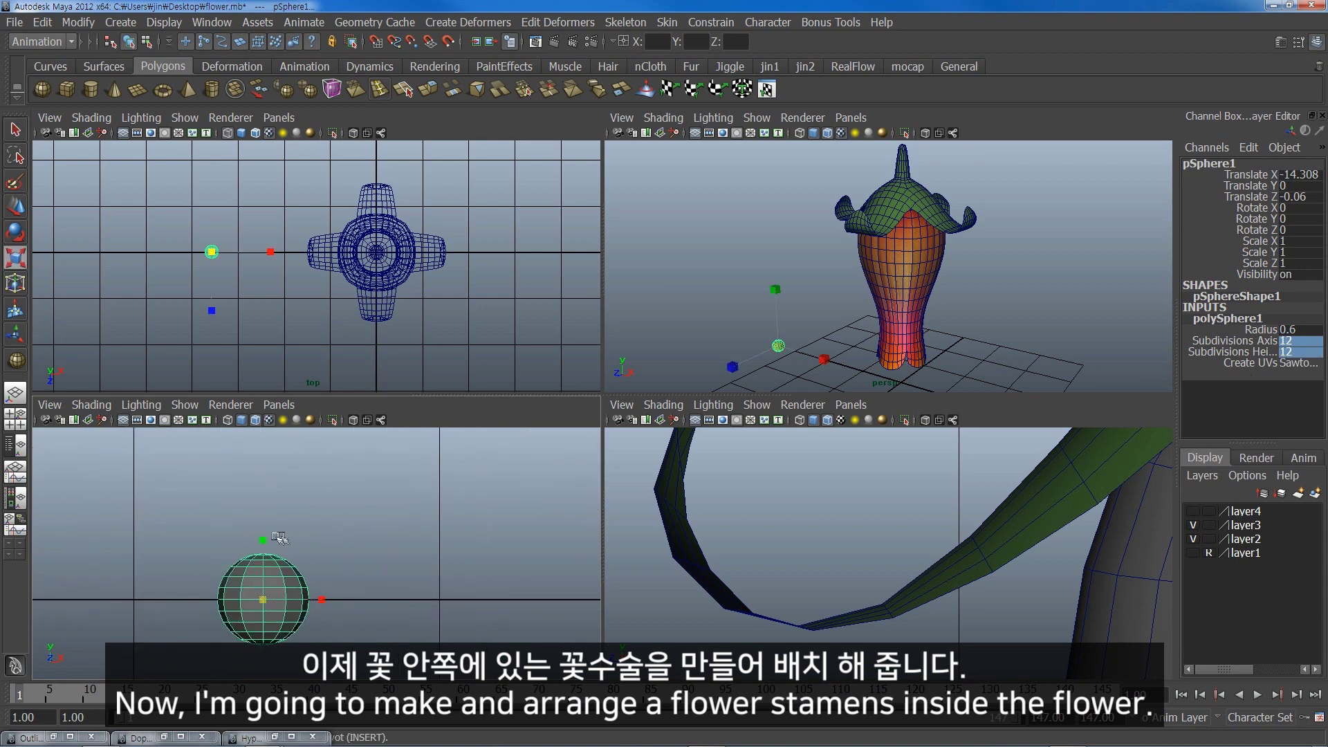
pyautogui.moveTo(267, 540); pyautogui.dragTo(280, 511)
pyautogui.press('Insert')
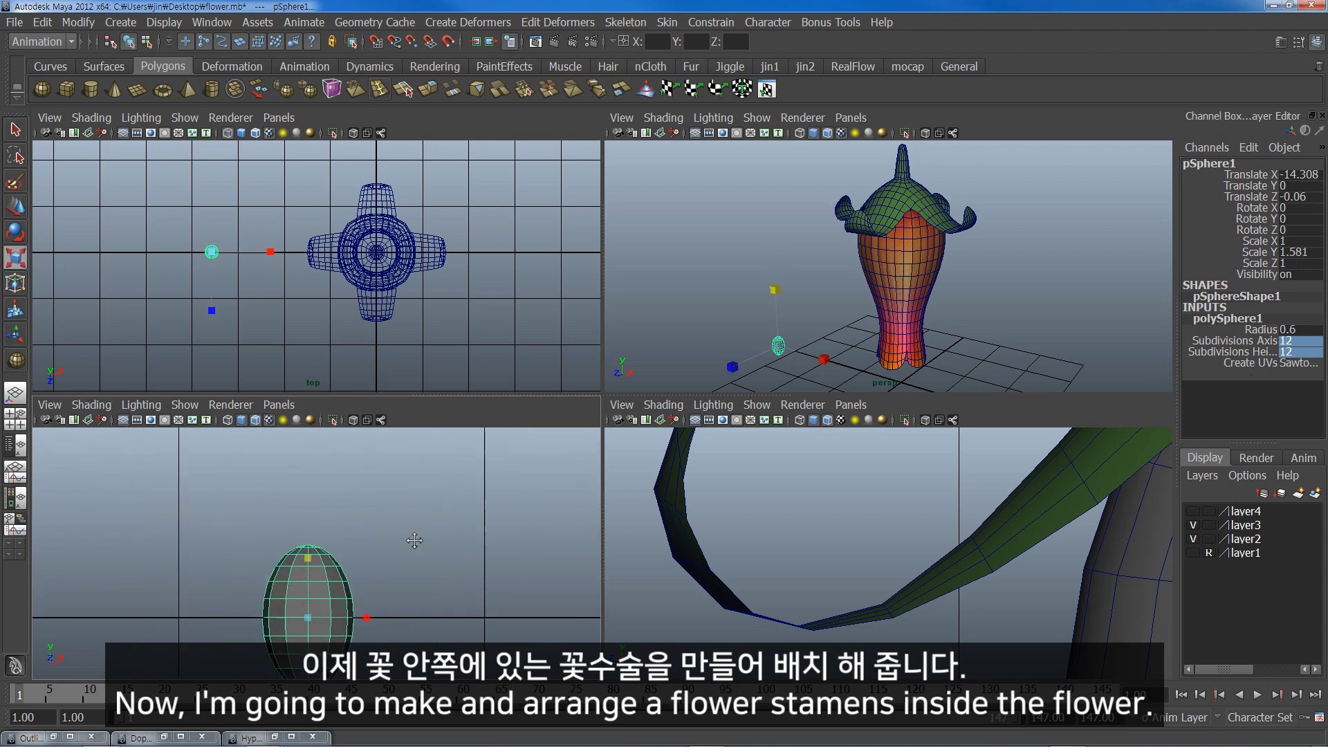
pyautogui.scroll(2, 332, 536)
pyautogui.scroll(2, 349, 546)
pyautogui.scroll(2, 350, 546)
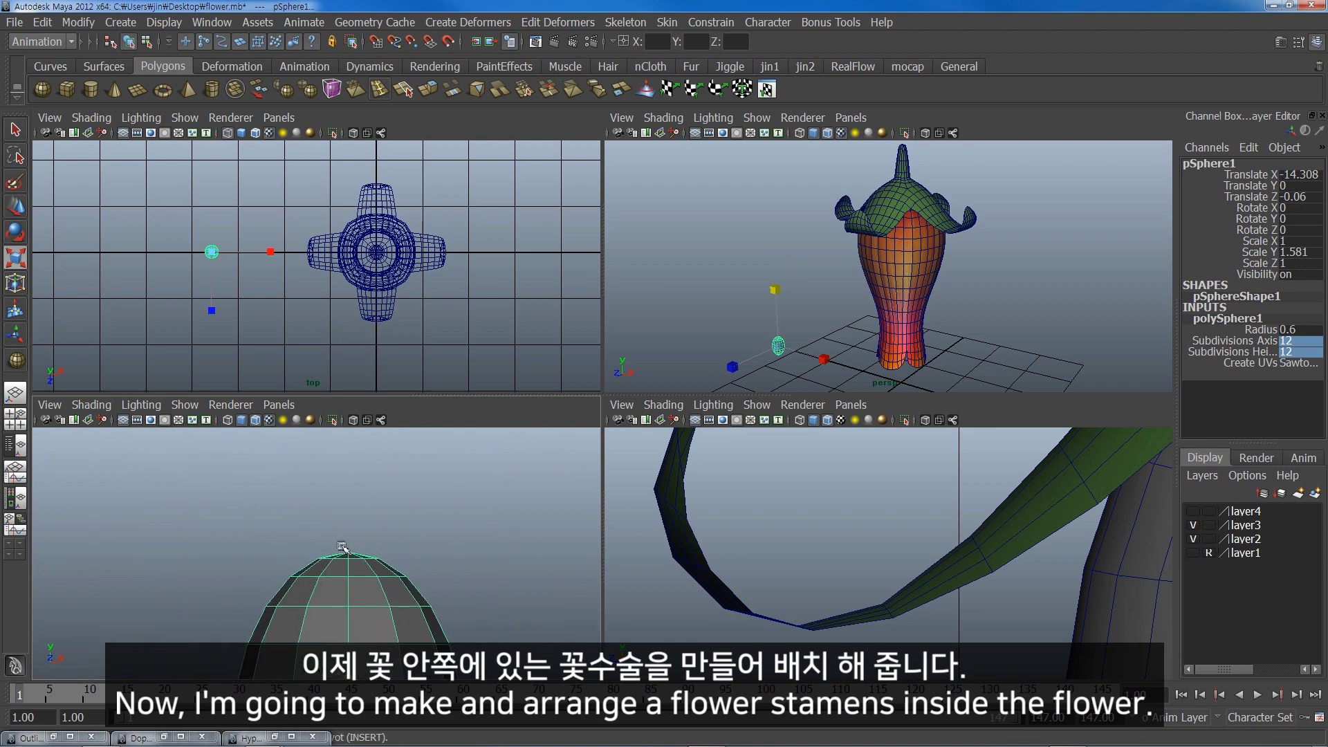
# Extrude the sphere's top faces upward into a long thin stalk and move the stamen toward the flower
pyautogui.press('F8')
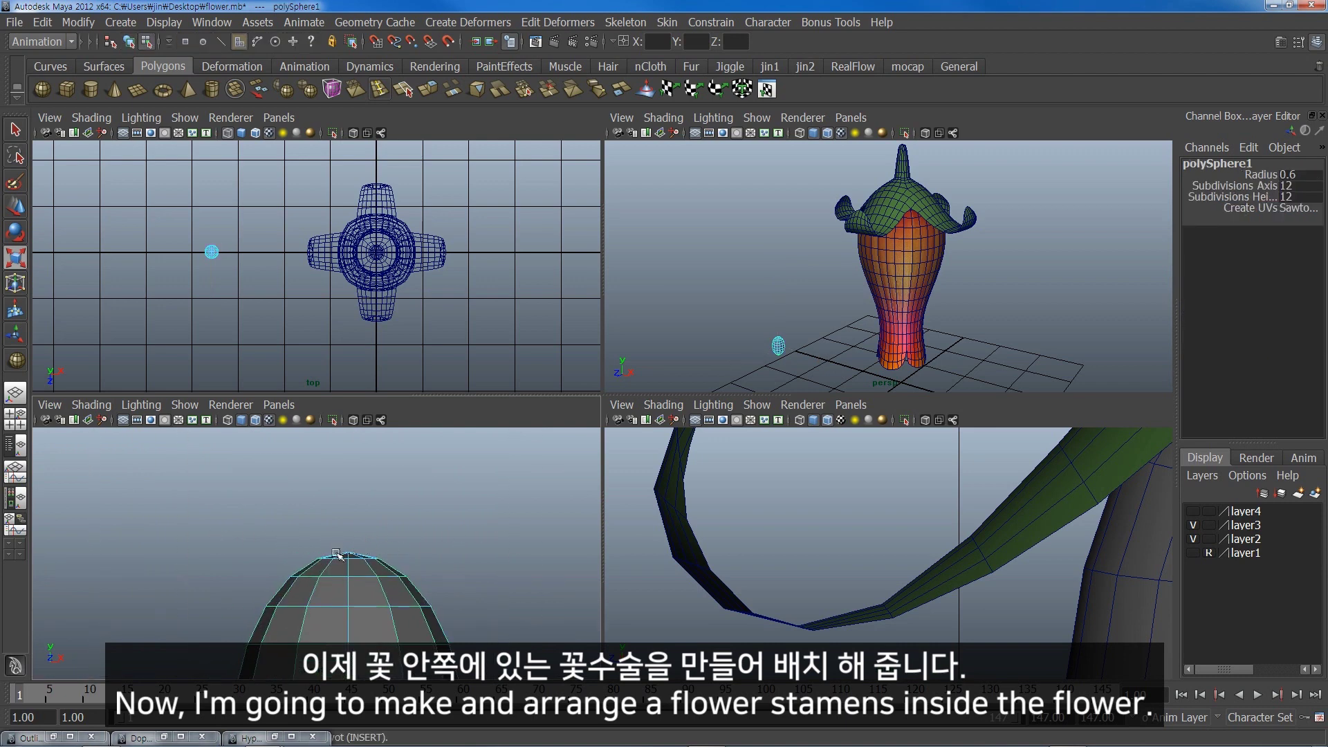
pyautogui.moveTo(337, 553); pyautogui.dragTo(307, 573)
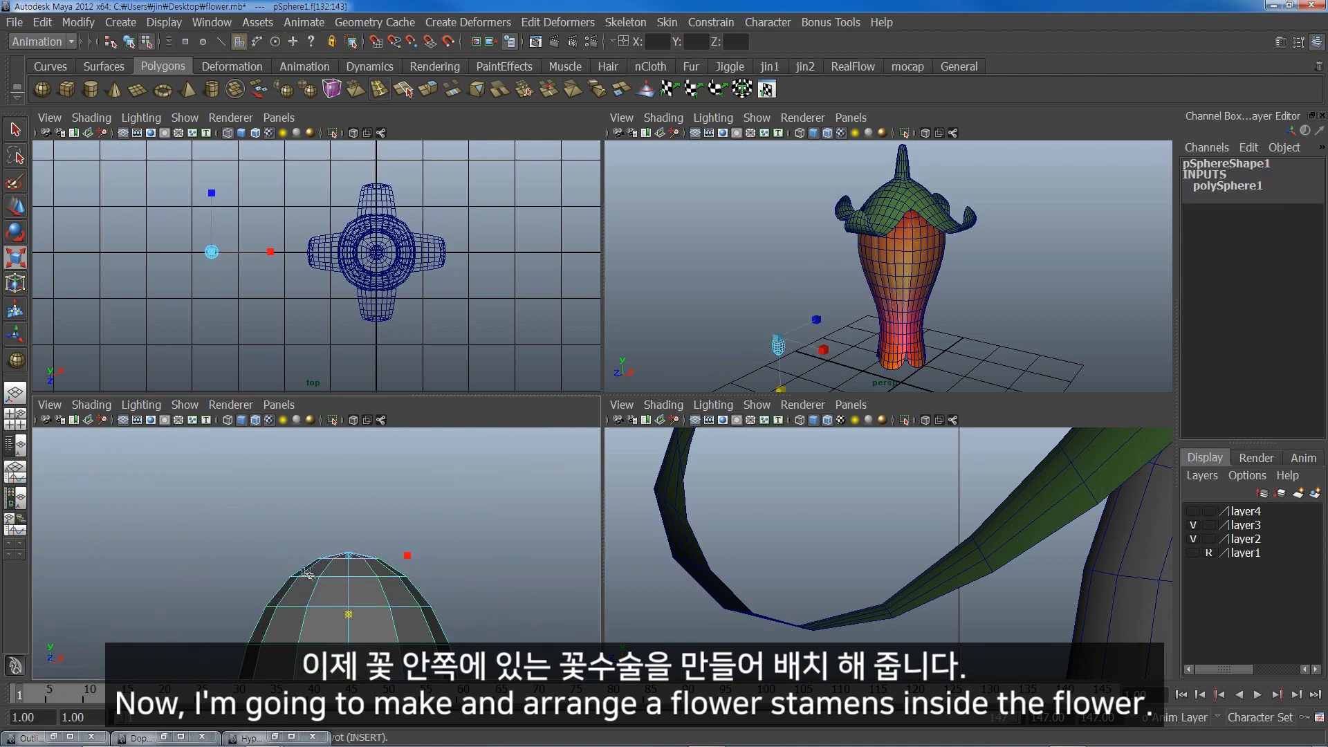
pyautogui.click(429, 90)
pyautogui.click(348, 509)
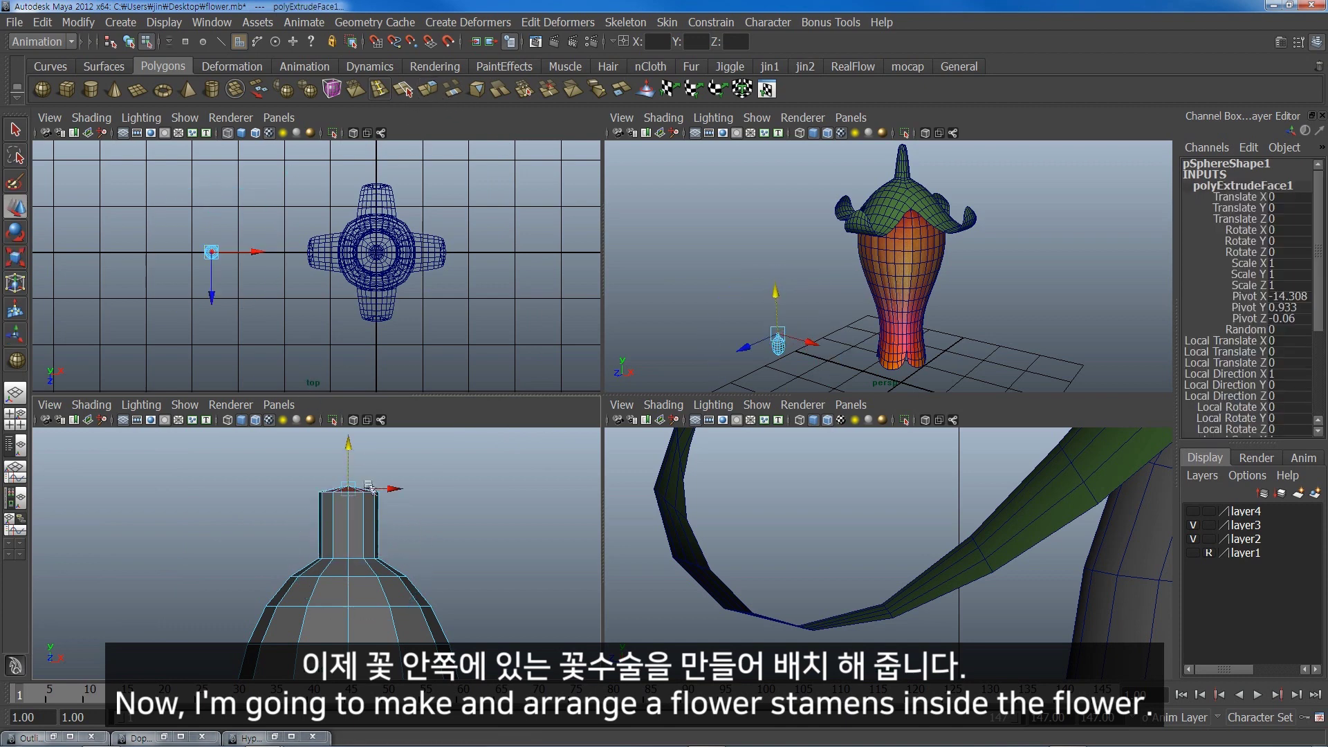
pyautogui.scroll(-3, 460, 510)
pyautogui.scroll(-3, 470, 532)
pyautogui.scroll(-3, 483, 563)
pyautogui.scroll(-2, 193, 600)
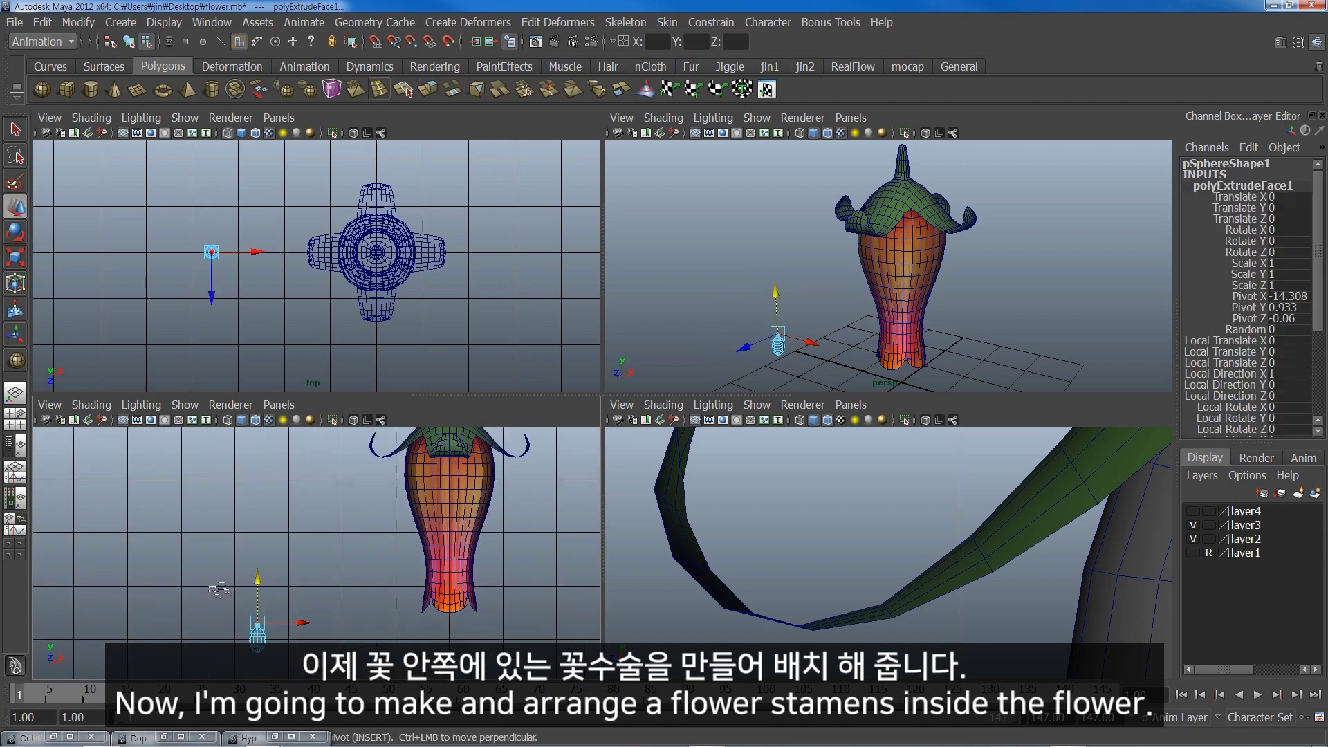
pyautogui.moveTo(260, 579); pyautogui.dragTo(265, 486)
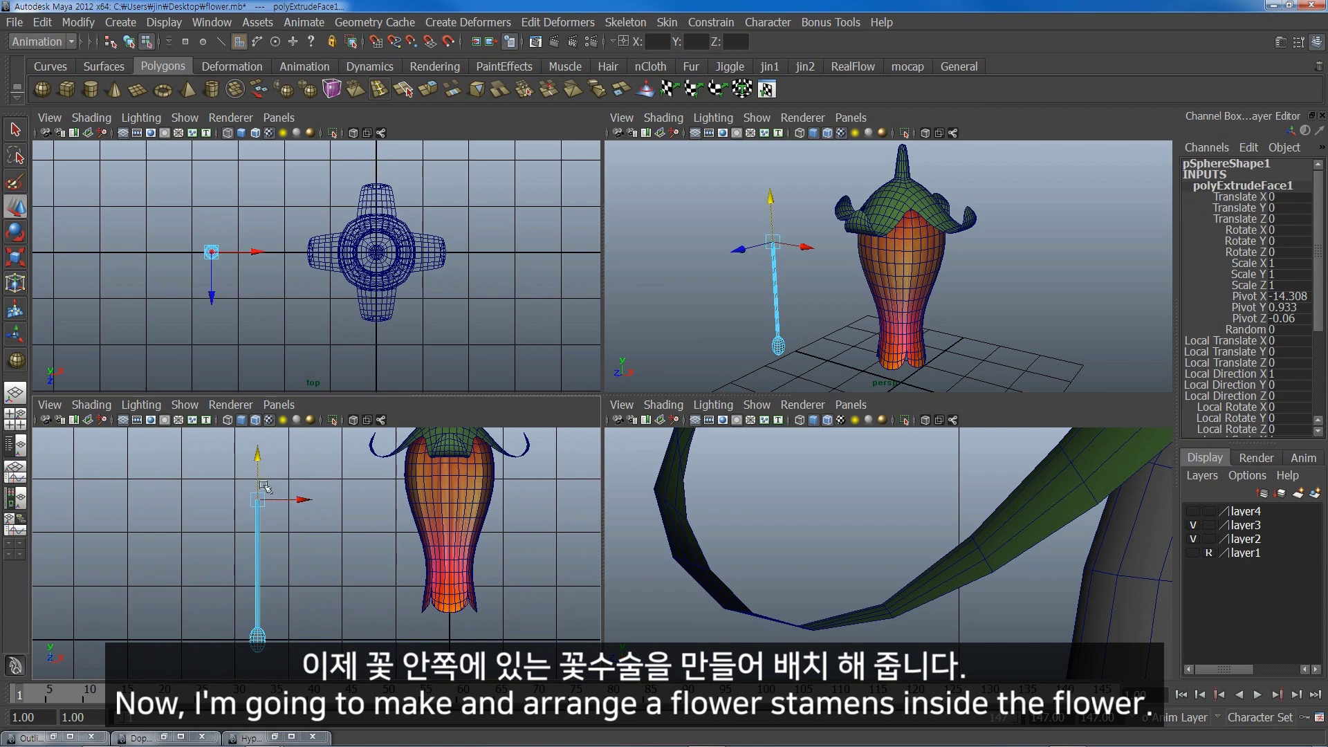
pyautogui.press('F8')
pyautogui.moveTo(264, 639); pyautogui.dragTo(441, 598)
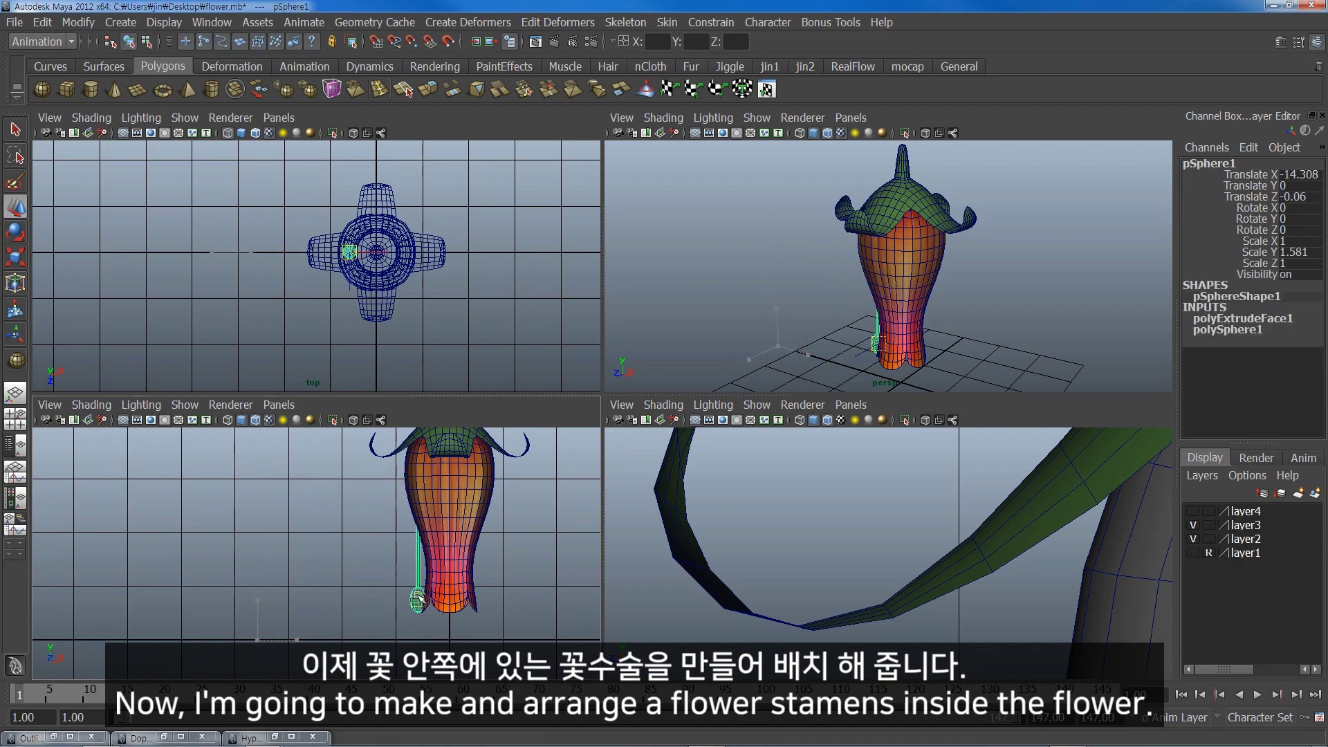
# Nudge the stamen into the flower's base and raise it, using wireframe to see inside
pyautogui.scroll(3, 567, 283)
pyautogui.keyDown('alt'); pyautogui.moveTo(568, 284); pyautogui.dragTo(553, 159, button='middle'); pyautogui.keyUp('alt')
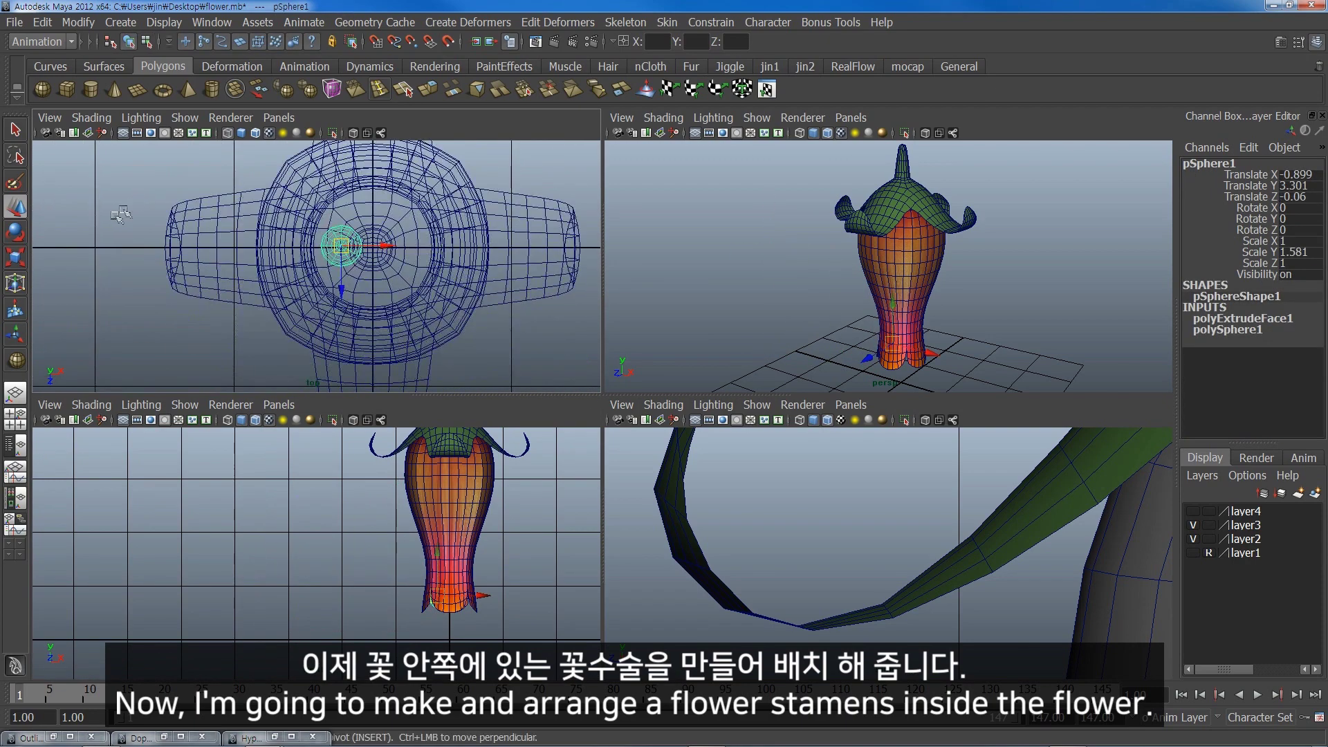
pyautogui.scroll(3, 341, 276)
pyautogui.moveTo(341, 275); pyautogui.dragTo(342, 282)
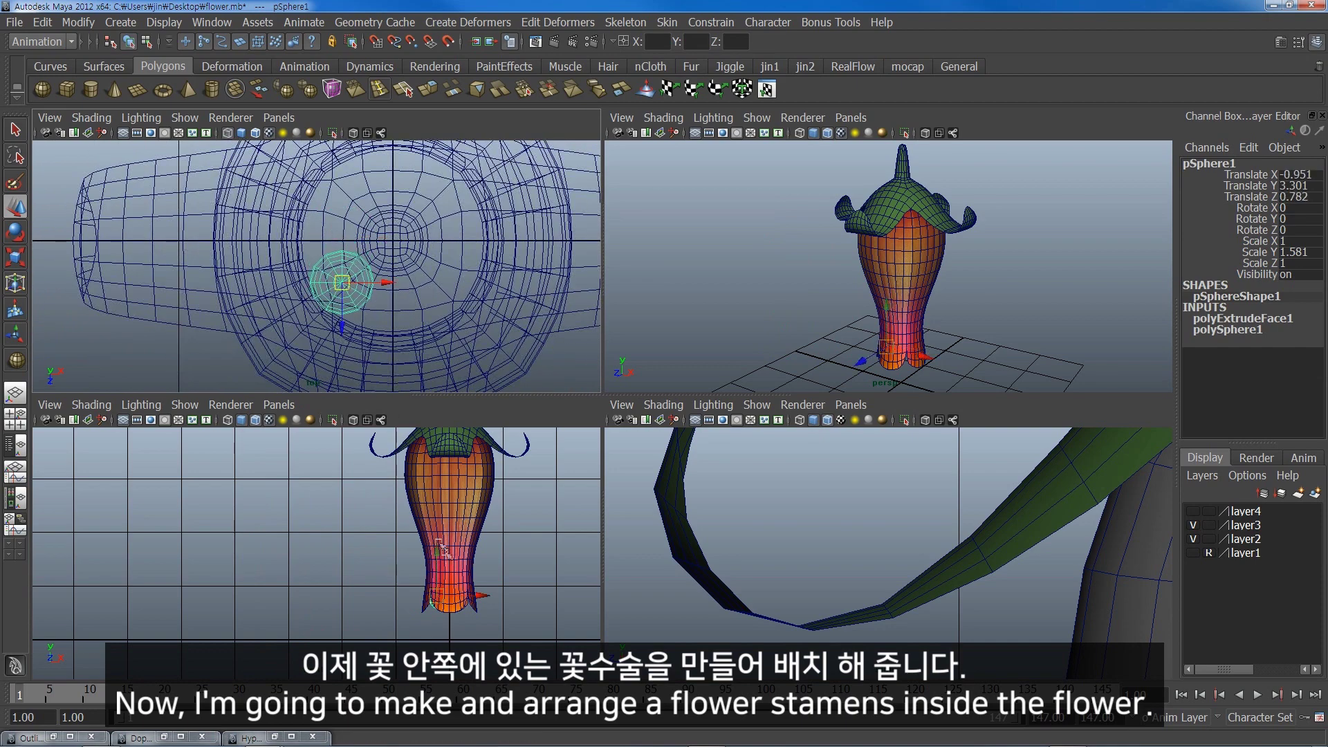
pyautogui.scroll(2, 443, 549)
pyautogui.scroll(2, 342, 597)
pyautogui.scroll(2, 342, 597)
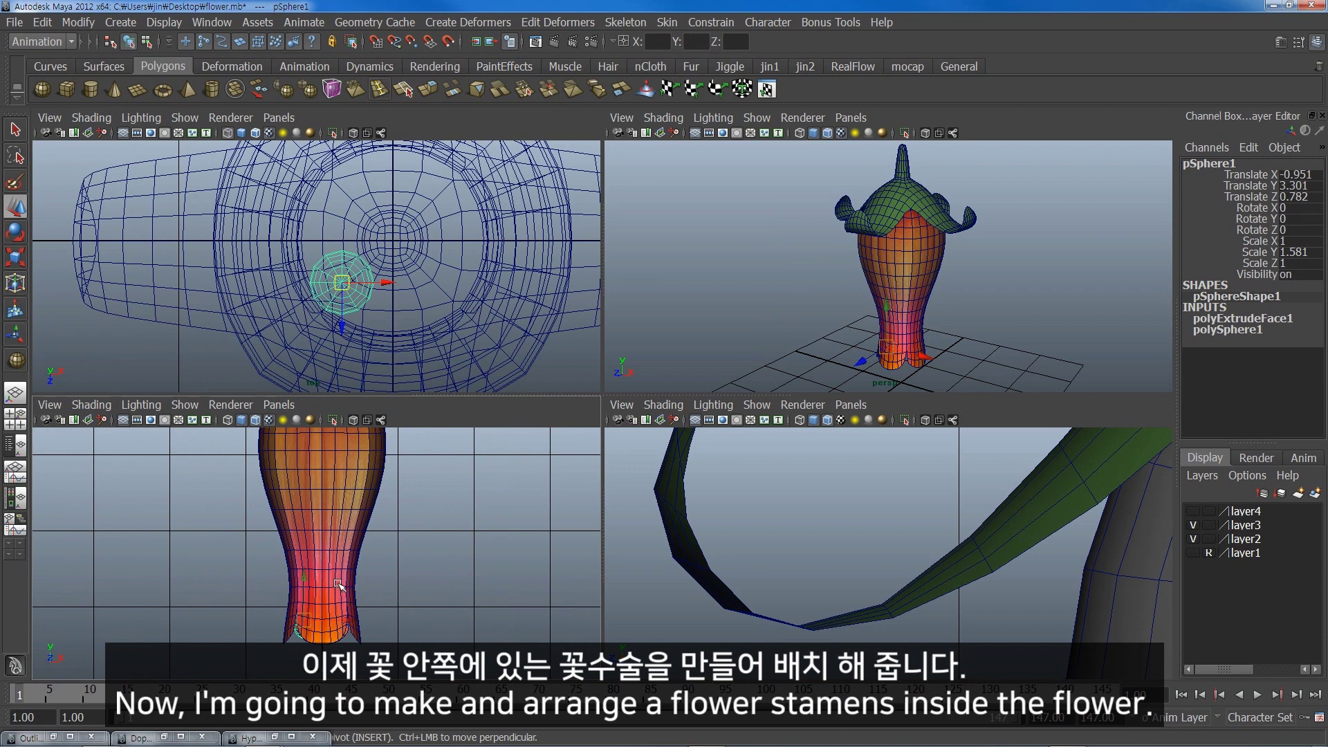
pyautogui.press('4')
pyautogui.moveTo(307, 583); pyautogui.dragTo(310, 536)
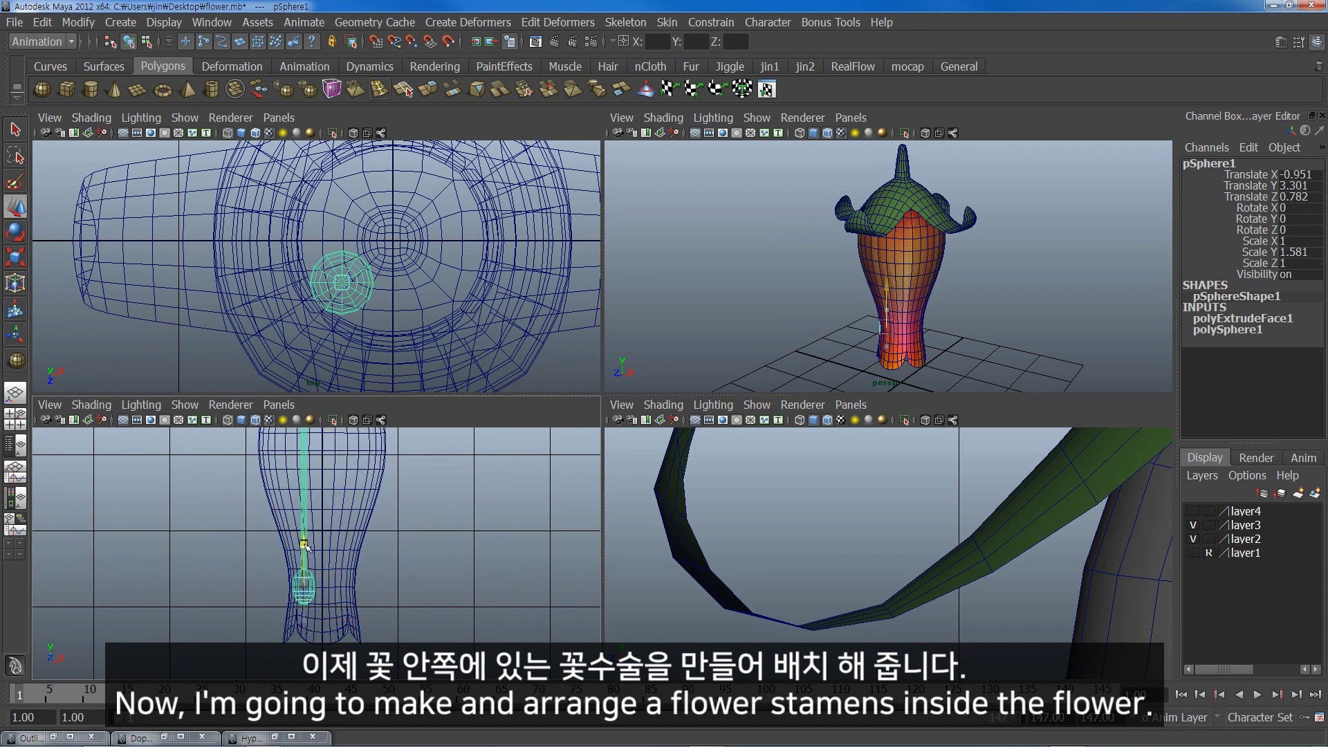
# Shrink the stamen sphere uniformly so it fits inside the bud
pyautogui.press('r')
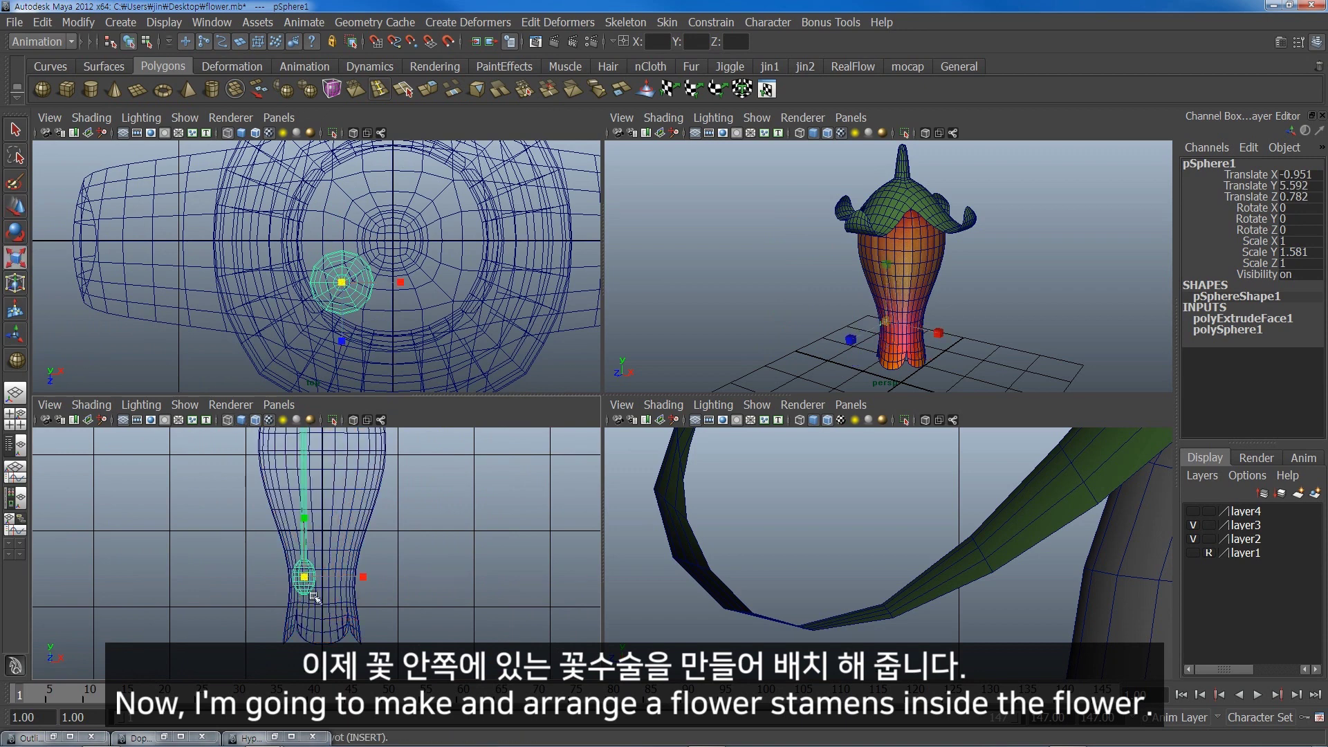
pyautogui.moveTo(307, 583); pyautogui.dragTo(253, 632)
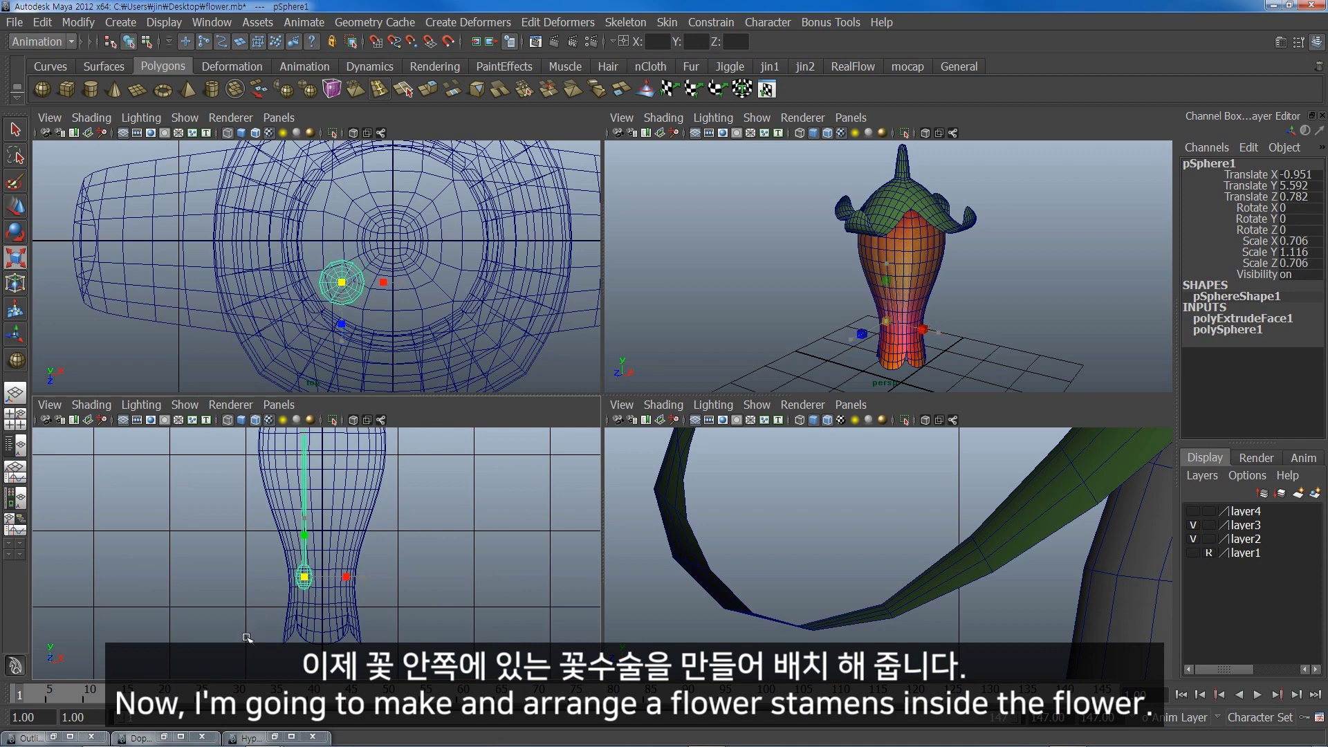
pyautogui.moveTo(247, 637); pyautogui.dragTo(237, 646)
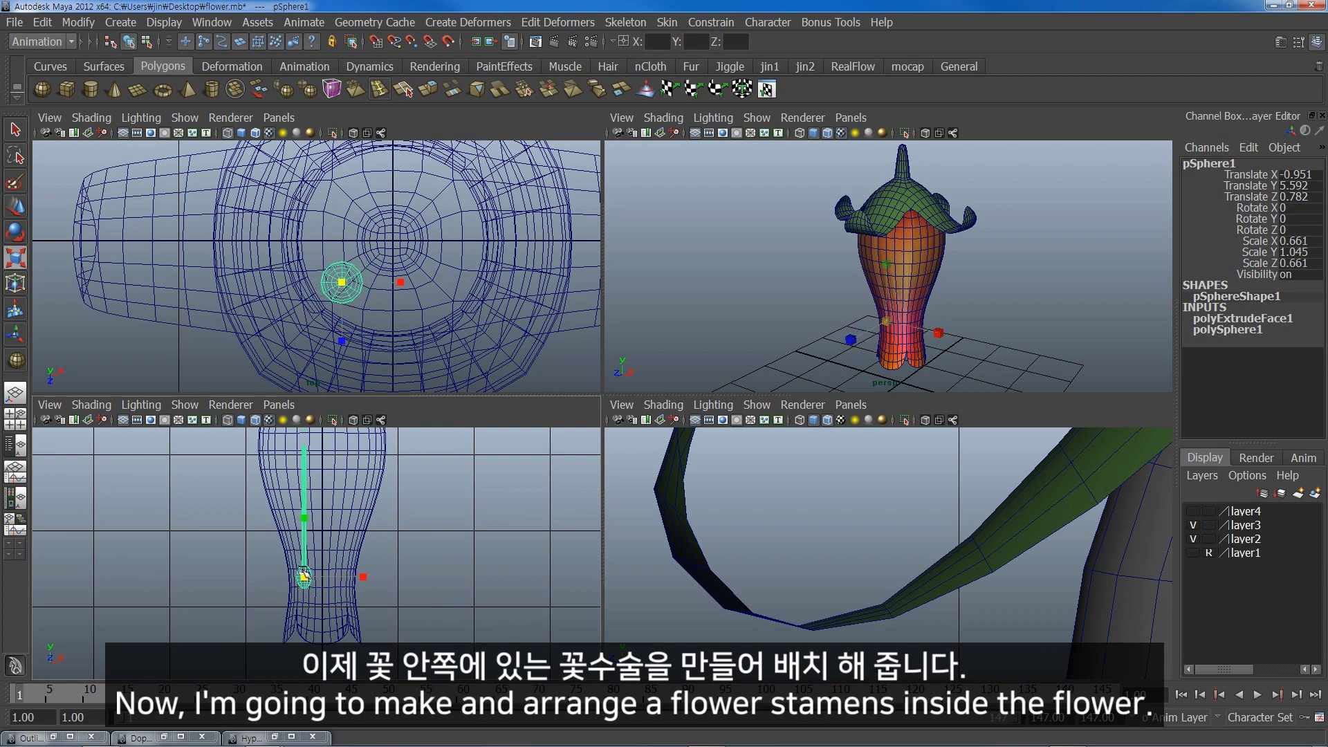
pyautogui.keyDown('alt'); pyautogui.moveTo(293, 534); pyautogui.dragTo(305, 573, button='middle'); pyautogui.keyUp('alt')
# Centre the stamen inside the bud, settling it at about Y 5.21
pyautogui.press('w')
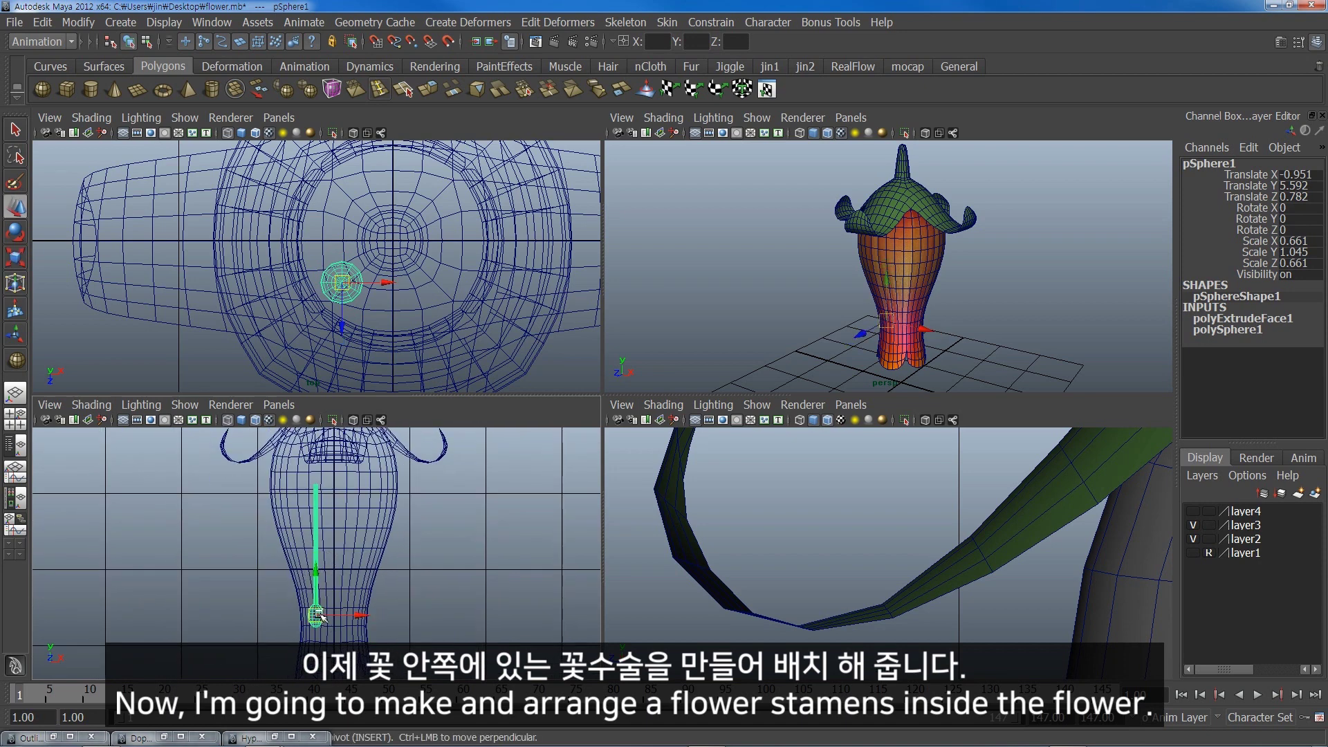
pyautogui.moveTo(318, 572); pyautogui.dragTo(316, 561)
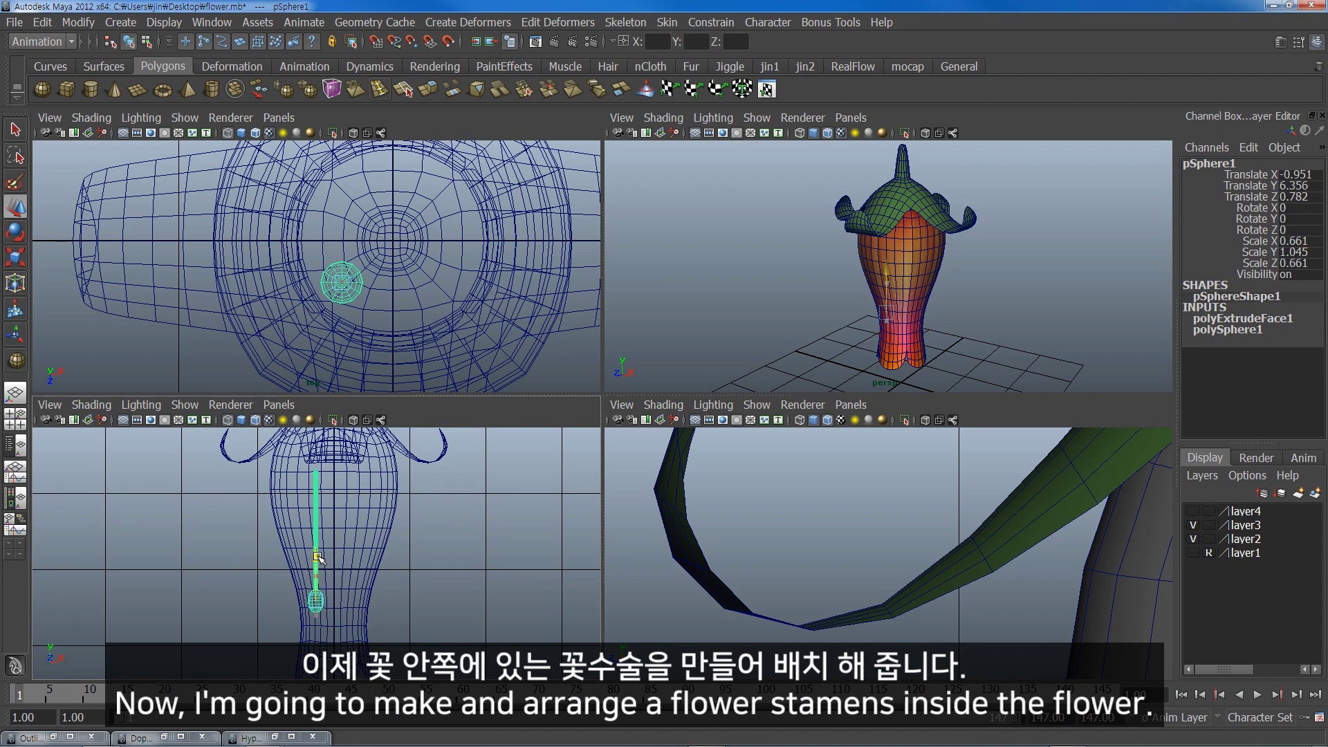
pyautogui.moveTo(341, 282); pyautogui.dragTo(358, 273)
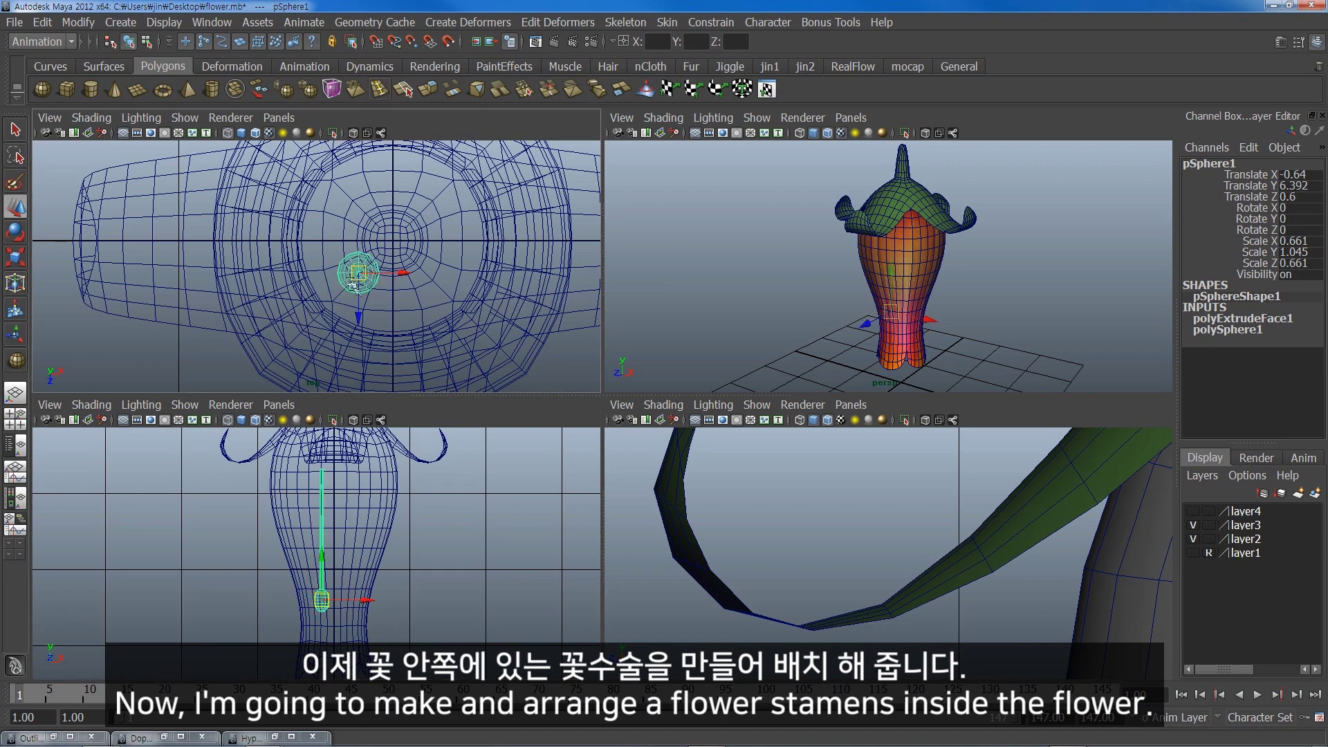
pyautogui.scroll(1, 328, 592)
pyautogui.scroll(2, 335, 581)
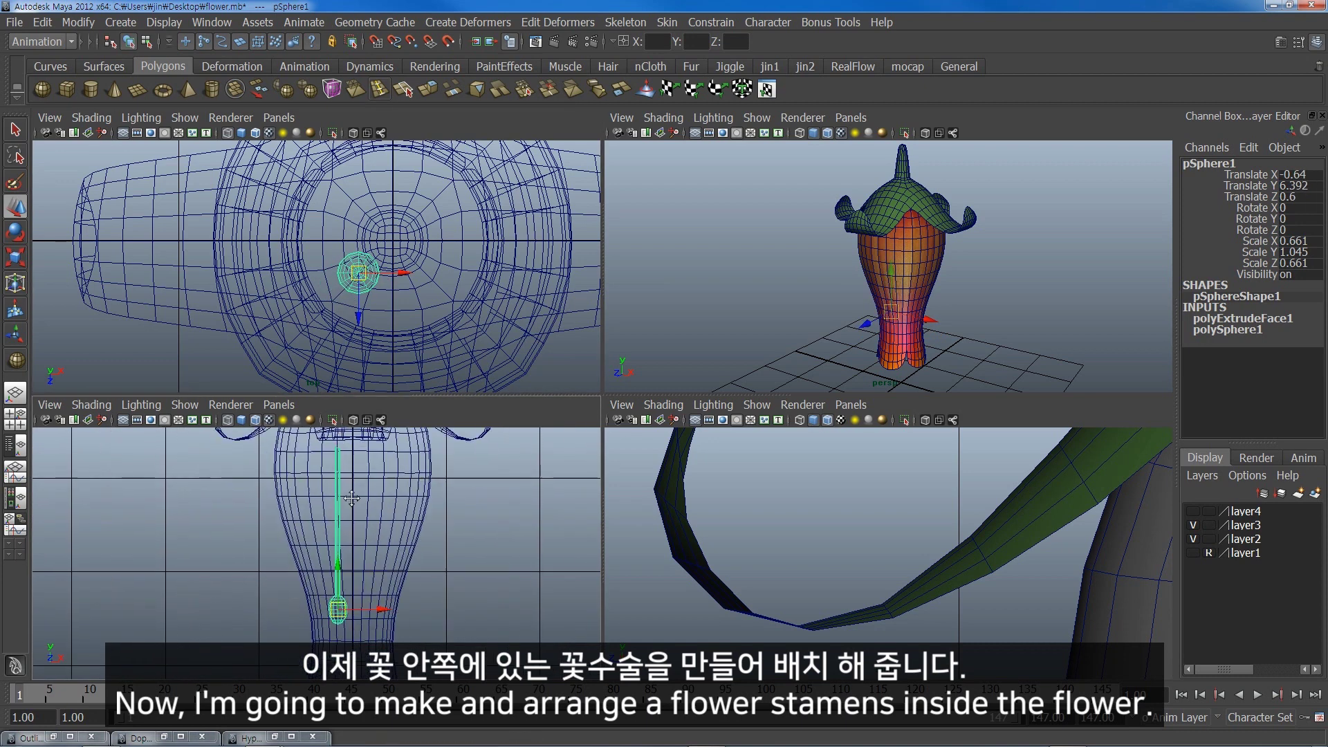
pyautogui.scroll(1, 349, 561)
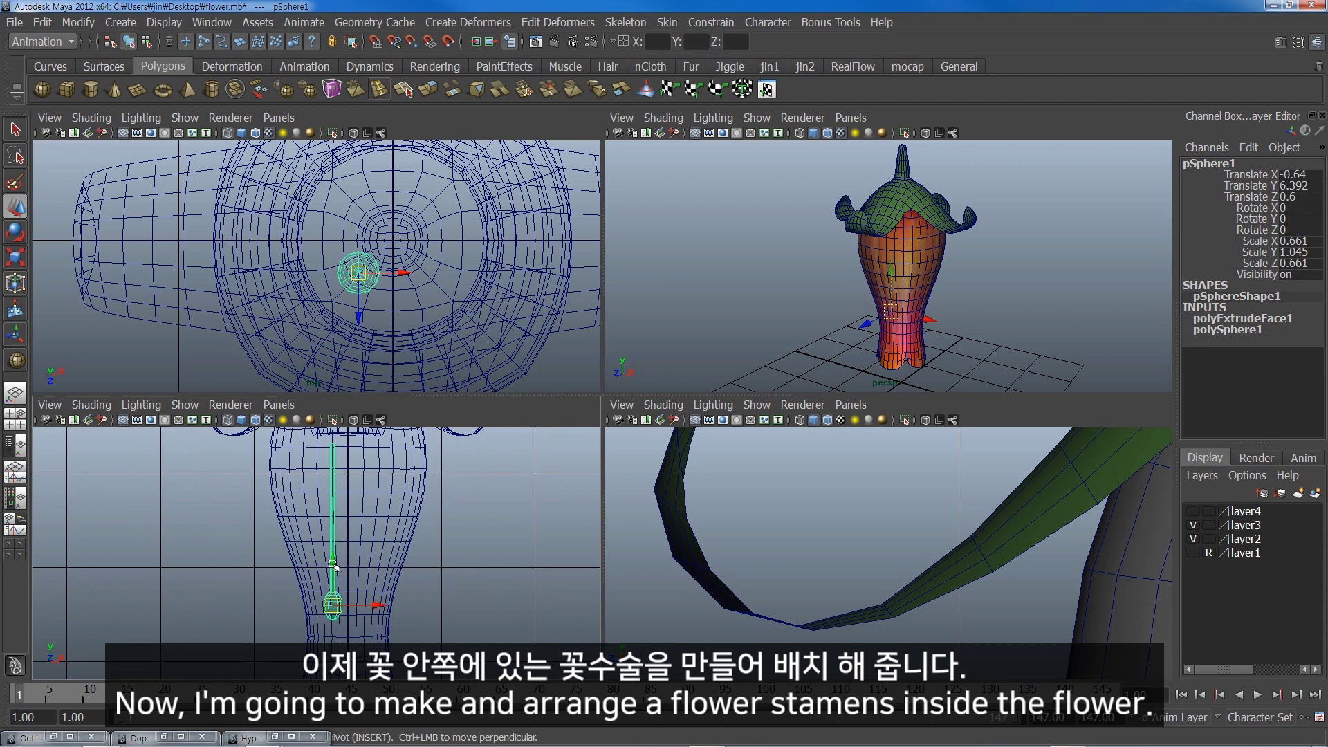
pyautogui.moveTo(334, 566); pyautogui.dragTo(334, 609)
pyautogui.keyDown('alt'); pyautogui.moveTo(326, 484); pyautogui.dragTo(297, 551, button='middle'); pyautogui.keyUp('alt')
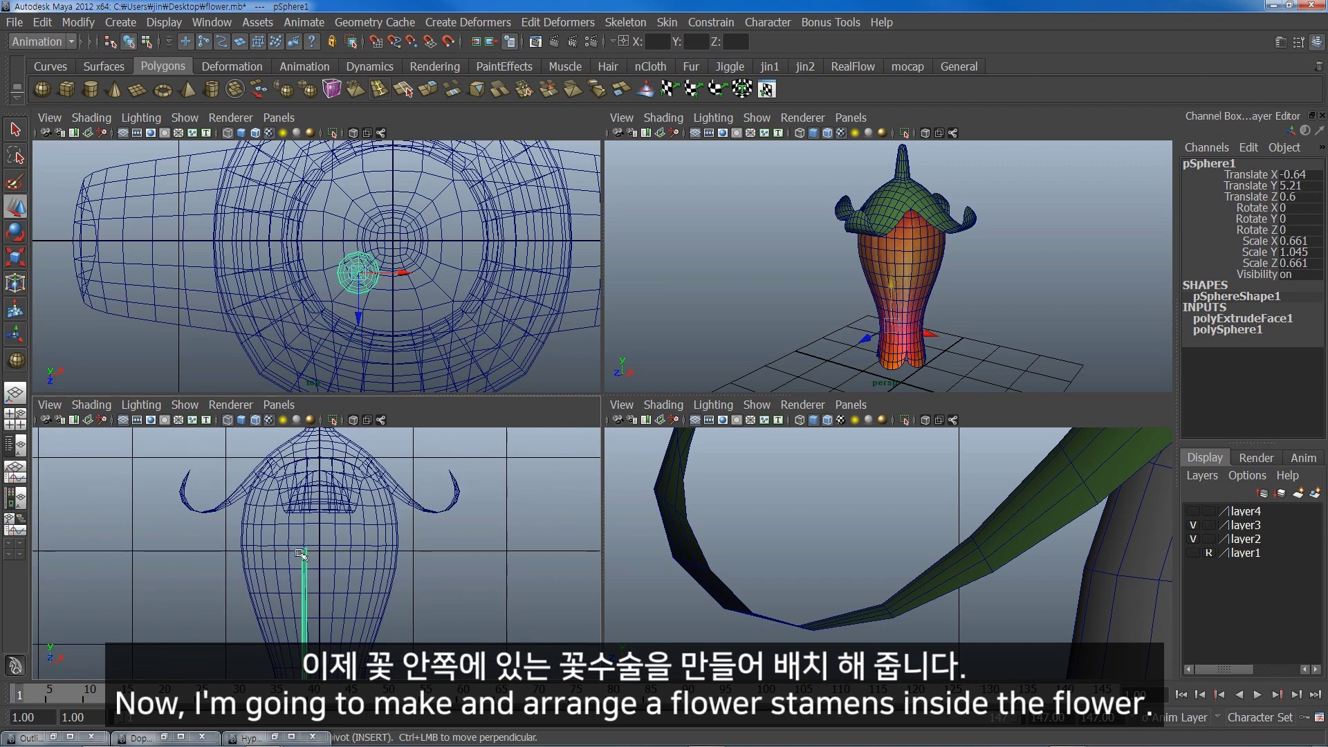
# Select the stamen's top vertices, then return to object mode and maximize the top view
pyautogui.press('F8')
pyautogui.moveTo(352, 265); pyautogui.dragTo(367, 281)
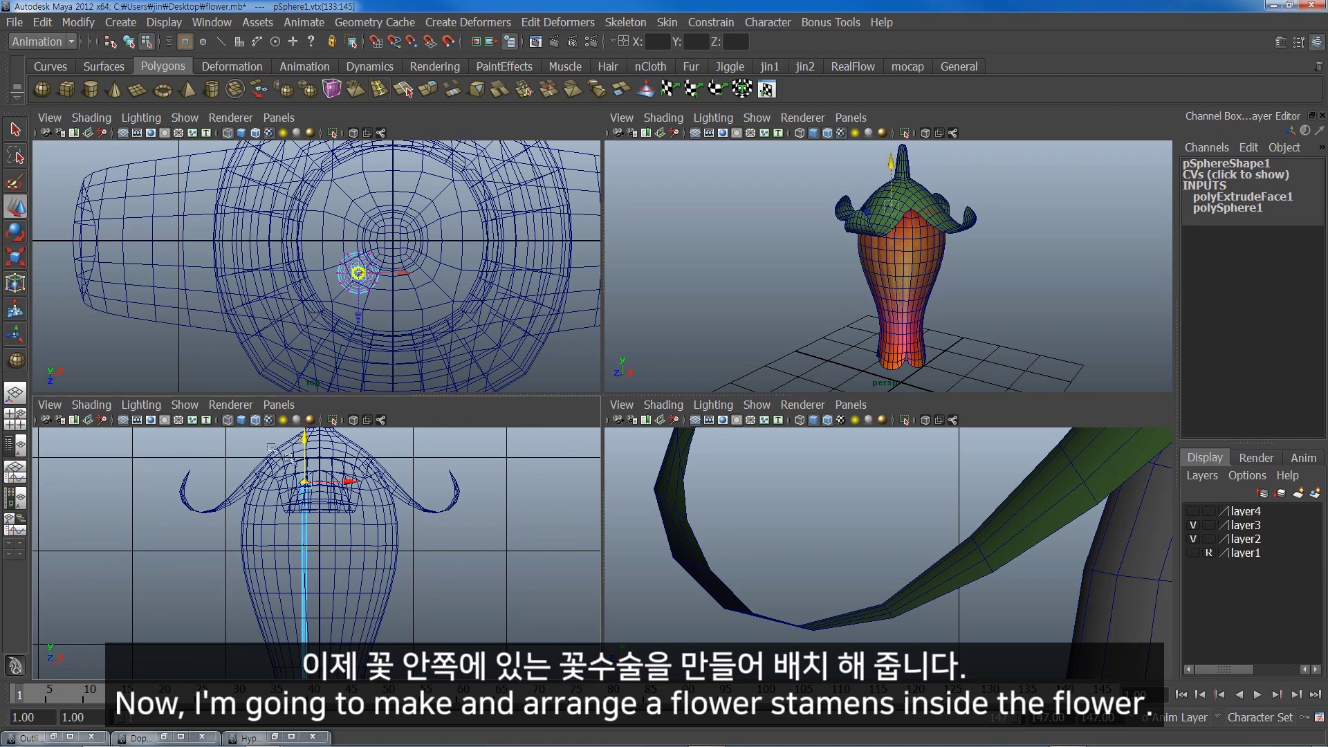
pyautogui.press('F8')
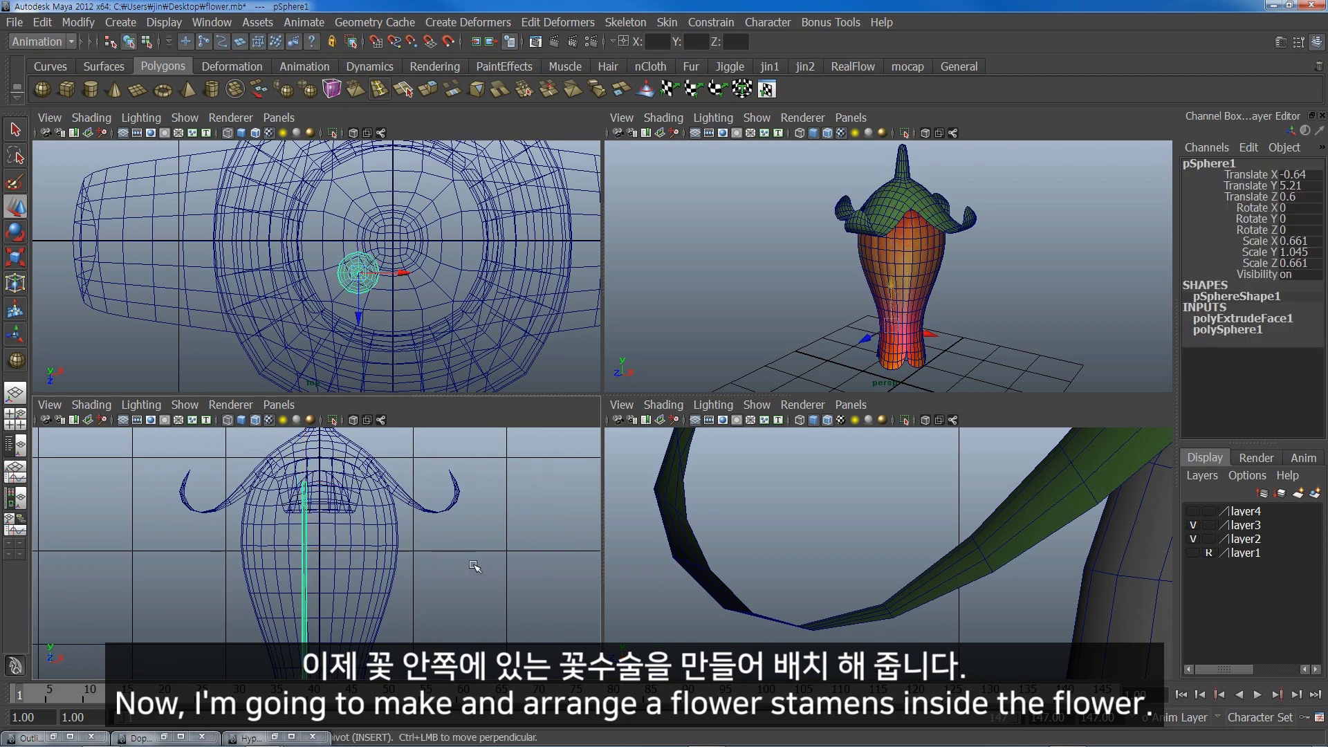
pyautogui.keyDown('alt'); pyautogui.moveTo(474, 566); pyautogui.dragTo(466, 524, button='middle'); pyautogui.keyUp('alt')
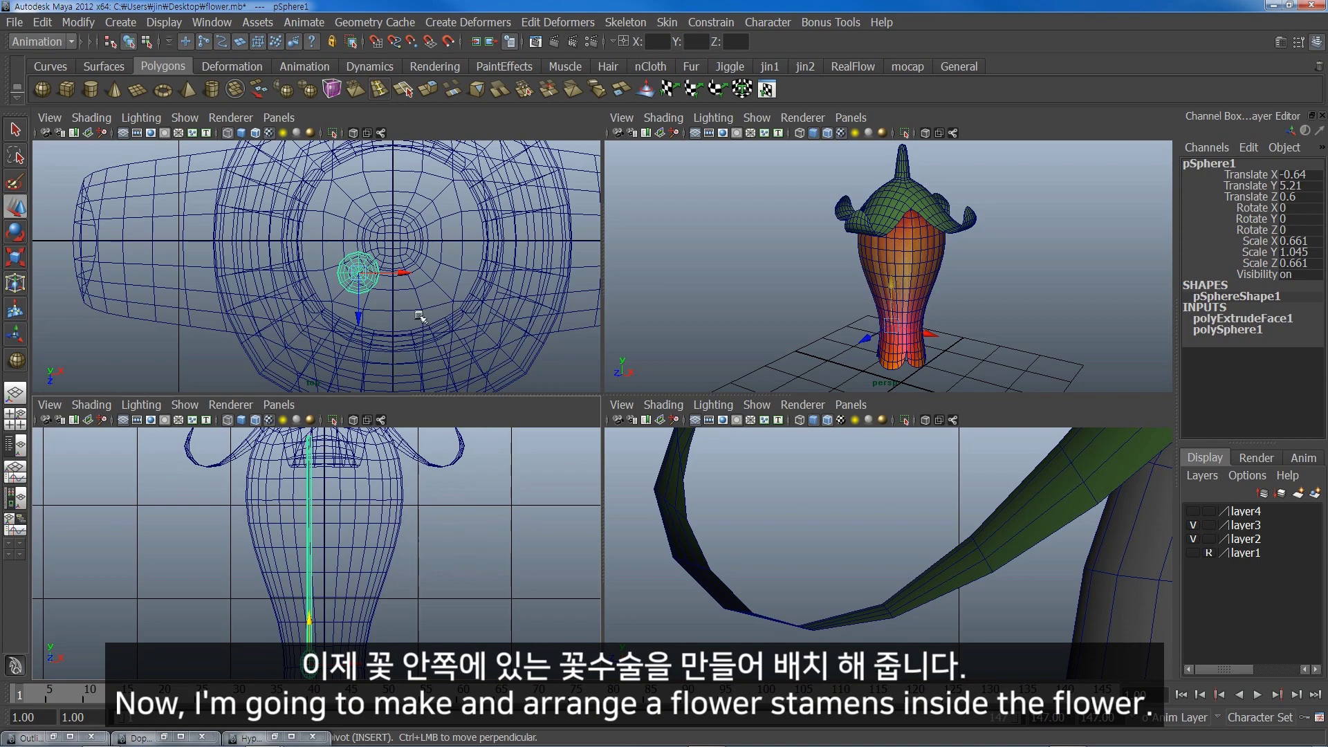
pyautogui.press('space')
pyautogui.scroll(3, 808, 423)
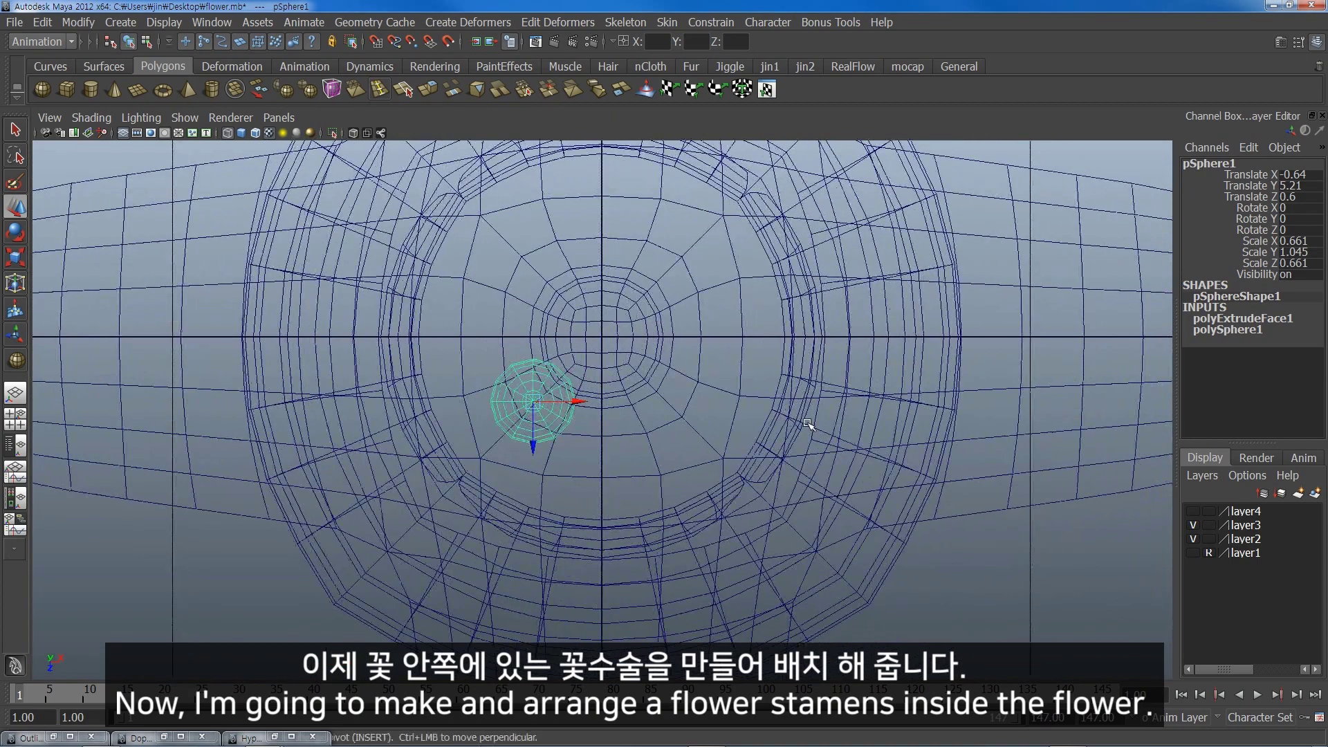
# Set the flower layers to Reference and freeze the stamen's transformations
pyautogui.click(1209, 538)
pyautogui.keyDown('alt'); pyautogui.moveTo(731, 503); pyautogui.dragTo(714, 471, button='middle'); pyautogui.keyUp('alt')
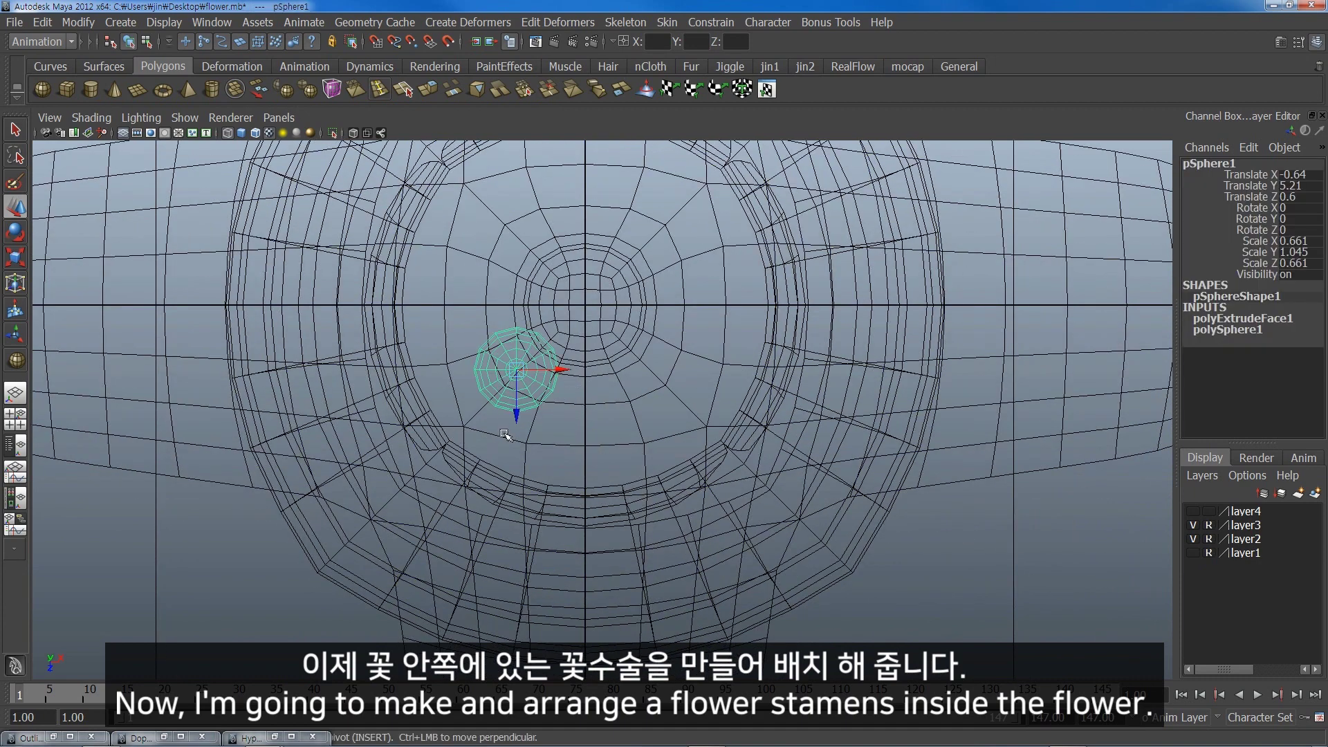
pyautogui.hotkey('alt', 'shift', 'd')
pyautogui.press('space')
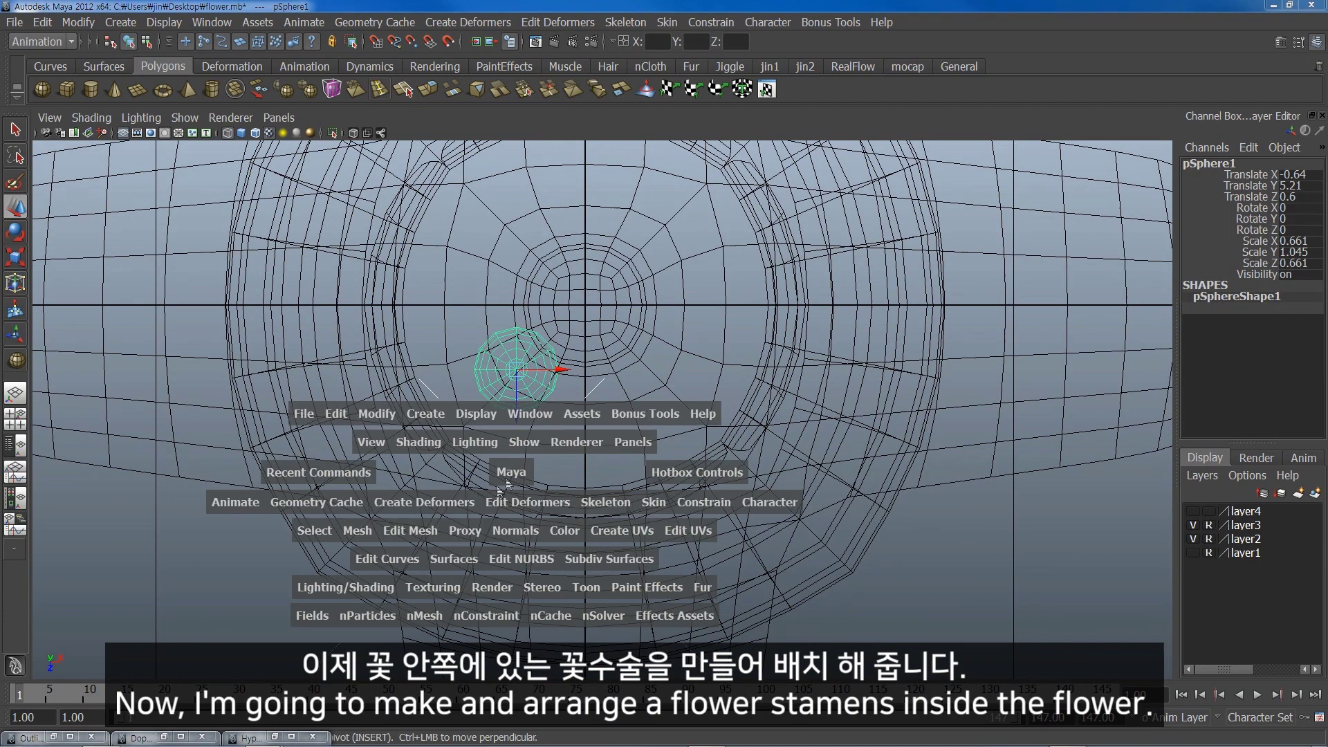
pyautogui.click(78, 22)
pyautogui.click(117, 80)
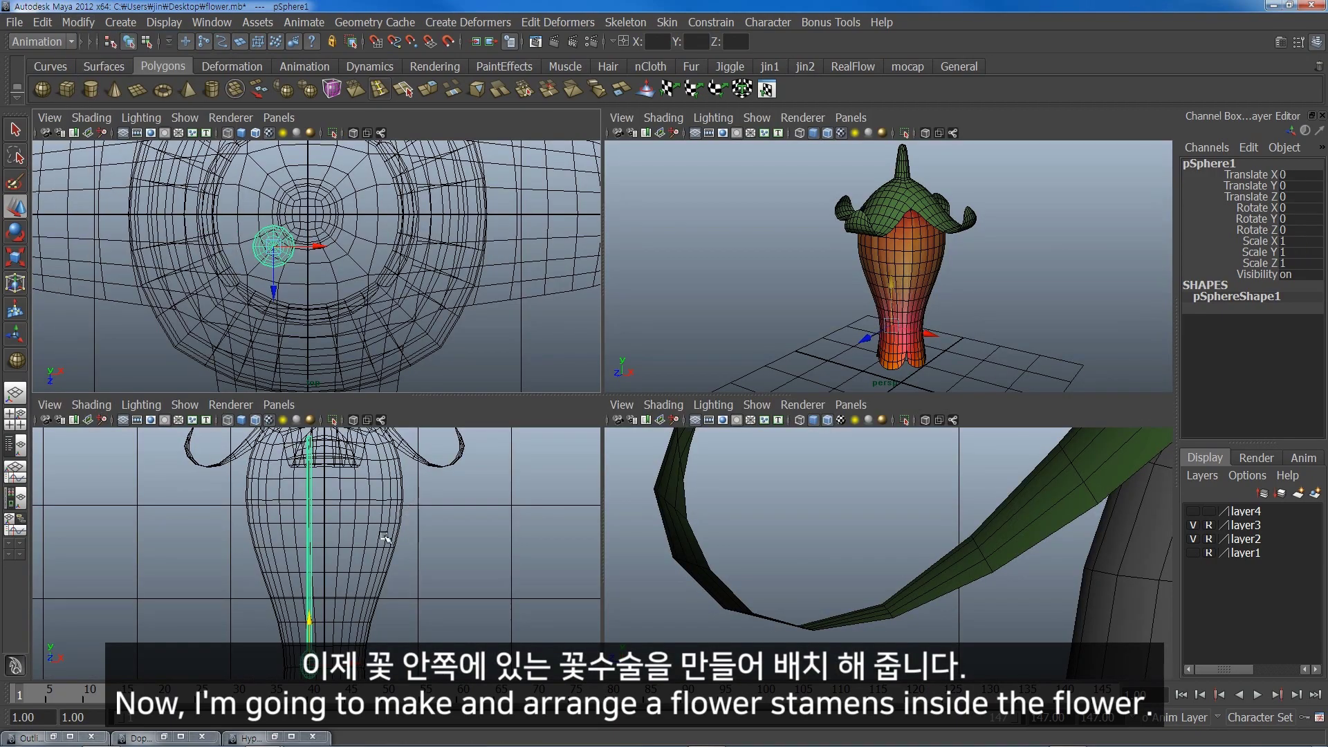
# Duplicate the stamen four times into a cross of five stamens at the flower's centre
pyautogui.press('space')
pyautogui.keyDown('alt'); pyautogui.moveTo(466, 350); pyautogui.dragTo(373, 411, button='middle'); pyautogui.keyUp('alt')
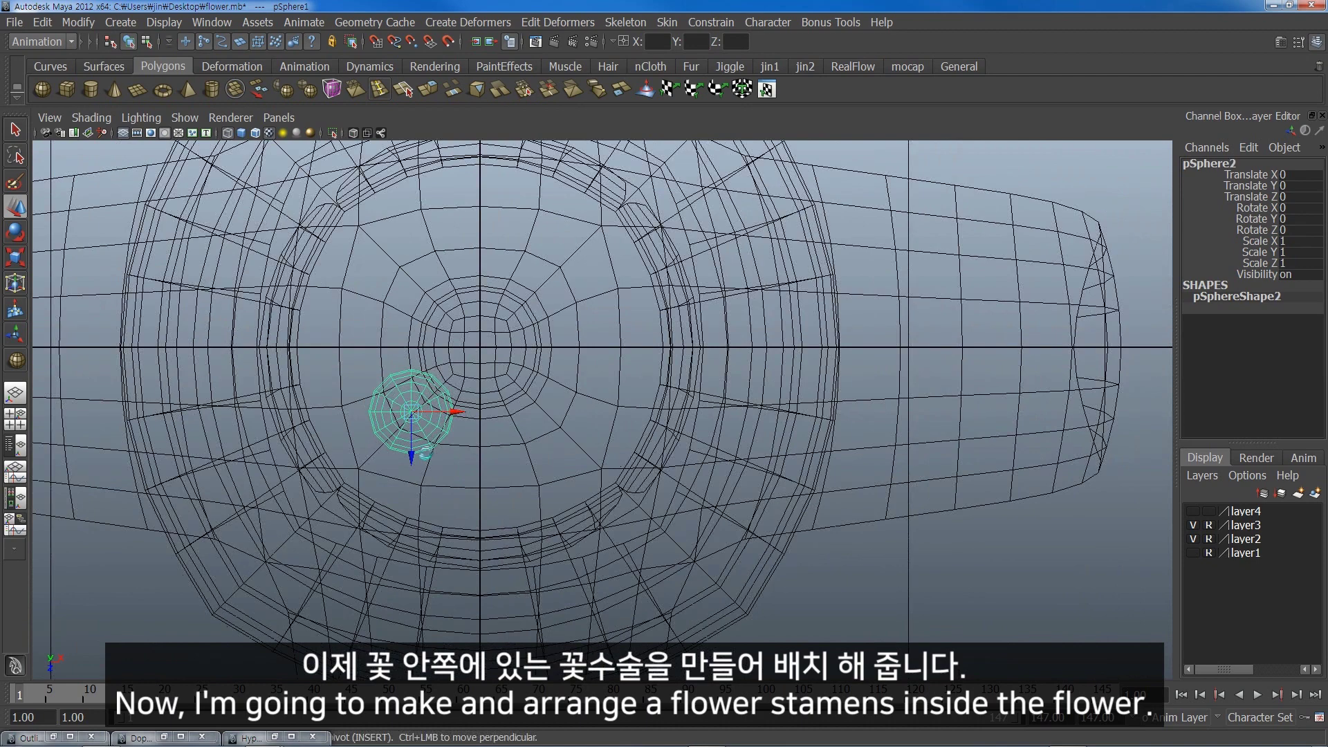
pyautogui.hotkey('ctrl', 'd')
pyautogui.moveTo(413, 420)
pyautogui.mouseDown()
pyautogui.moveTo(561, 403)
pyautogui.moveTo(528, 305)
pyautogui.mouseUp()
pyautogui.hotkey('ctrl', 'd')
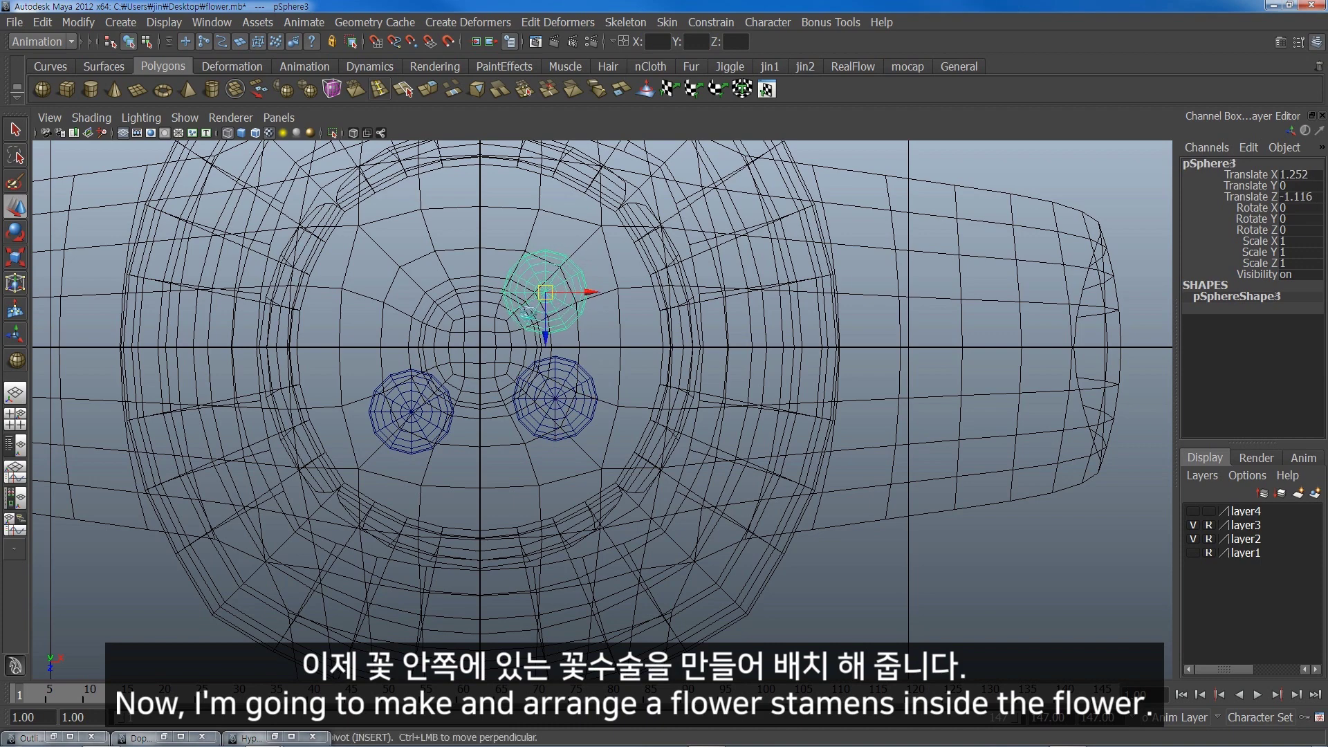
pyautogui.hotkey('ctrl', 'd')
pyautogui.moveTo(543, 303)
pyautogui.mouseDown()
pyautogui.moveTo(391, 302)
pyautogui.moveTo(485, 366)
pyautogui.mouseUp()
pyautogui.hotkey('ctrl', 'd')
pyautogui.press('space')
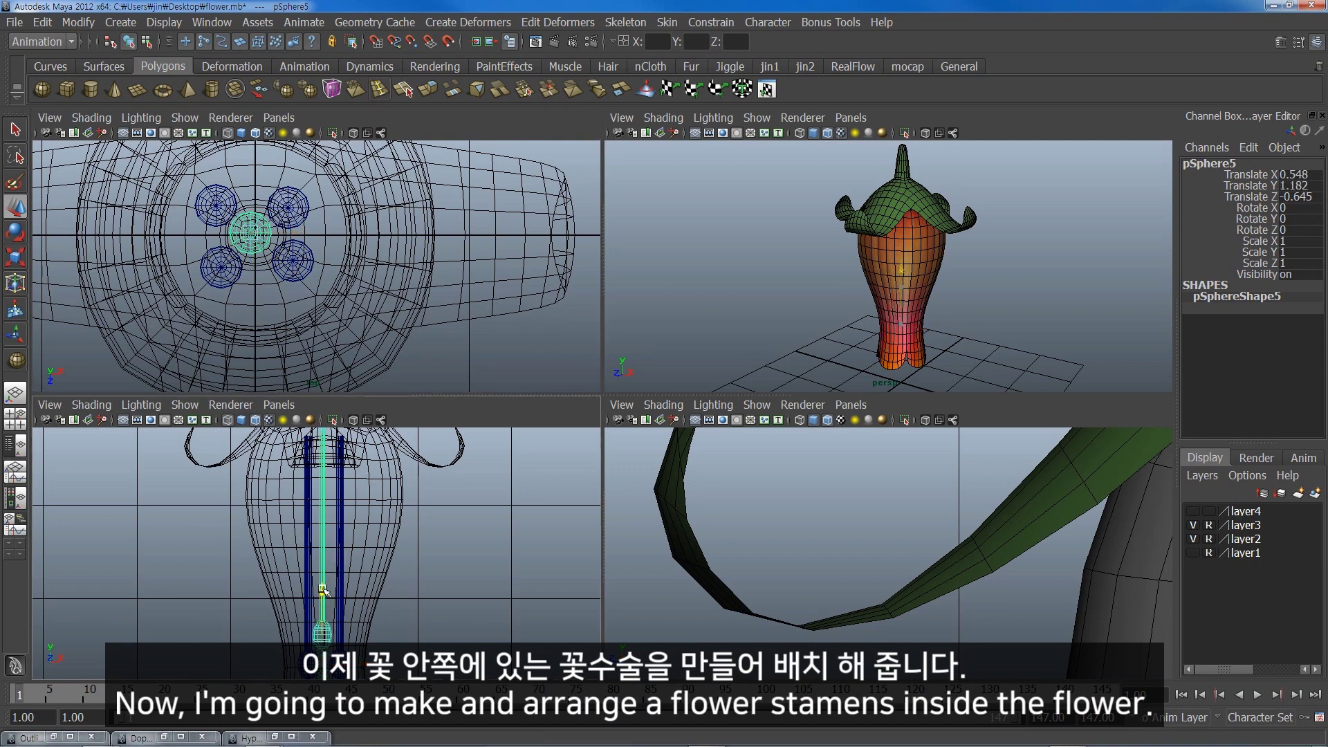
# Check the stamen placement and preview the blooming animation from below
pyautogui.click(290, 272)
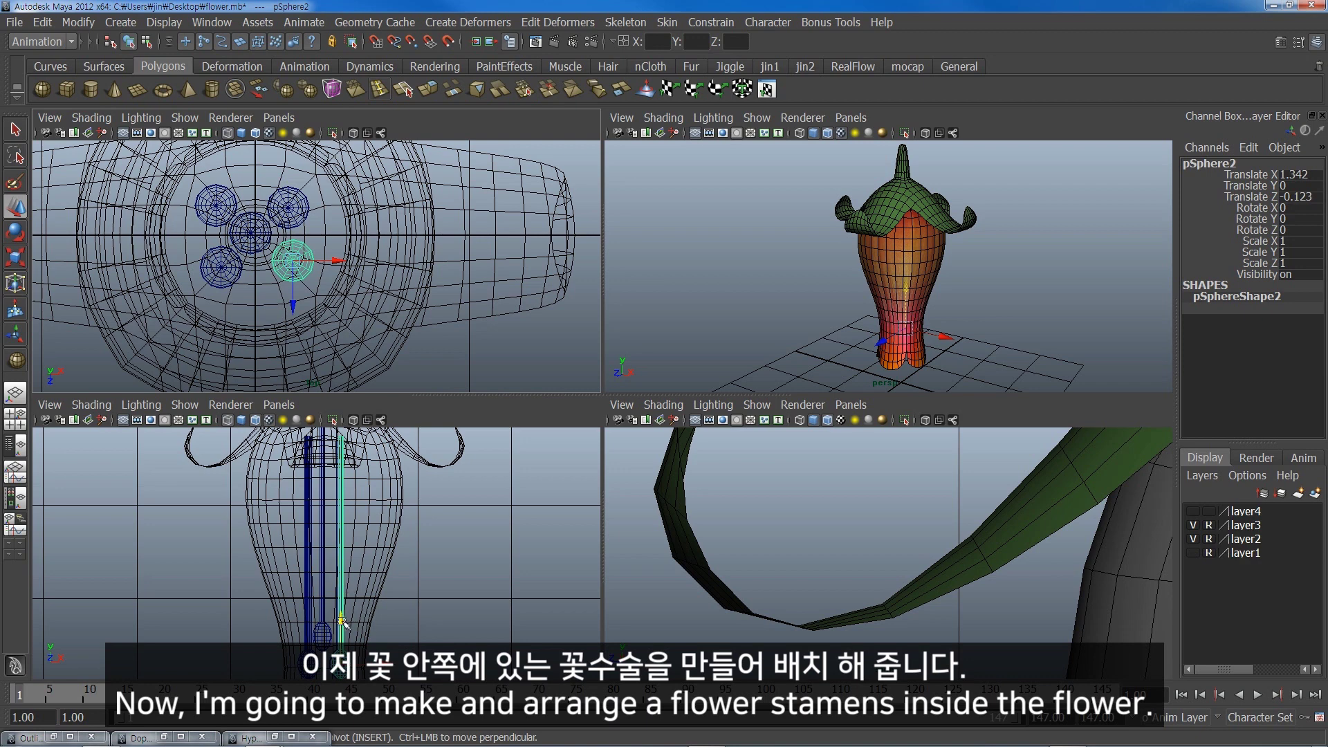
pyautogui.click(308, 609)
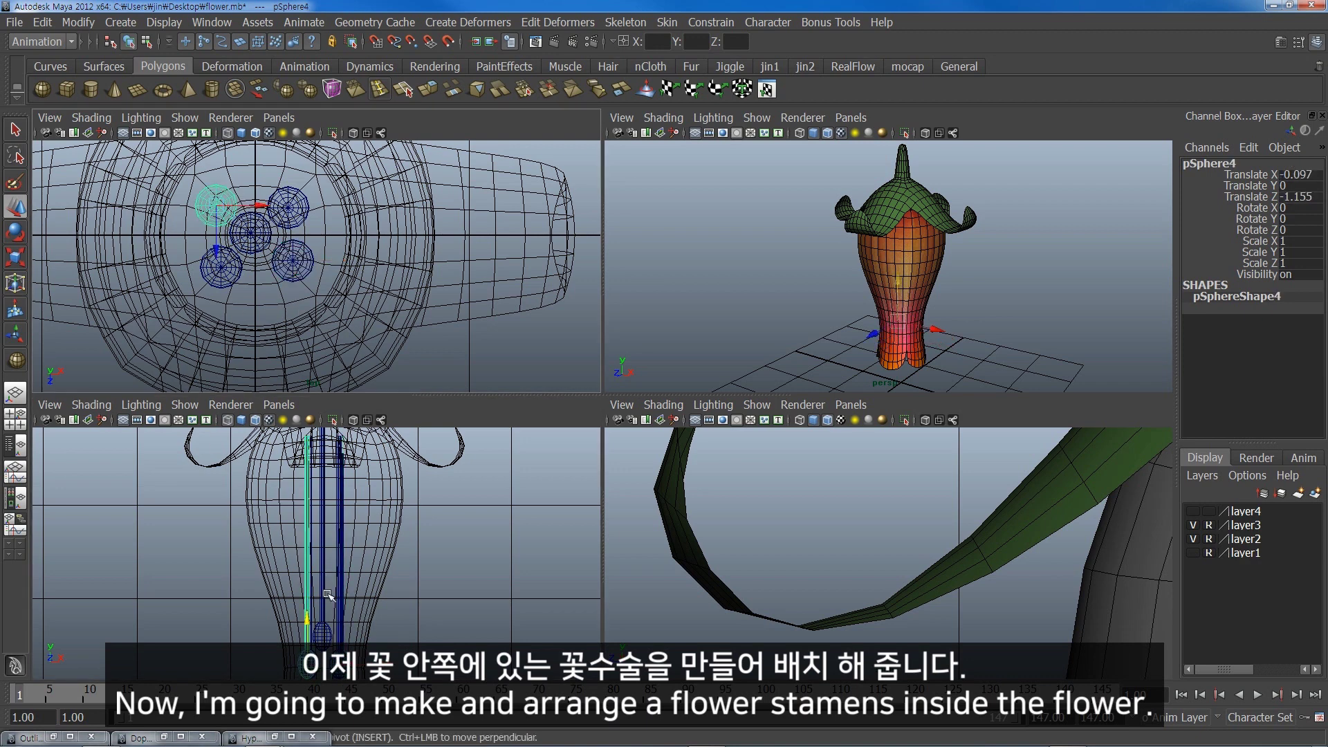
pyautogui.keyDown('alt'); pyautogui.moveTo(329, 594); pyautogui.dragTo(312, 553, button='middle'); pyautogui.keyUp('alt')
pyautogui.click(445, 557)
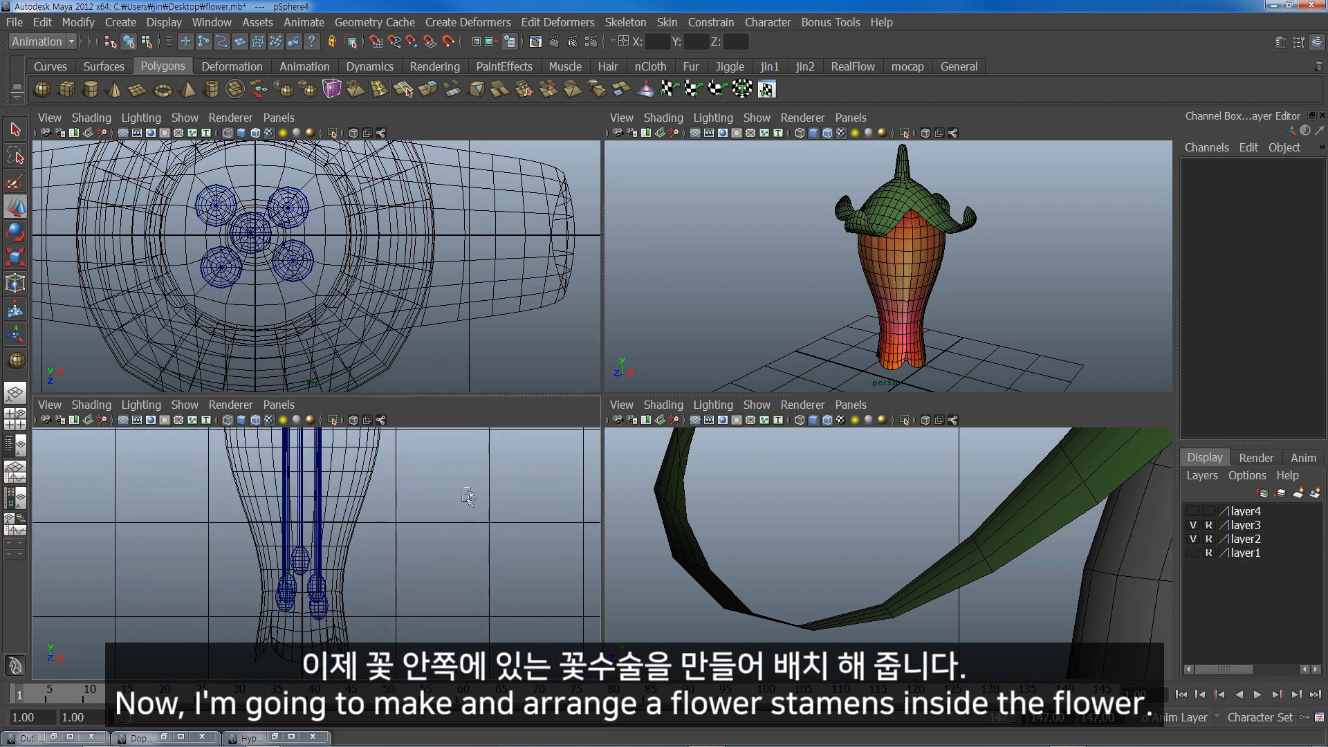
pyautogui.press('space')
pyautogui.keyDown('alt'); pyautogui.moveTo(796, 391); pyautogui.dragTo(862, 419, button='middle'); pyautogui.keyUp('alt')
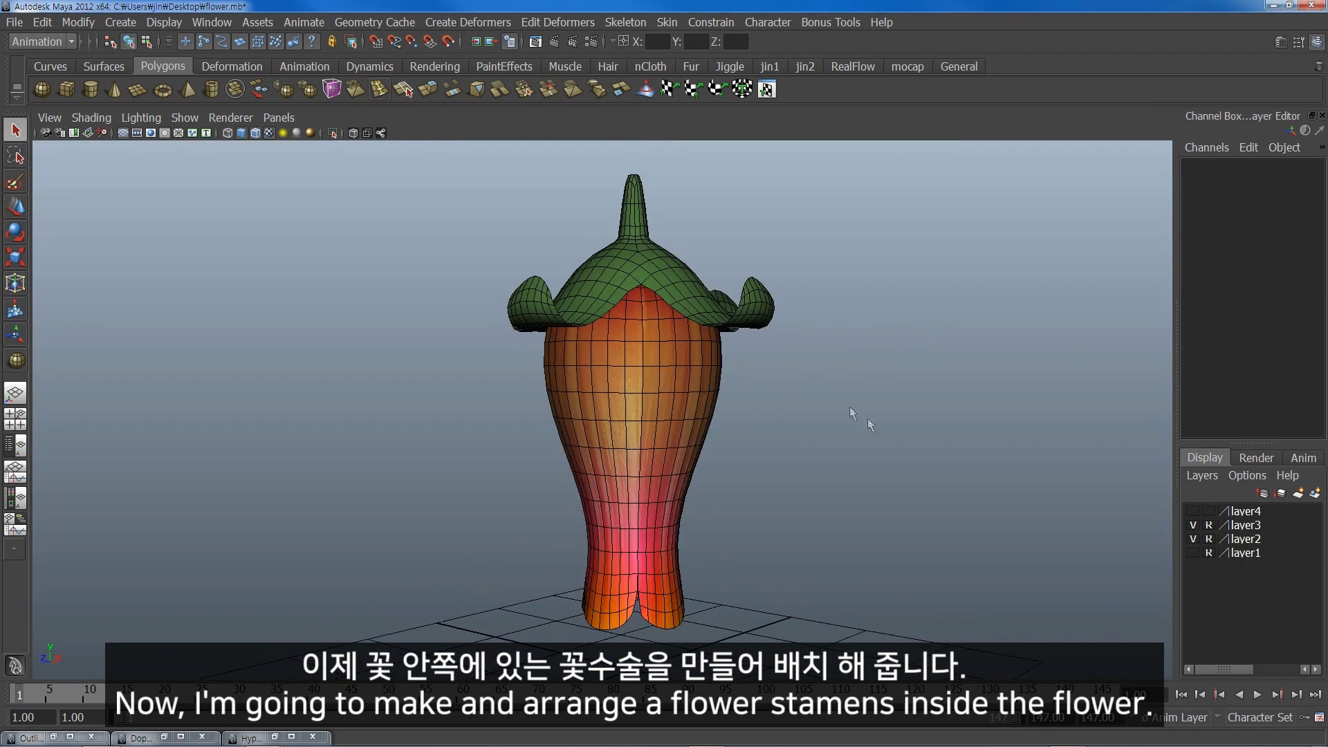
pyautogui.click(1263, 697)
pyautogui.moveTo(782, 524)
pyautogui.keyDown('alt'); pyautogui.mouseDown()
pyautogui.moveTo(806, 509)
pyautogui.moveTo(795, 528)
pyautogui.mouseUp(); pyautogui.keyUp('alt')
pyautogui.click(1218, 698)
pyautogui.press('space')
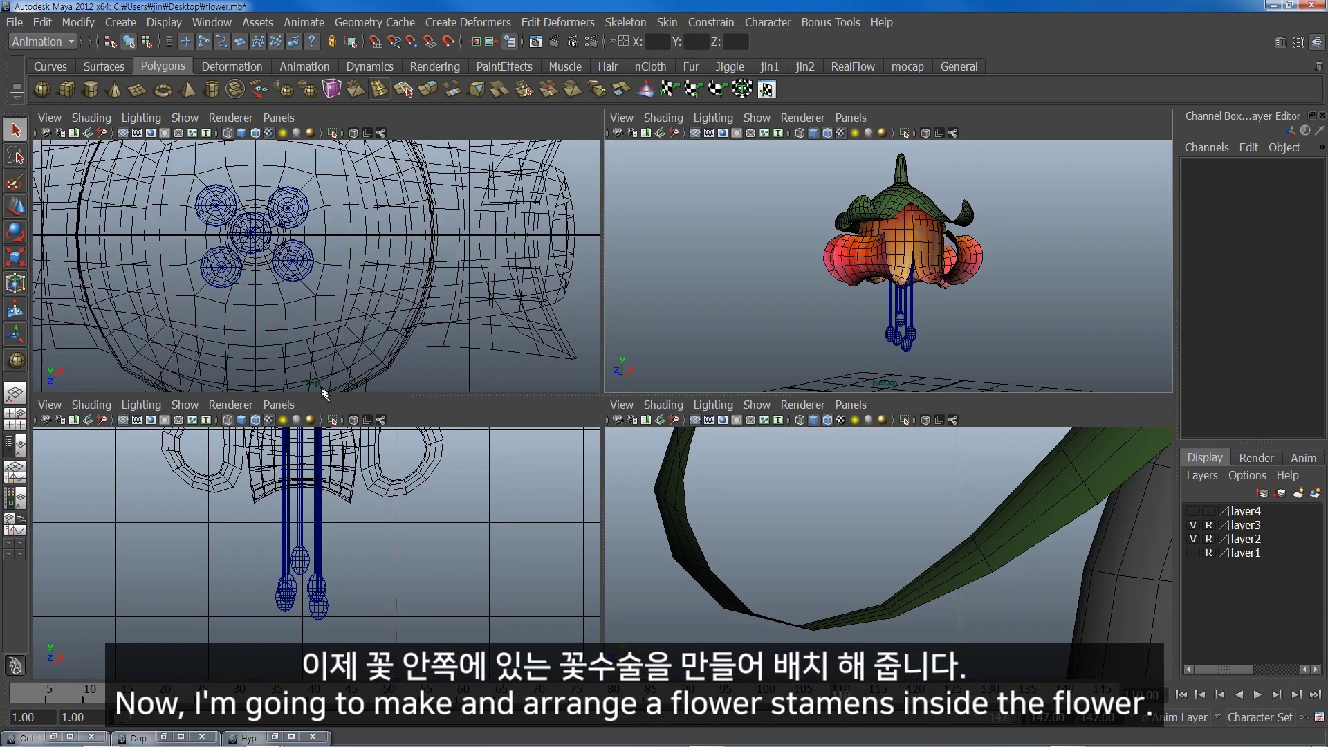
# Raise all five stamens up inside the bud, to about Y 2.659
pyautogui.moveTo(339, 450); pyautogui.dragTo(242, 588)
pyautogui.press('w')
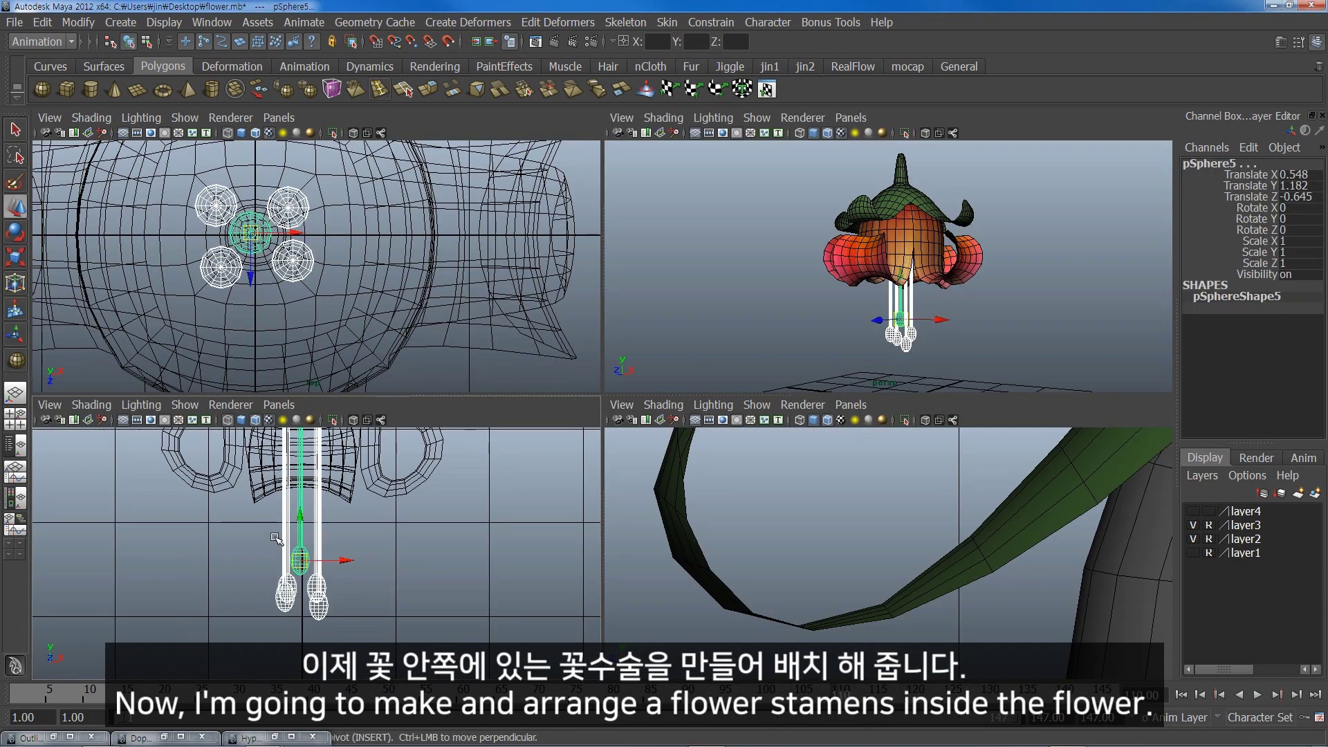
pyautogui.keyDown('alt'); pyautogui.moveTo(276, 539); pyautogui.dragTo(294, 590, button='middle'); pyautogui.keyUp('alt')
pyautogui.moveTo(282, 571); pyautogui.dragTo(344, 542)
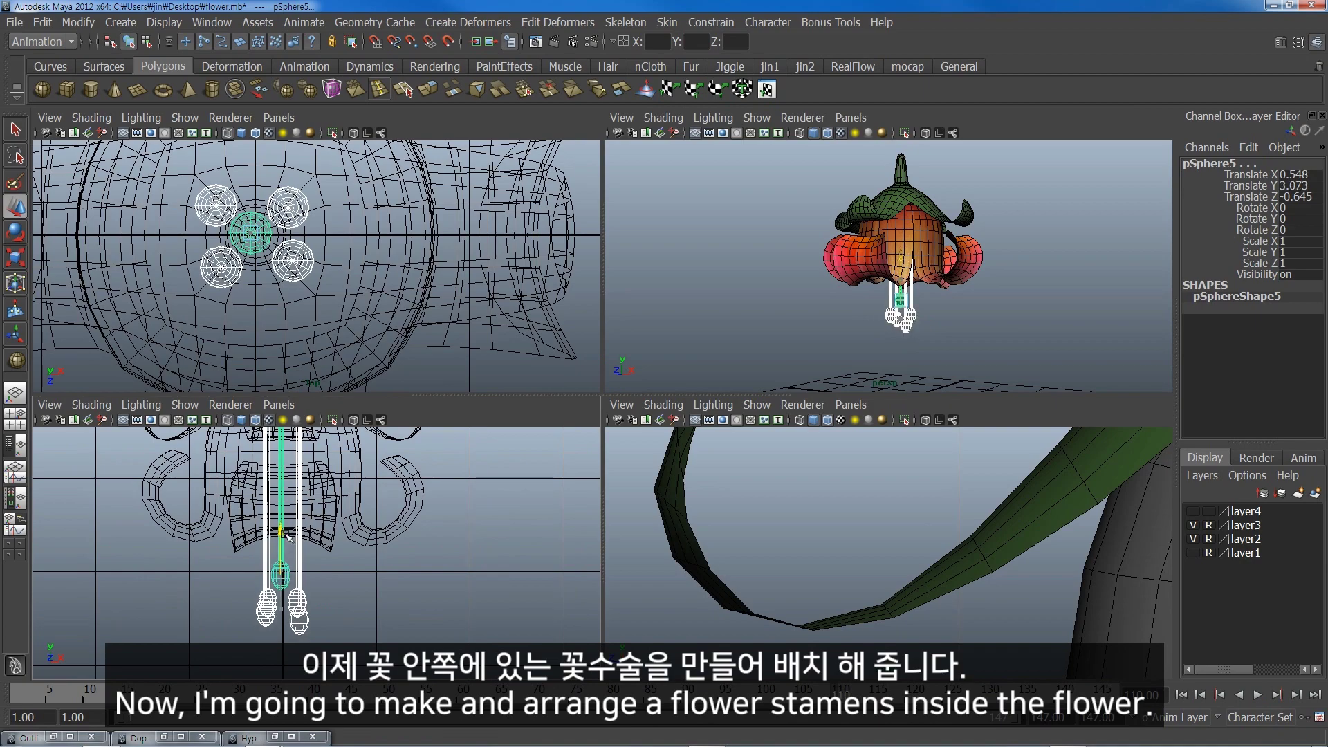
pyautogui.scroll(-2, 344, 541)
pyautogui.scroll(-2, 344, 550)
pyautogui.scroll(-2, 346, 564)
pyautogui.scroll(-2, 347, 574)
pyautogui.press('space')
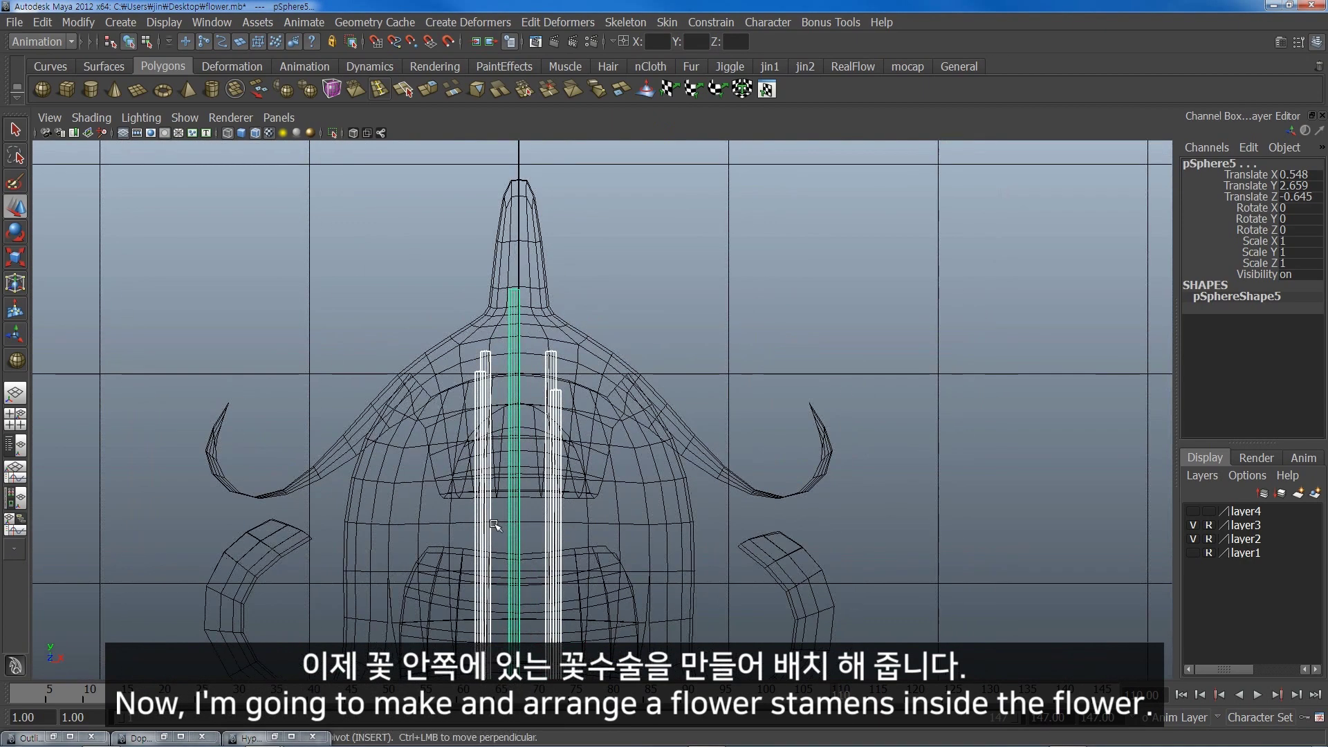
# Move the stamens' top vertices down in Y so the stalks hang inside the bud
pyautogui.press('F8')
pyautogui.moveTo(633, 291); pyautogui.dragTo(370, 425)
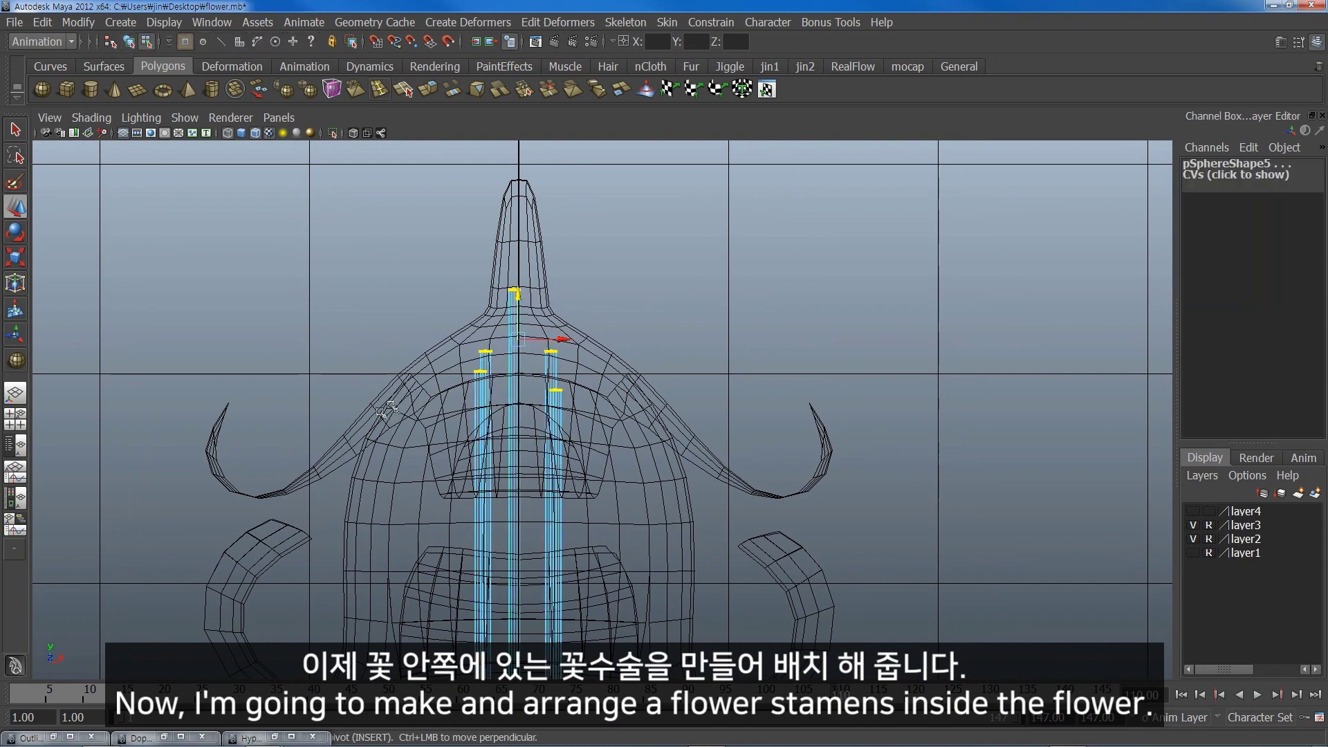
pyautogui.moveTo(517, 294); pyautogui.dragTo(517, 342)
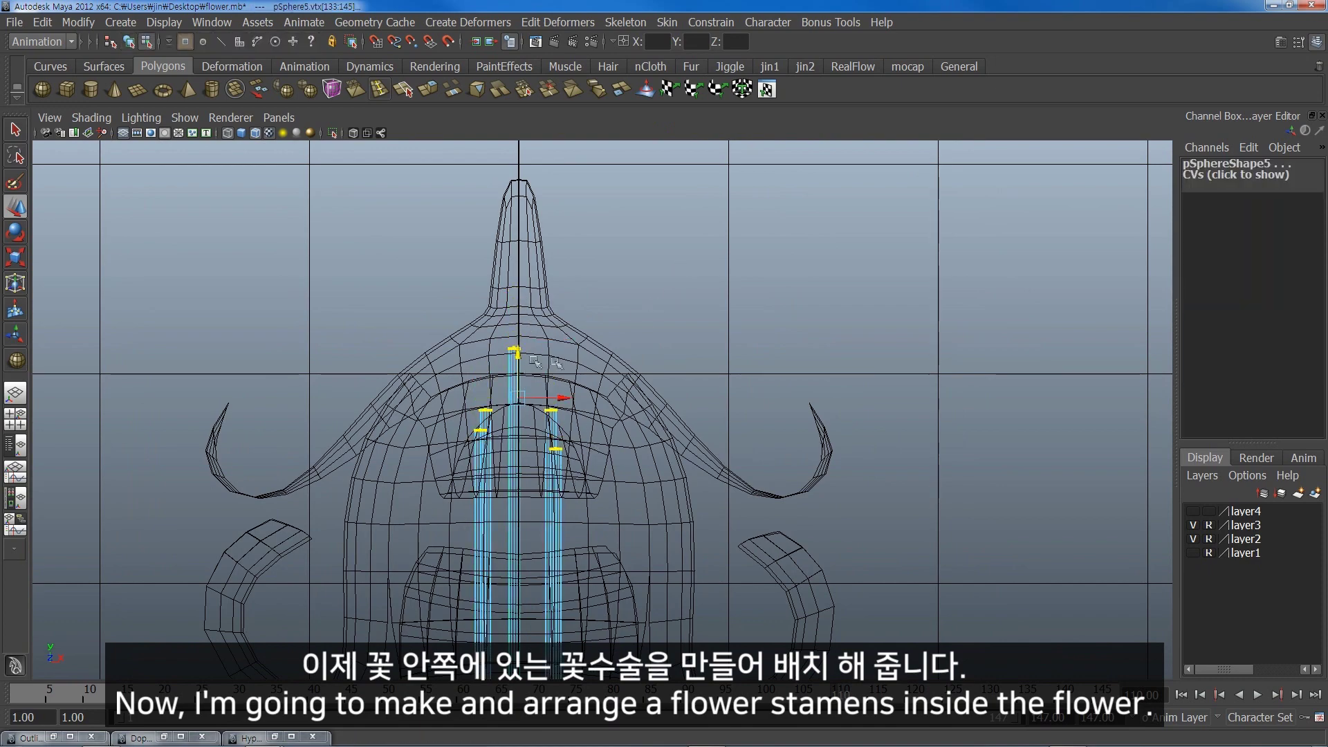
pyautogui.press('space')
pyautogui.press('space')
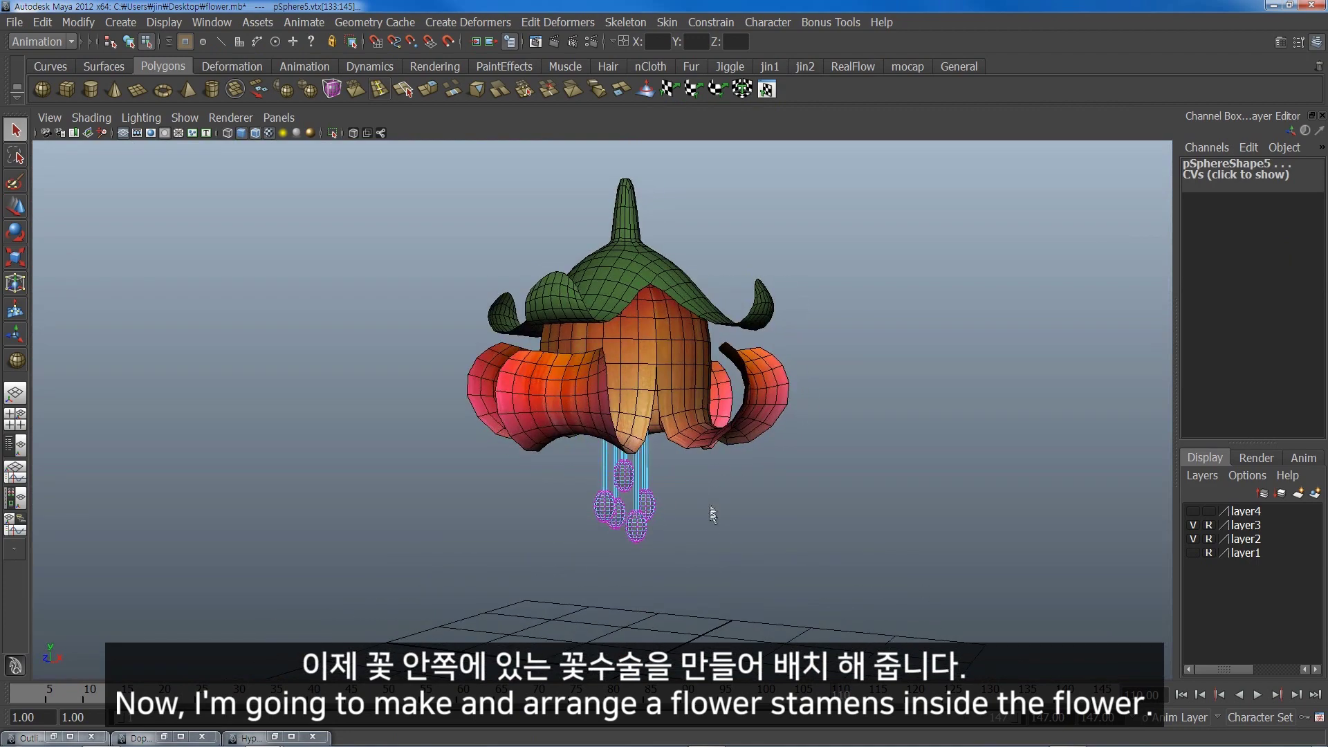
pyautogui.press('F8')
pyautogui.click(711, 526)
pyautogui.moveTo(712, 550)
pyautogui.keyDown('alt'); pyautogui.mouseDown()
pyautogui.moveTo(744, 533)
pyautogui.moveTo(732, 543)
pyautogui.moveTo(750, 504)
pyautogui.moveTo(713, 508)
pyautogui.mouseUp(); pyautogui.keyUp('alt')
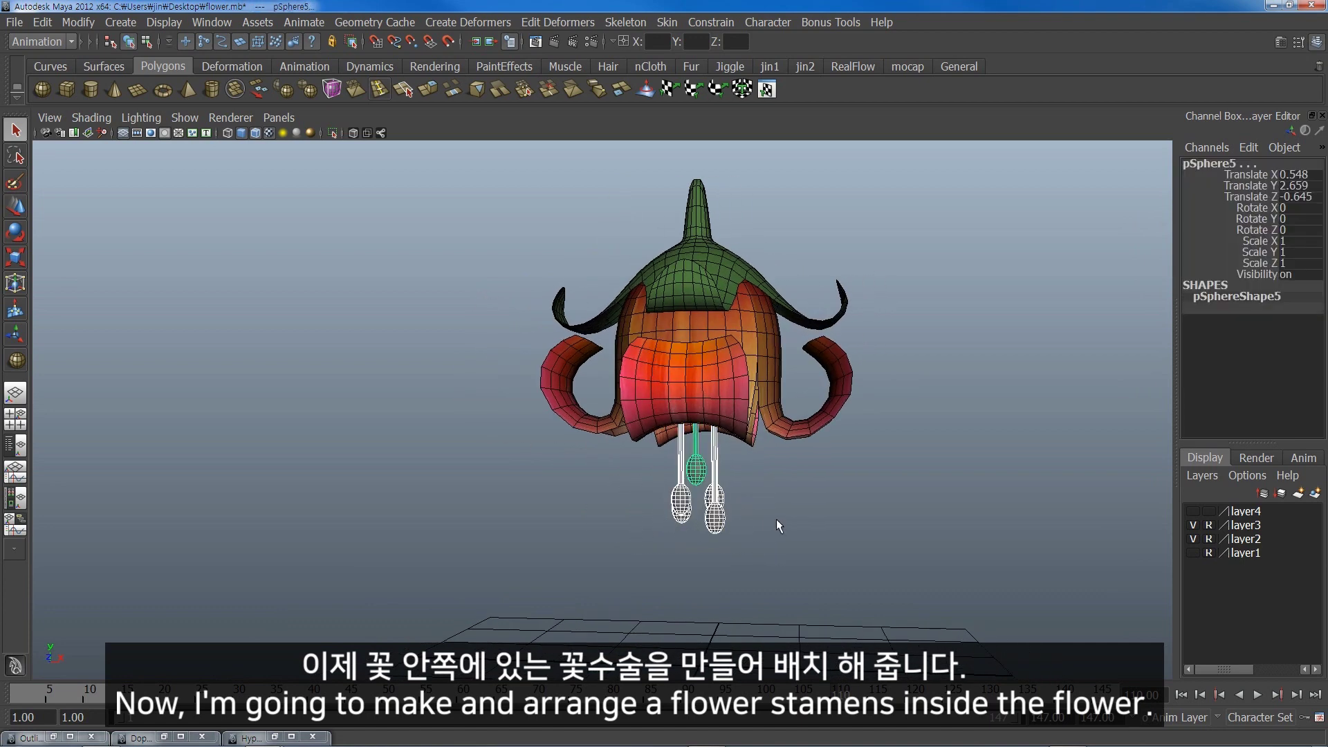
pyautogui.click(779, 524)
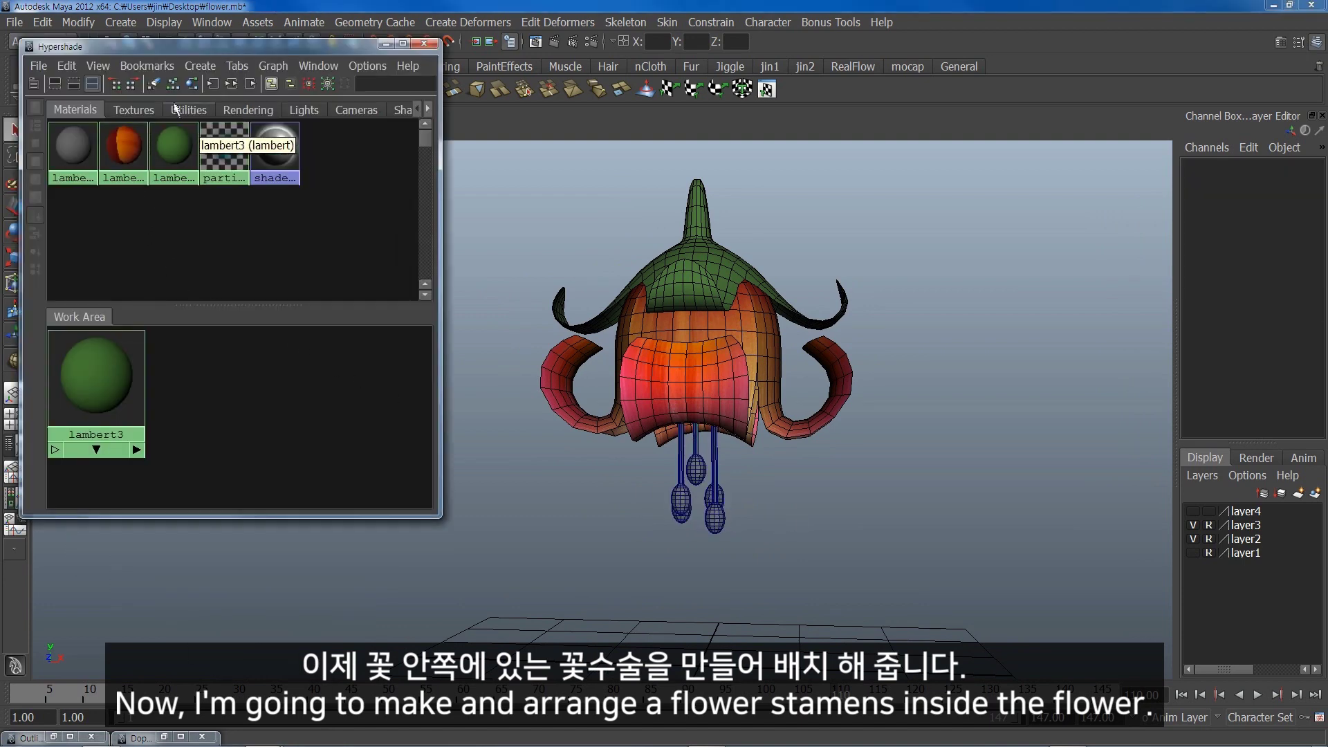
# Create a new Lambert material with a Ramp texture driving its colour
pyautogui.click(128, 86)
pyautogui.click(200, 66)
pyautogui.moveTo(332, 39)
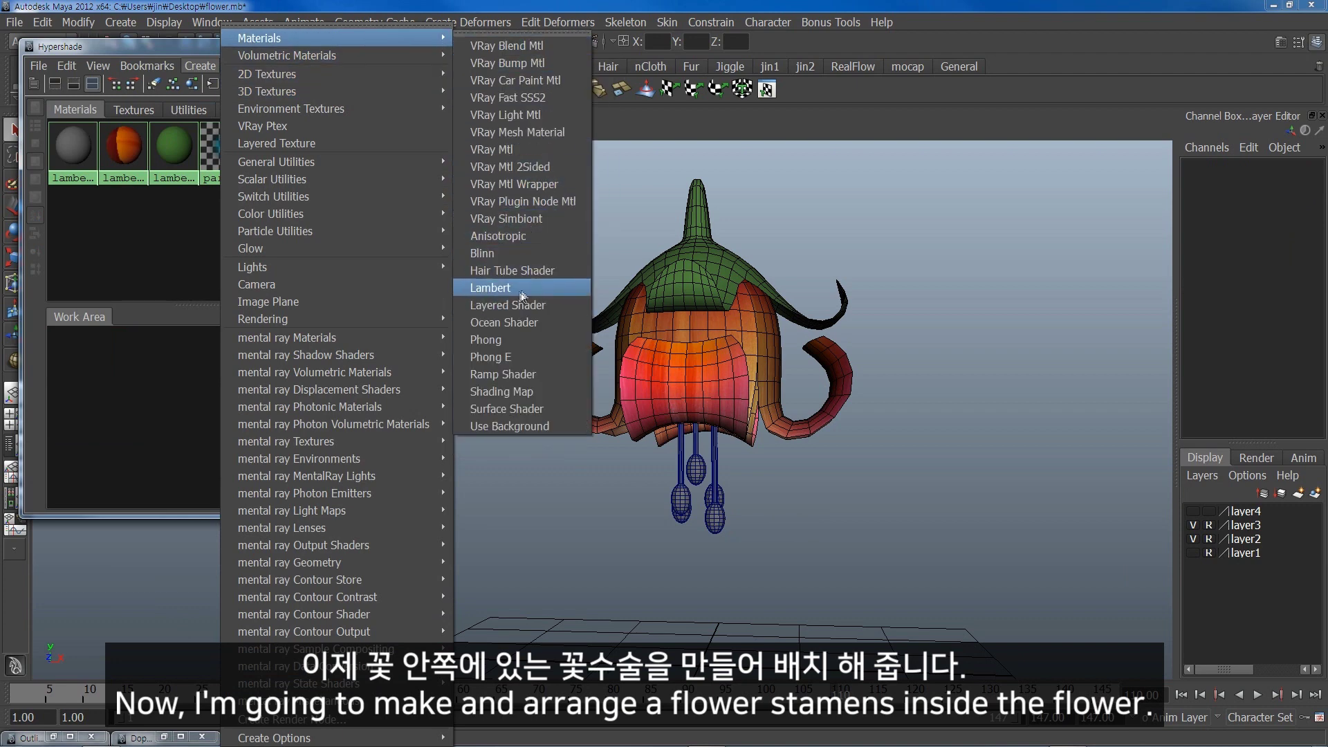
pyautogui.click(490, 287)
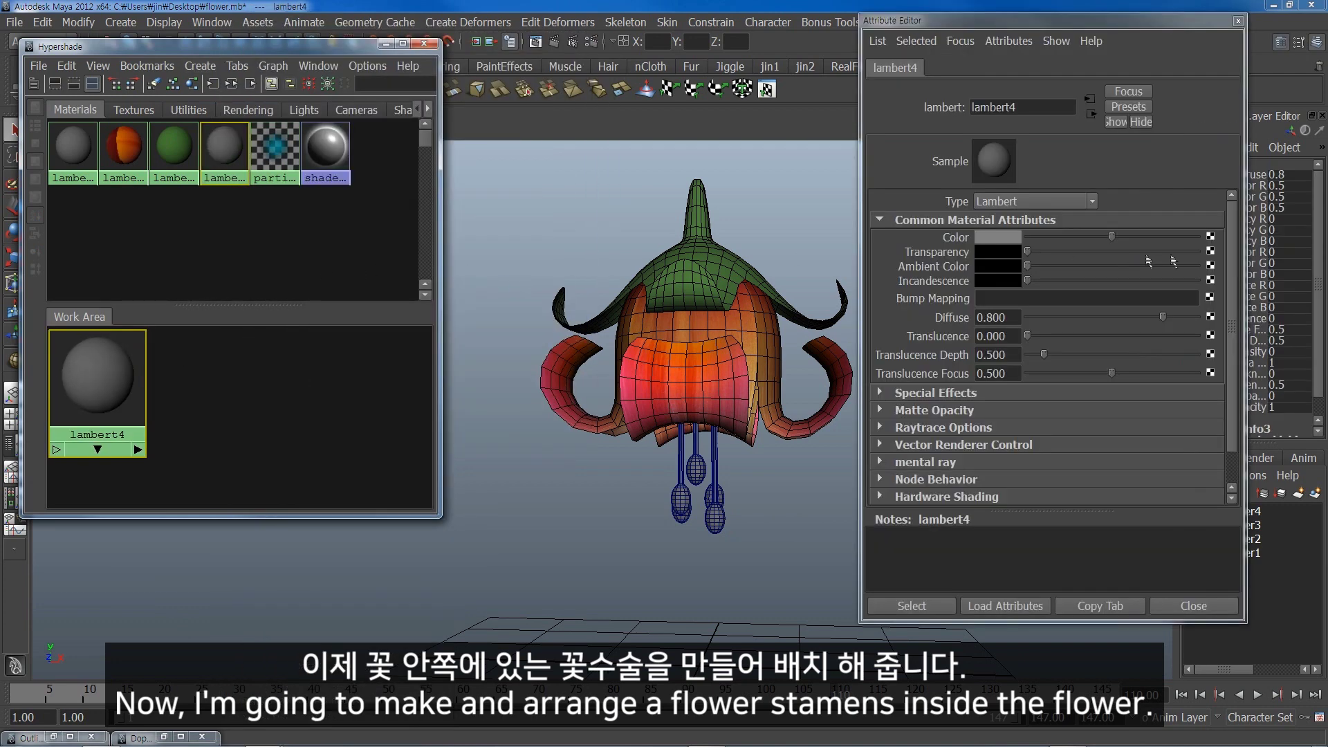
pyautogui.click(1211, 238)
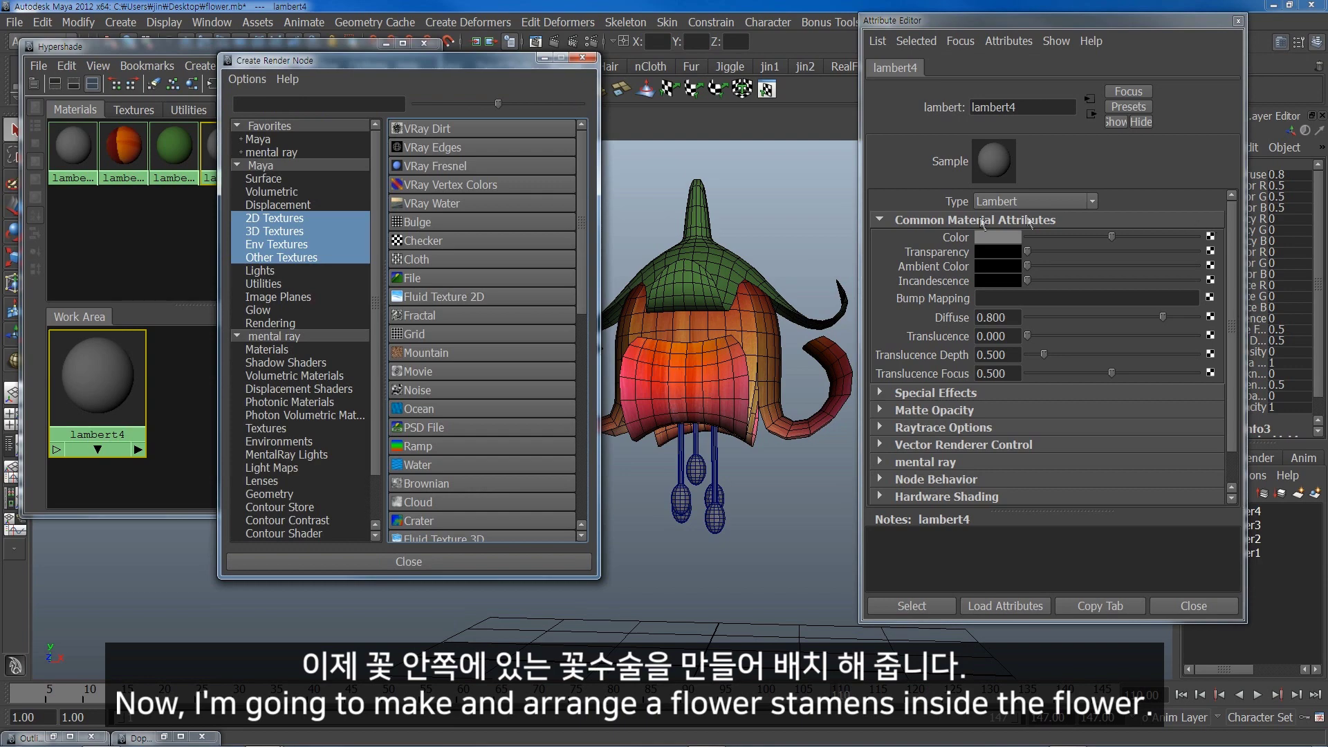
pyautogui.click(420, 447)
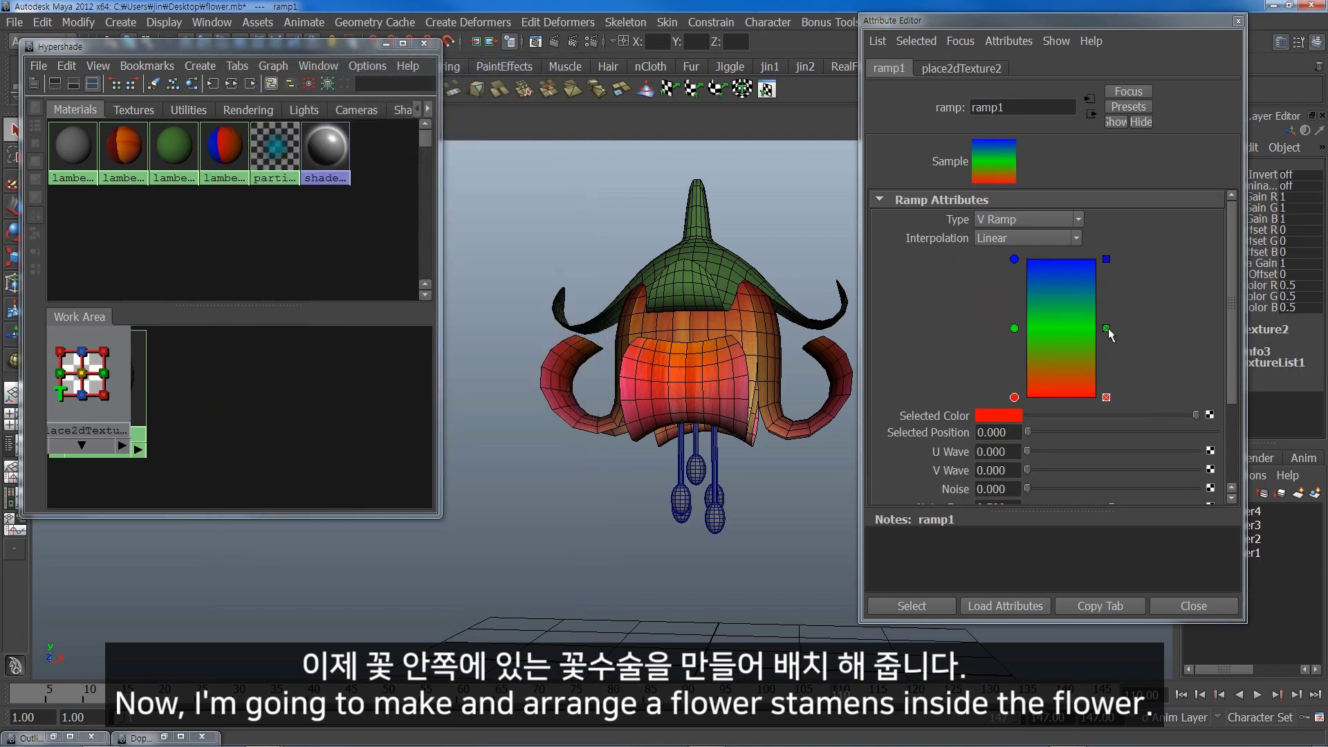
# Make the ramp orange at the bottom and pale cream at 0.540, removing green
pyautogui.click(1106, 330)
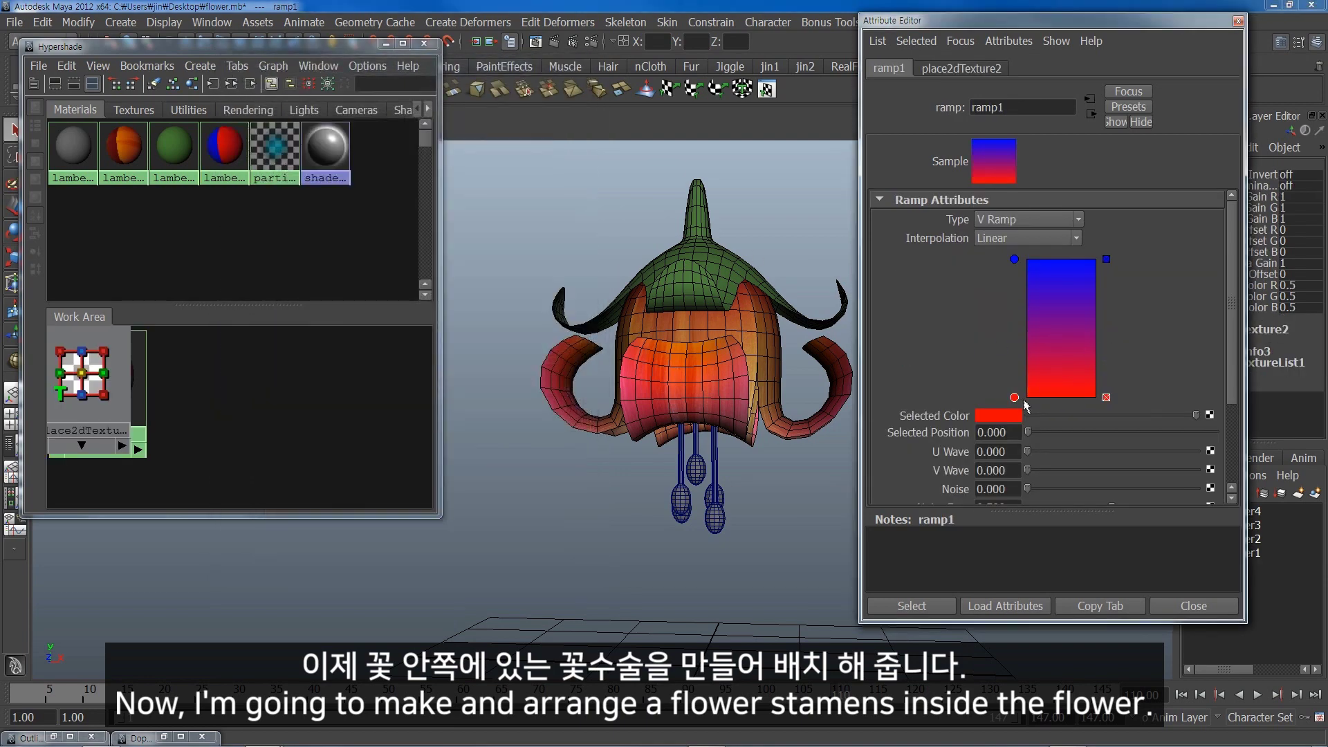
pyautogui.click(1008, 420)
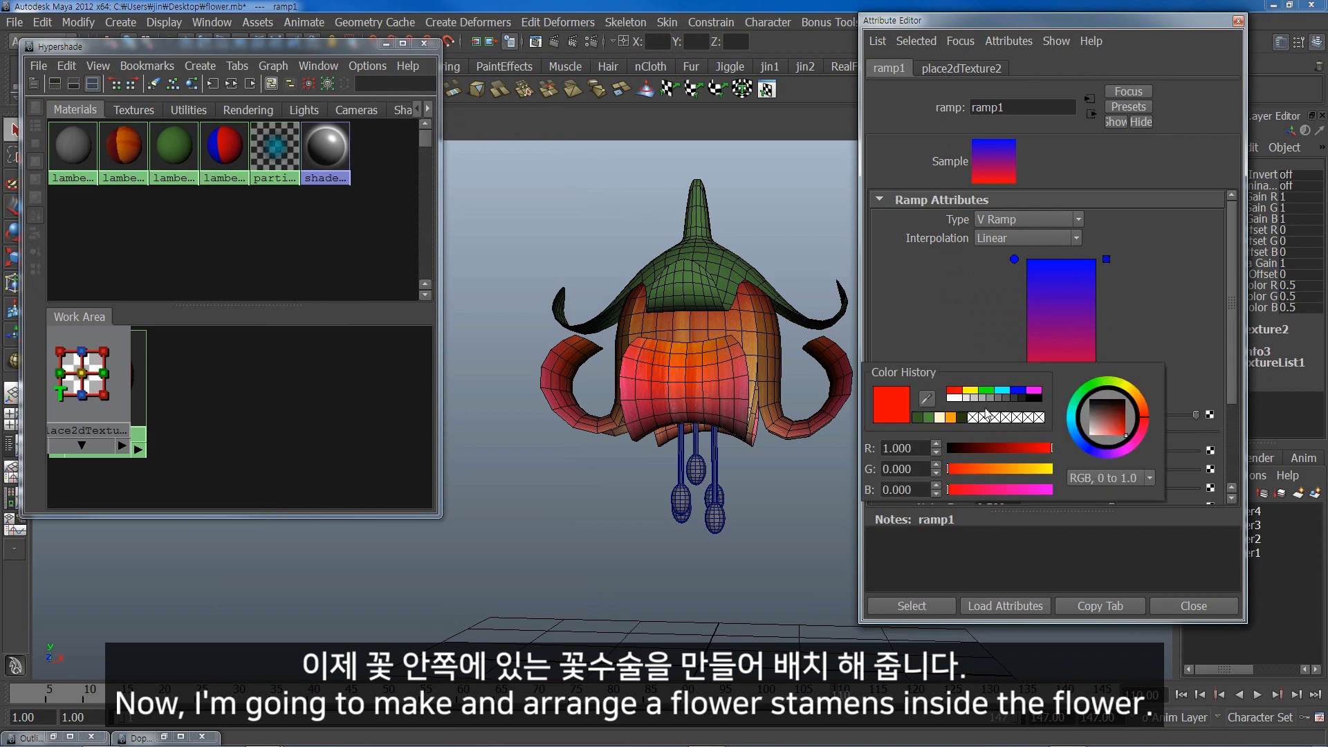
pyautogui.click(951, 418)
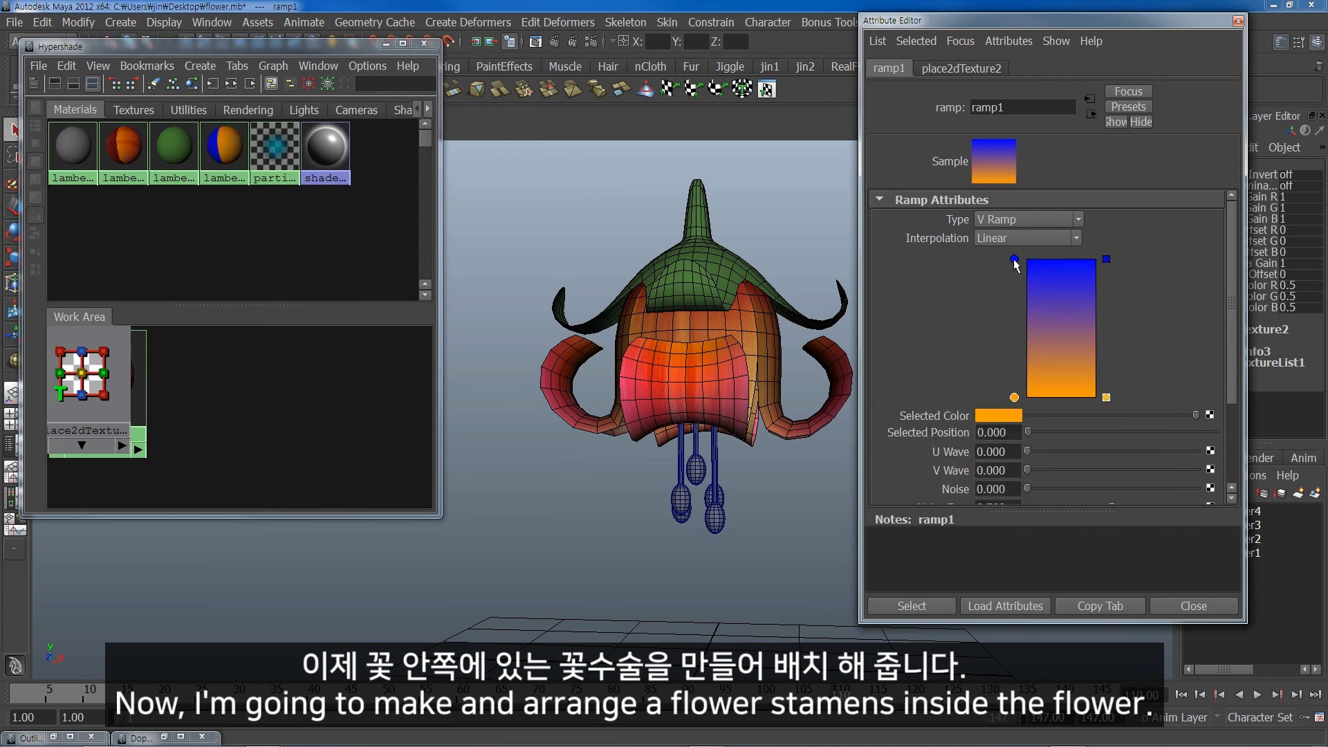
pyautogui.moveTo(1014, 262); pyautogui.dragTo(1014, 270)
pyautogui.click(1004, 417)
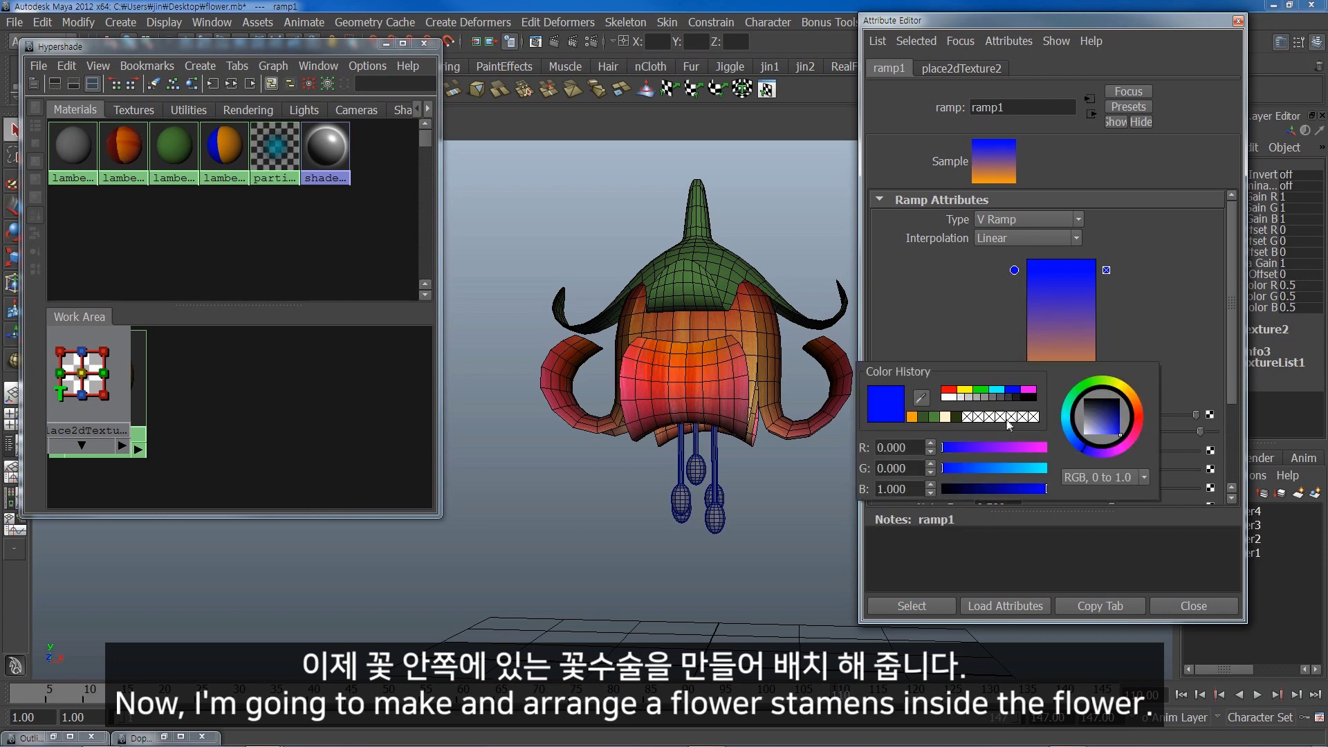
pyautogui.click(1123, 393)
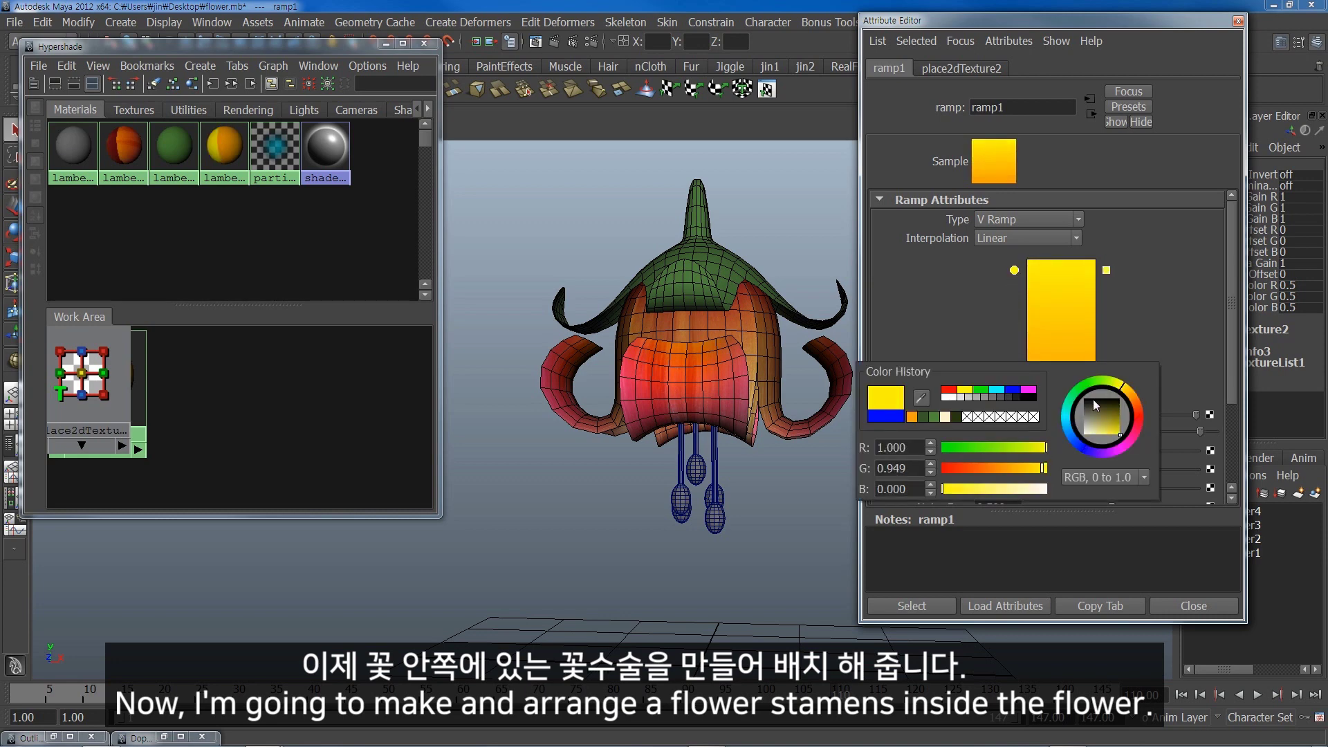
pyautogui.moveTo(1112, 407); pyautogui.dragTo(1091, 436)
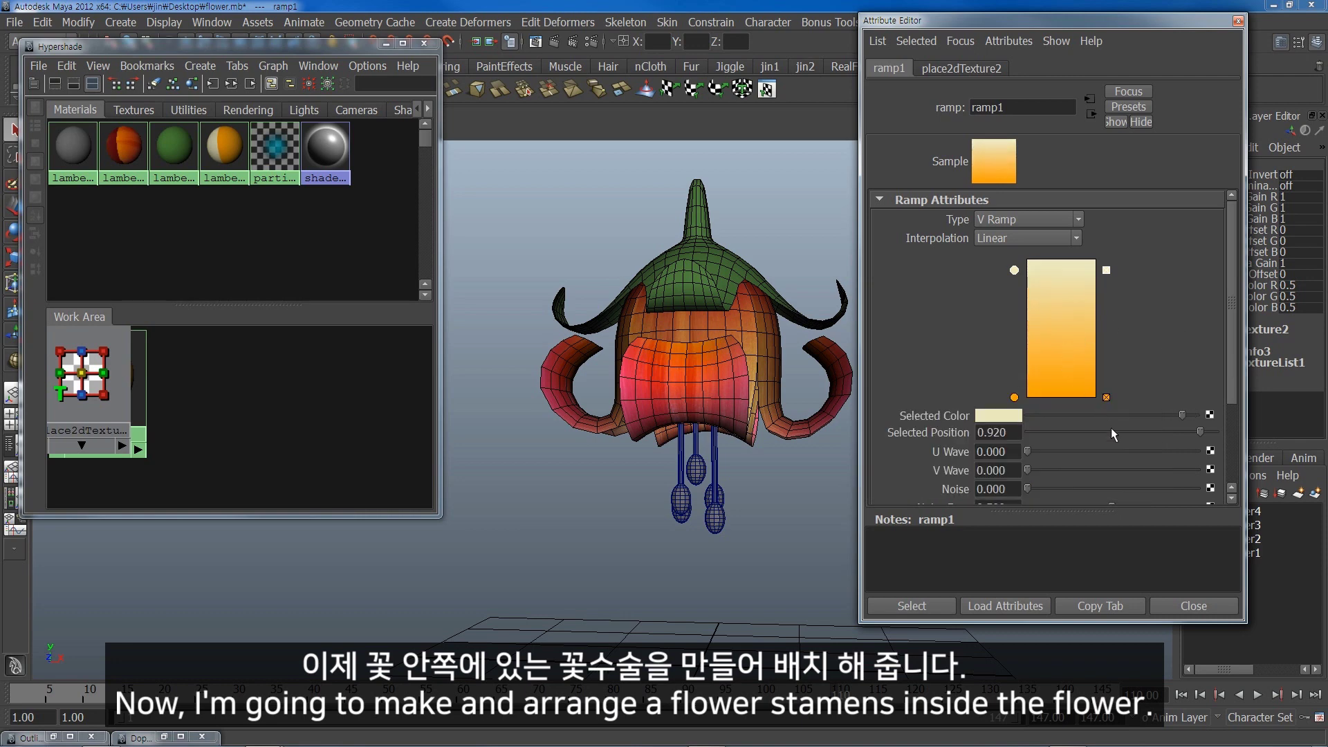
pyautogui.moveTo(1015, 398); pyautogui.dragTo(1015, 351)
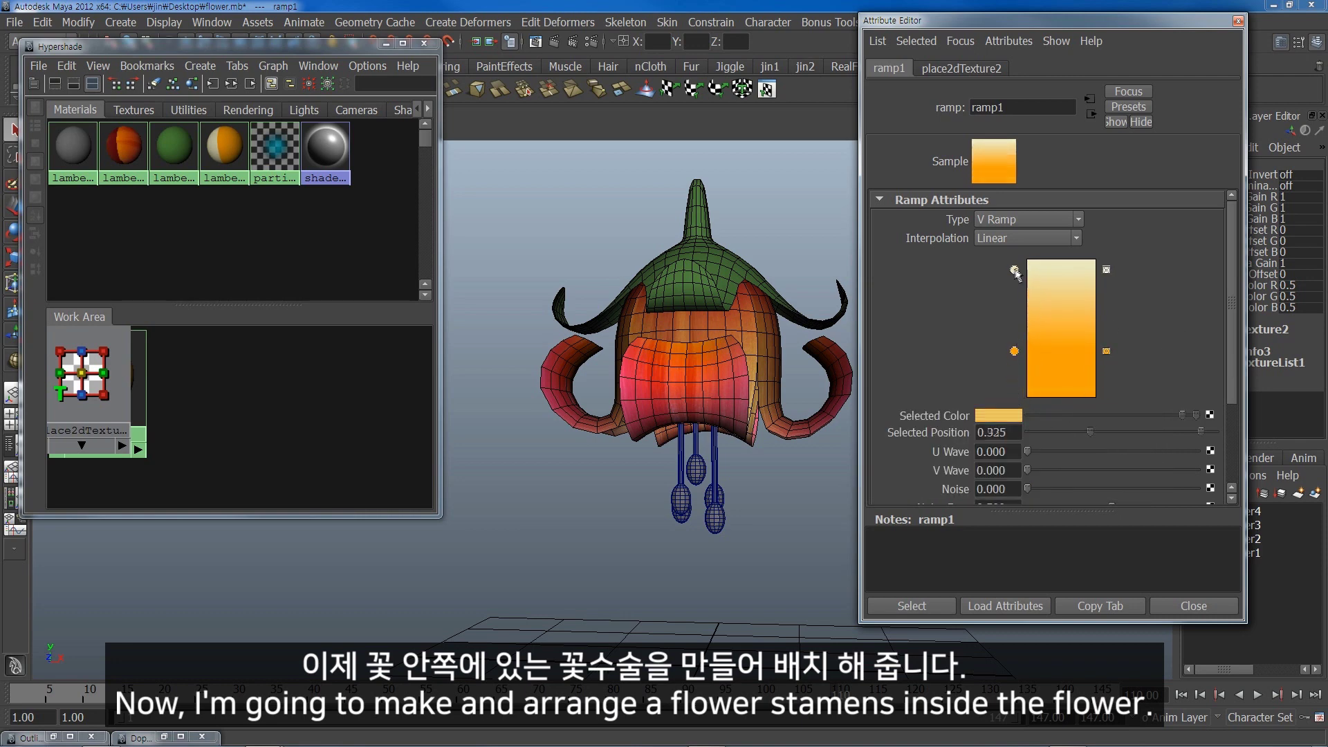
pyautogui.moveTo(1014, 270); pyautogui.dragTo(1014, 323)
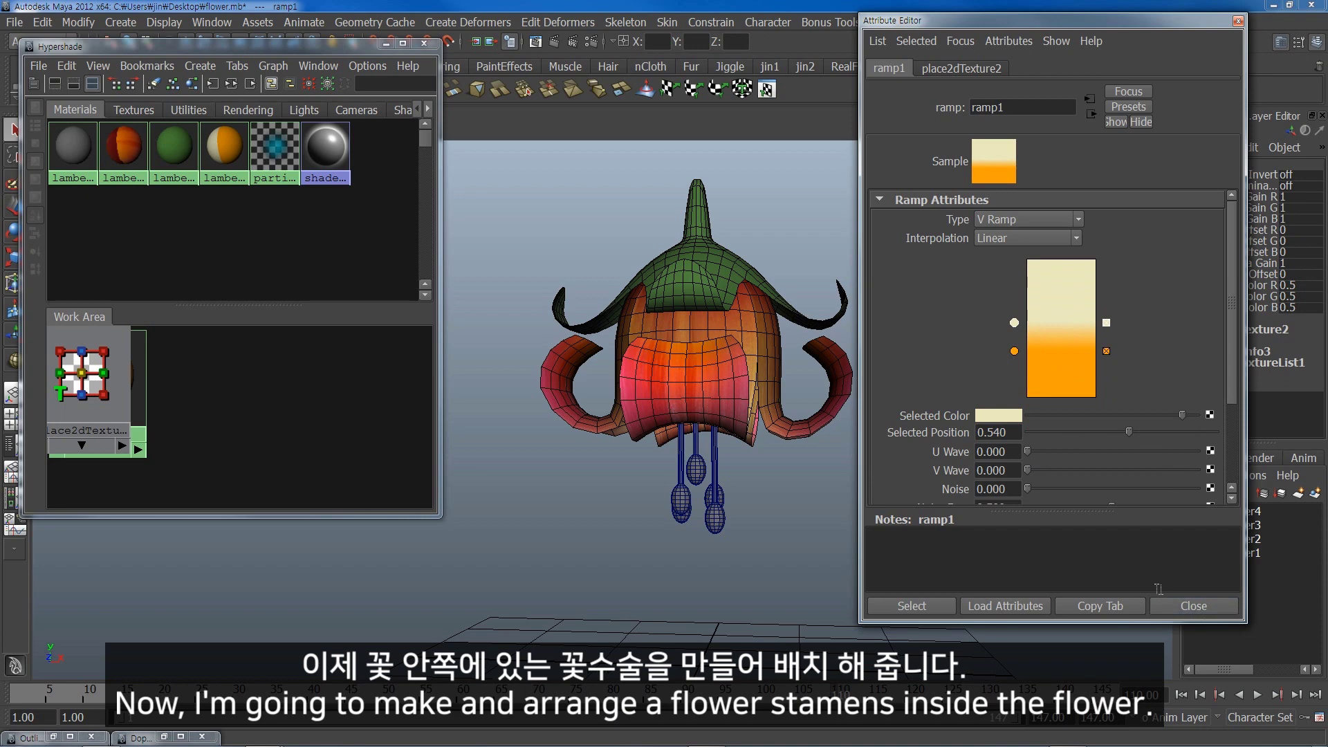
pyautogui.moveTo(638, 548); pyautogui.dragTo(733, 443)
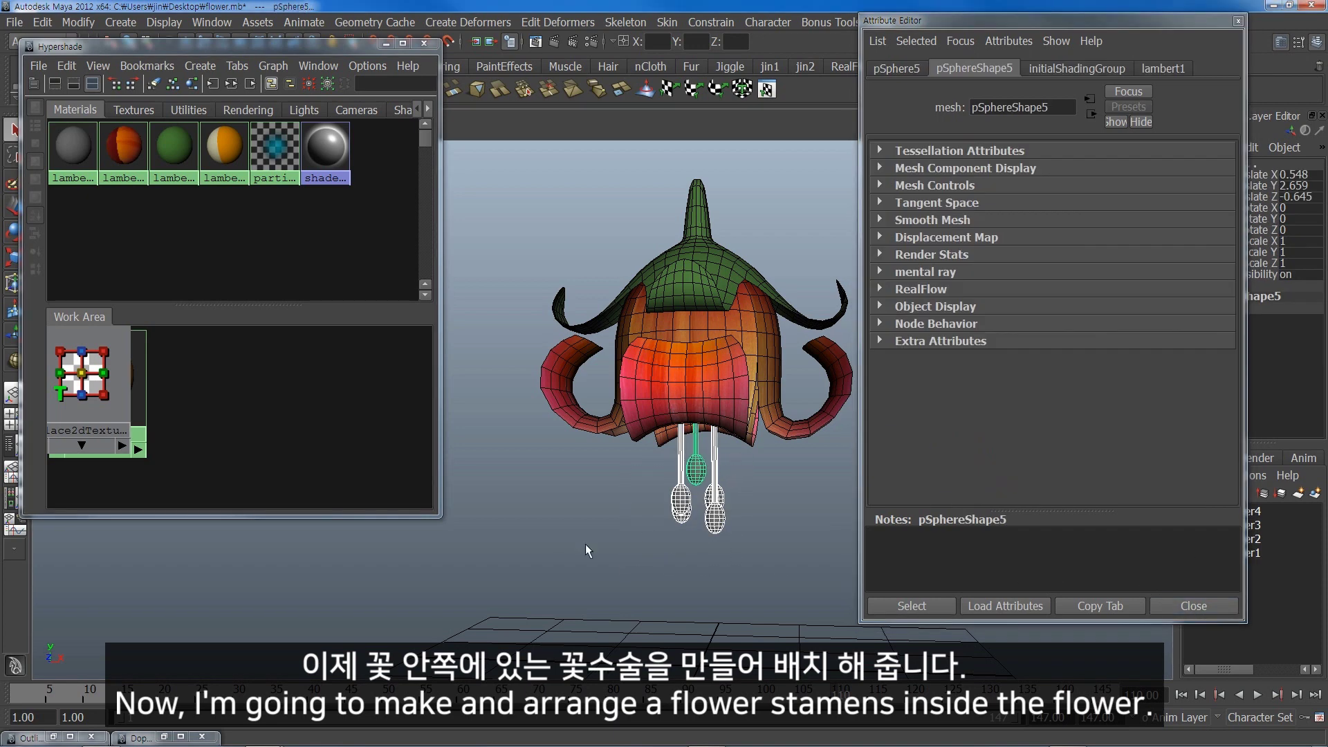
# Assign the ramp material to the five stamens and view them smooth-shaded
pyautogui.moveTo(224, 157); pyautogui.dragTo(231, 126, button='right')
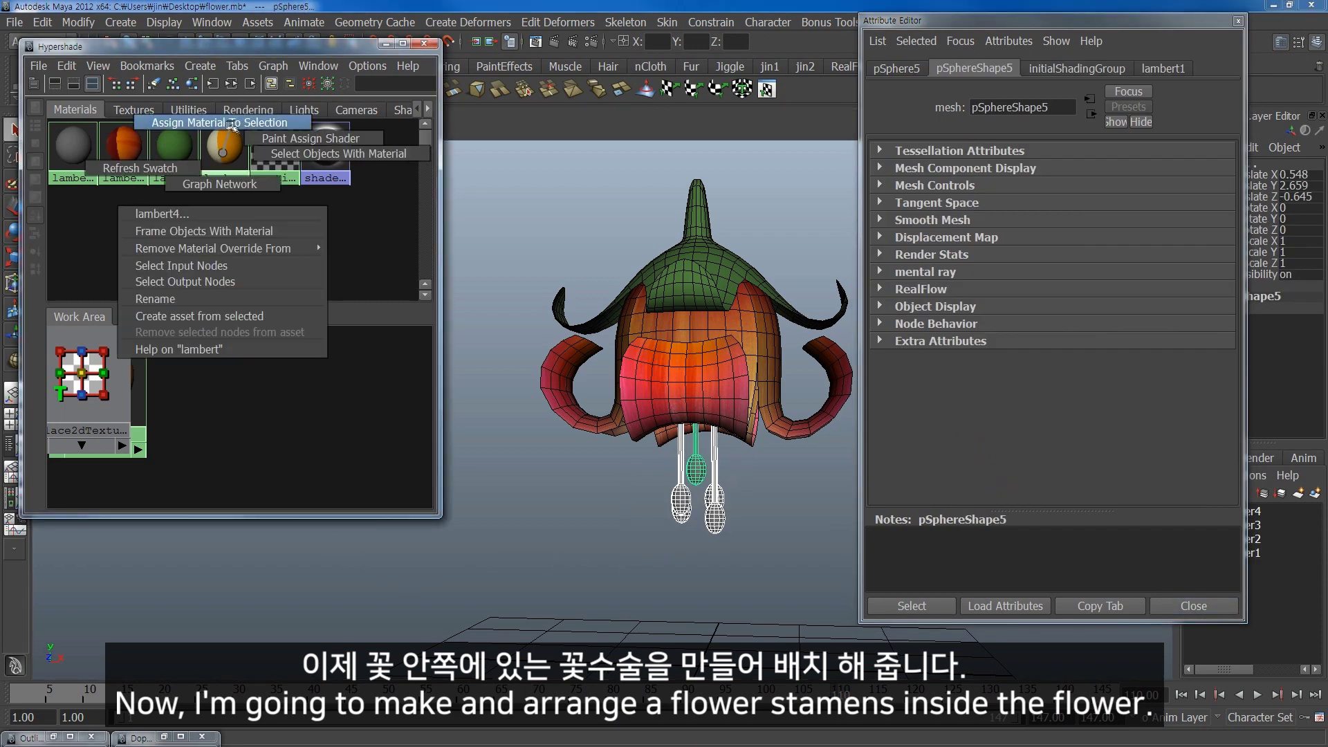
pyautogui.click(754, 509)
pyautogui.keyDown('alt'); pyautogui.moveTo(754, 509); pyautogui.dragTo(700, 472); pyautogui.keyUp('alt')
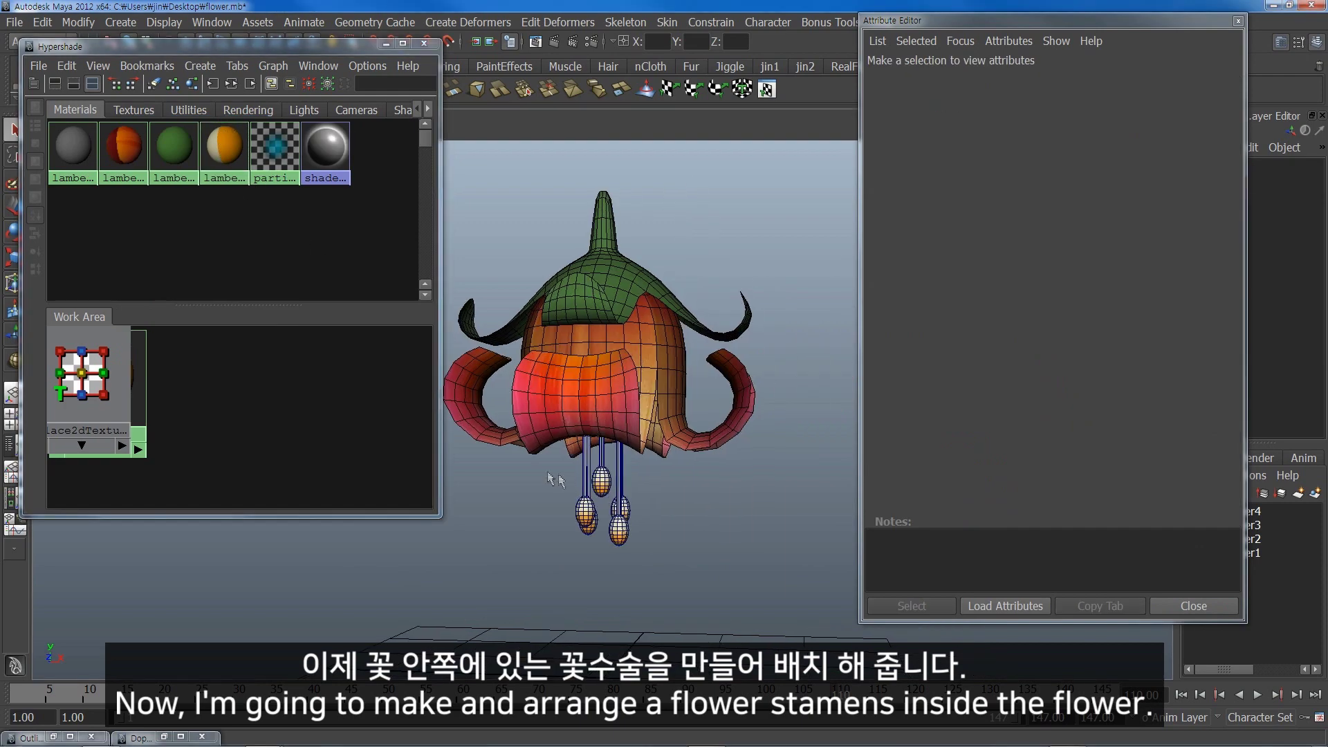
pyautogui.moveTo(341, 46); pyautogui.dragTo(336, 150)
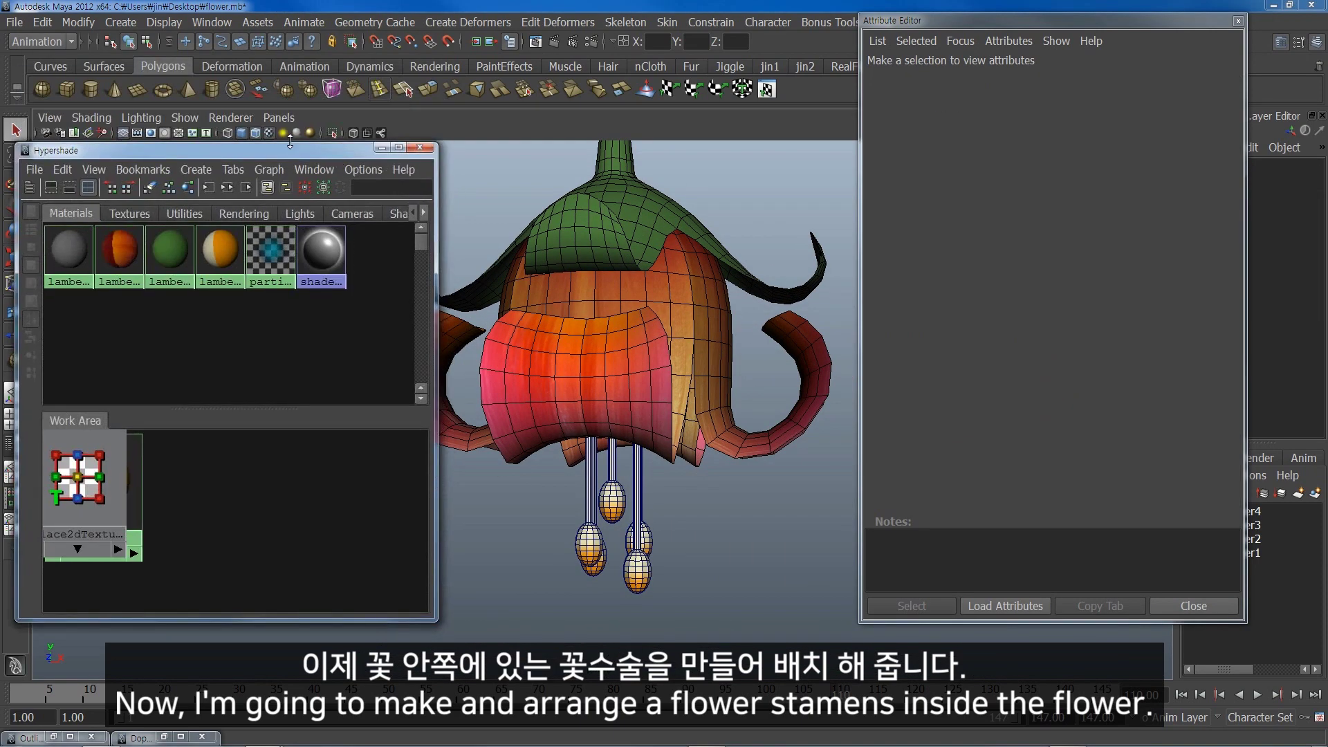
pyautogui.press('5')
pyautogui.keyDown('alt'); pyautogui.moveTo(652, 432); pyautogui.dragTo(713, 475, button='right'); pyautogui.keyUp('alt')
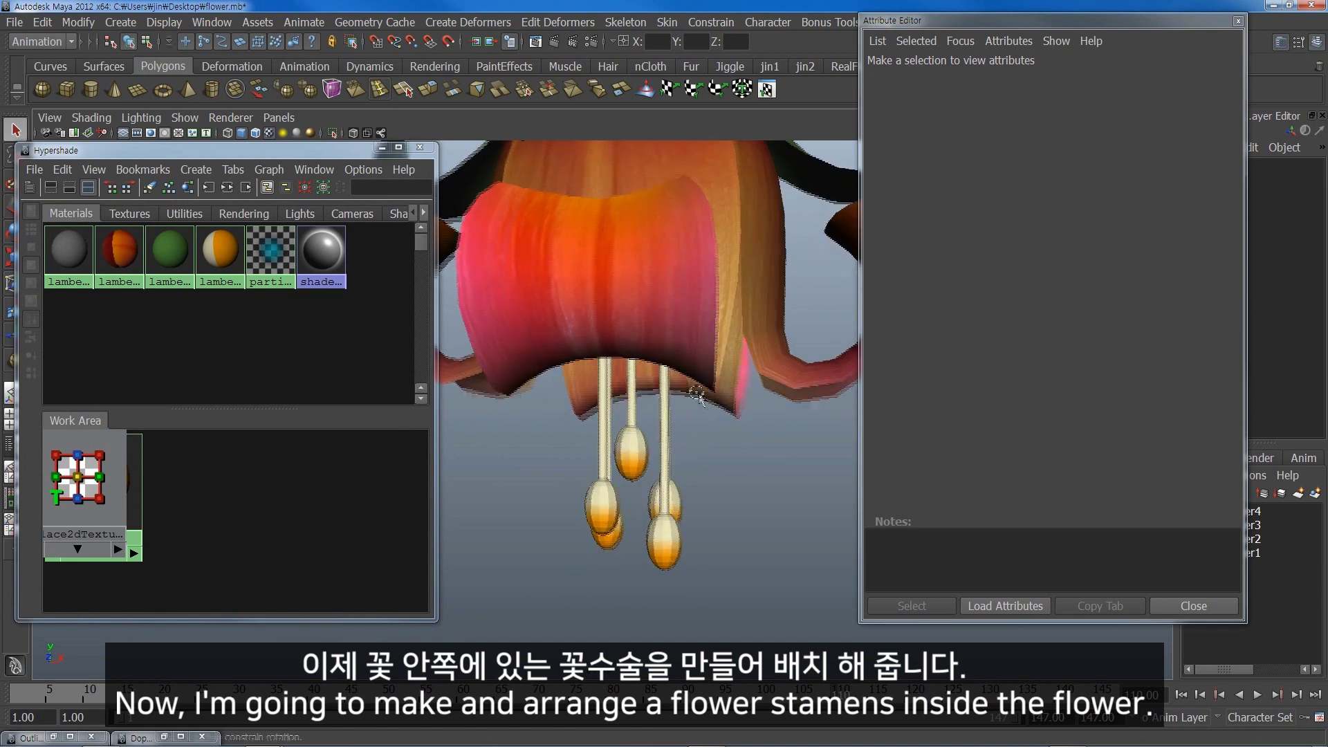
pyautogui.moveTo(712, 475); pyautogui.dragTo(588, 557)
pyautogui.click(697, 507)
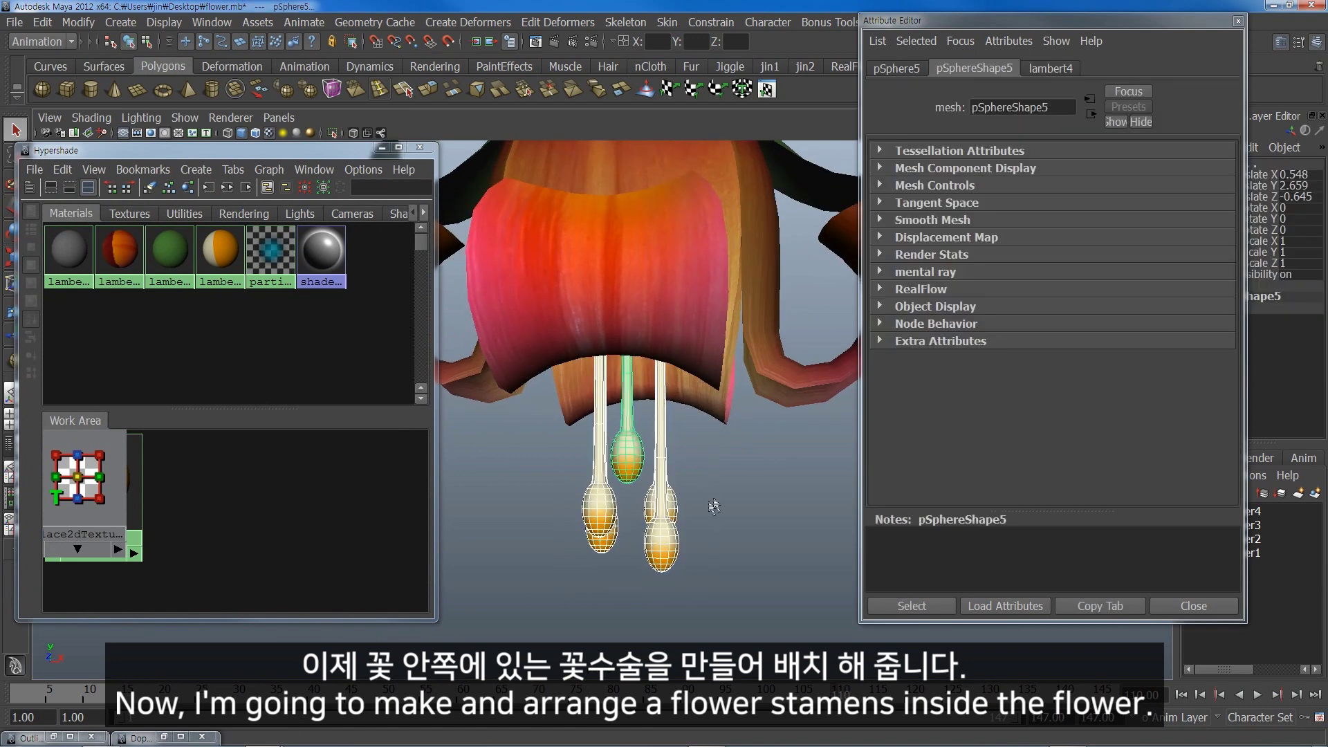
# Retune the ramp handles so orange extends higher and cream sits at the top
pyautogui.click(220, 250)
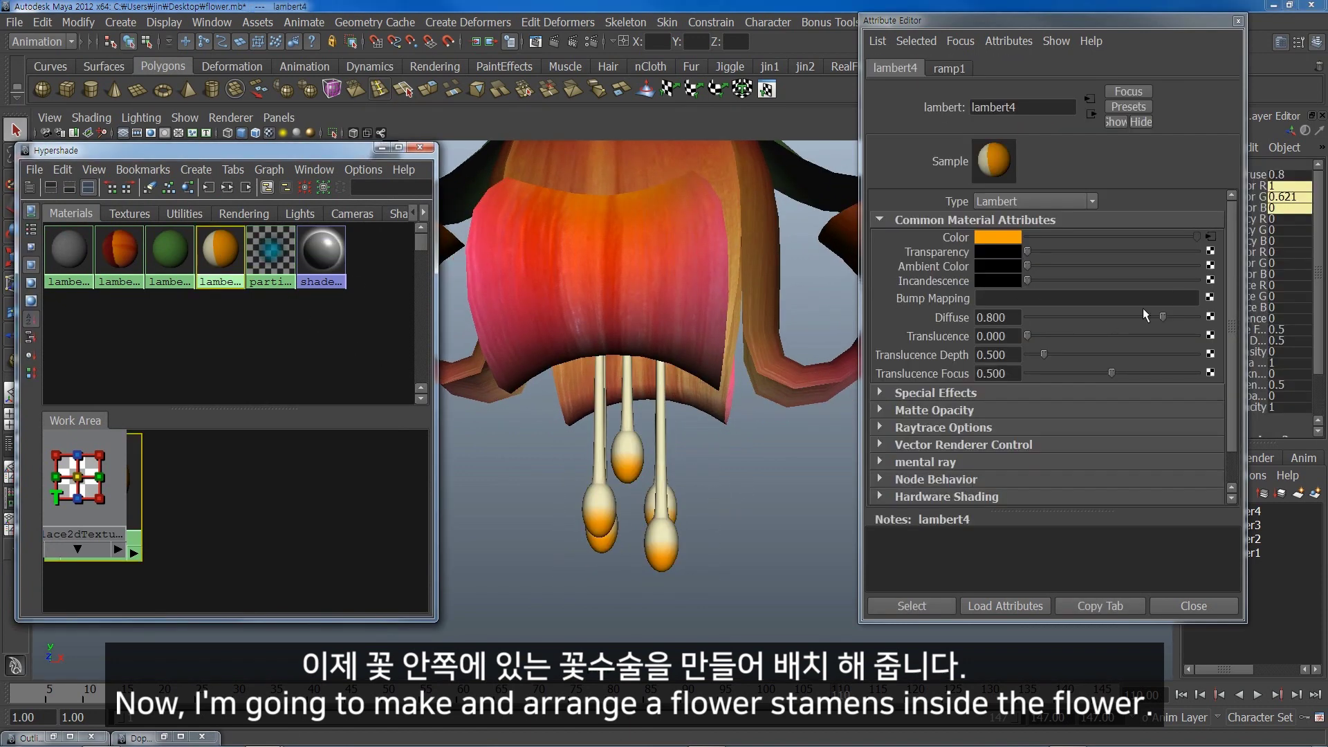
pyautogui.click(1210, 238)
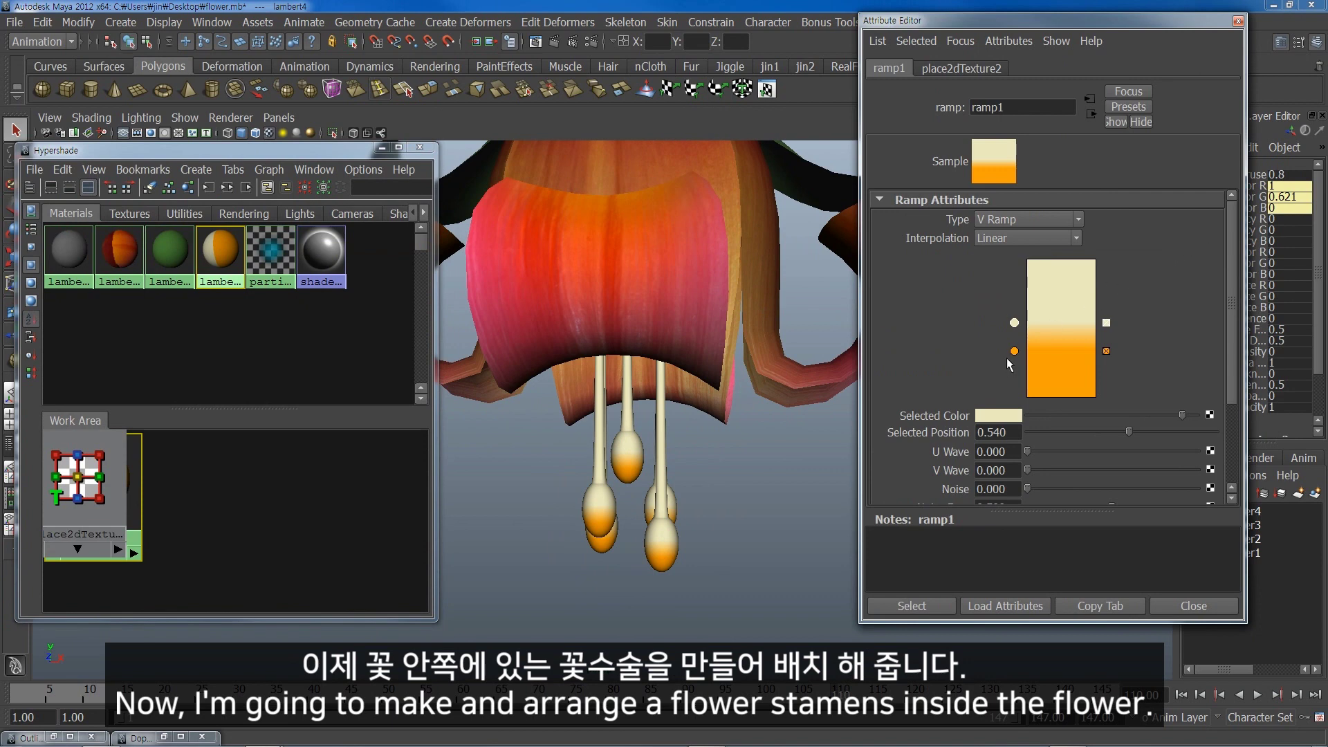
pyautogui.moveTo(1014, 324)
pyautogui.mouseDown()
pyautogui.moveTo(1014, 311)
pyautogui.moveTo(1014, 344)
pyautogui.moveTo(1015, 264)
pyautogui.mouseUp()
pyautogui.moveTo(1014, 344)
pyautogui.mouseDown()
pyautogui.moveTo(1012, 325)
pyautogui.moveTo(1015, 337)
pyautogui.mouseUp()
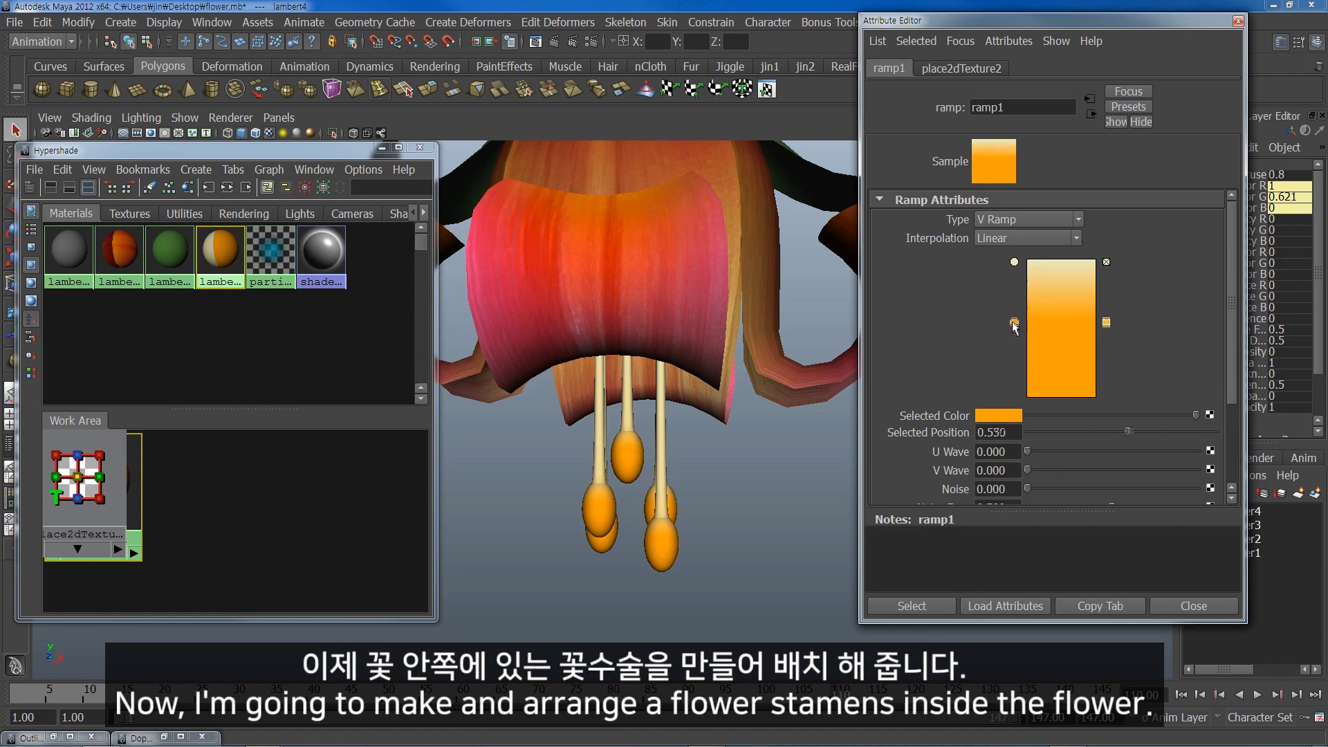
pyautogui.moveTo(1014, 262); pyautogui.dragTo(1015, 257)
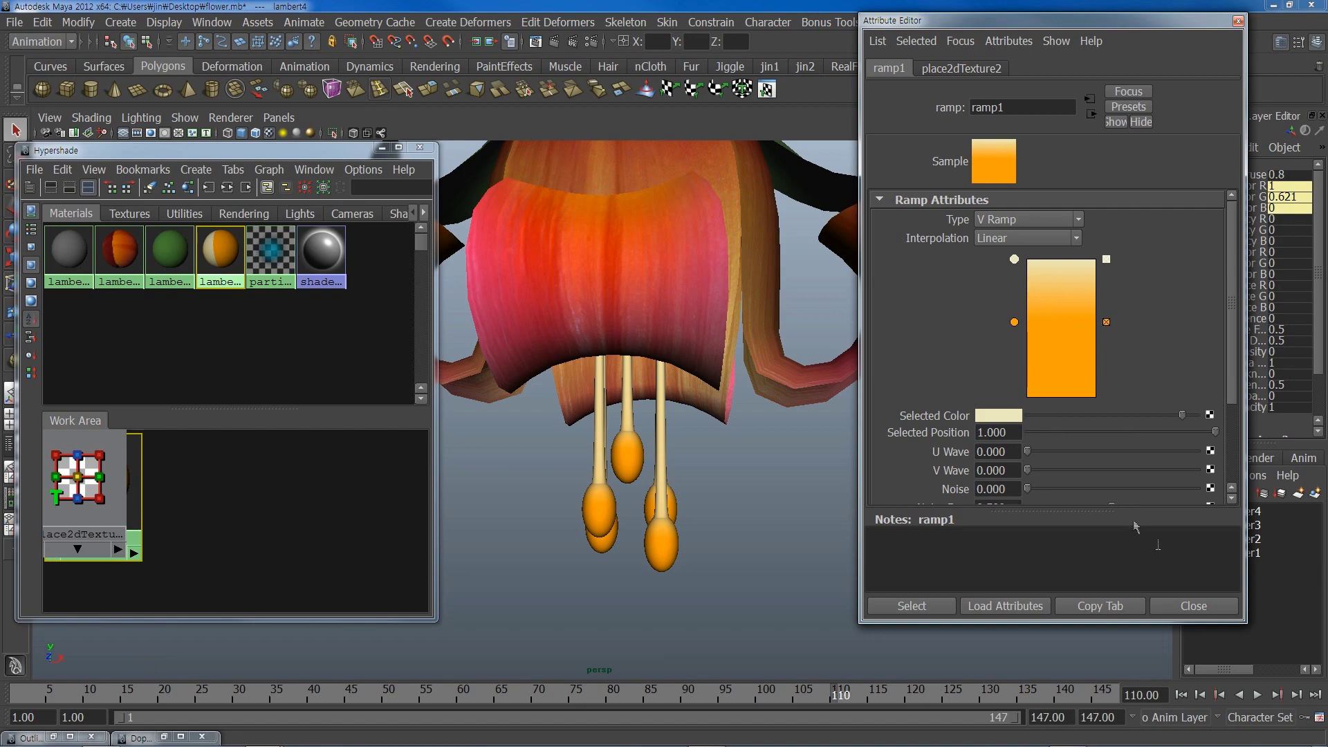
pyautogui.click(1207, 606)
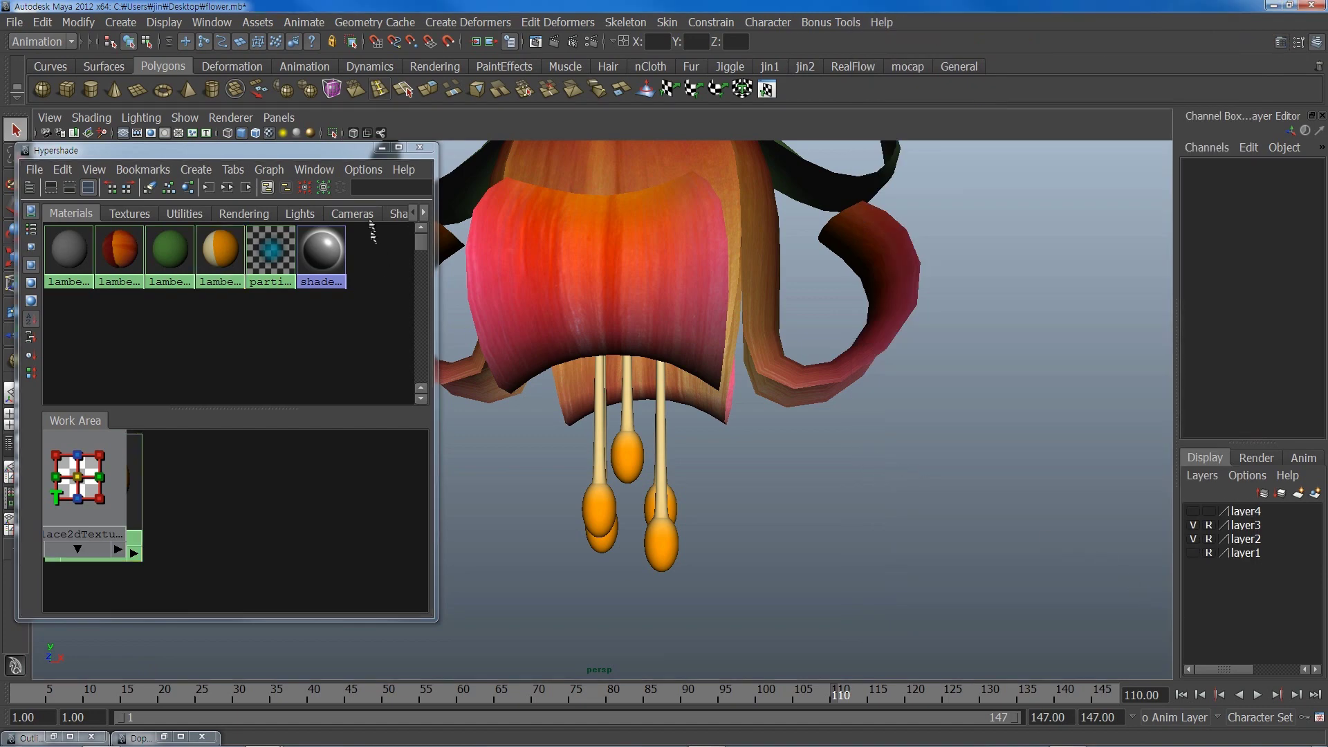
# Minimize the Hypershade and frame the flower in the perspective view
pyautogui.click(382, 147)
pyautogui.moveTo(949, 510)
pyautogui.keyDown('alt'); pyautogui.mouseDown(button='right')
pyautogui.moveTo(688, 534)
pyautogui.moveTo(857, 409)
pyautogui.mouseUp(button='right'); pyautogui.keyUp('alt')
pyautogui.moveTo(857, 409)
pyautogui.keyDown('alt'); pyautogui.mouseDown()
pyautogui.moveTo(813, 553)
pyautogui.moveTo(780, 528)
pyautogui.mouseUp(); pyautogui.keyUp('alt')
pyautogui.keyDown('alt'); pyautogui.moveTo(780, 528); pyautogui.dragTo(925, 504, button='right'); pyautogui.keyUp('alt')
pyautogui.moveTo(925, 504)
pyautogui.keyDown('alt'); pyautogui.mouseDown()
pyautogui.moveTo(764, 528)
pyautogui.moveTo(740, 508)
pyautogui.mouseUp(); pyautogui.keyUp('alt')
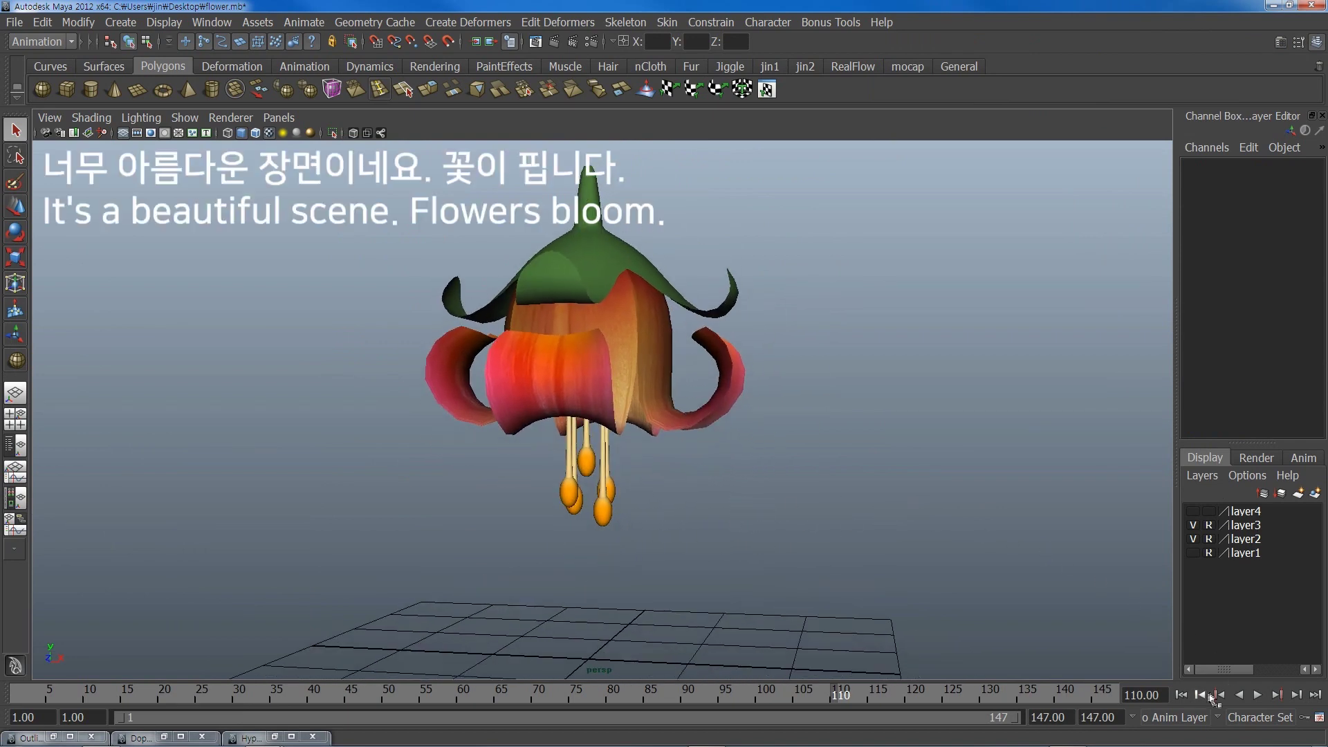
# Play the blooming animation from the first frame, orbiting around the opening flower
pyautogui.click(1181, 695)
pyautogui.click(1258, 694)
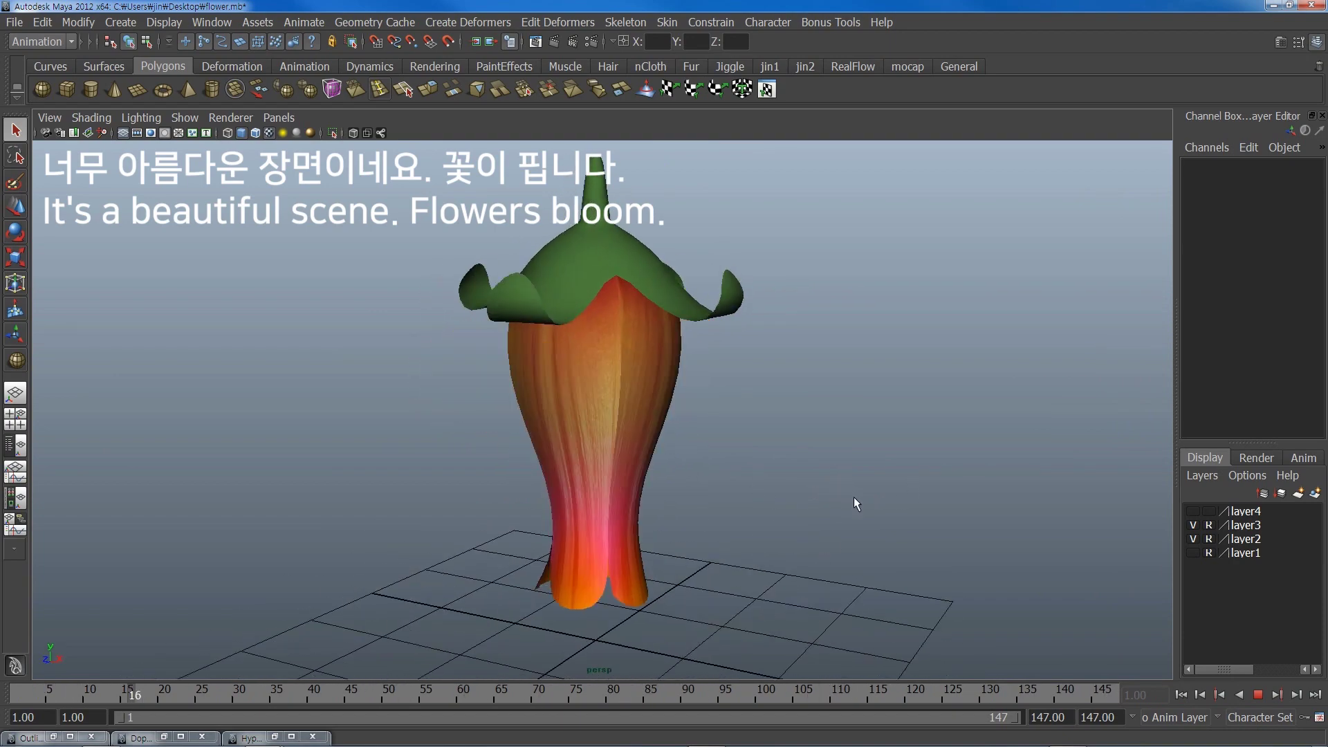
pyautogui.moveTo(884, 497)
pyautogui.keyDown('alt'); pyautogui.mouseDown()
pyautogui.moveTo(738, 488)
pyautogui.moveTo(835, 517)
pyautogui.mouseUp(); pyautogui.keyUp('alt')
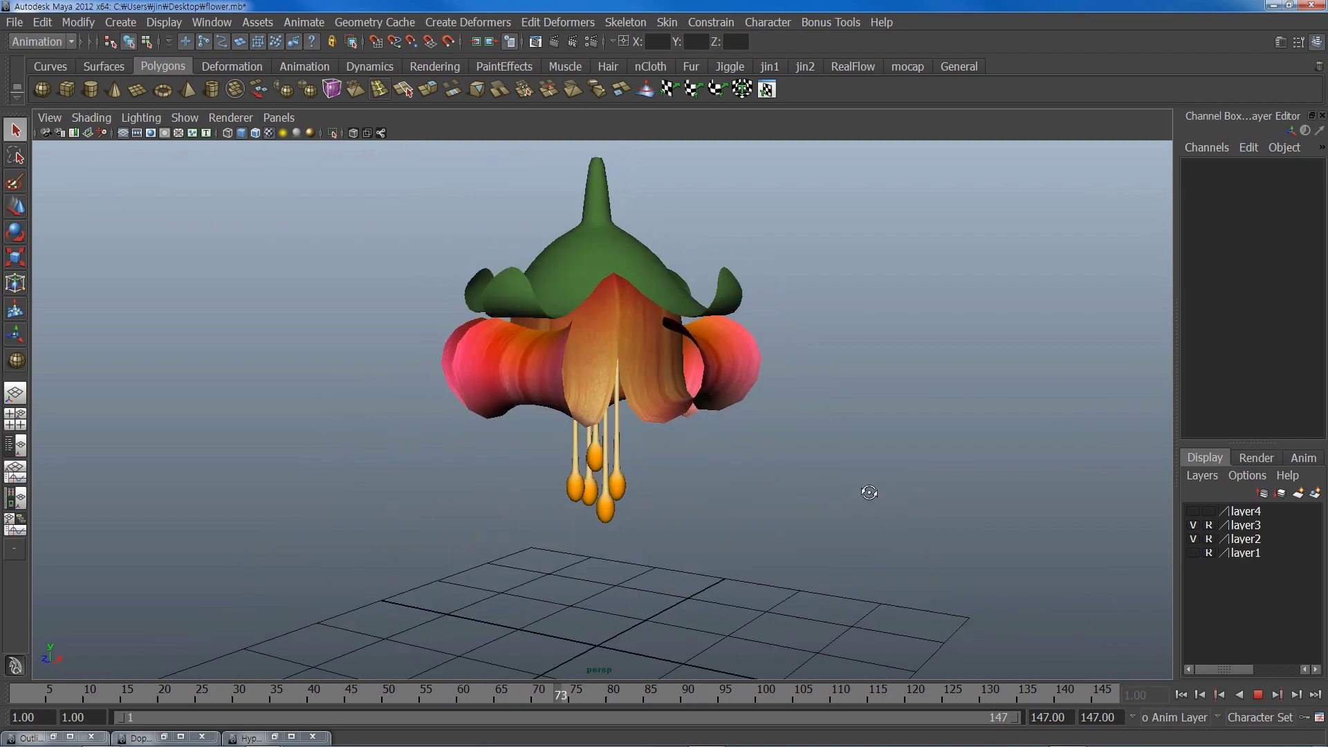
pyautogui.keyDown('alt'); pyautogui.moveTo(835, 517); pyautogui.dragTo(873, 479); pyautogui.keyUp('alt')
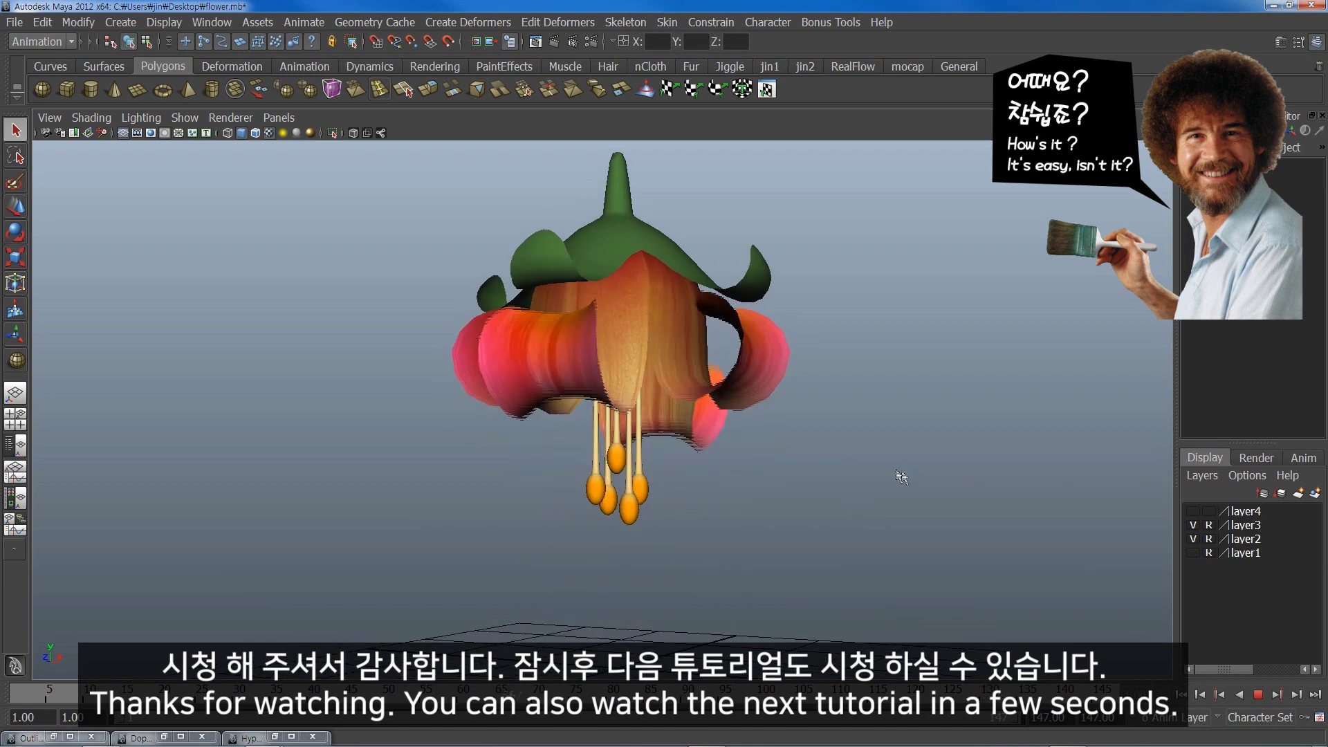
pyautogui.keyDown('alt'); pyautogui.moveTo(899, 470); pyautogui.dragTo(980, 485); pyautogui.keyUp('alt')
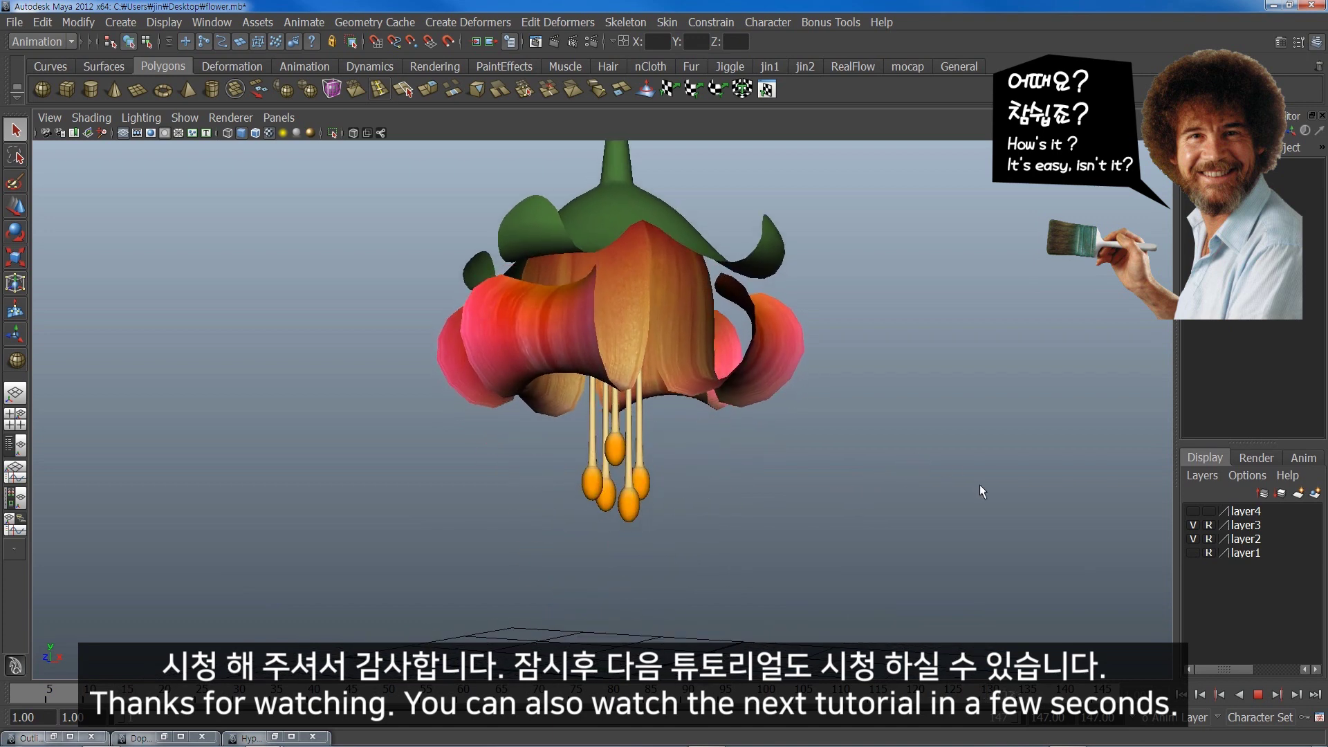